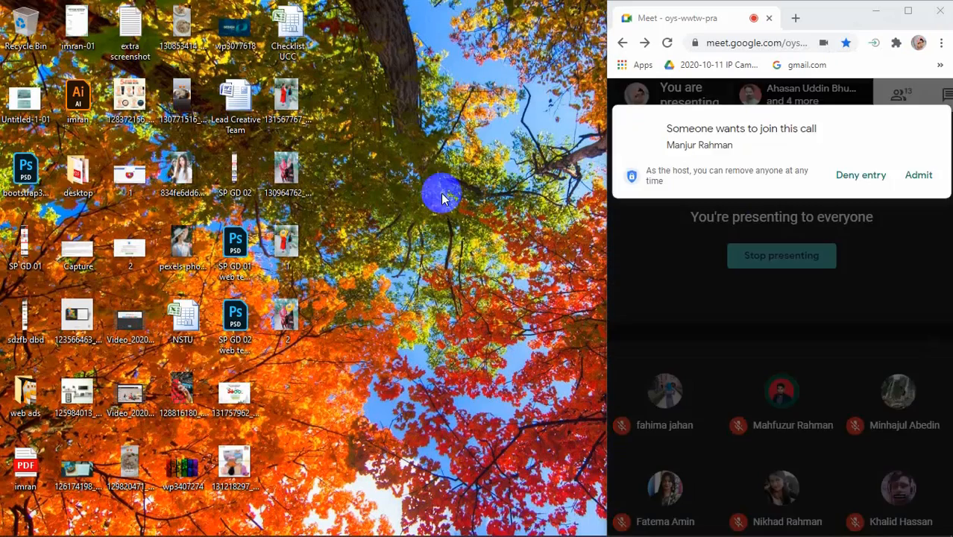
- Switch to the running Adobe Illustrator CC 2018 window
mouse_move(375, 526)
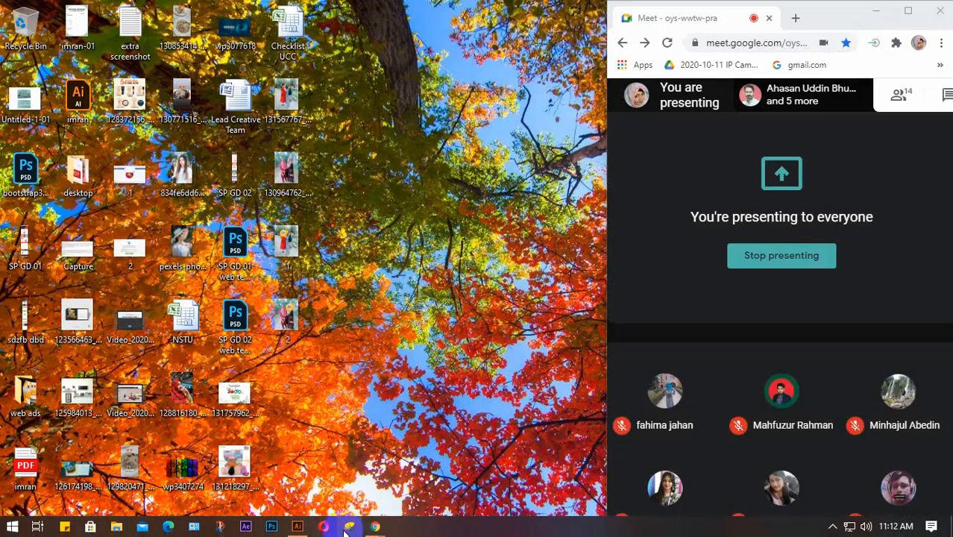
mouse_move(298, 529)
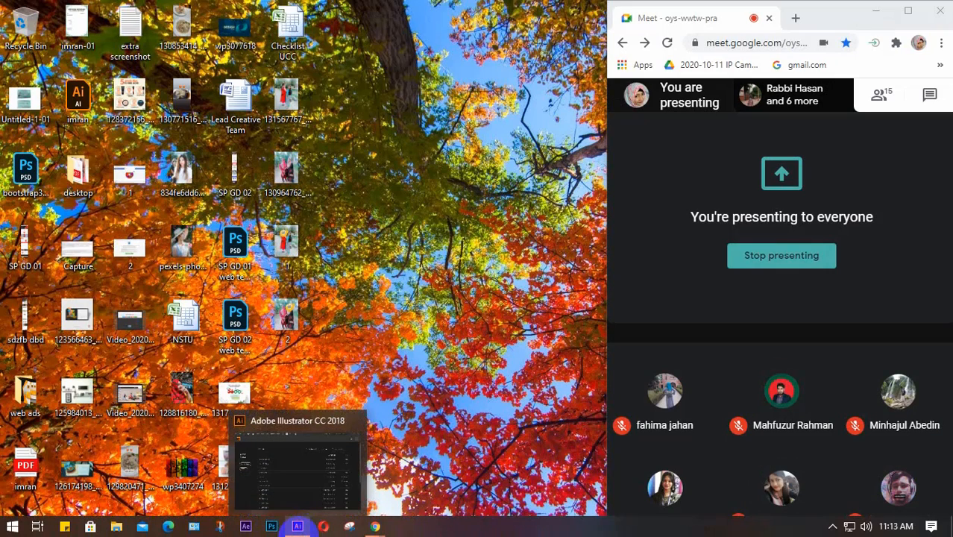
left_click(297, 526)
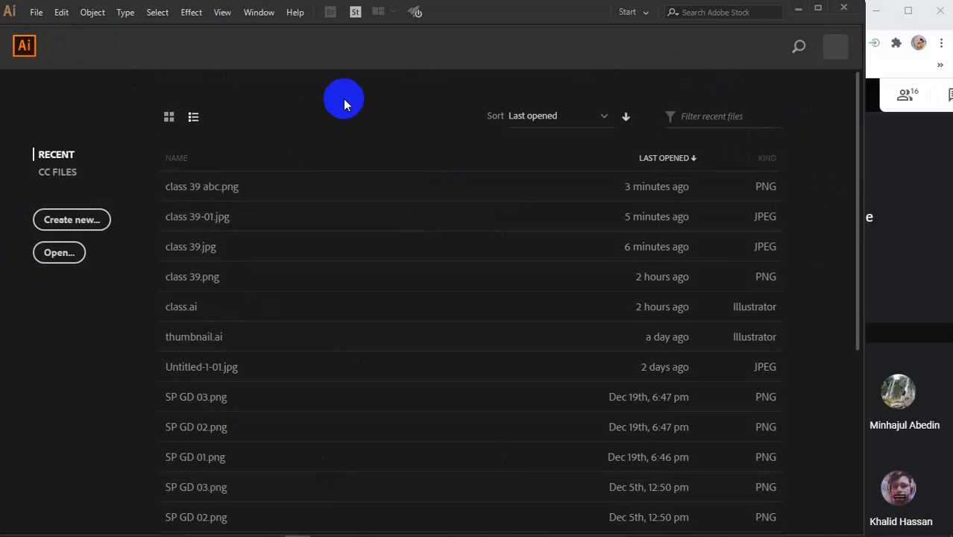
- Start a new document and name it class 39
left_click(36, 13)
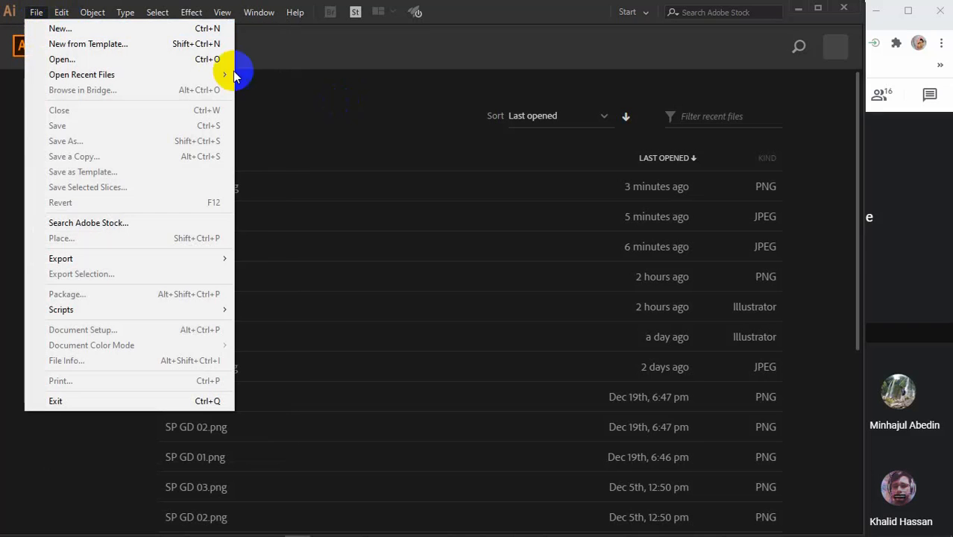
left_click(248, 75)
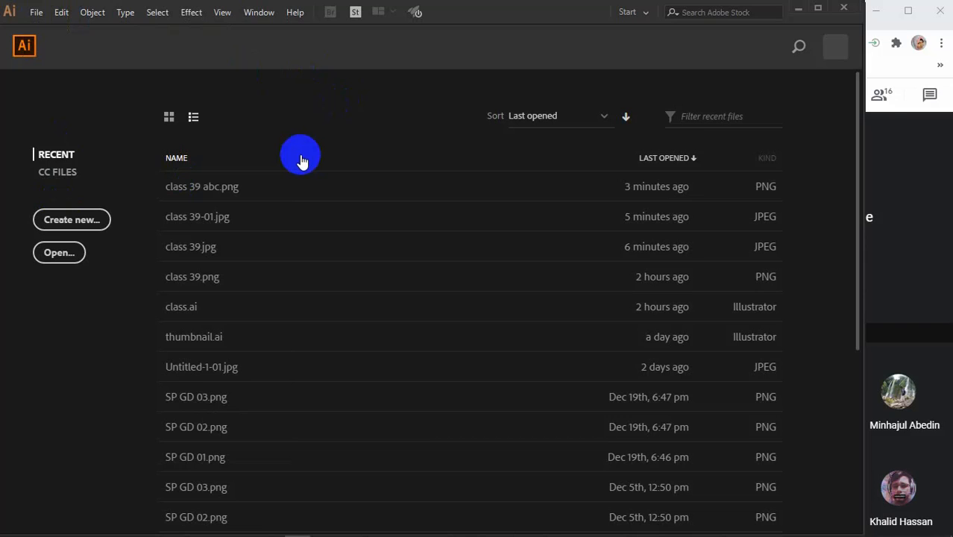
key("ctrl+n")
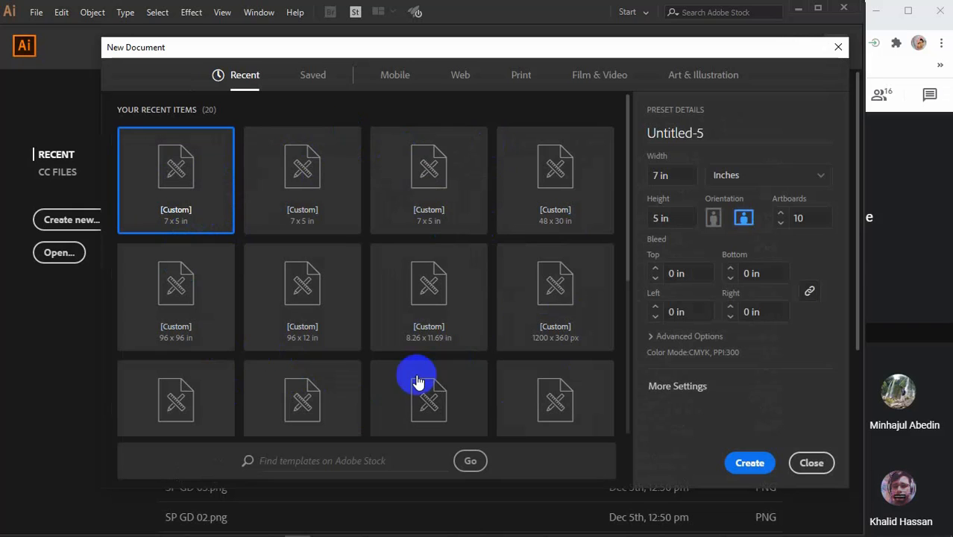
scroll(336, 329, "down", 3)
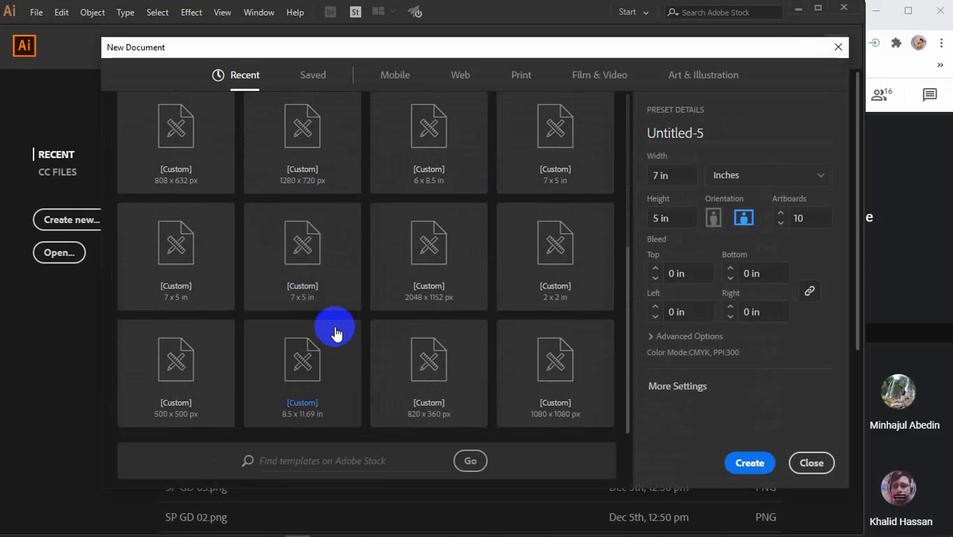
scroll(336, 329, "up", 3)
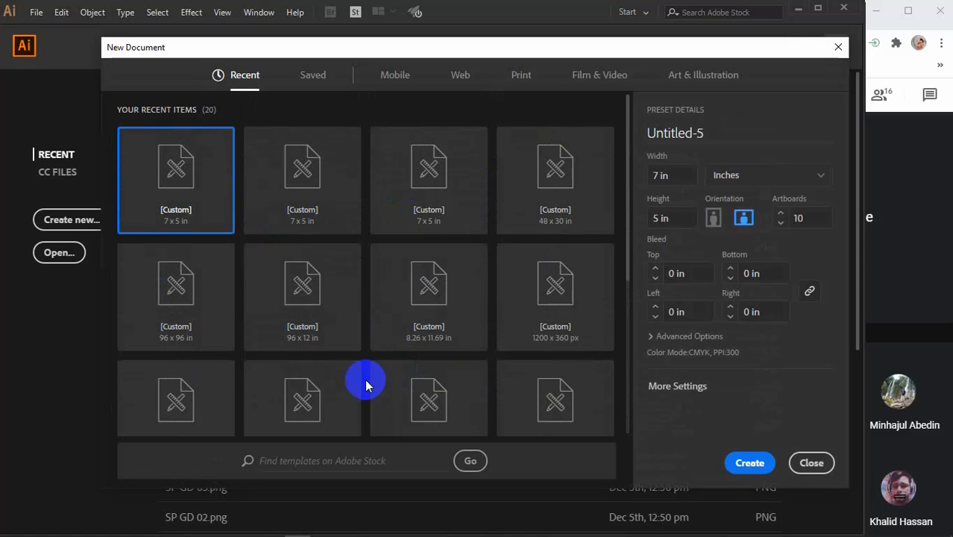
left_click_drag(707, 133, 644, 141)
type("cl")
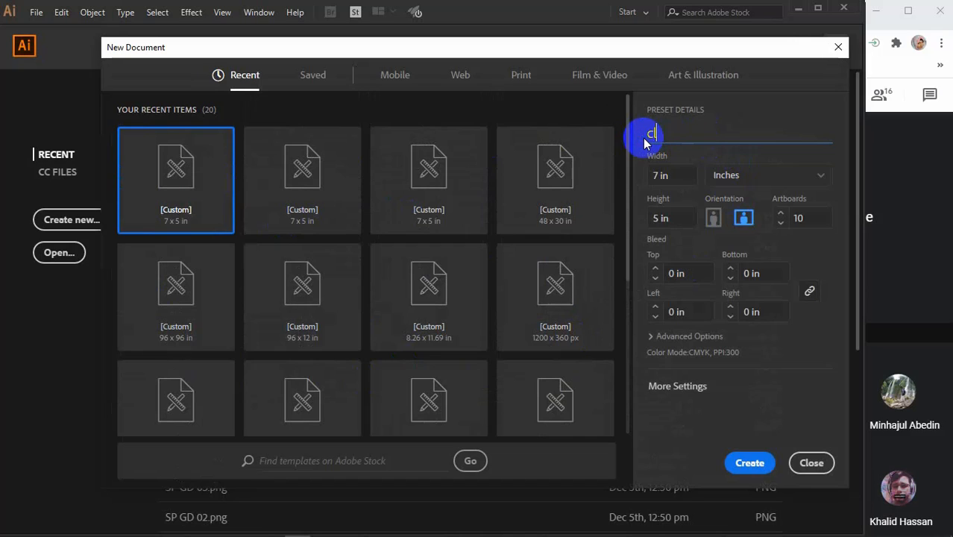
type("ass 39")
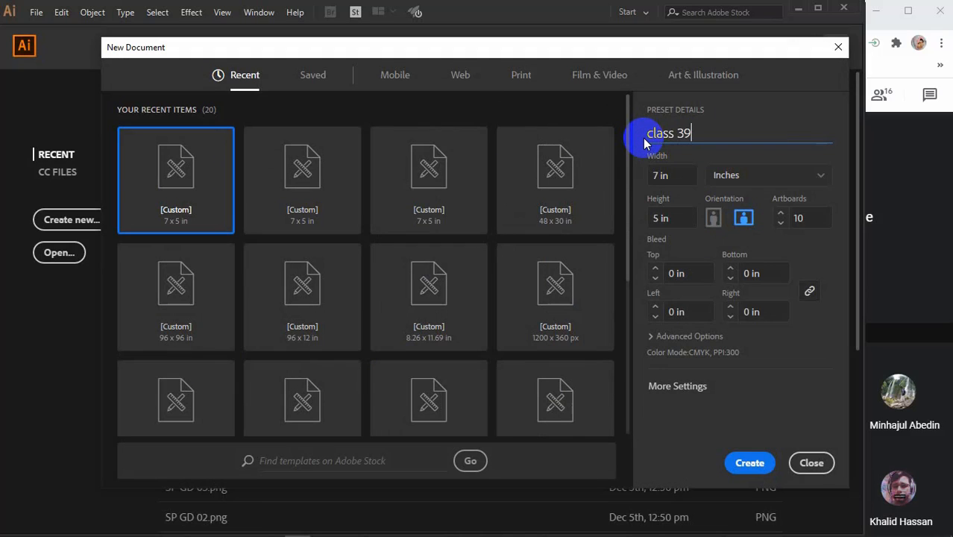
- Examine the width, height, unit and orientation settings of the new document
left_click(691, 174)
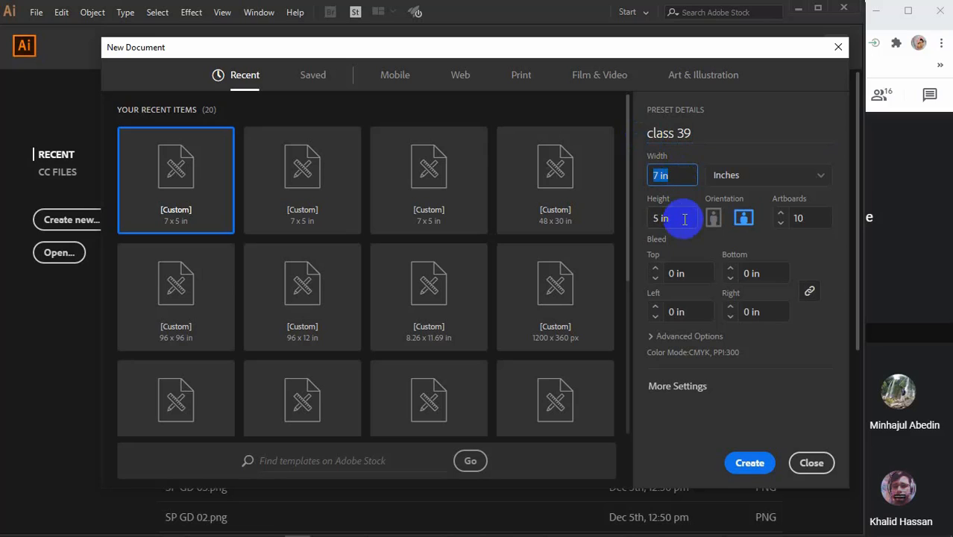
left_click(684, 217)
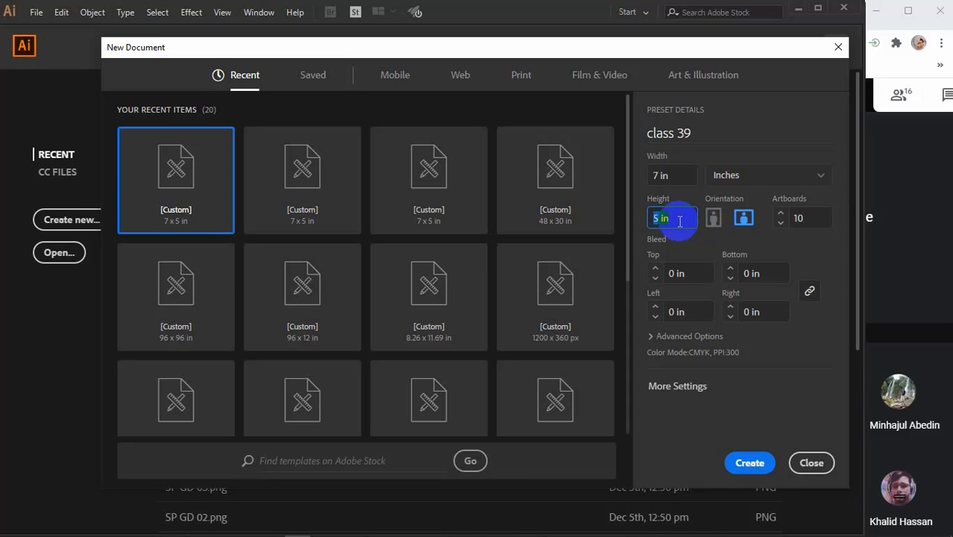
left_click(755, 179)
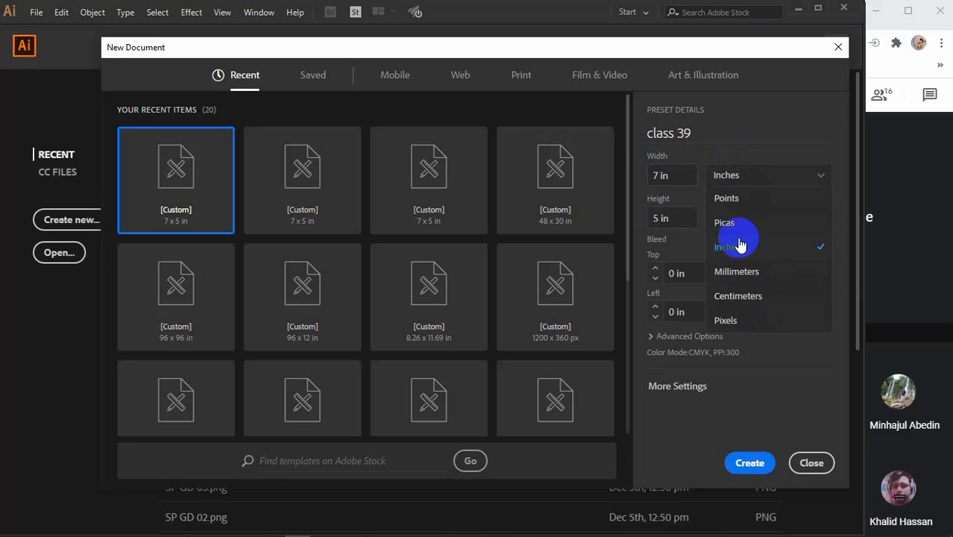
left_click(744, 178)
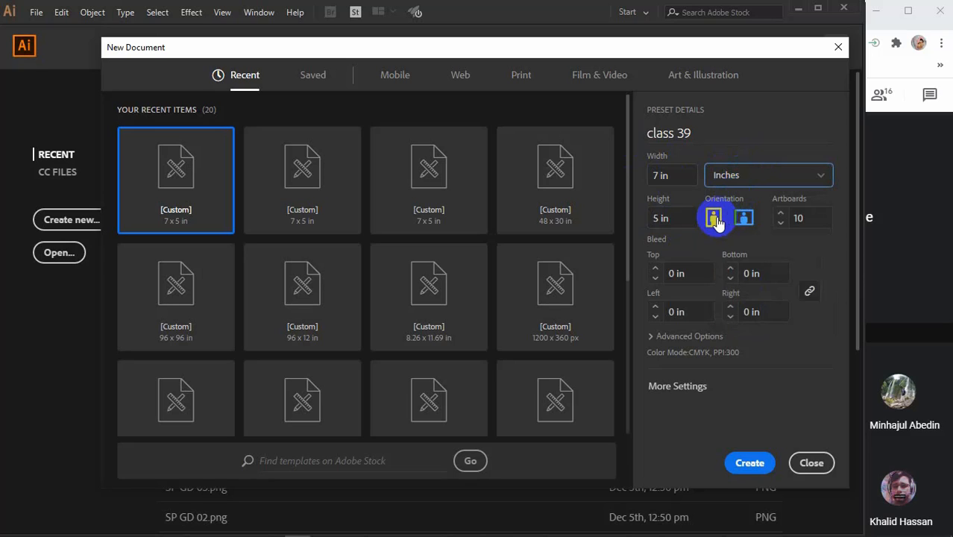
left_click(743, 218)
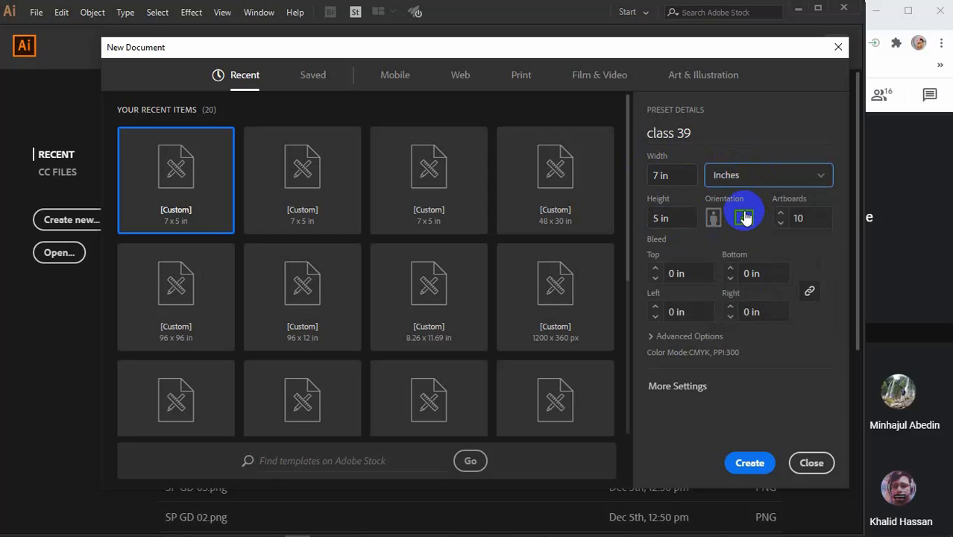
- Set the new document's number of artboards to 1
left_click(803, 218)
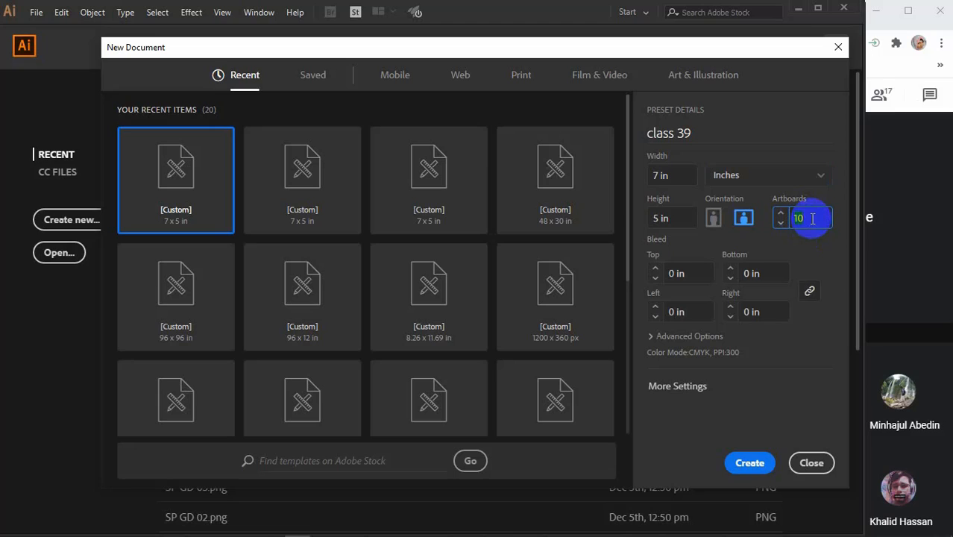
type("1")
left_click_drag(812, 218, 782, 224)
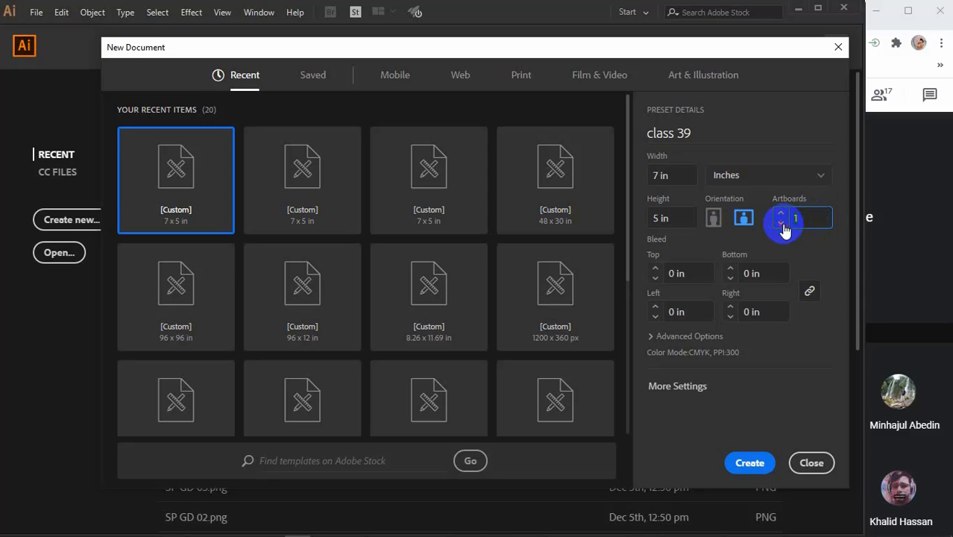
type("20")
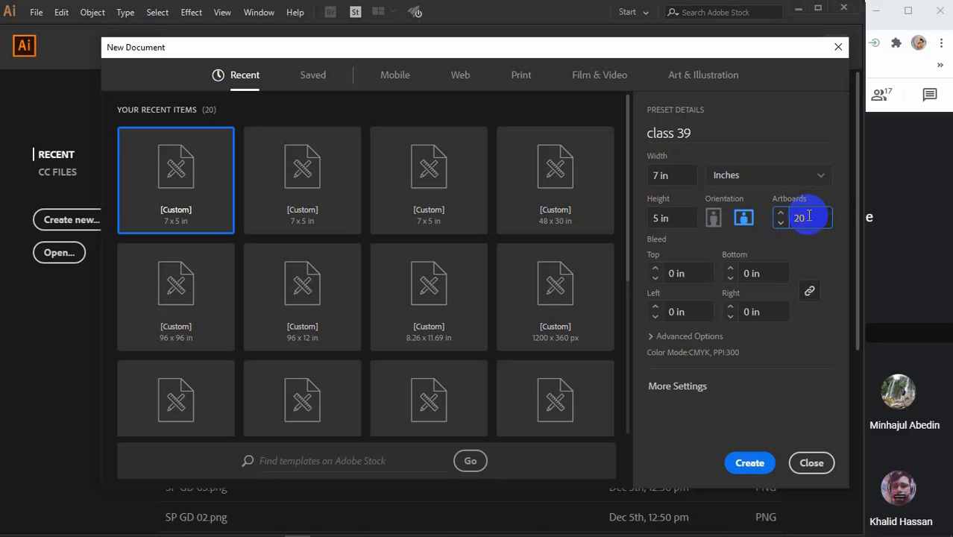
key("BackSpace")
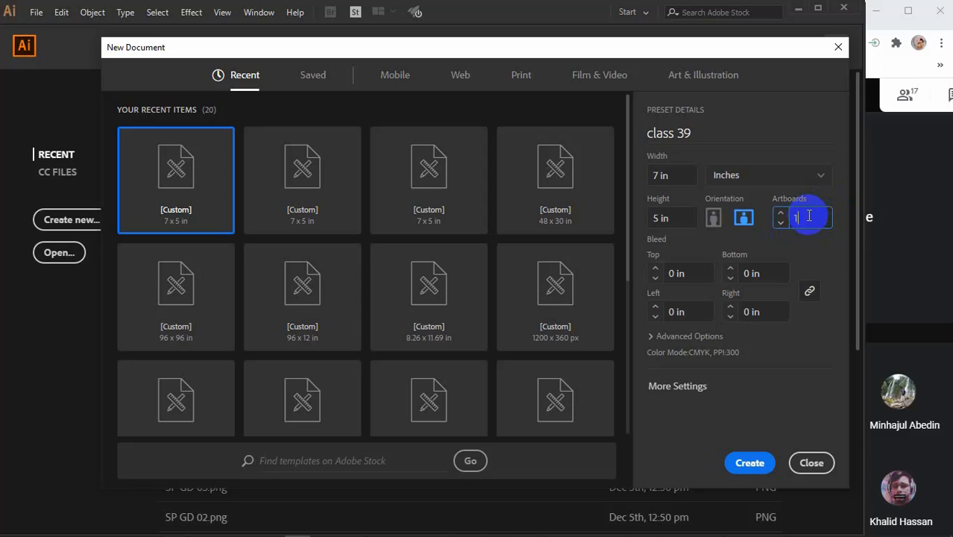
type("1")
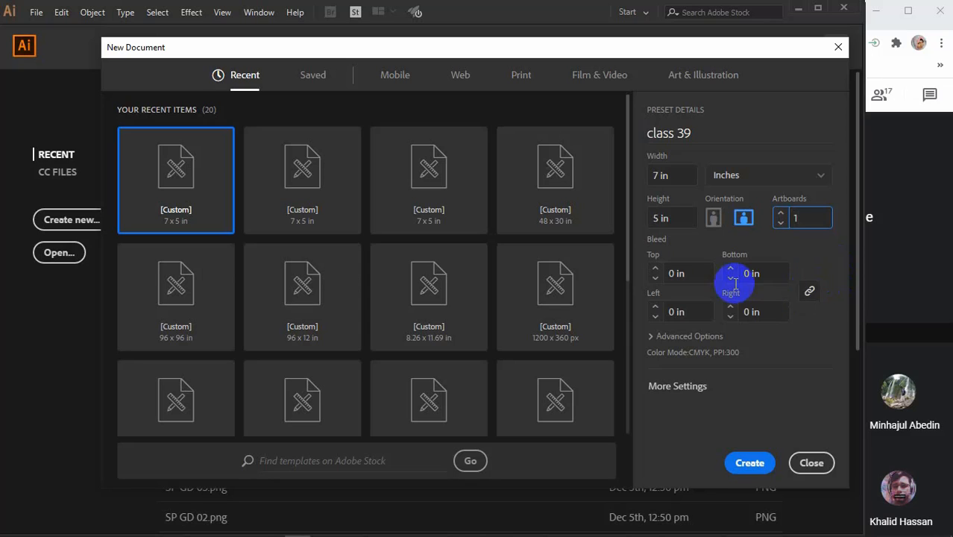
- Set the linked bleed to 0.5 in on all four sides
left_click(687, 273)
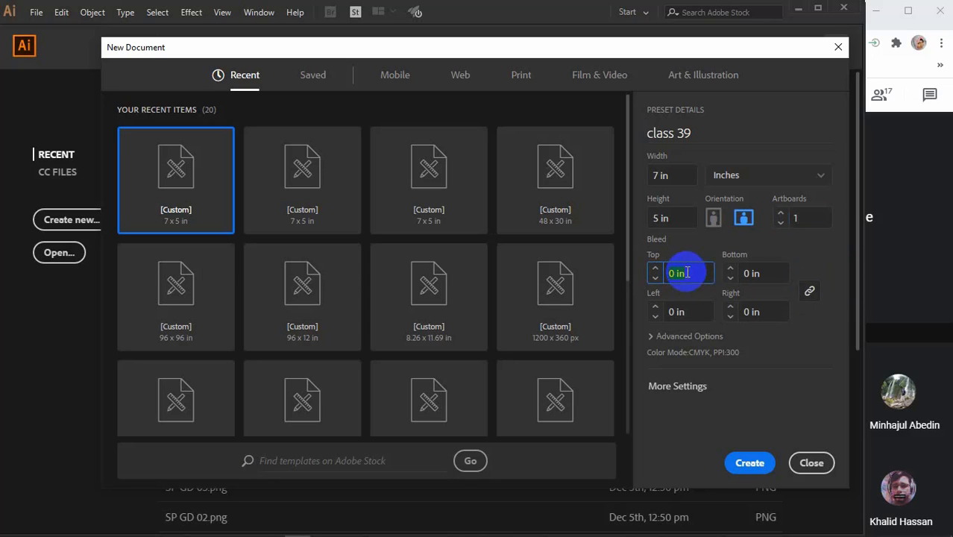
left_click(757, 273)
left_click(683, 311)
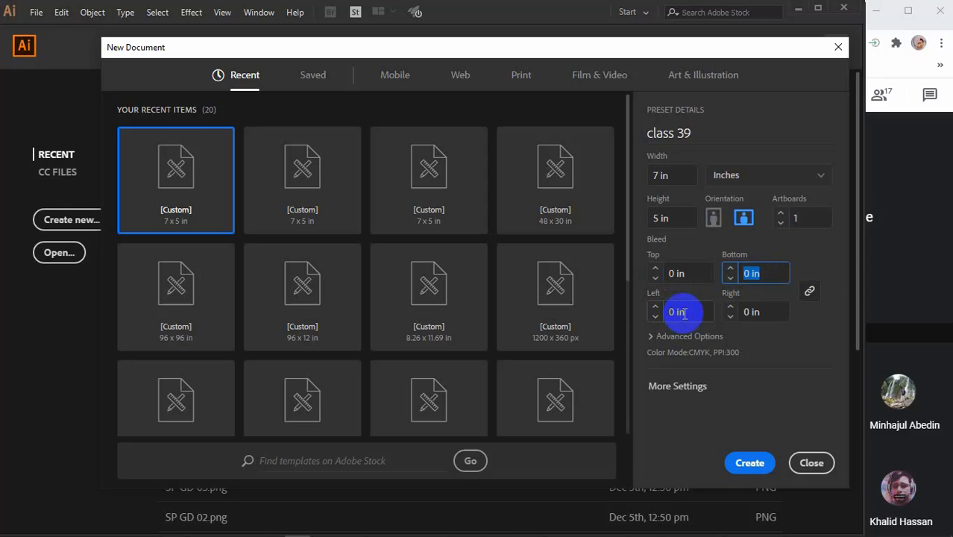
left_click(759, 311)
left_click(685, 273)
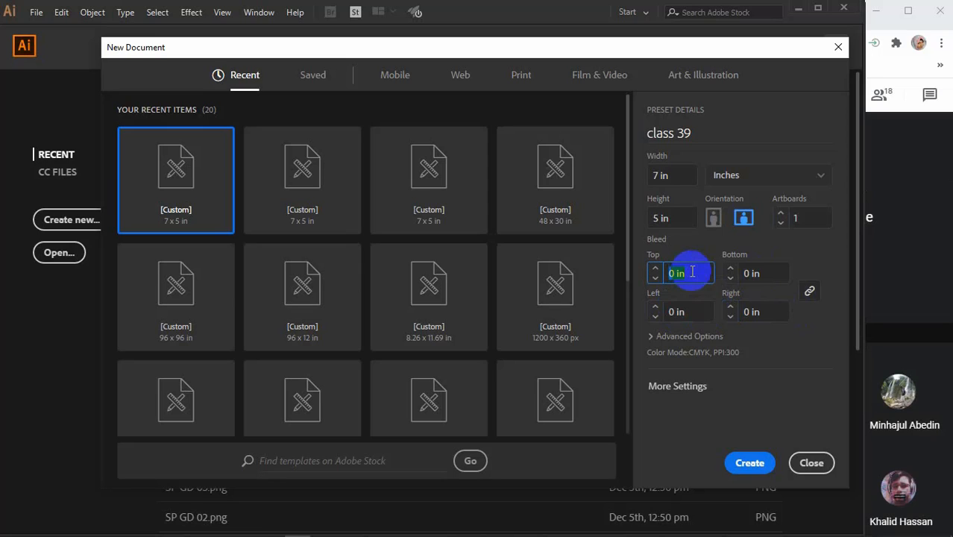
key("BackSpace")
type("5")
left_click(674, 273)
type(".")
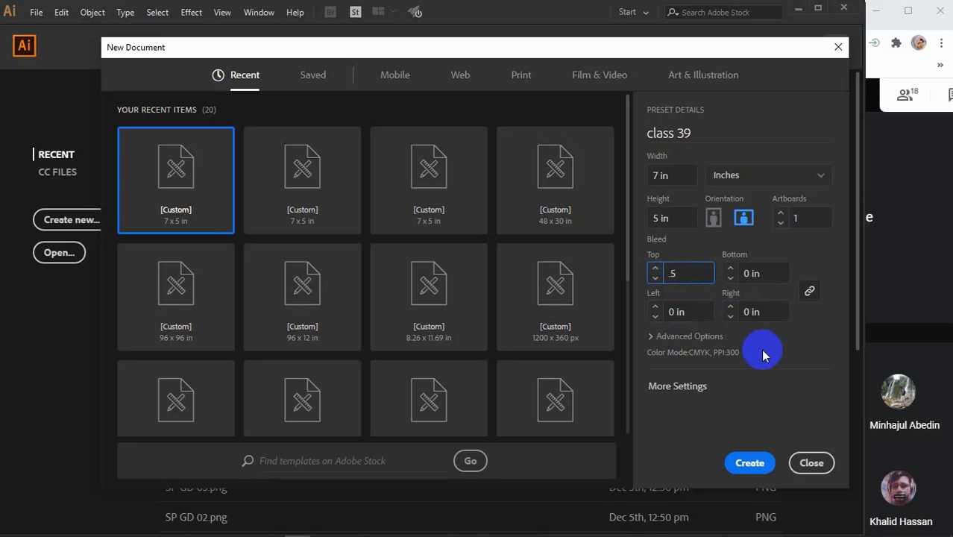
left_click(798, 351)
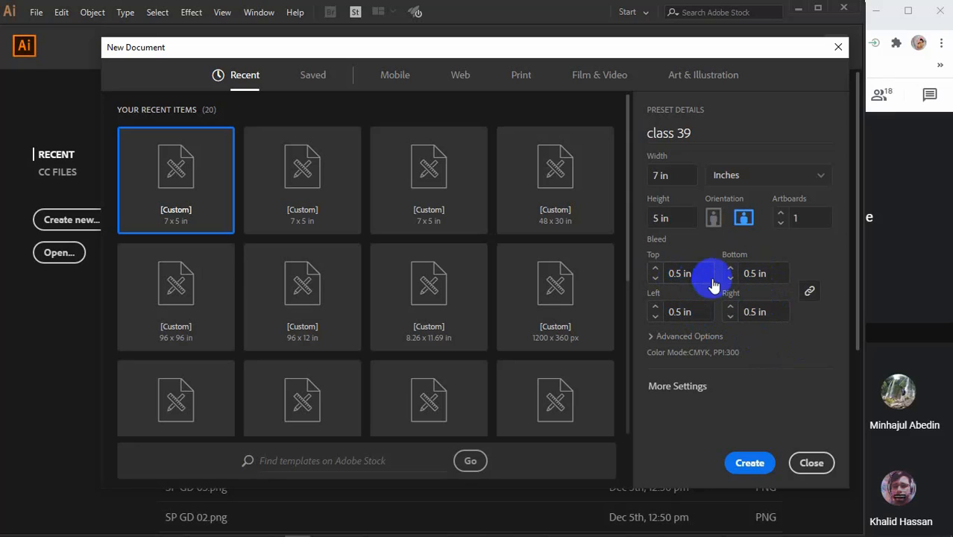
- Reset the linked bleed to 0 in on all four sides
left_click(680, 273)
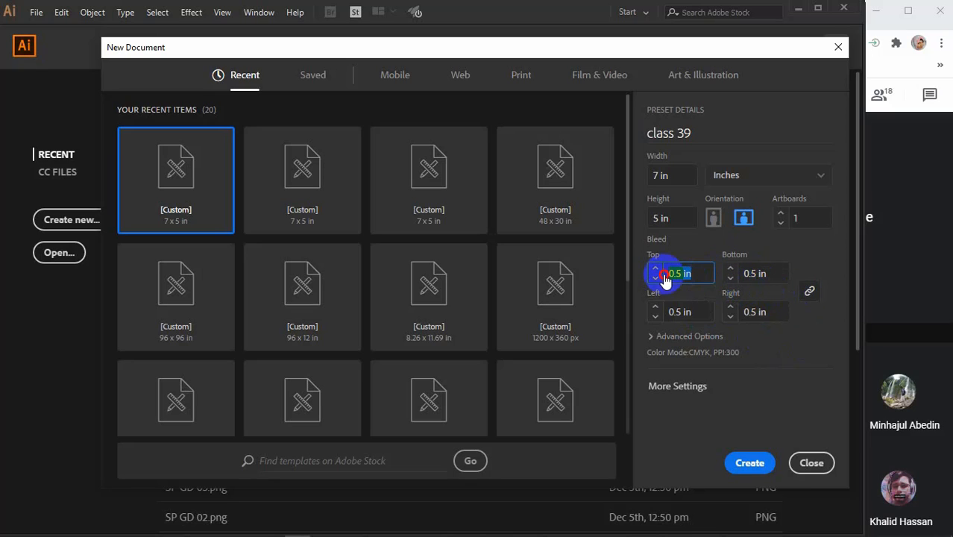
type("0")
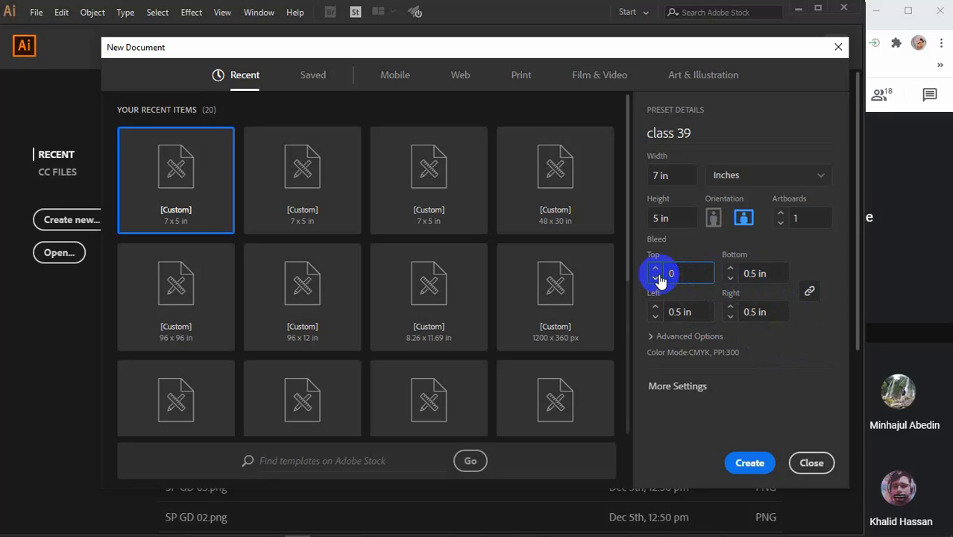
left_click(760, 342)
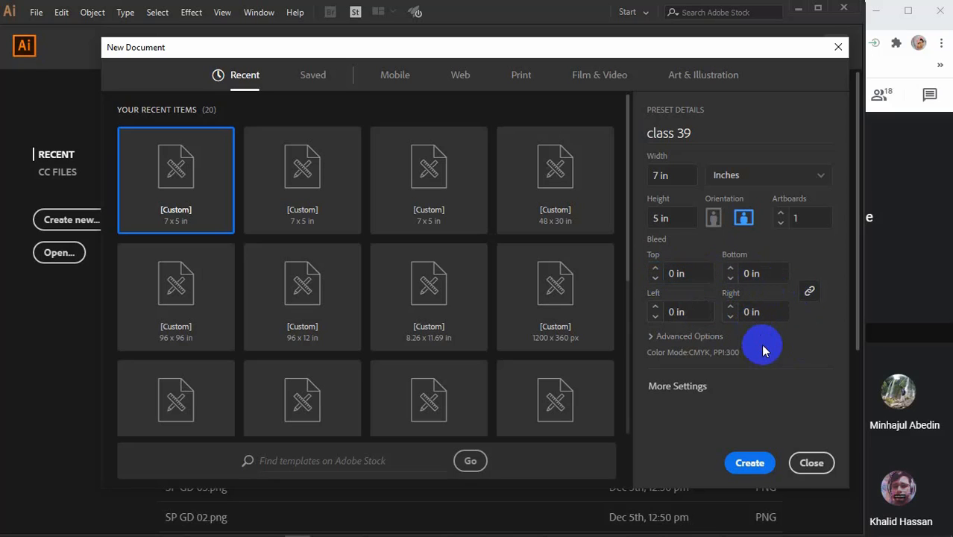
- Unlink the bleed values, then set the top bleed to 0.1 in and the bottom bleed to 0.5 in
left_click(811, 293)
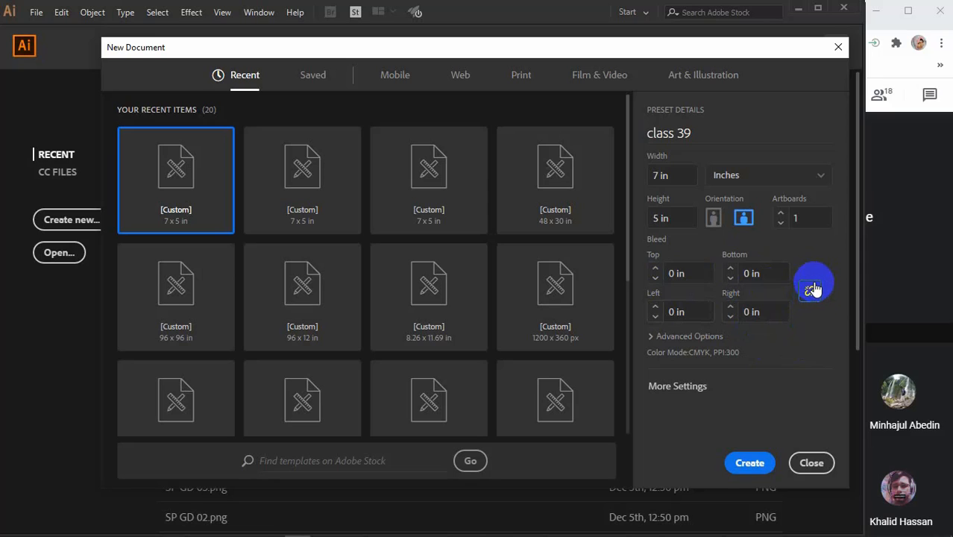
left_click(653, 274)
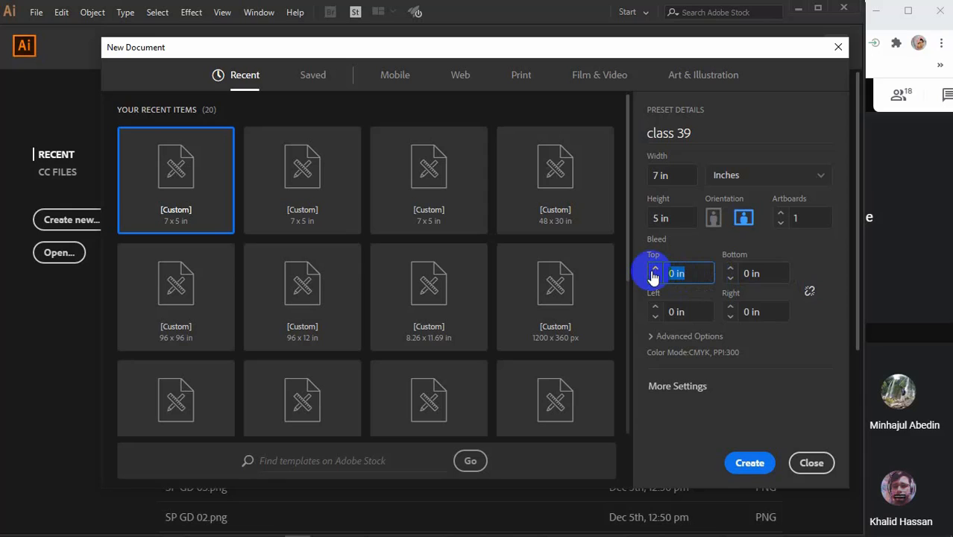
type("1")
left_click(760, 273)
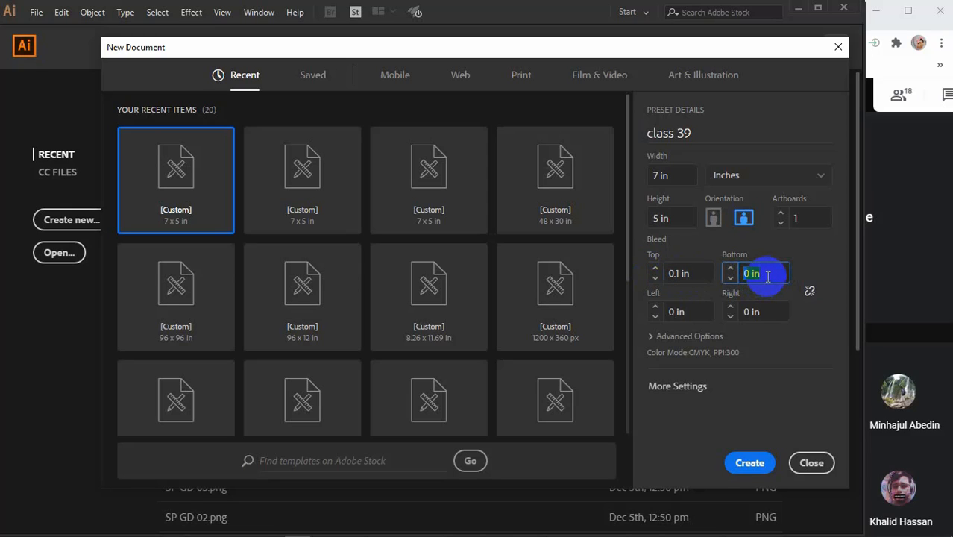
type(".5")
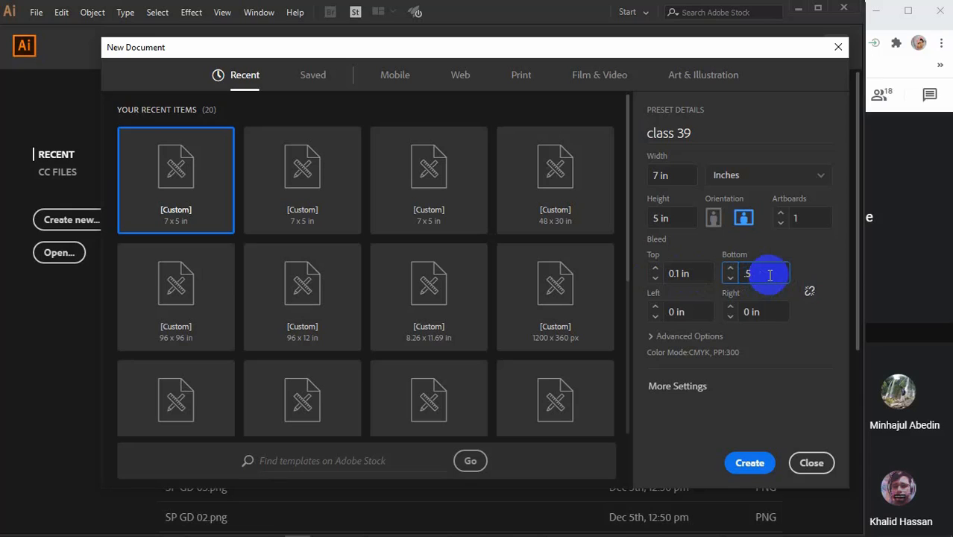
- Set the left and right bleed to 1 in each
left_click(678, 312)
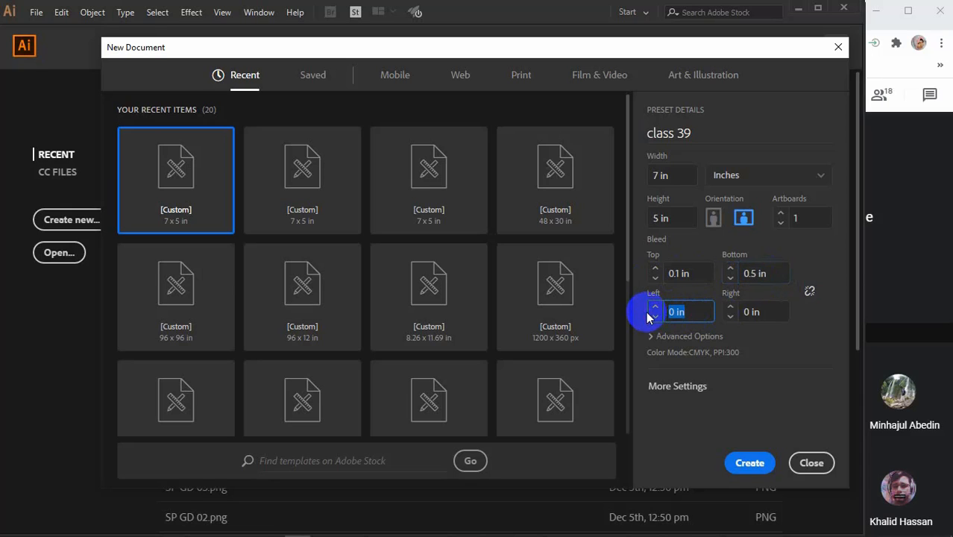
type("02")
left_click(734, 316)
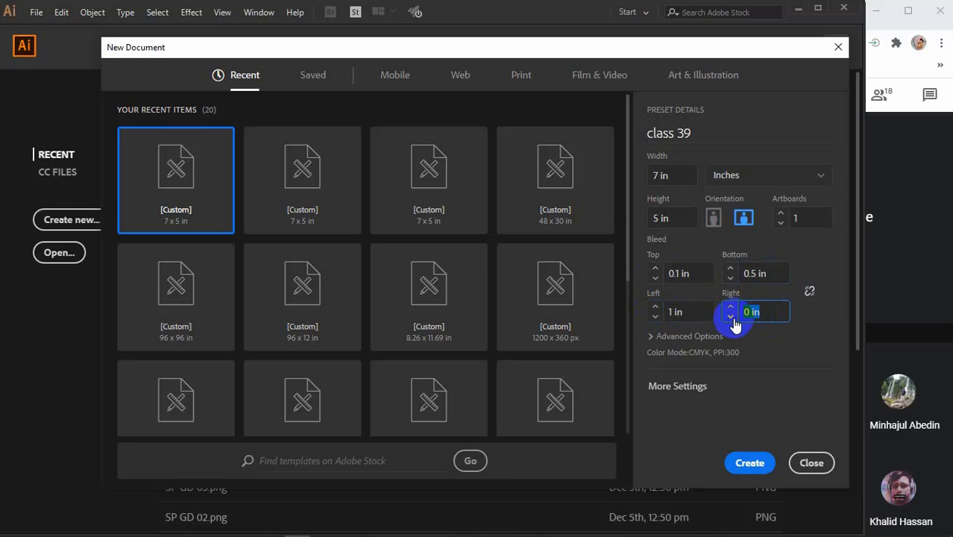
type("09")
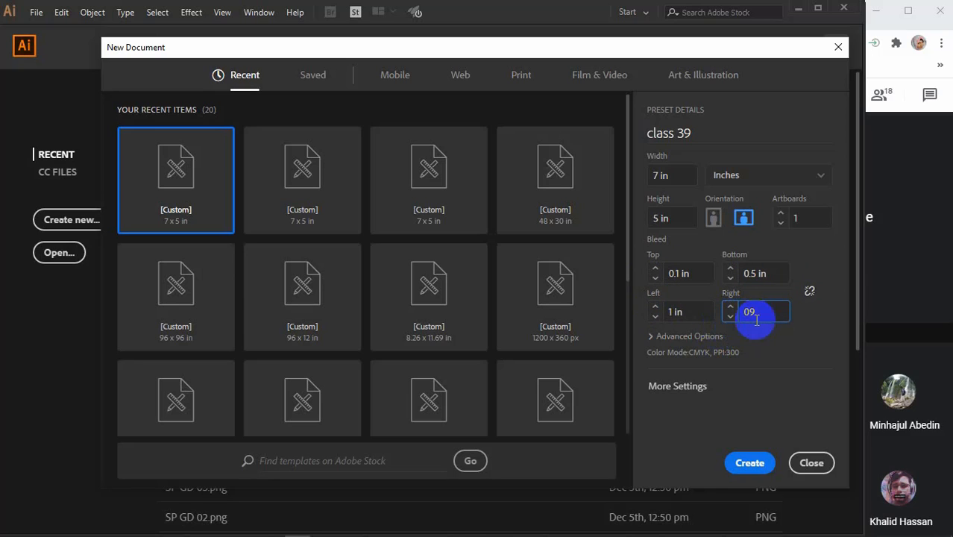
- Relink the bleed values, reset them to 0 in on all four sides and create the class 39 document
left_click(664, 273)
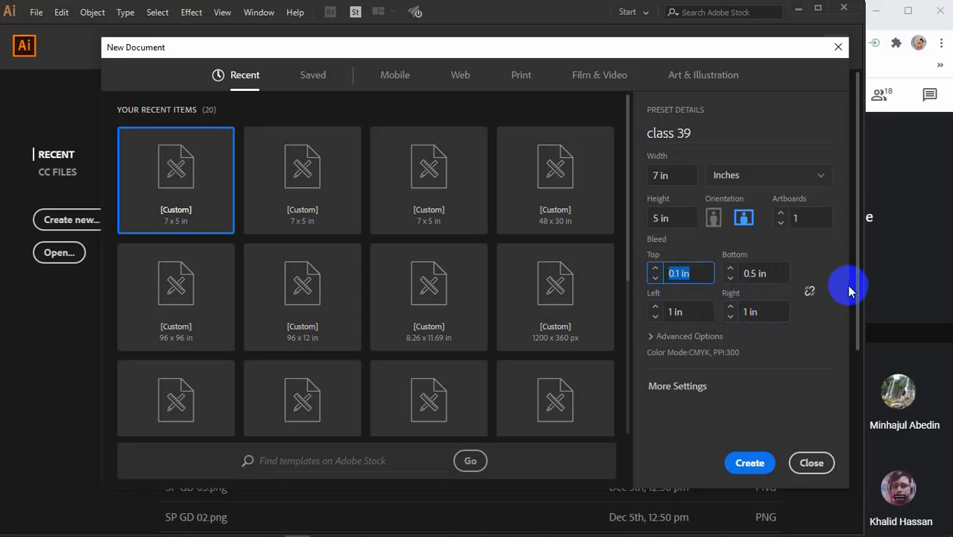
left_click(810, 290)
left_click(655, 279)
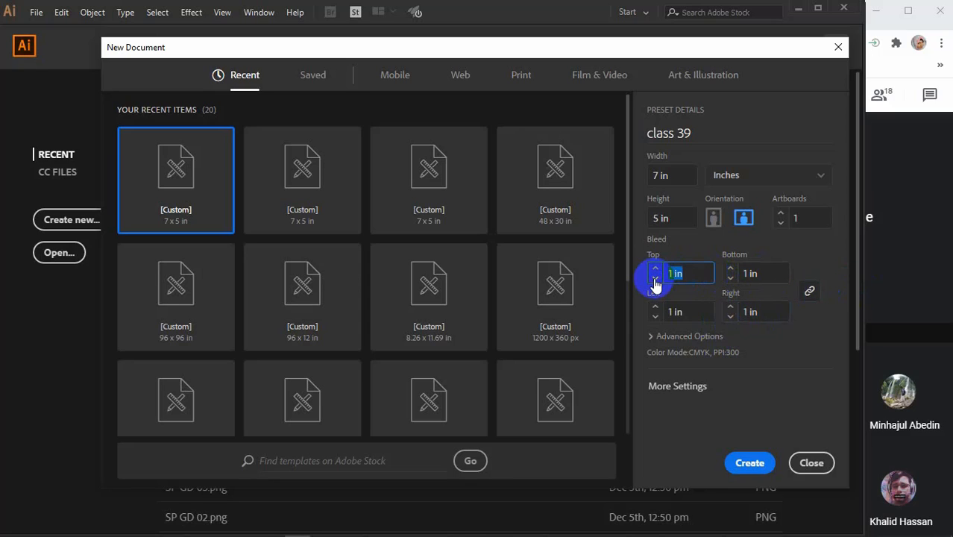
type("0")
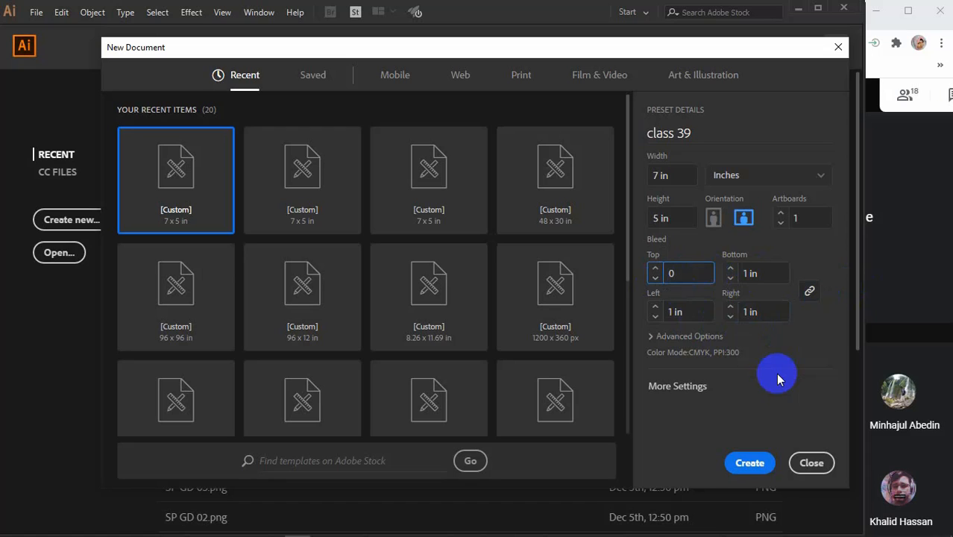
left_click(744, 465)
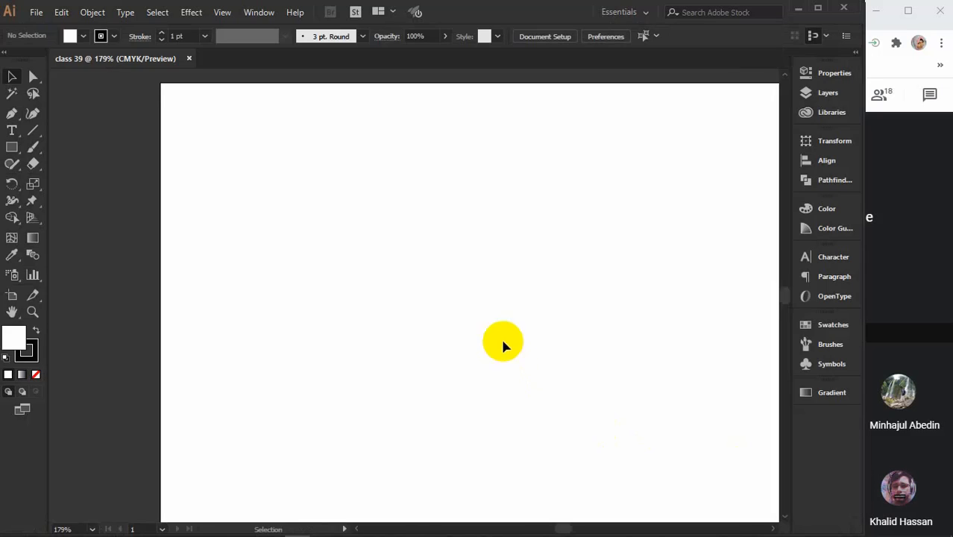
- Examine the artboard and the extent of the surrounding canvas at several zoom levels
scroll(347, 259, "down", 1)
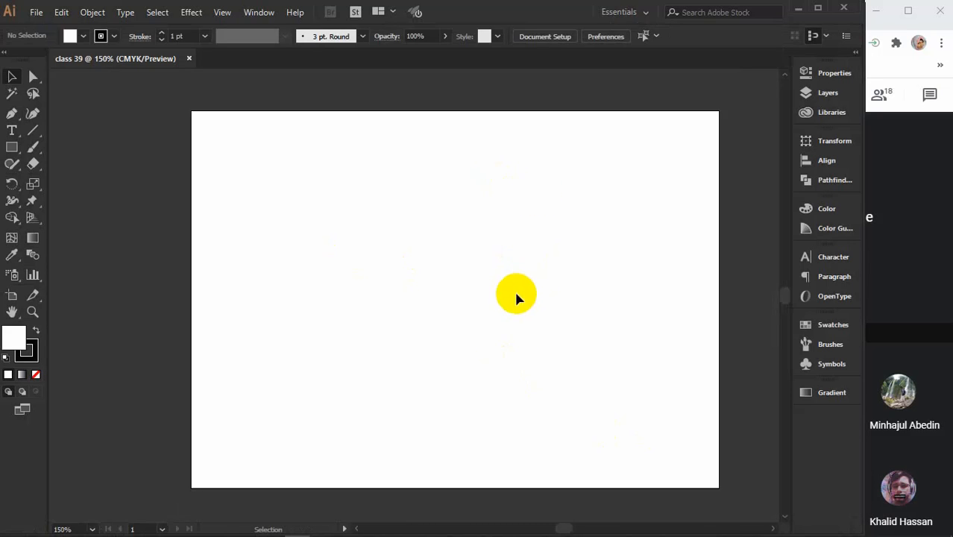
scroll(455, 302, "down", 2)
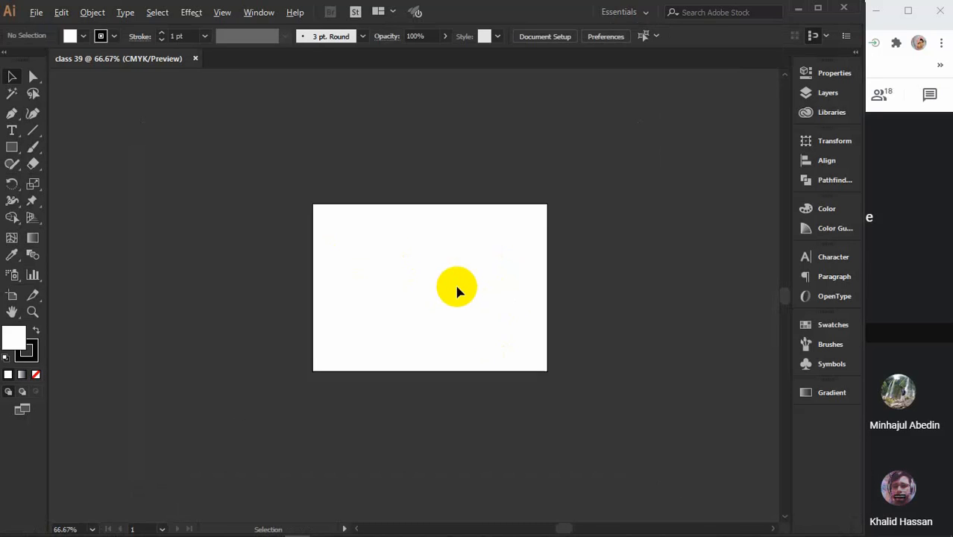
scroll(457, 290, "down", 8)
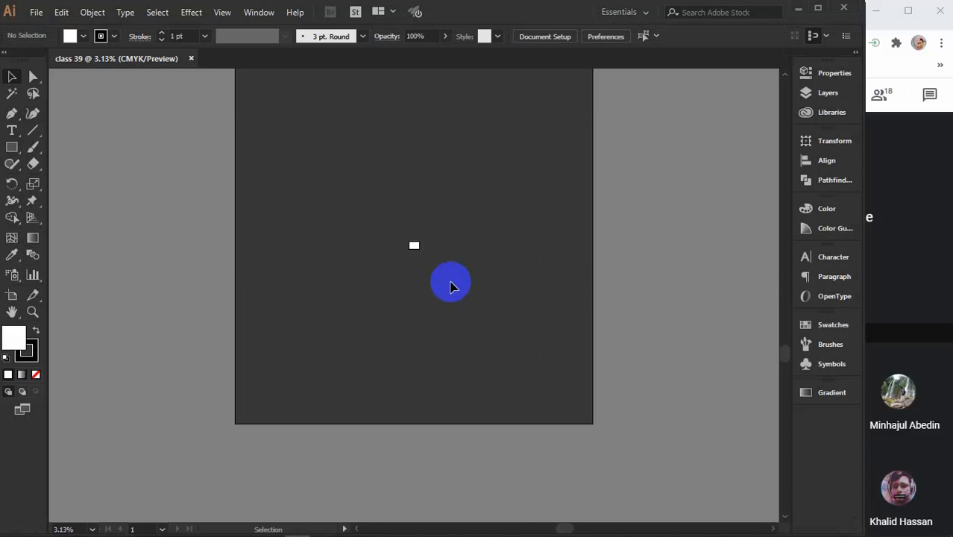
scroll(410, 302, "up", 7)
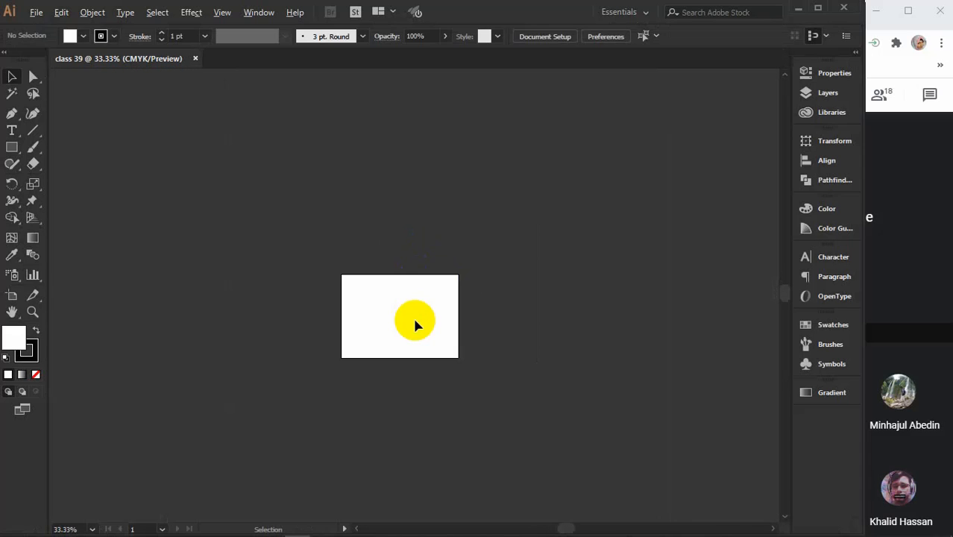
scroll(413, 315, "up", 5)
scroll(363, 266, "down", 2)
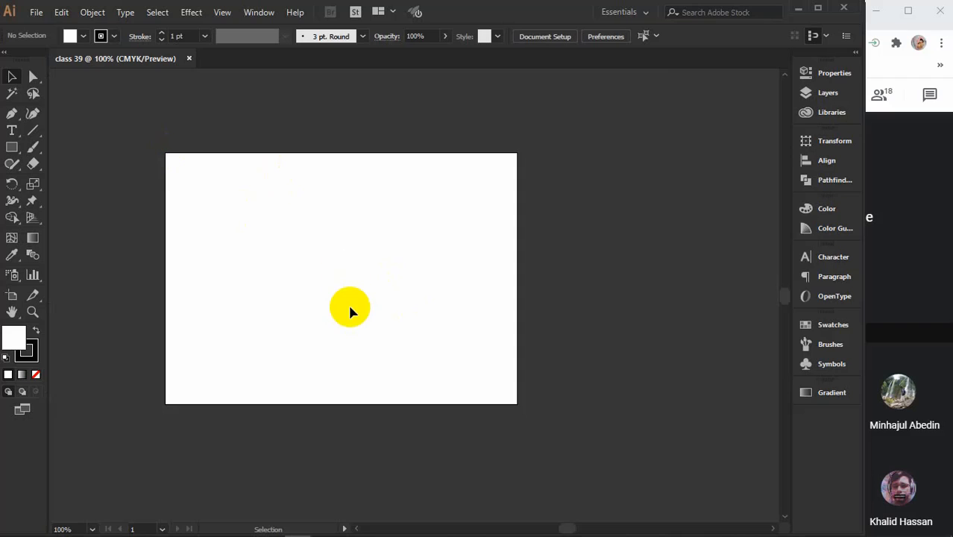
scroll(350, 309, "down", 10)
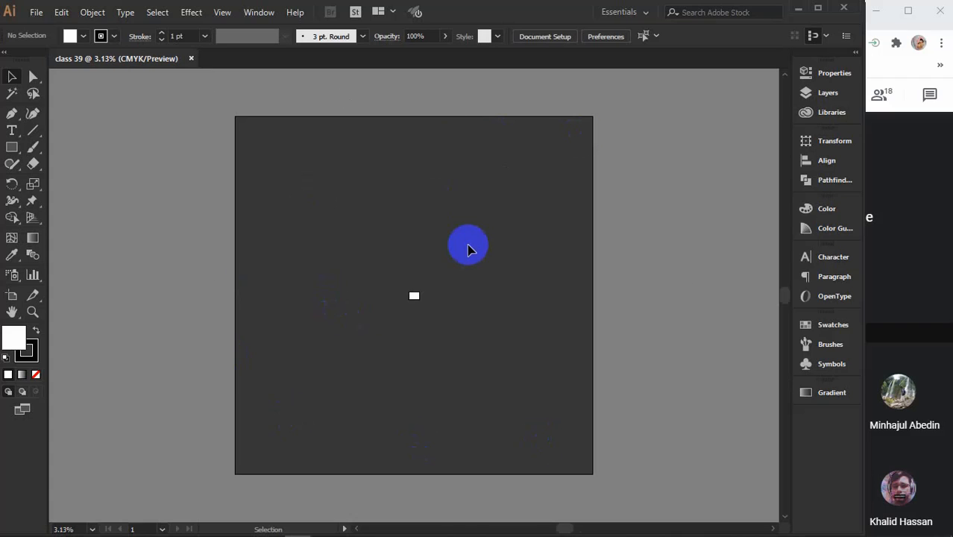
scroll(421, 292, "up", 7)
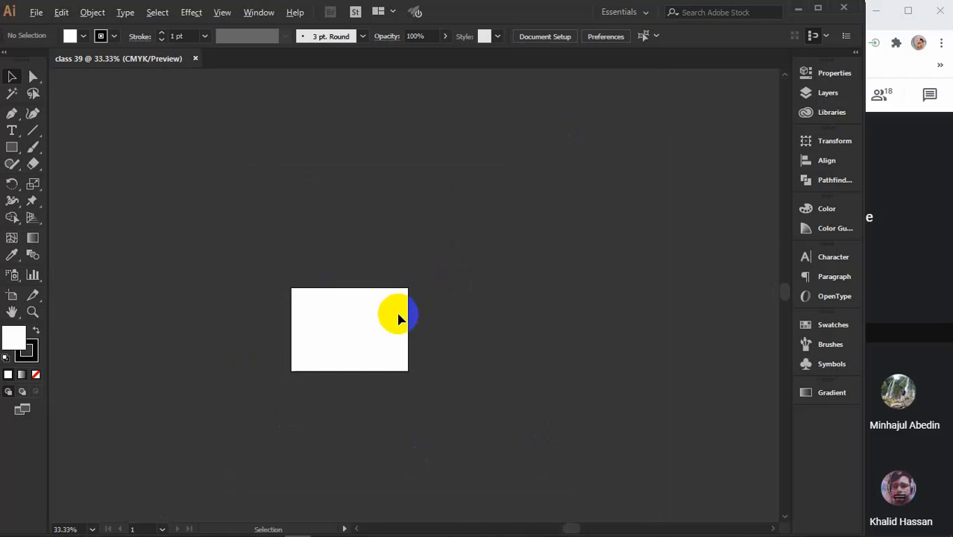
scroll(397, 314, "up", 3)
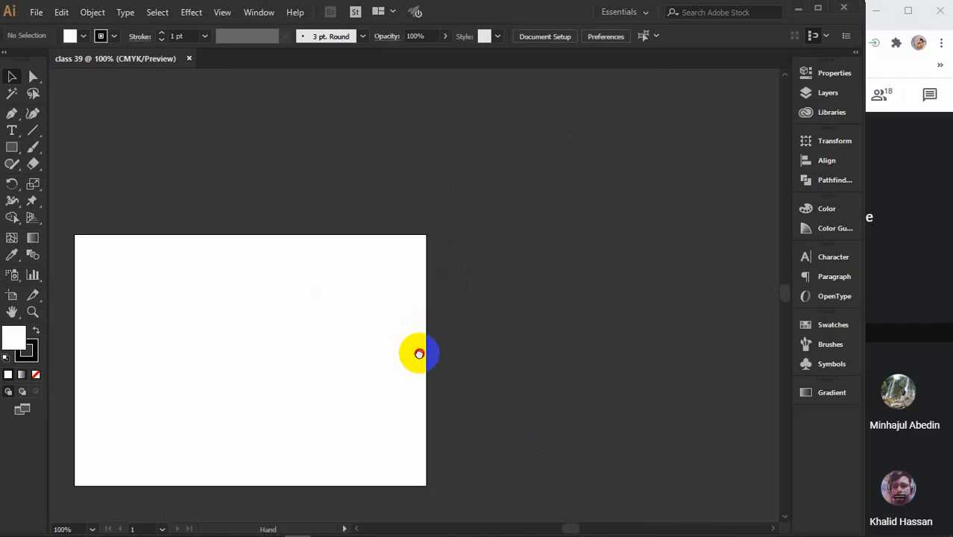
left_click_drag(419, 354, 459, 277)
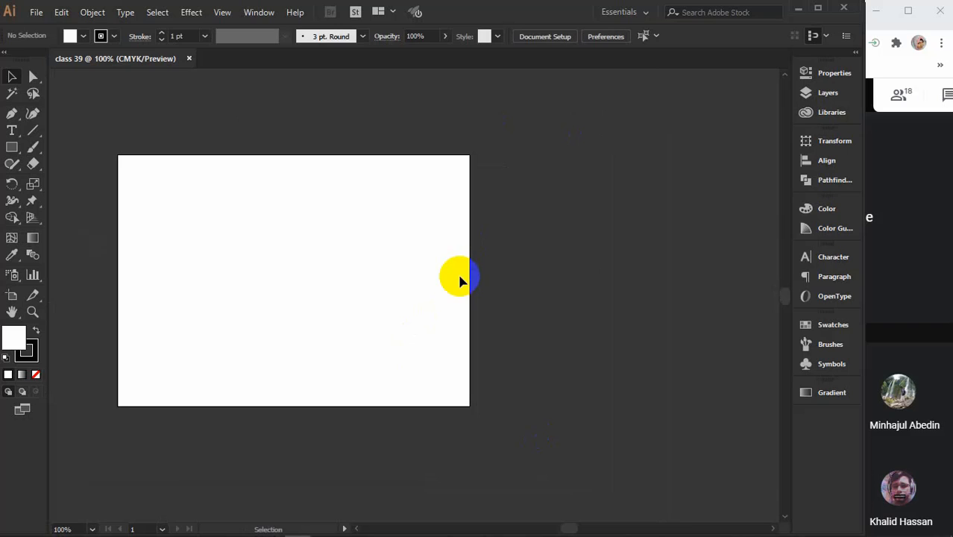
- Create a second 7 x 5 in document with one artboard and a linked bleed of 0.5 in on all four sides
key("ctrl+n")
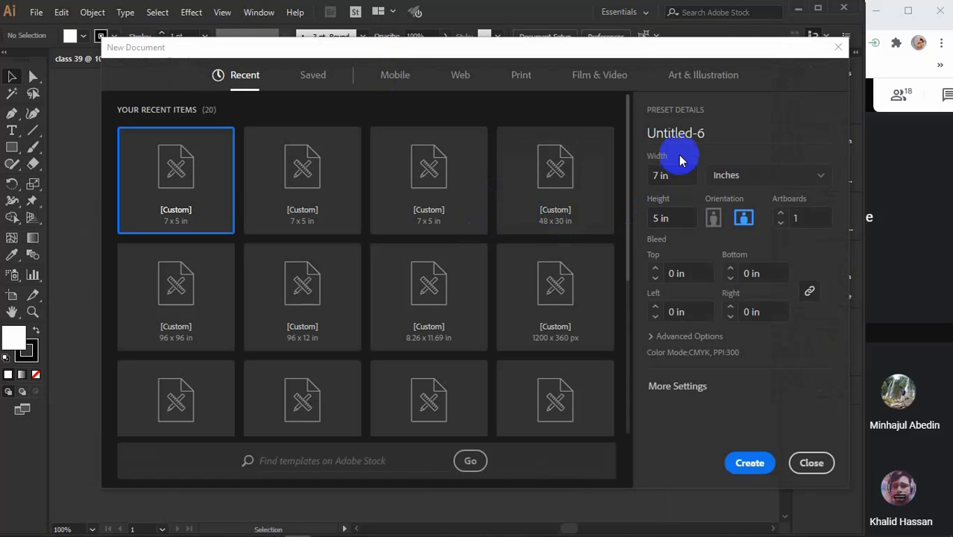
left_click(801, 215)
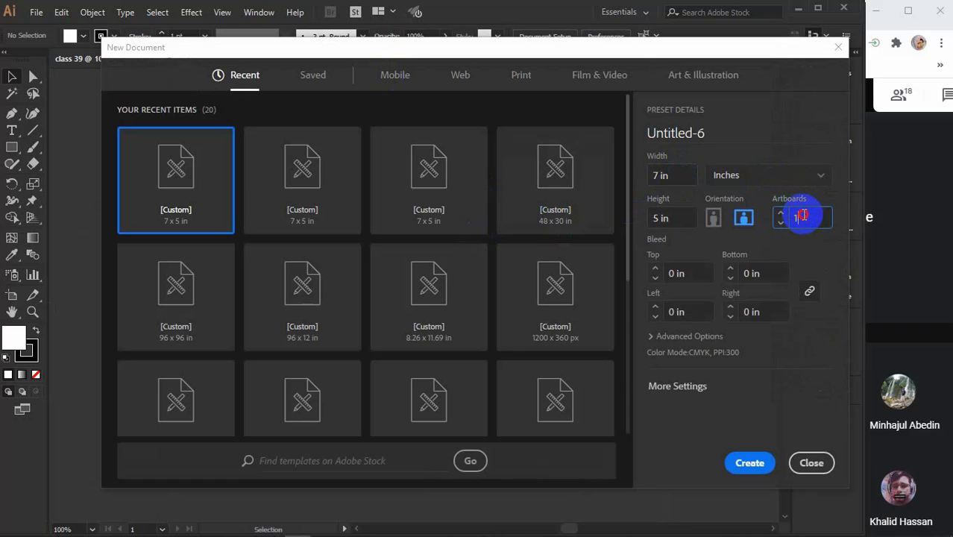
double_click(813, 216)
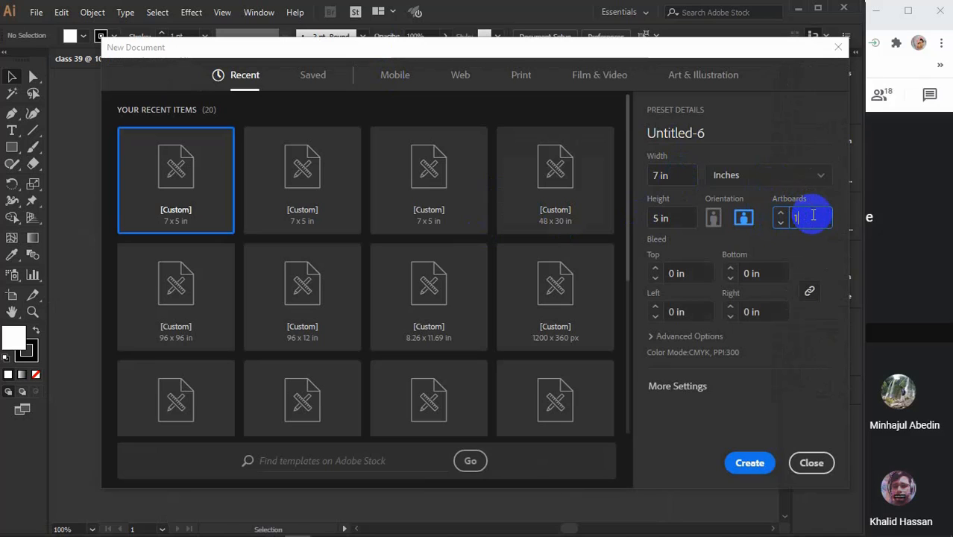
type("0")
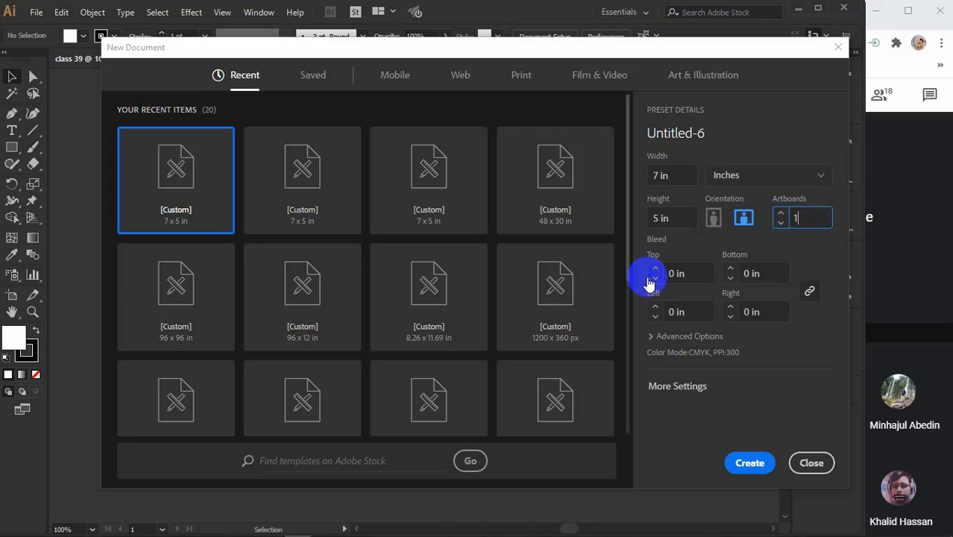
left_click(689, 275)
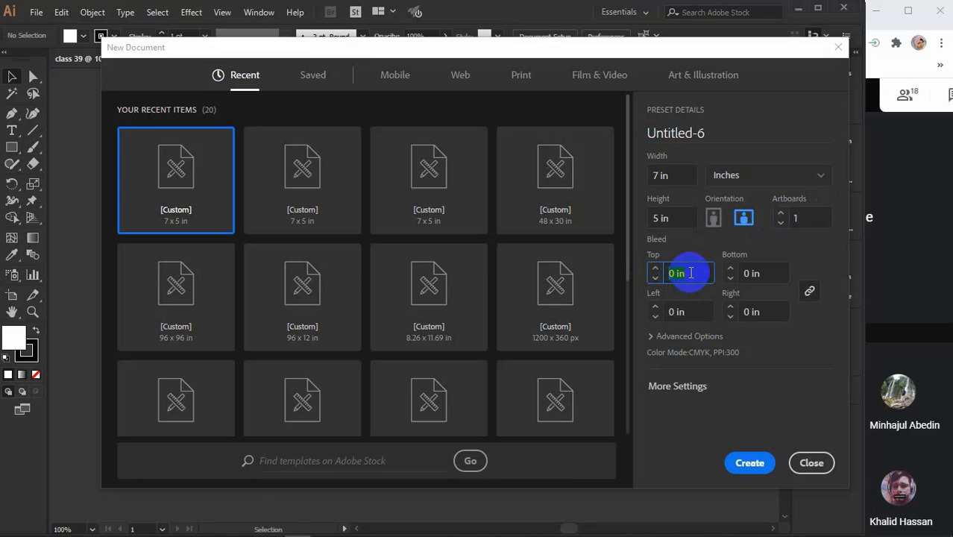
left_click(700, 272)
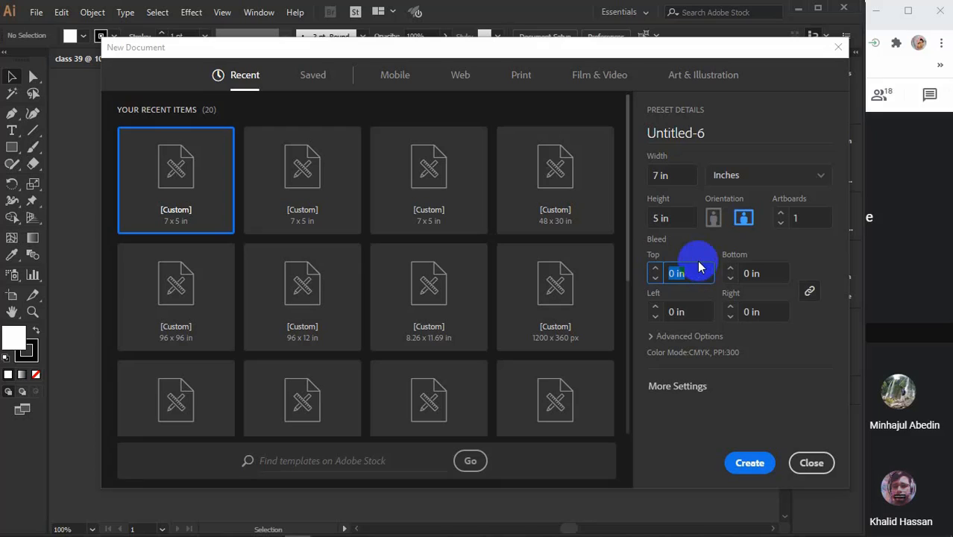
type(".5")
left_click(793, 349)
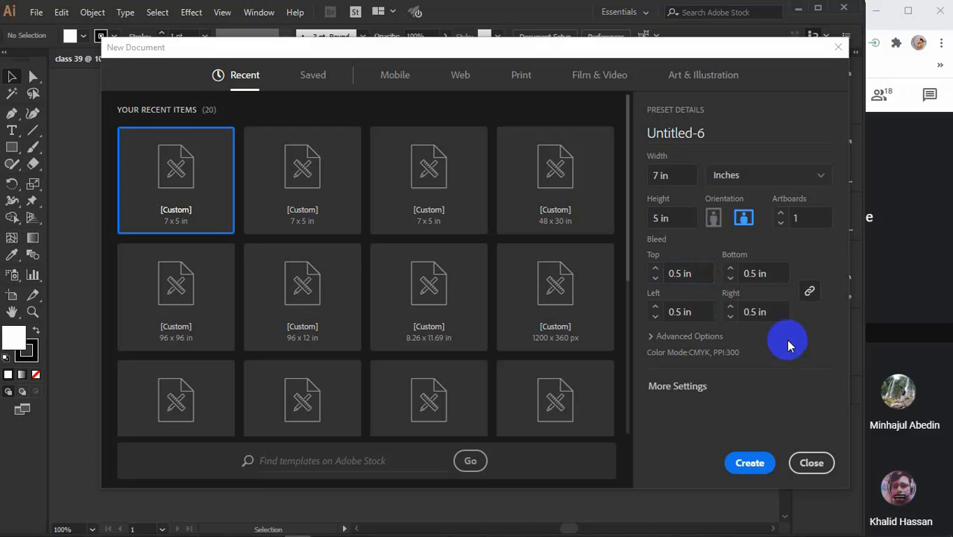
left_click(749, 463)
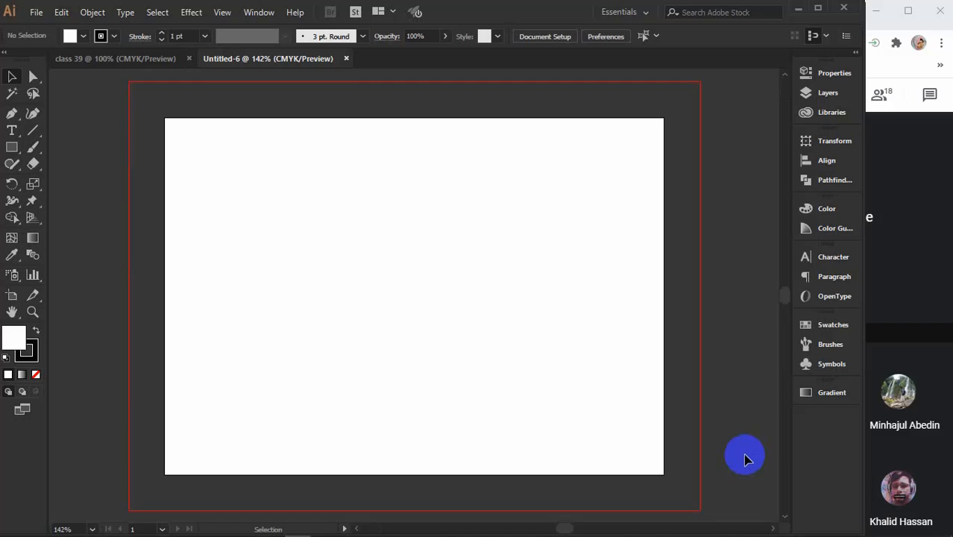
- Compare the class 39 artboard with the second document's bleed outline, then close the second document
left_click(86, 58)
left_click(224, 58)
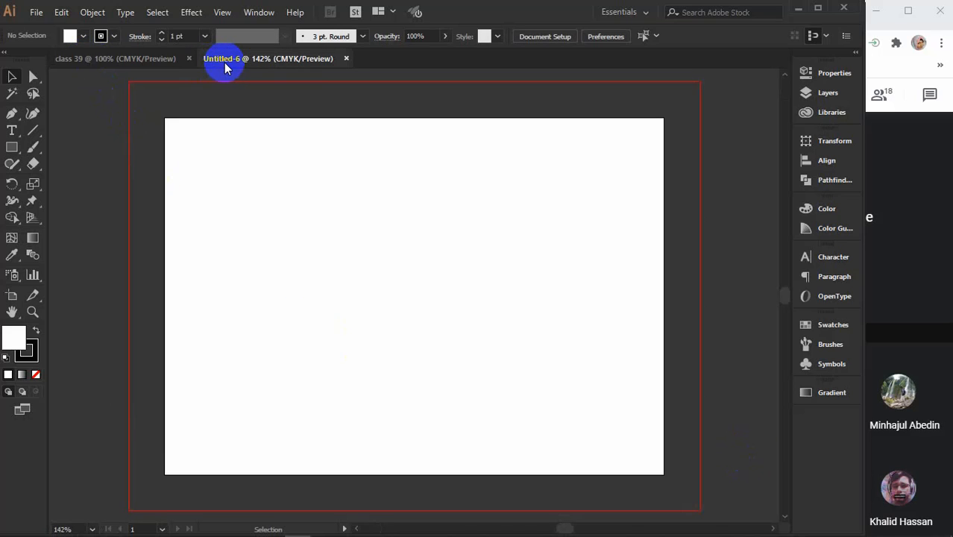
left_click(127, 58)
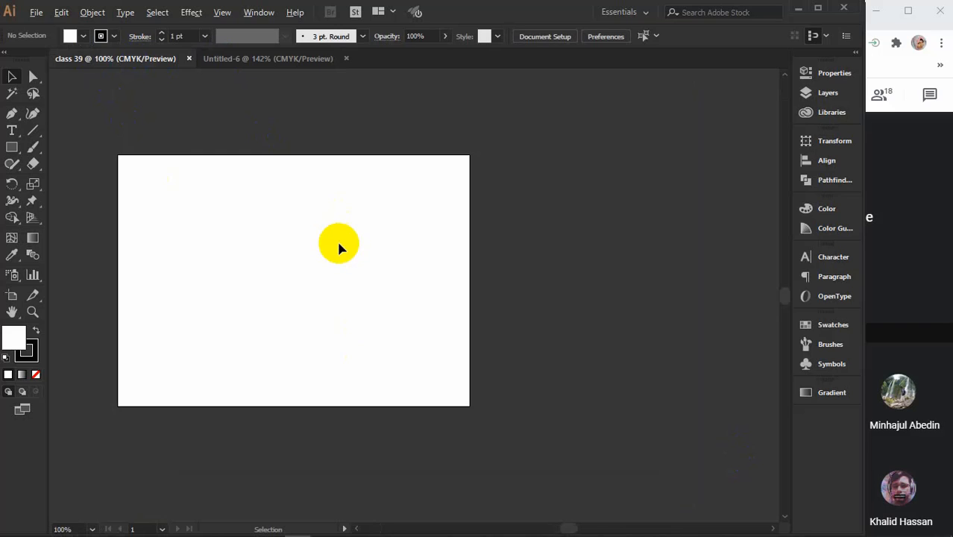
left_click(278, 60)
scroll(397, 274, "down", 1)
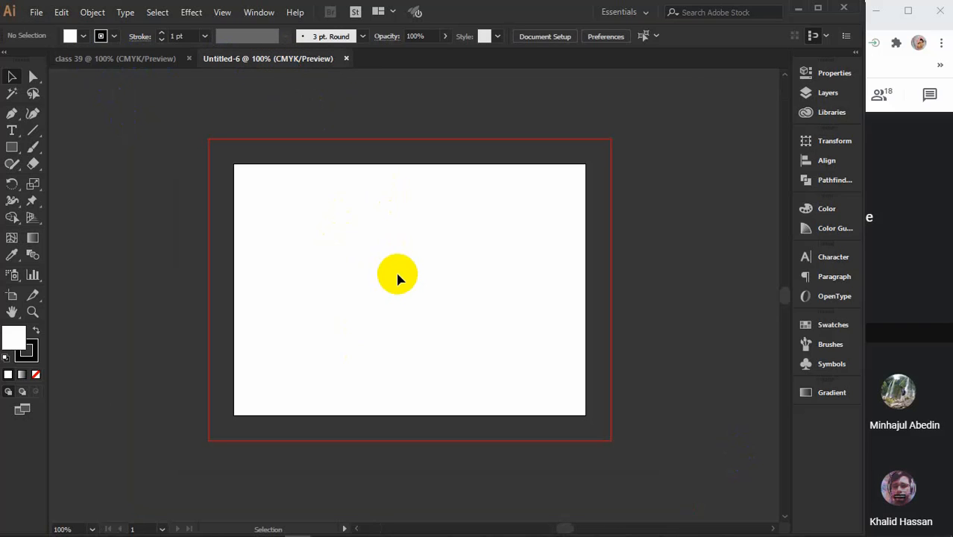
left_click(129, 59)
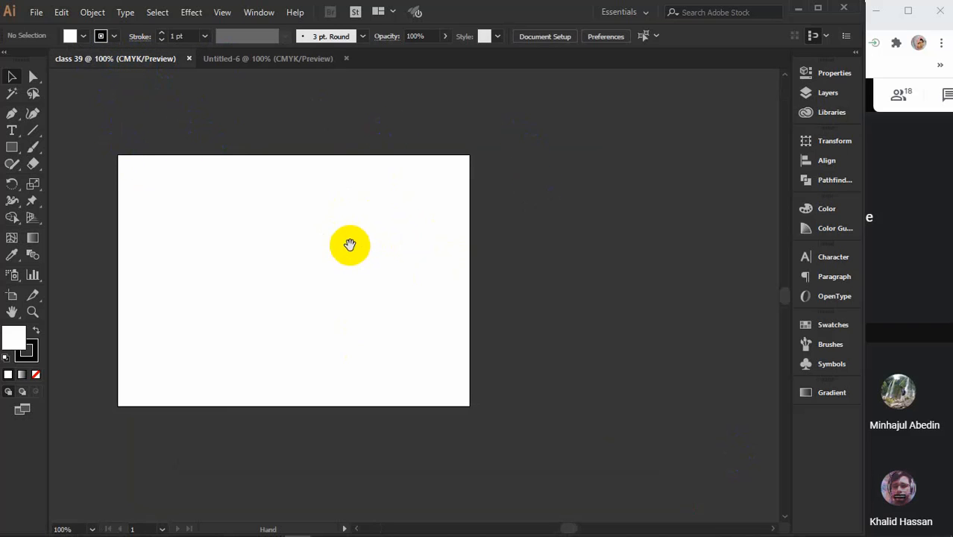
left_click_drag(351, 244, 438, 258)
left_click(243, 56)
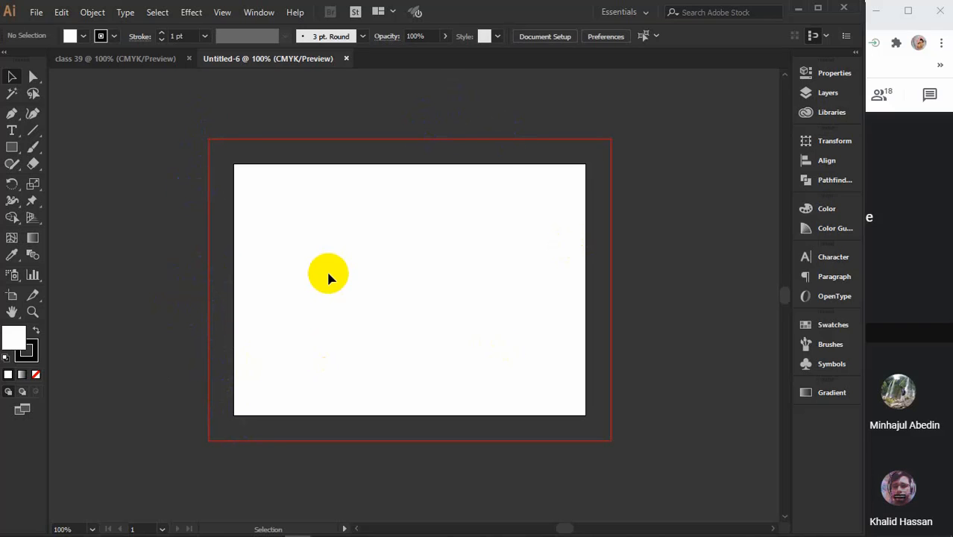
left_click(346, 58)
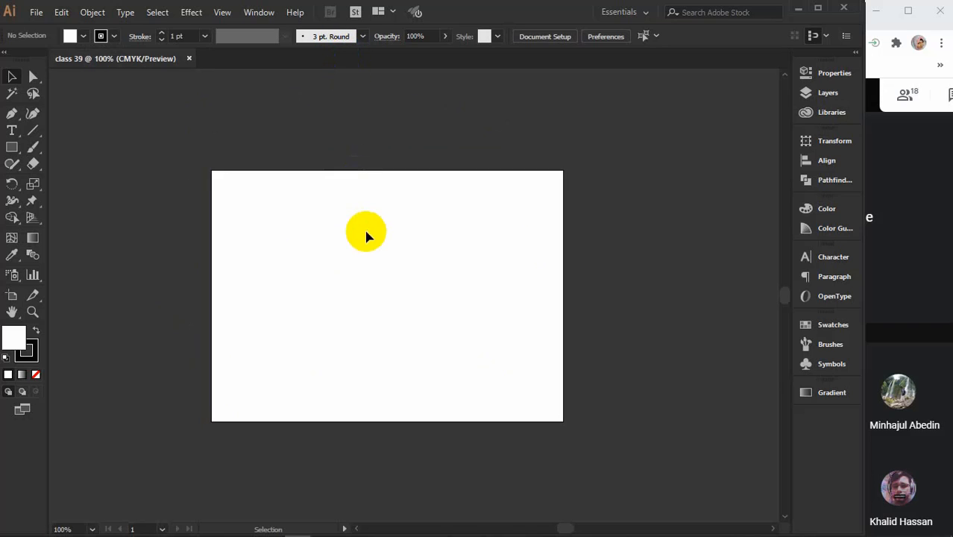
- Start another new document with the linked bleed set to 0 in on all four sides and 10 artboards
key("ctrl+n")
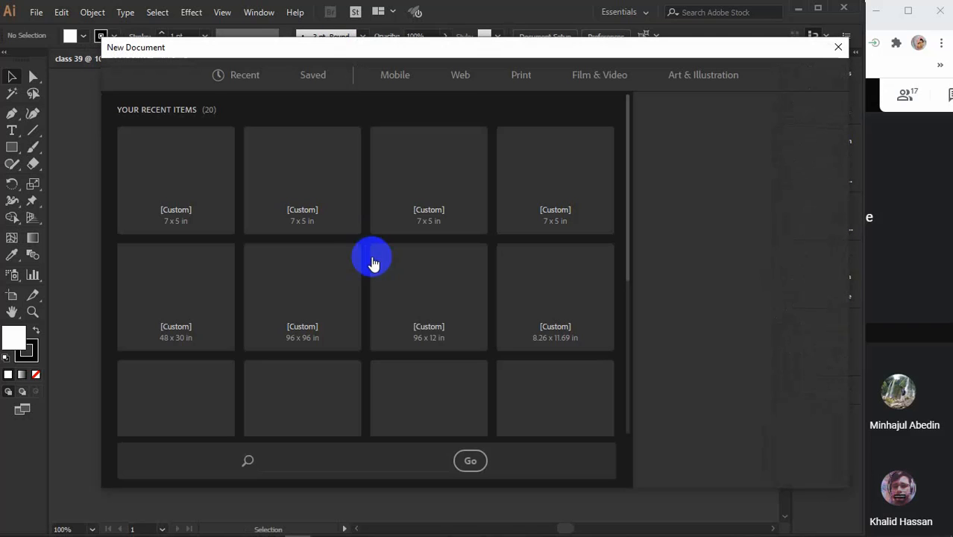
left_click(681, 273)
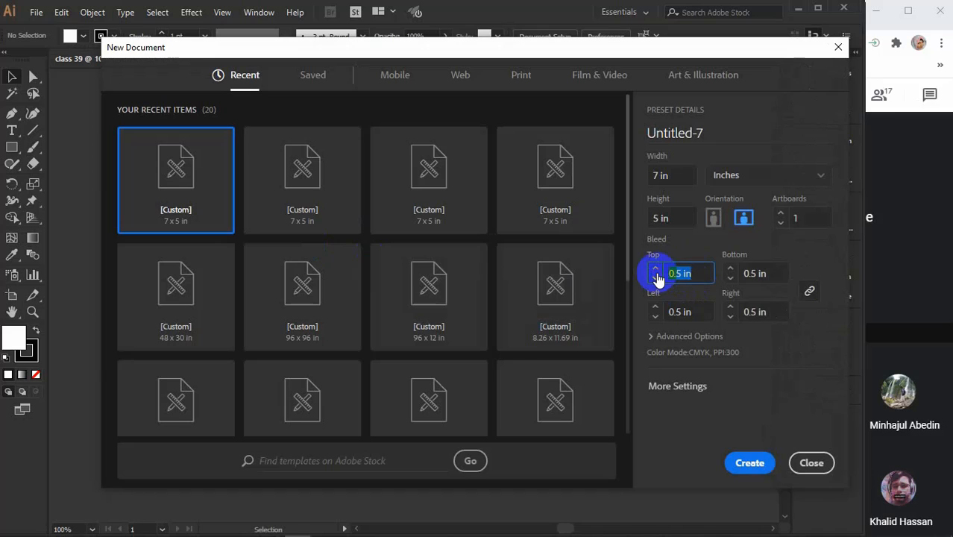
type("0")
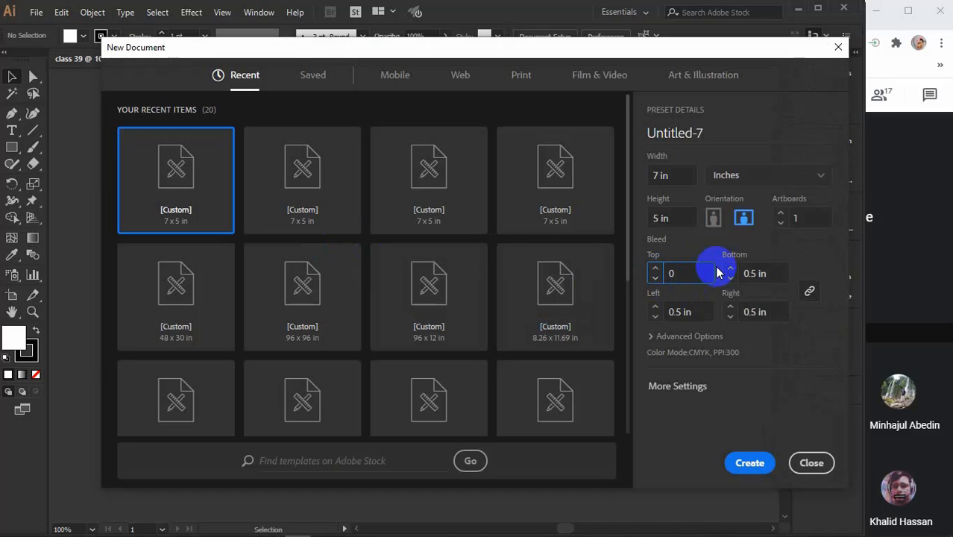
left_click(820, 219)
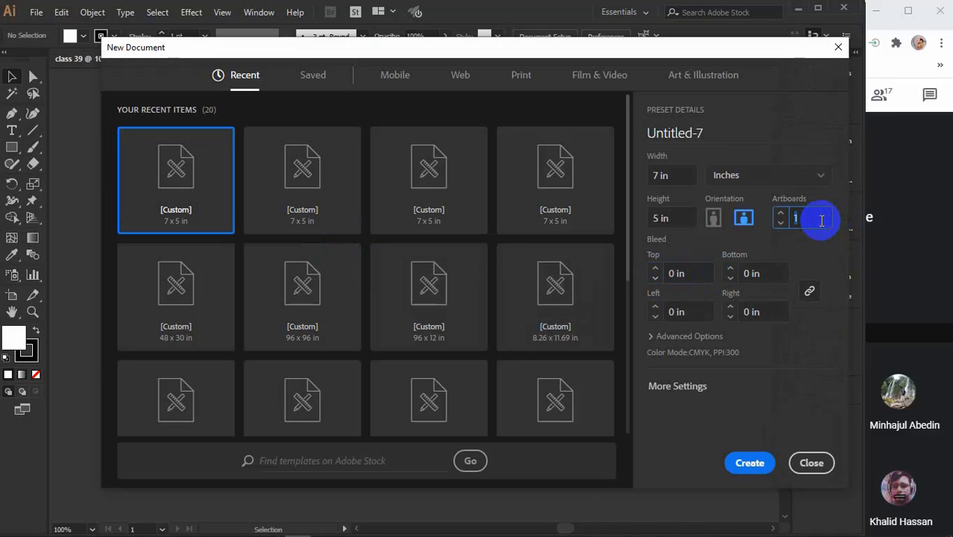
left_click(807, 219)
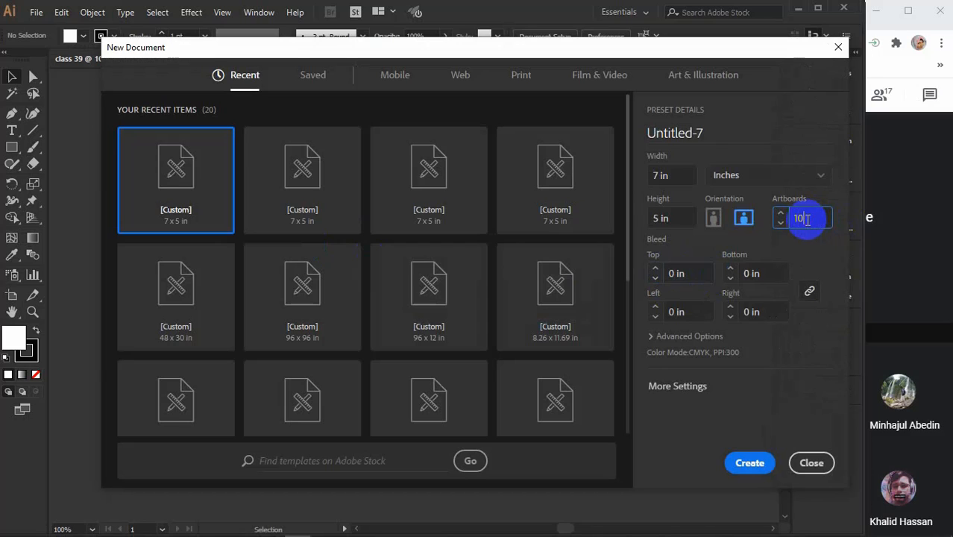
- Complete the count of 10 artboards and review the color mode and raster effects choices in the advanced options
type("0")
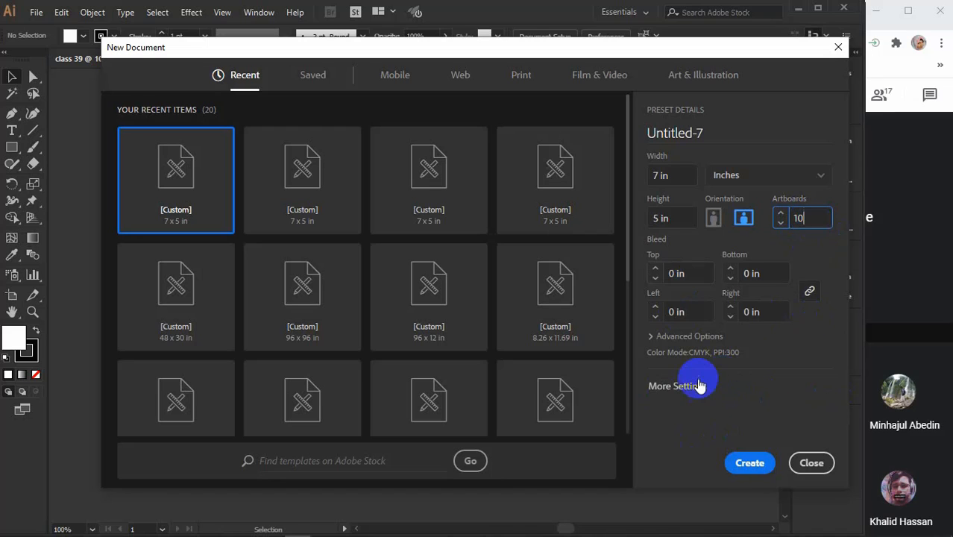
left_click(688, 337)
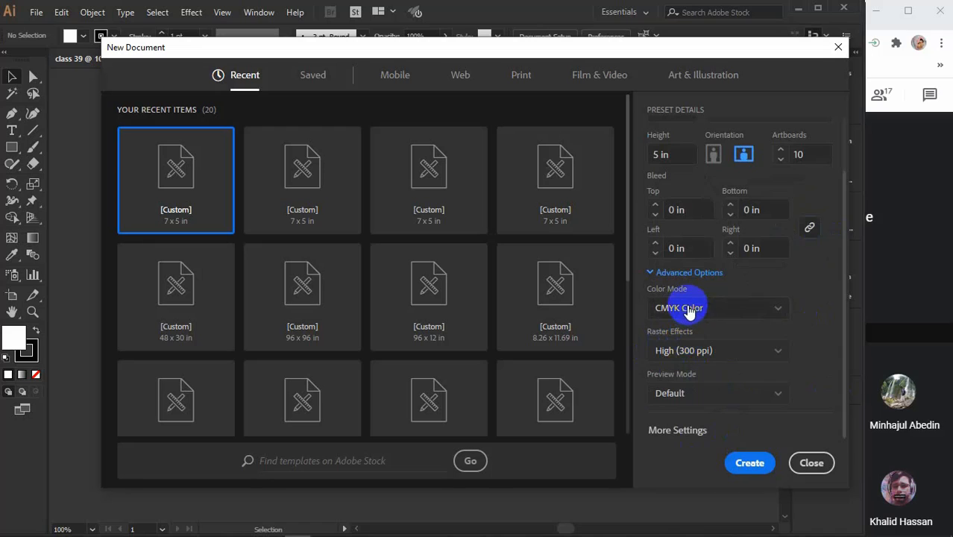
left_click(756, 307)
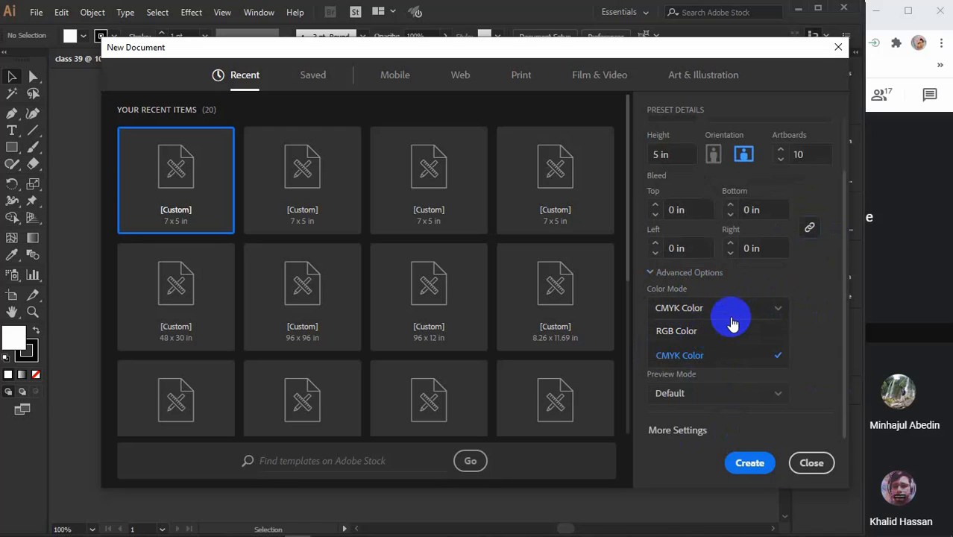
left_click(726, 317)
left_click(722, 351)
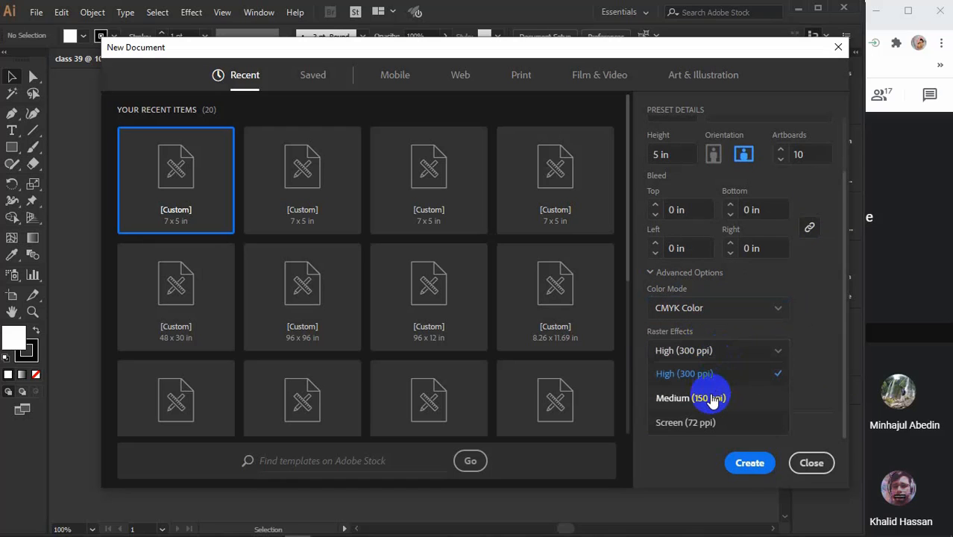
left_click(719, 351)
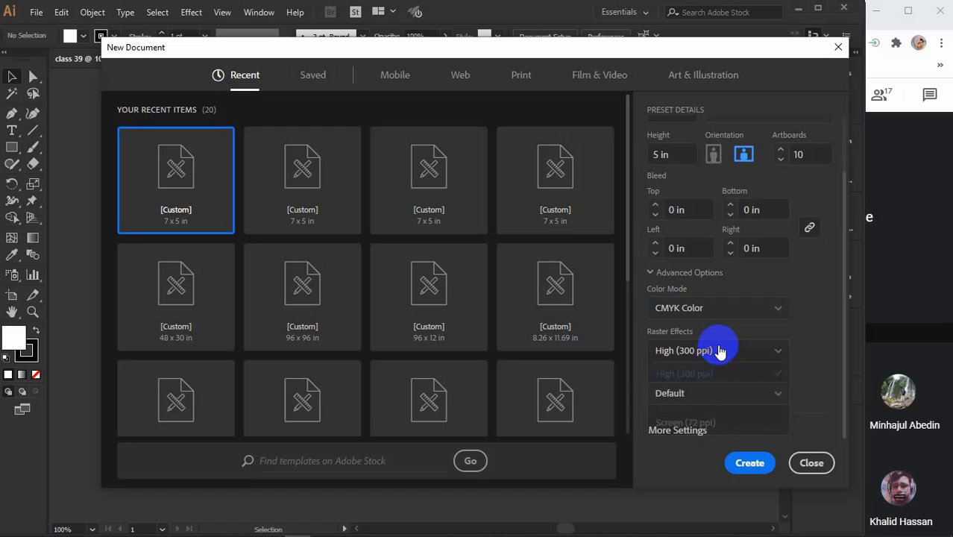
left_click(672, 272)
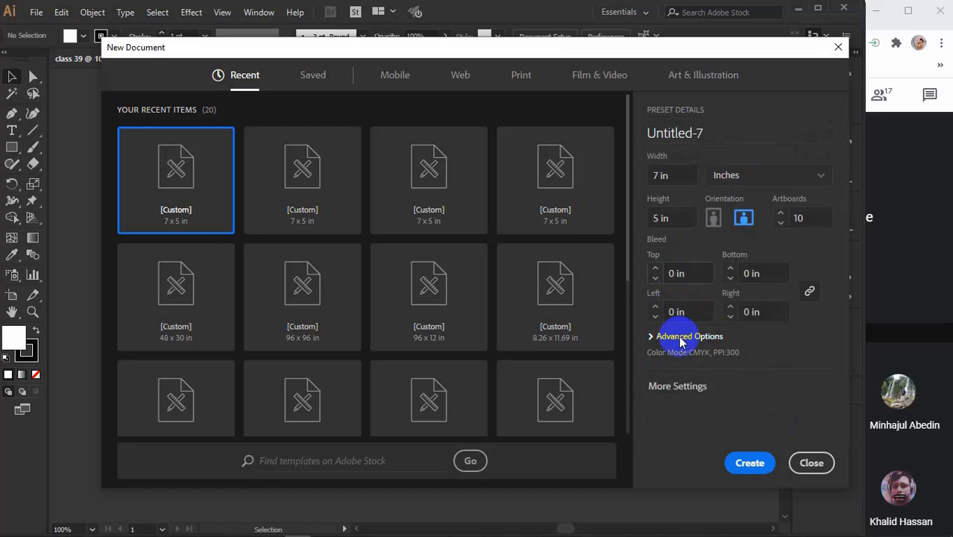
- Examine the profile choices, artboard count and artboard layout options in the new document's additional settings
left_click(677, 388)
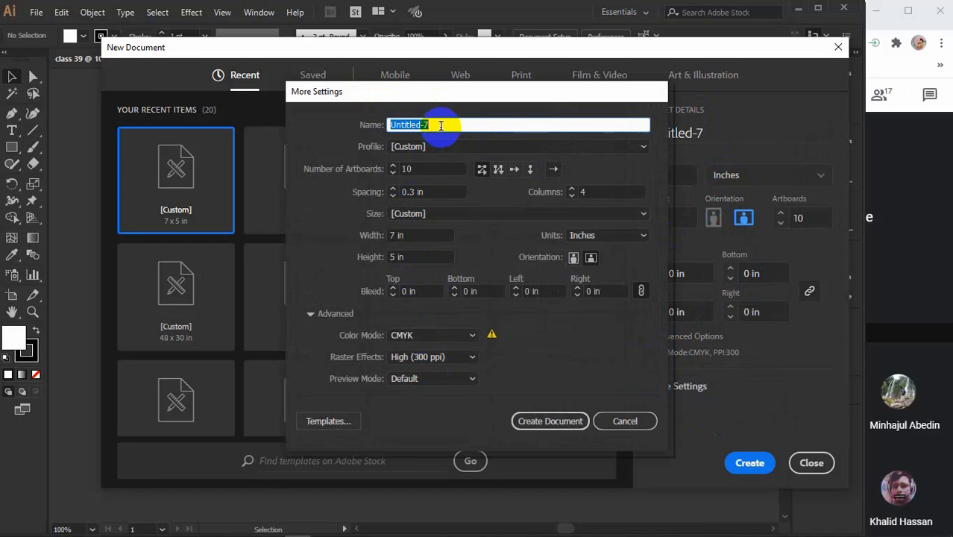
left_click(440, 151)
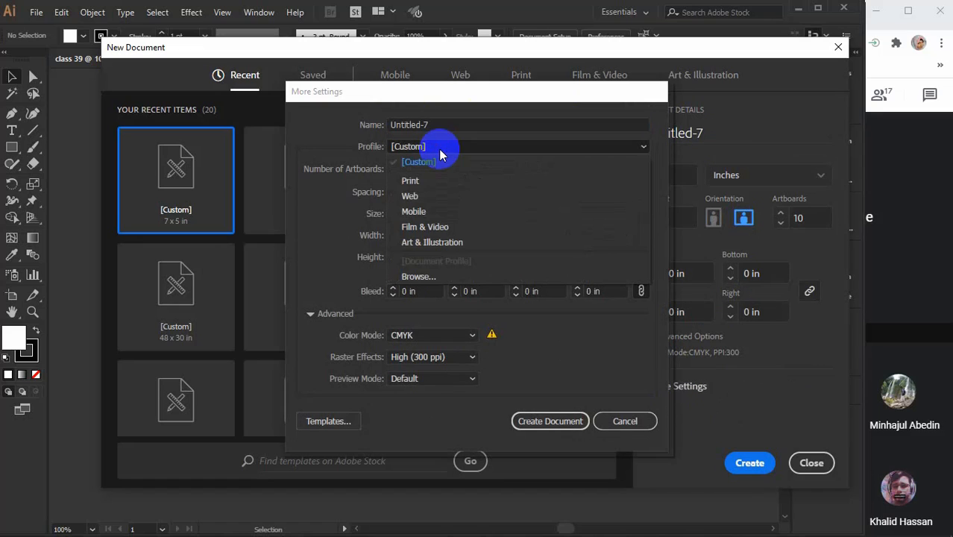
left_click(445, 149)
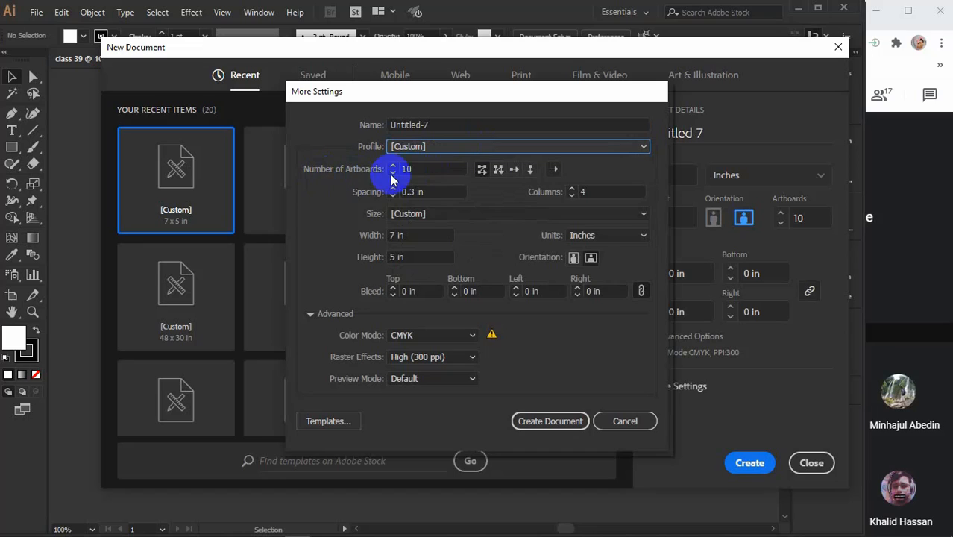
left_click(427, 168)
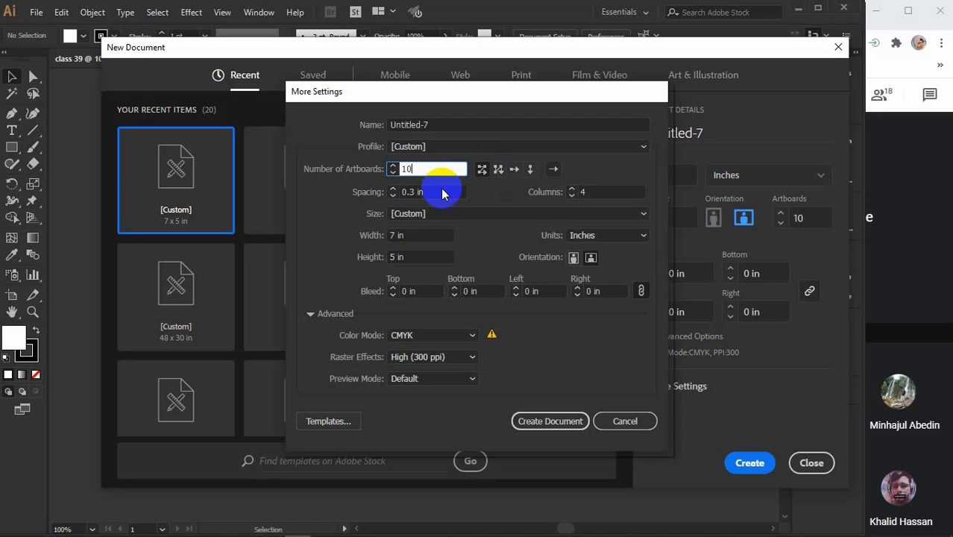
double_click(418, 170)
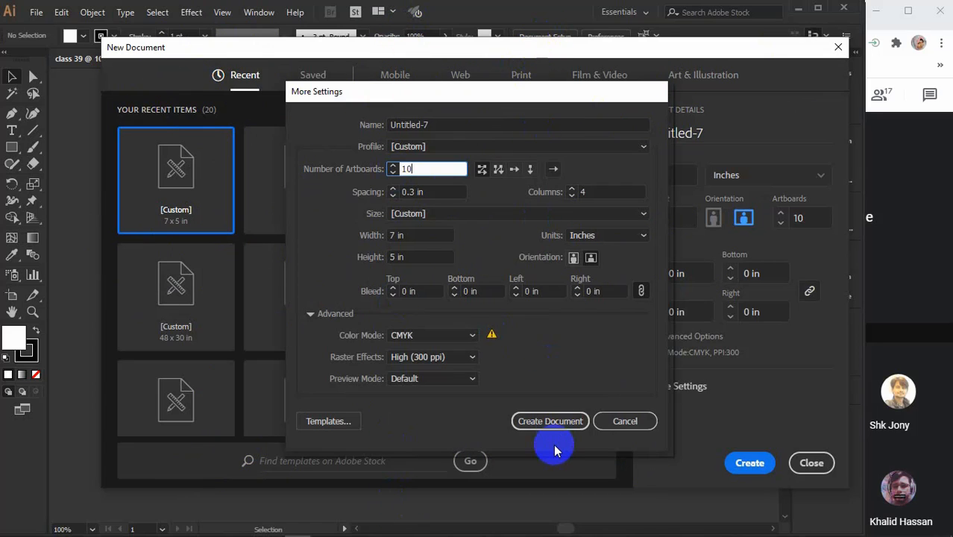
left_click(515, 171)
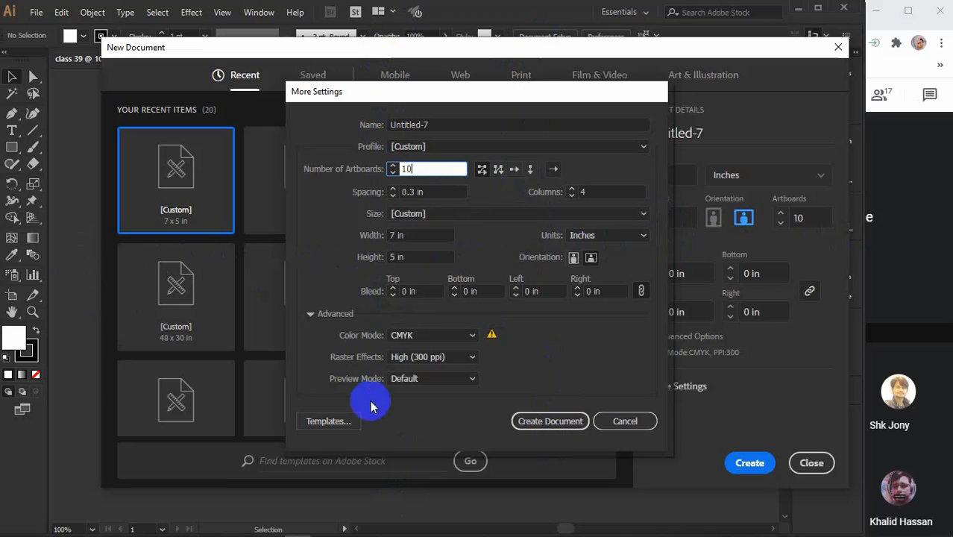
left_click(433, 191)
left_click(421, 169)
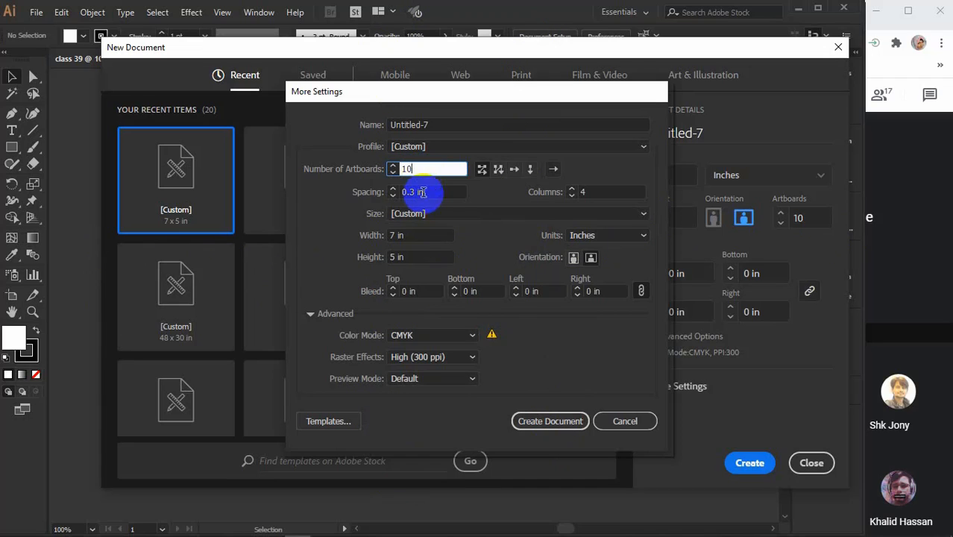
- Set the spacing between the artboards to 0.4 in
left_click(425, 191)
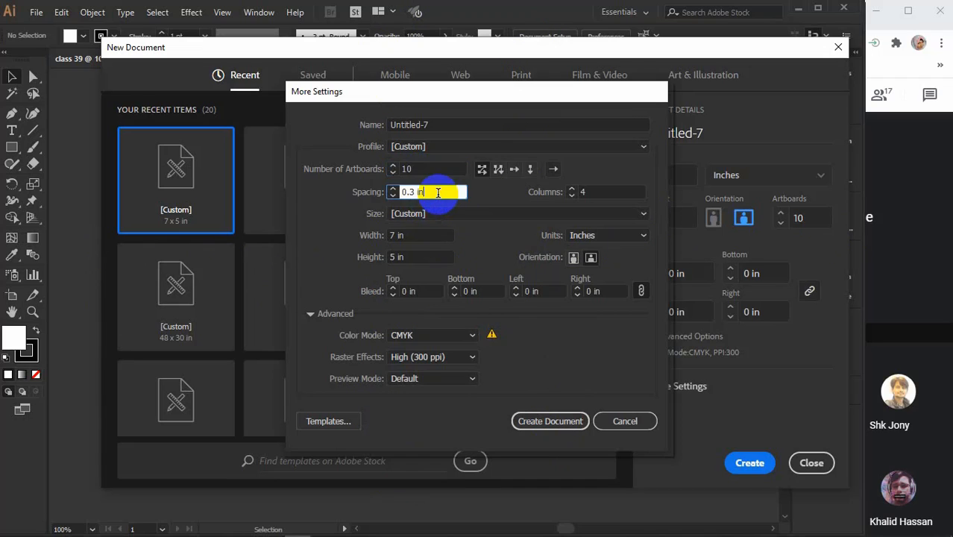
left_click(393, 188)
left_click(393, 187)
left_click(394, 199)
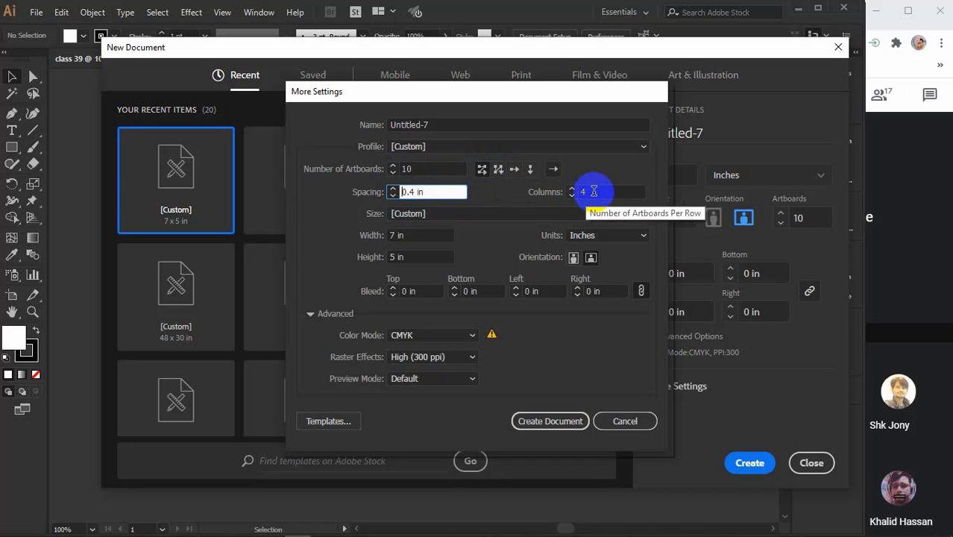
- Arrange the 10 artboards in a grid by row with 3 columns and create the document
left_click(516, 169)
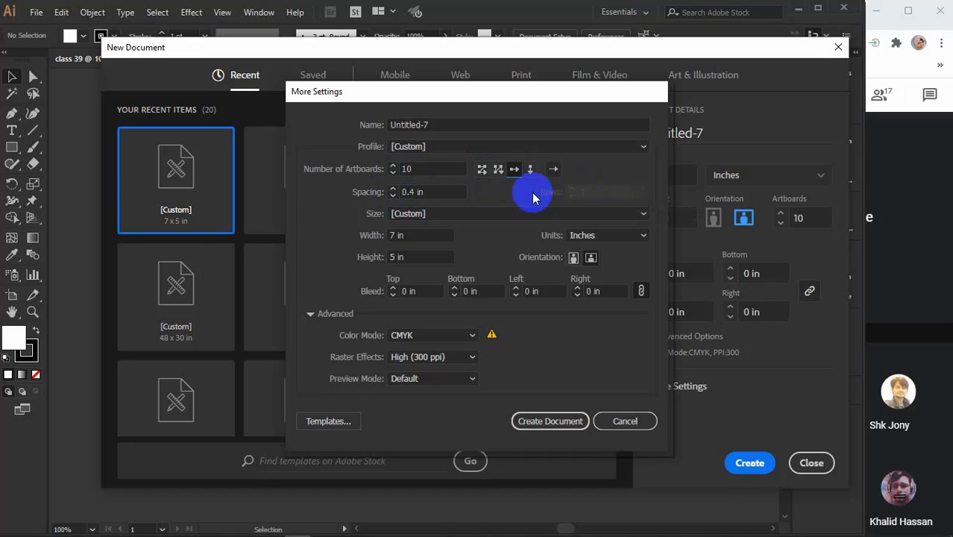
left_click(480, 170)
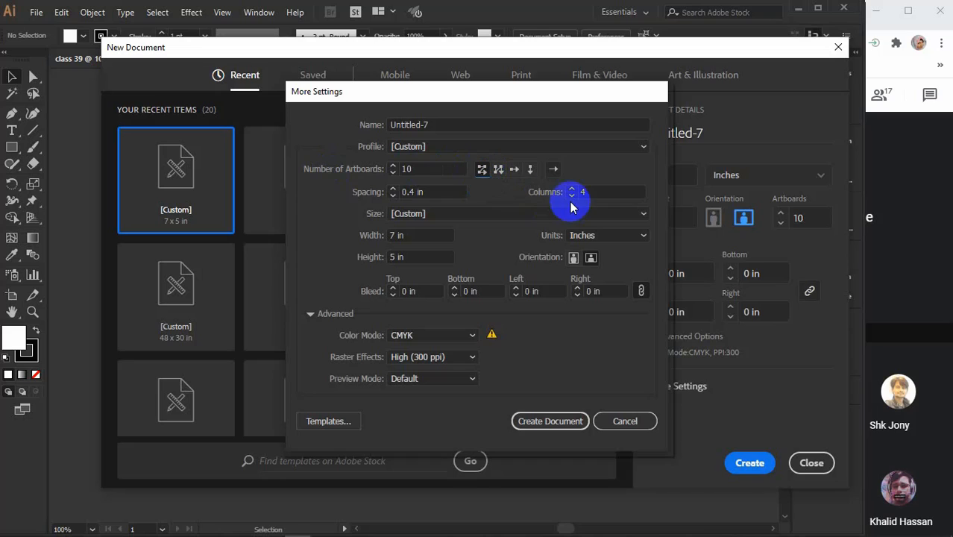
left_click(586, 190)
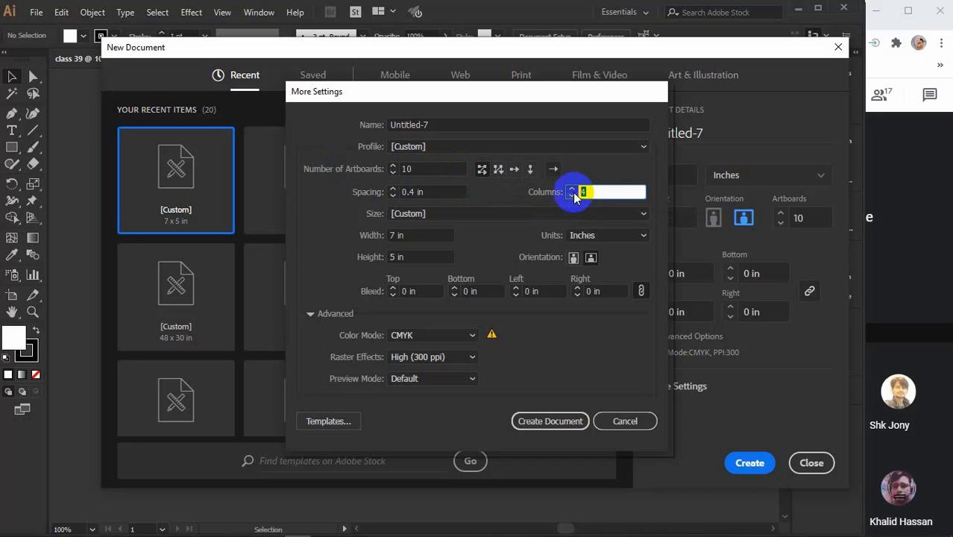
left_click(428, 168)
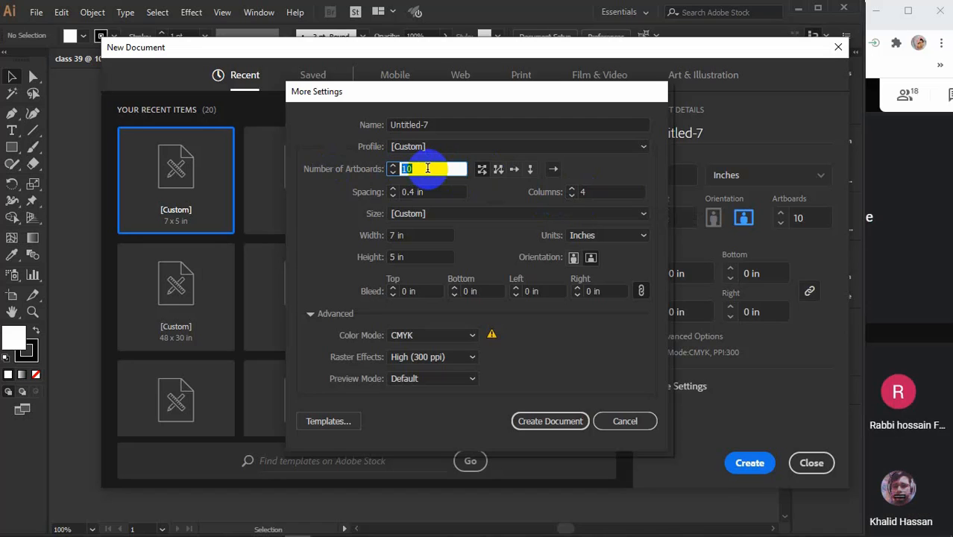
left_click(578, 195)
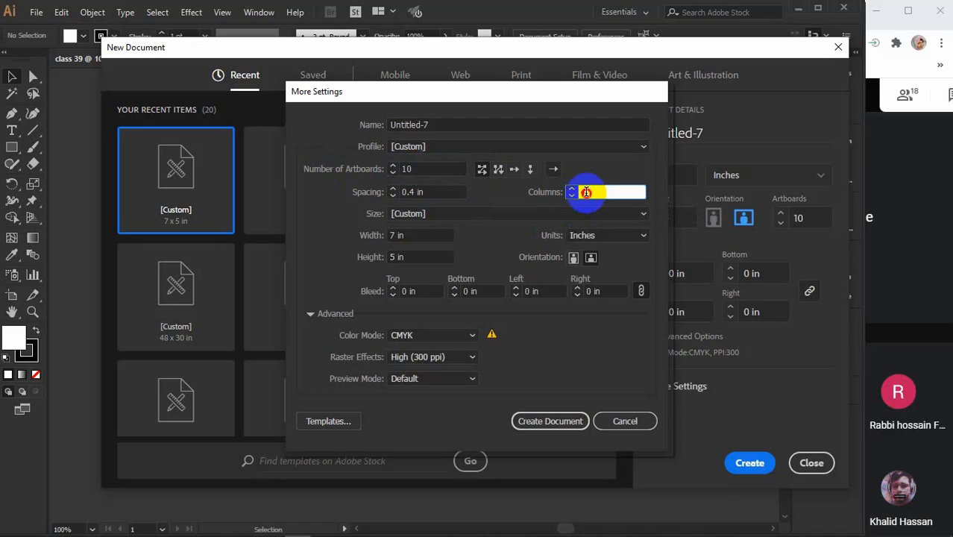
left_click(574, 197)
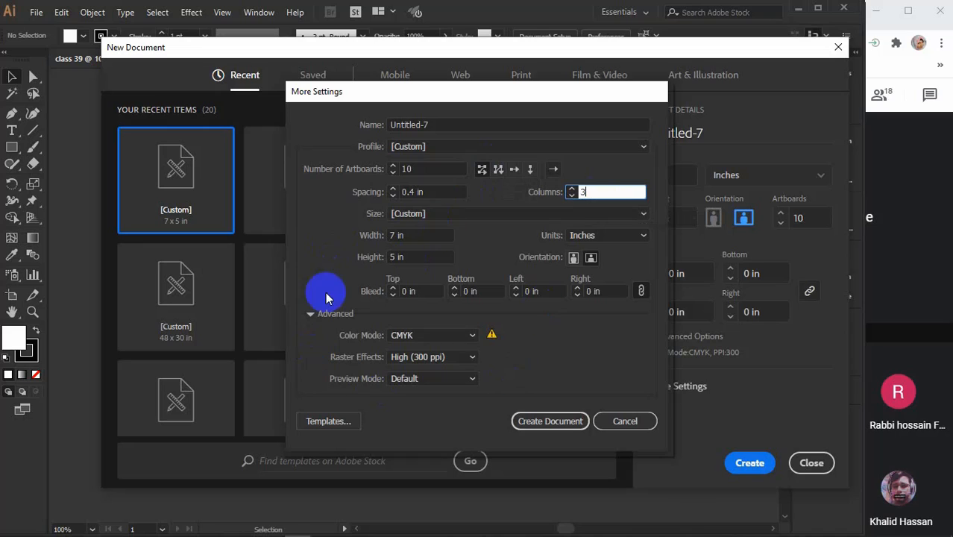
left_click(484, 172)
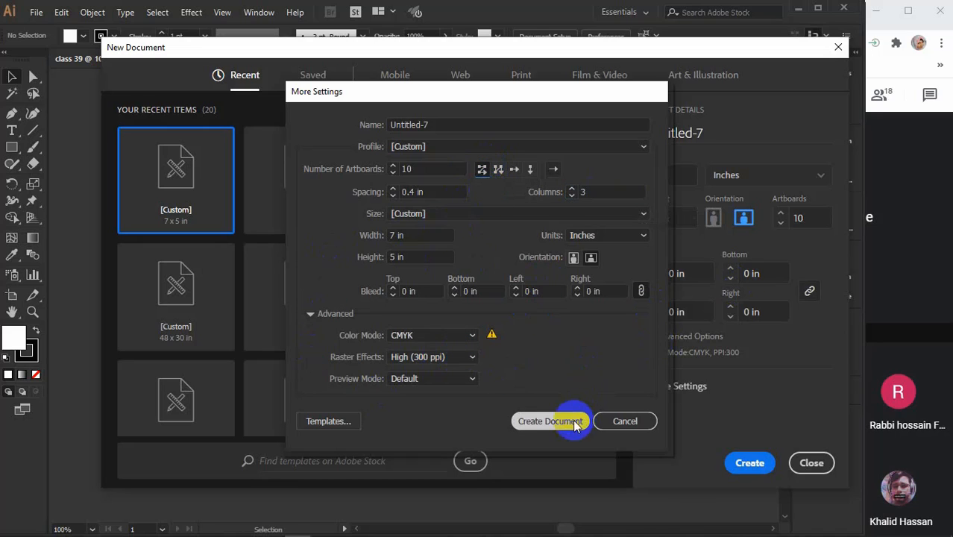
left_click(543, 422)
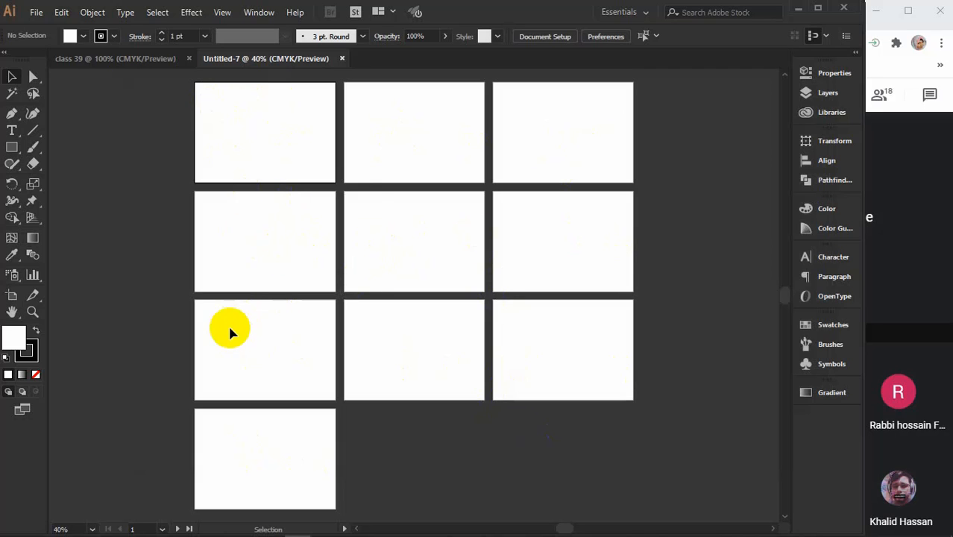
- Create another 7 x 5 in document with 10 artboards arranged in a grid by column with 4 rows
key("ctrl+n")
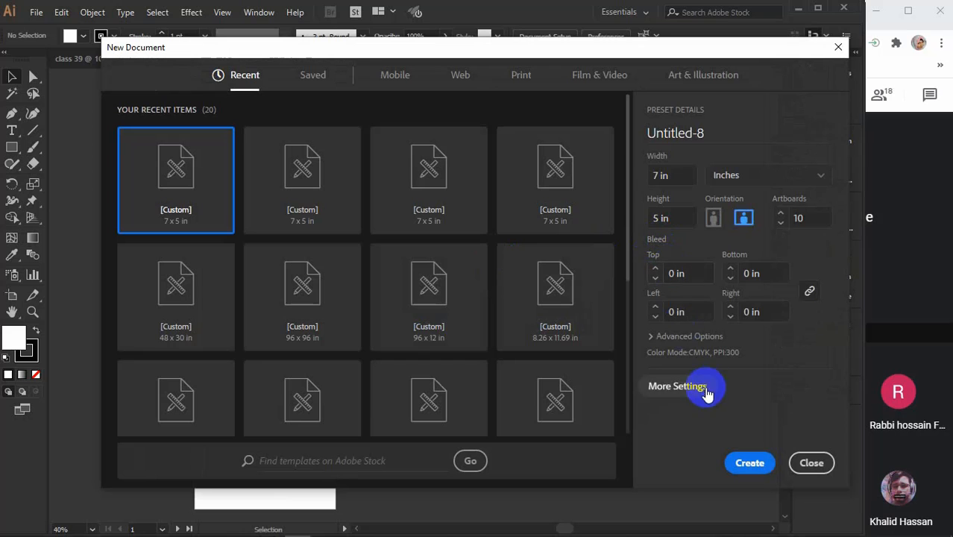
left_click(671, 391)
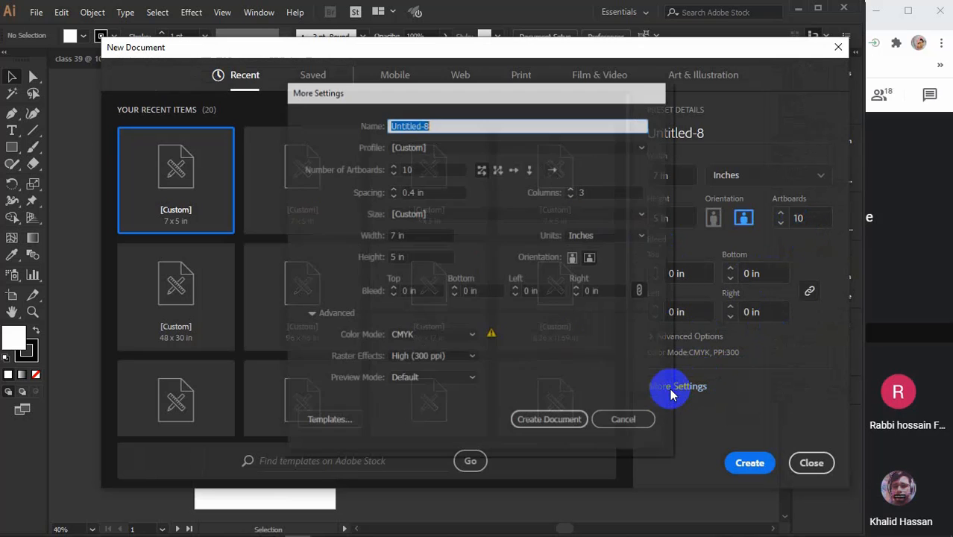
left_click(495, 170)
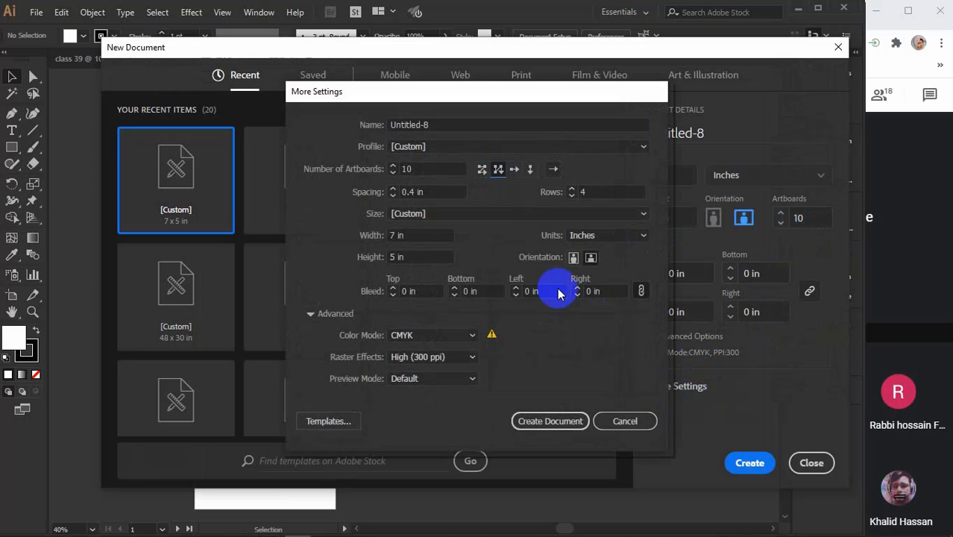
left_click(549, 420)
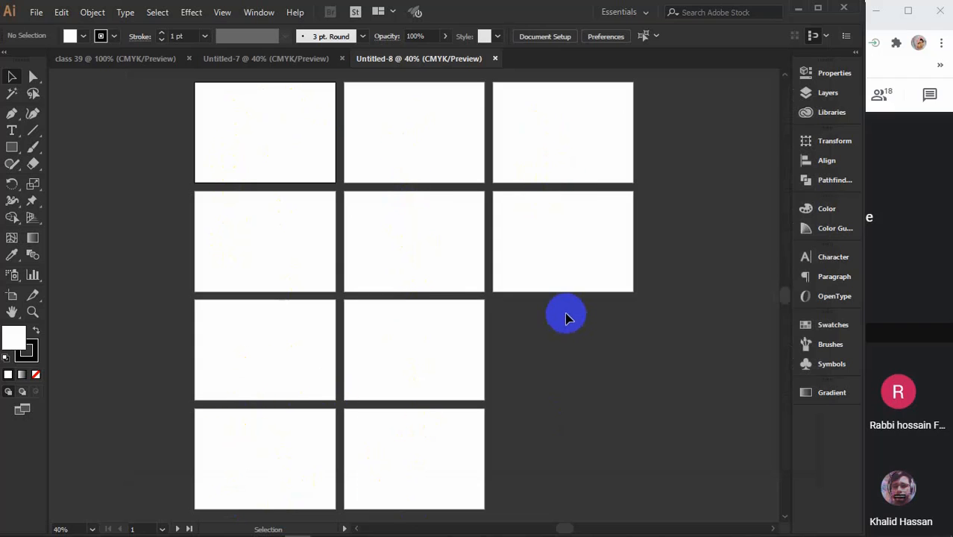
- Paste the copied text into the grid-by-column document
key("ctrl+v")
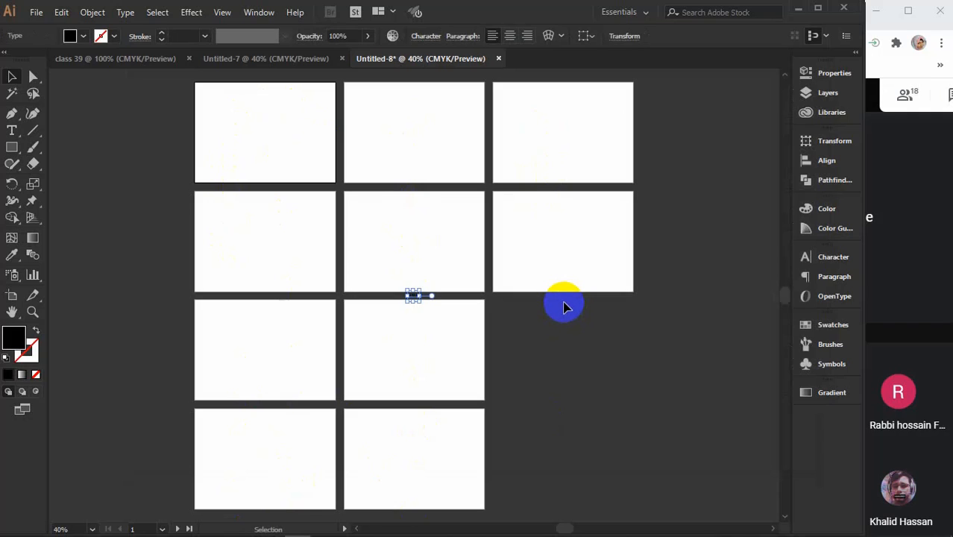
key("a")
key("v")
- Create a further 7 x 5 in document with its 10 artboards arranged in a single row
key("ctrl+n")
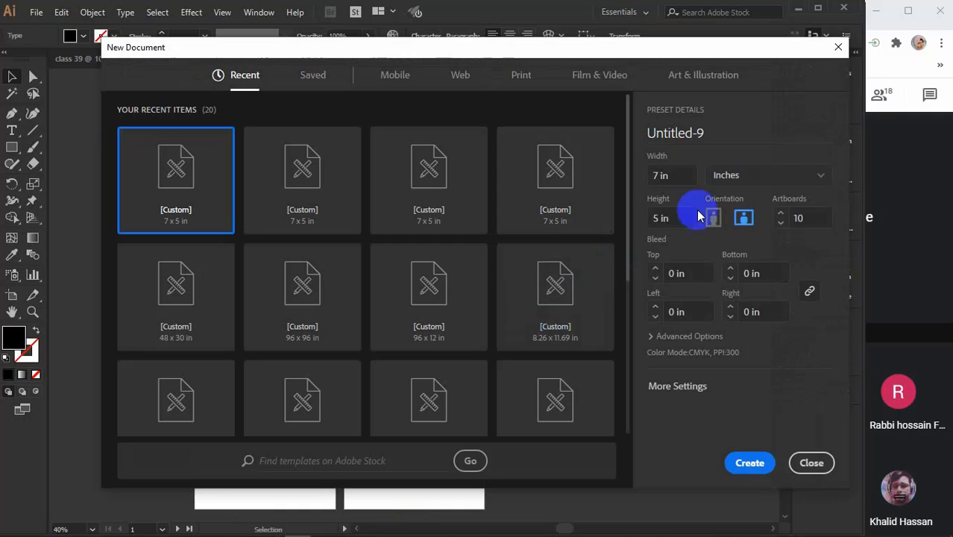
left_click(649, 380)
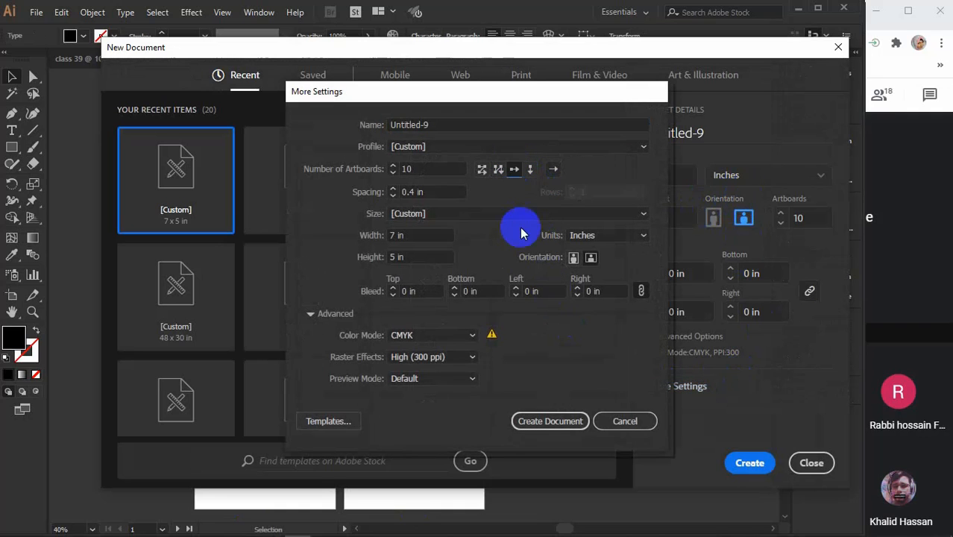
left_click(544, 421)
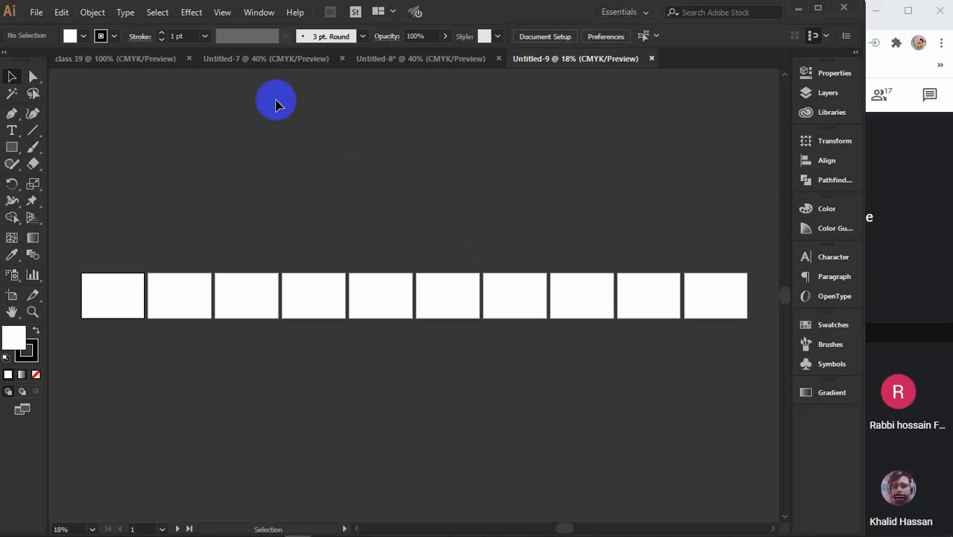
scroll(192, 154, "down", 1)
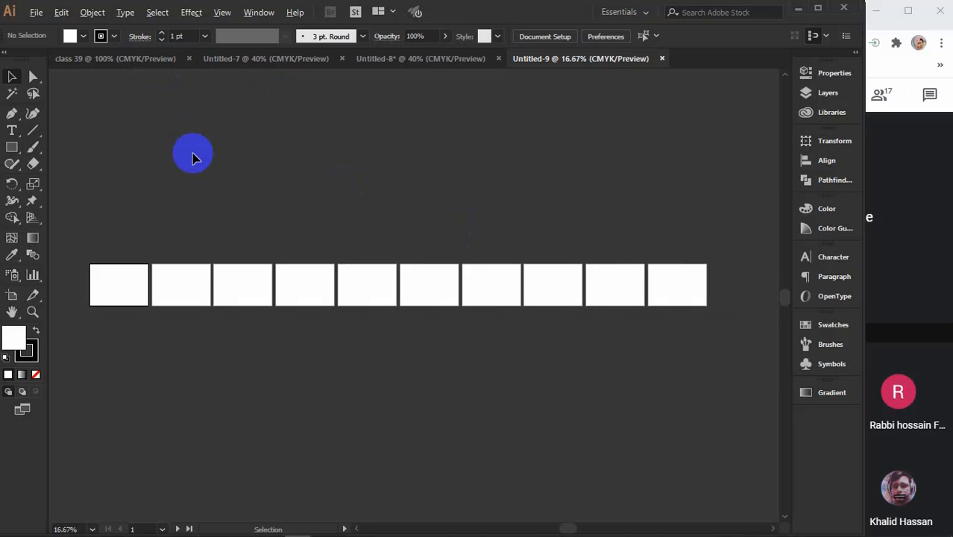
- Close the class 39, Untitled-8 and Untitled-9 documents without saving, keeping only Untitled-7 open
left_click(96, 58)
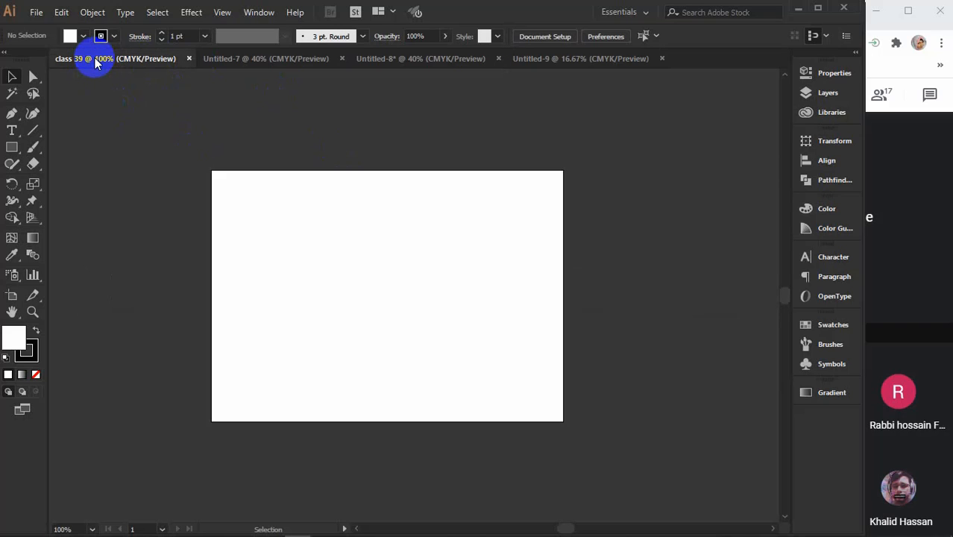
left_click(189, 59)
left_click(244, 66)
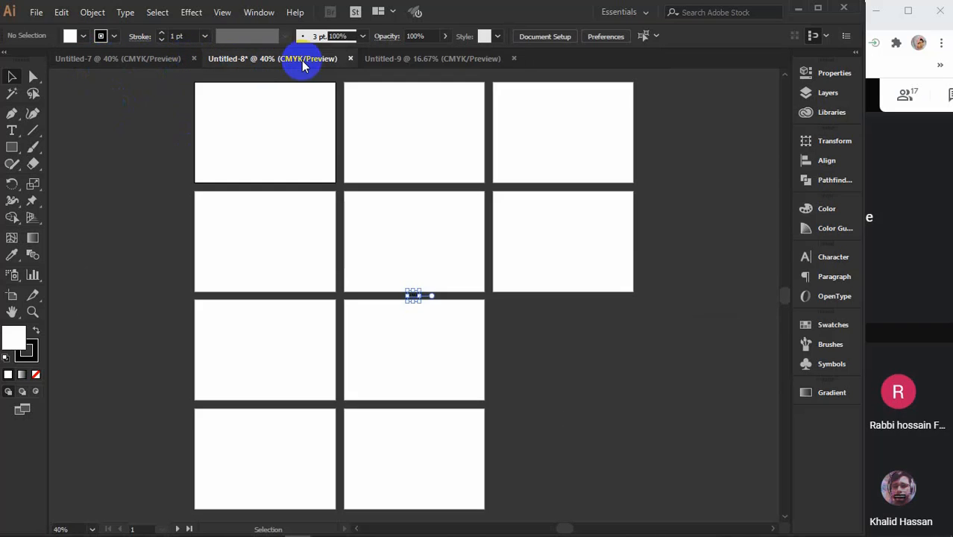
left_click(351, 58)
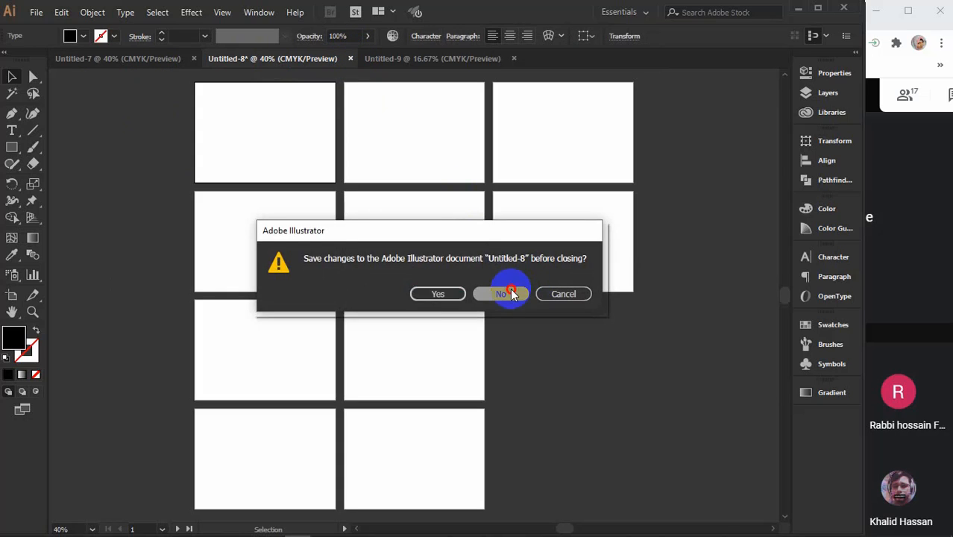
left_click(505, 293)
left_click(357, 59)
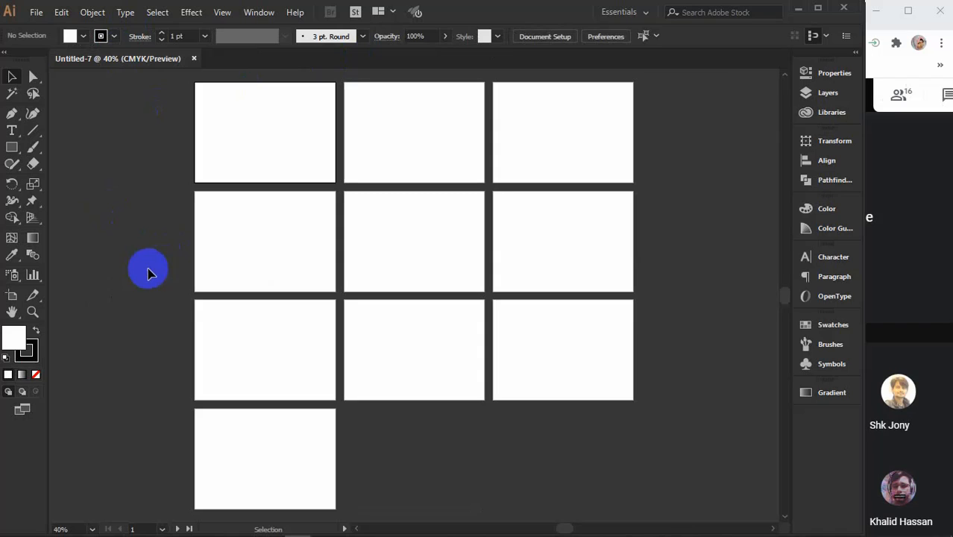
- Pan across the 10-artboard grid with the Hand tool and return to the Selection tool
key("ctrl")
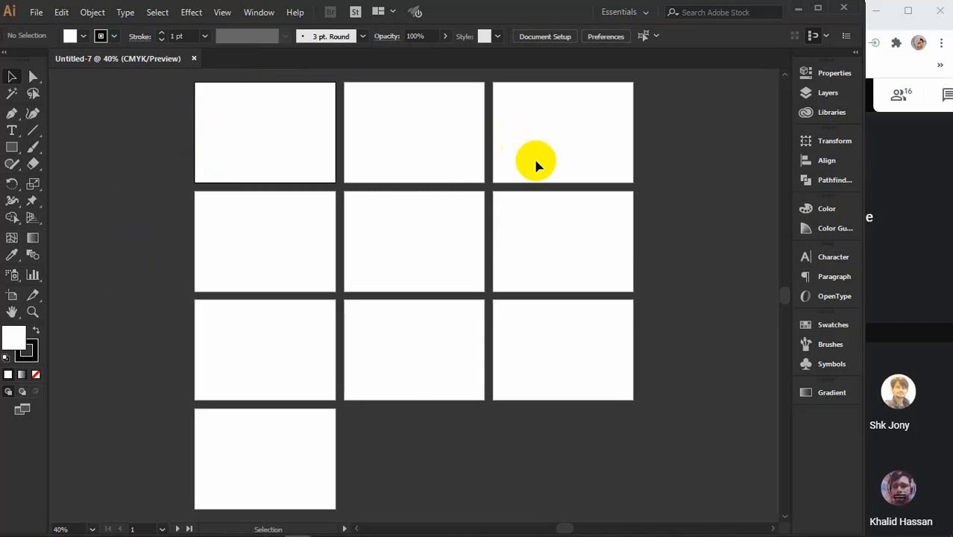
left_click(332, 452)
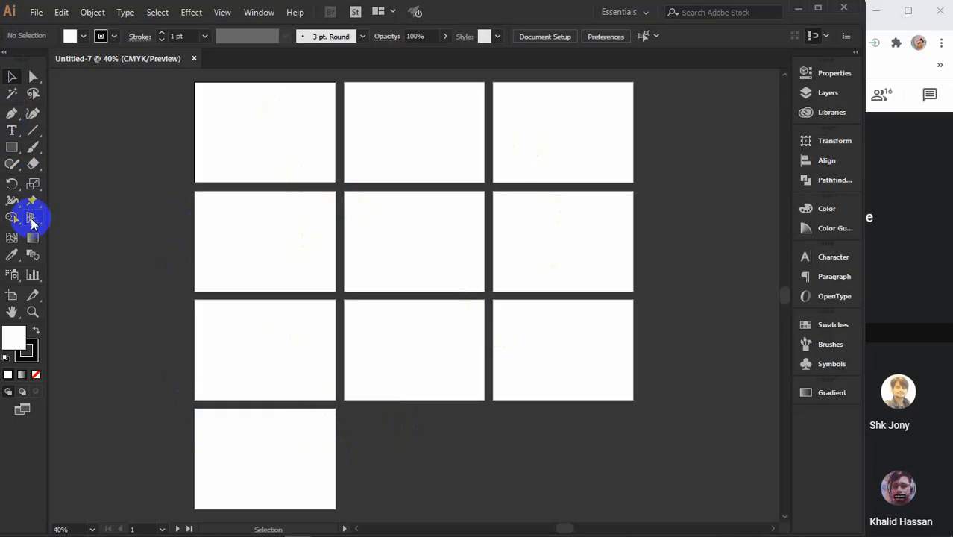
left_click(13, 311)
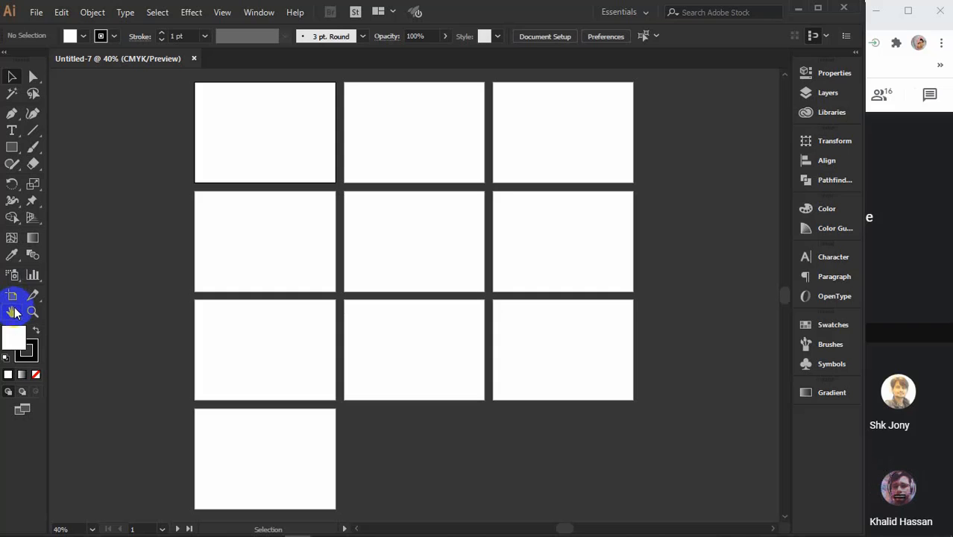
left_click_drag(566, 266, 351, 277)
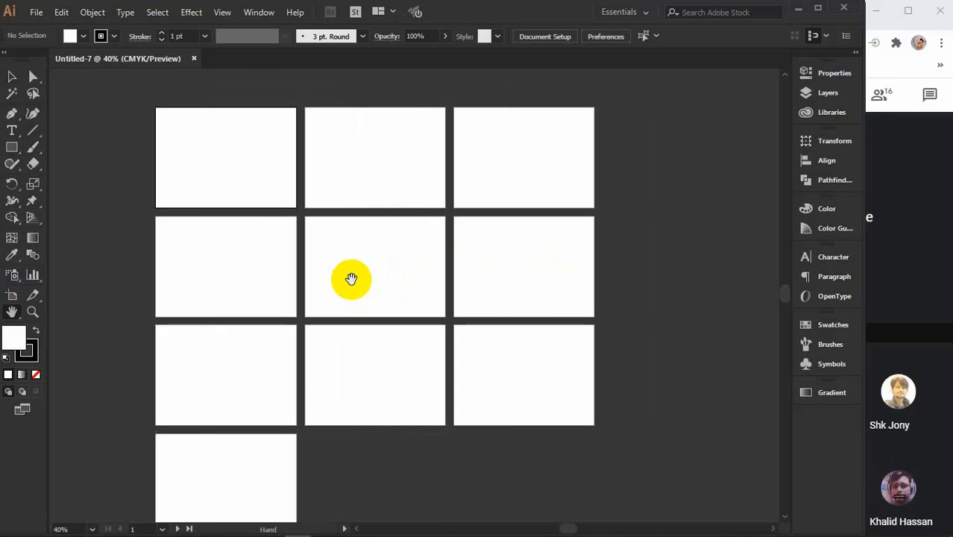
left_click_drag(223, 208, 267, 161)
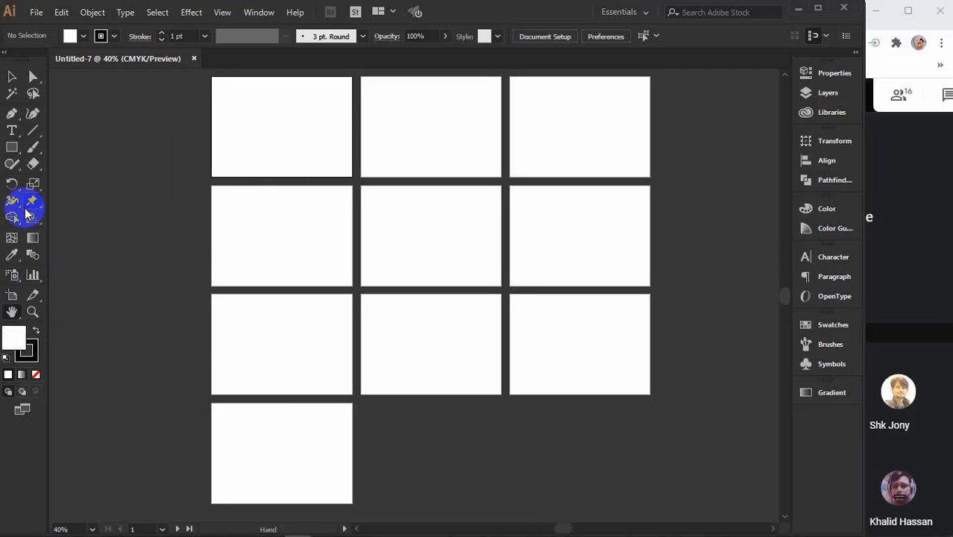
left_click(9, 76)
key("space")
key("space")
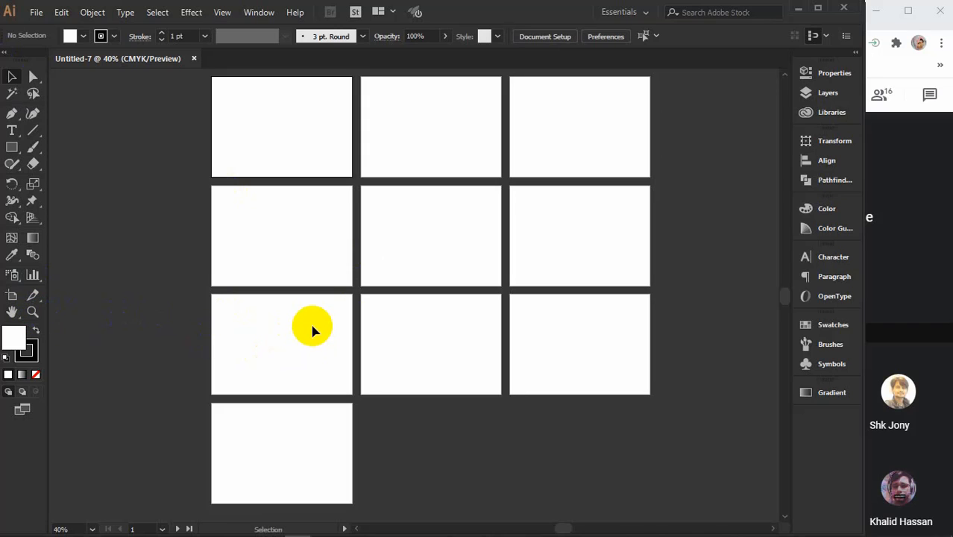
left_click(11, 312)
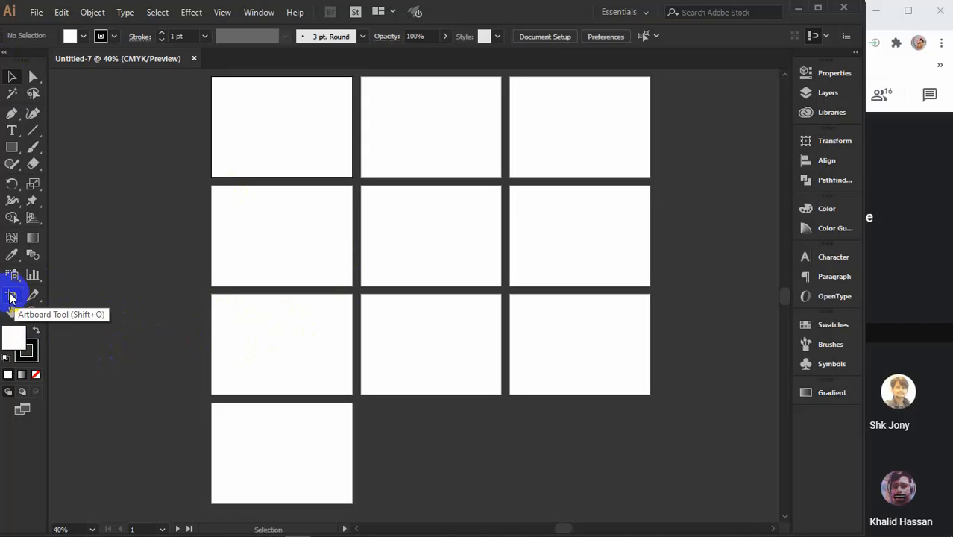
- Activate the Artboard tool and select artboards 2 through 9 one after another
left_click(12, 297)
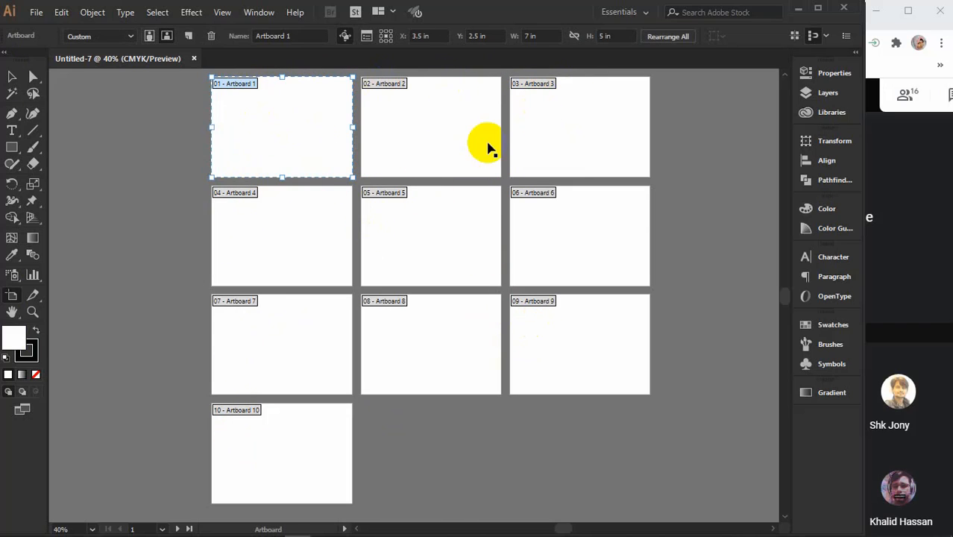
left_click(400, 83)
left_click(553, 92)
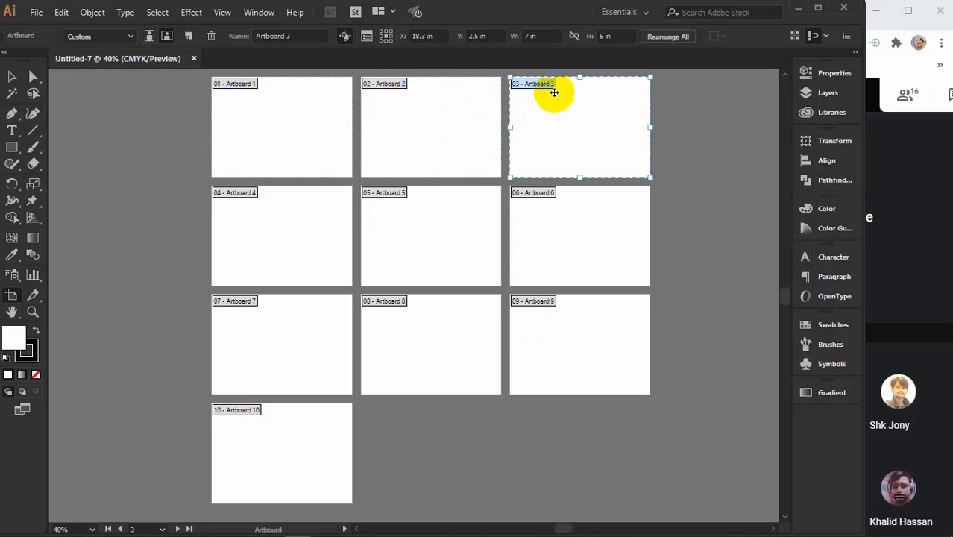
left_click(283, 243)
left_click(447, 242)
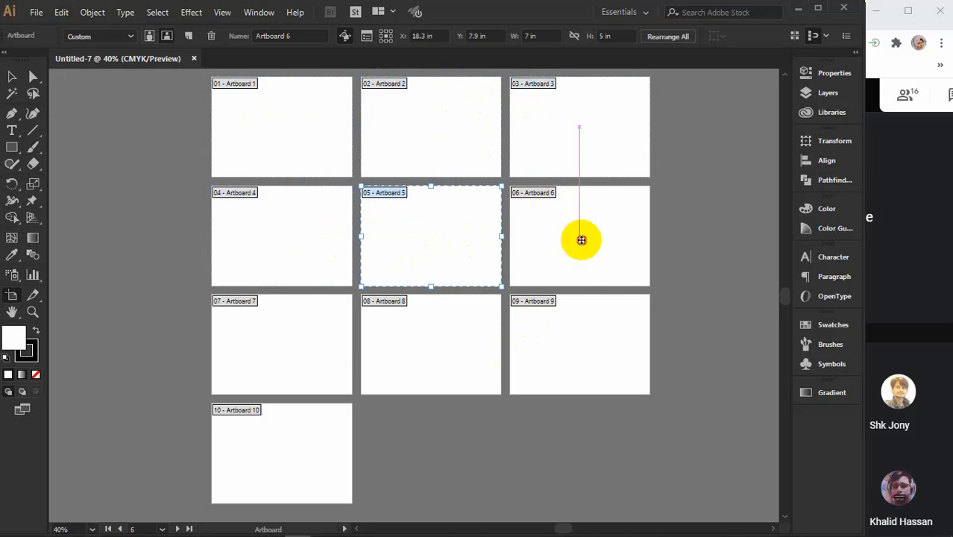
left_click(577, 240)
left_click(293, 348)
left_click(447, 342)
left_click(572, 342)
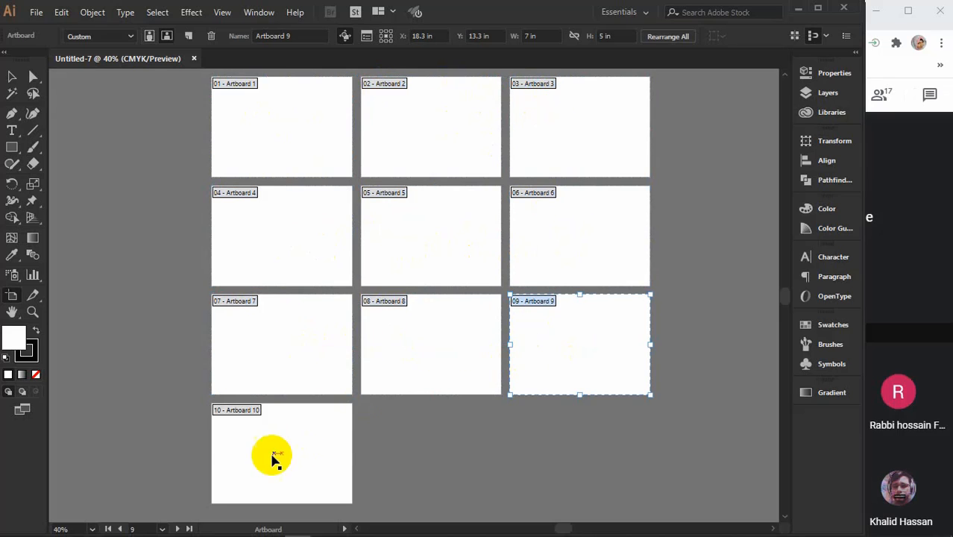
- Delete Artboard 10 and draw a new artboard about 7 x 5 in below Artboard 7
left_click(267, 454)
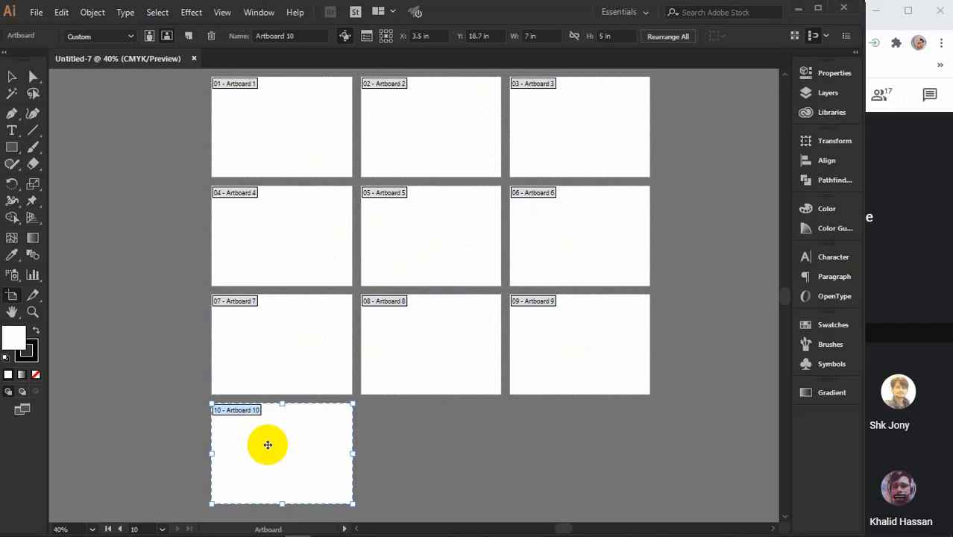
key("Delete")
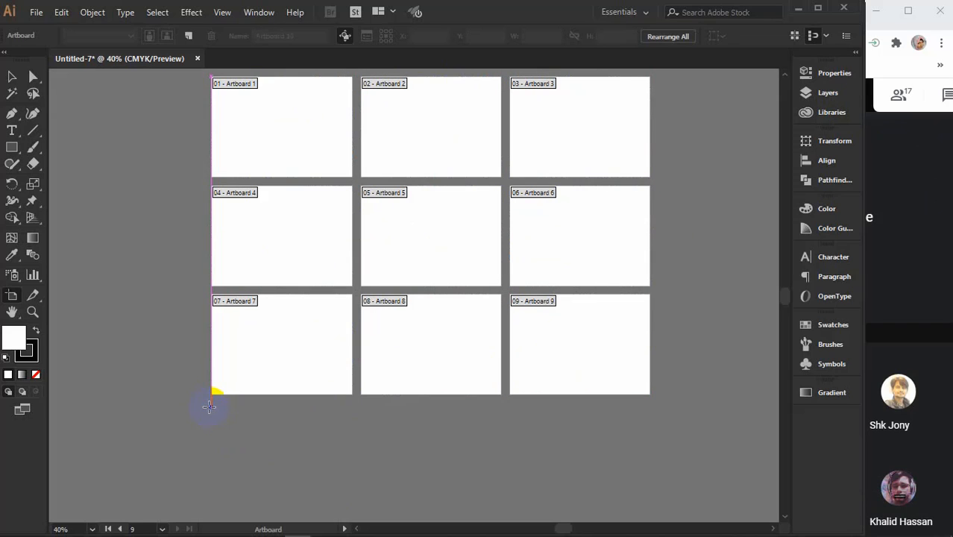
left_click_drag(209, 406, 349, 508)
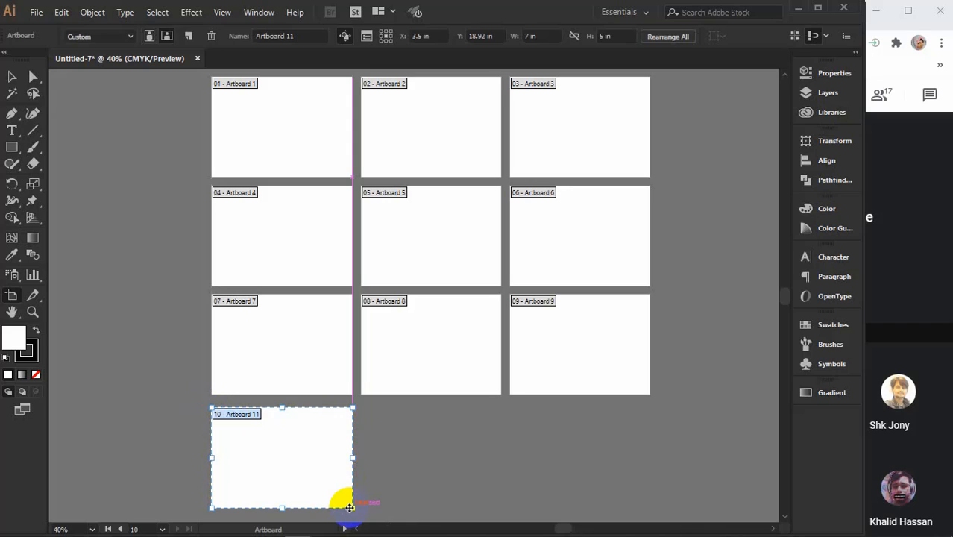
scroll(342, 490, "down", 1)
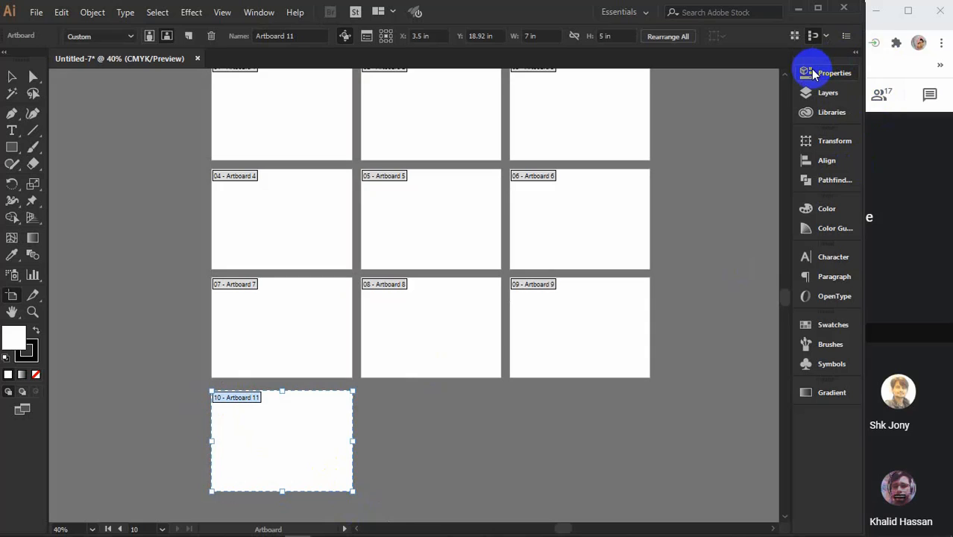
- Show the Properties of the newly drawn artboard and open its width for editing
left_click(257, 12)
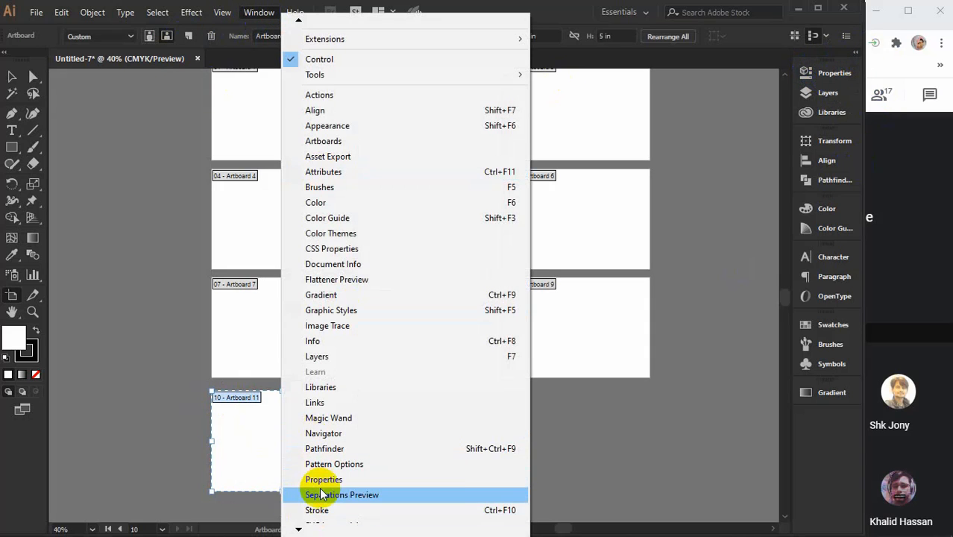
left_click(833, 71)
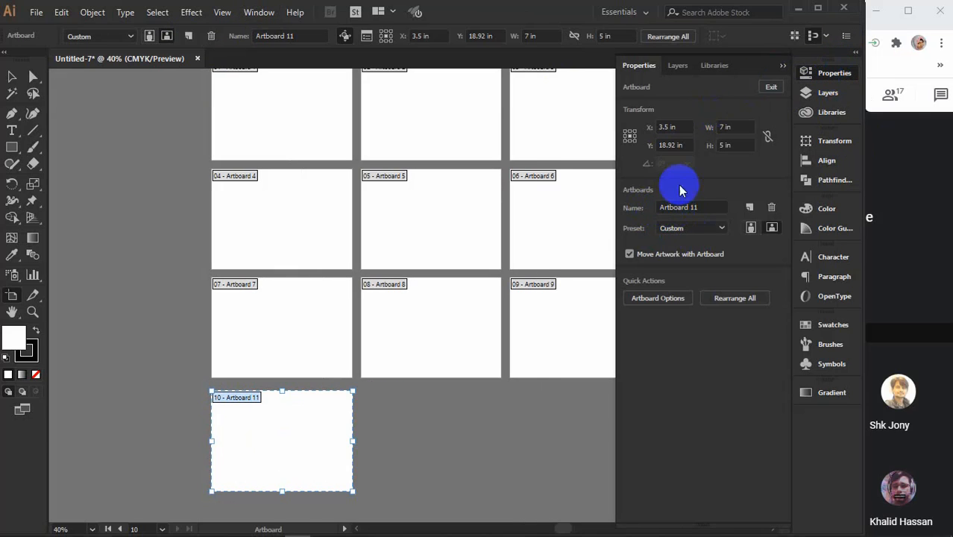
left_click(740, 128)
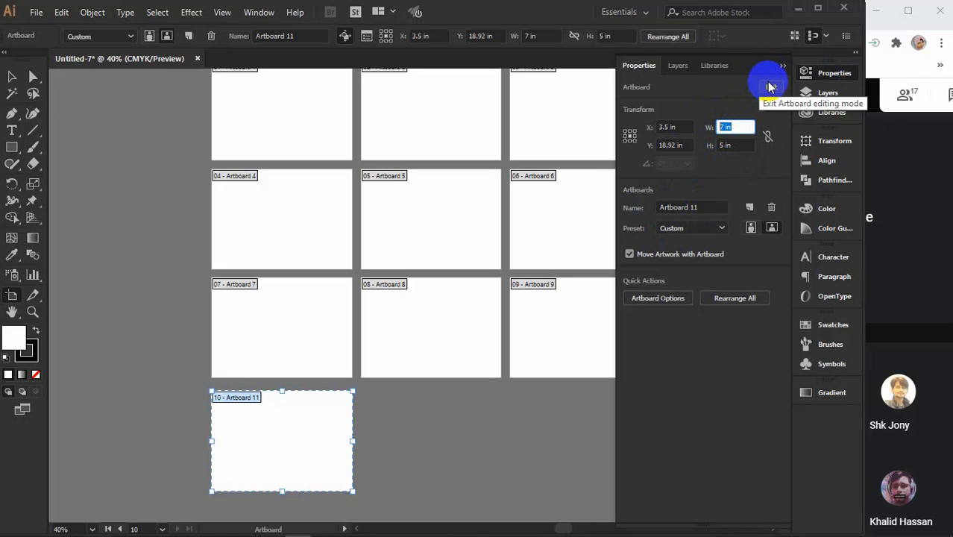
- Delete the newly drawn Artboard 11 and artboards 9, 8 and 7 in the third row
left_click(304, 392)
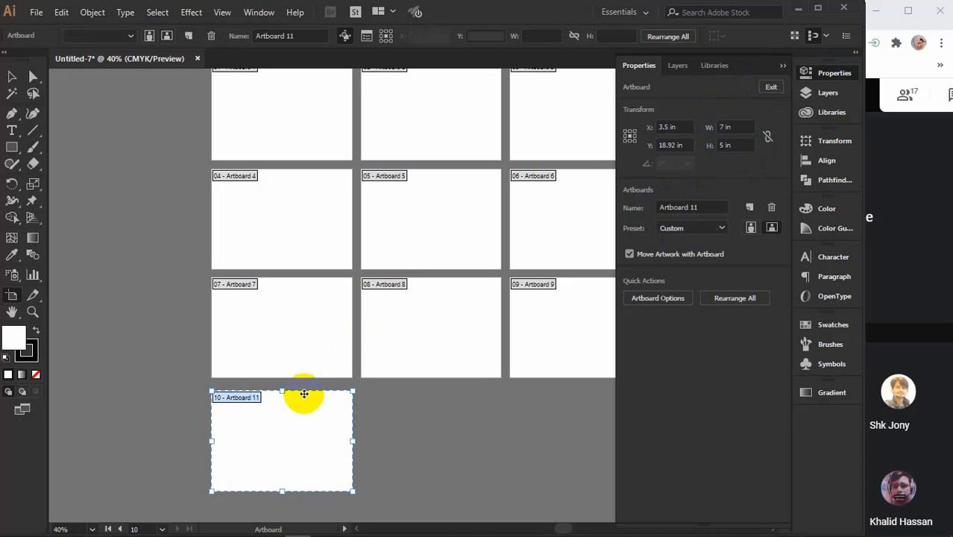
key("Delete")
scroll(304, 393, "down", 2)
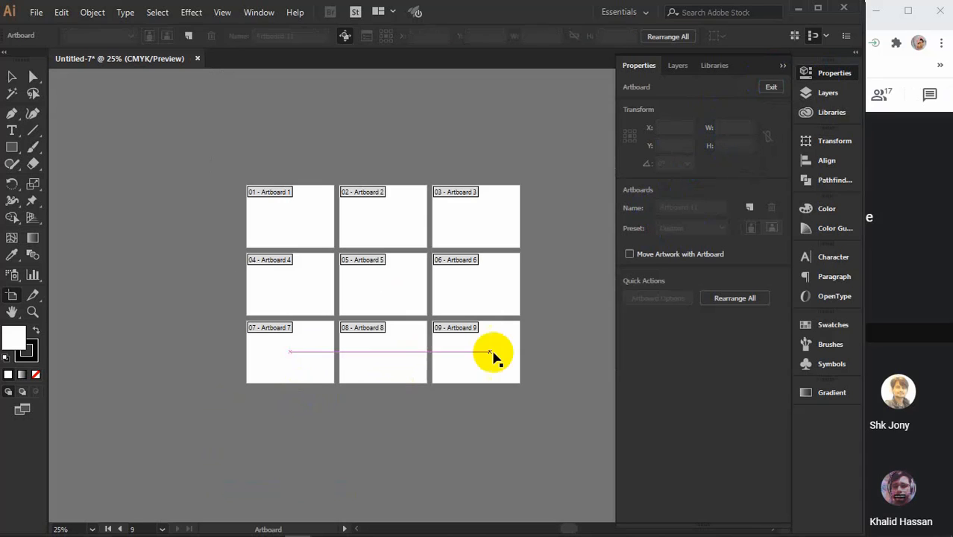
left_click(461, 333)
key("Delete")
left_click(389, 335)
key("Delete")
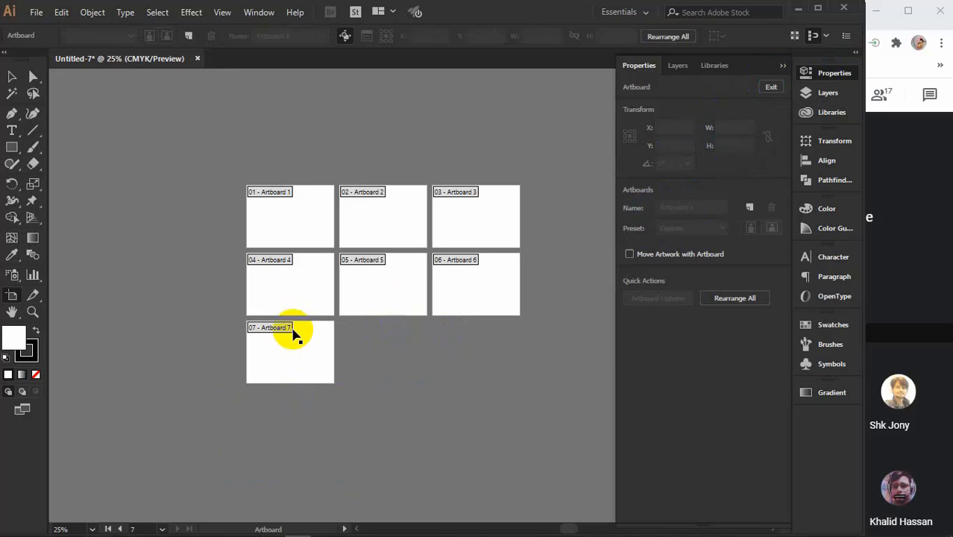
left_click(291, 330)
key("Delete")
- Delete artboards 4, 5, 6, 3 and 2 so that only Artboard 1 remains
left_click(294, 278)
key("Delete")
left_click(388, 289)
key("Delete")
left_click(477, 288)
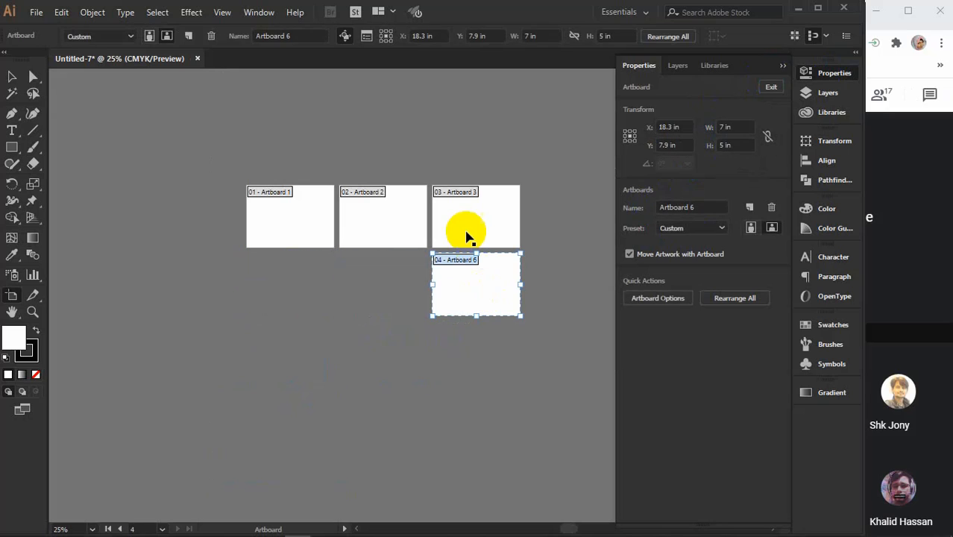
key("Delete")
left_click(448, 226)
key("Delete")
left_click(394, 227)
key("Delete")
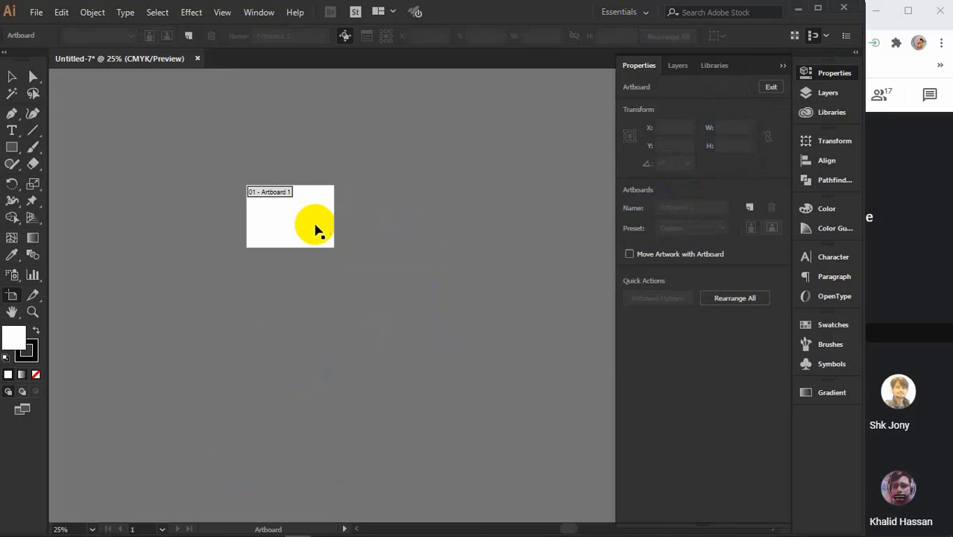
- Select Artboard 1 and set its width to 8.26 in and its height to 11.69 in
scroll(300, 204, "up", 2)
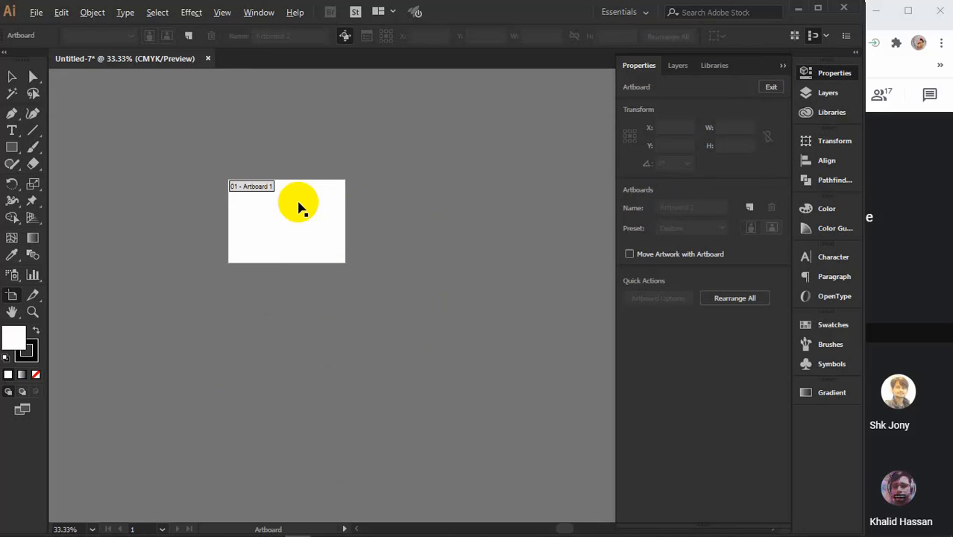
left_click_drag(282, 238, 344, 261)
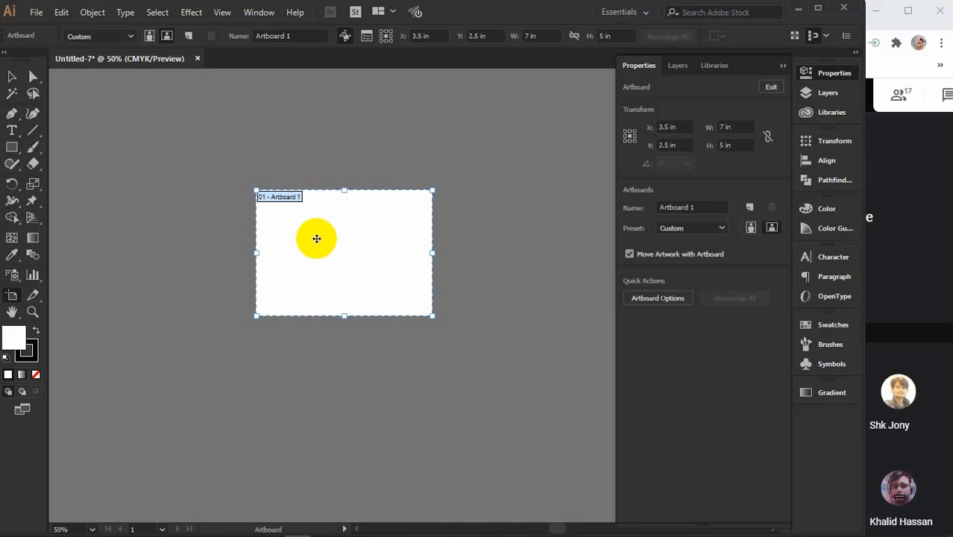
left_click(736, 124)
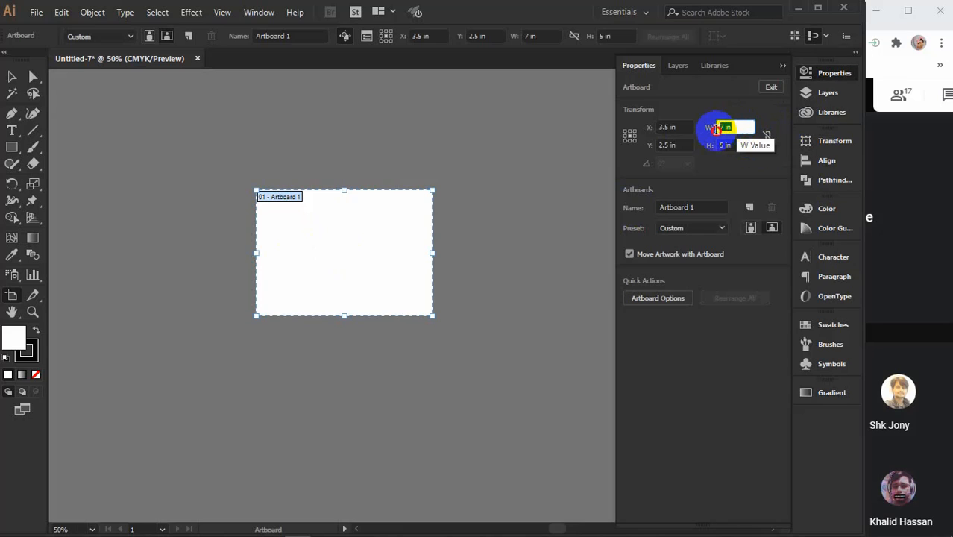
left_click(718, 149)
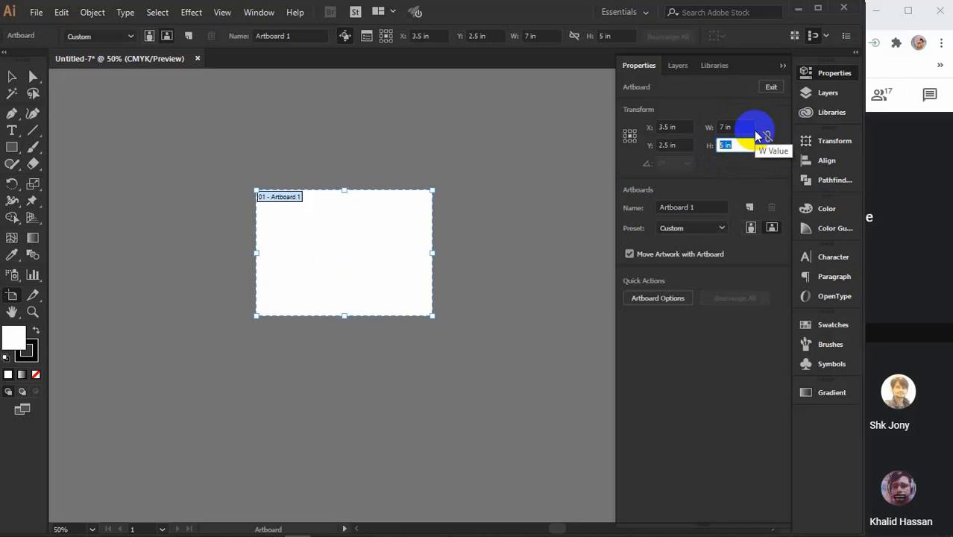
left_click(717, 129)
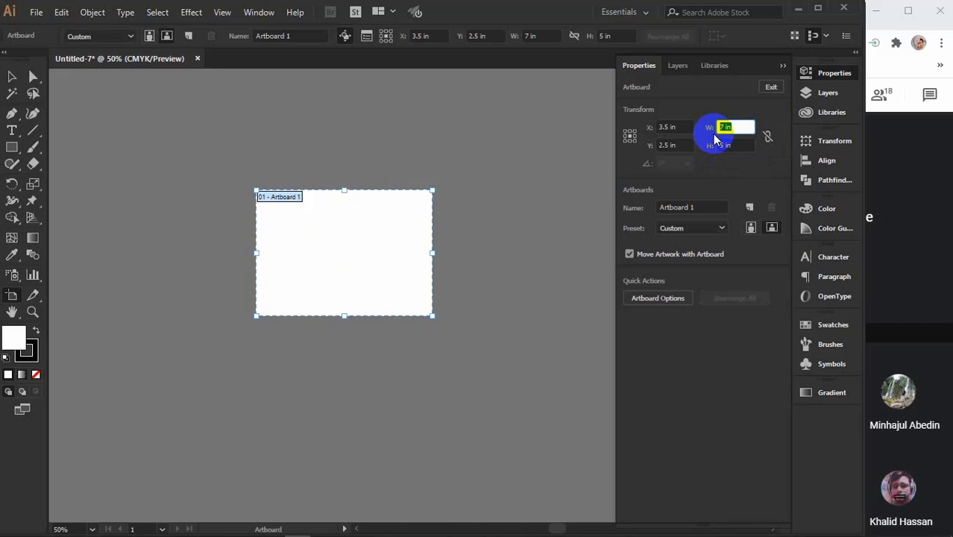
type("8.26")
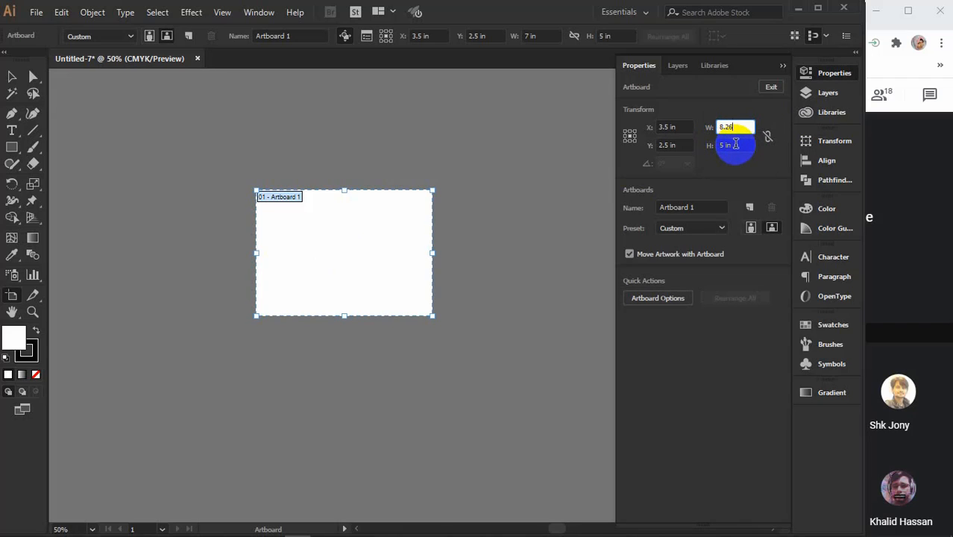
left_click(717, 146)
type("11")
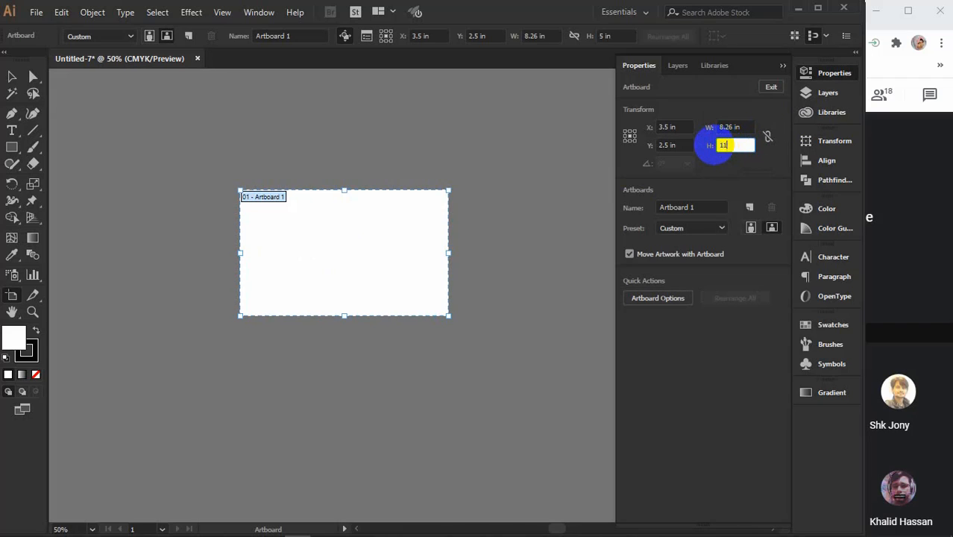
type(".69")
key("Return")
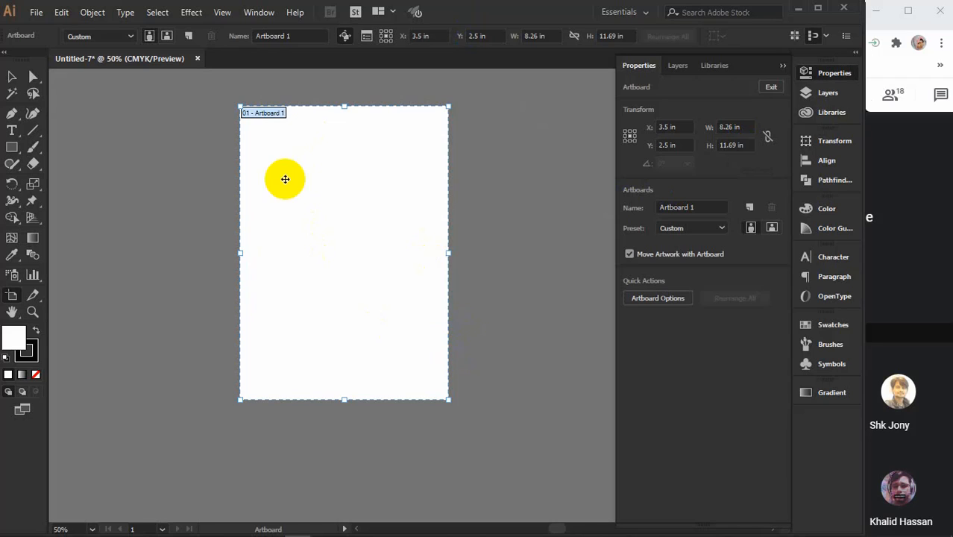
- Add three new artboards the same size as Artboard 1 in a row beside it
left_click(699, 207)
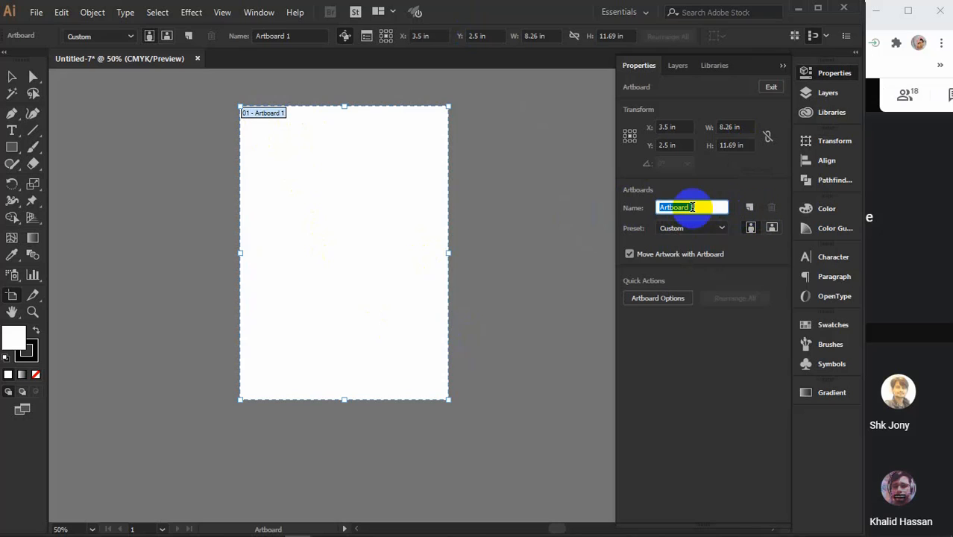
left_click(749, 208)
left_click(749, 208)
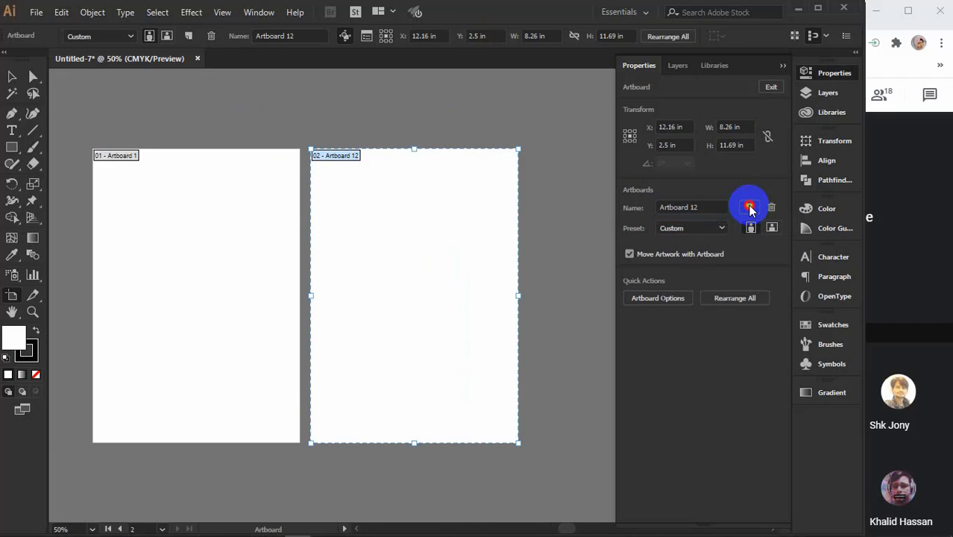
left_click(749, 208)
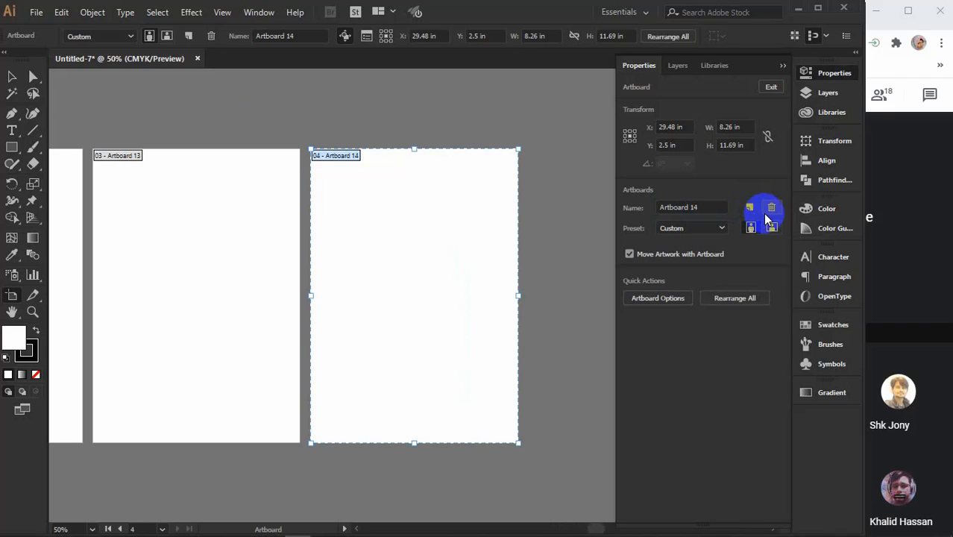
- Delete the fourth and third artboards, keeping only Artboard 1 and the one beside it
left_click(771, 208)
left_click(132, 202)
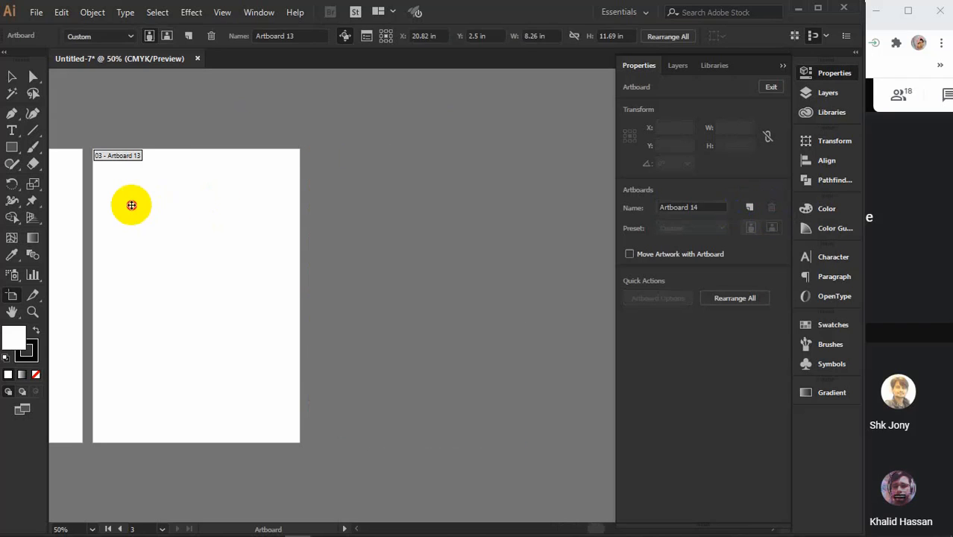
key("Delete")
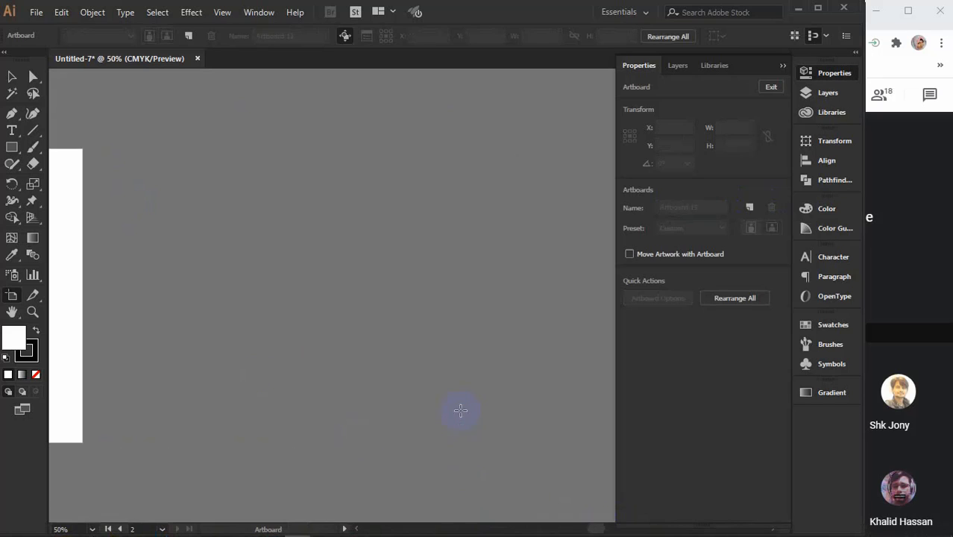
left_click(355, 529)
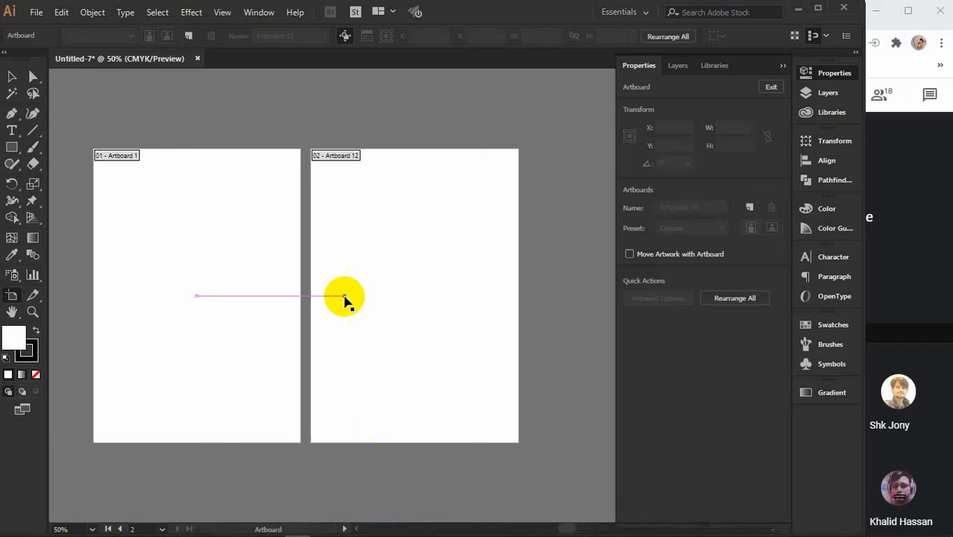
- Select the second artboard and switch its orientation repeatedly between landscape and portrait, ending on portrait
left_click(347, 261)
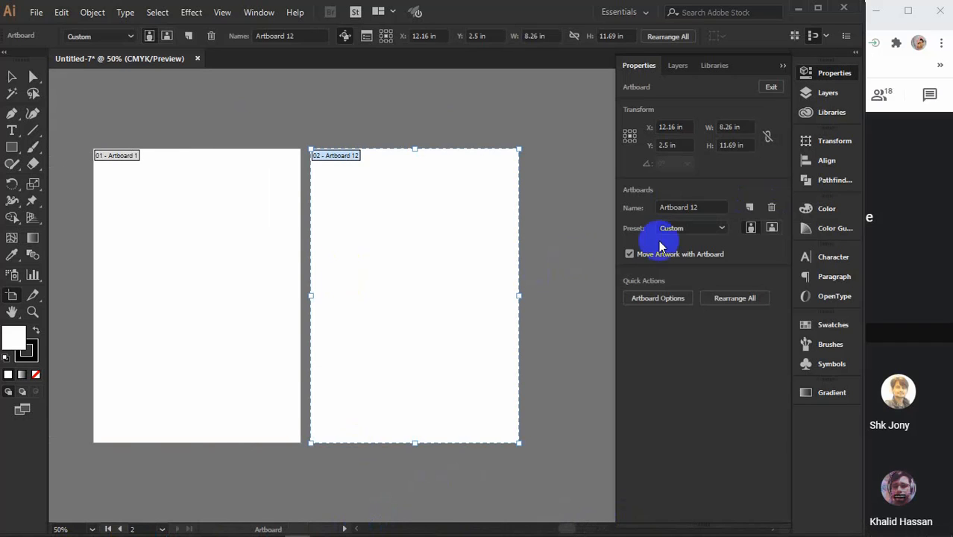
left_click(751, 229)
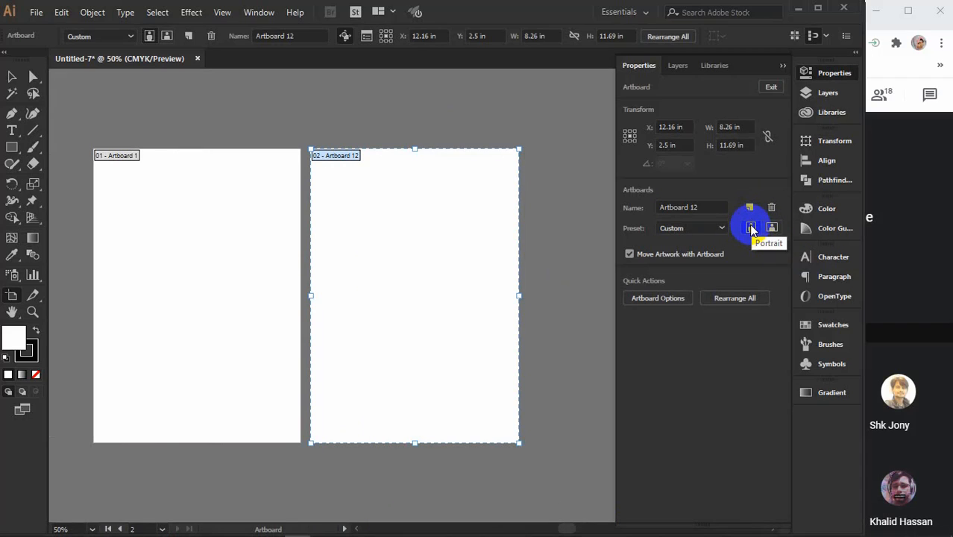
left_click(771, 227)
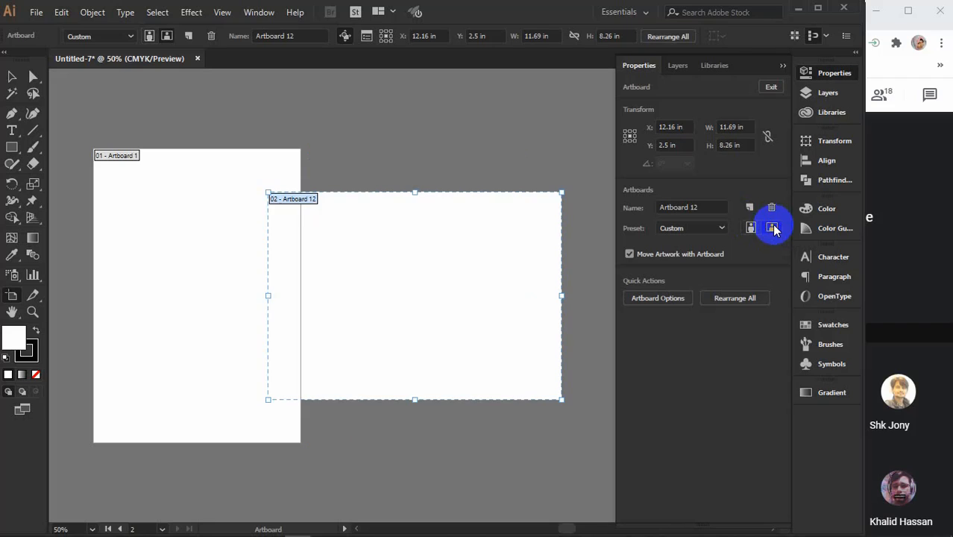
left_click(750, 227)
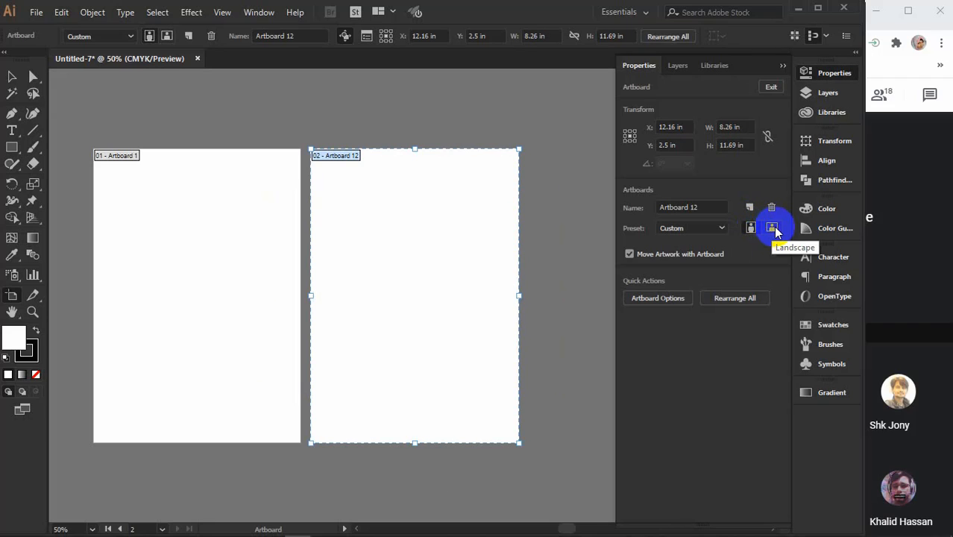
left_click(772, 228)
left_click(750, 227)
left_click(771, 228)
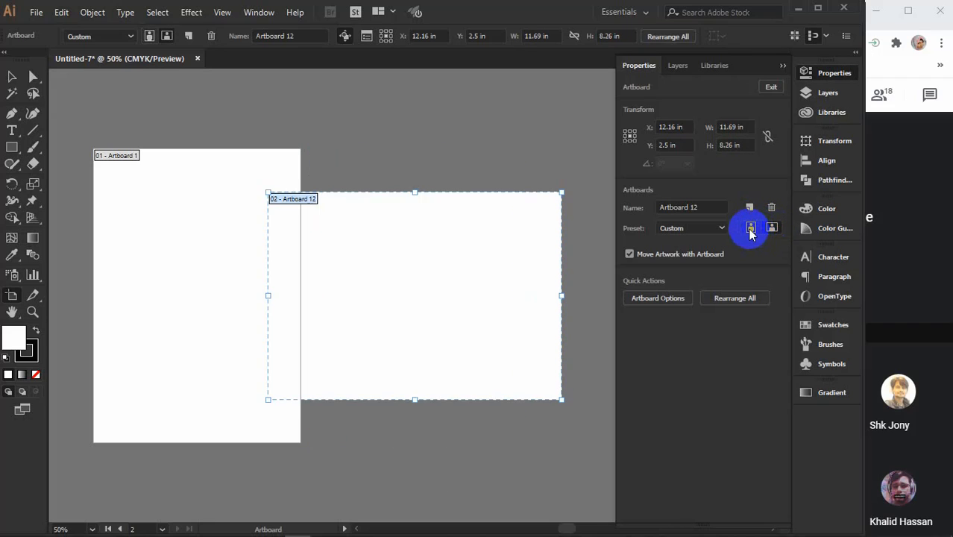
left_click(750, 228)
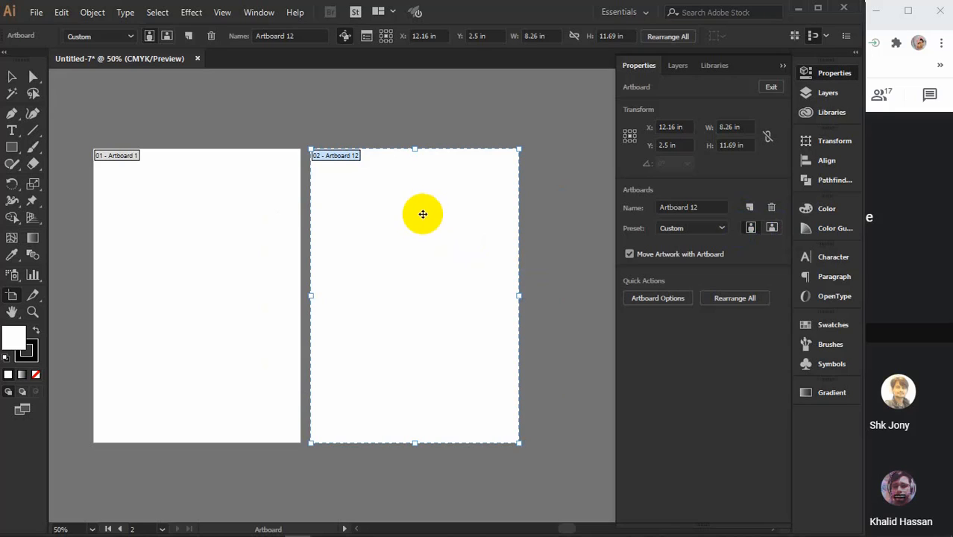
- Delete the second artboard, exit artboard editing and collapse the Properties panel
key("Delete")
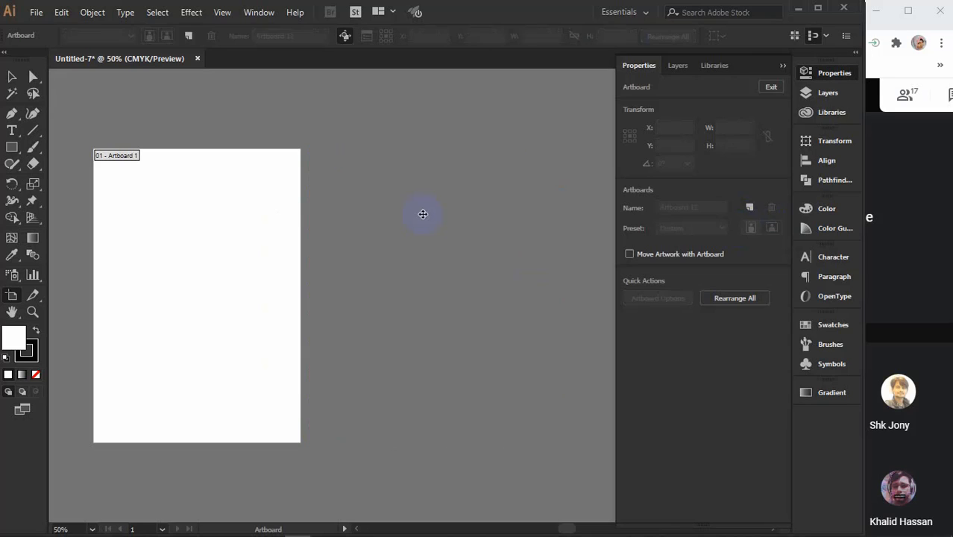
left_click(770, 87)
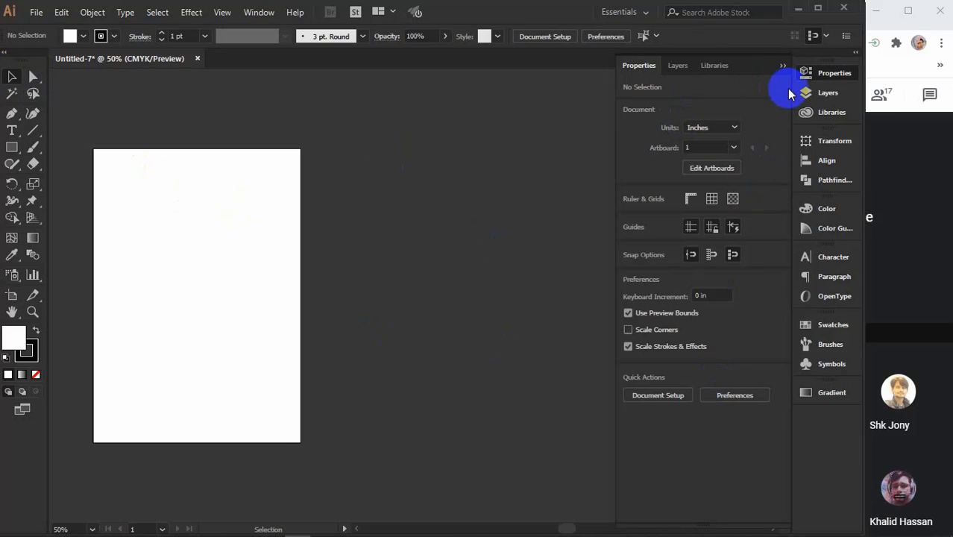
left_click(783, 67)
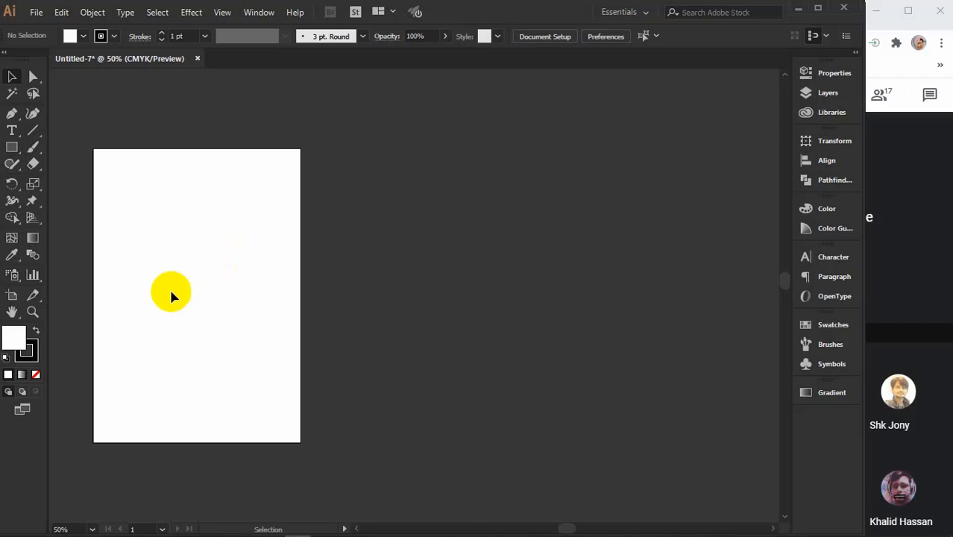
- Draw a rectangle in the upper half of Artboard 1 with the Rectangle tool
left_click_drag(191, 281, 419, 287)
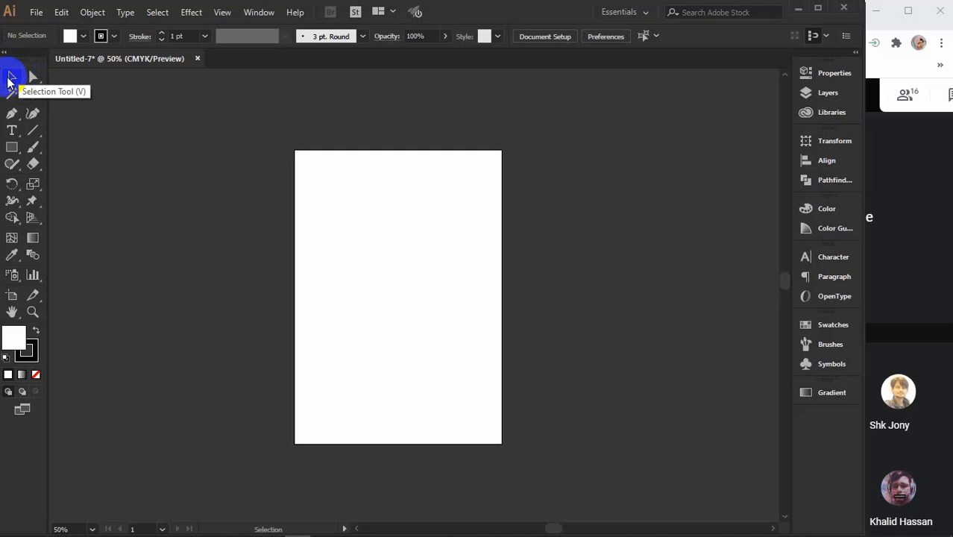
left_click(11, 147)
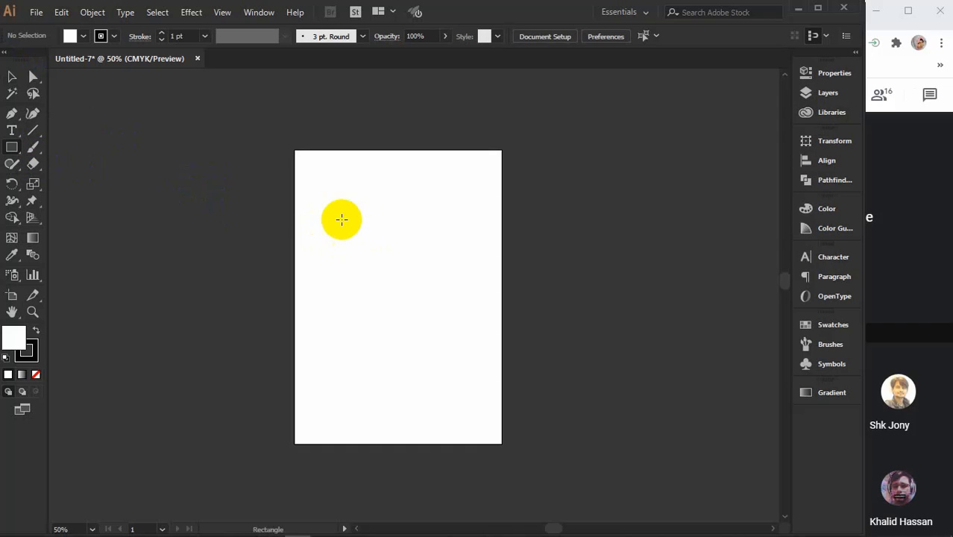
left_click_drag(332, 220, 434, 301)
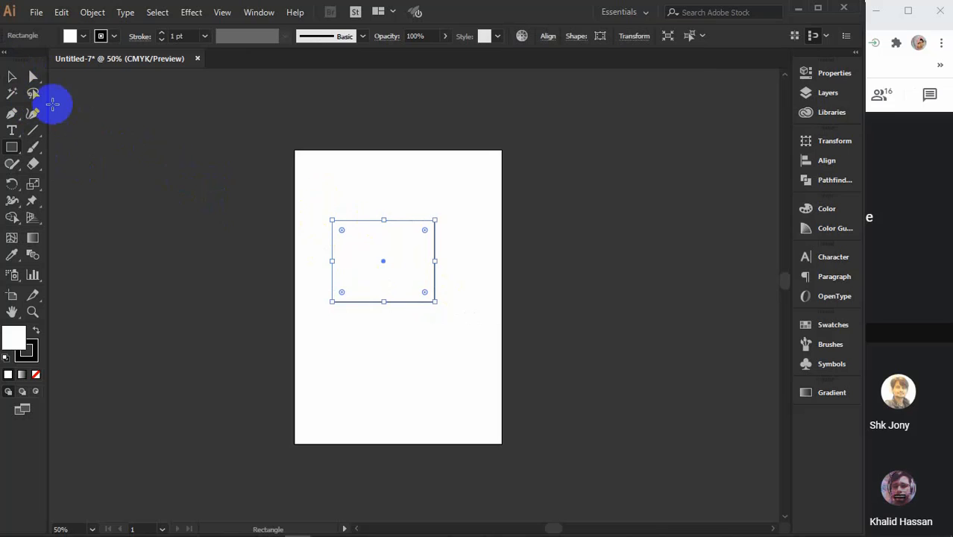
- Draw three rectangles of different sizes on the canvas outside the artboard
key("ctrl+minus")
key("ctrl+minus")
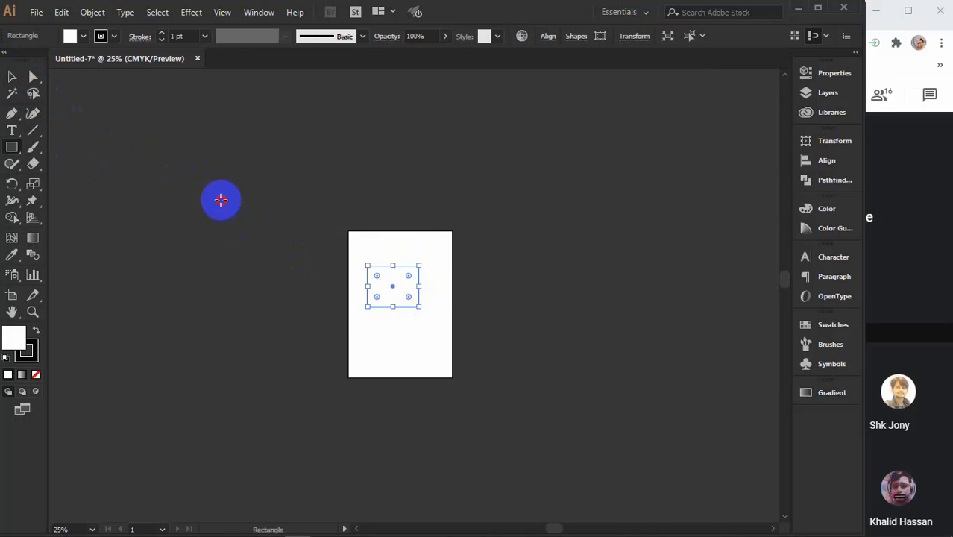
left_click_drag(221, 201, 326, 298)
key("ctrl+minus")
key("ctrl+minus")
key("ctrl+minus")
key("ctrl+minus")
left_click_drag(446, 158, 530, 245)
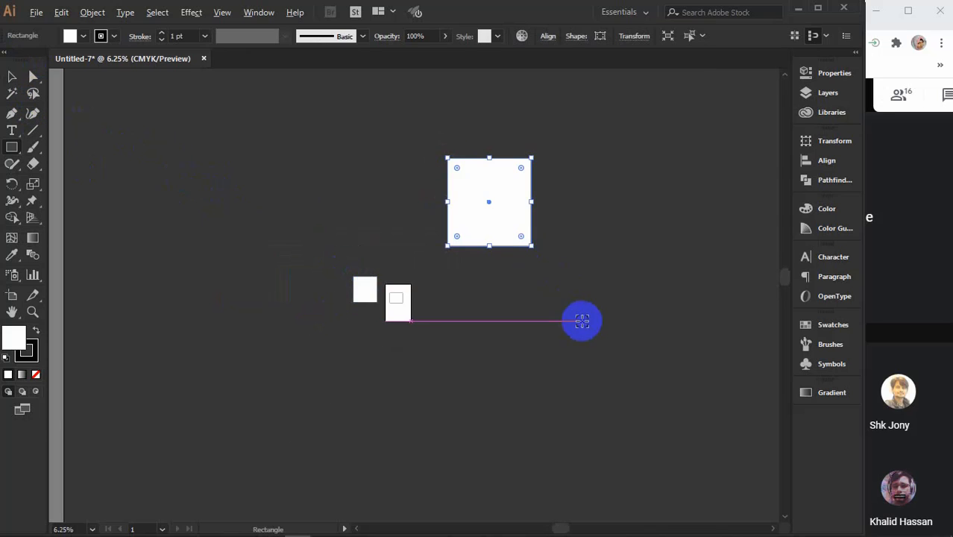
left_click_drag(582, 324, 649, 415)
- Draw four larger rectangles, two across the edges of the dark canvas area and two completely outside it
key("ctrl+minus")
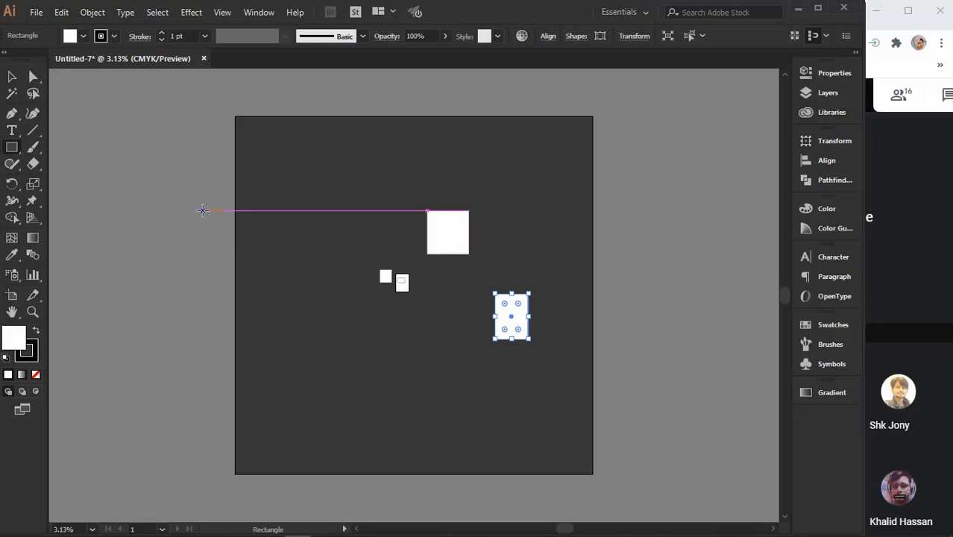
left_click_drag(203, 210, 276, 328)
left_click_drag(114, 149, 171, 263)
left_click_drag(366, 100, 479, 213)
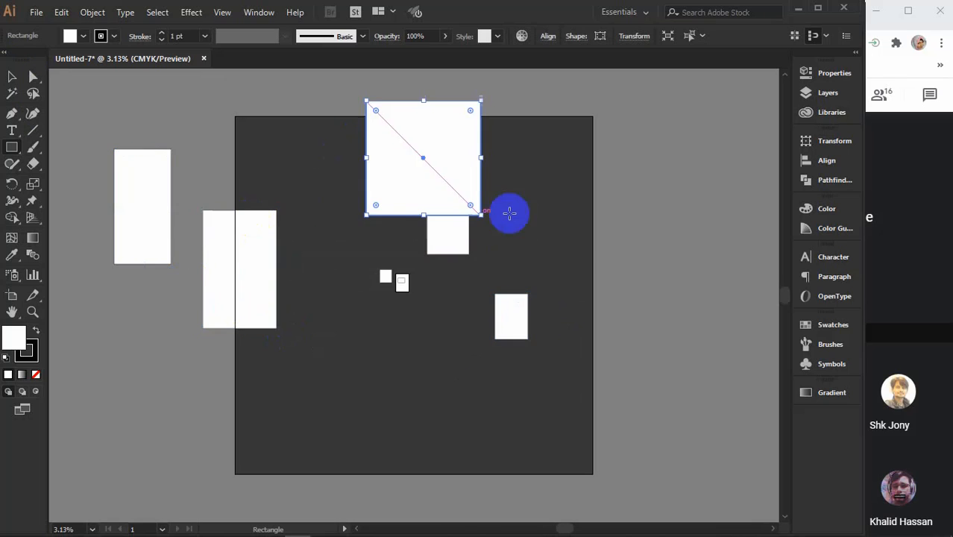
left_click_drag(663, 181, 724, 293)
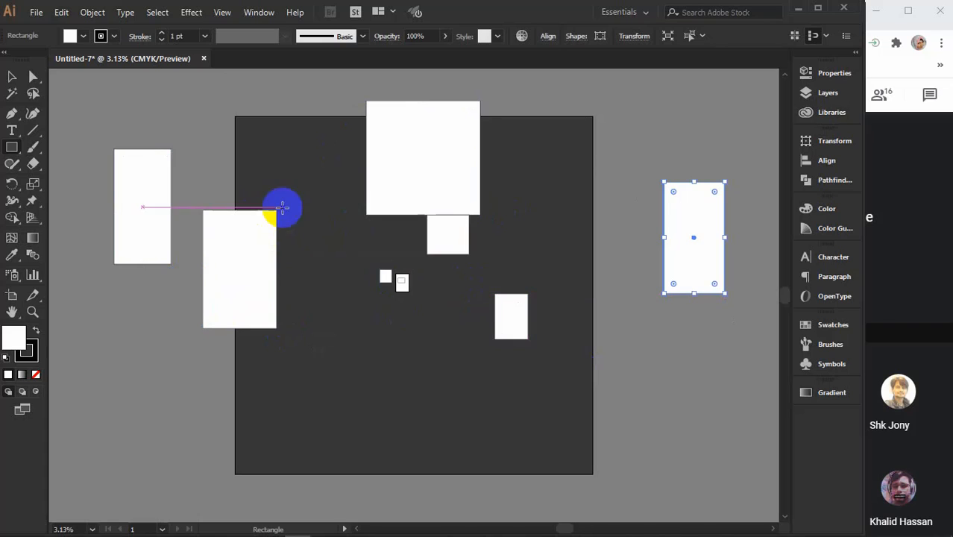
- Select all the rectangles on and around the canvas with the Selection tool and delete them
left_click(13, 77)
left_click_drag(97, 131, 765, 453)
key("Delete")
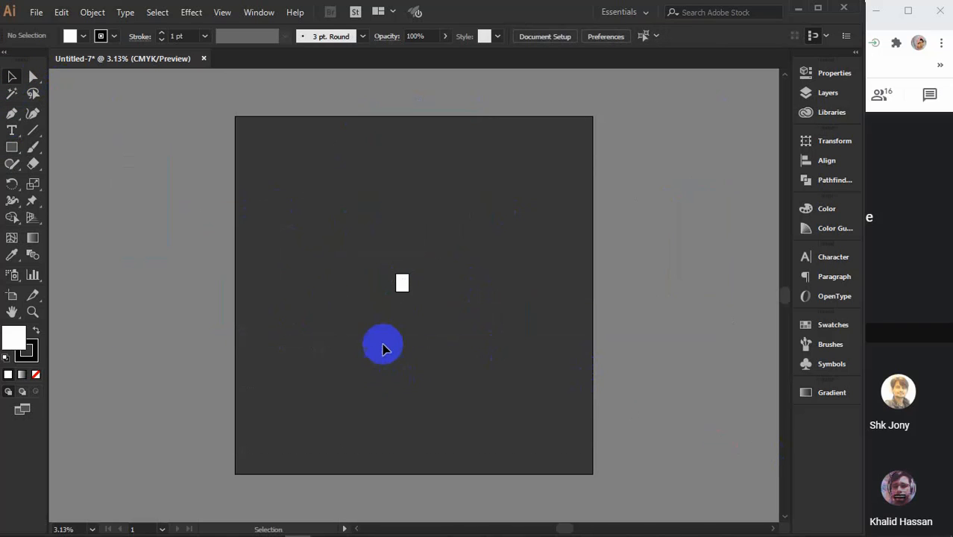
- Open the Pixel Snapping Options for viewing and close them without changing a setting
scroll(370, 182, "up", 5)
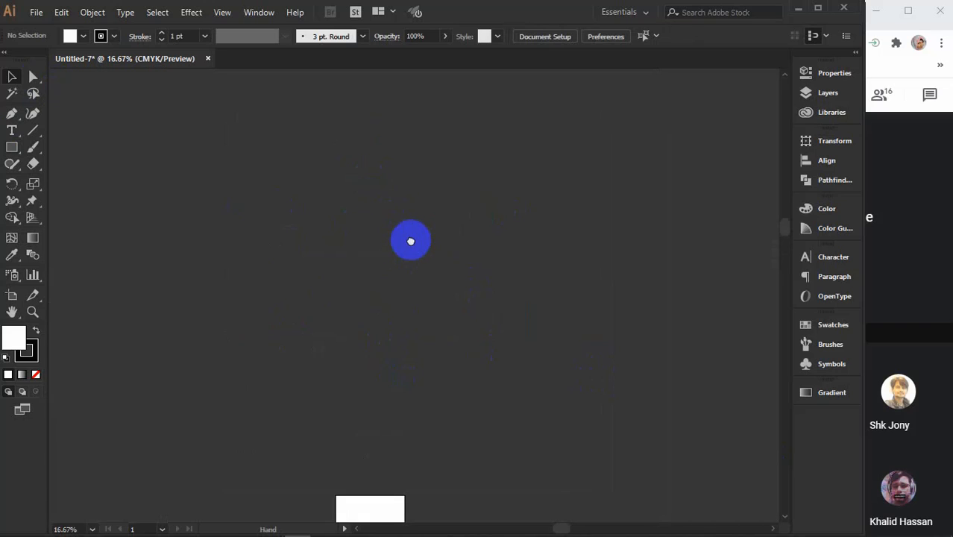
scroll(424, 301, "up", 2)
scroll(432, 359, "up", 1)
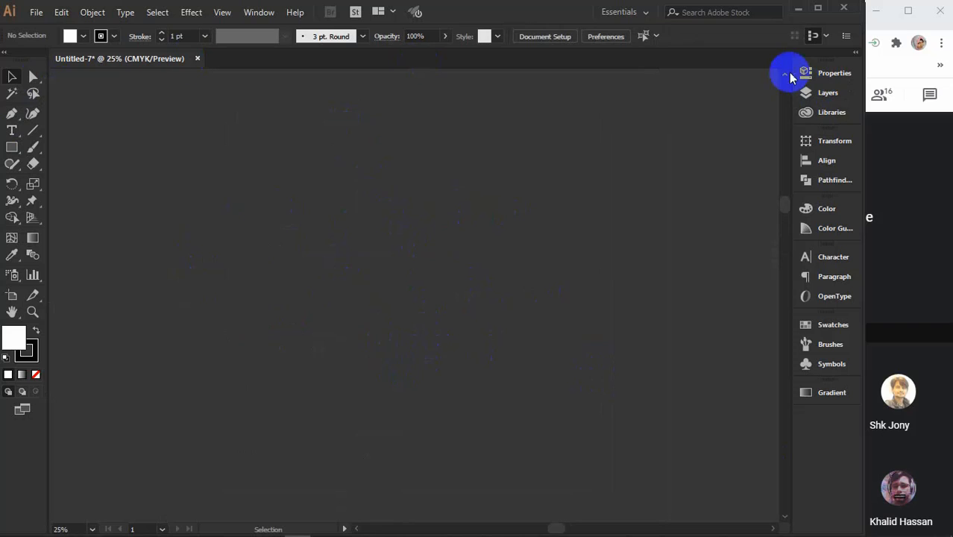
left_click(829, 35)
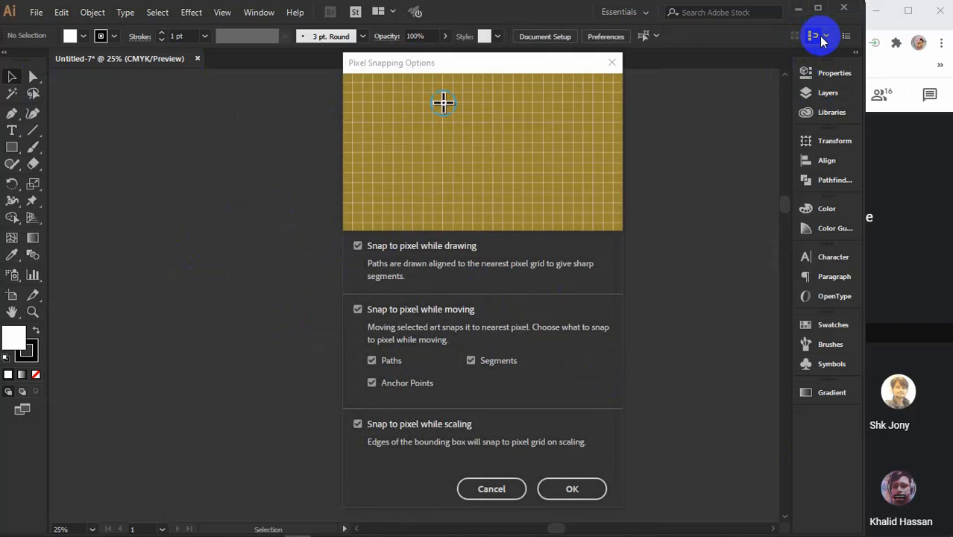
left_click(611, 62)
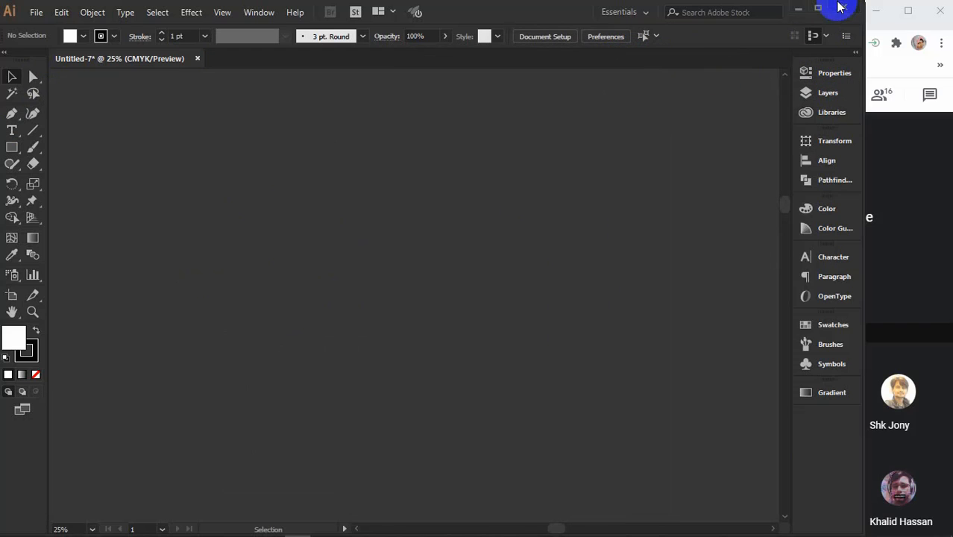
- Reset the Essentials workspace to its default layout and turn on the Control bar
left_click(626, 12)
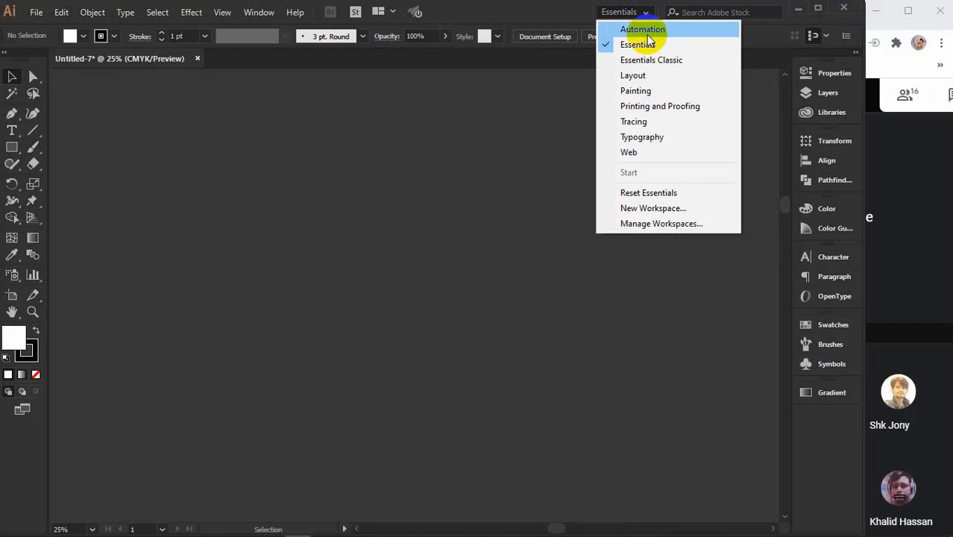
left_click(625, 196)
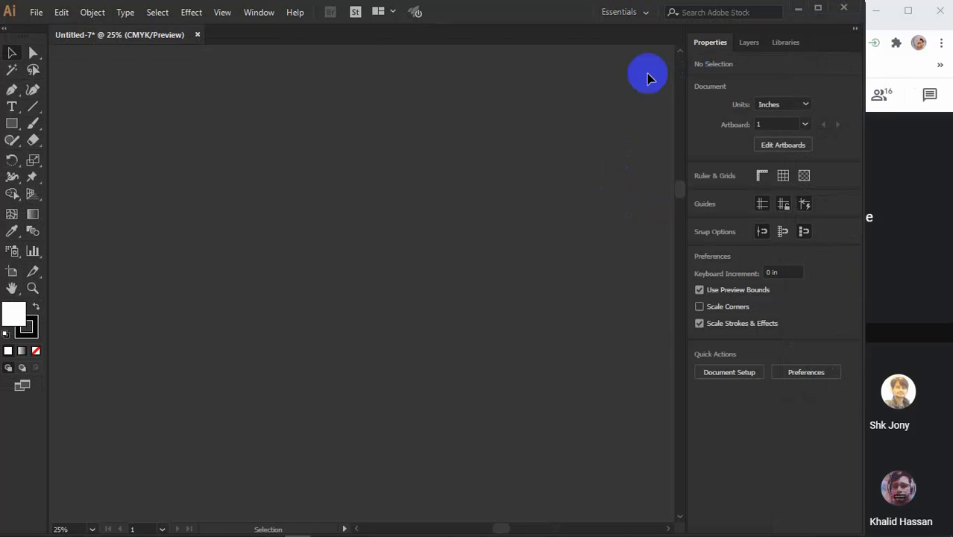
left_click(645, 14)
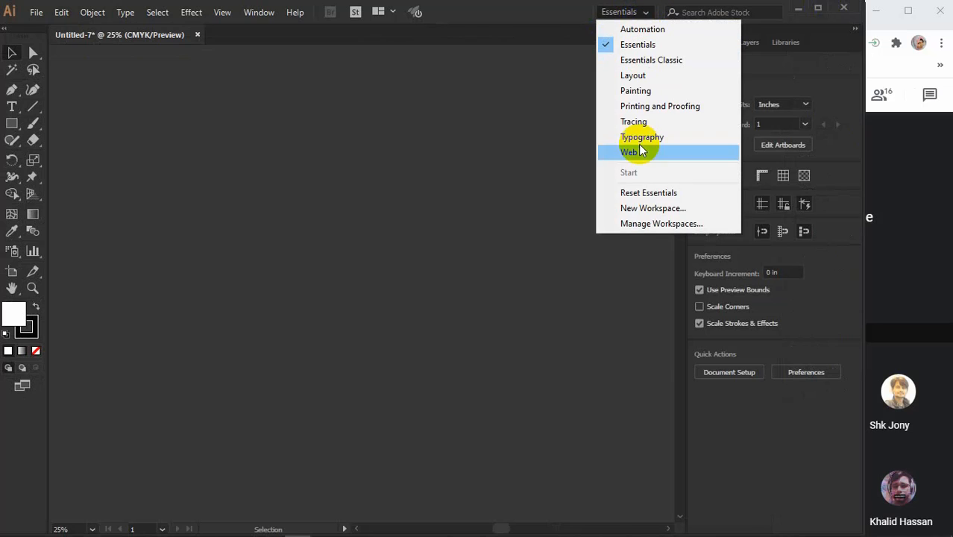
left_click(630, 194)
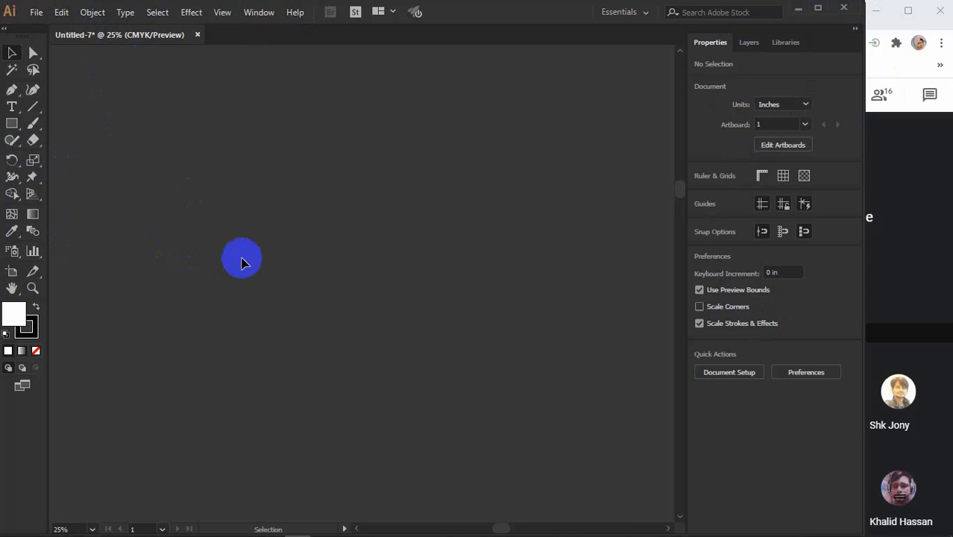
left_click(255, 14)
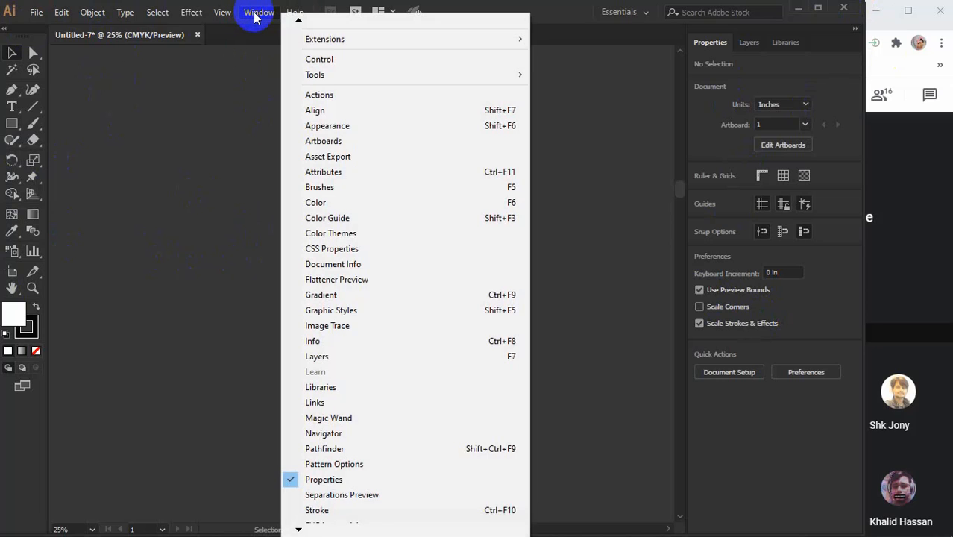
left_click(328, 60)
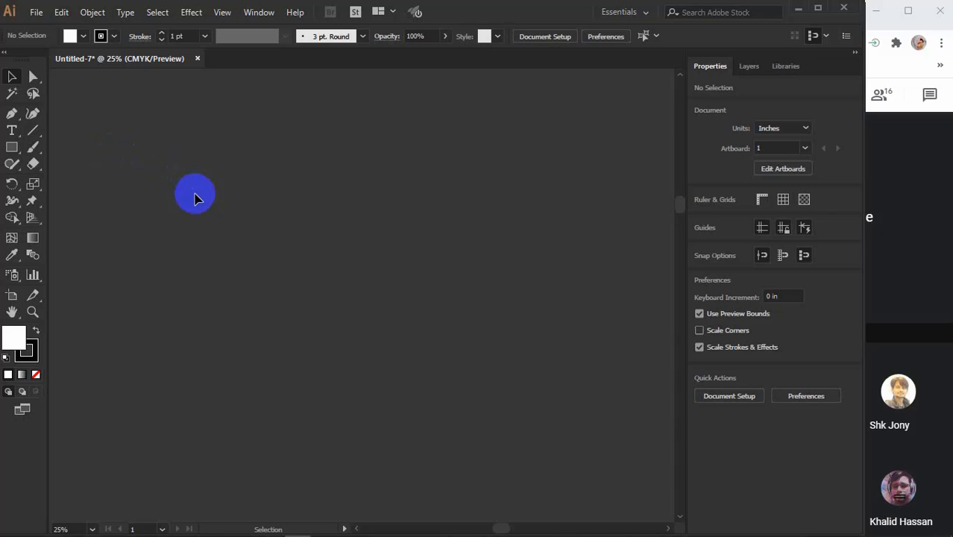
- Draw a square about 9.39 in wide and high on the empty canvas with the Rectangle tool
left_click(13, 149)
left_click_drag(210, 189, 328, 264)
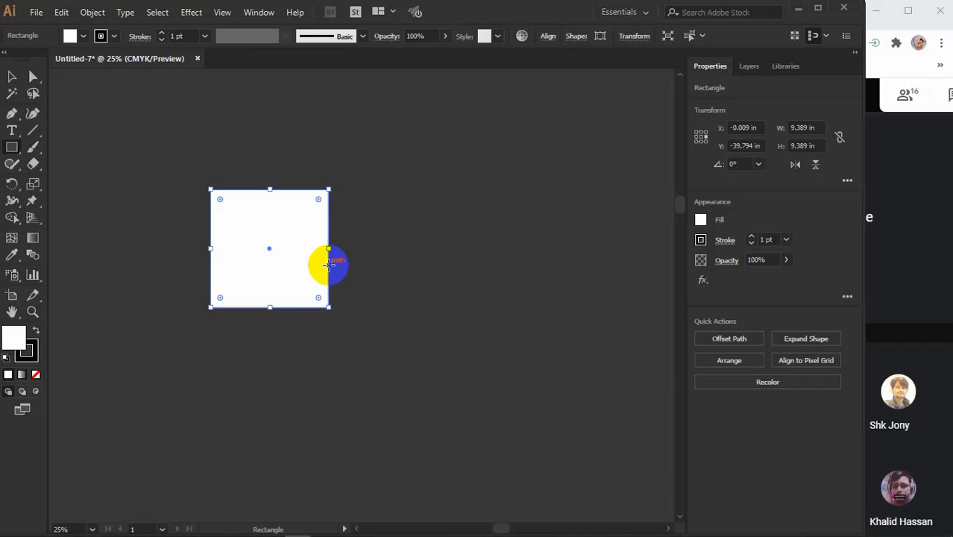
- Fill the square with the bright pink ff007a using the Color Picker
left_click(13, 76)
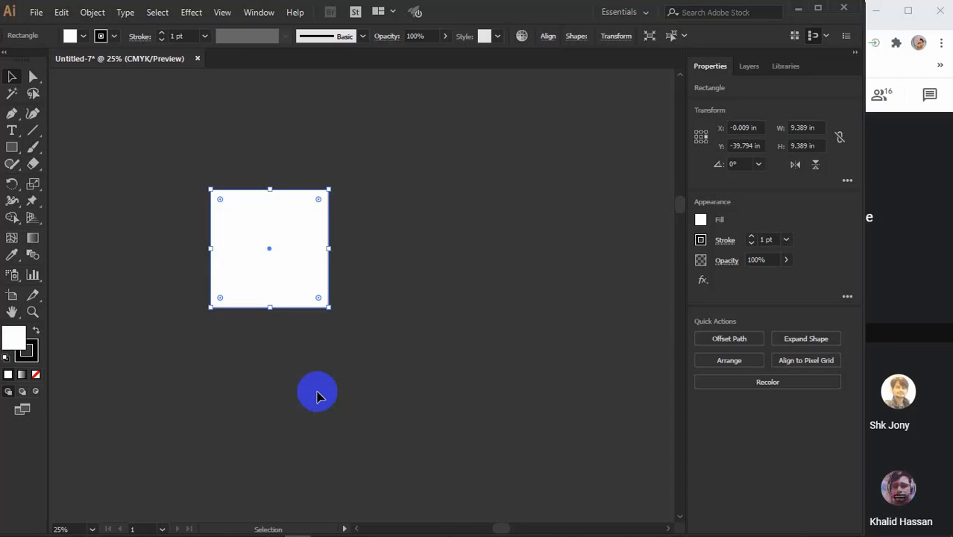
left_click(281, 264, "ctrl")
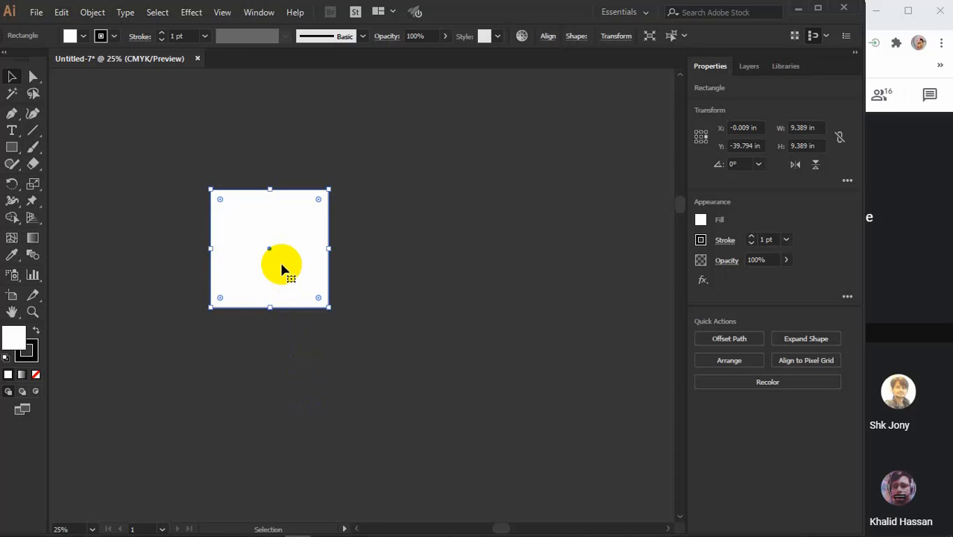
left_click_drag(296, 223, 362, 255)
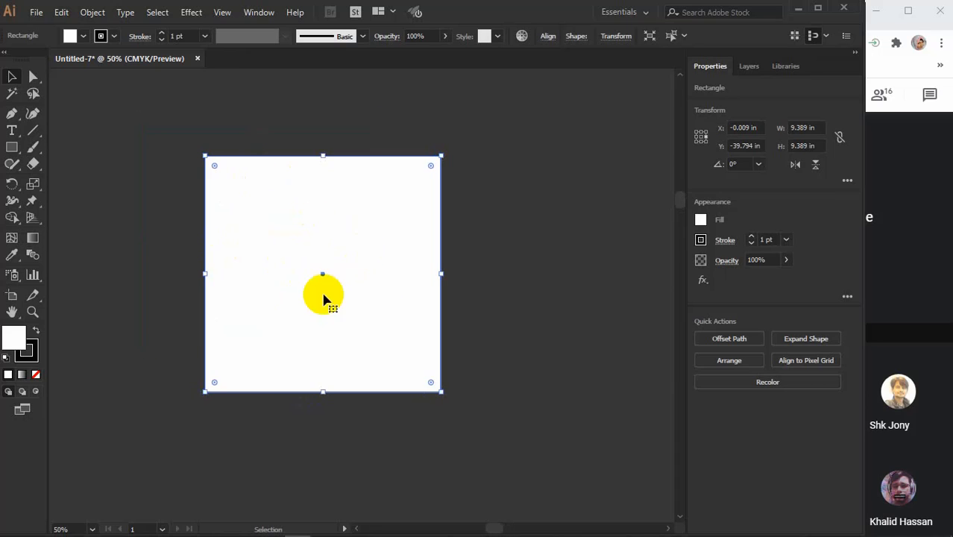
scroll(324, 297, "up", 1)
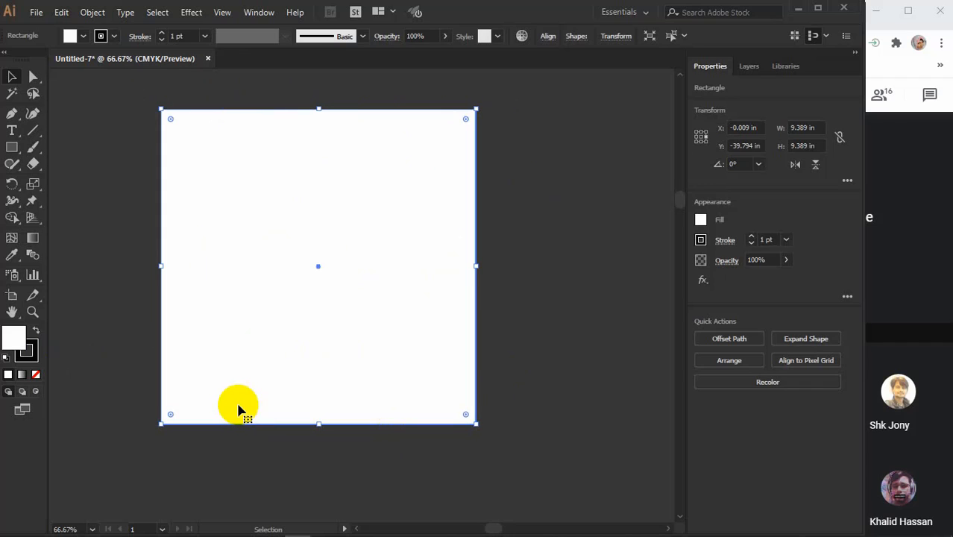
left_click(31, 355)
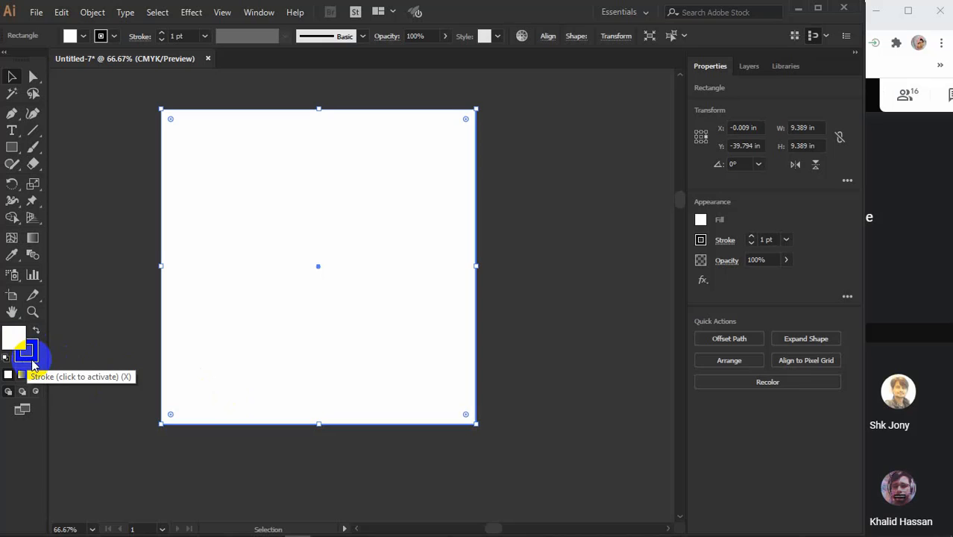
left_click(11, 340)
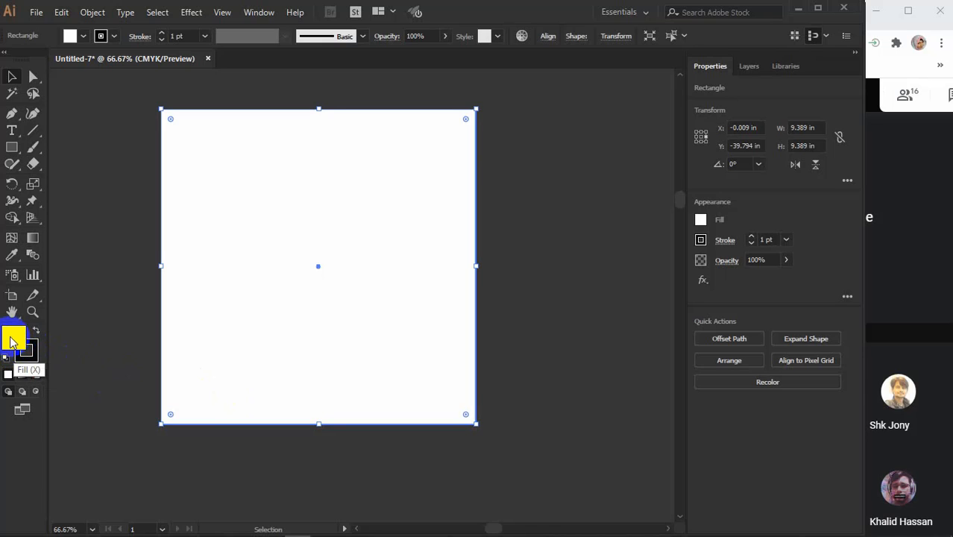
double_click(11, 341)
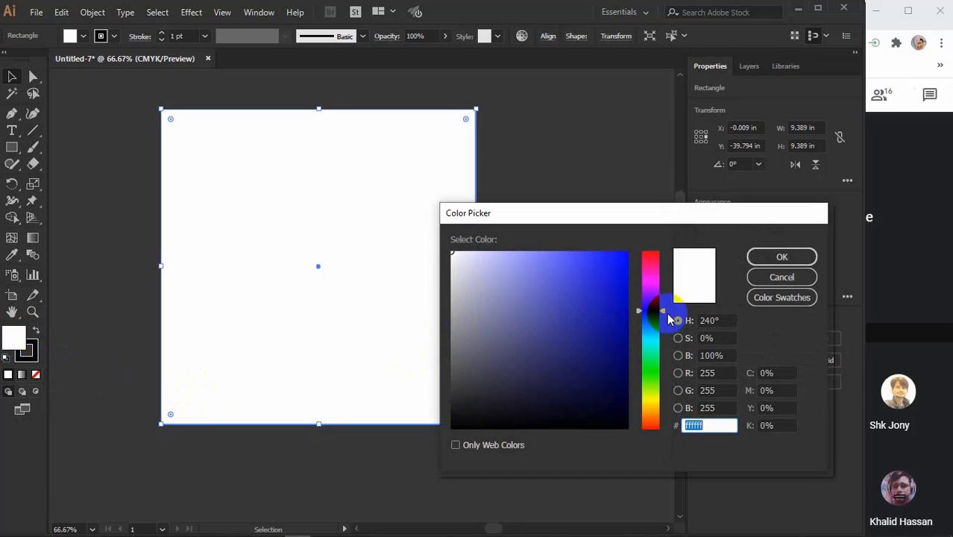
mouse_move(668, 314)
left_mouse_down()
mouse_move(649, 264)
mouse_move(630, 281)
mouse_move(638, 245)
left_mouse_up()
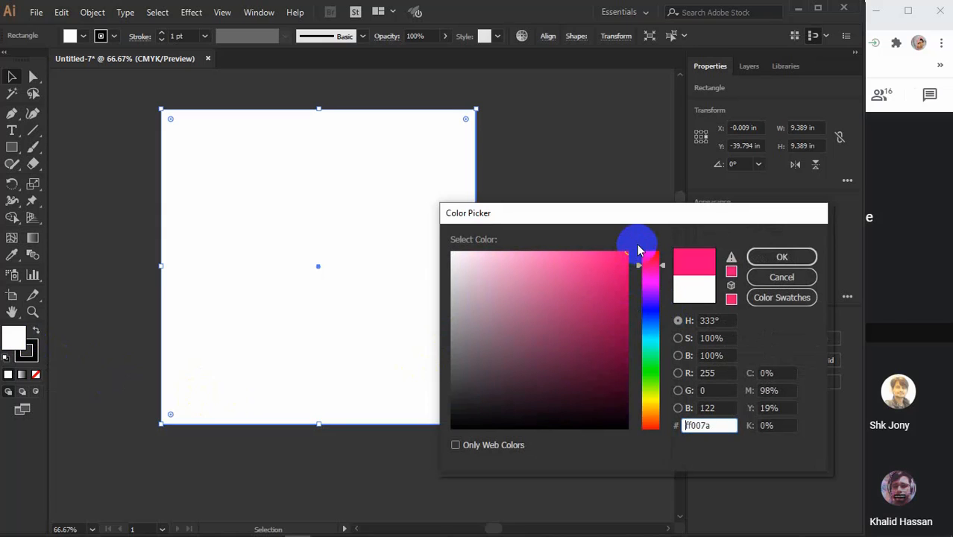
left_click(780, 256)
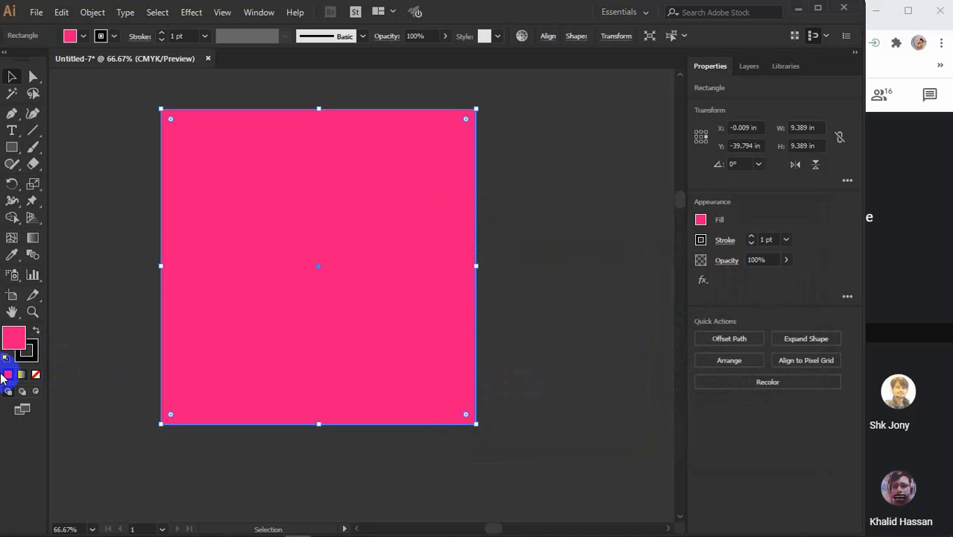
- Set the square's stroke color to lime green afff00 and close the floating Color panel
double_click(30, 359)
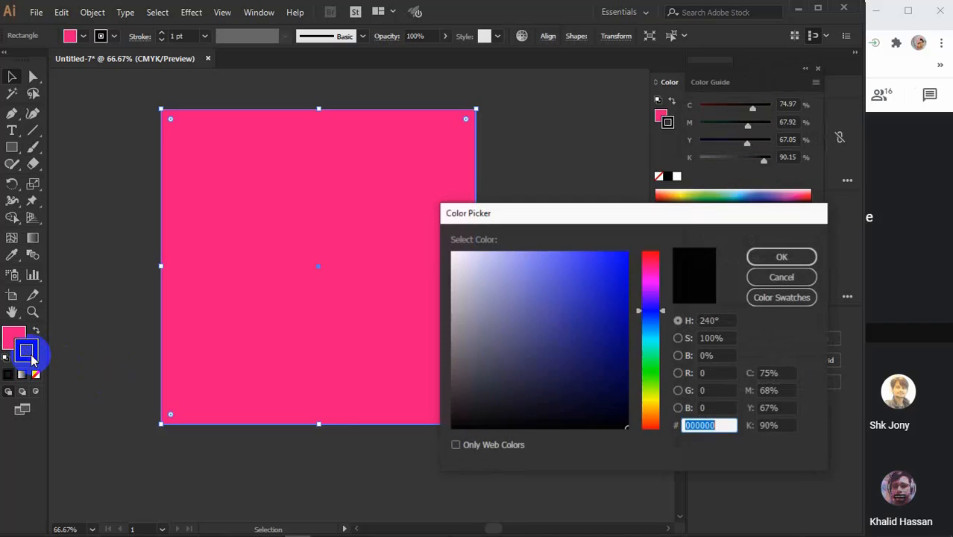
left_click(650, 347)
left_click(650, 390)
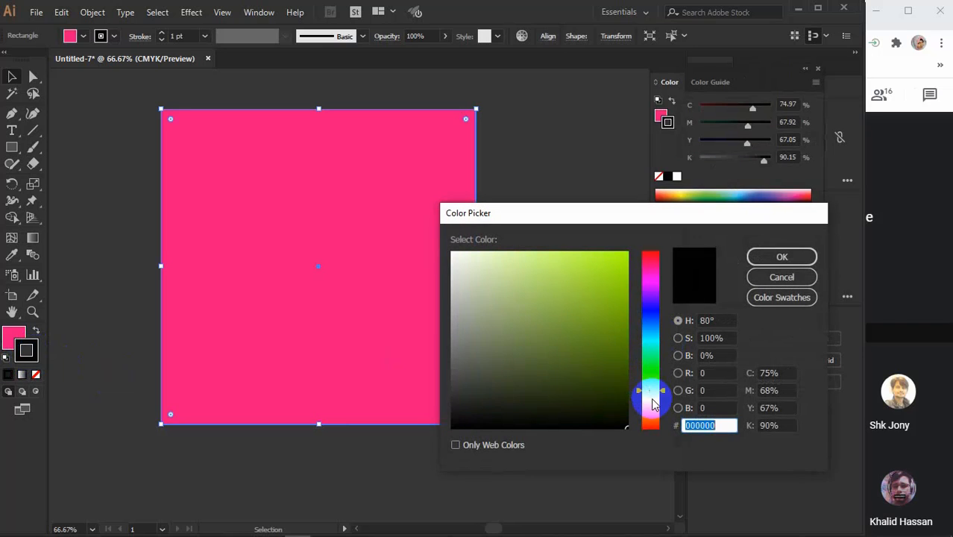
left_click_drag(605, 344, 664, 238)
left_click(752, 258)
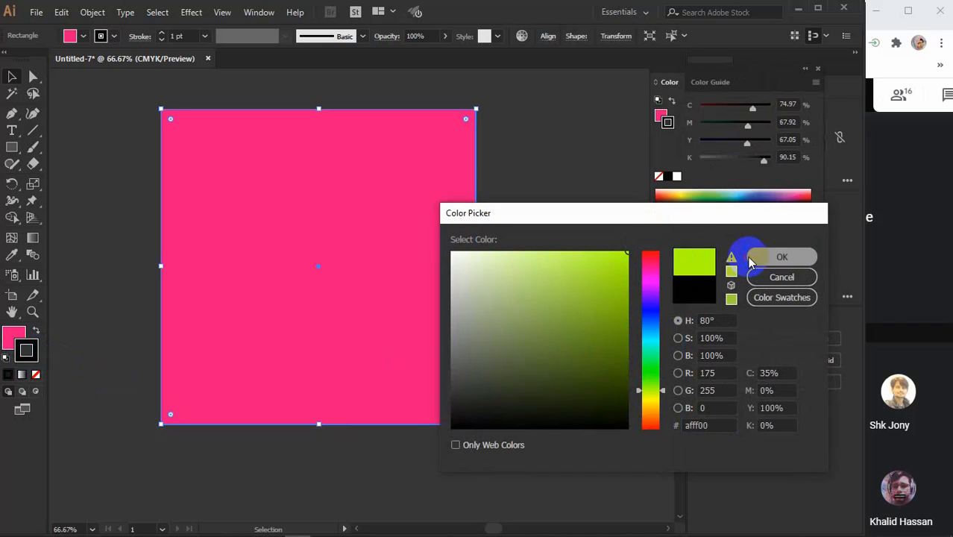
left_click(819, 70)
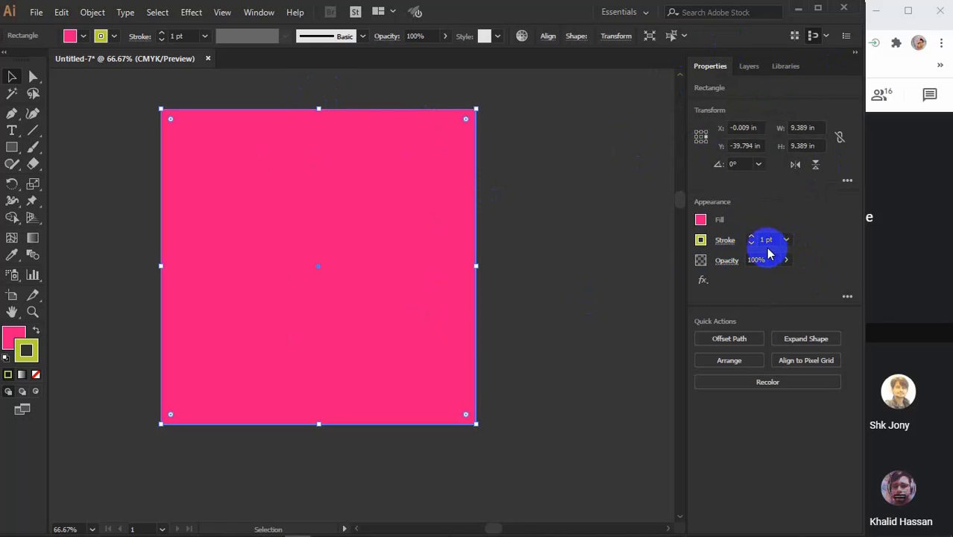
- Try several stroke weights on the square, such as 8 pt and 39 pt, settle on 11 pt, and deselect it
left_click(788, 241)
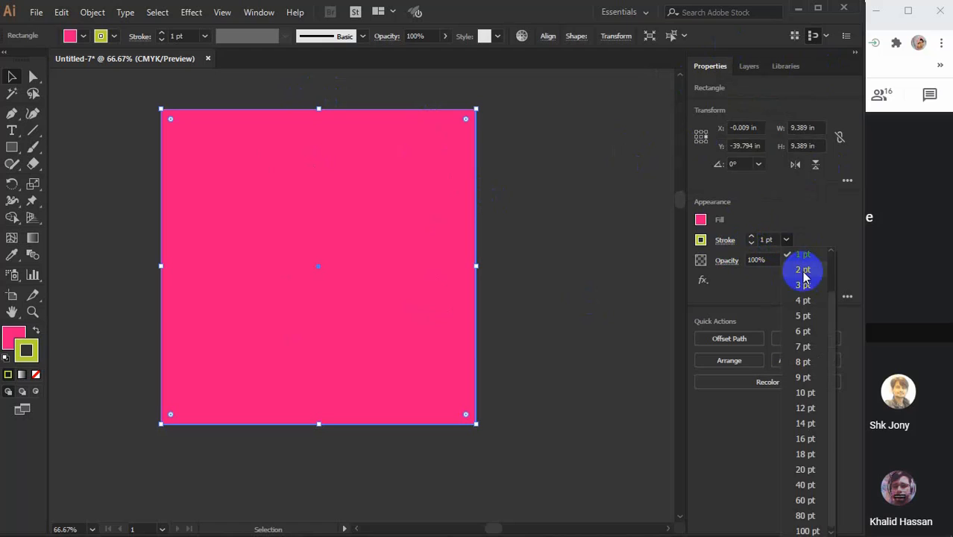
left_click(799, 366)
left_click(768, 240)
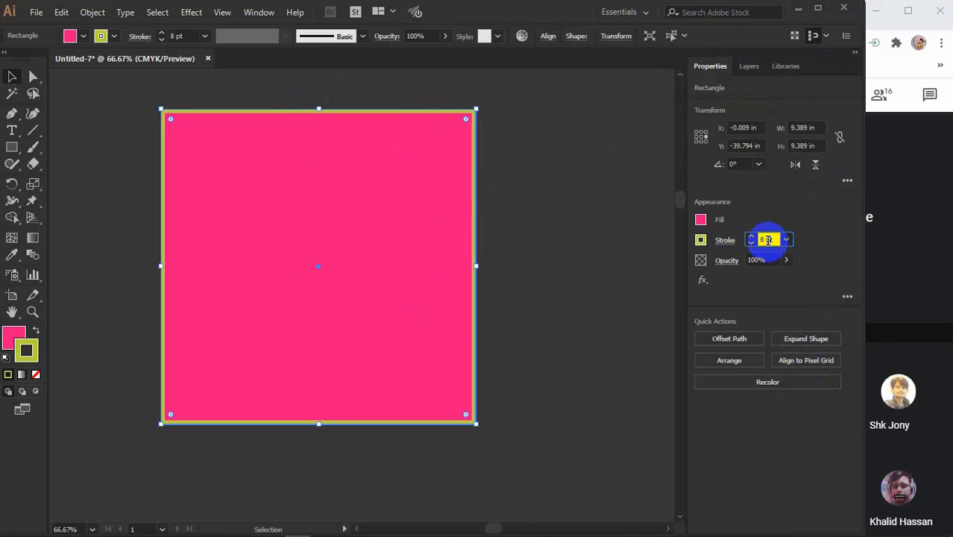
scroll(768, 240, "up", 20)
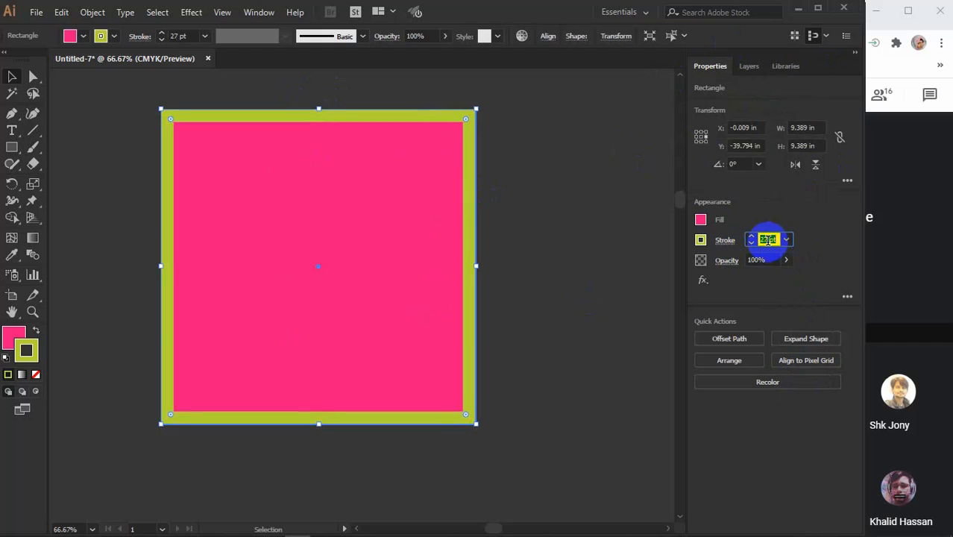
scroll(767, 240, "down", 20)
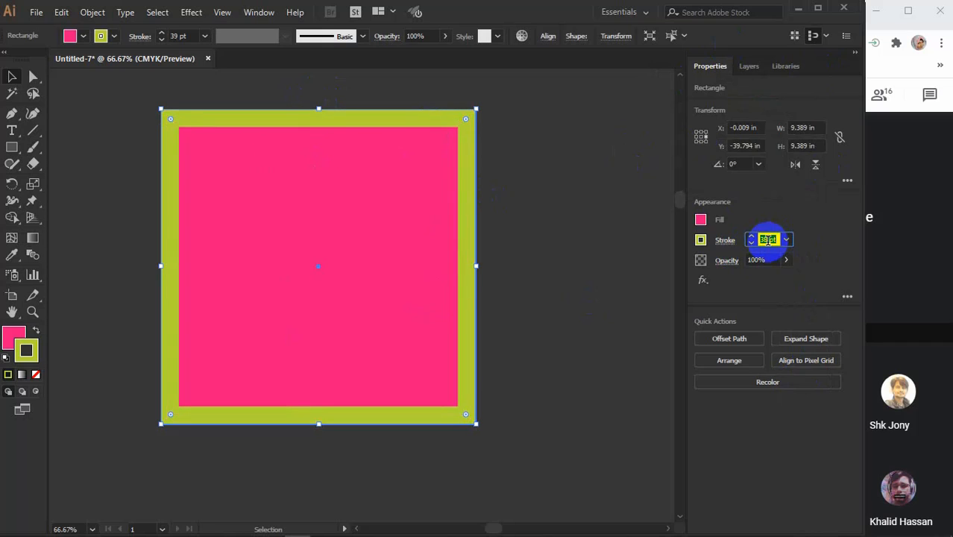
scroll(768, 239, "down", 9)
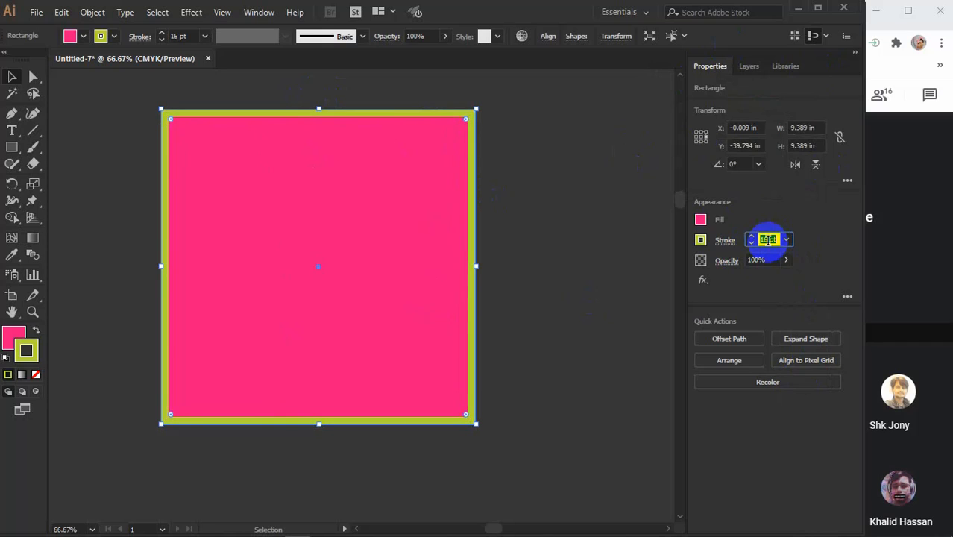
scroll(768, 240, "up", 2)
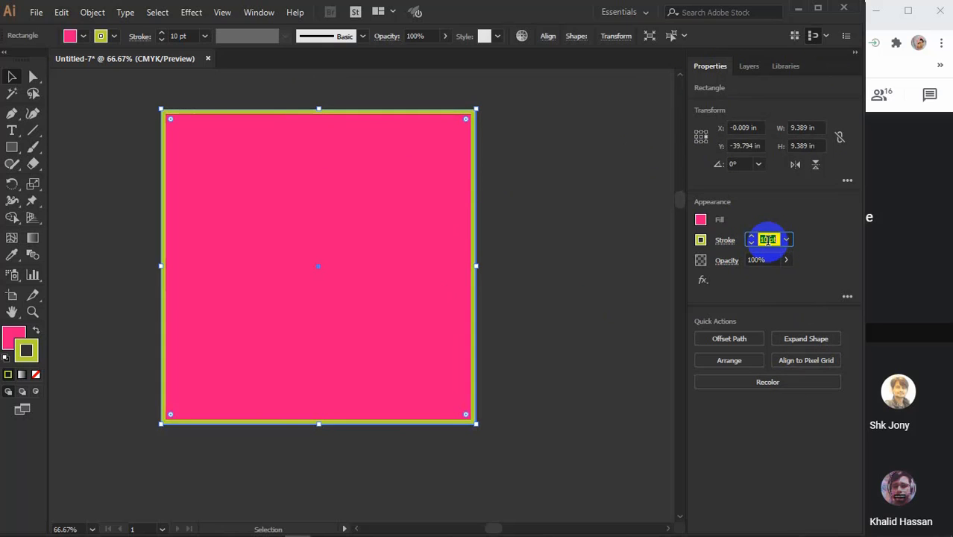
scroll(767, 239, "down", 1)
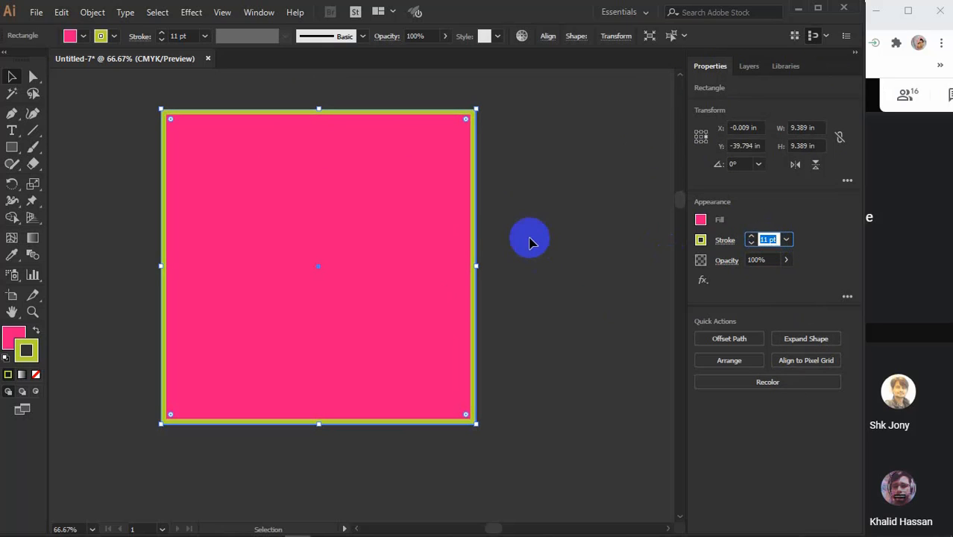
left_click(527, 240)
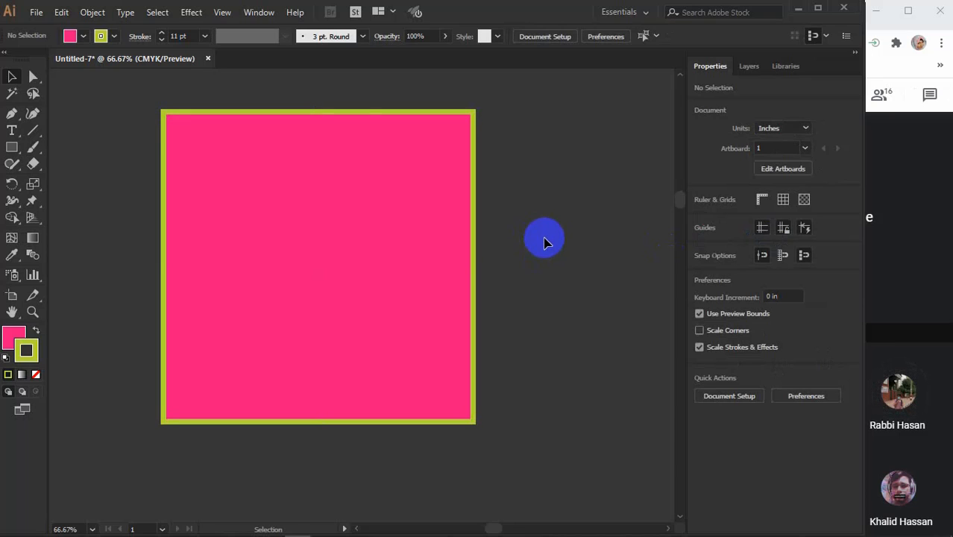
- View the list of available panels and the fill color swatches without changing anything
left_click(258, 13)
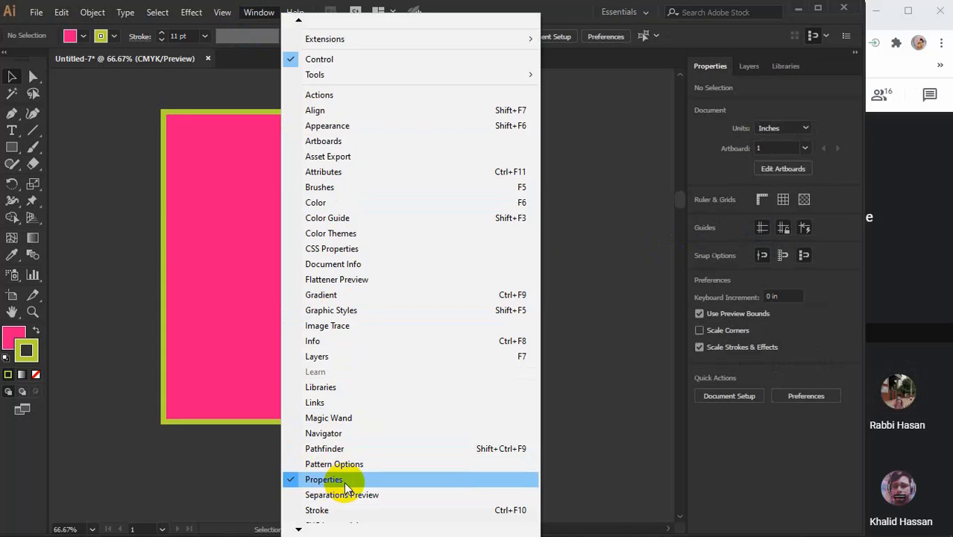
left_click(639, 279)
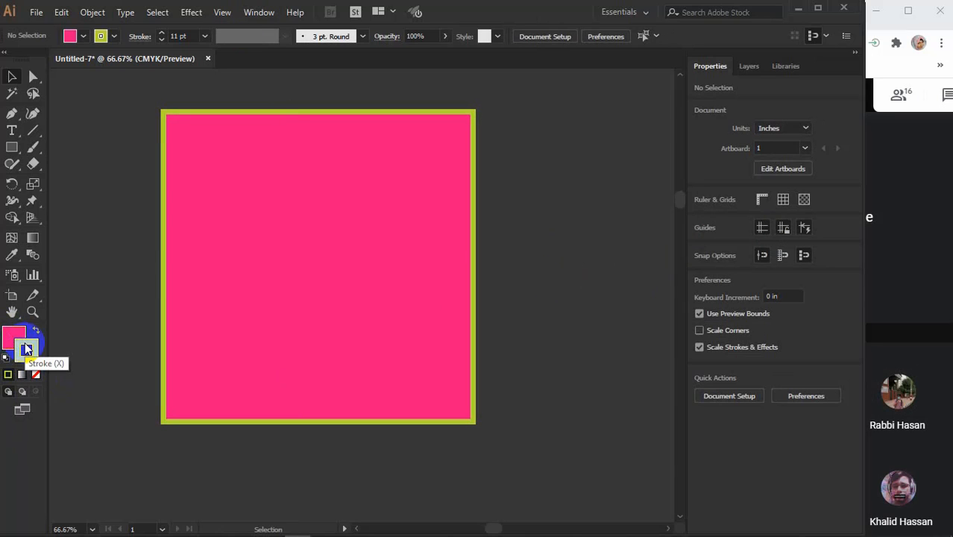
left_click(83, 38)
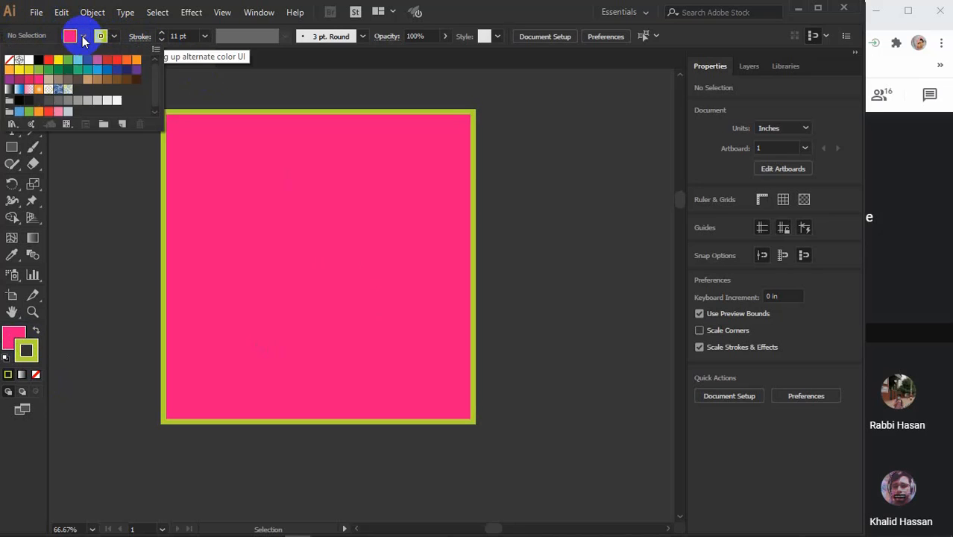
left_click(79, 35)
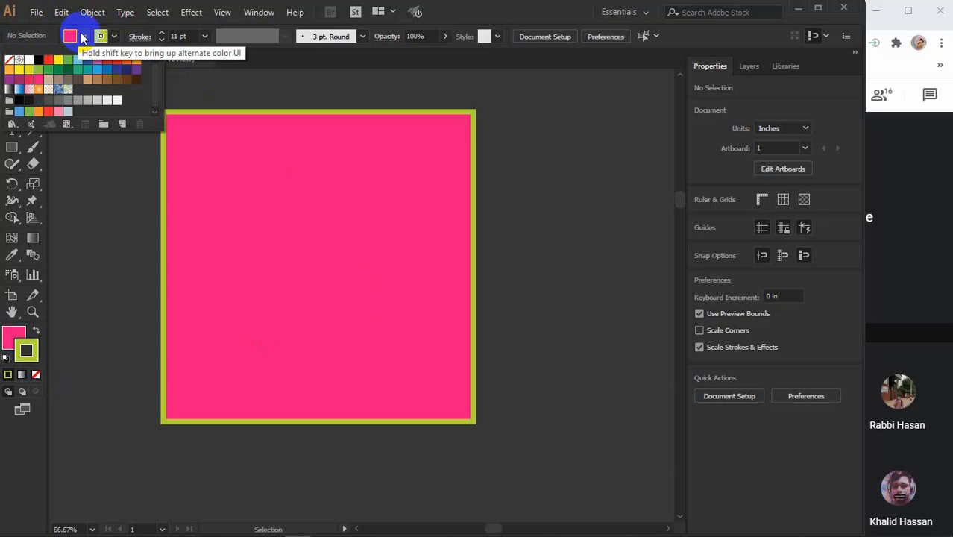
left_click(82, 37)
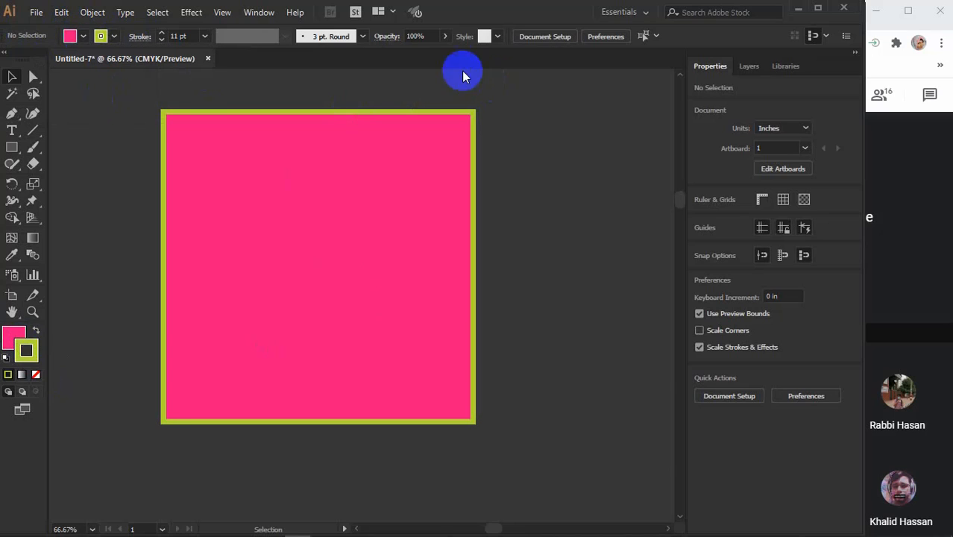
- Show the Color panel floating beside the square and collapse the docked Properties, Layers and Libraries panels to labelled icons
left_click(261, 15)
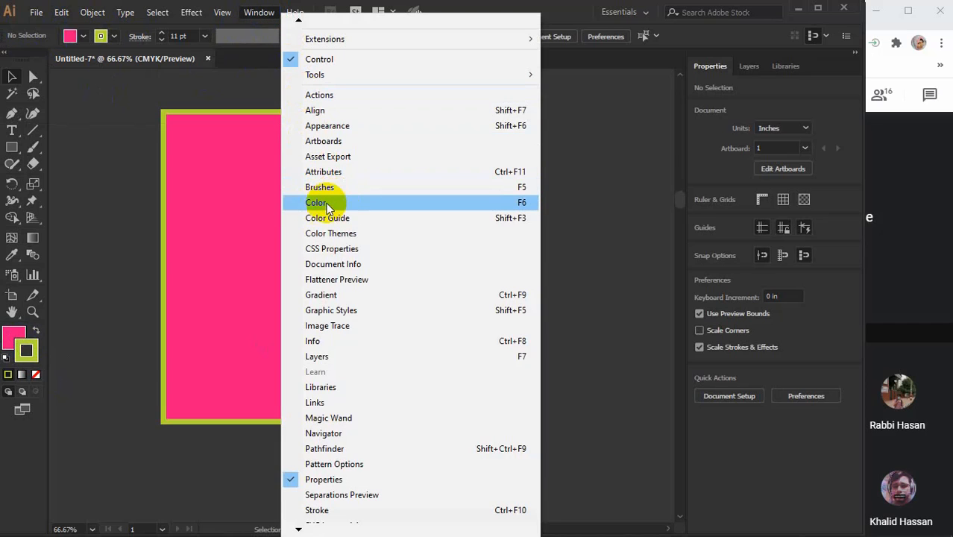
left_click(340, 203)
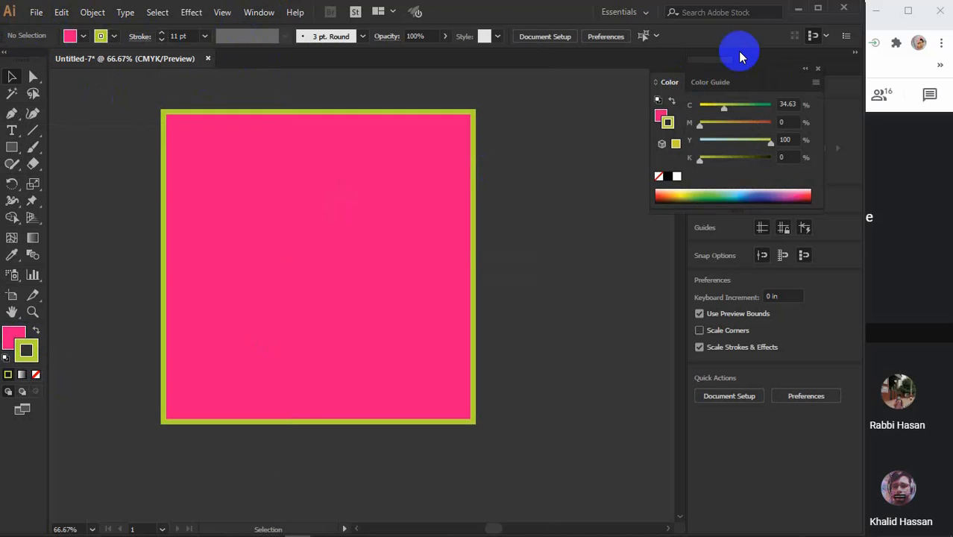
left_click_drag(757, 74, 617, 98)
left_click(853, 51)
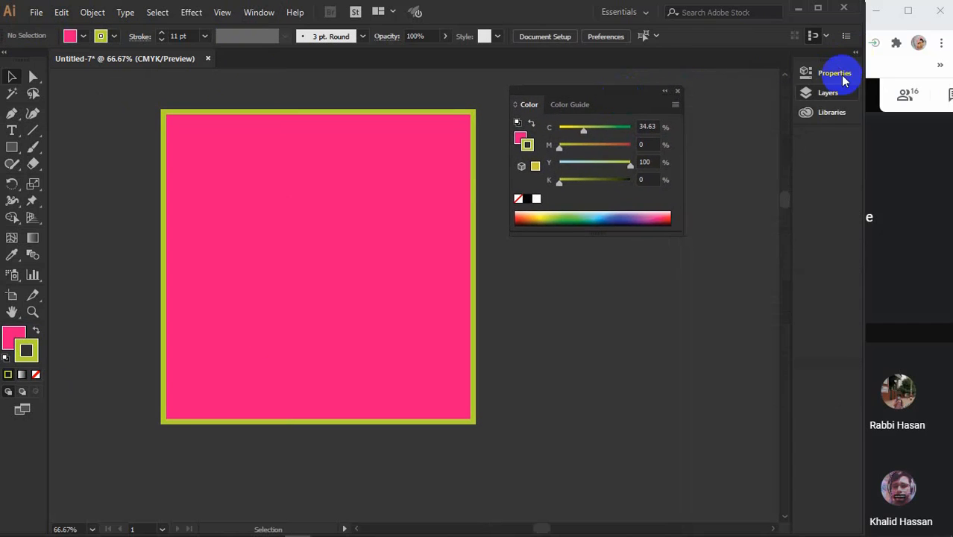
- Keep the Essentials workspace and dock the Color and Color Guide group below Libraries in the collapsed dock
left_click_drag(610, 91, 649, 117)
left_click(635, 12)
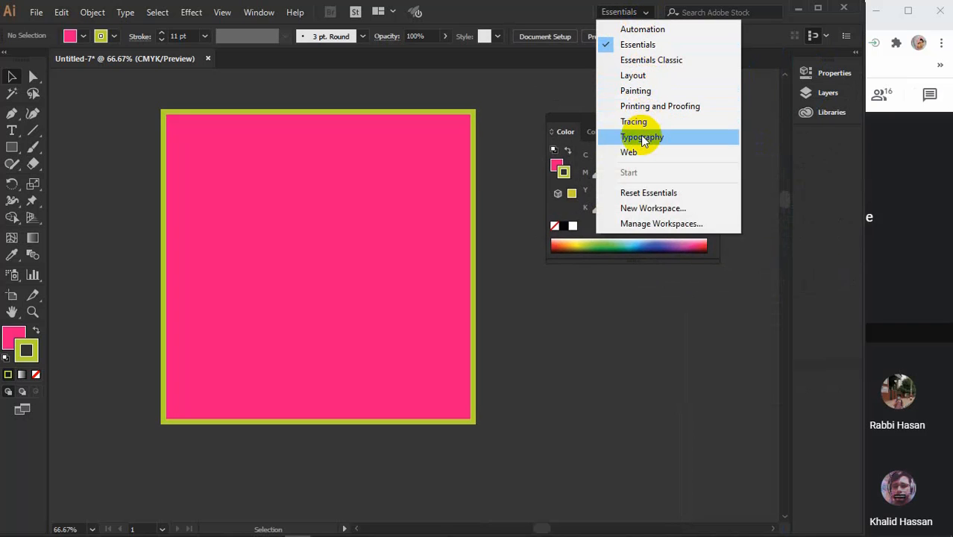
left_click(640, 46)
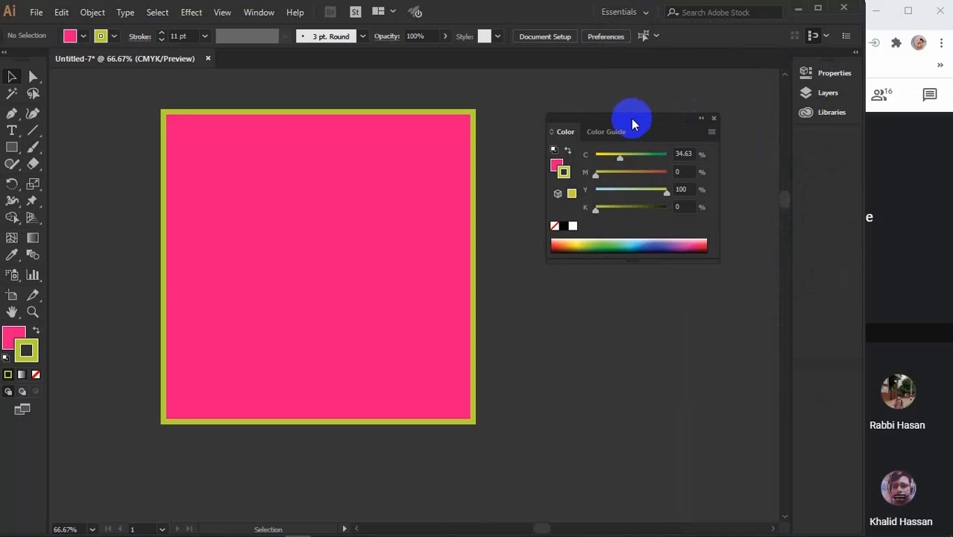
left_click_drag(626, 119, 820, 139)
- Show the Align panel and dock its Transform, Align and Pathfinder group below Color Guide
left_click(260, 13)
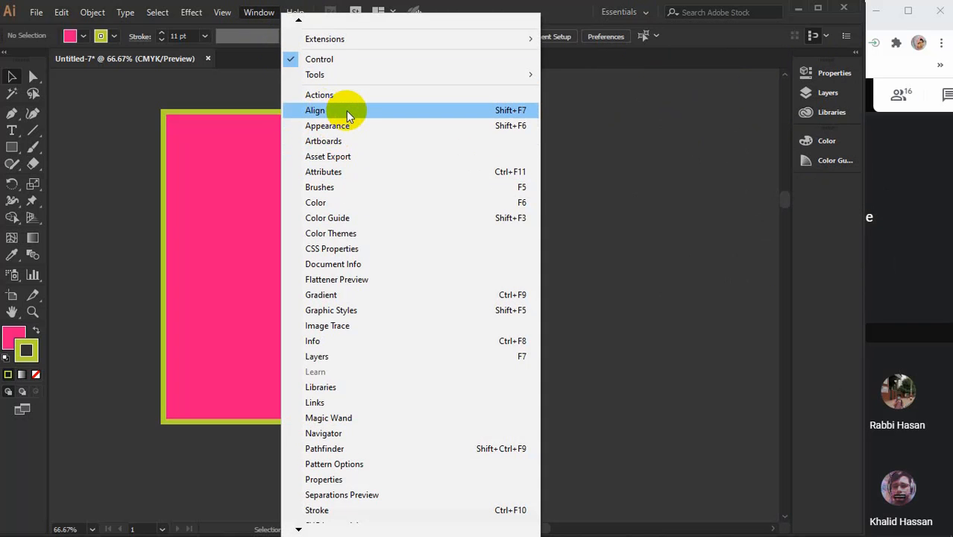
left_click(346, 110)
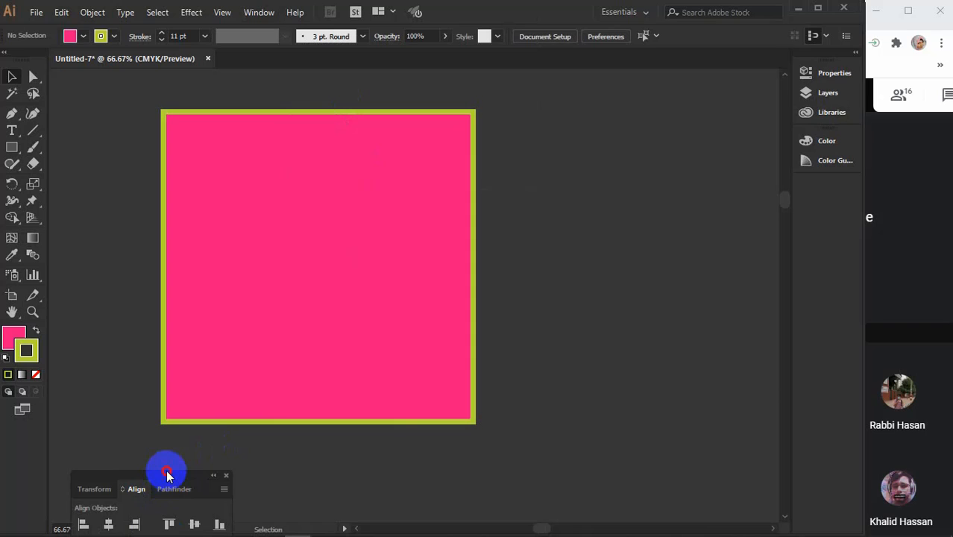
left_click_drag(166, 472, 820, 187)
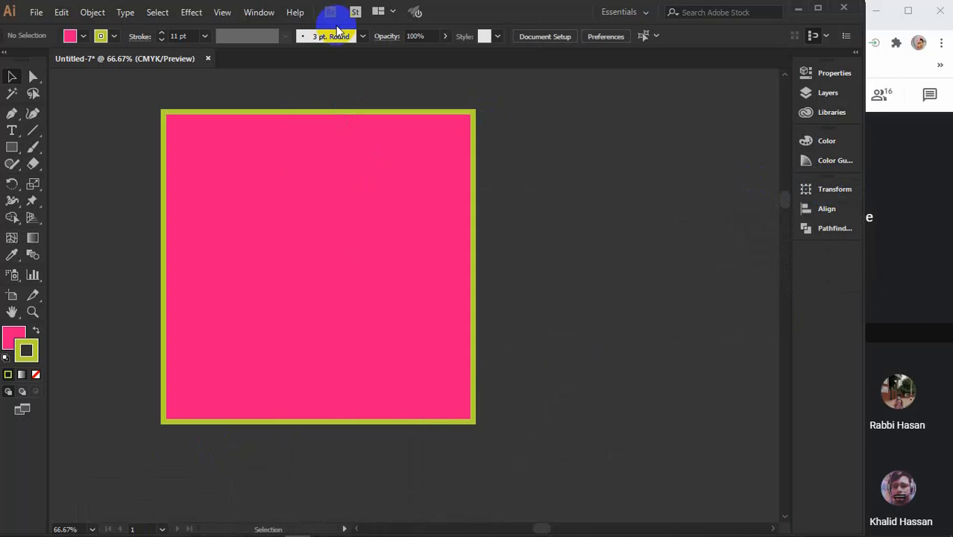
- Show the Gradient panel and dock it below the Transform, Align and Pathfinder group in the collapsed dock
left_click(257, 12)
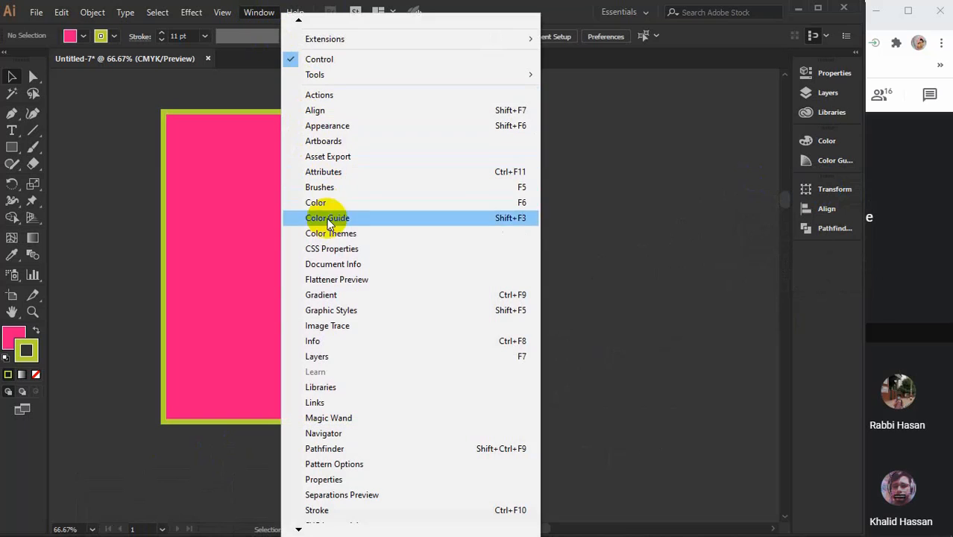
left_click(336, 298)
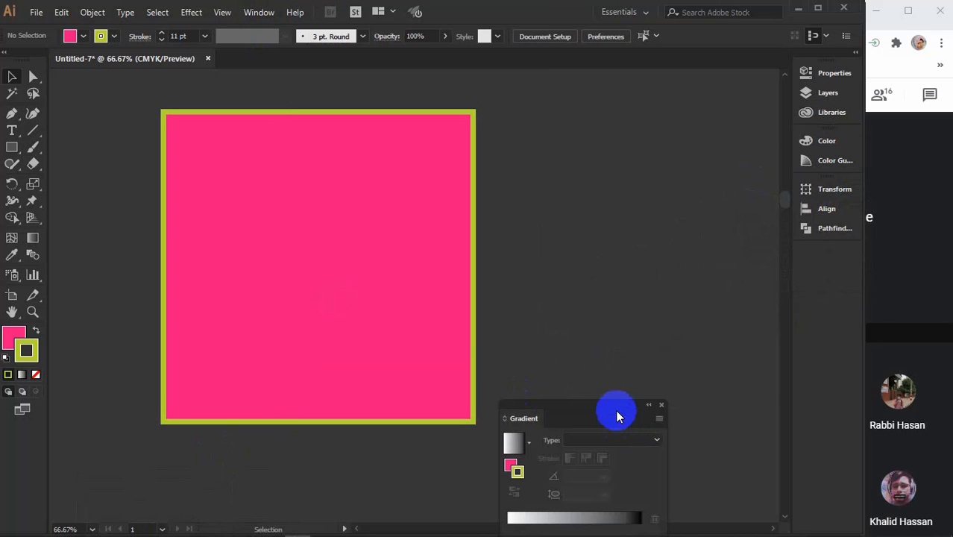
left_click_drag(615, 409, 820, 255)
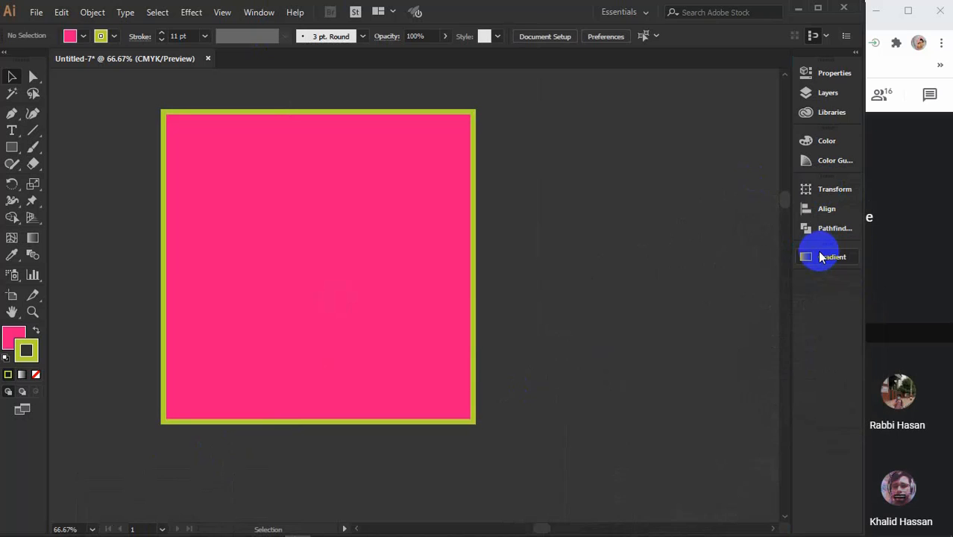
- Show the Swatches panel and dock its Swatches, Brushes and Symbols group below Gradient
left_click(253, 13)
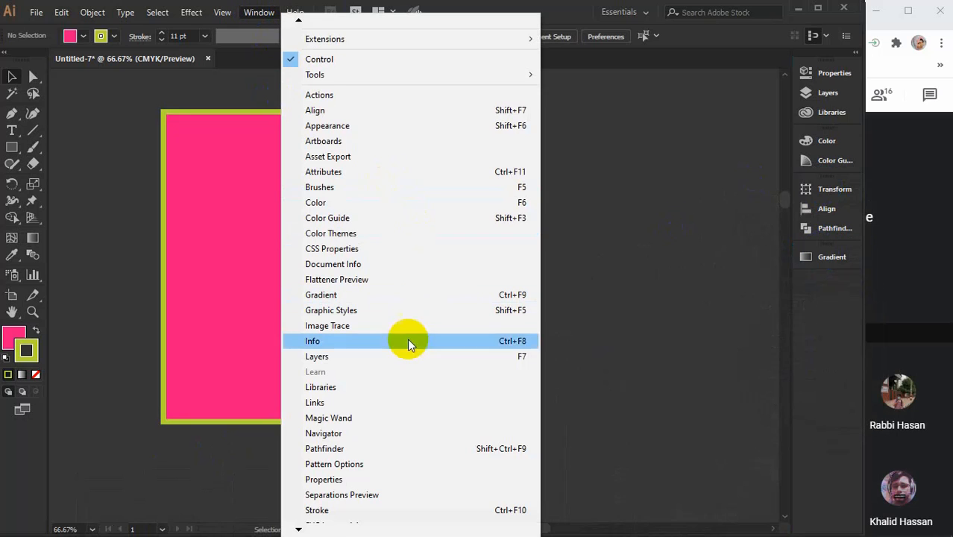
mouse_move(313, 524)
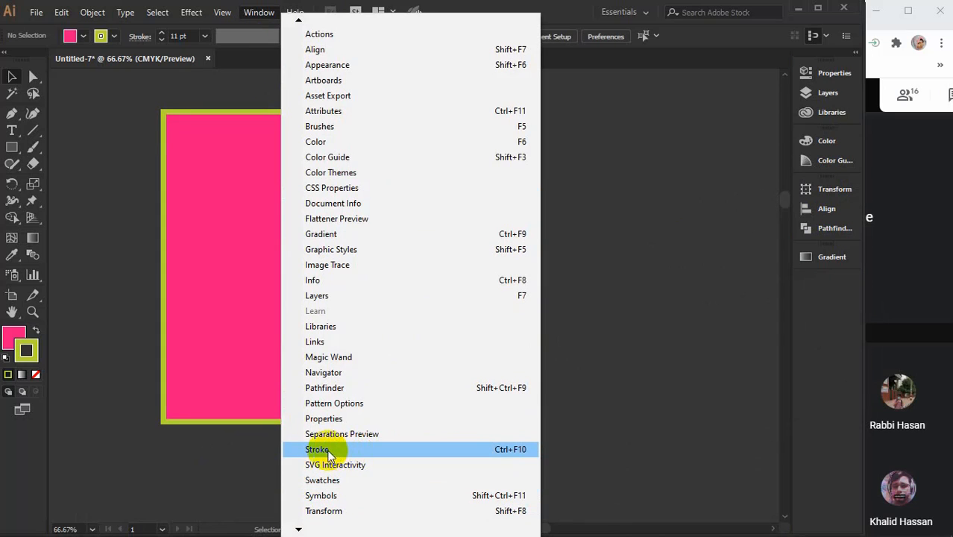
left_click(331, 480)
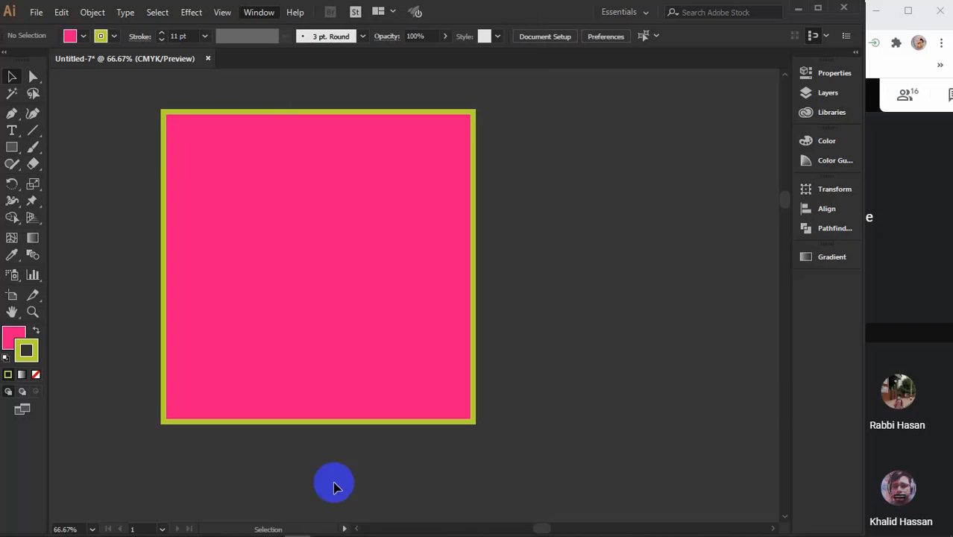
mouse_move(678, 141)
left_mouse_down()
mouse_move(671, 138)
mouse_move(742, 297)
mouse_move(814, 285)
left_mouse_up()
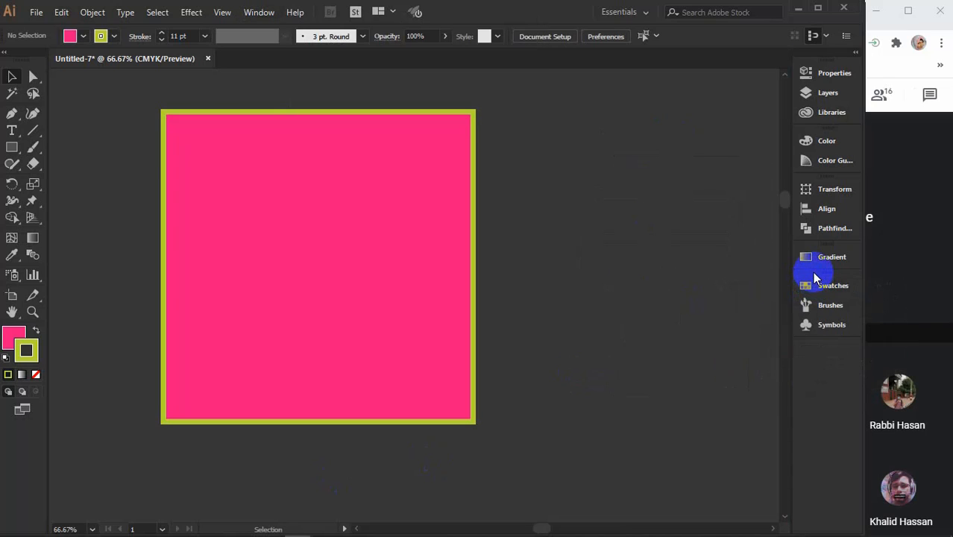
left_click(659, 274)
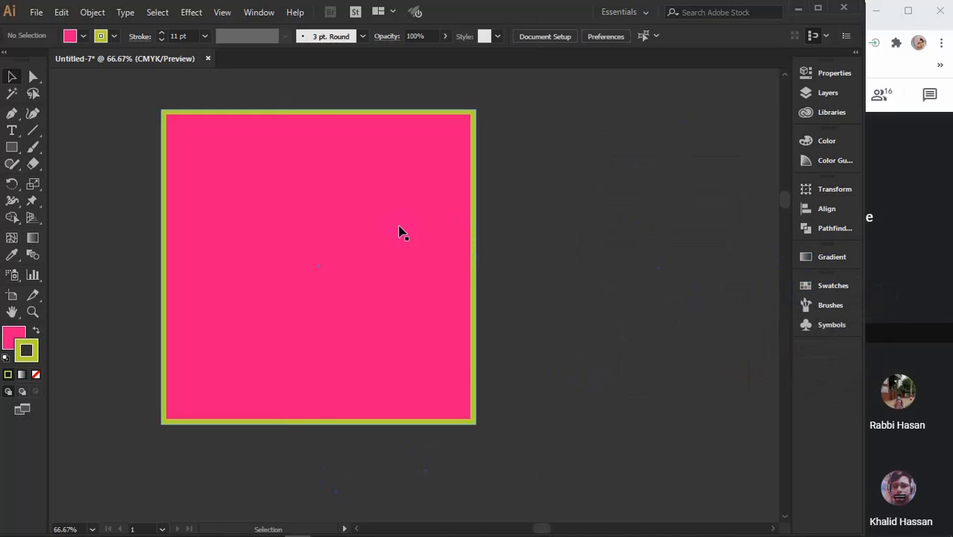
- Select the square and change its fill to dark red from the Color panel's spectrum
left_click(321, 235)
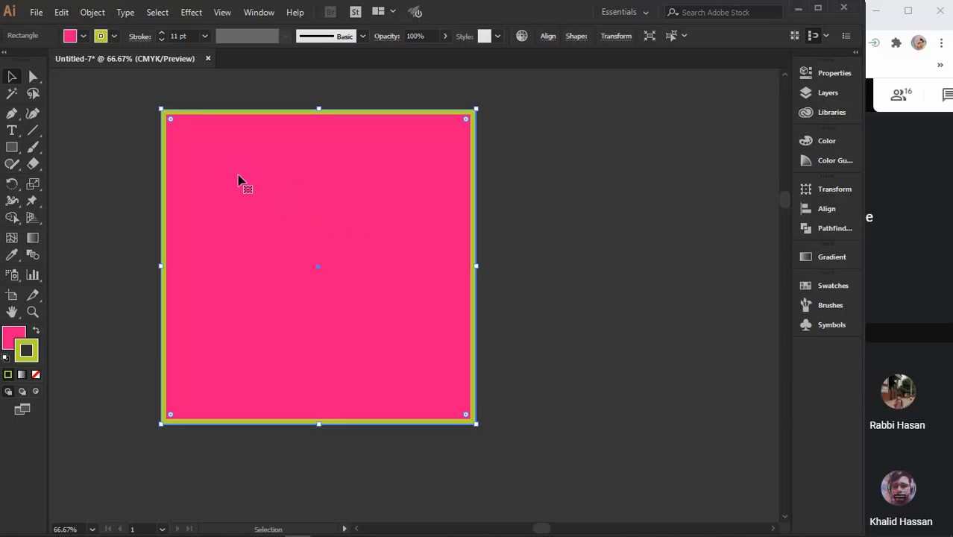
left_click(826, 141)
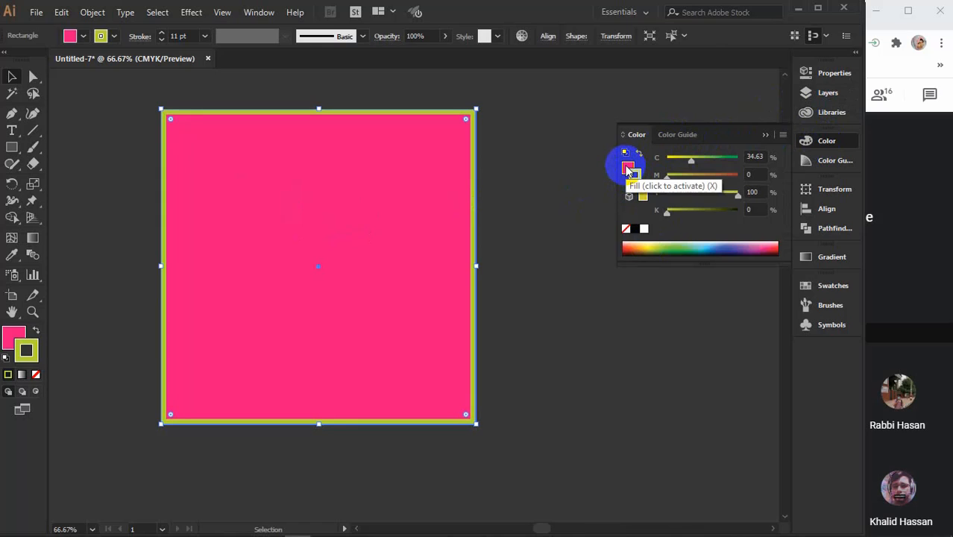
left_click(629, 166)
left_click(636, 175)
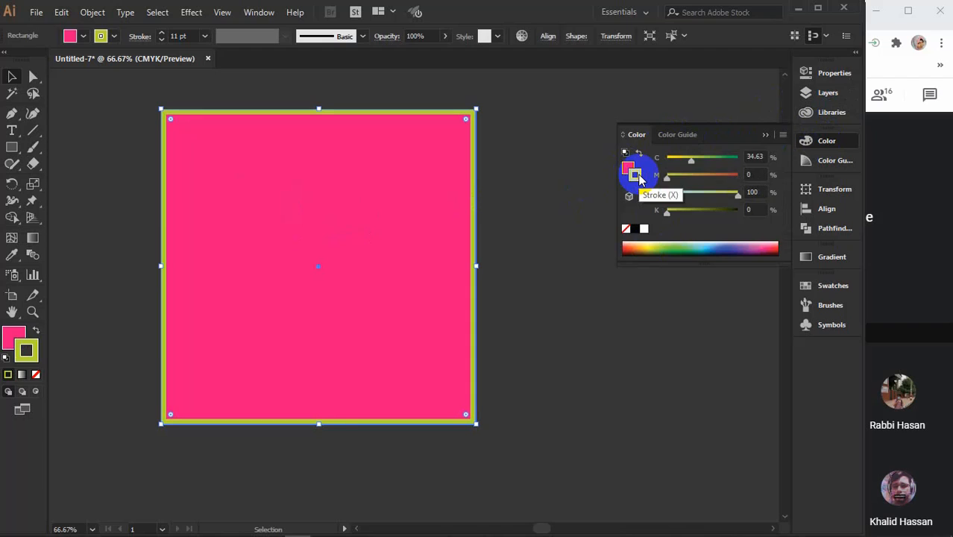
left_click(628, 168)
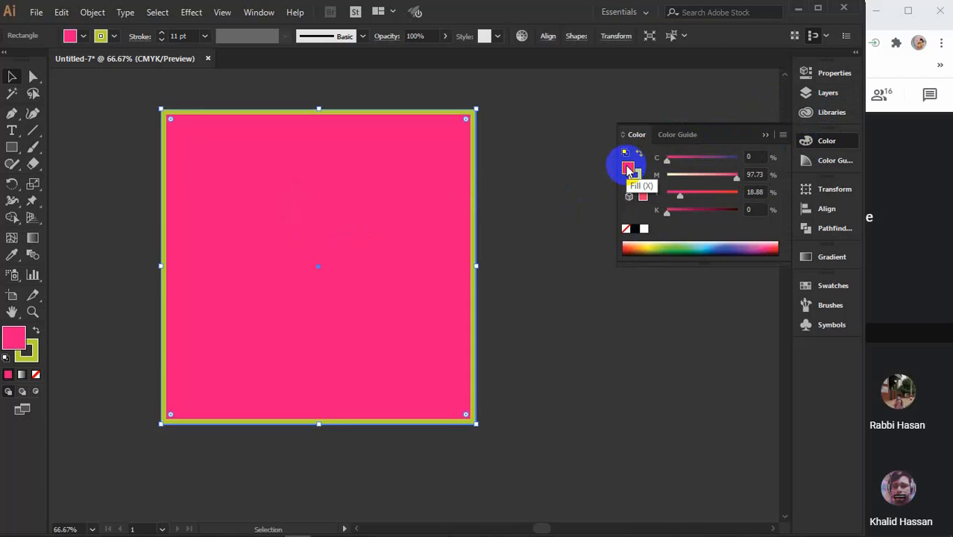
left_click_drag(642, 247, 778, 245)
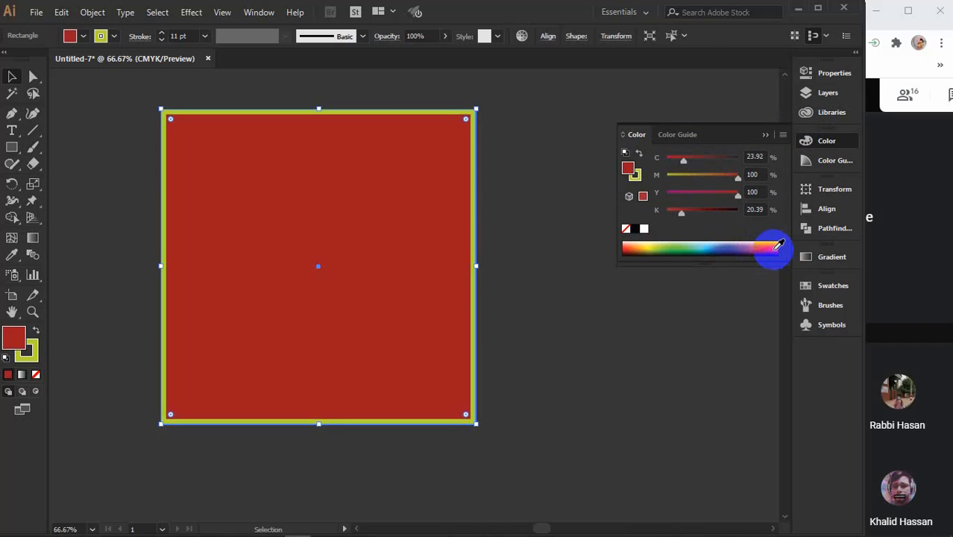
- Examine the C, M, Y and K percentage fields of the square's fill color
left_click(755, 157)
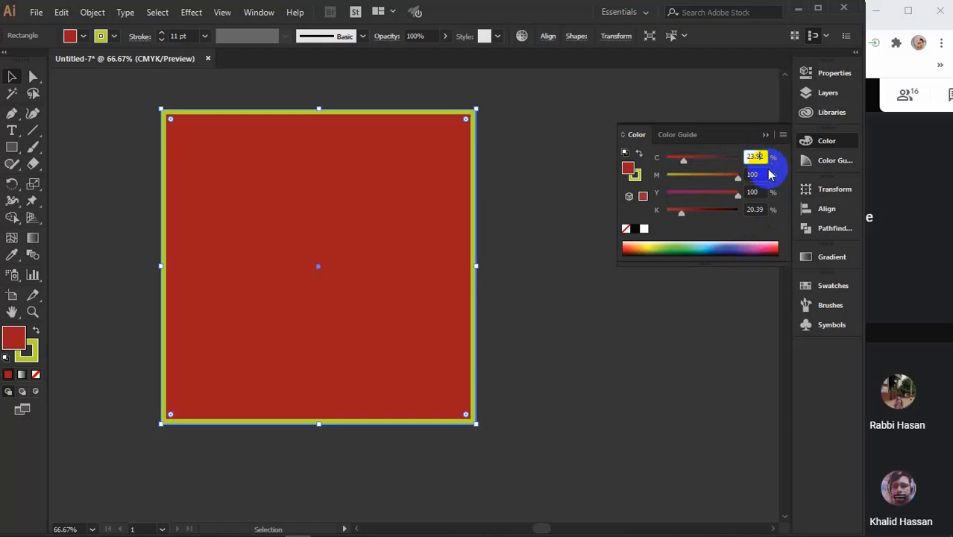
left_click(756, 175)
left_click(754, 192)
left_click(754, 209)
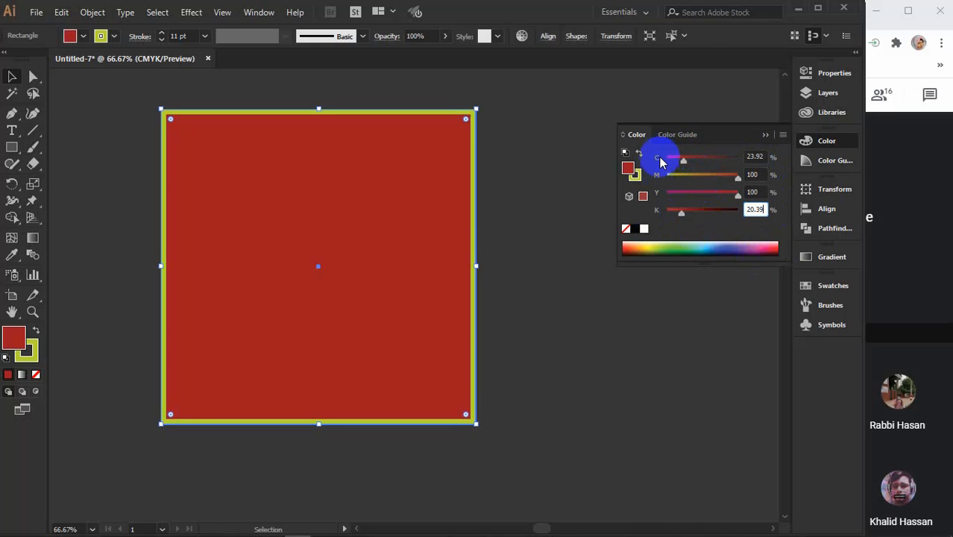
- Switch the Color panel to the RGB model and examine its hex code and R, G, B fields
left_click(783, 136)
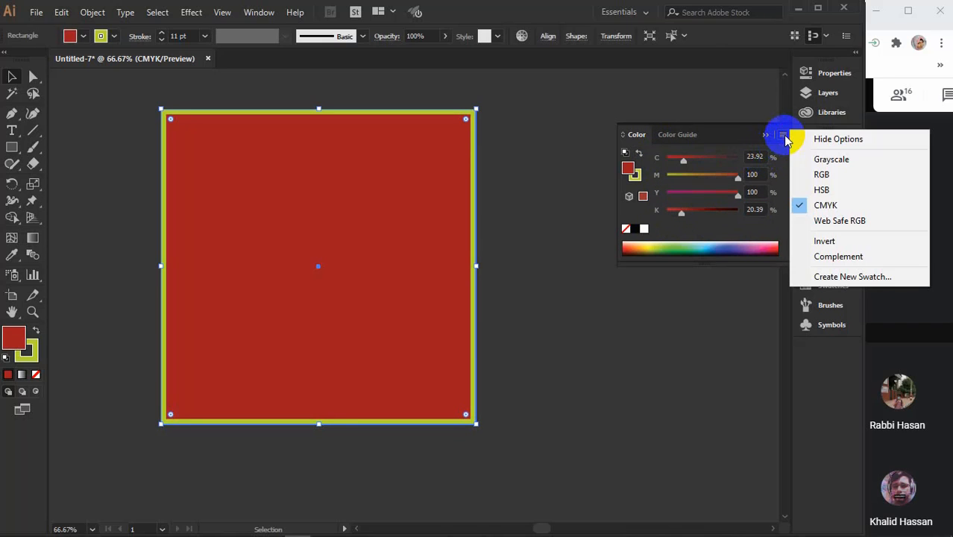
left_click(820, 176)
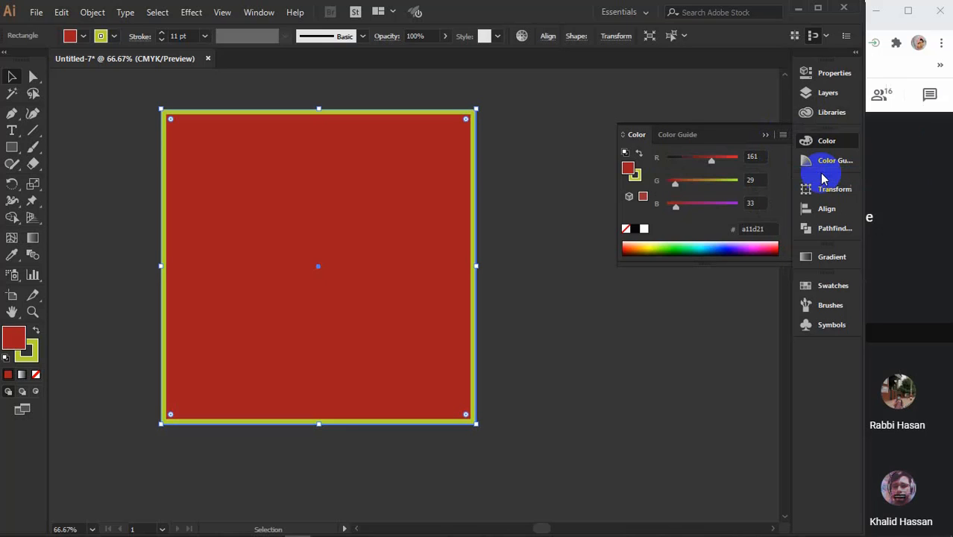
left_click(768, 227)
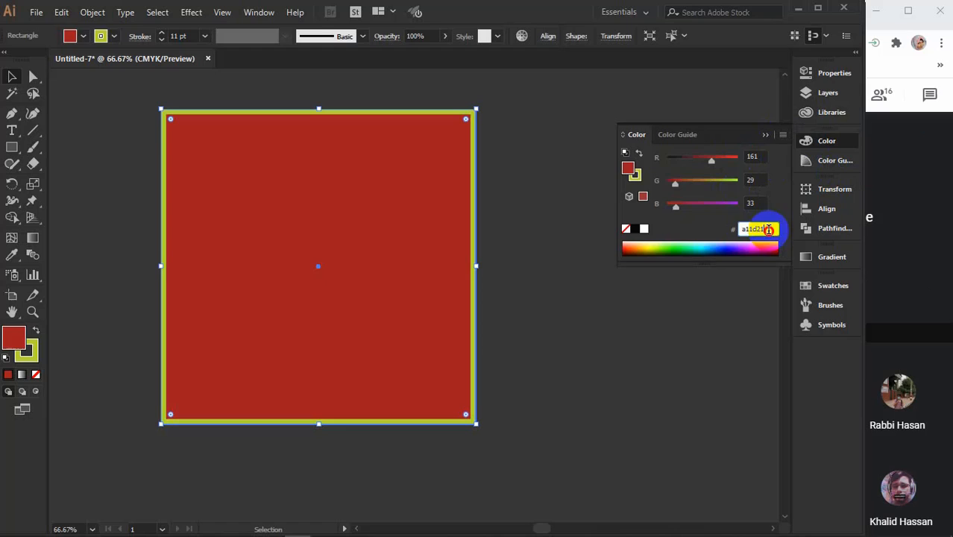
left_click(756, 157)
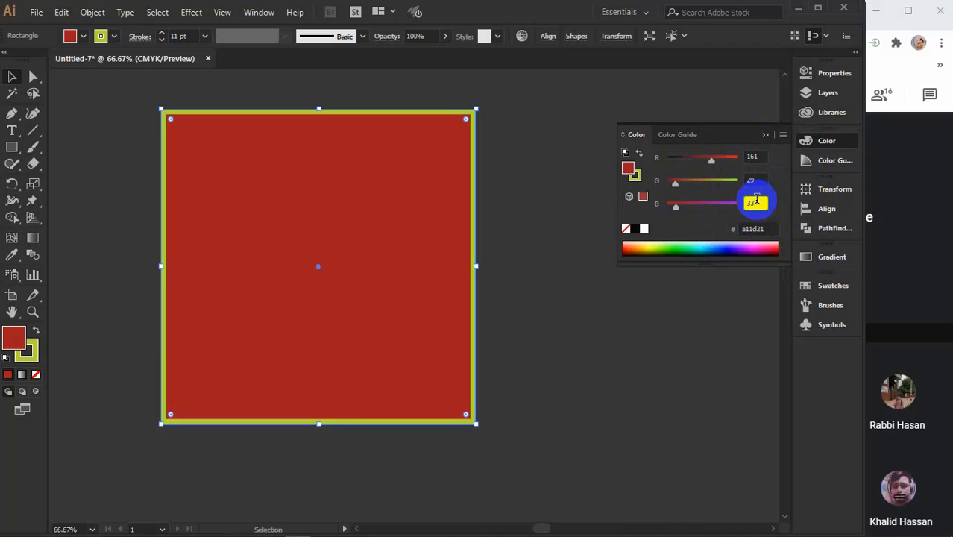
- Switch to the Google Meet window, check the hidden system tray icons, and return to Illustrator
left_click(907, 172)
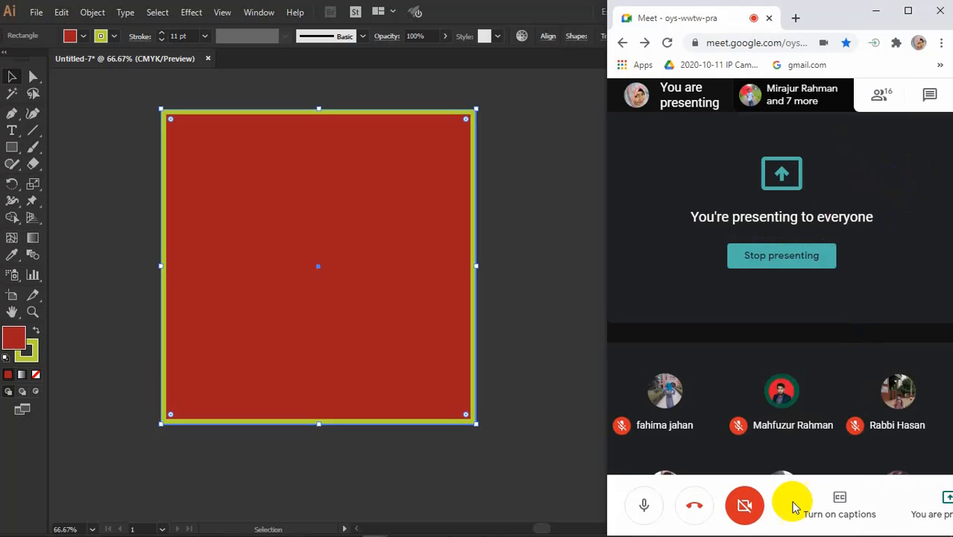
left_click(643, 507)
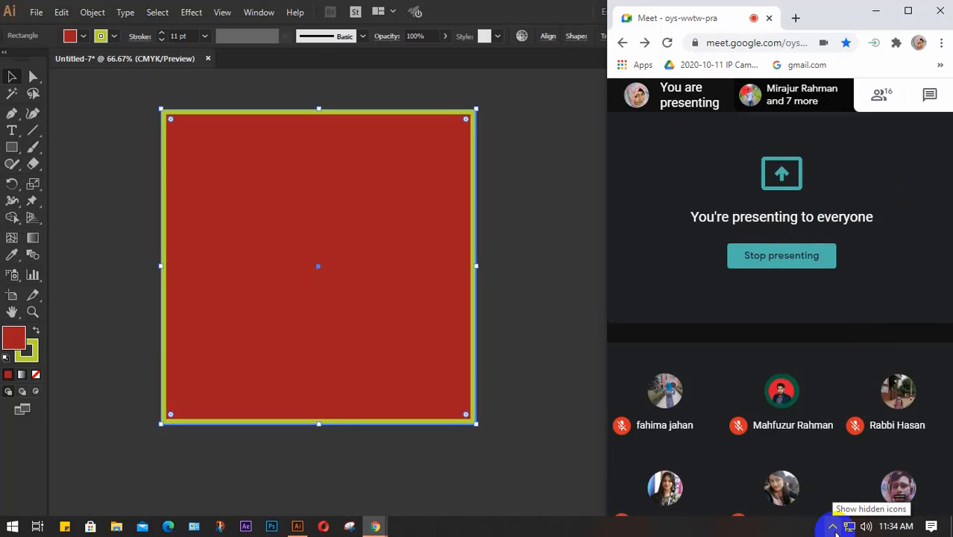
left_click(833, 527)
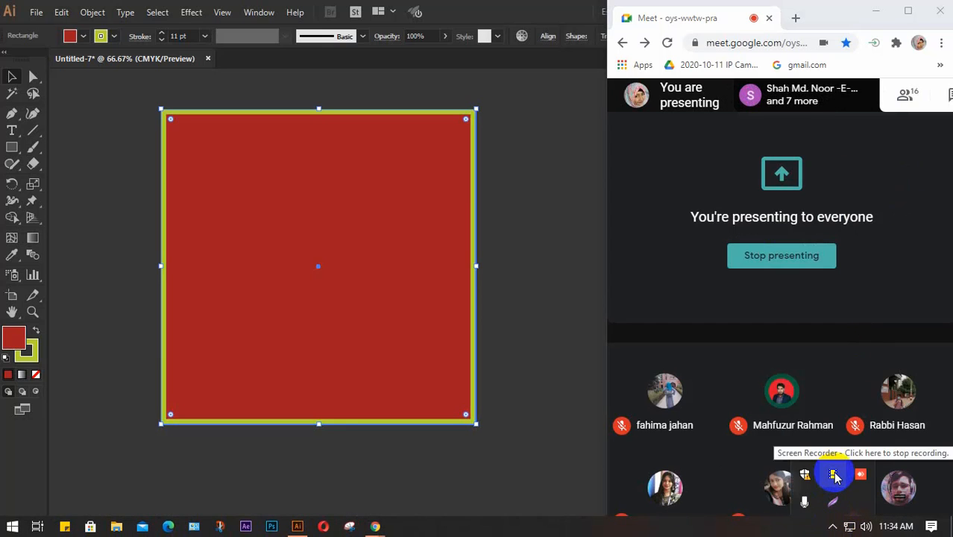
left_click(420, 494)
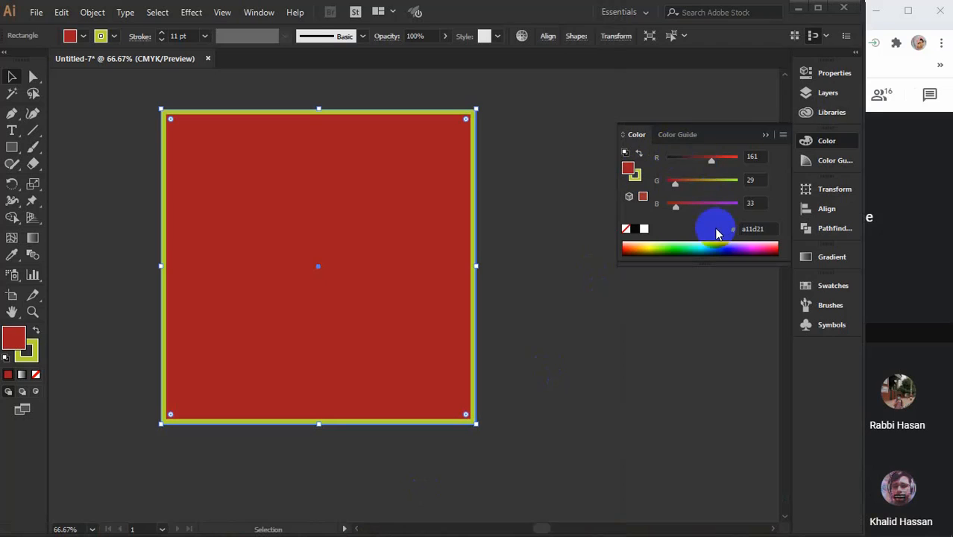
- Highlight the fill's hex code and switch the Color panel back to the CMYK model
left_click_drag(766, 230, 743, 244)
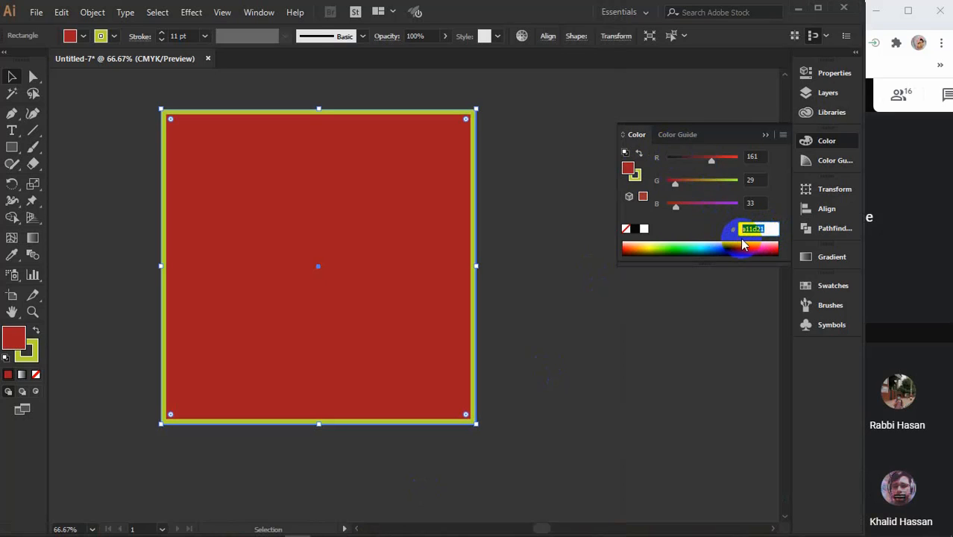
left_click(783, 137)
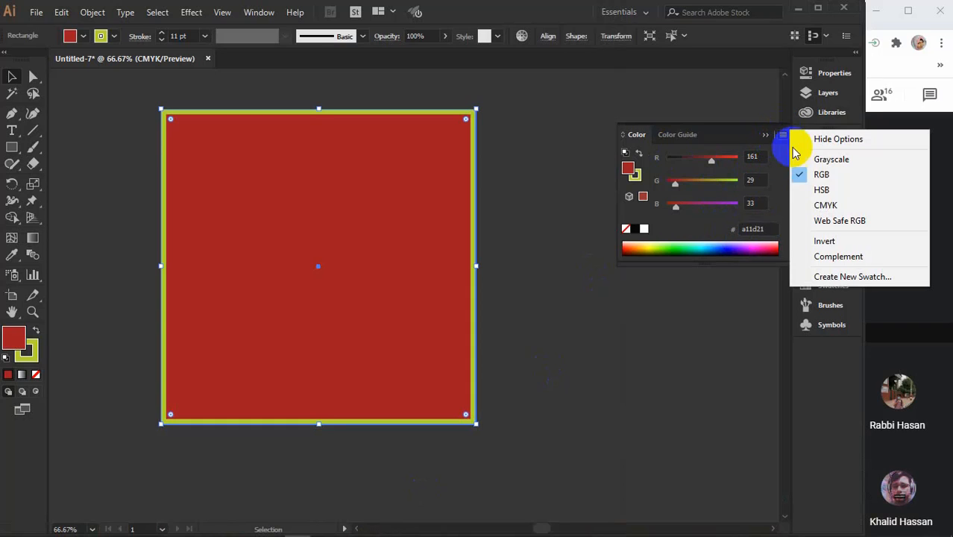
left_click(840, 206)
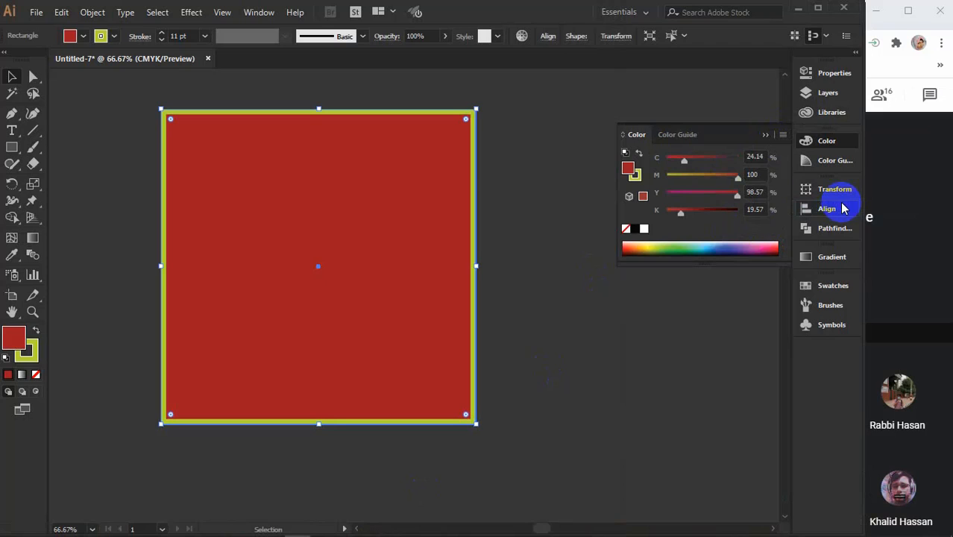
- Change the square's stroke to dark blue from the color spectrum and collapse the Color panel
left_click(637, 177)
mouse_move(658, 248)
left_mouse_down()
mouse_move(637, 251)
mouse_move(771, 245)
mouse_move(736, 246)
left_mouse_up()
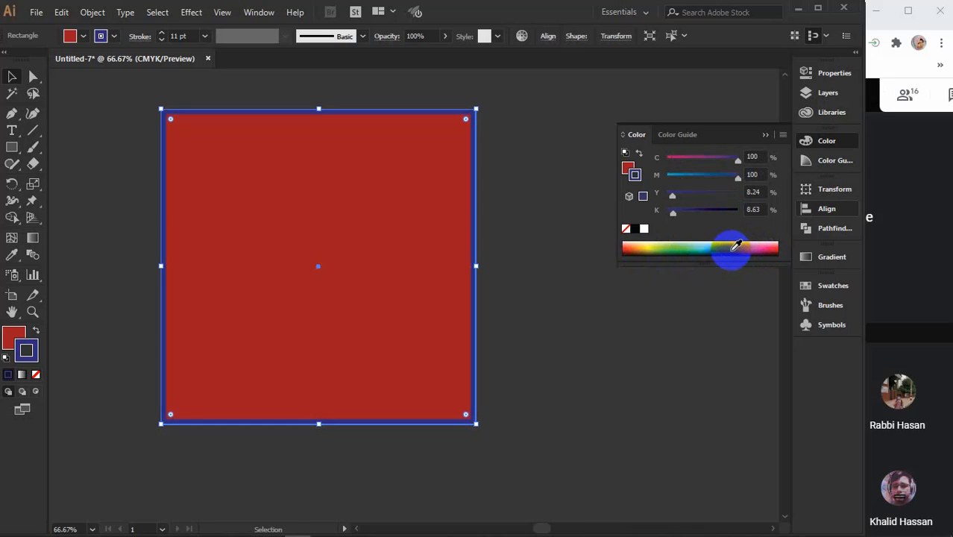
left_click(764, 135)
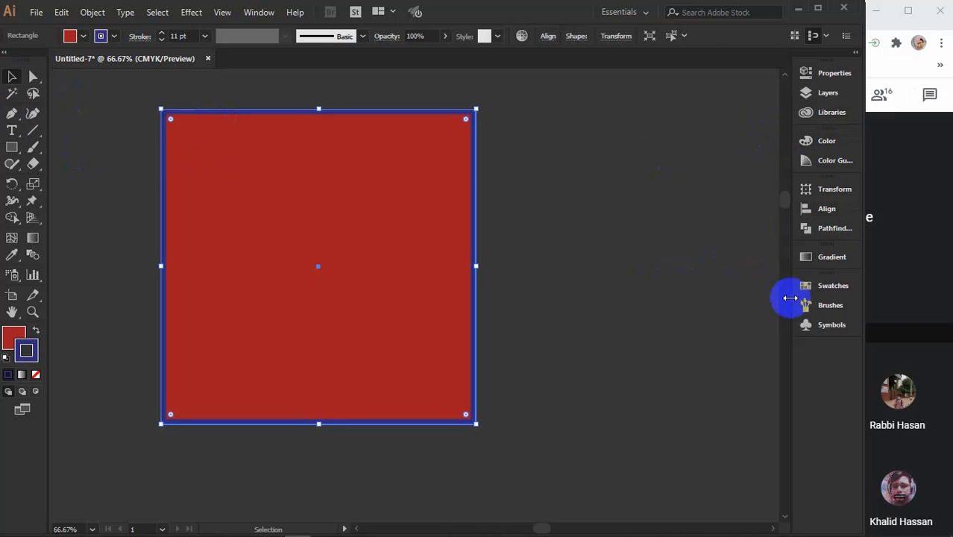
- Open the Swatches panel, enlarge it to show all swatches, and try several stroke colors, ending with yellow
left_click(829, 289)
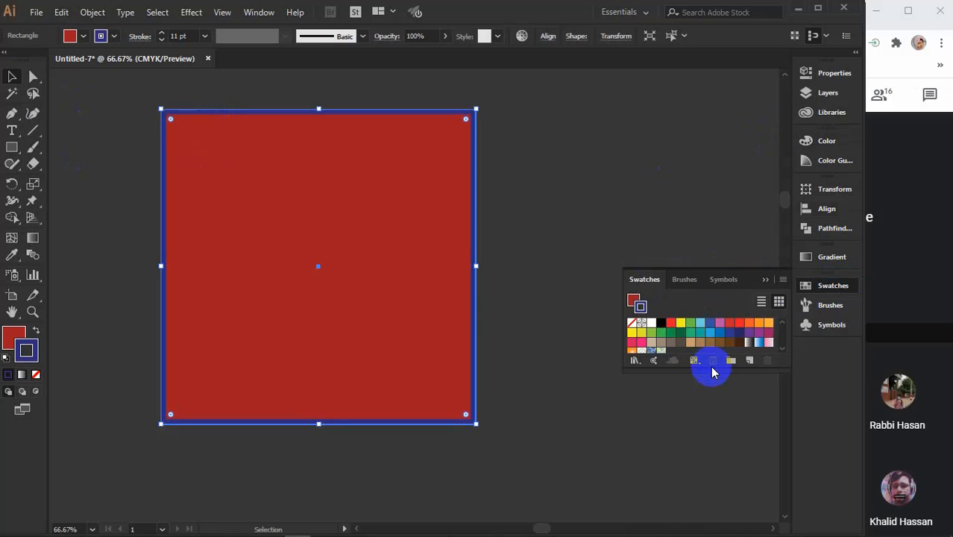
left_click_drag(710, 365, 707, 420)
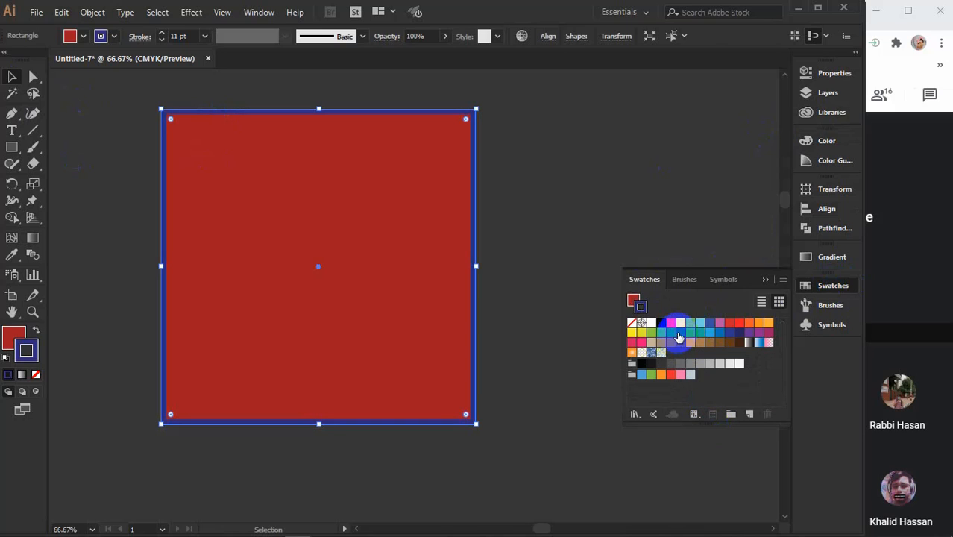
left_click(698, 328)
left_click(729, 331)
left_click(748, 332)
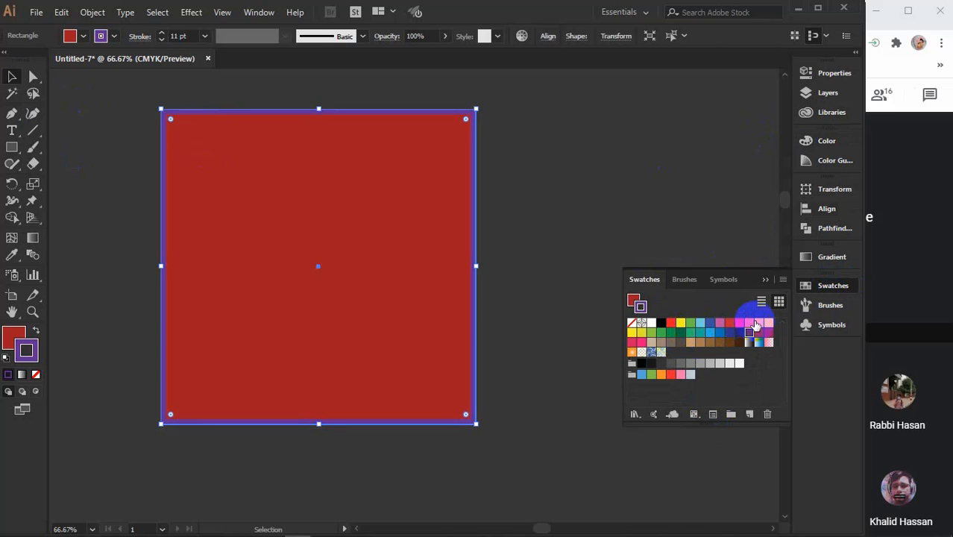
left_click(751, 323)
left_click(676, 322)
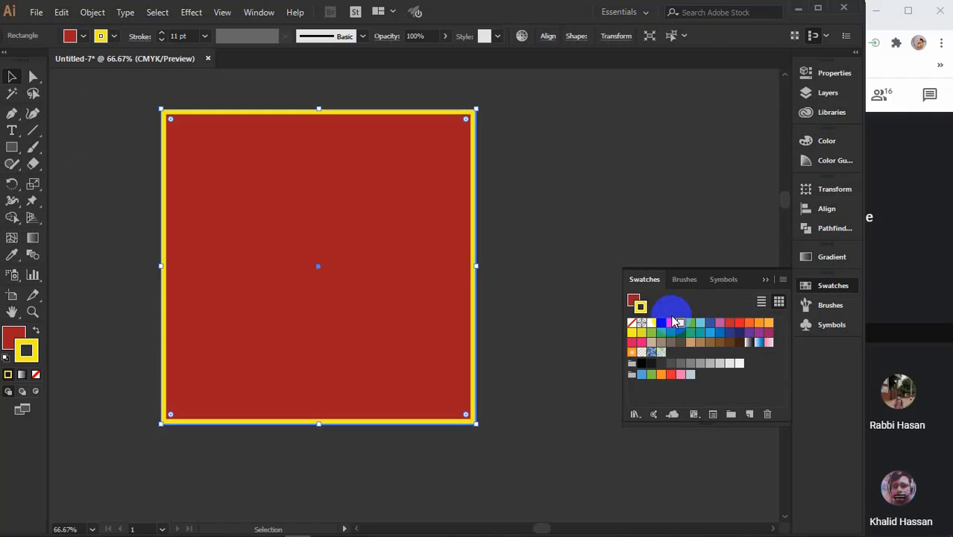
- Make the fill active and try several swatches on the square, ending with the tan R=198 G=156 B=109
left_click(633, 300)
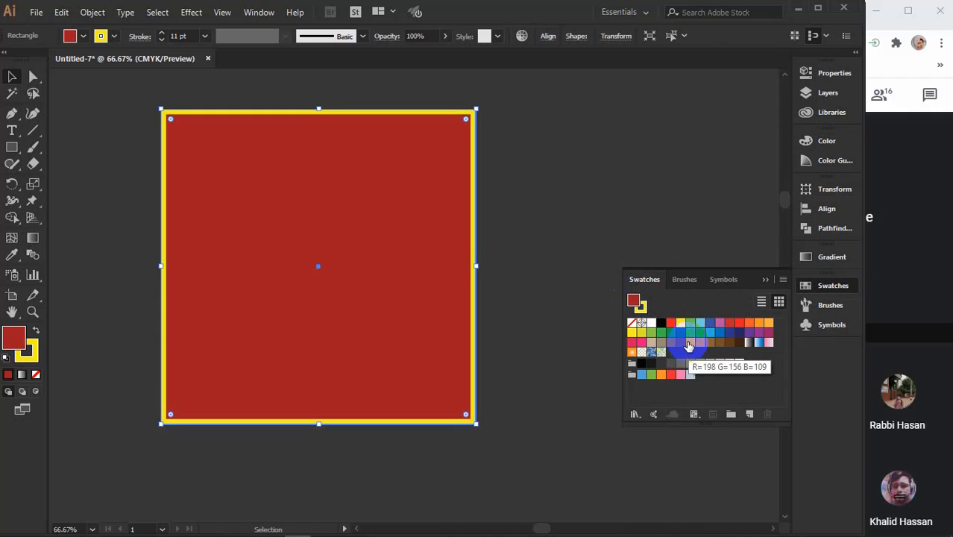
left_click(688, 344)
left_click(700, 323)
left_click(738, 333)
left_click(720, 341)
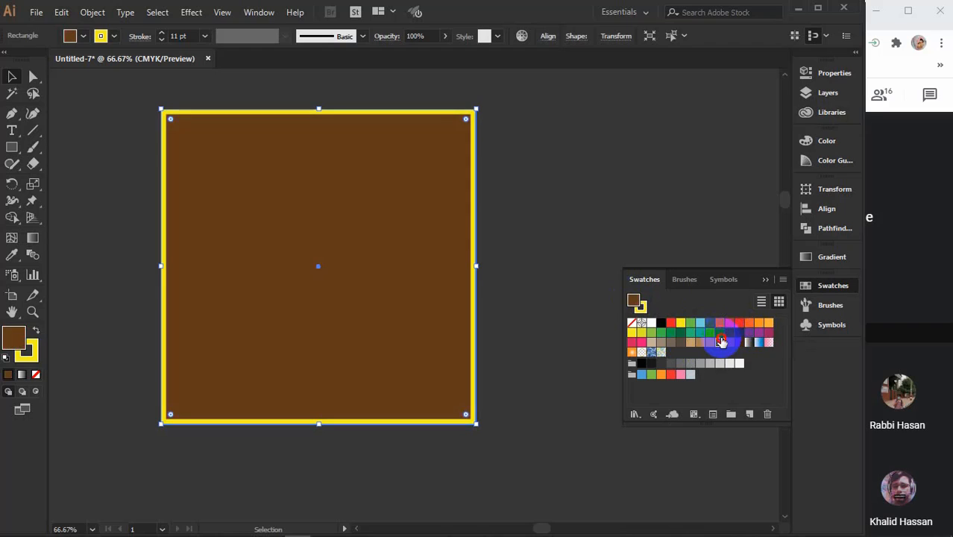
left_click(708, 341)
left_click(699, 342)
left_click(690, 342)
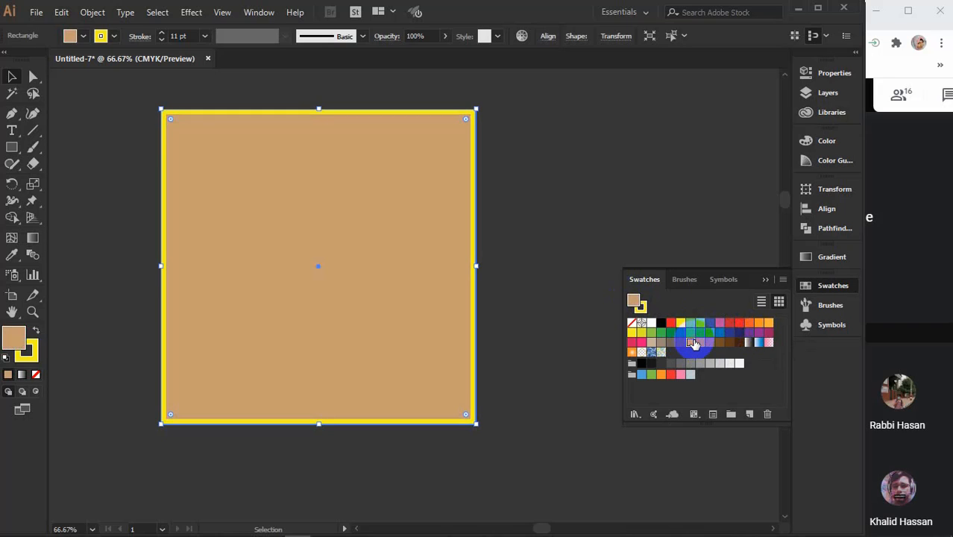
- Fill the square with the light tan swatch and collapse the Swatches panel
left_click(650, 342)
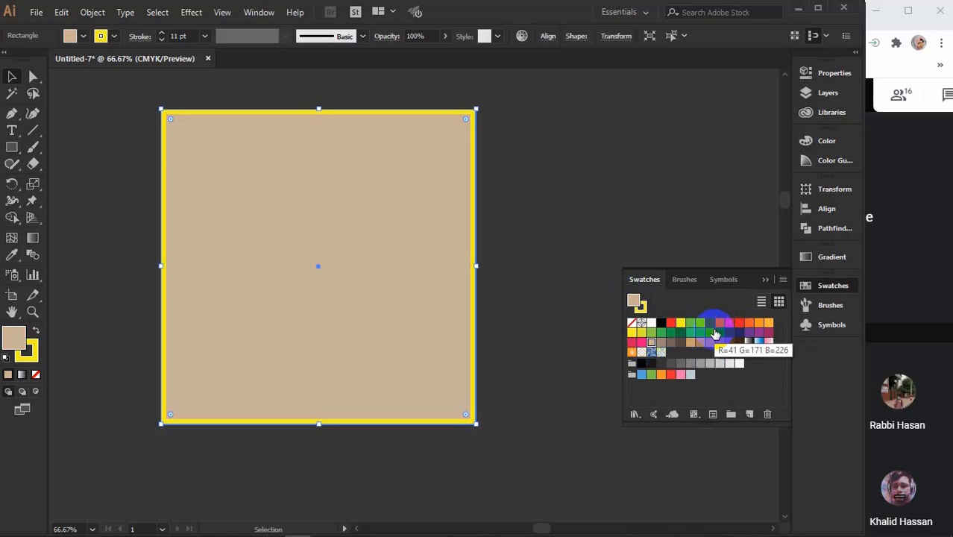
left_click(765, 279)
- Review the square's stroke options in the Properties panel, including weight, cap, corner and alignment
left_click(831, 73)
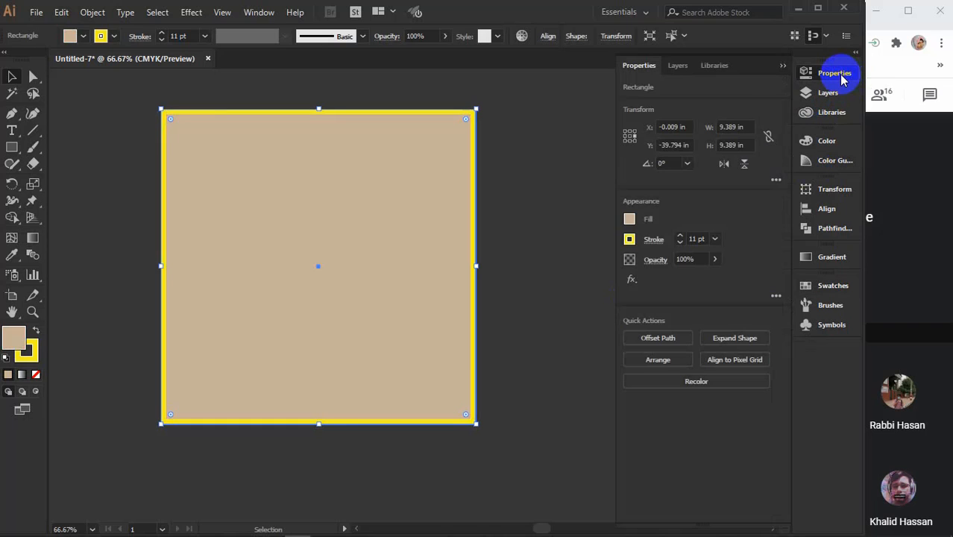
left_click(654, 240)
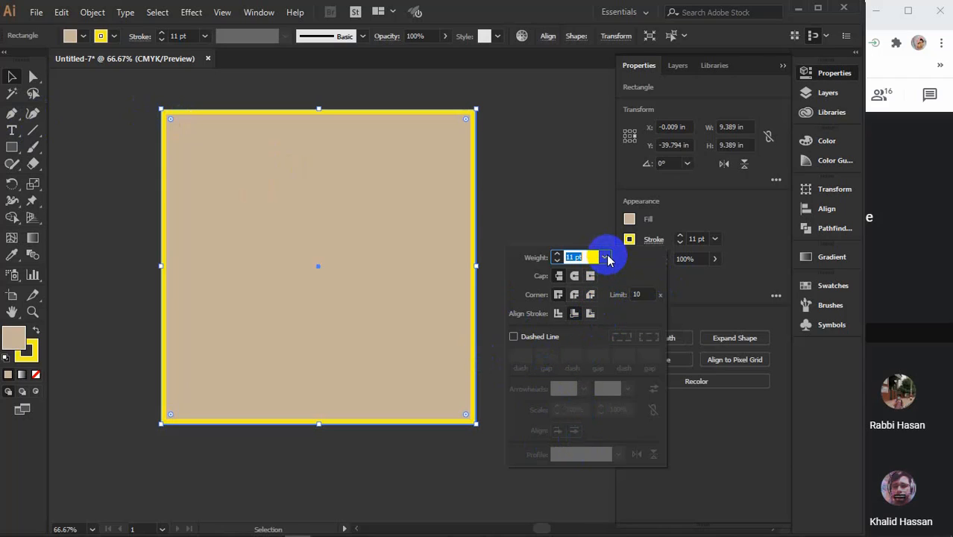
left_click(653, 242)
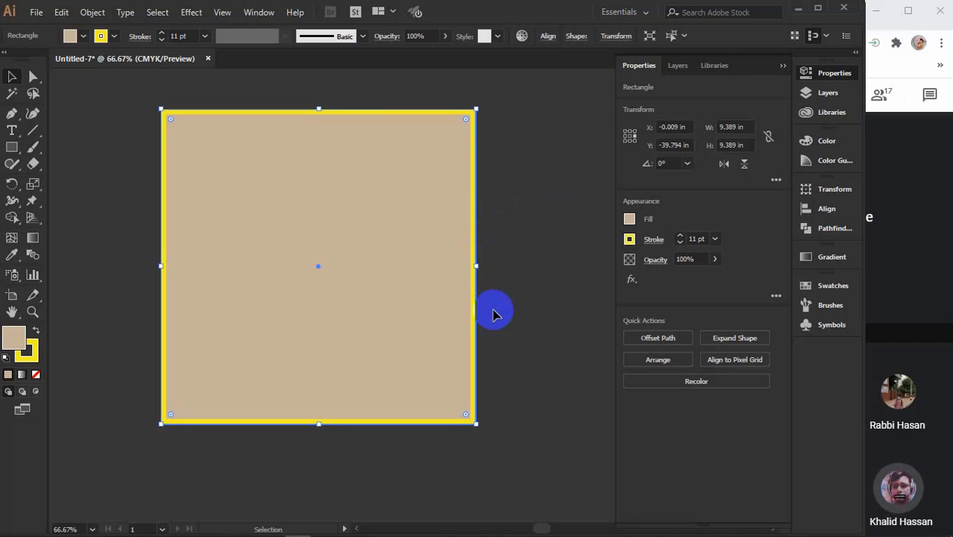
- Collapse the Properties panel and delete the square from the canvas
left_click(526, 299)
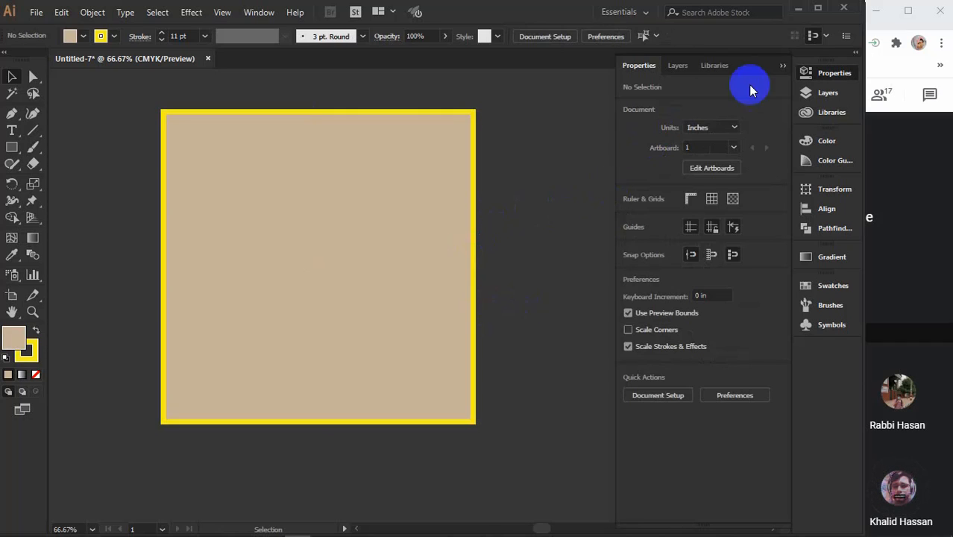
left_click(782, 67)
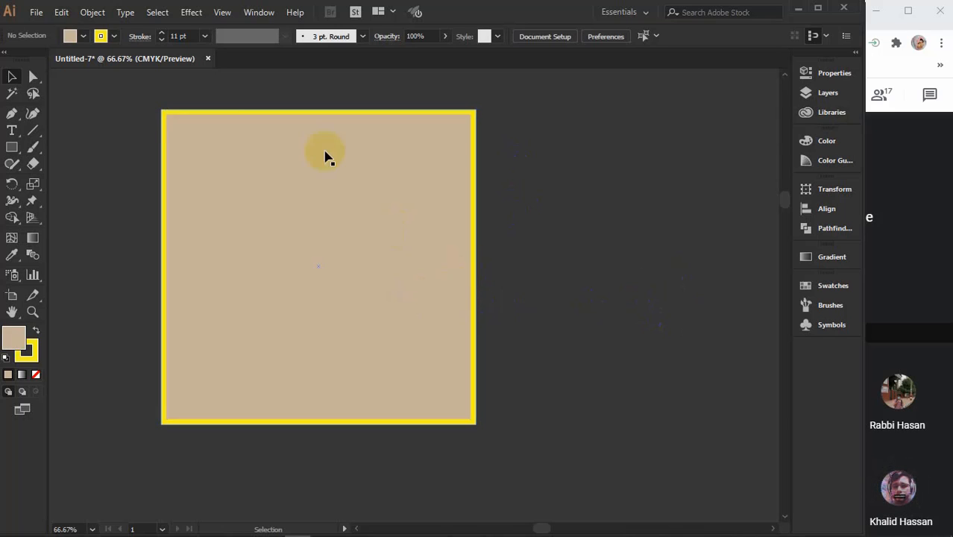
left_click_drag(131, 105, 541, 440)
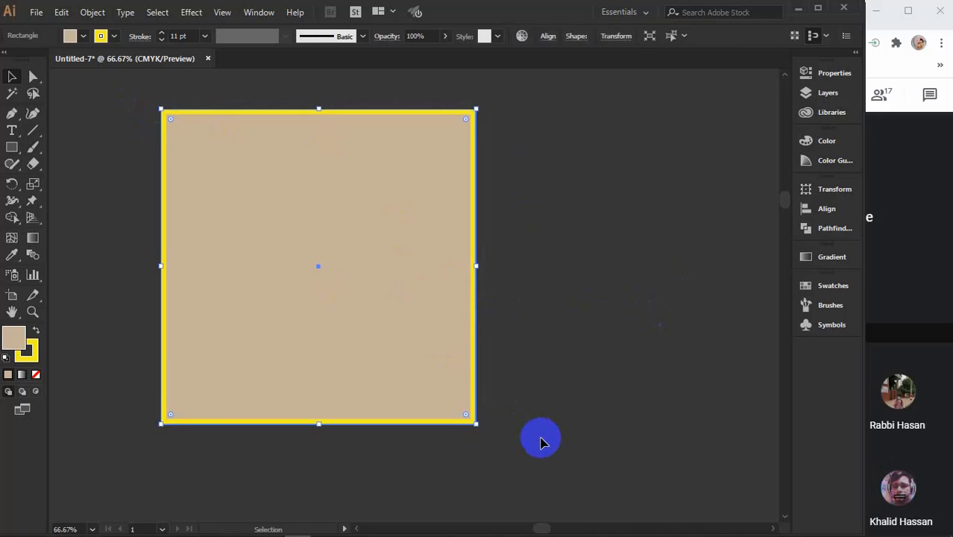
key("Delete")
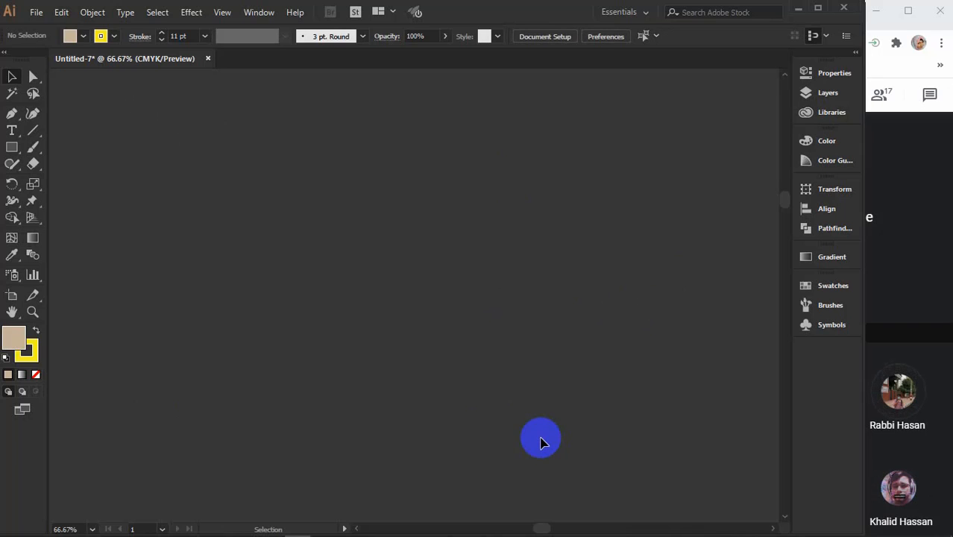
left_click(253, 13)
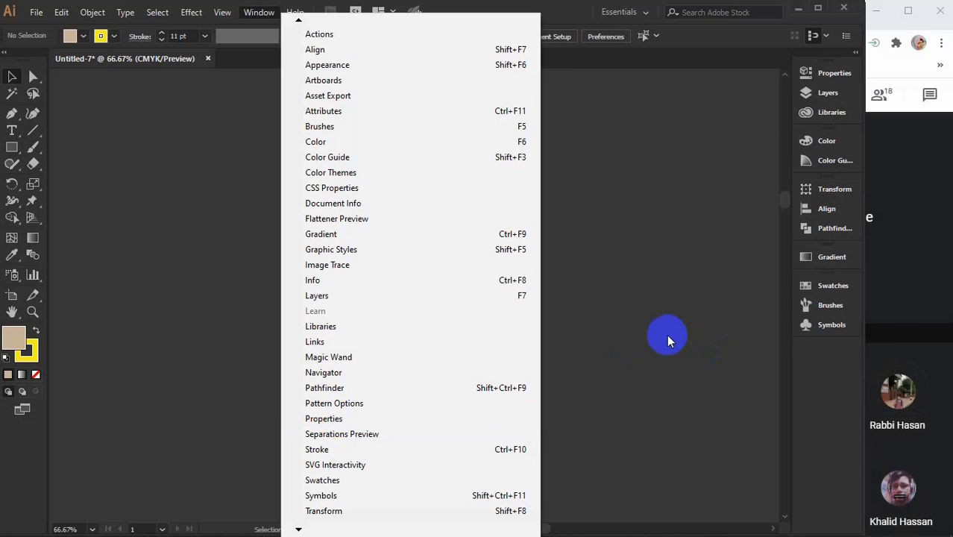
left_click(667, 341)
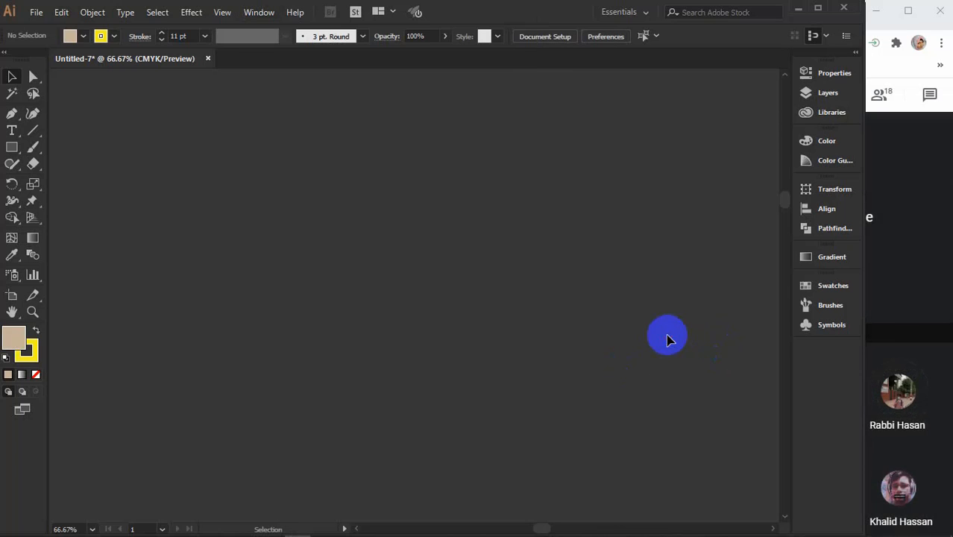
left_click(64, 14)
mouse_move(131, 457)
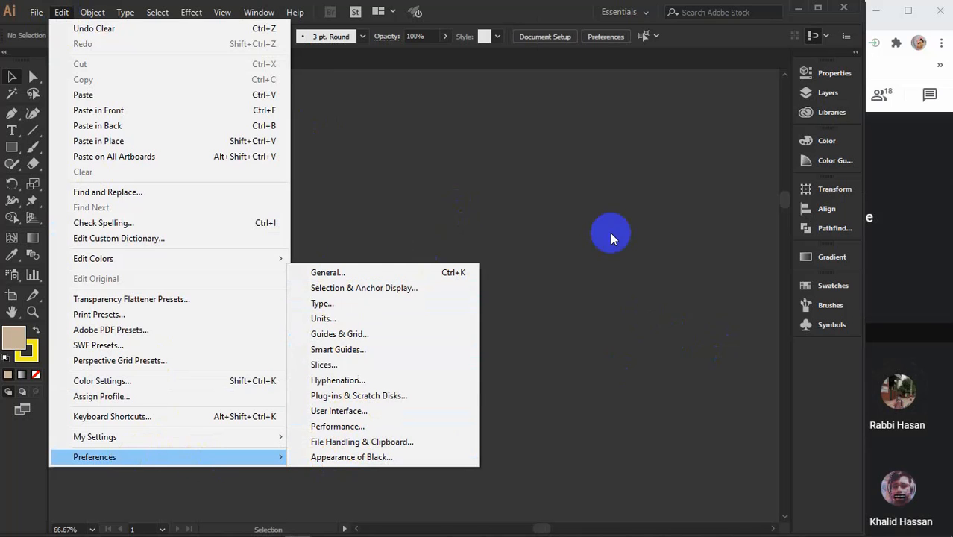
left_click(609, 233)
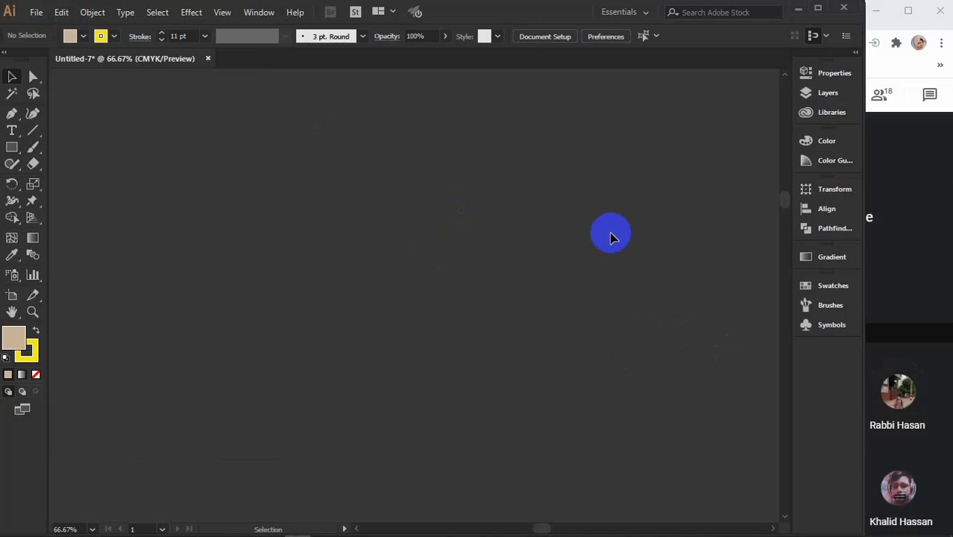
- Switch to the Google Meet window, maximize it and enlarge the participant's shared screen
left_click(796, 9)
left_click(918, 13)
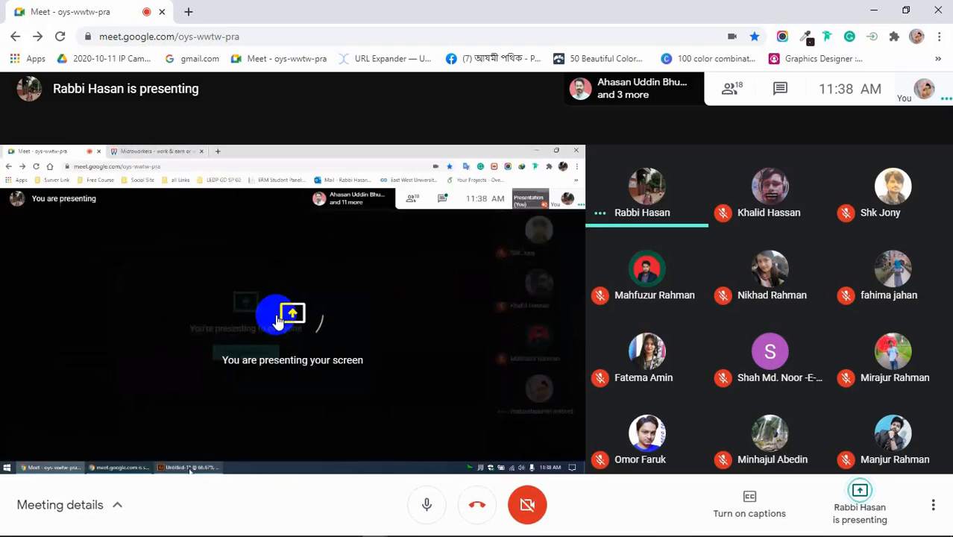
mouse_move(273, 322)
left_click(263, 306)
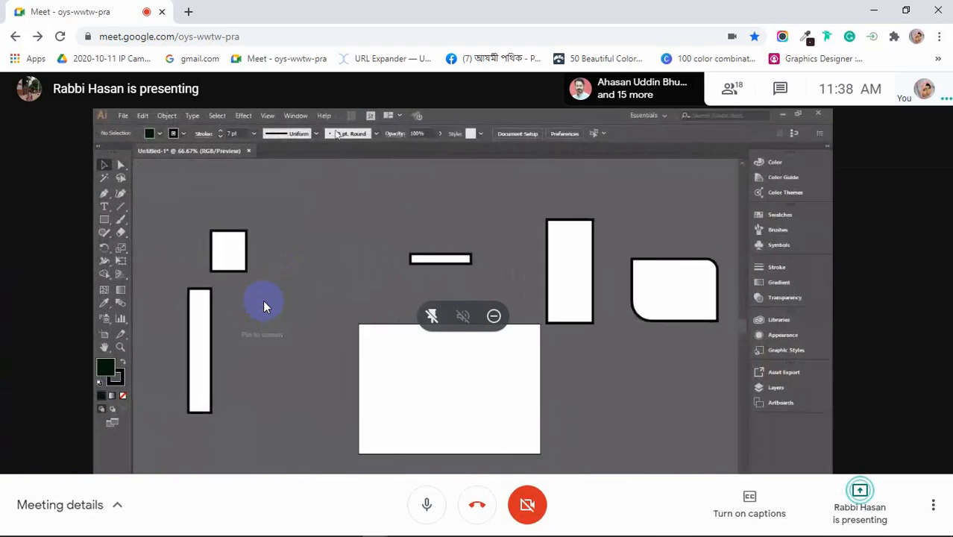
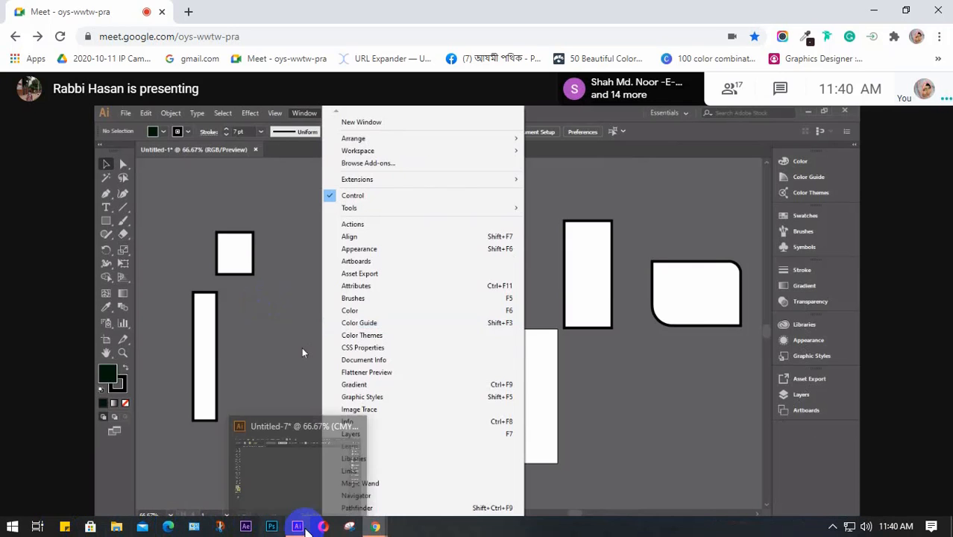
left_click(301, 527)
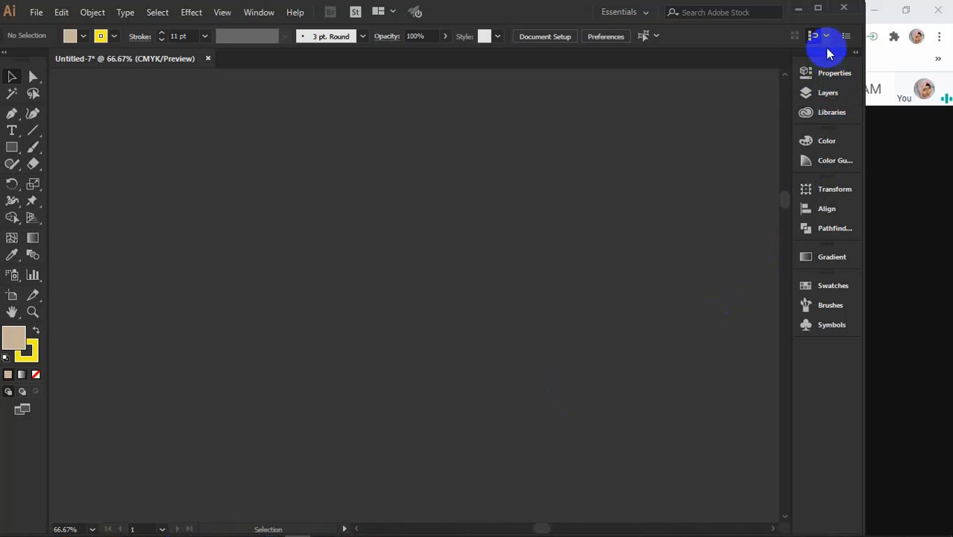
left_click(798, 9)
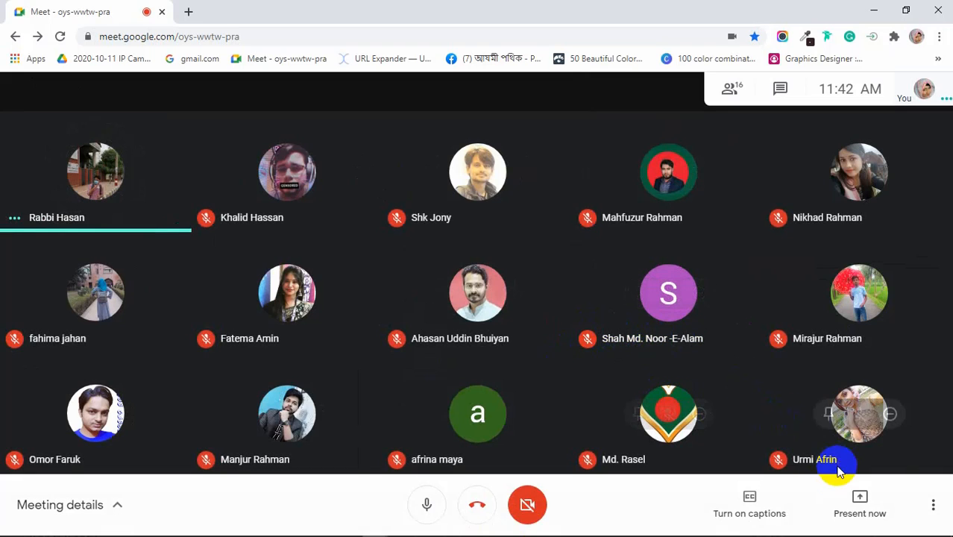
- Present the entire screen in the Google Meet call, hide the sharing notice and restore the browser window to its smaller size
left_click(850, 515)
left_click(860, 396)
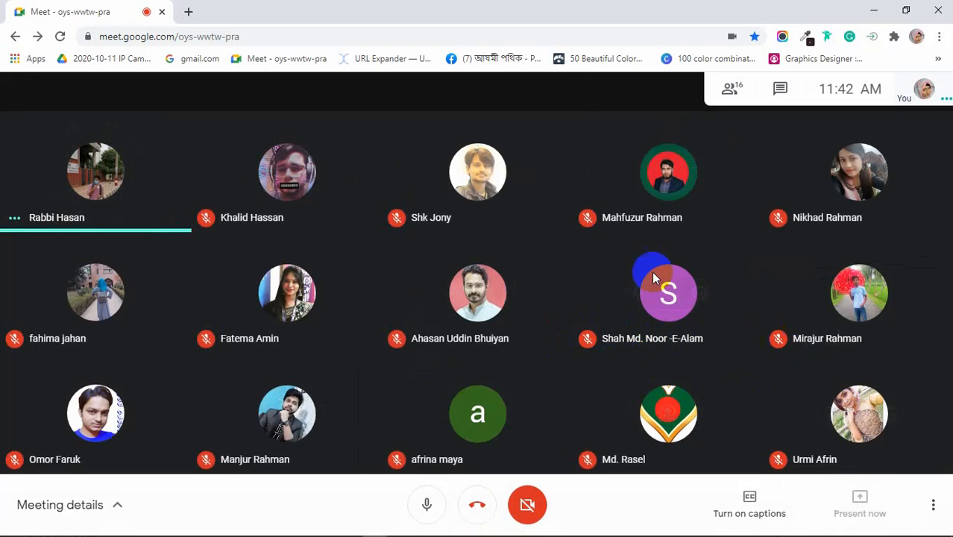
left_click(508, 235)
left_click(598, 338)
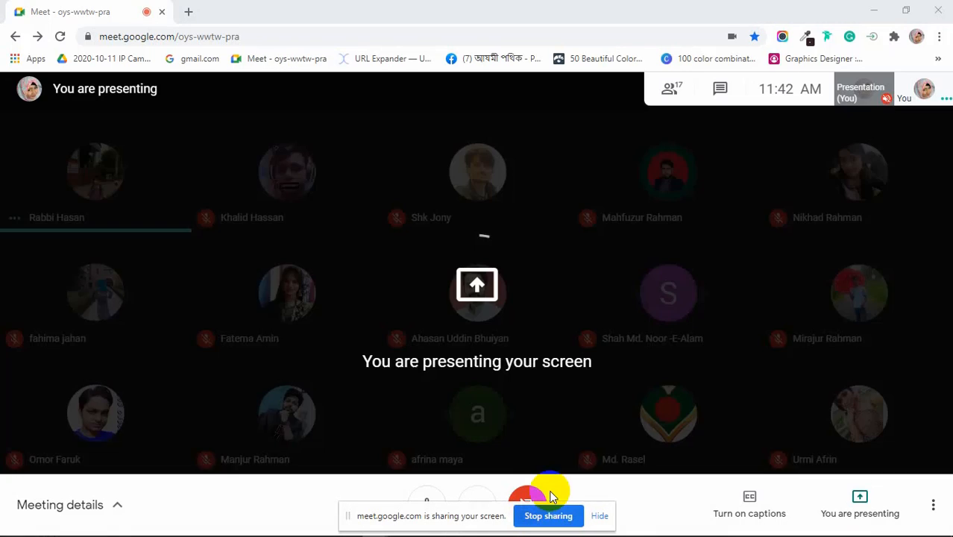
left_click(601, 515)
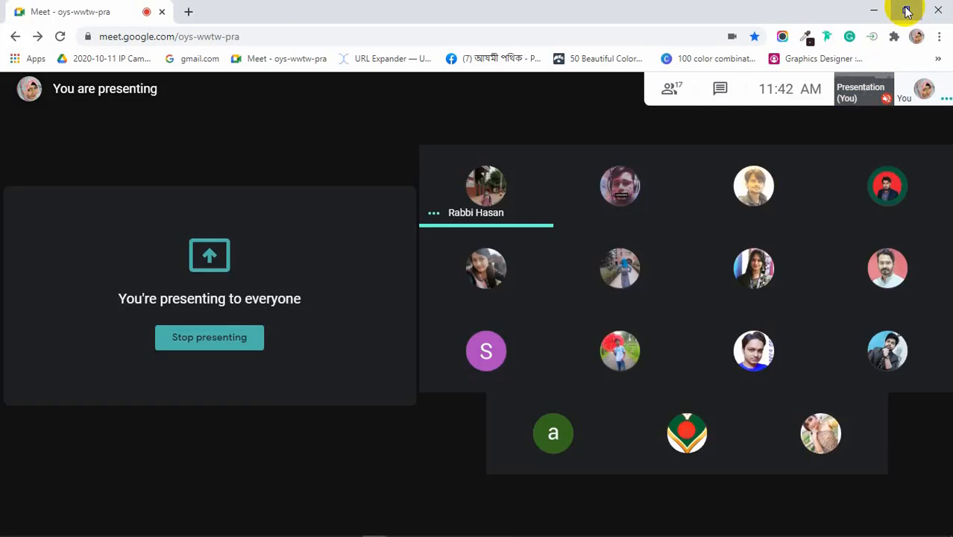
left_click(906, 11)
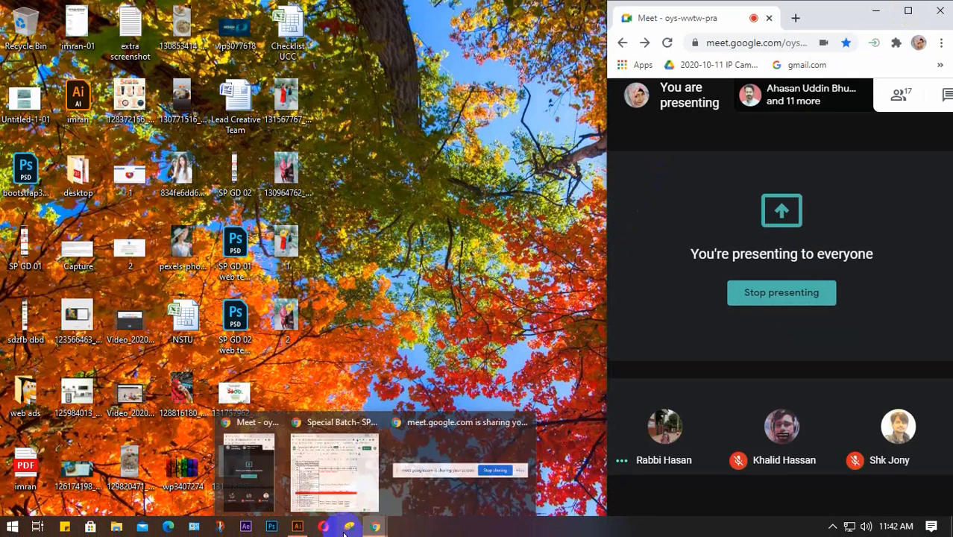
- Switch to Illustrator and hide the Control bar
left_click(298, 526)
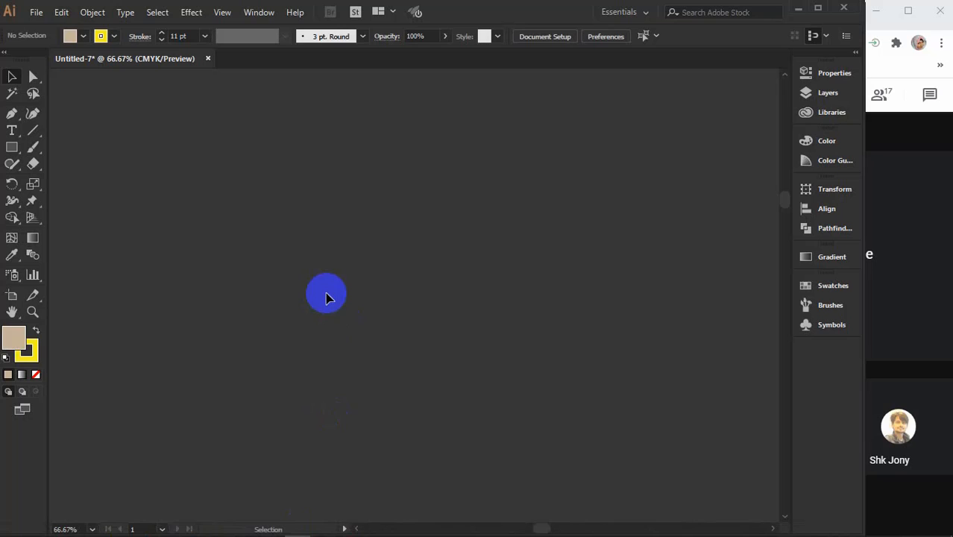
left_click(254, 12)
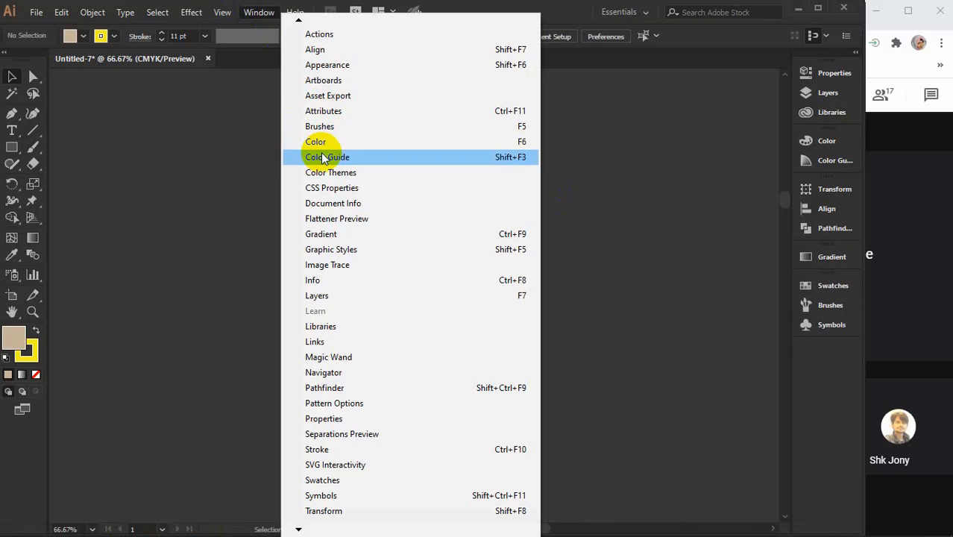
left_click(299, 21)
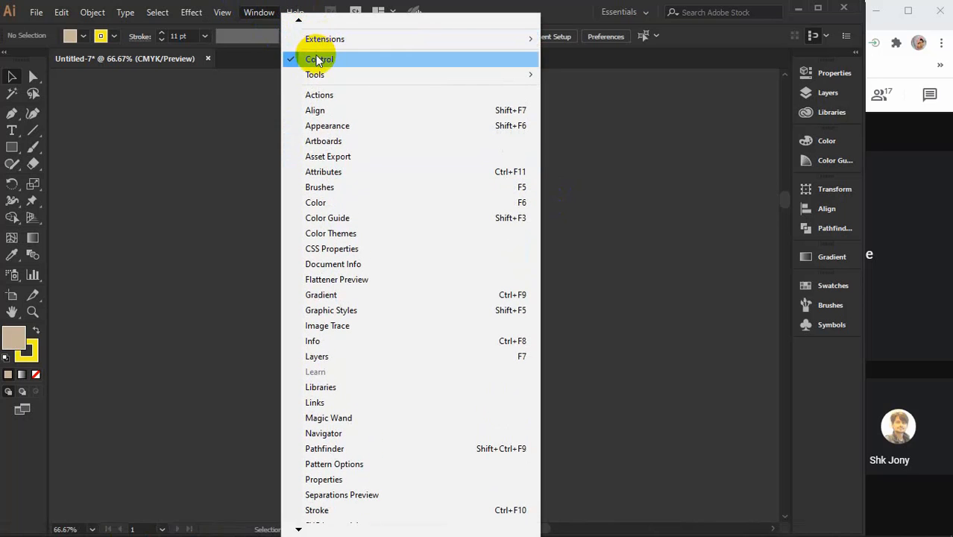
left_click(324, 58)
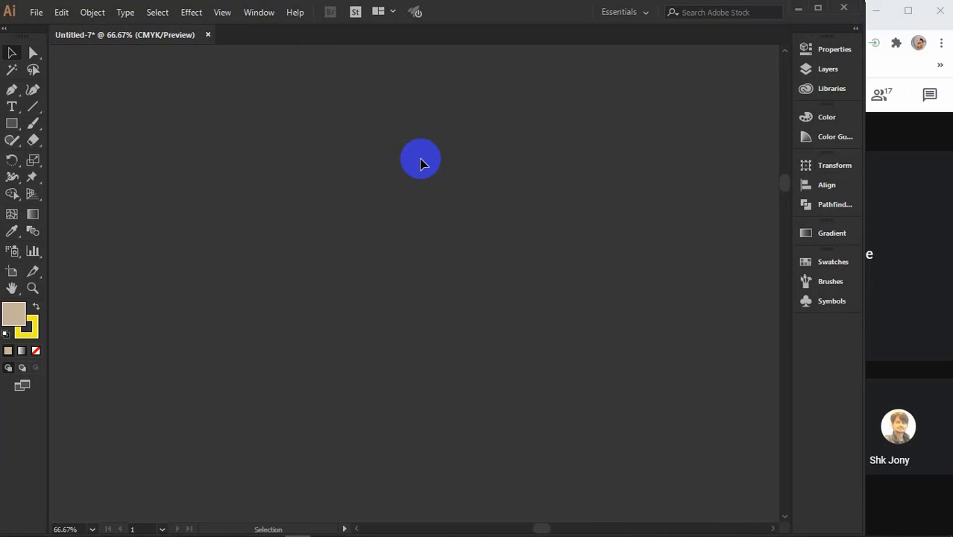
- Draw a square on the empty canvas with the Rectangle tool and set its fill to orange #ff8500
left_click(12, 124)
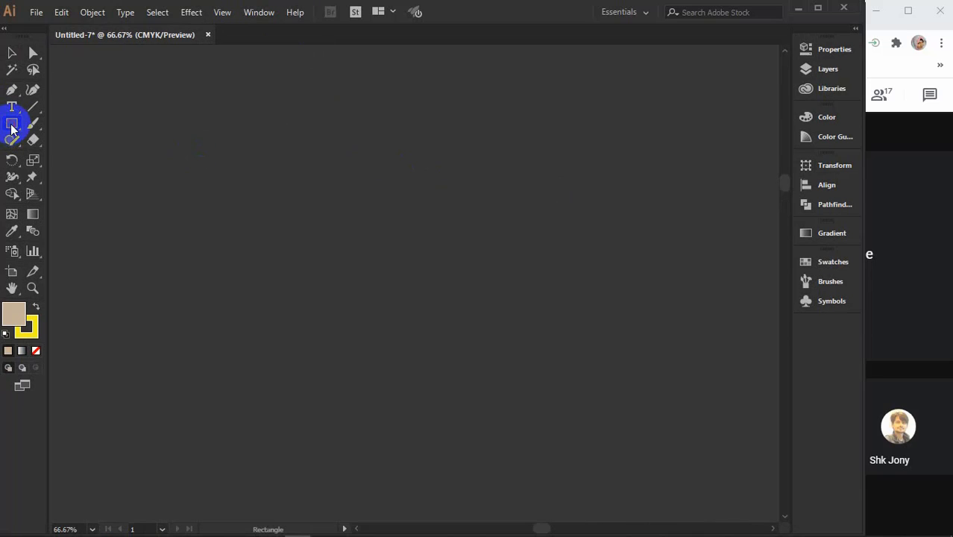
mouse_move(220, 173)
left_mouse_down()
mouse_move(321, 260)
mouse_move(367, 317)
left_mouse_up()
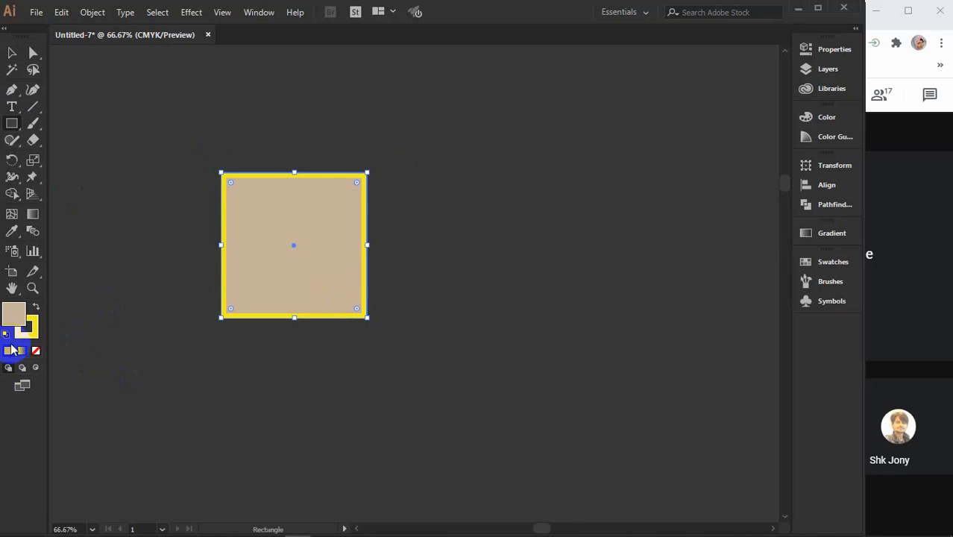
left_click(16, 320)
left_click(15, 320)
left_click(627, 252)
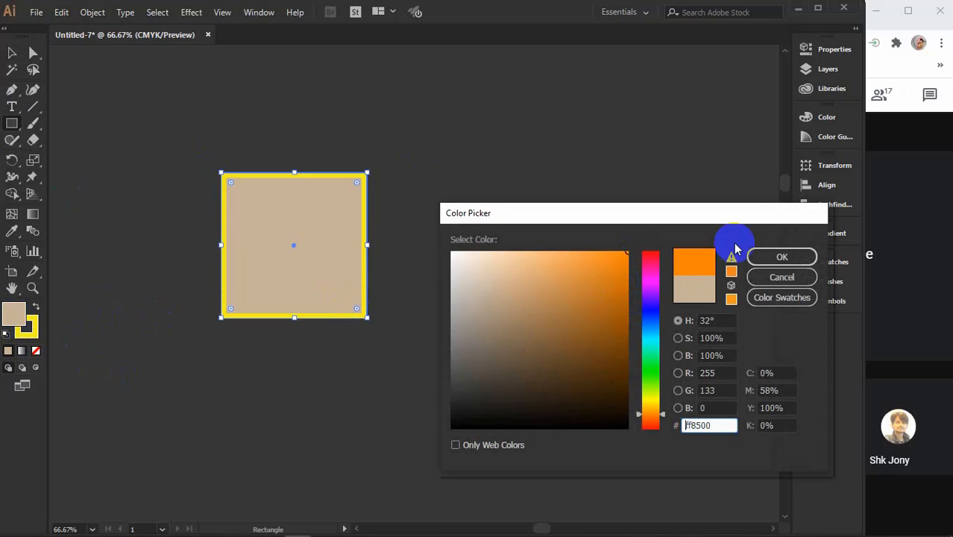
left_click(775, 257)
- Set the square's stroke to light blue #14d4f4 with the Color Picker and collapse the Color panel
left_click(26, 326)
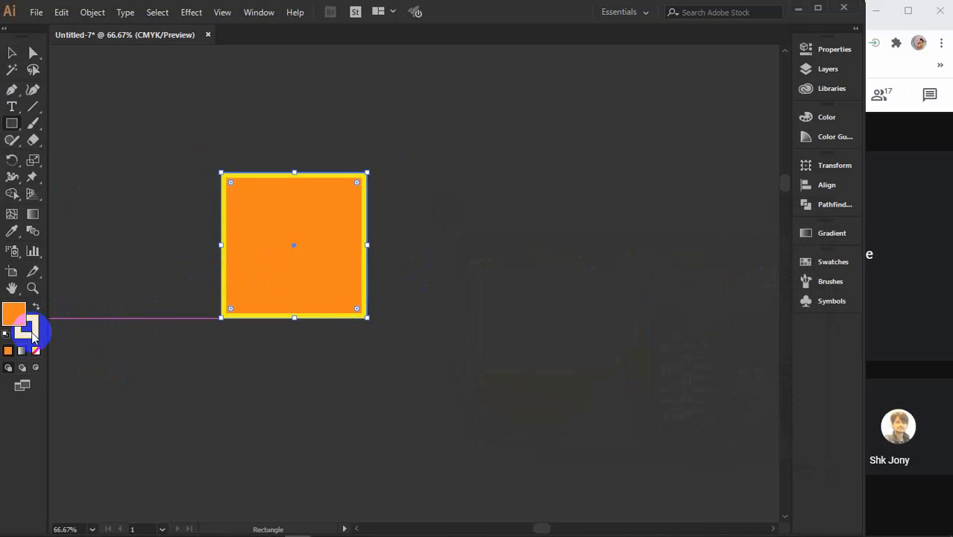
double_click(30, 333)
left_click(655, 336)
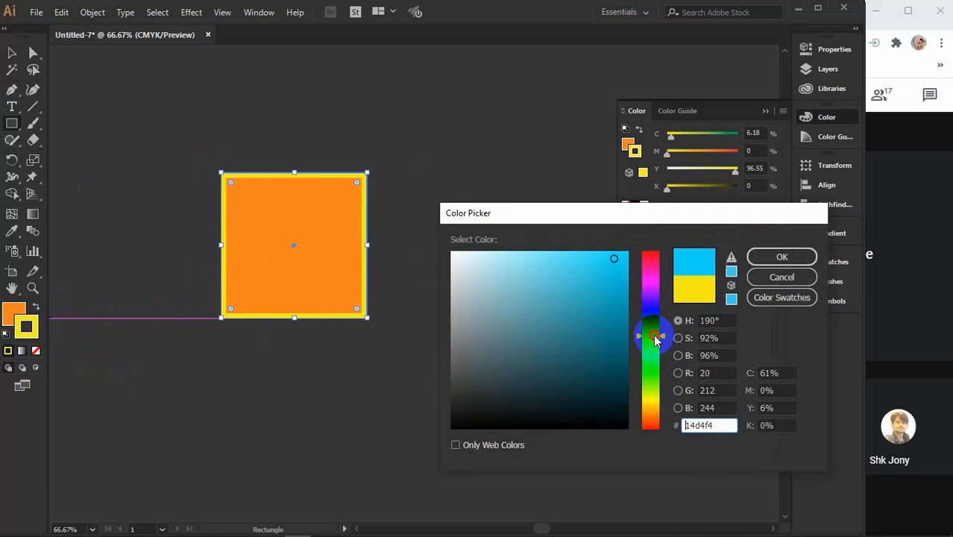
left_click(769, 259)
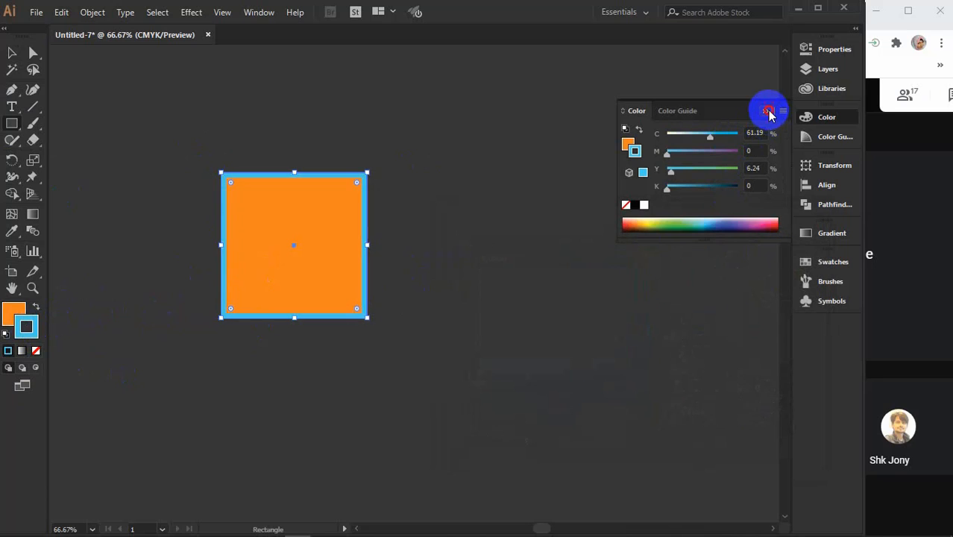
left_click(768, 110)
- Move the square slightly down and to the right with the Selection tool, and deselect it
key("v")
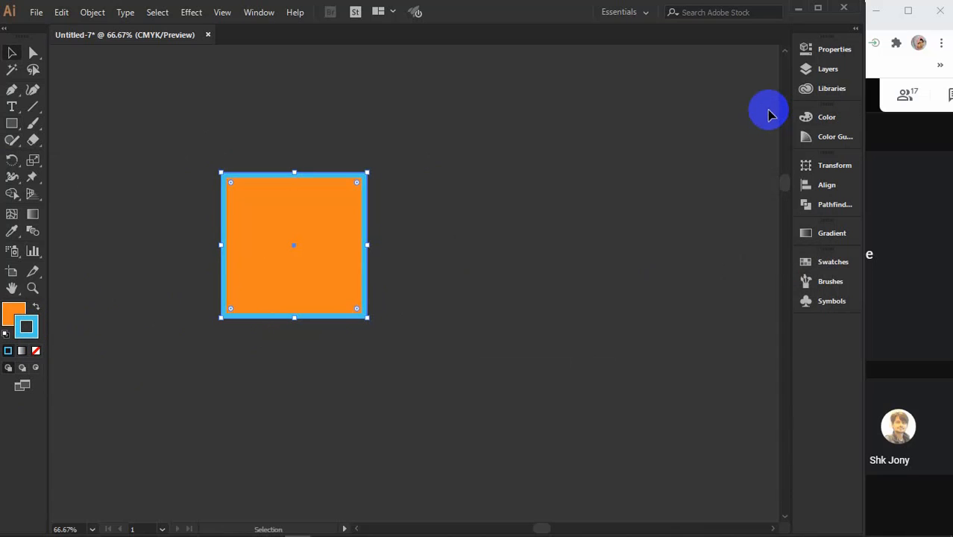
left_click(551, 194)
left_click_drag(333, 216, 321, 254)
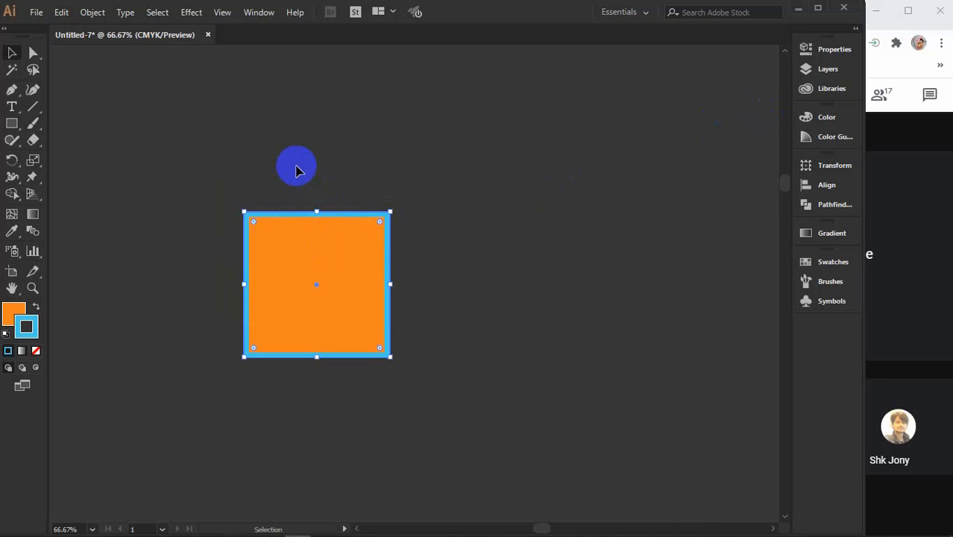
left_click(249, 161)
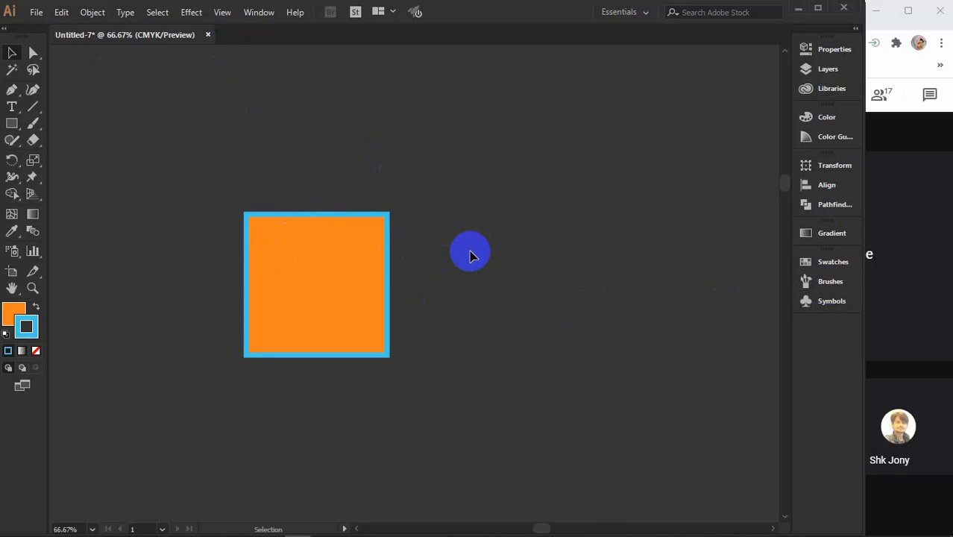
left_click(285, 279)
left_click(334, 281)
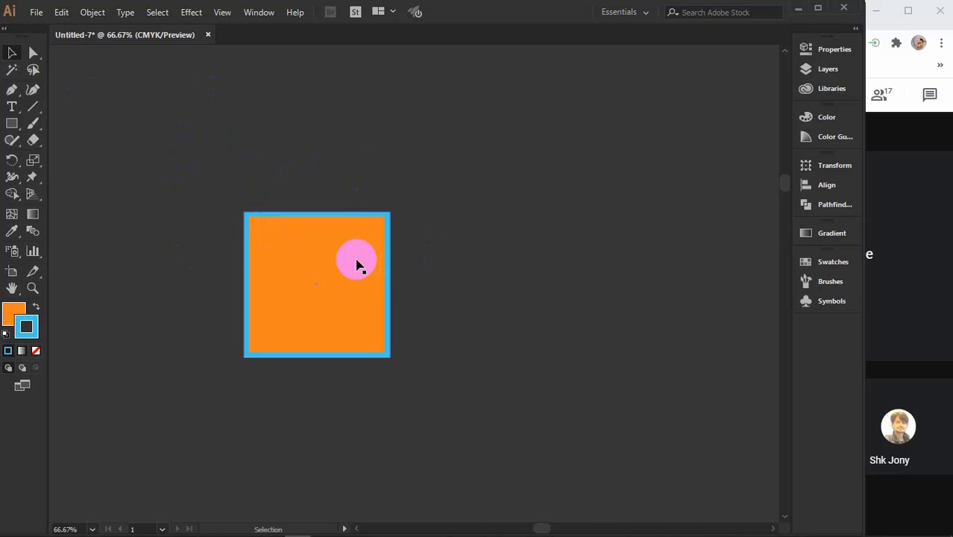
- Select the square and move it around the canvas, leaving it slightly above its starting area
left_click(357, 264)
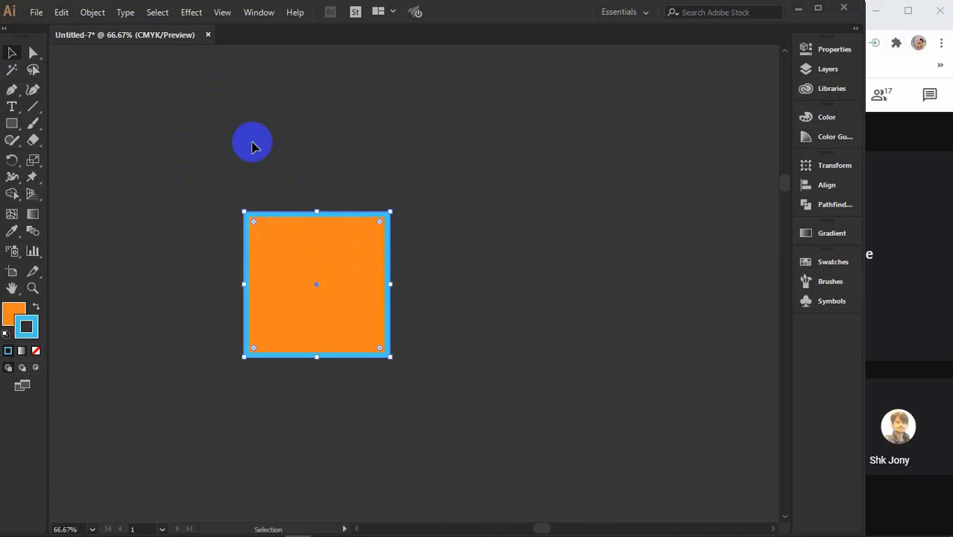
scroll(298, 277, "up", 2)
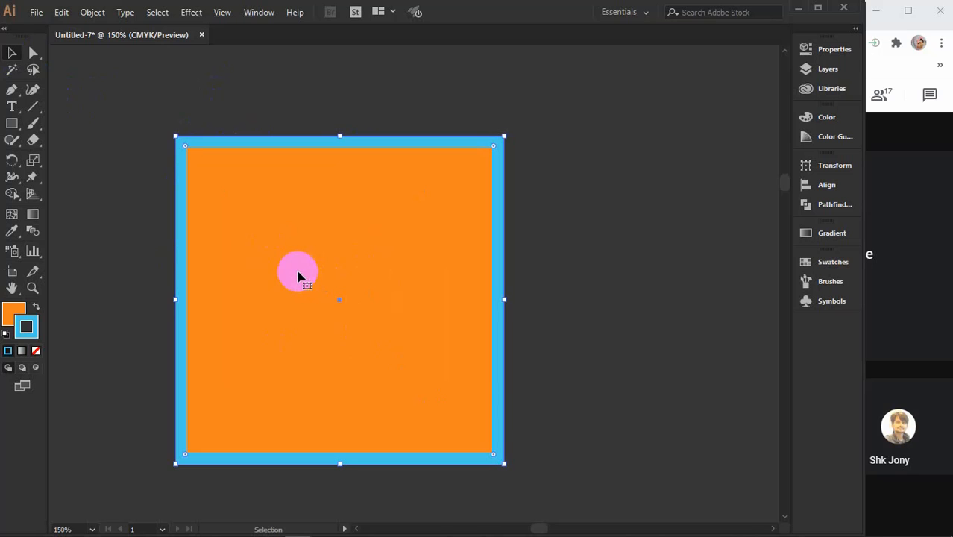
left_click_drag(297, 276, 360, 272)
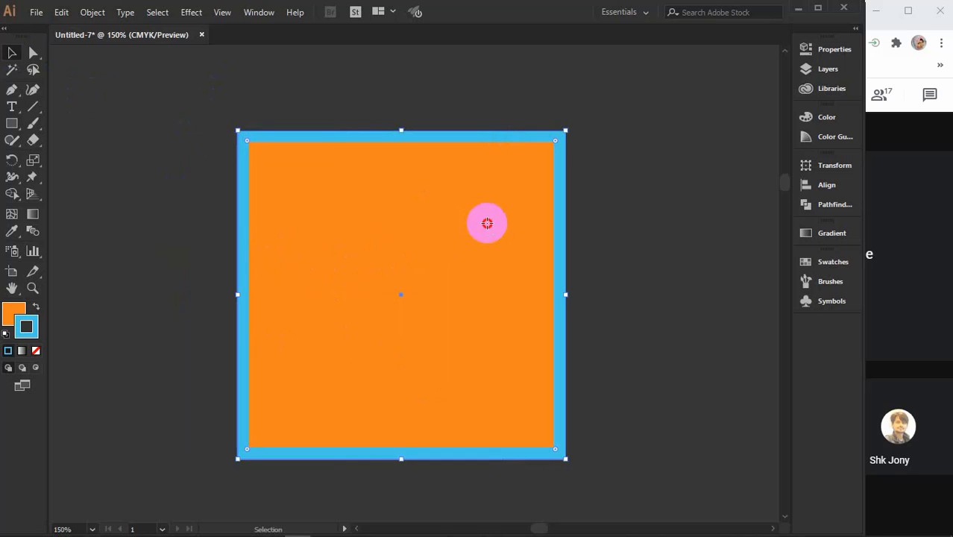
left_click_drag(486, 225, 326, 216)
left_click_drag(271, 205, 594, 226)
left_click_drag(460, 251, 451, 196)
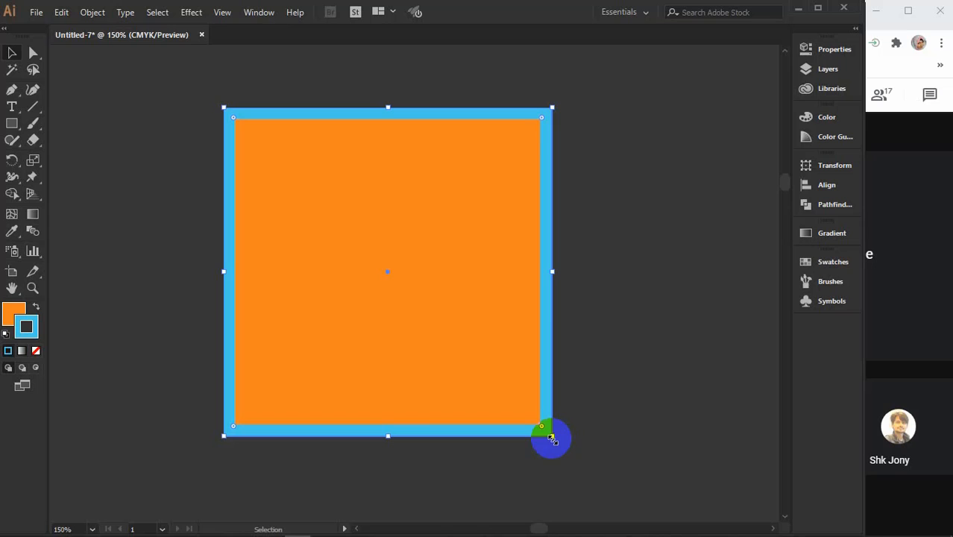
- Scale the square proportionally from its corners, both around its centre and from the opposite corner, ending with a smaller square
left_click_drag(551, 439, 488, 365)
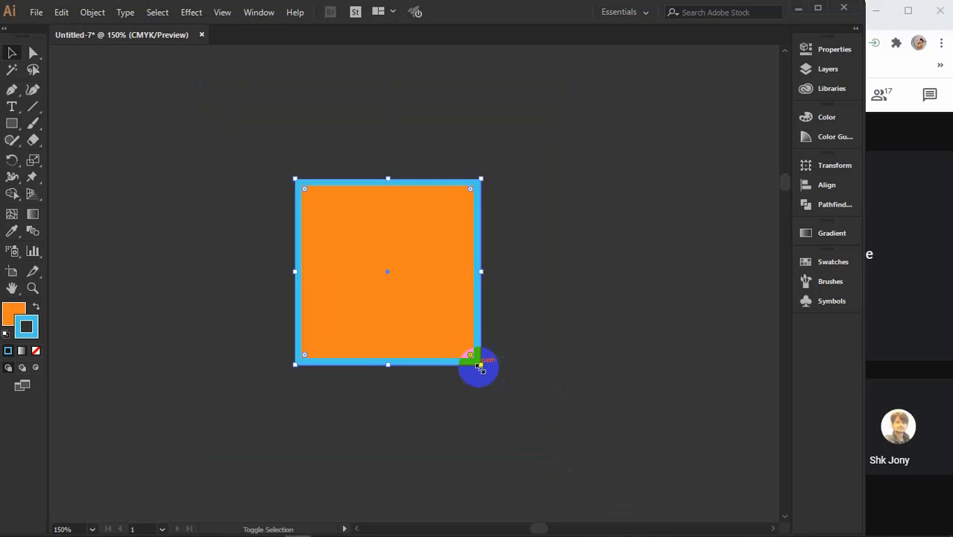
left_click_drag(484, 367, 502, 385)
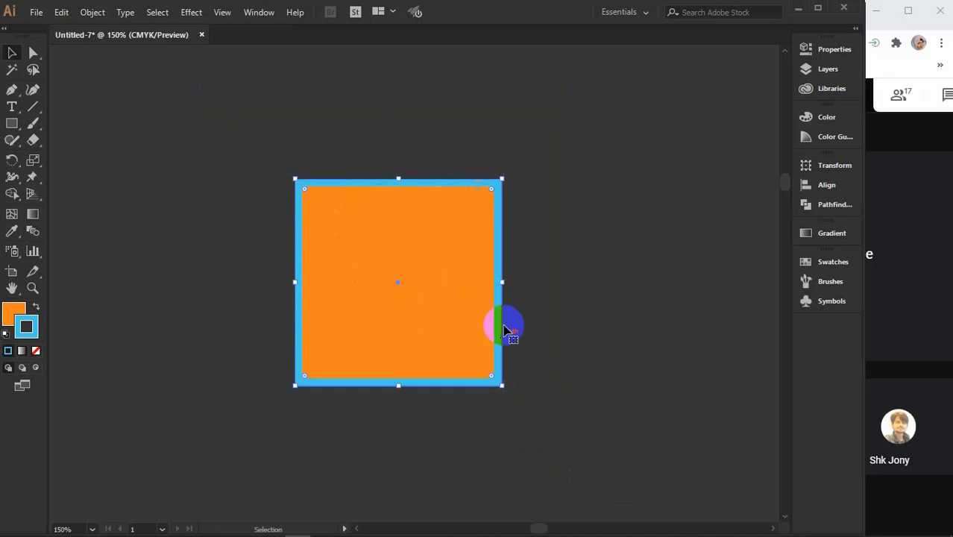
left_click_drag(499, 179, 427, 246)
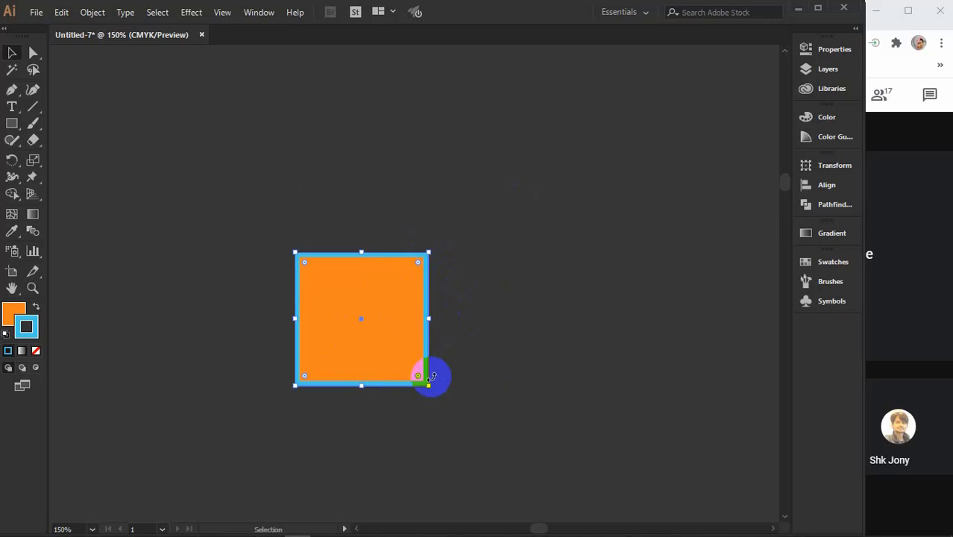
left_click_drag(428, 385, 460, 395)
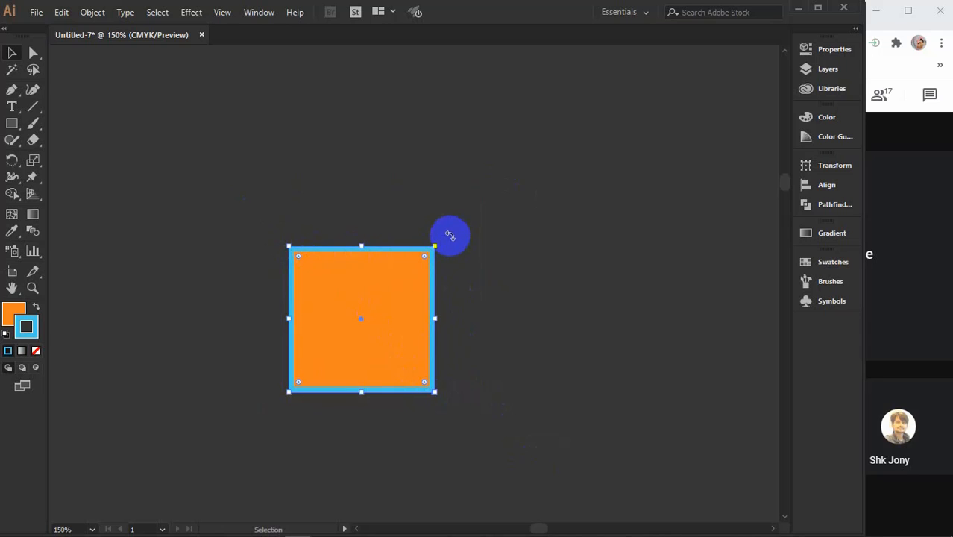
- Try rotating the square around its centre, and undo the rotation
left_click_drag(447, 236, 494, 353)
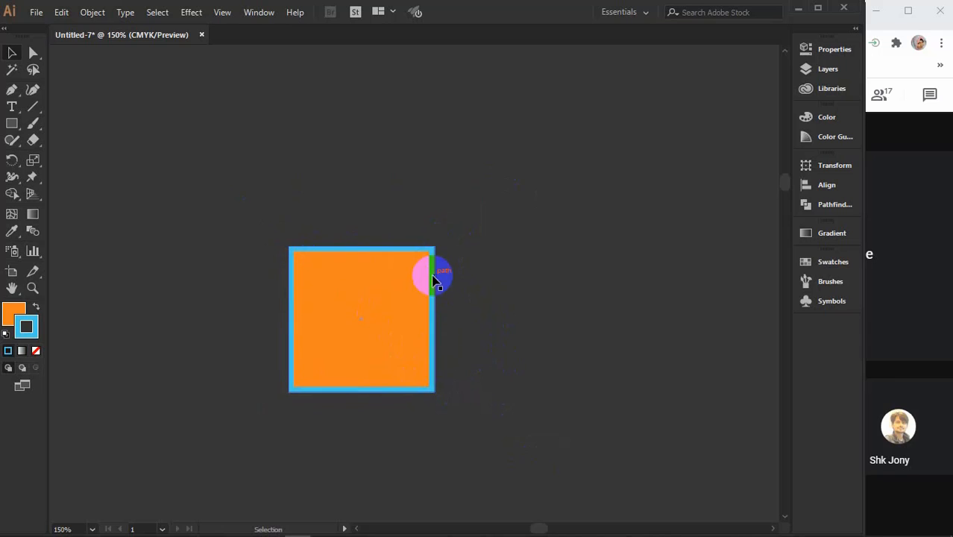
left_click(432, 276)
left_click_drag(436, 243, 371, 223)
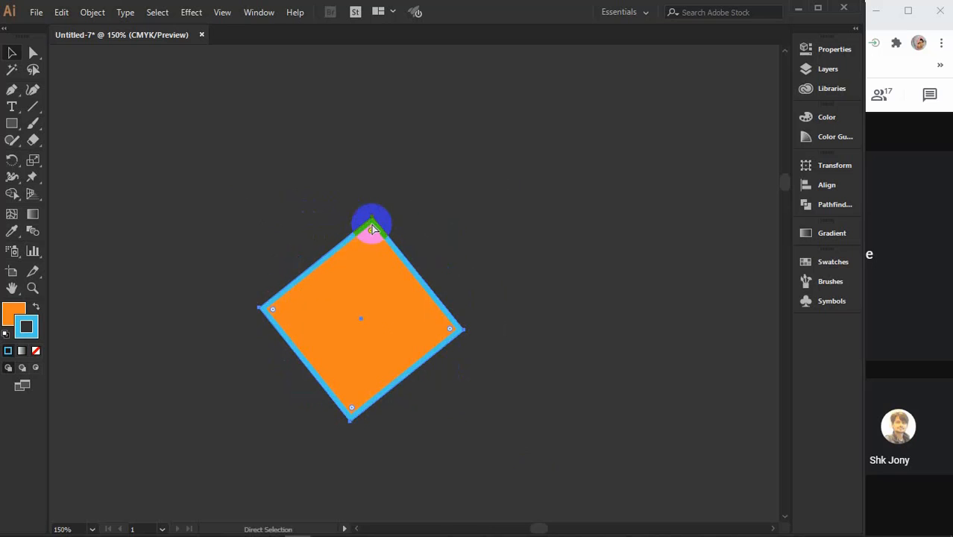
key("ctrl+z")
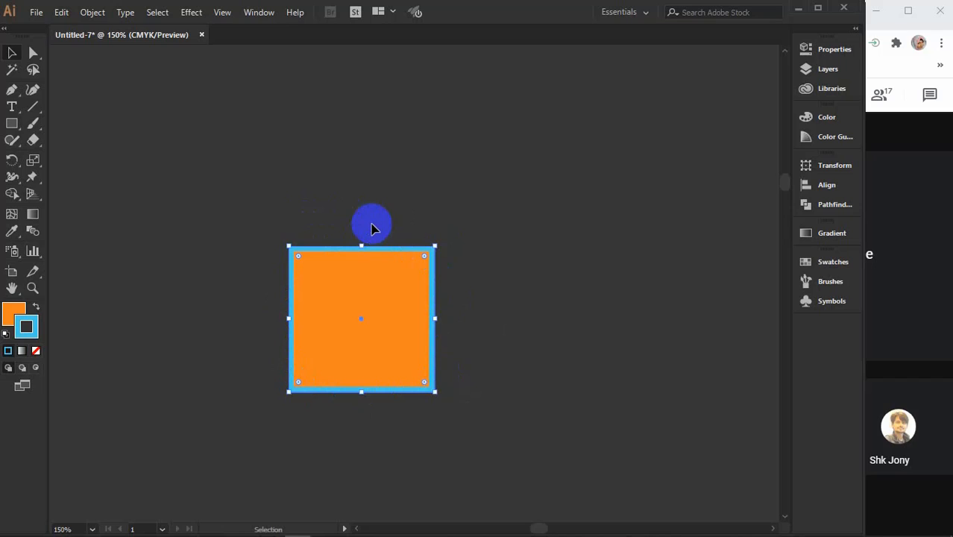
- Set the square's stroke to None and deselect it
left_click(35, 350)
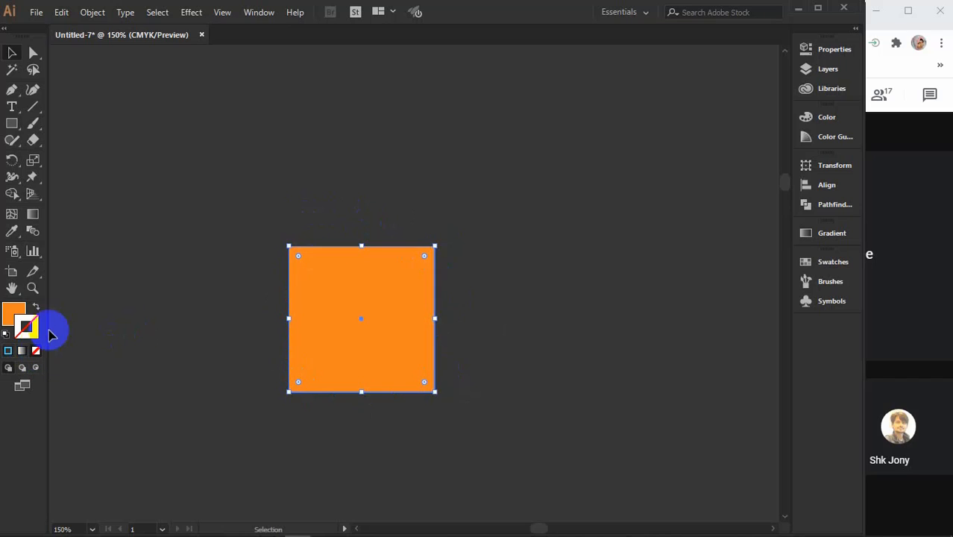
left_click(168, 246)
- Switch to the Google Meet window, toggle the microphone, and return to Illustrator
left_click(906, 283)
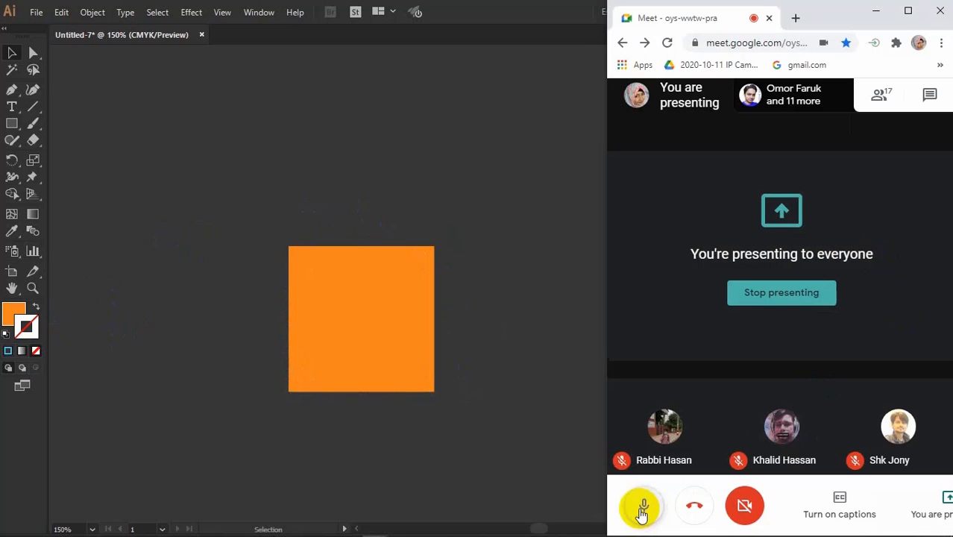
left_click(641, 508)
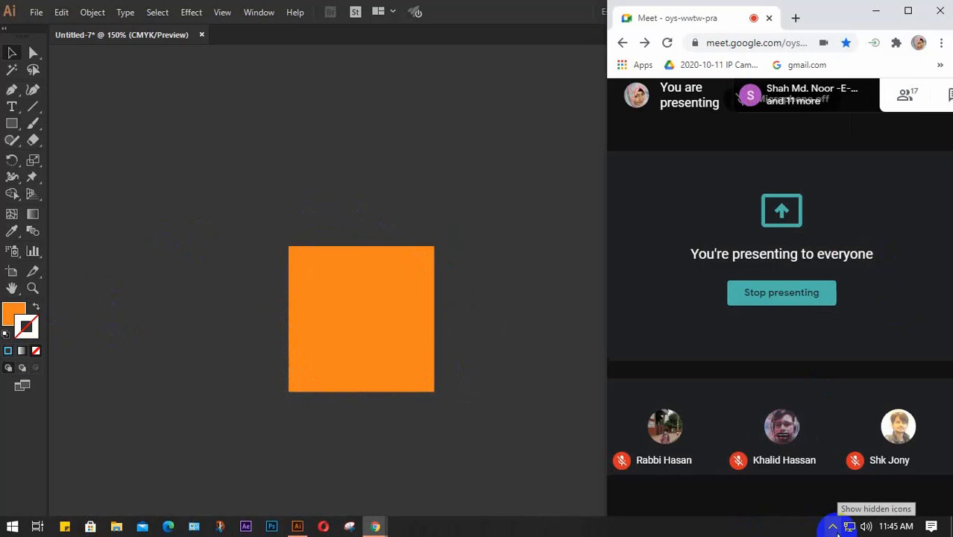
left_click(832, 525)
left_click(374, 294)
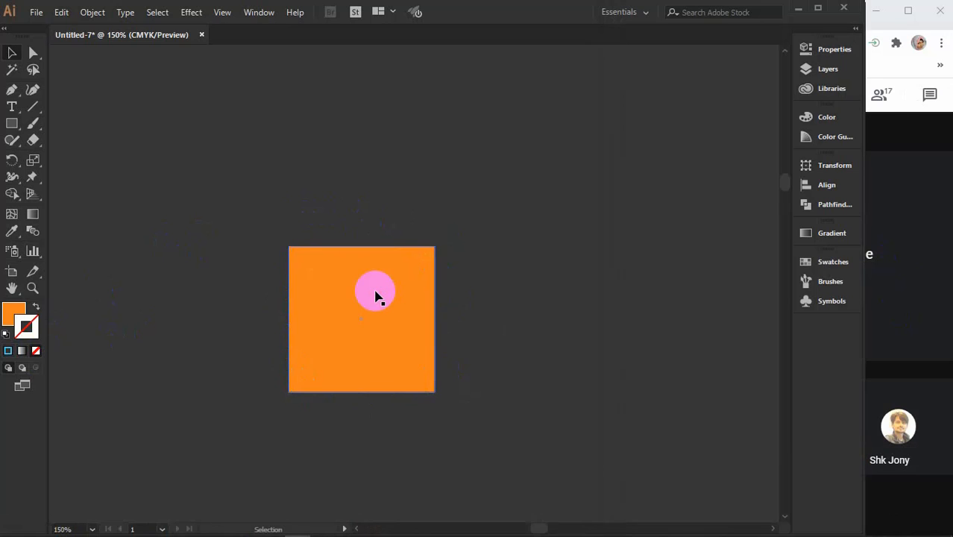
- Select the square, enlarge it slightly around its centre, and reposition it for a close-up view of its corners
left_click(375, 295)
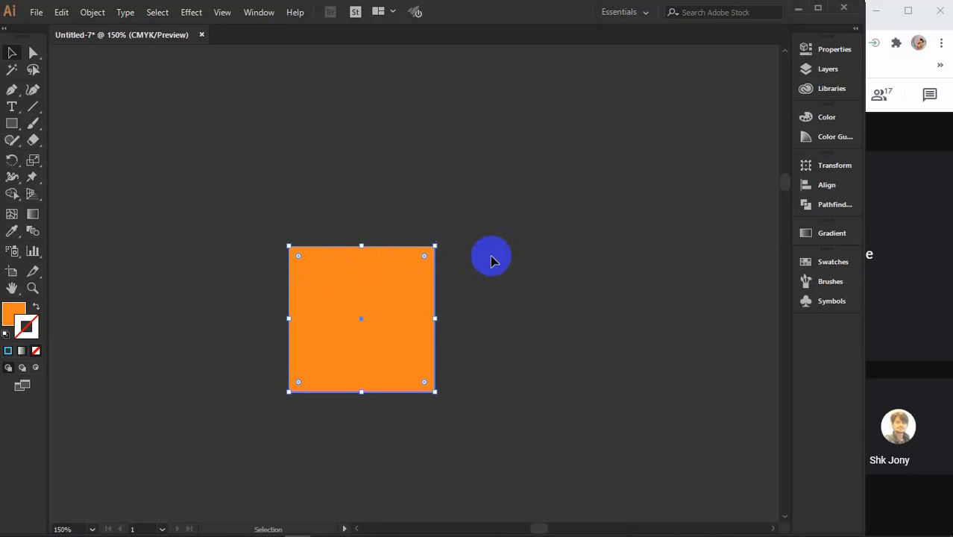
left_click_drag(437, 244, 464, 221)
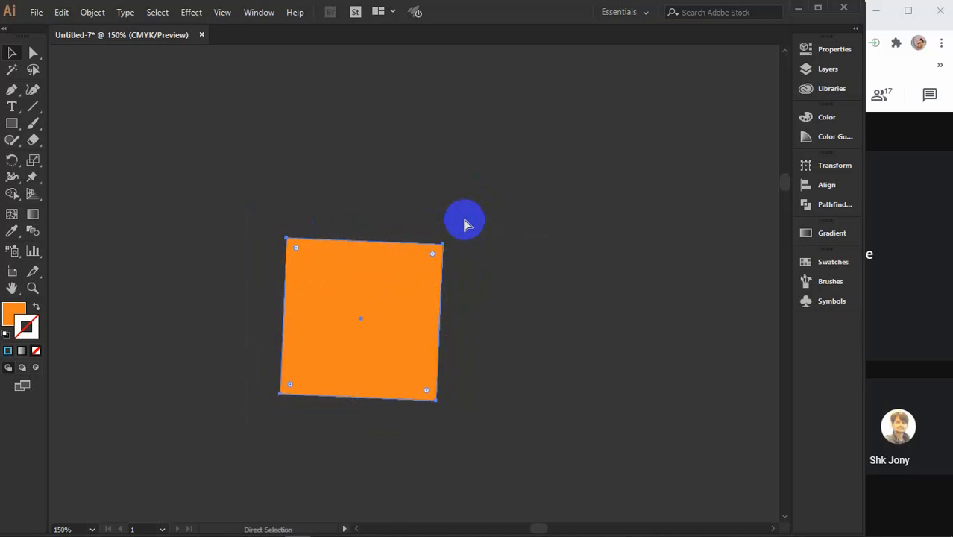
left_click_drag(416, 295, 539, 255)
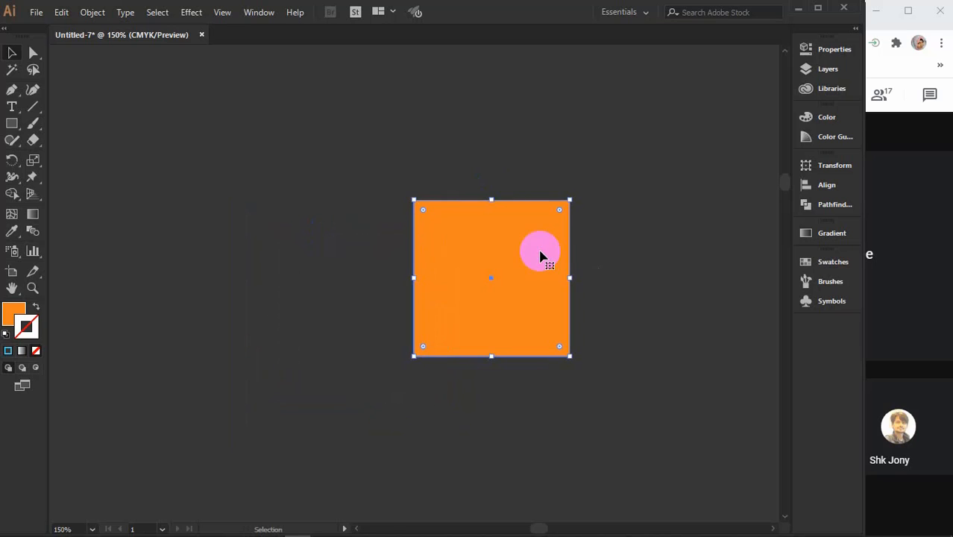
key("ctrl+=")
key("ctrl+=")
key("ctrl+=")
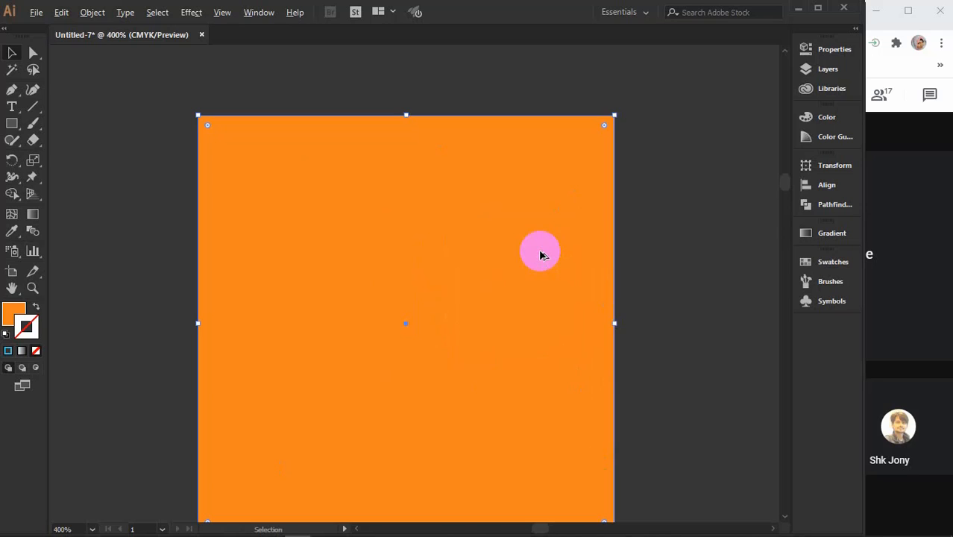
left_click_drag(531, 301, 488, 274)
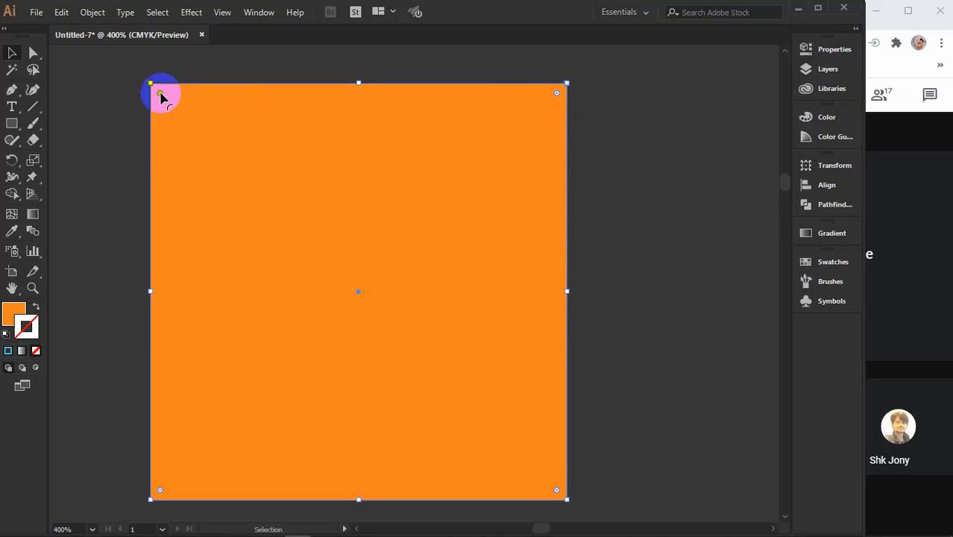
- Round all four corners of the square with a live corner widget, and undo the rounding
left_click_drag(161, 93, 219, 190)
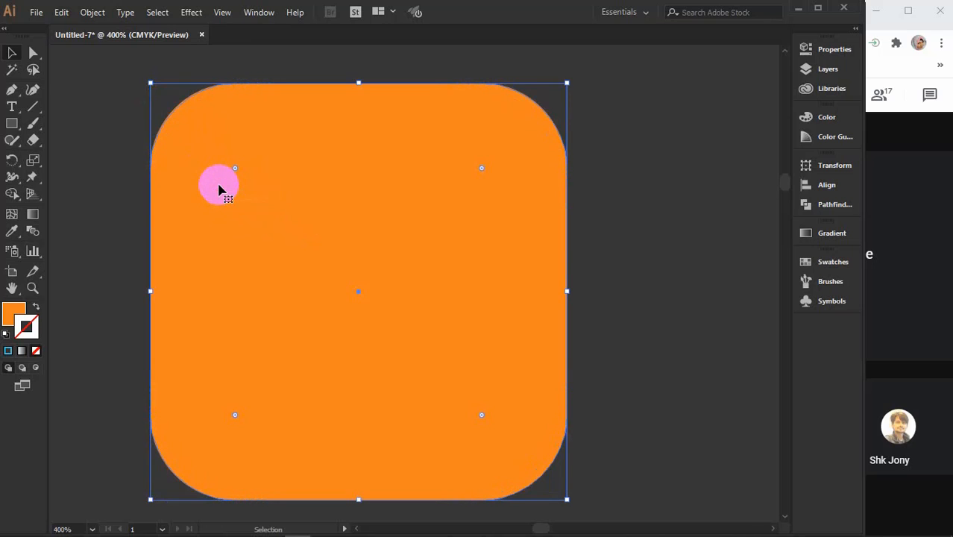
key("ctrl+z")
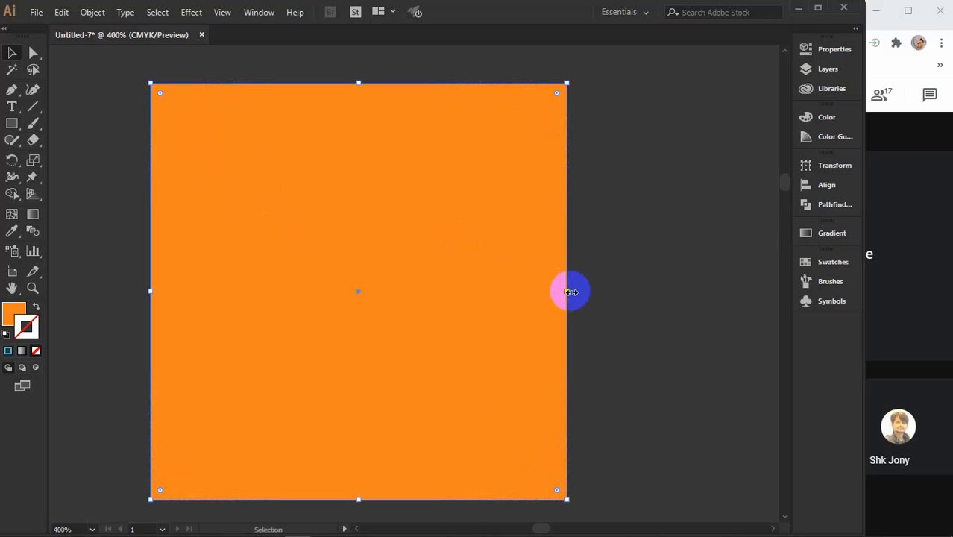
- Stretch the square horizontally from its centre into a wide rectangle
left_click_drag(570, 292, 680, 290)
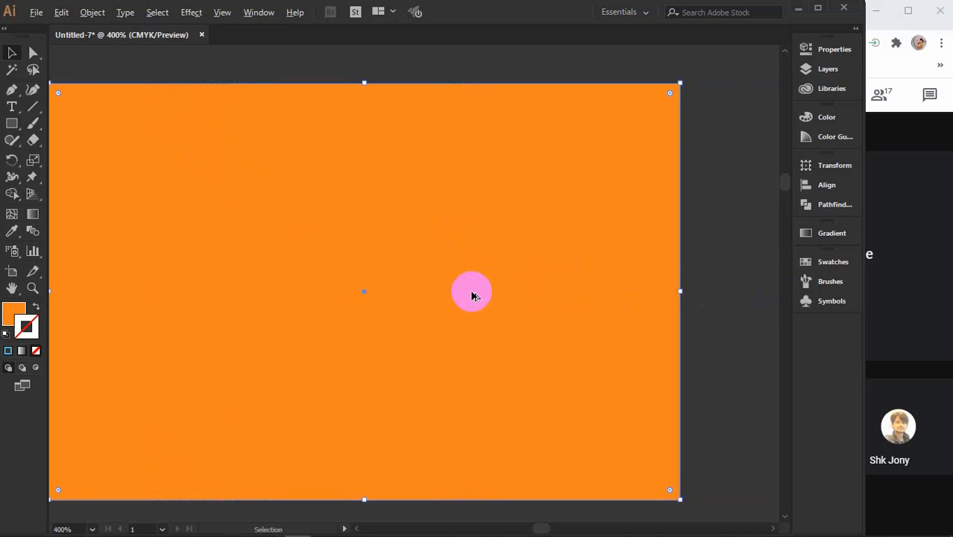
scroll(471, 296, "down", 1)
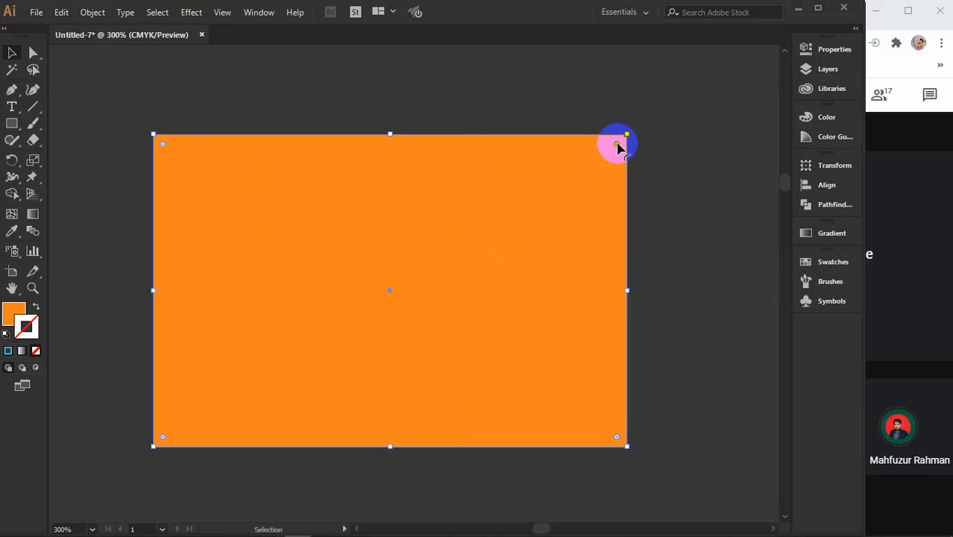
- Round all the rectangle's corners to the maximum for a pill shape, and undo the rounding
mouse_move(616, 145)
left_mouse_down()
mouse_move(465, 339)
mouse_move(429, 360)
mouse_move(711, 130)
mouse_move(676, 166)
mouse_move(703, 119)
mouse_move(482, 322)
left_mouse_up()
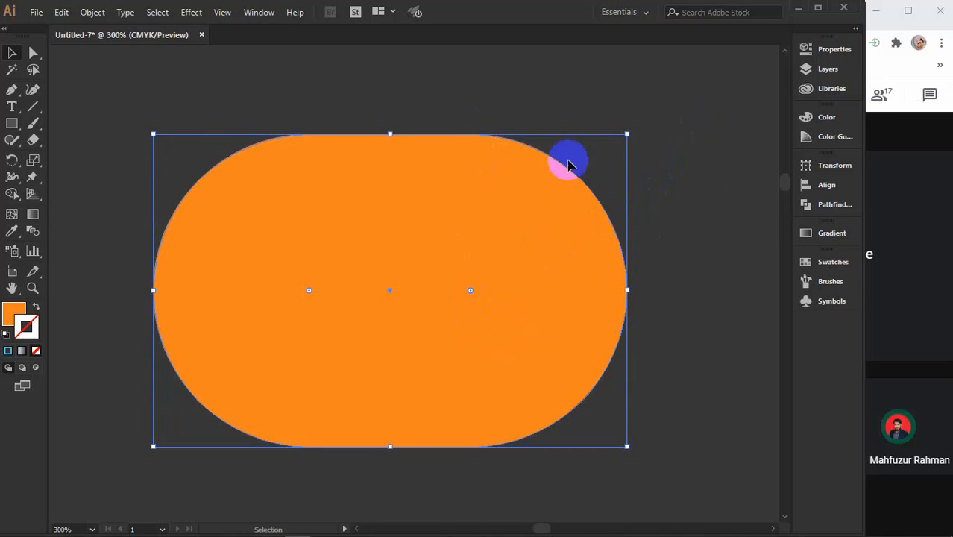
key("ctrl+z")
- Round only the rectangle's top-right and bottom-left corners individually, and undo both corner changes
left_click(566, 282)
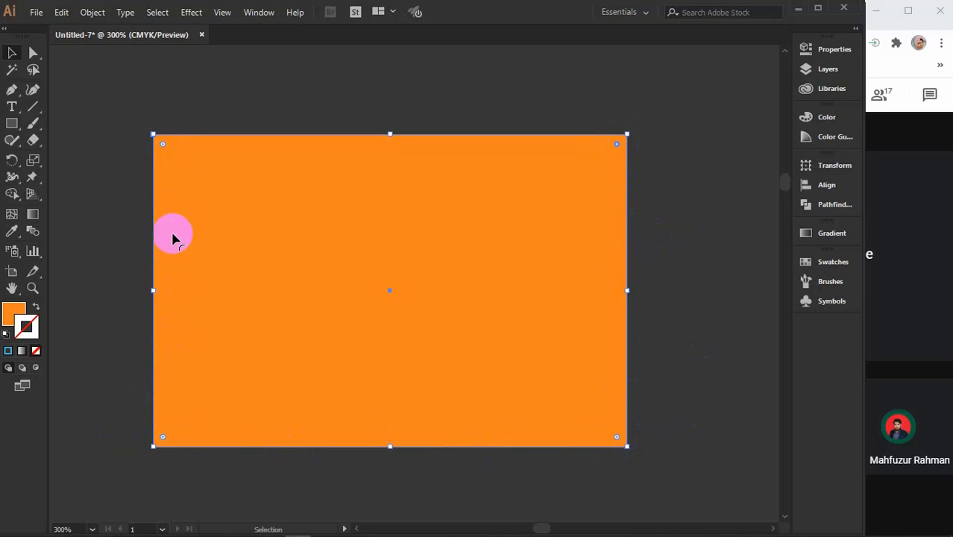
left_click_drag(615, 146, 520, 255)
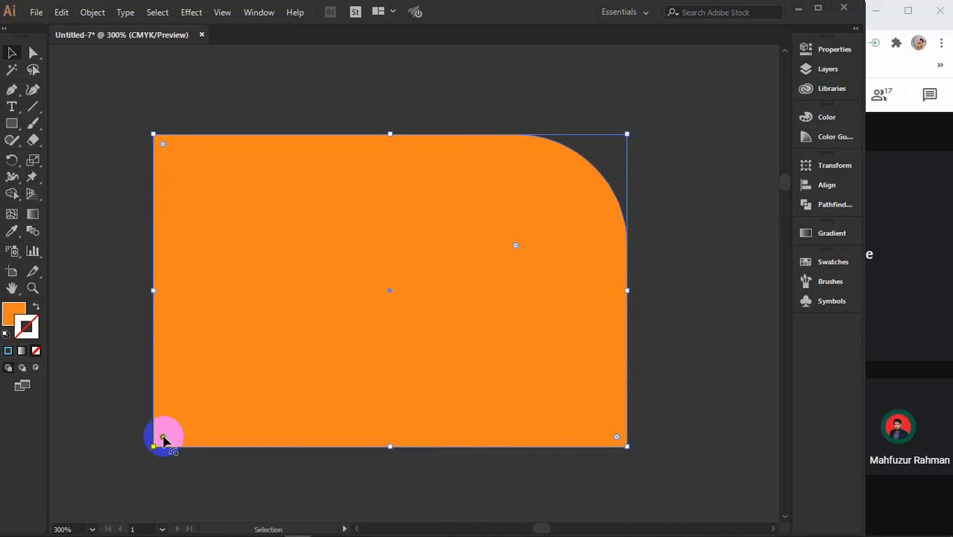
left_click_drag(163, 438, 326, 347)
left_click(721, 358)
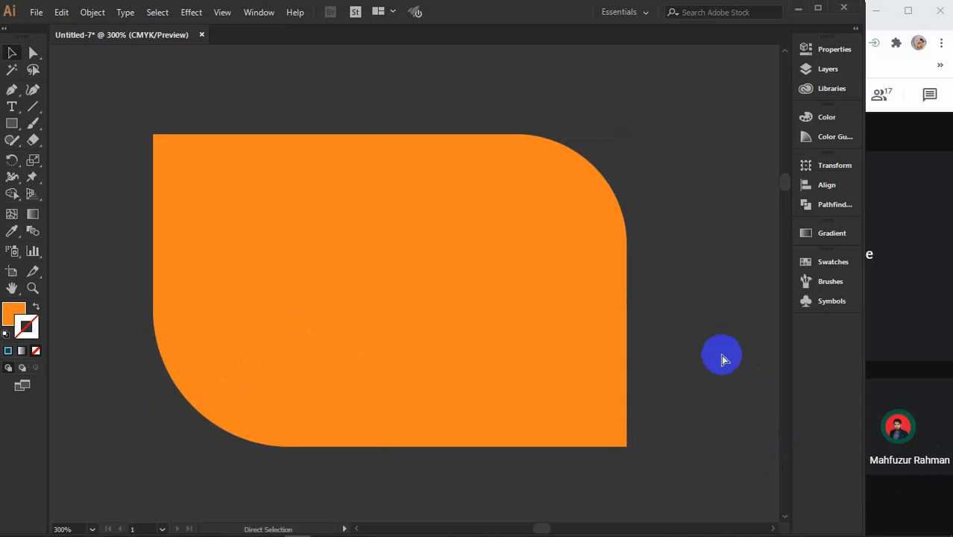
key("ctrl+z")
key("ctrl+z")
key("ctrl+z")
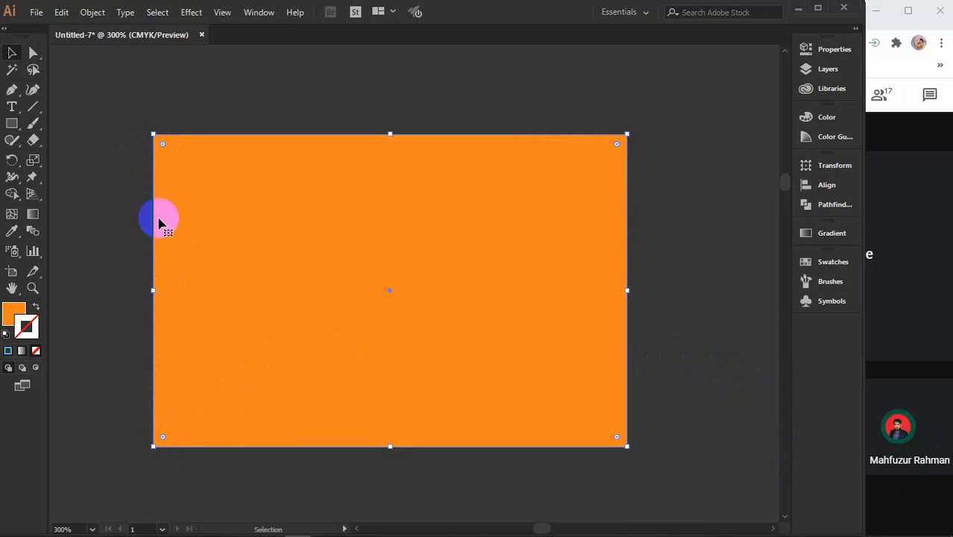
- Round the rectangle's two left corners together to the maximum radius, undo the rounding, and deselect the rectangle
left_click(163, 145)
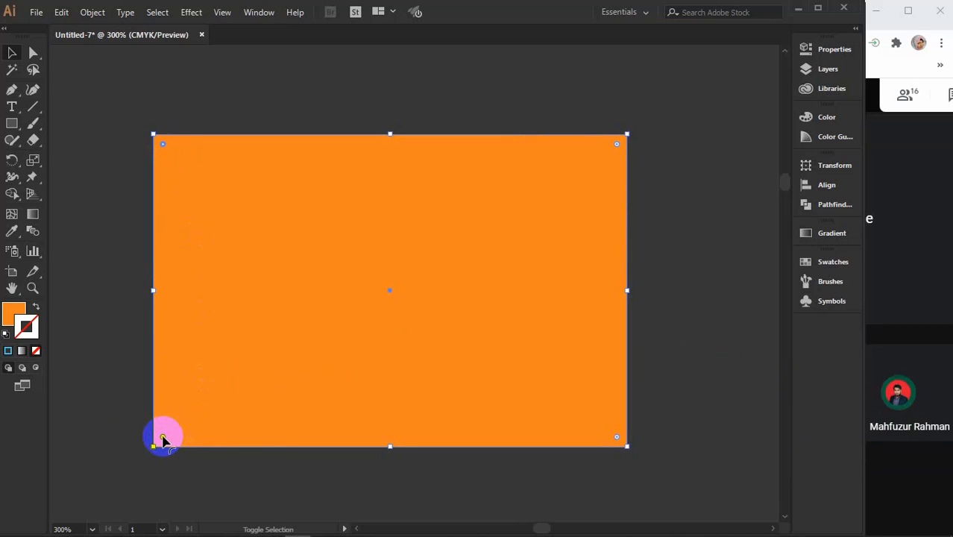
left_click_drag(162, 439, 496, 385)
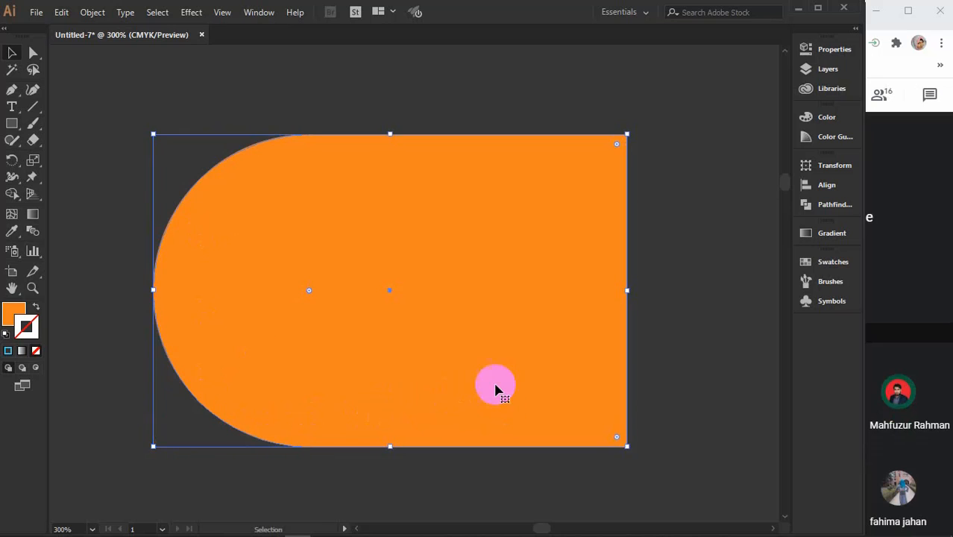
left_click(687, 284)
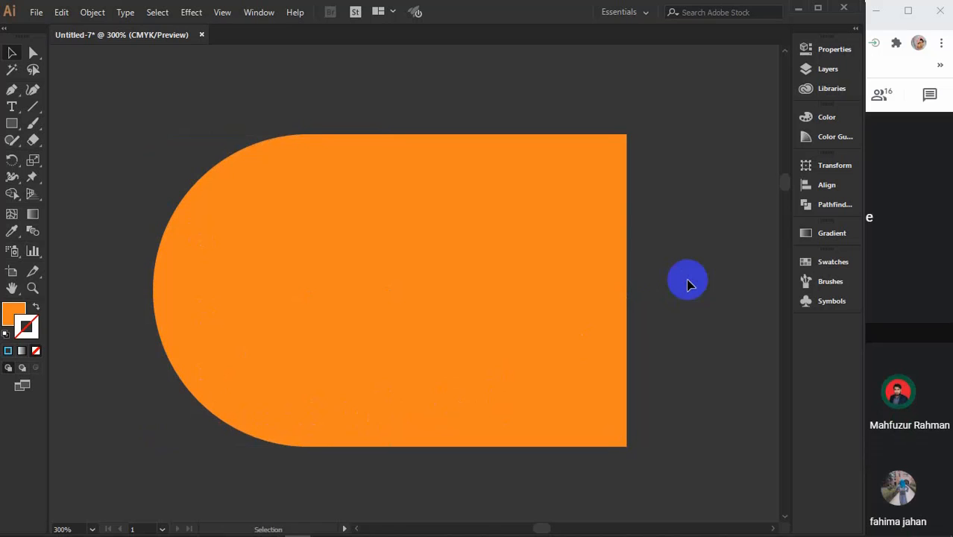
left_click(502, 283)
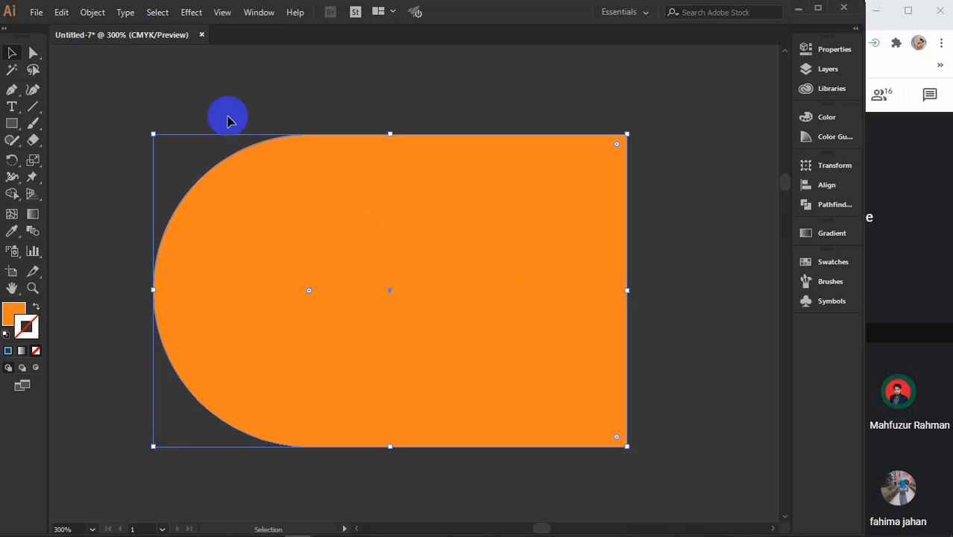
key("ctrl+z")
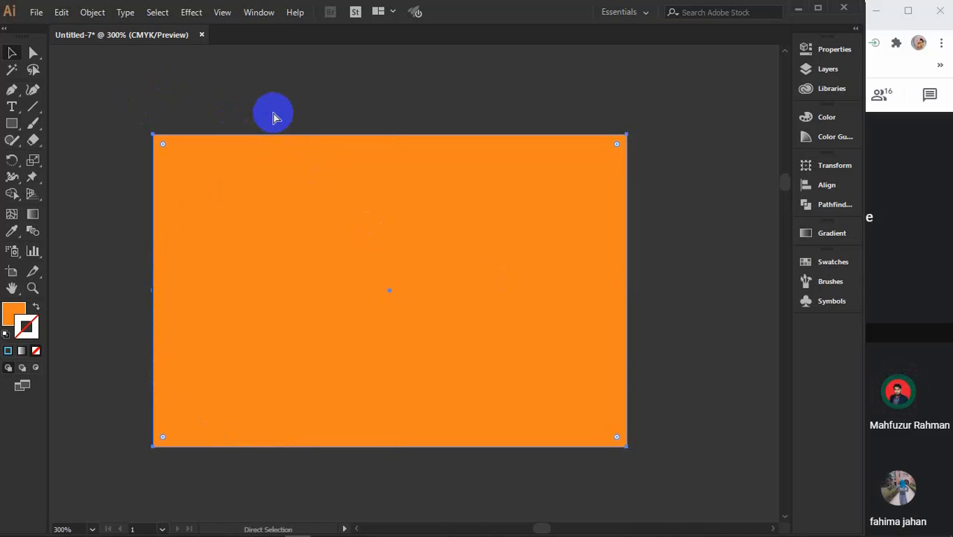
left_click(306, 93)
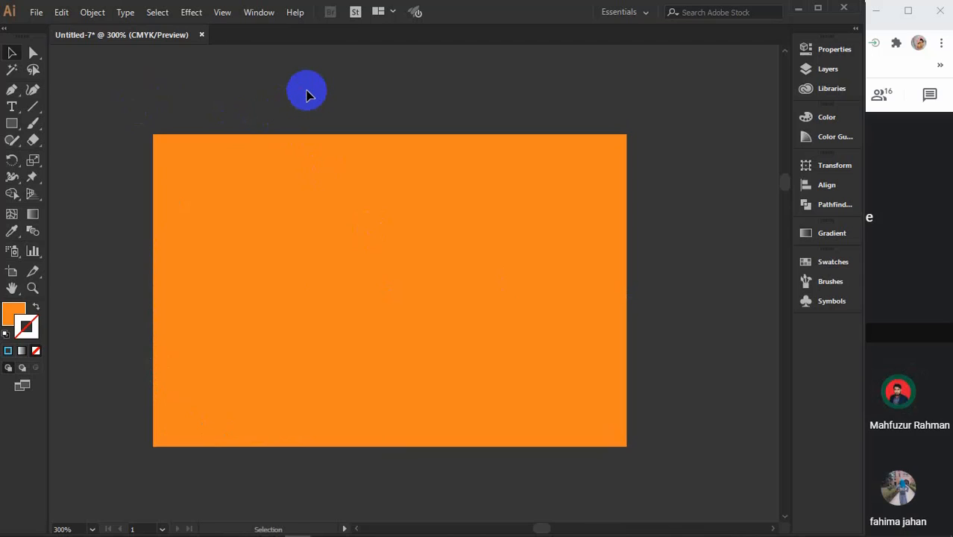
- Select the wide orange rectangle and delete it from the canvas
left_click(292, 206)
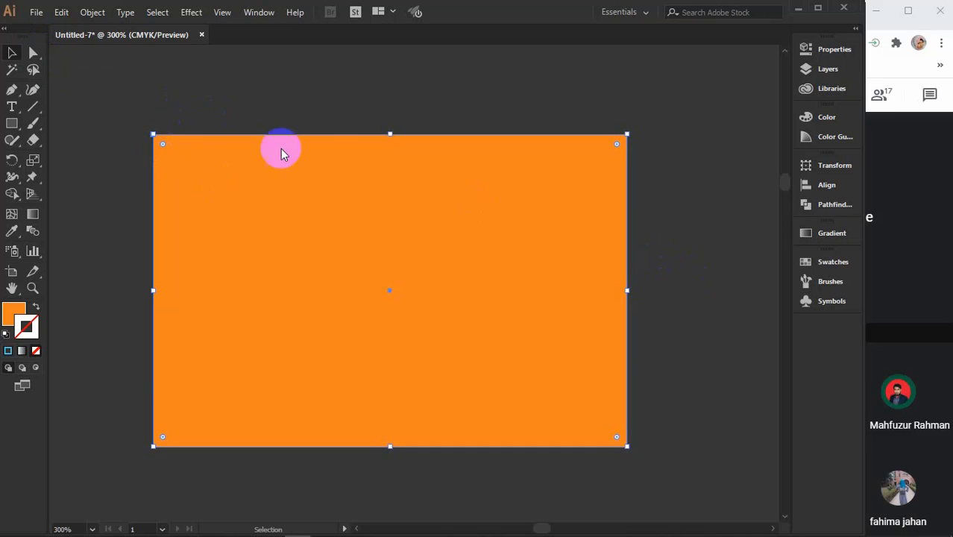
left_click(344, 85)
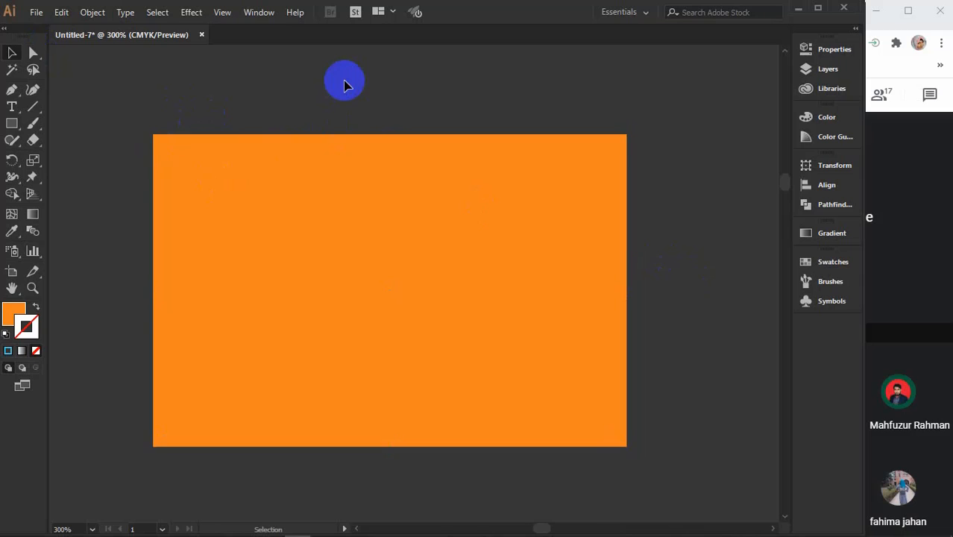
left_click(347, 195)
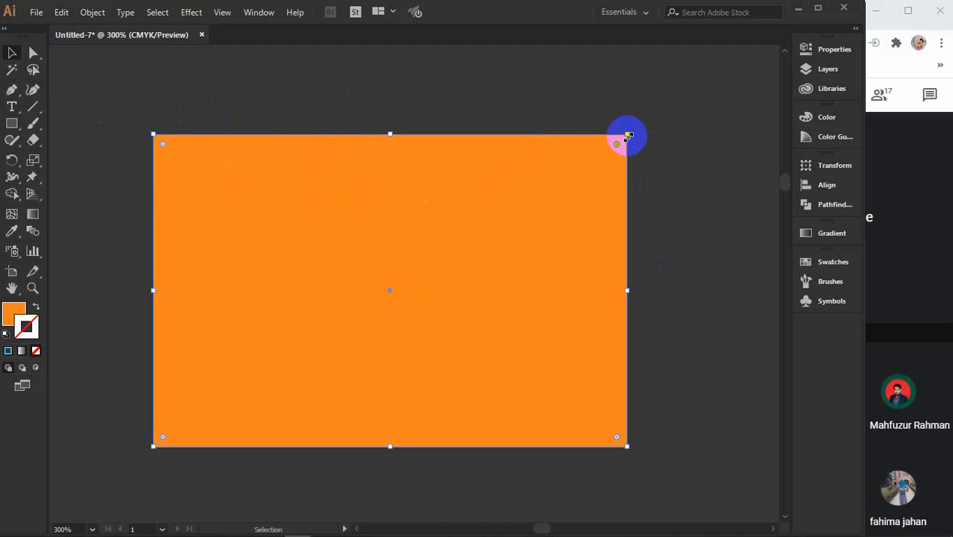
left_click_drag(627, 136, 627, 135)
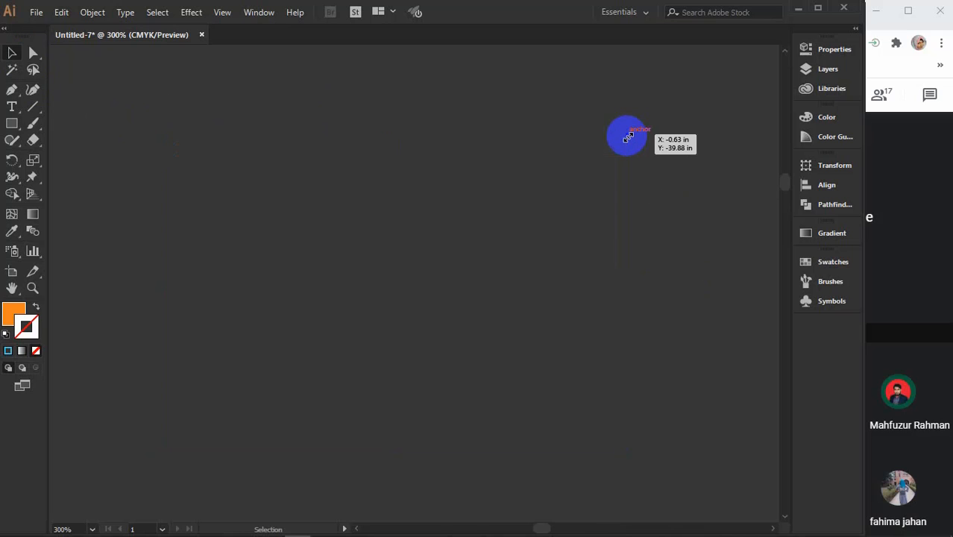
- Set the default stroke to black and the fill to light blue (C 45.49, M 0, Y 7.84, K 0)
double_click(35, 316)
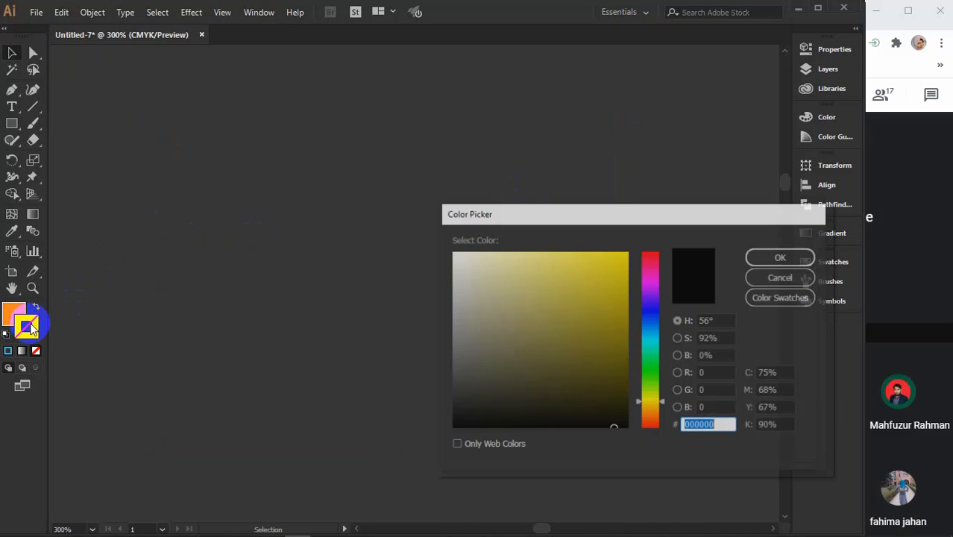
mouse_move(504, 312)
left_mouse_down()
mouse_move(439, 355)
mouse_move(394, 436)
mouse_move(431, 405)
mouse_move(441, 427)
left_mouse_up()
left_click(796, 254)
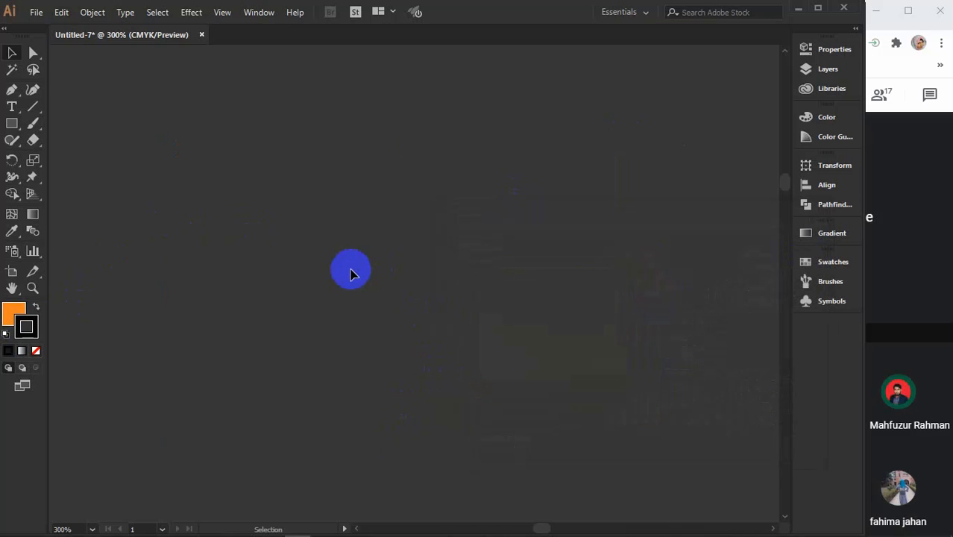
left_click(11, 314)
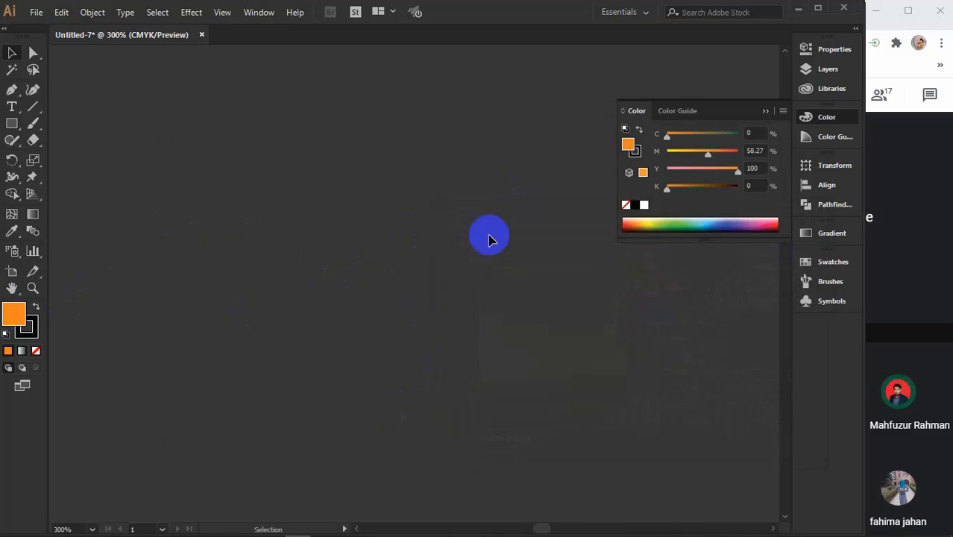
left_click_drag(699, 225, 705, 215)
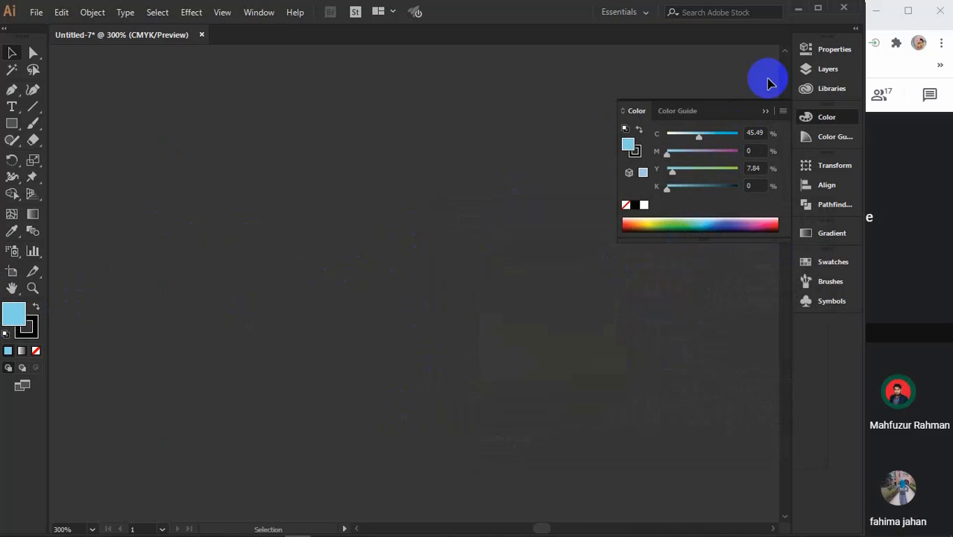
left_click(766, 109)
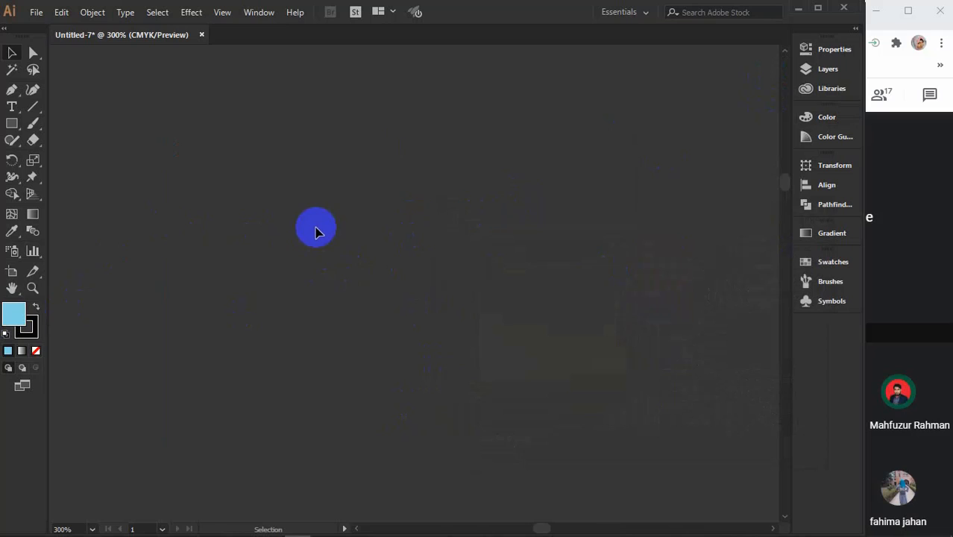
- Draw a small landscape rectangle with the light blue fill and black stroke on an empty area outside the artboard
left_click(14, 125)
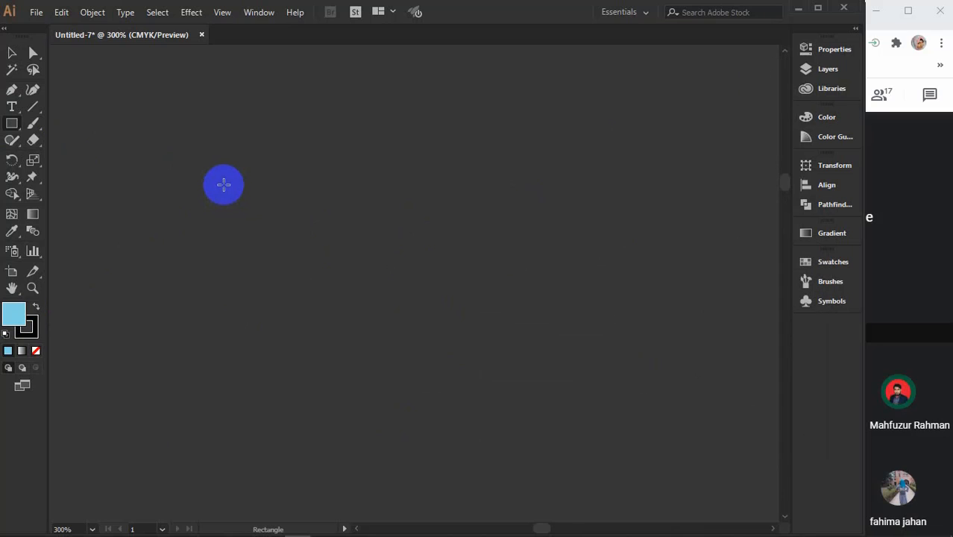
scroll(226, 169, "down", 2)
scroll(227, 169, "down", 6)
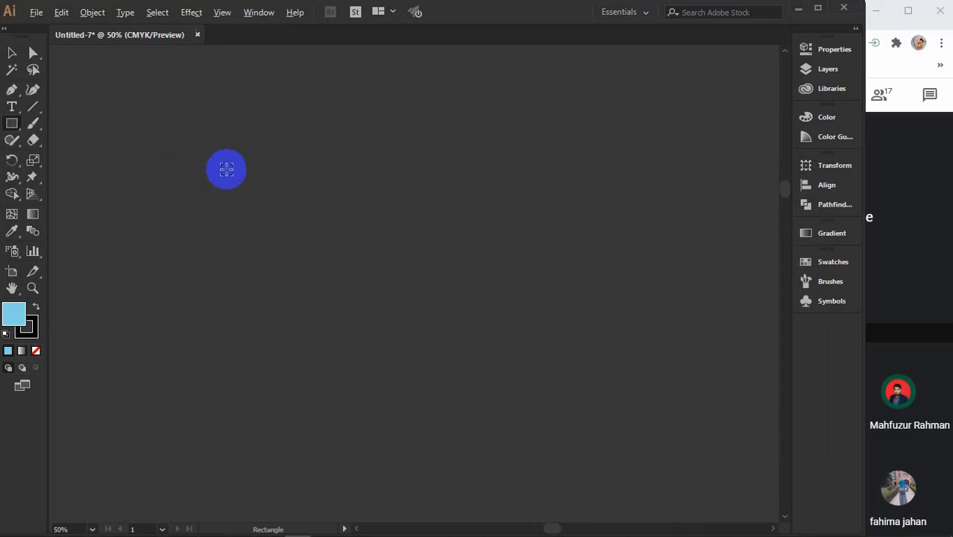
scroll(299, 493, "up", 3)
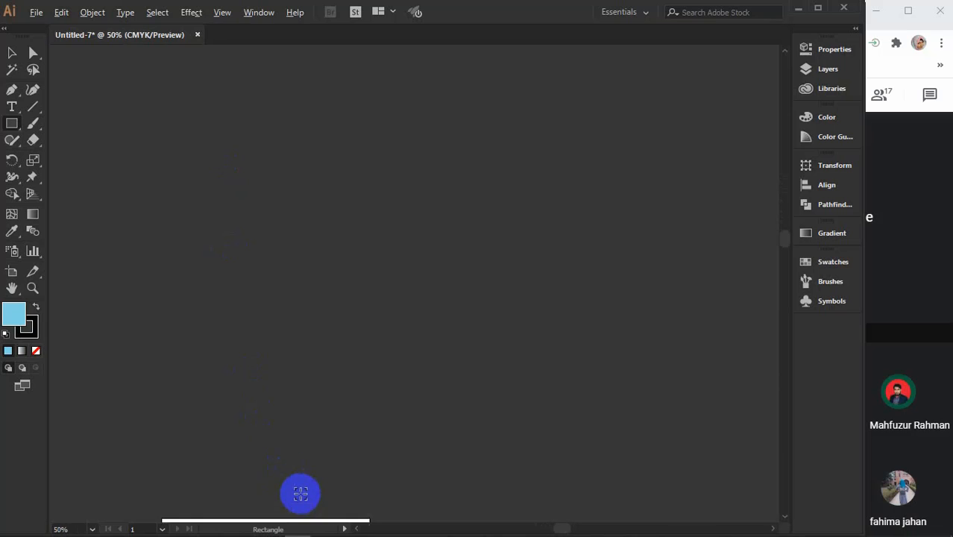
left_click_drag(297, 485, 342, 373)
left_click_drag(145, 123, 215, 173)
scroll(215, 173, "up", 2)
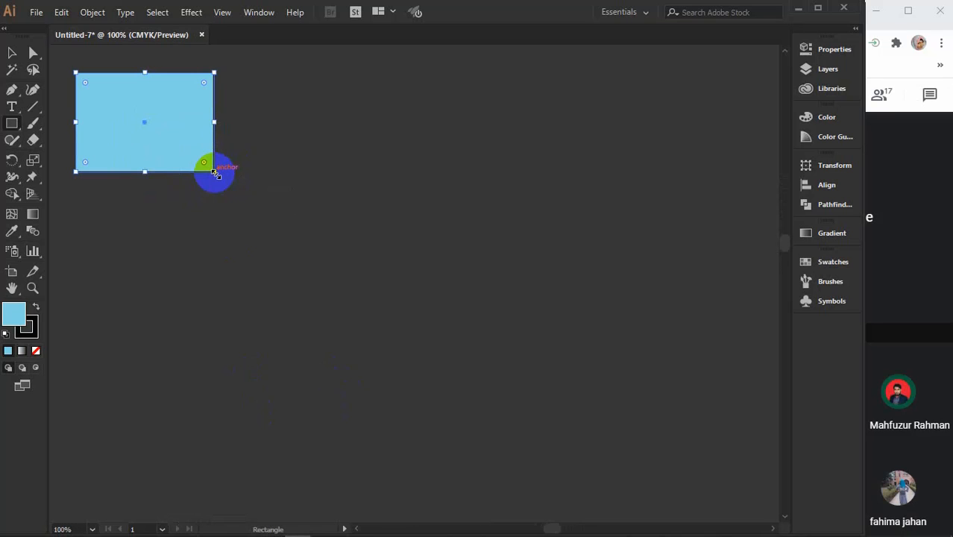
key("v")
key("space")
left_click_drag(213, 250, 295, 439)
left_click_drag(244, 312, 212, 155)
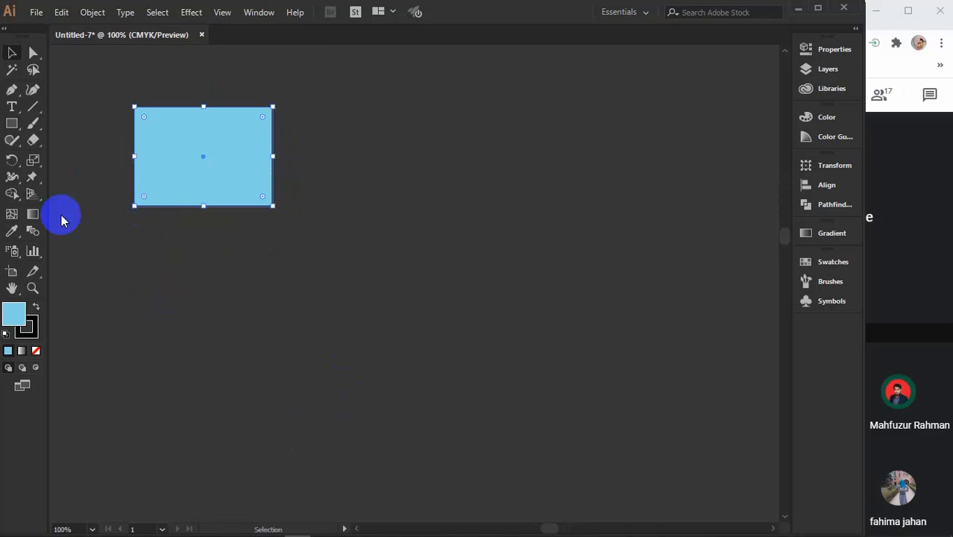
- Draw a larger near-square rectangle and a tall narrow one to the right of the first, with their top edges aligned
left_click(14, 128)
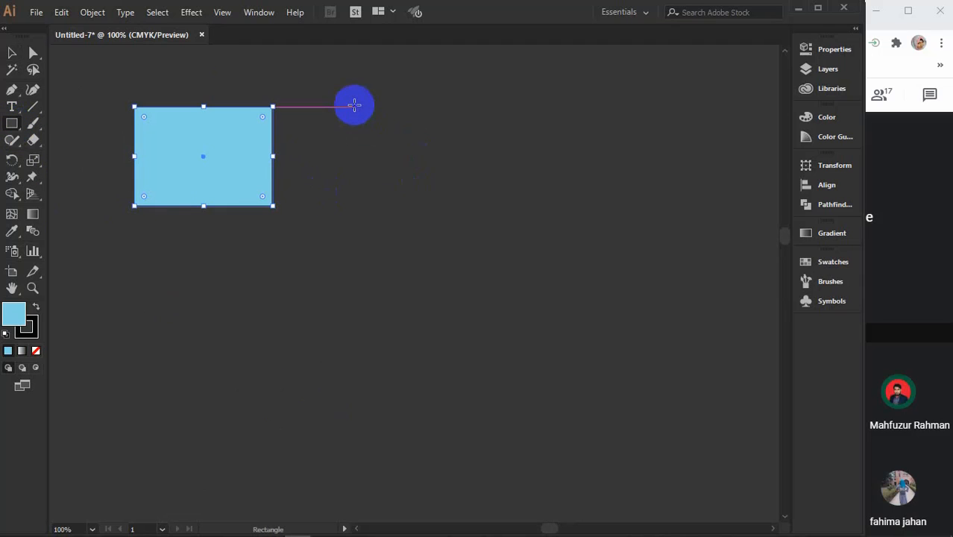
left_click_drag(354, 107, 518, 276)
left_click_drag(572, 106, 679, 319)
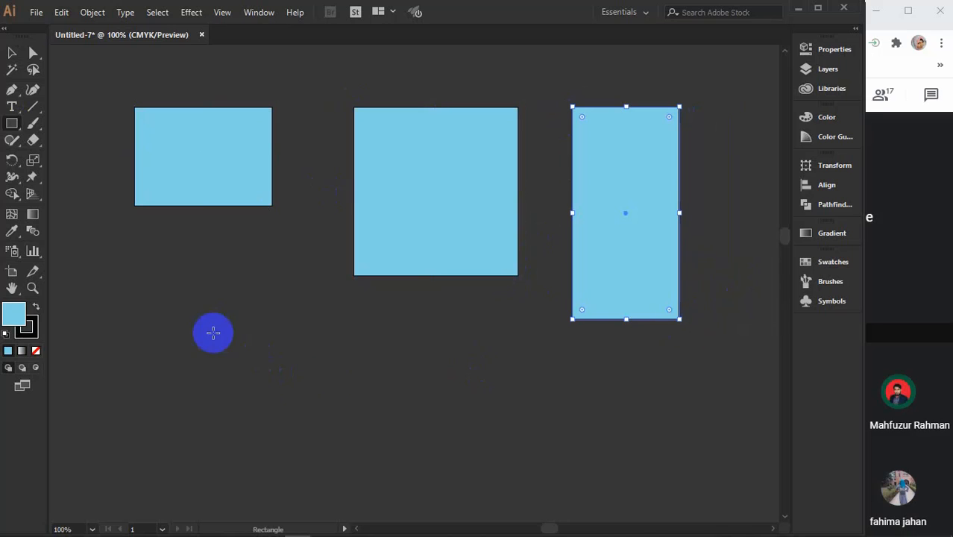
- Draw a wide rectangle below the first two shapes and a smaller, nearly square one beside it
left_click_drag(149, 308, 416, 431)
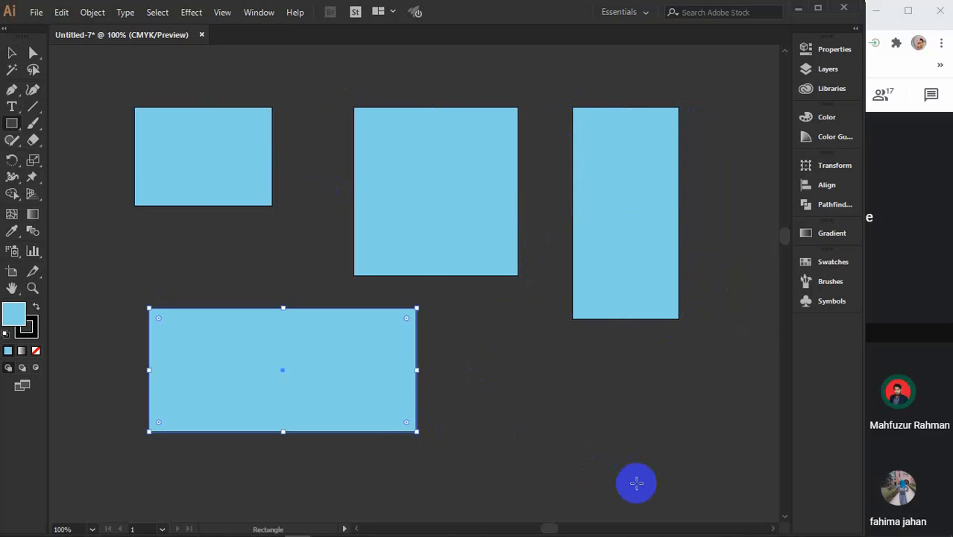
left_click_drag(639, 481, 477, 344)
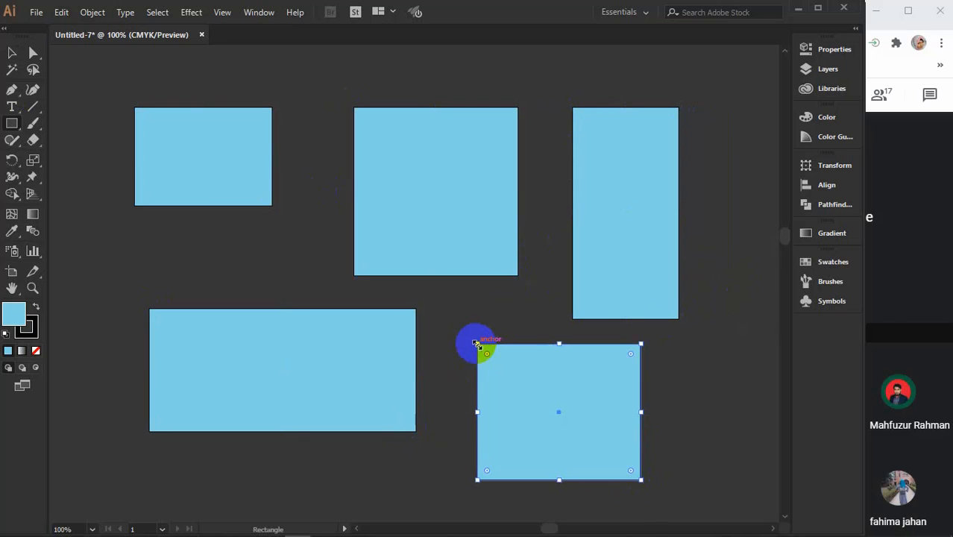
key("v")
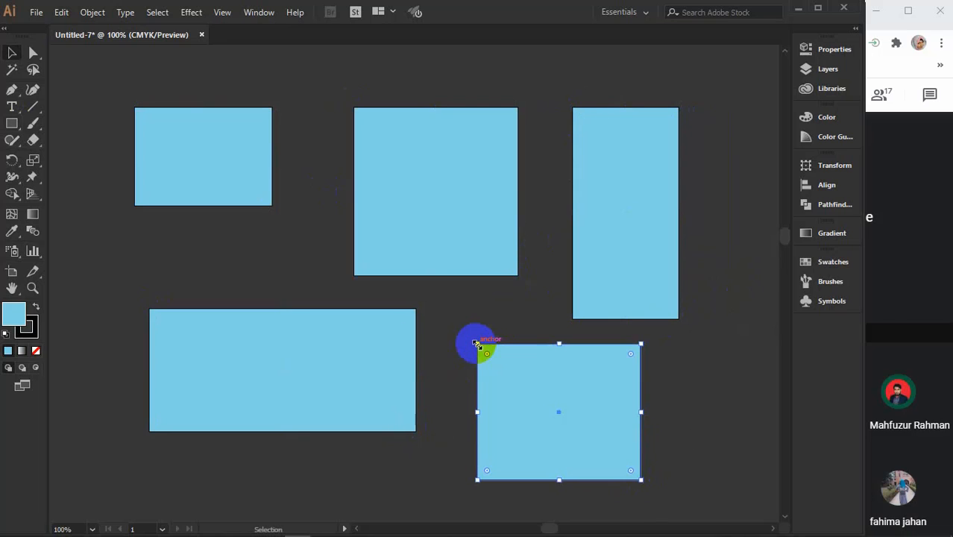
- Fill the large square in the upper row with orange and the tall rectangle with yellow from the color spectrum
left_click(824, 121)
left_click(424, 195)
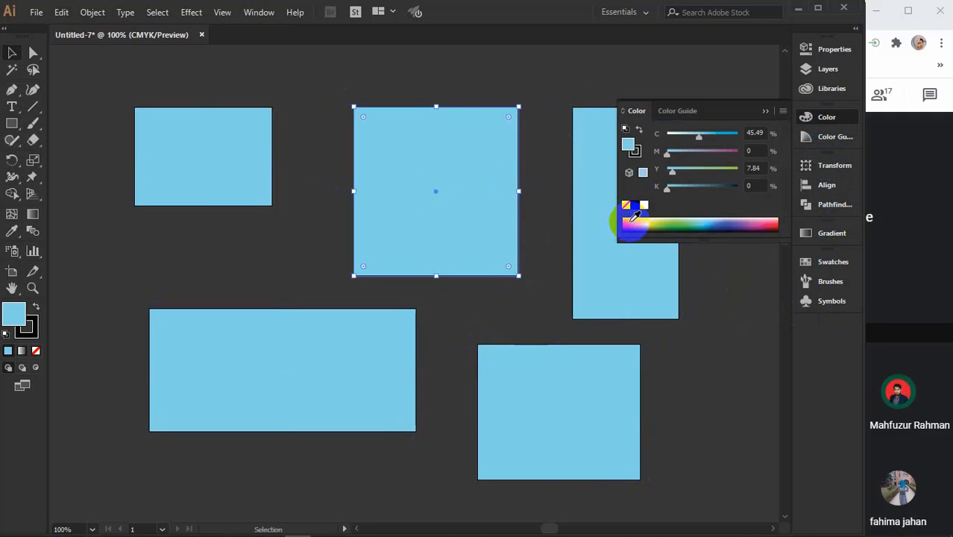
left_click(632, 221)
left_click(591, 298)
left_click(645, 221)
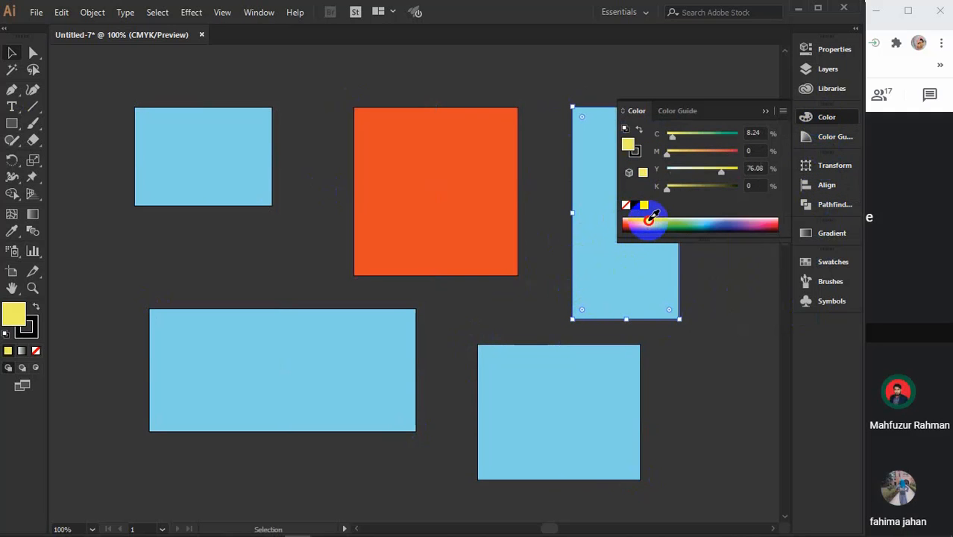
- Fill the smaller lower rectangle with green and the wide lower rectangle with maroon, and deselect everything
left_click(618, 386)
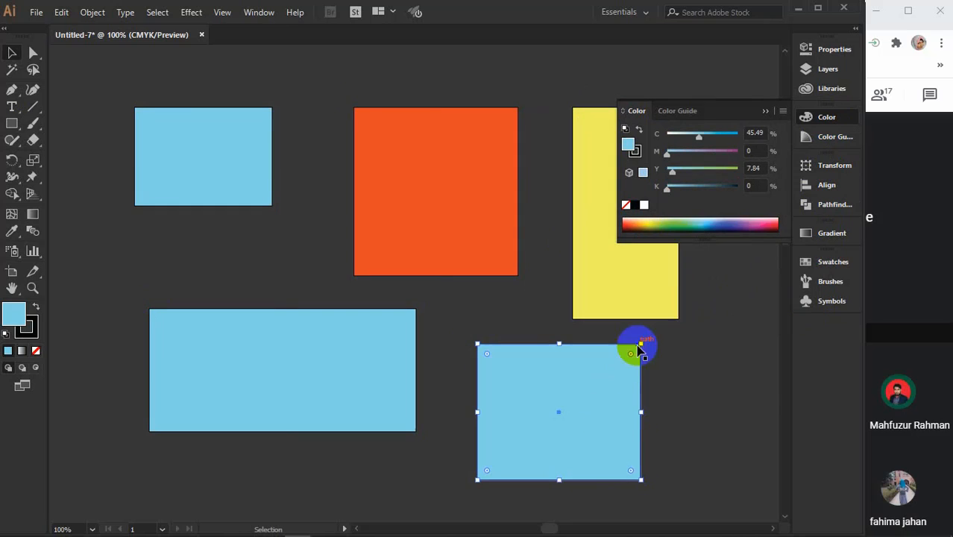
left_click(685, 222)
left_click(323, 400)
left_click(739, 224)
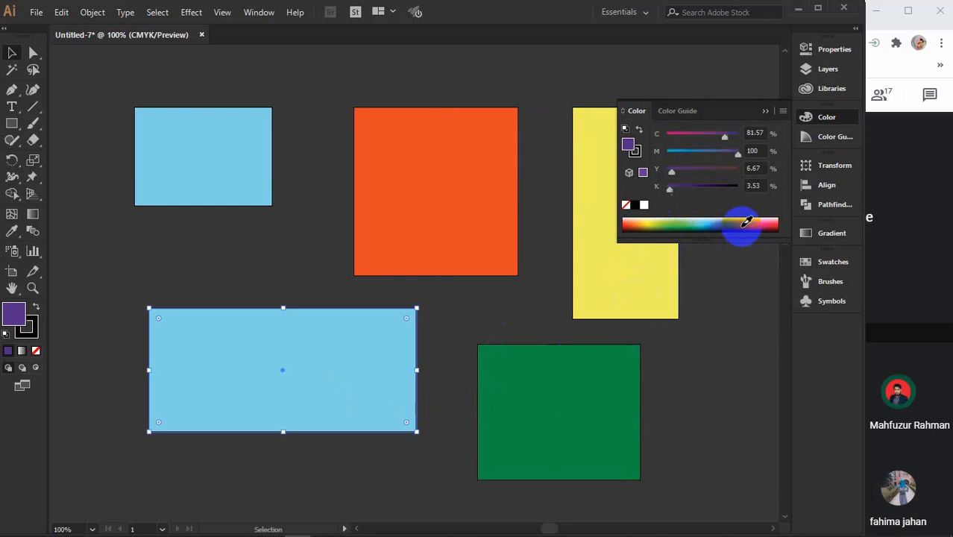
left_click(726, 223)
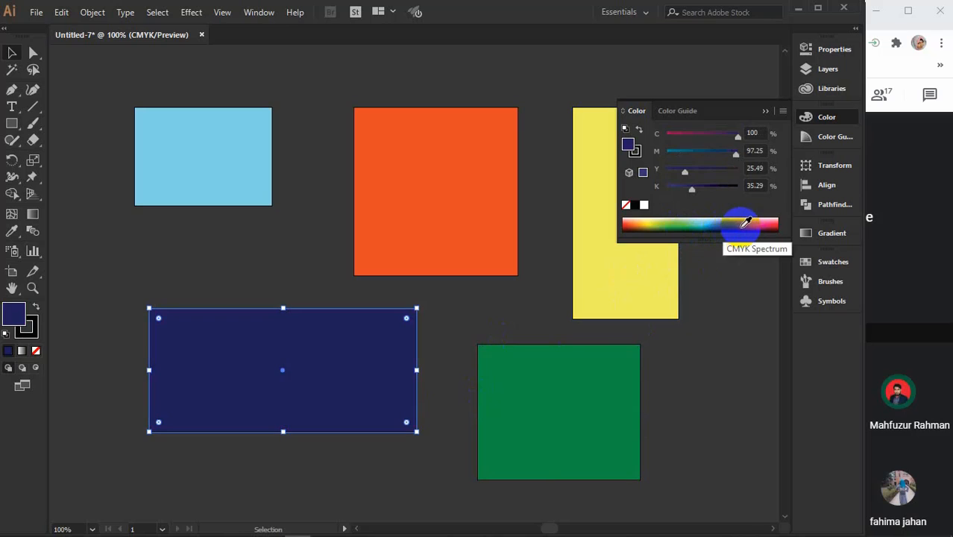
left_click(765, 224)
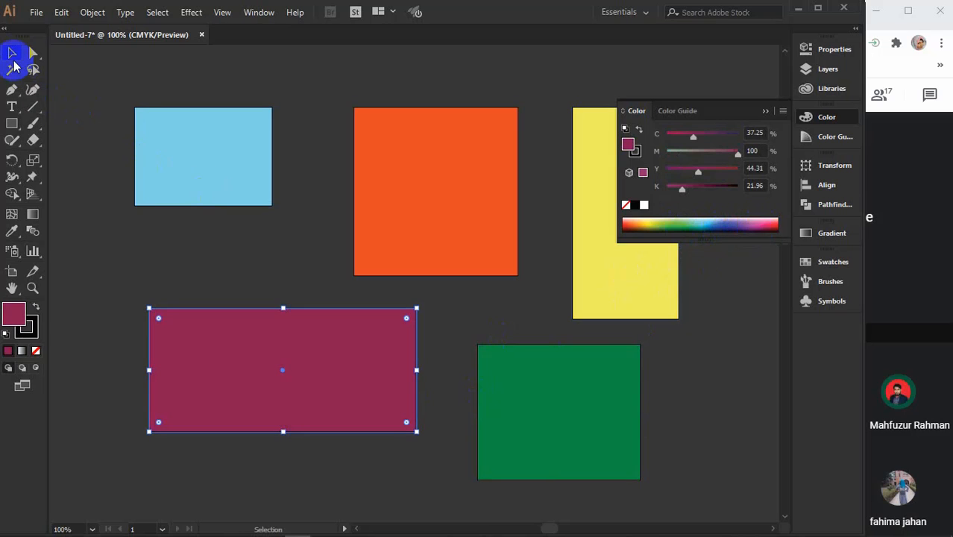
left_click(766, 111)
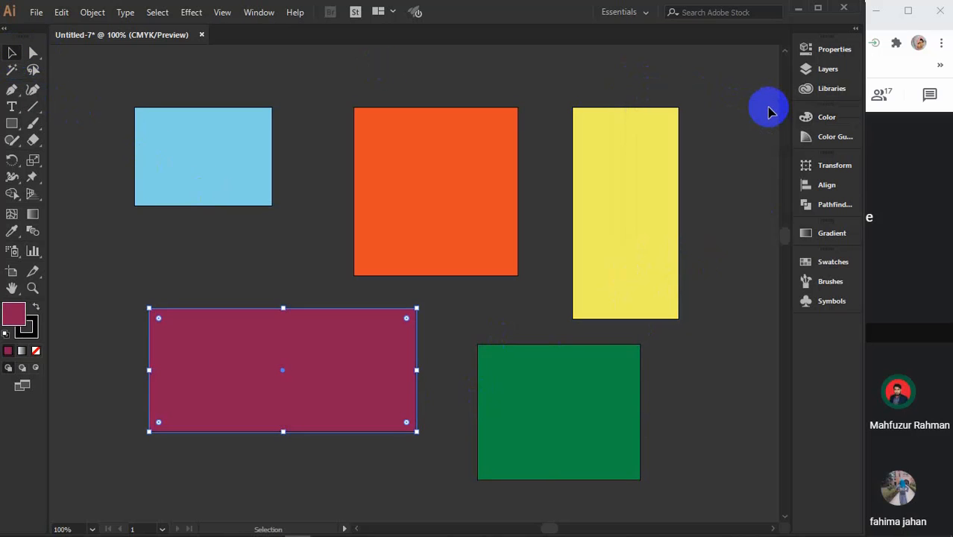
left_click(712, 464)
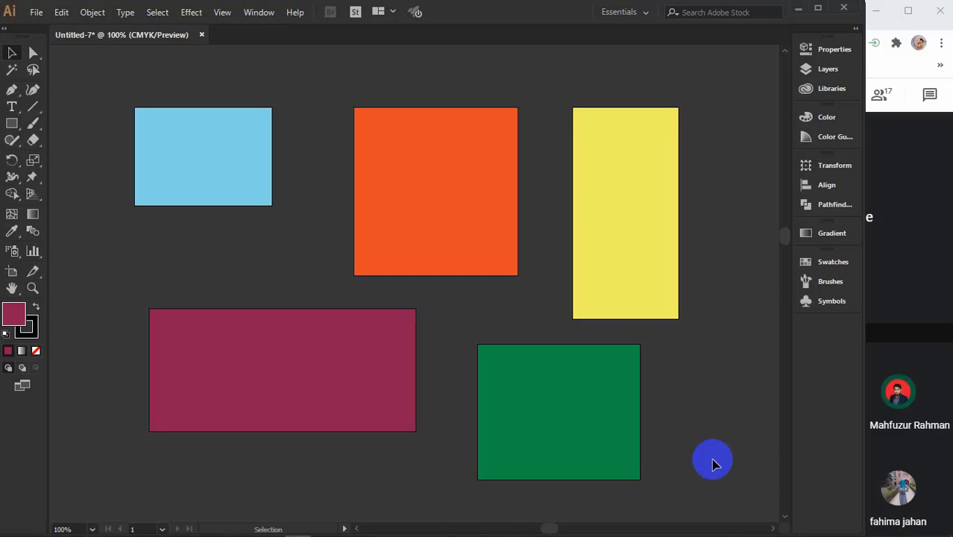
- Pick the rectangles in the upper row one by one and move the green rectangle slightly down and to the right
left_click(233, 144)
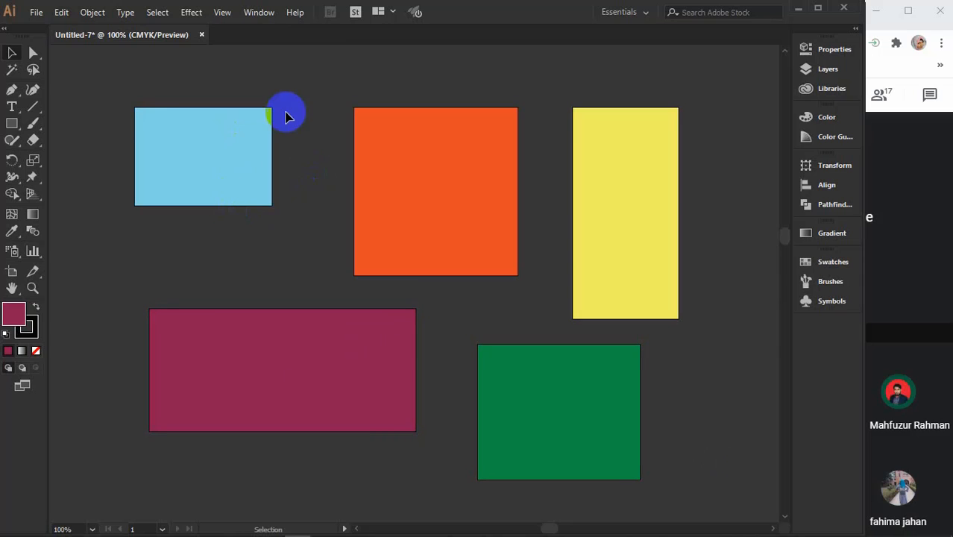
left_click(277, 151)
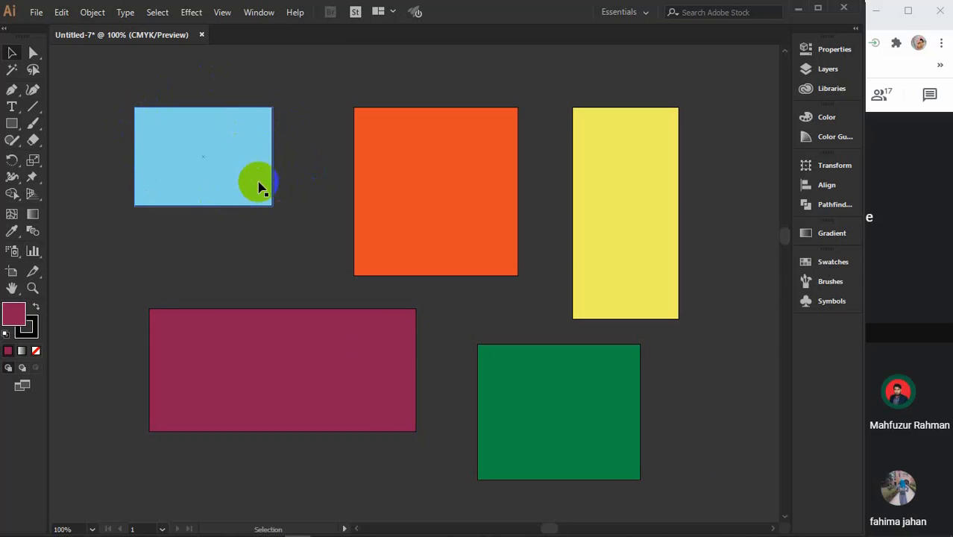
left_click_drag(290, 210, 248, 170)
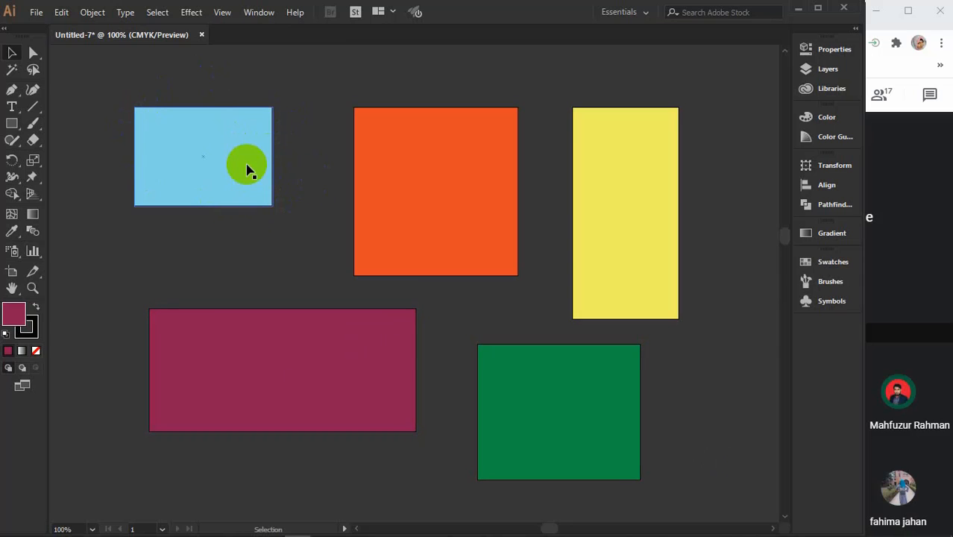
left_click(404, 170)
left_click(585, 170)
left_click_drag(556, 410, 570, 418)
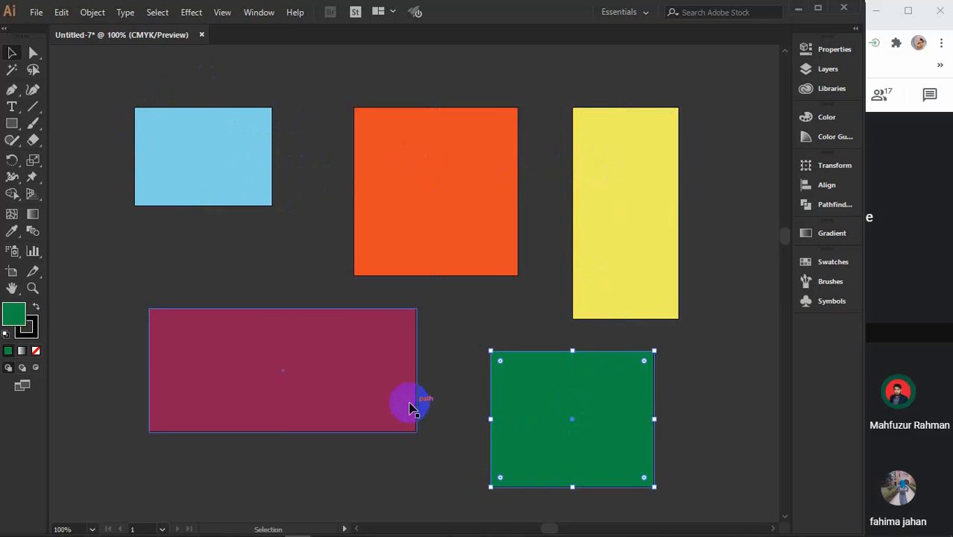
- Move the maroon rectangle slightly down and to the left, and try a selection marquee across the rectangles
left_click(373, 380)
left_click_drag(332, 364, 297, 389)
left_click_drag(125, 130, 594, 389)
left_click(722, 292)
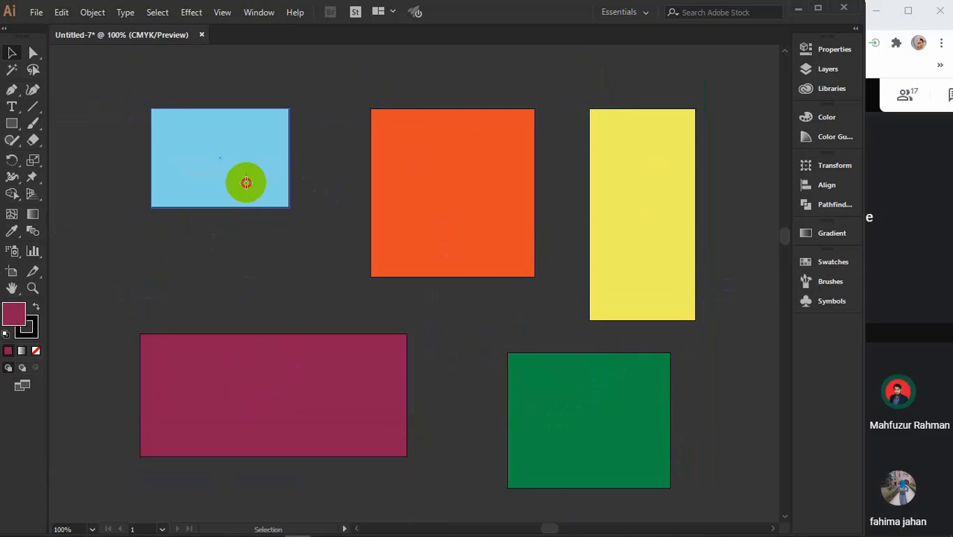
- Move the light blue rectangle down and slightly to the right, closer to the orange square, and deselect it
left_click_drag(246, 183, 265, 246)
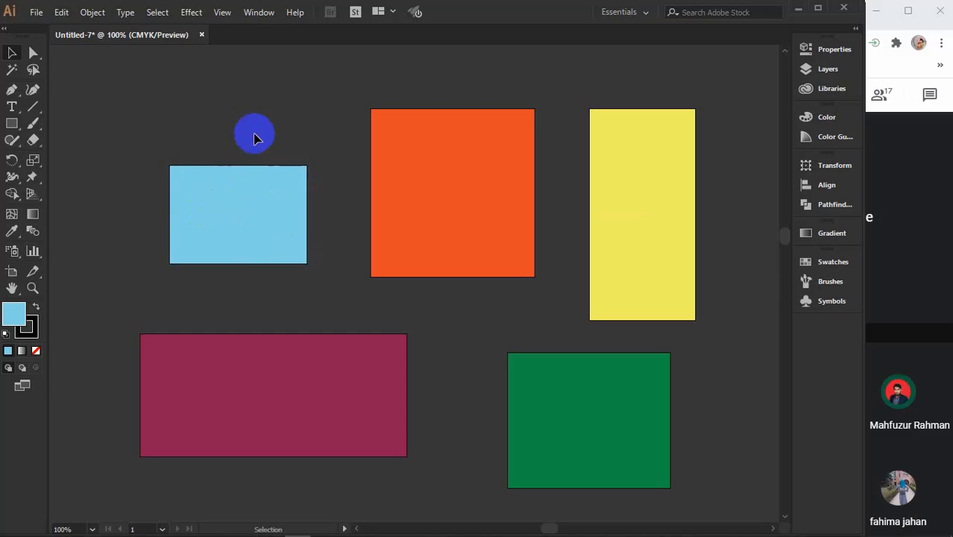
left_click_drag(272, 191, 285, 192)
left_click(244, 112)
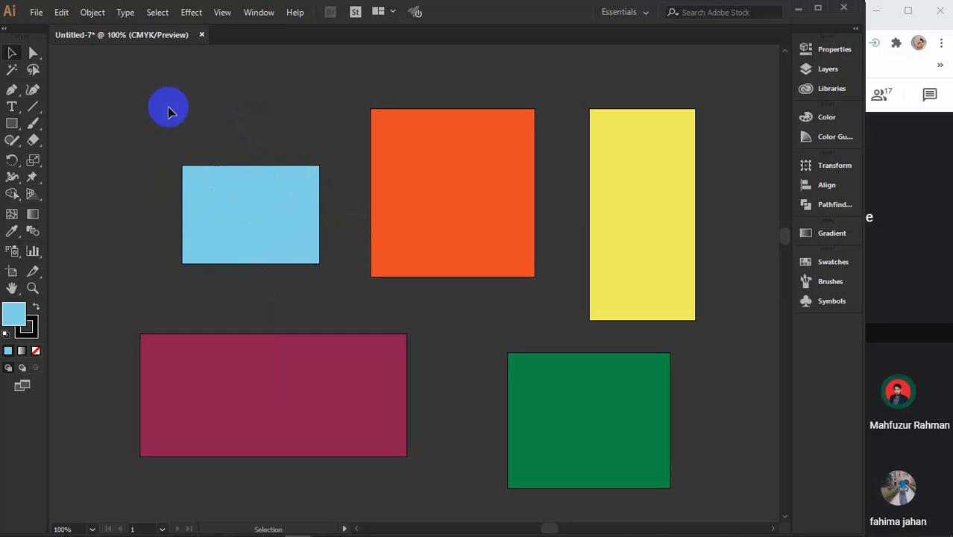
- Select the light blue rectangle and the orange square one at a time, and clear the selection
left_click(251, 191)
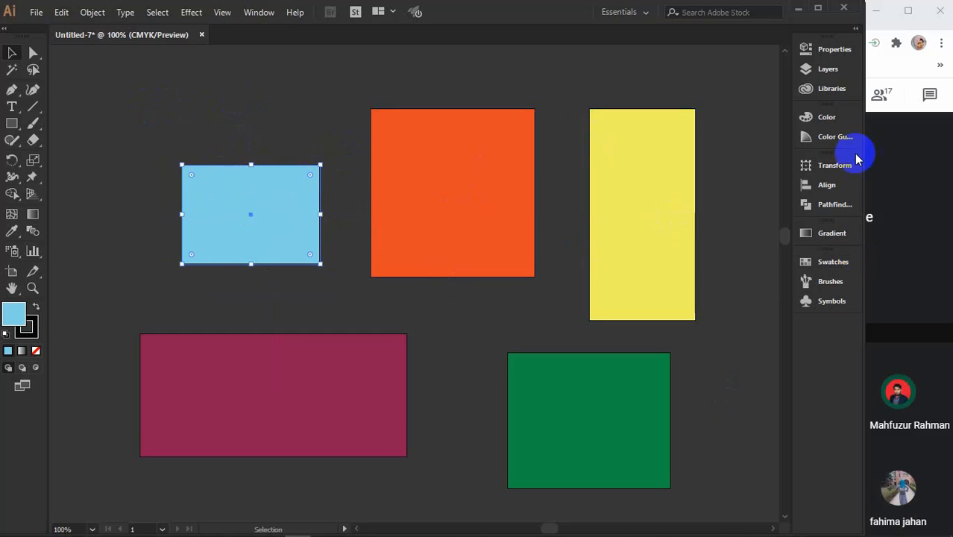
left_click(470, 231)
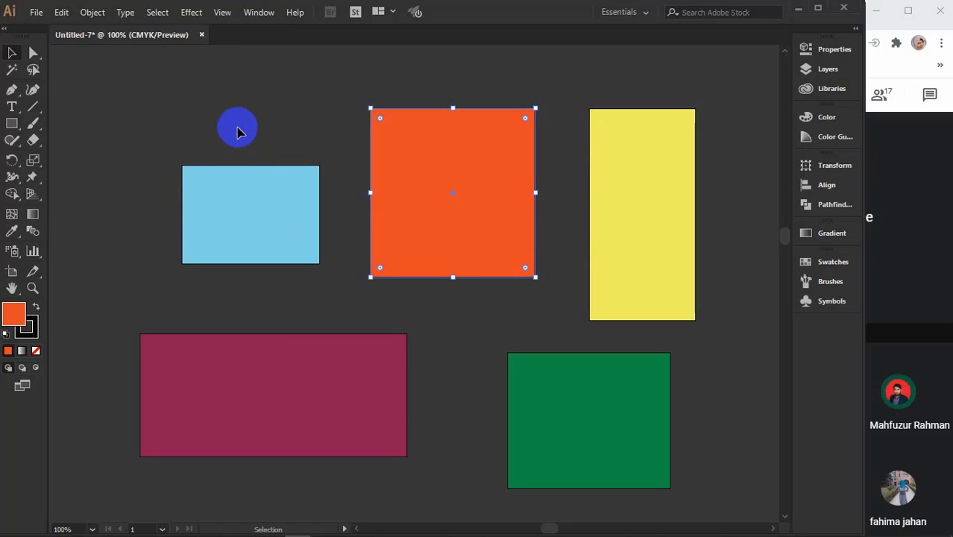
scroll(237, 132, "down", 1)
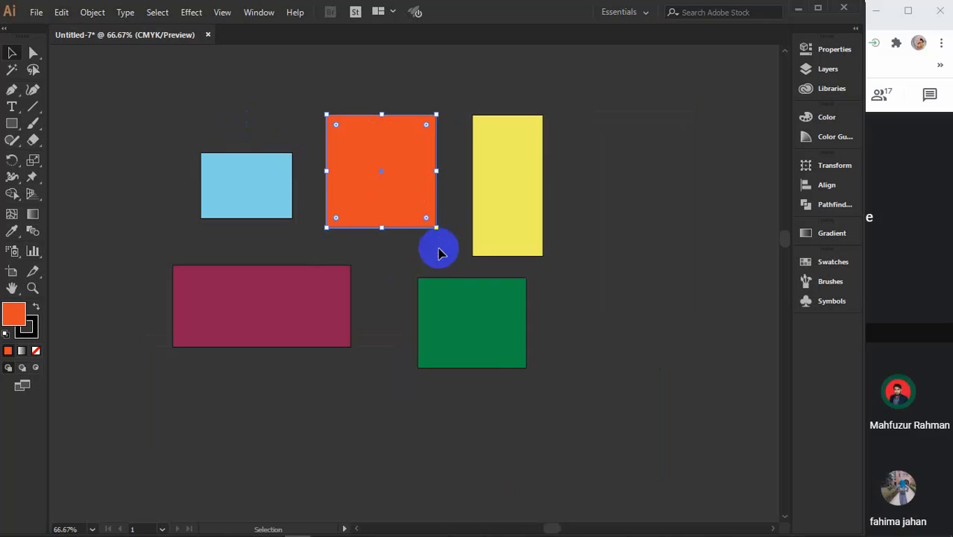
left_click_drag(396, 266, 374, 319)
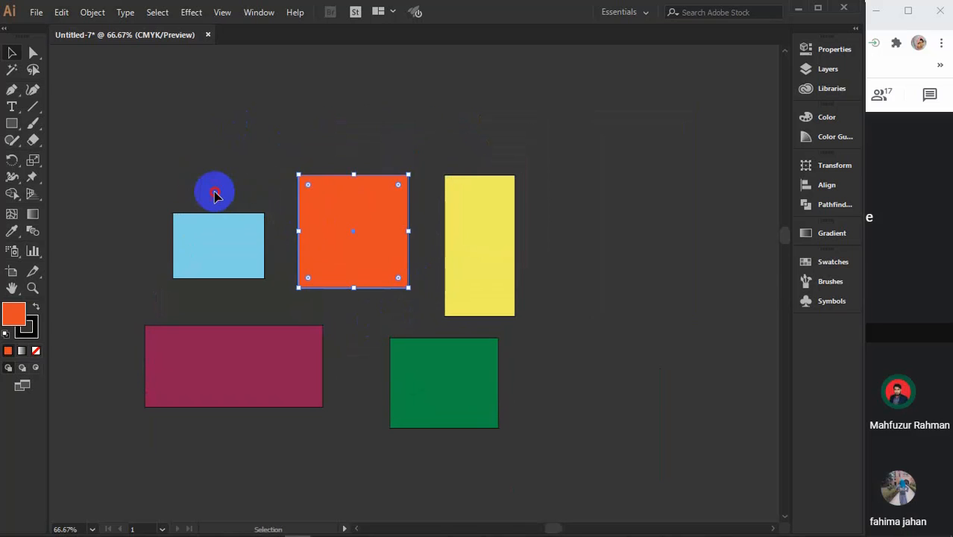
left_click(215, 240)
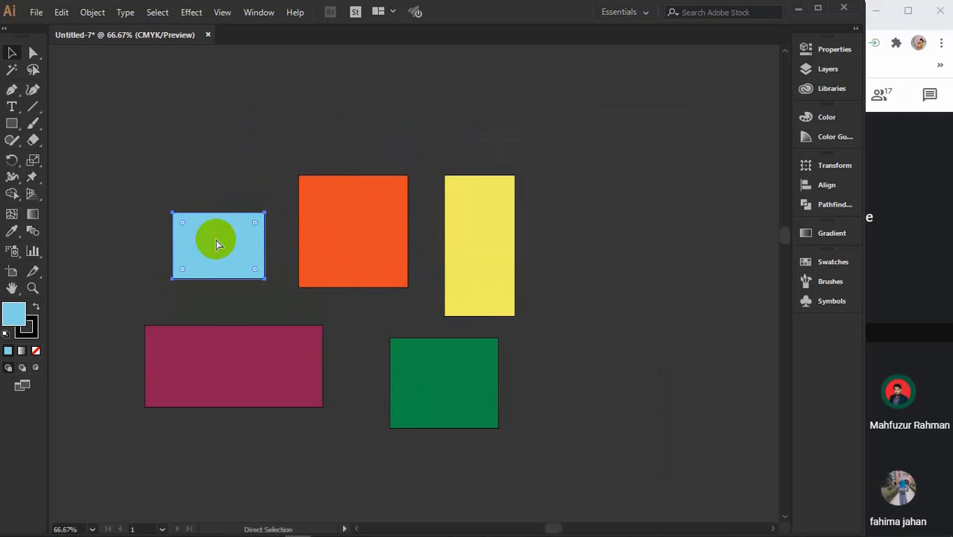
key("ctrl+shift+a")
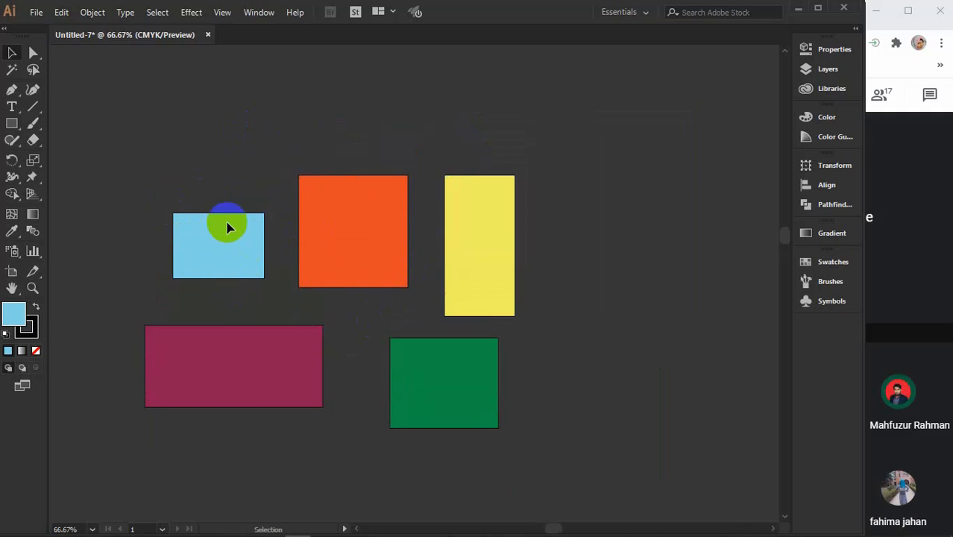
- Select the orange square, add the yellow rectangle to the selection, and deselect both
left_click(343, 257)
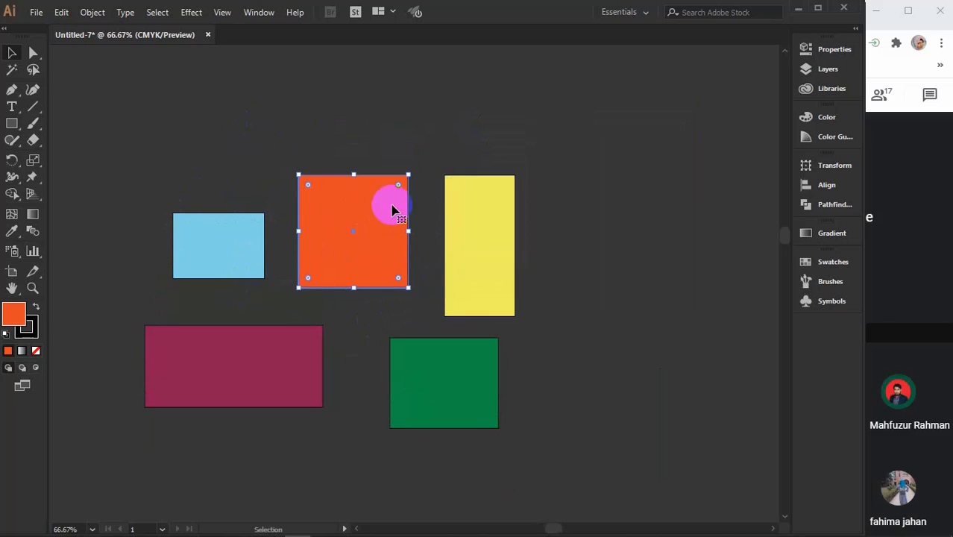
left_click_drag(364, 141, 479, 261)
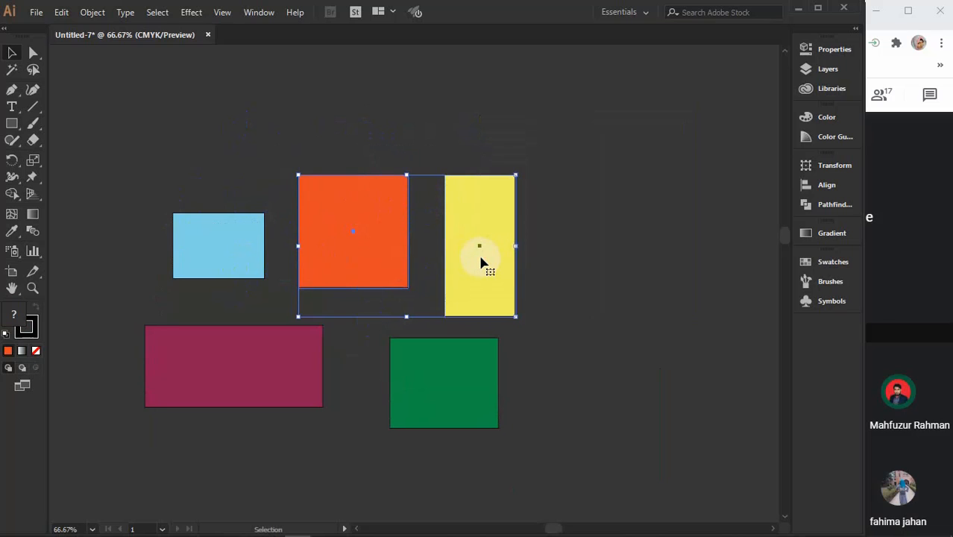
left_click(440, 300)
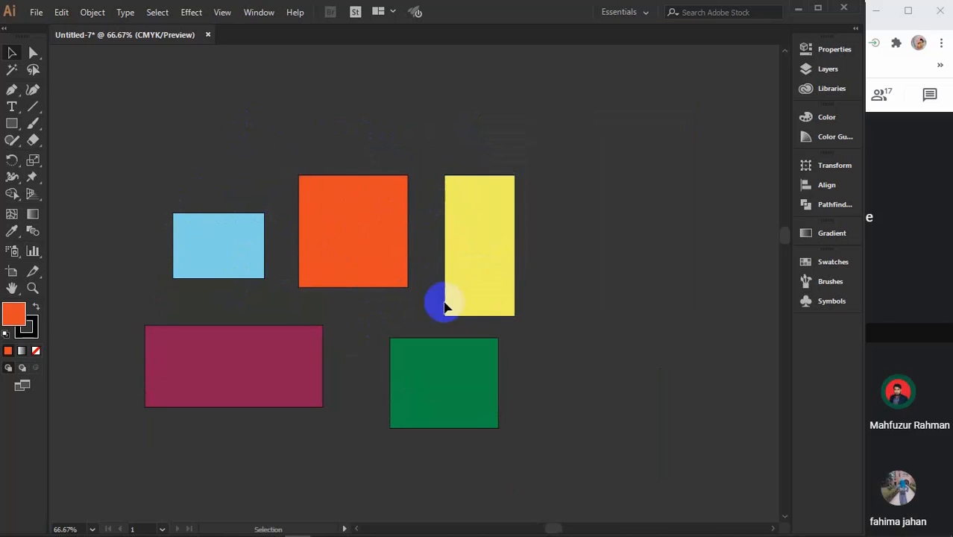
- Select the maroon and green rectangles together with a selection marquee, and clear the selection
left_click(264, 346)
left_click_drag(611, 436, 226, 344)
left_click_drag(610, 429, 155, 113)
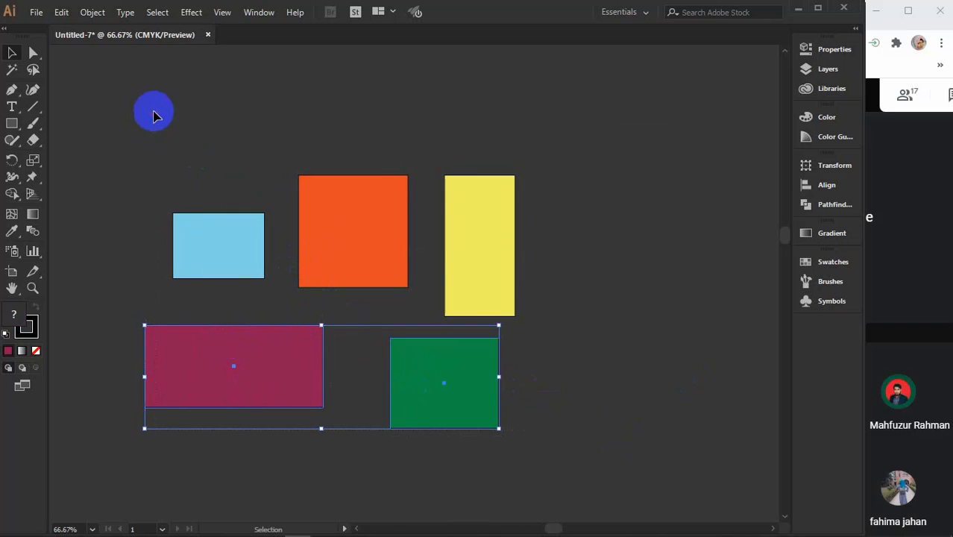
left_click_drag(522, 381, 45, 135)
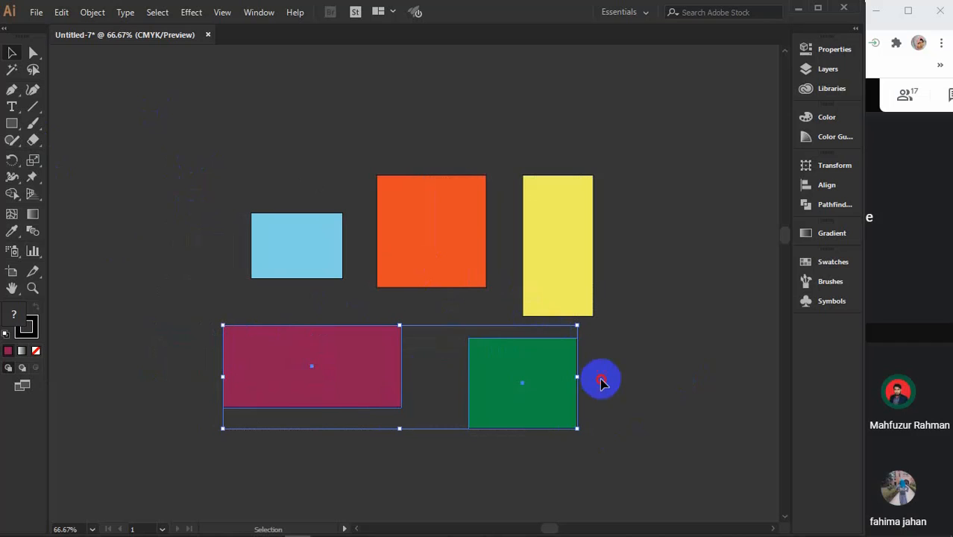
left_click_drag(601, 380, 277, 165)
left_click(454, 223)
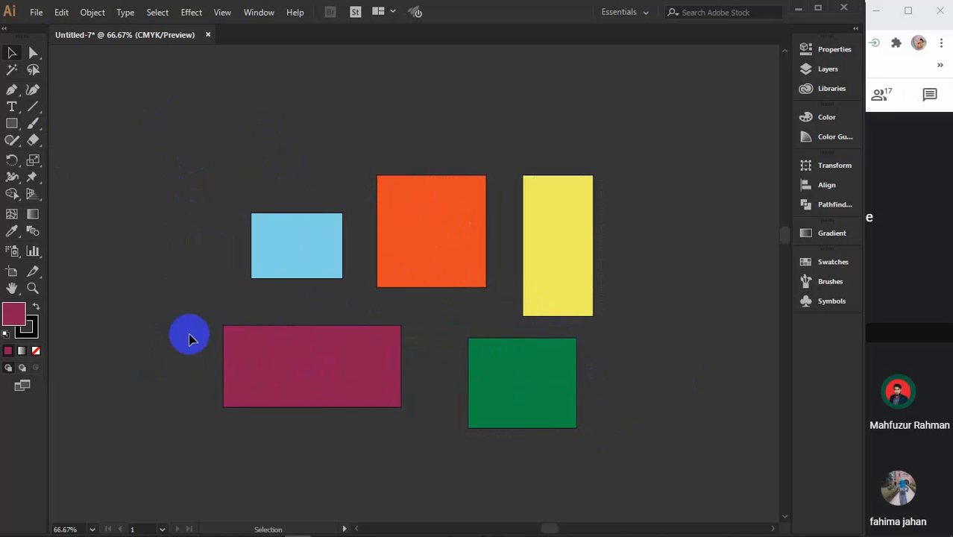
left_click_drag(159, 322, 611, 432)
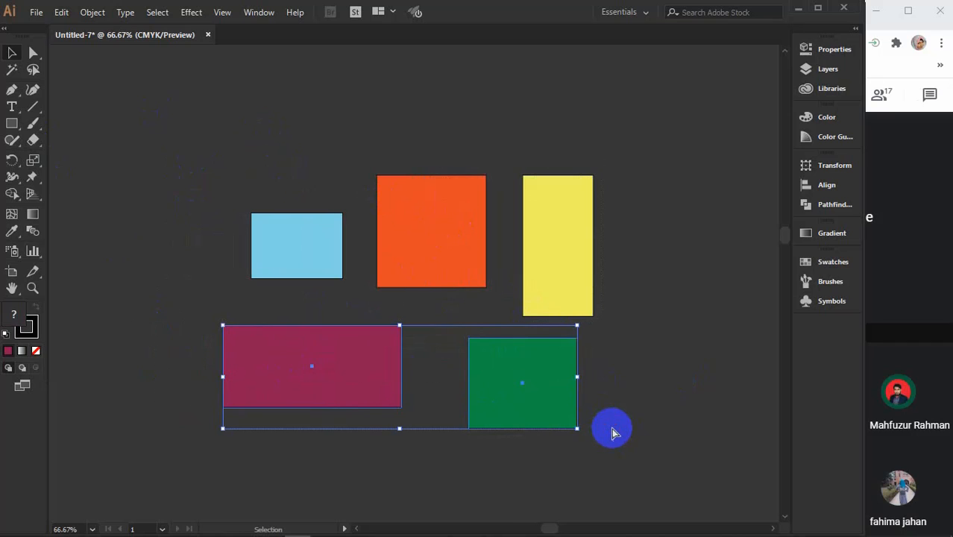
key("ctrl+shift+a")
- Select all five rectangles at once and deselect them
left_click_drag(275, 197, 578, 406)
mouse_move(219, 217)
left_mouse_down()
mouse_move(292, 271)
mouse_move(246, 204)
left_mouse_up()
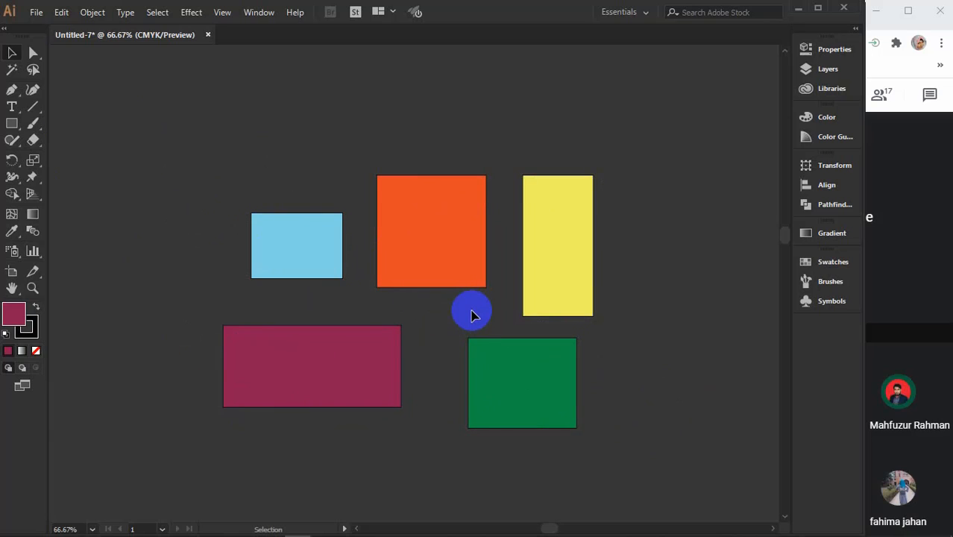
key("a")
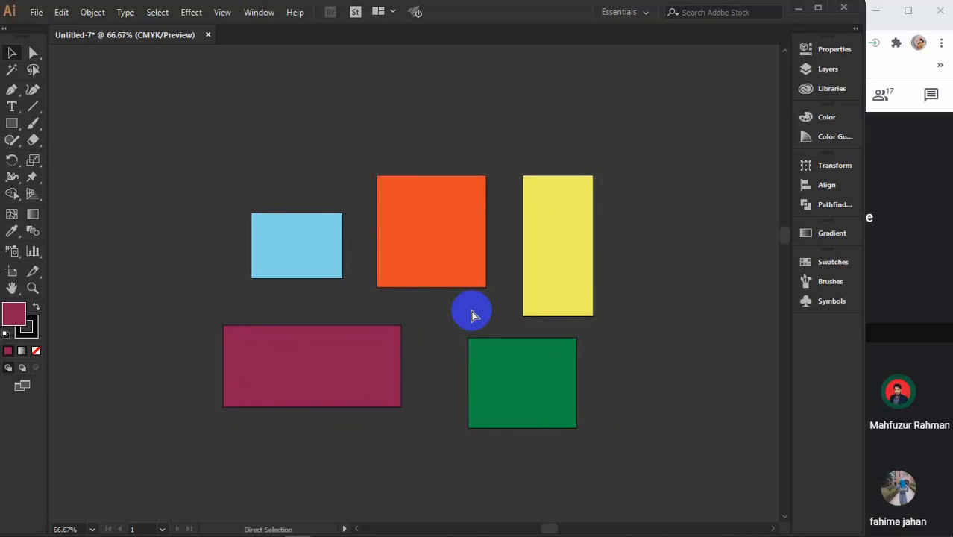
key("v")
key("ctrl+a")
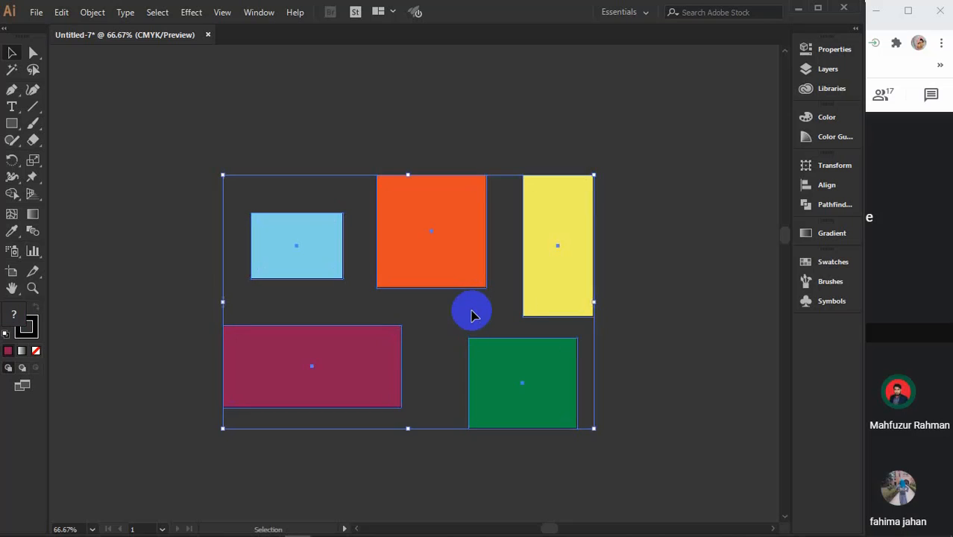
left_click(661, 265)
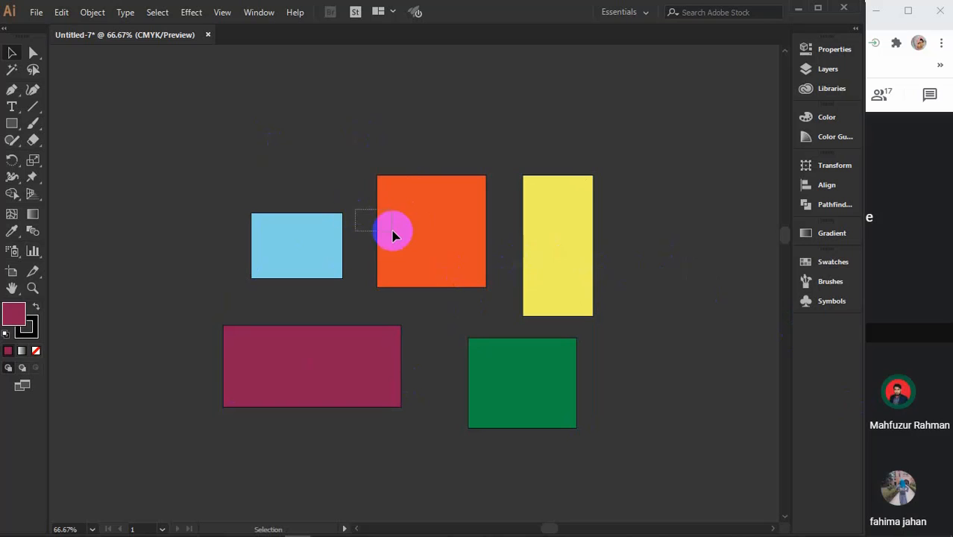
- Select the orange, light blue, yellow, green and maroon rectangles one at a time, and clear the selection
left_click(399, 232)
left_click(250, 163)
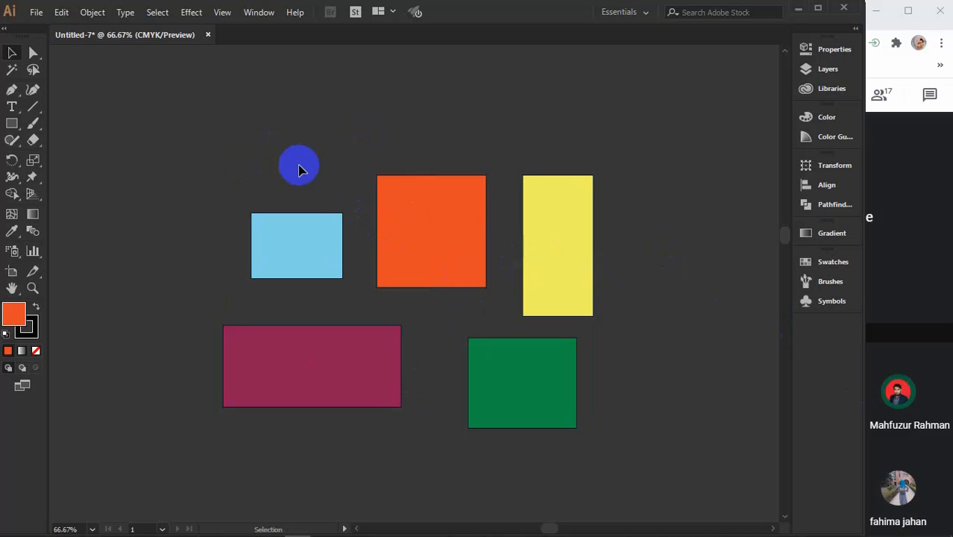
left_click(296, 221)
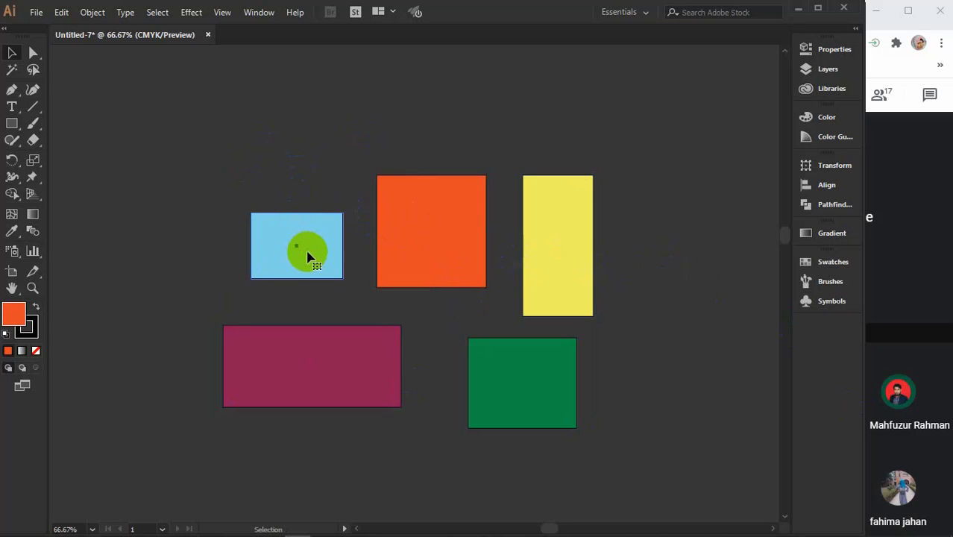
left_click(404, 239)
left_click(538, 255)
left_click(525, 369)
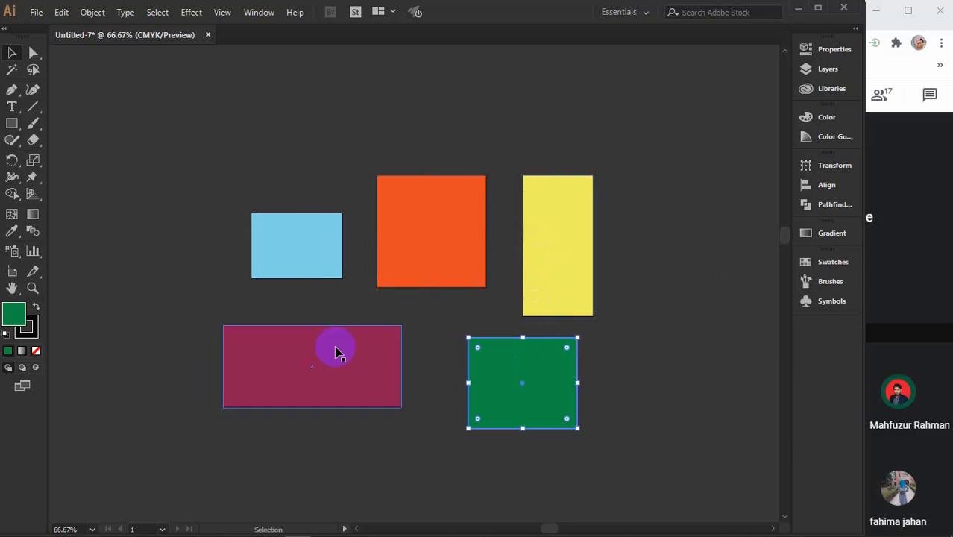
left_click(332, 348)
left_click(284, 164)
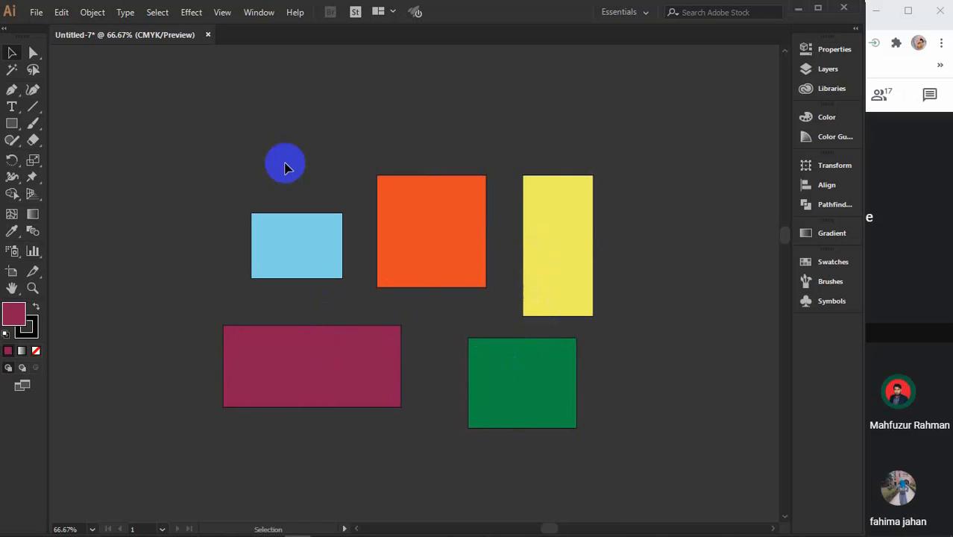
- Lock the light blue rectangle, the orange square and the green rectangle one at a time
left_click(291, 248)
key("a")
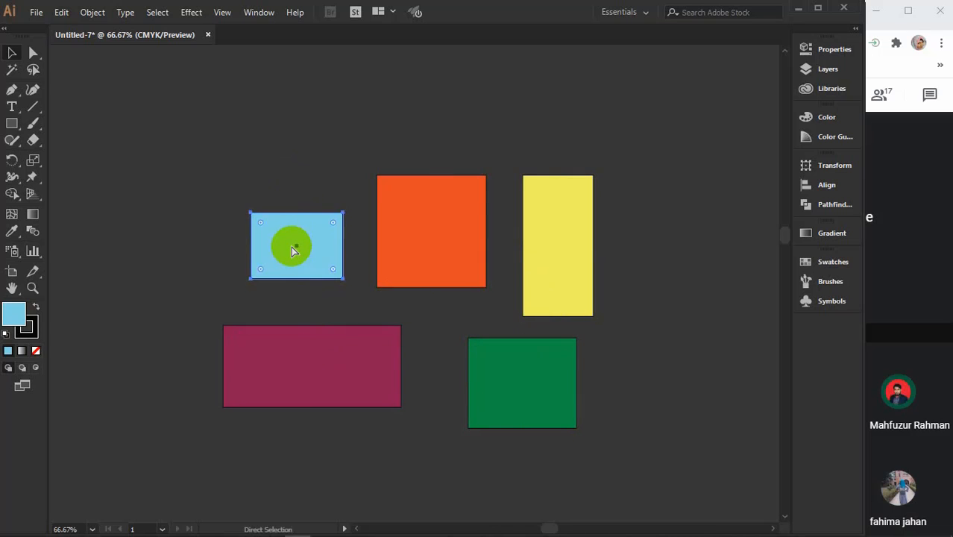
left_click(417, 262)
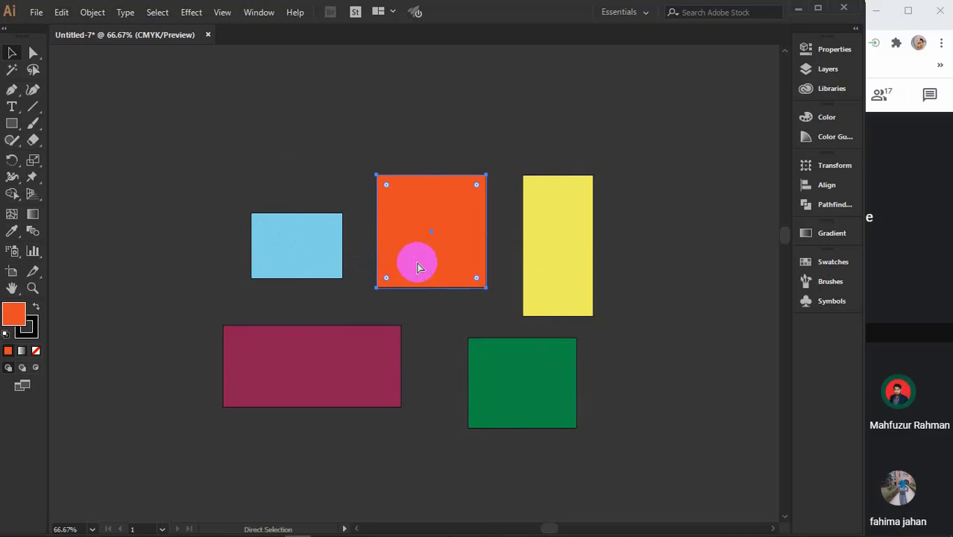
key("v")
left_click(481, 416)
key("a")
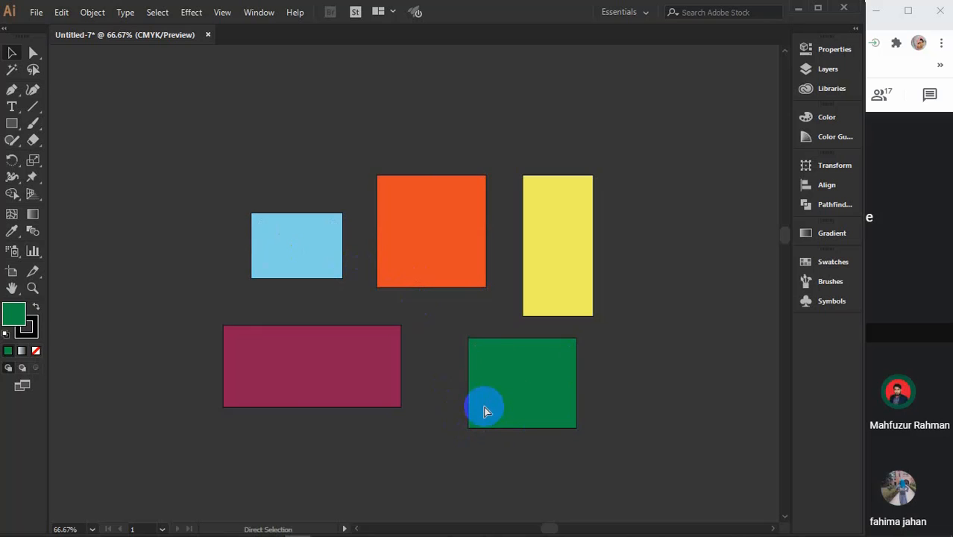
key("v")
- Lock the maroon and yellow rectangles, and try to select all five locked rectangles with a selection marquee
left_click(353, 345)
key("a")
key("v")
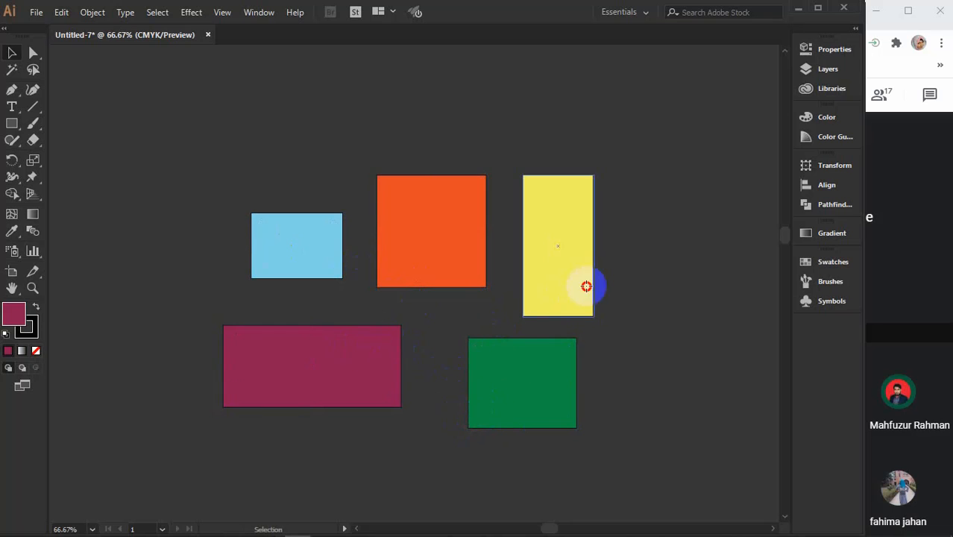
left_click(586, 286)
key("a")
key("v")
left_click_drag(256, 162, 686, 460)
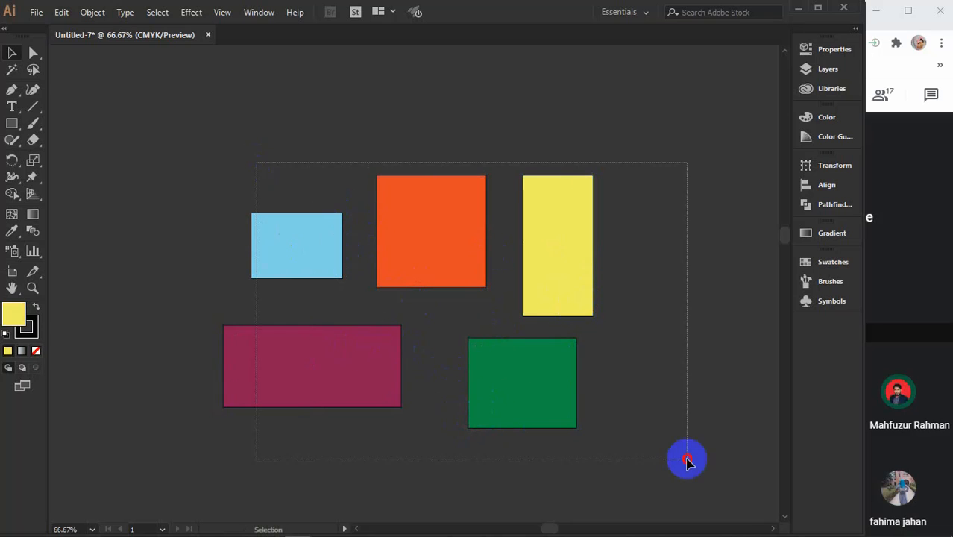
left_click_drag(235, 152, 638, 470)
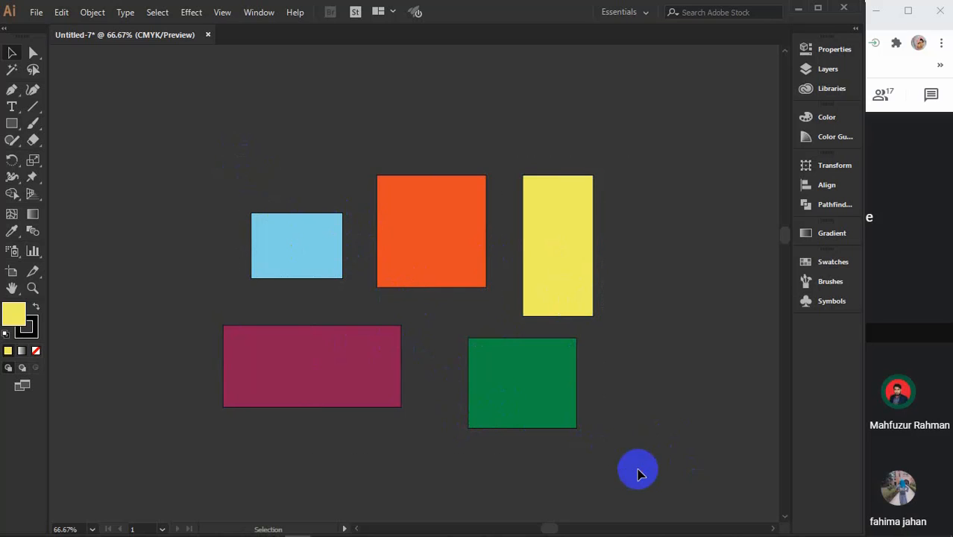
- Unlock all five rectangles and move them together slightly up and to the left
key("ctrl+alt")
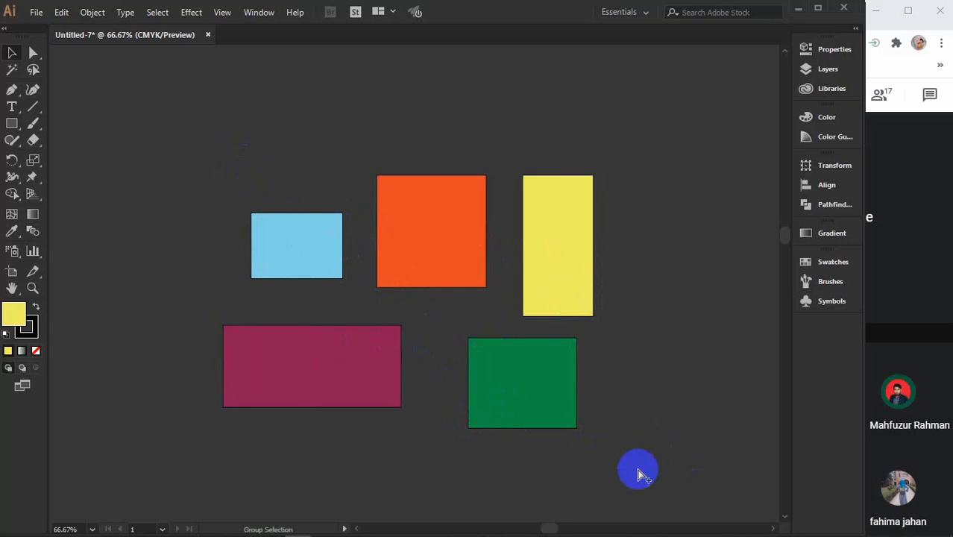
key("ctrl+a")
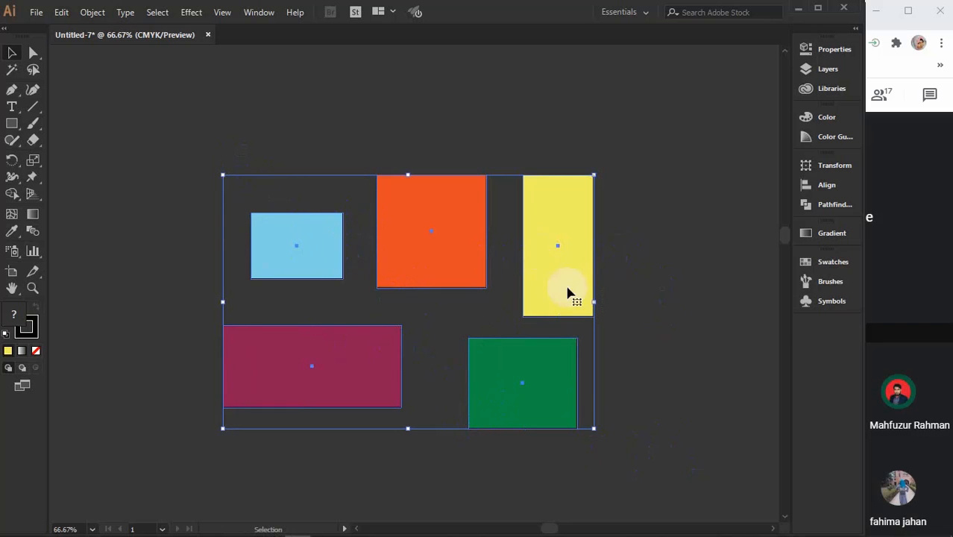
left_click_drag(568, 293, 557, 259)
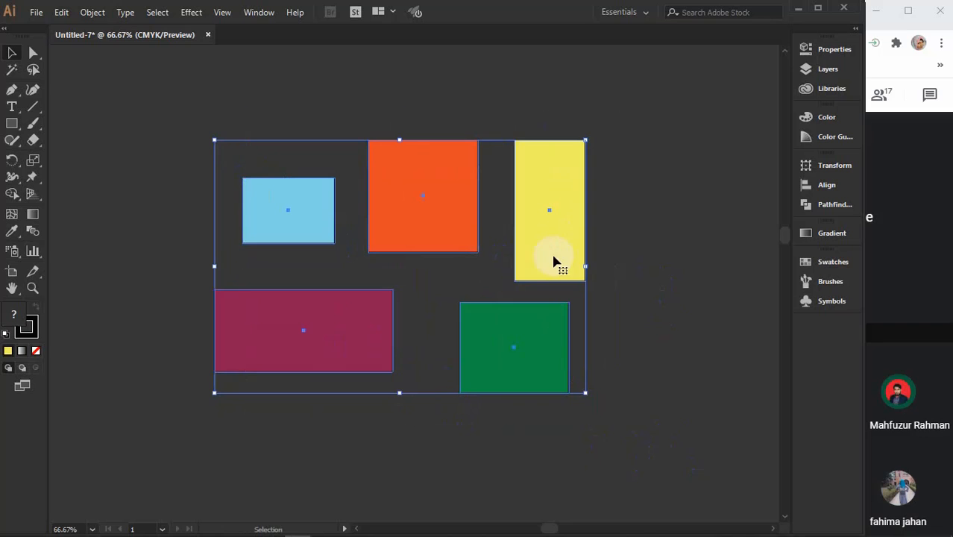
left_click(656, 312)
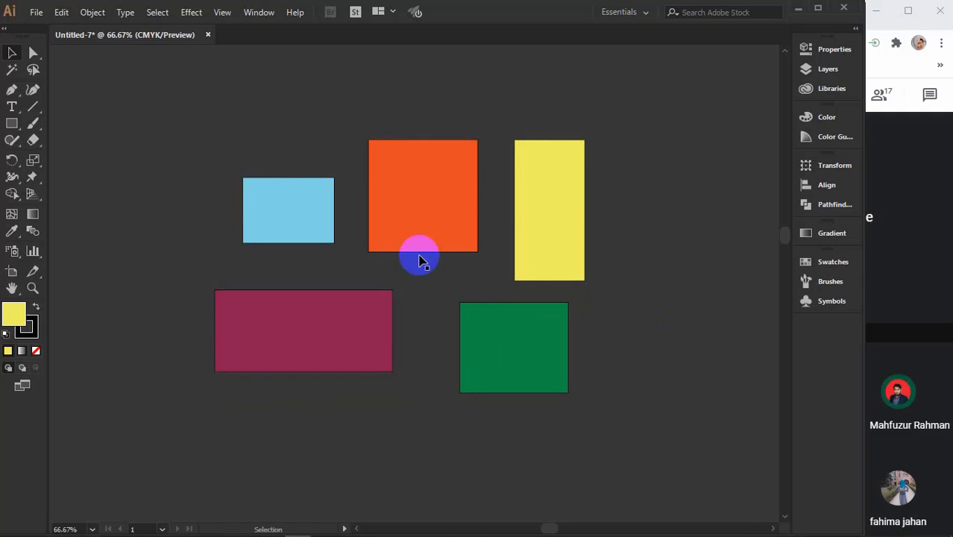
- Hide the light blue rectangle and the orange square one at a time
left_click(291, 215)
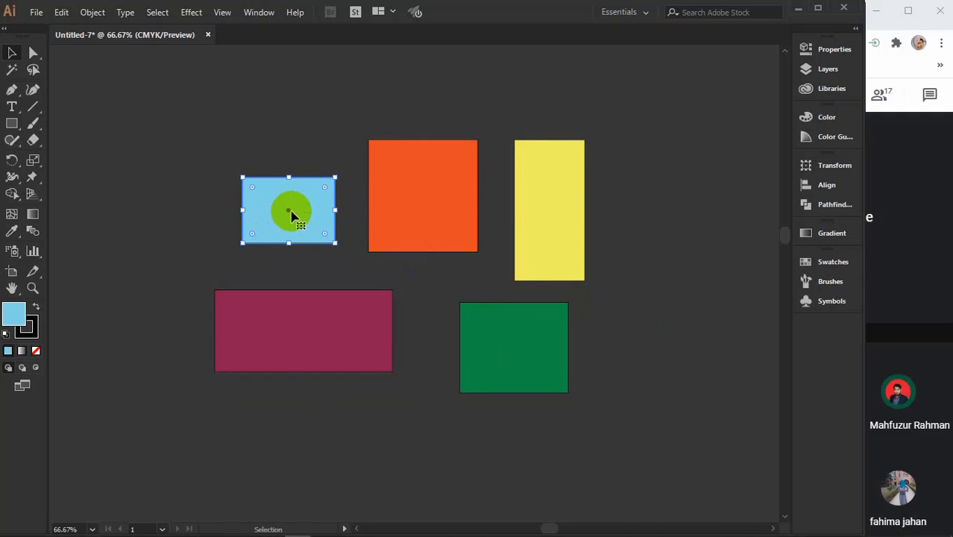
key("a")
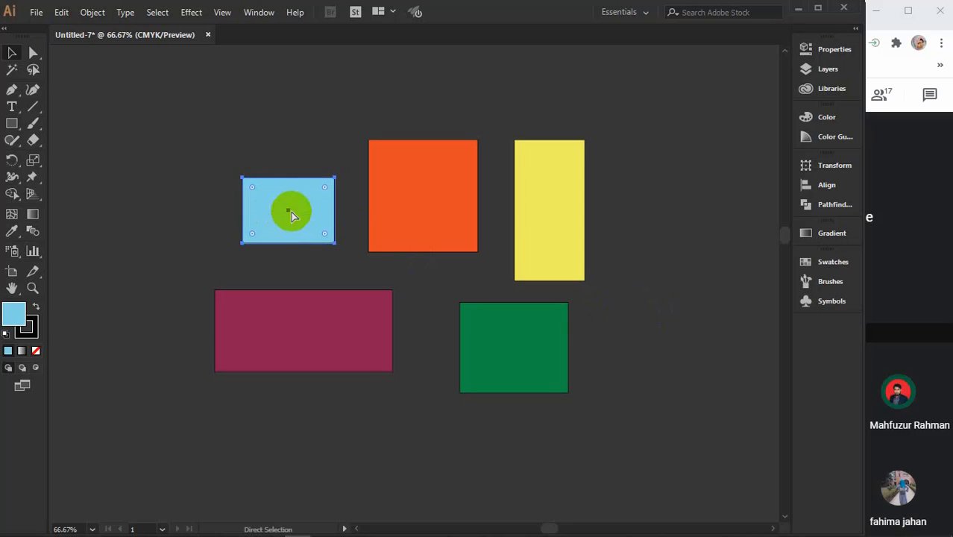
key("Delete")
key("v")
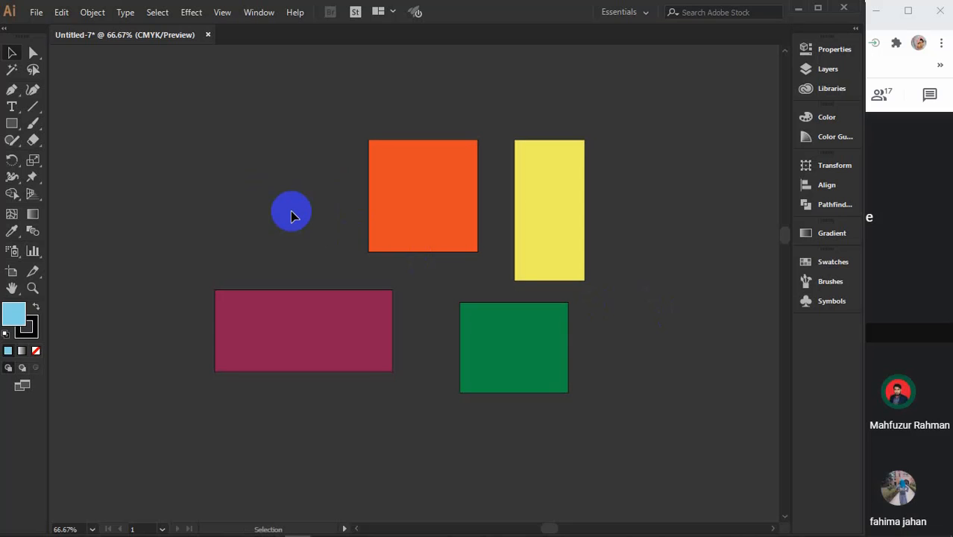
left_click(430, 240)
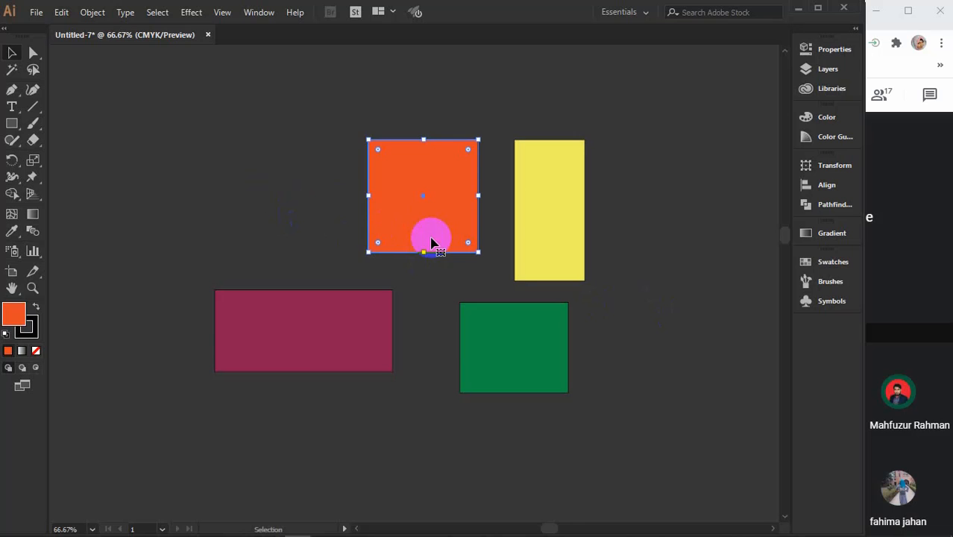
key("a")
key("Delete")
- Select the remaining maroon, green and yellow rectangles together and hide them
left_click_drag(316, 210, 551, 383)
key("Delete")
key("v")
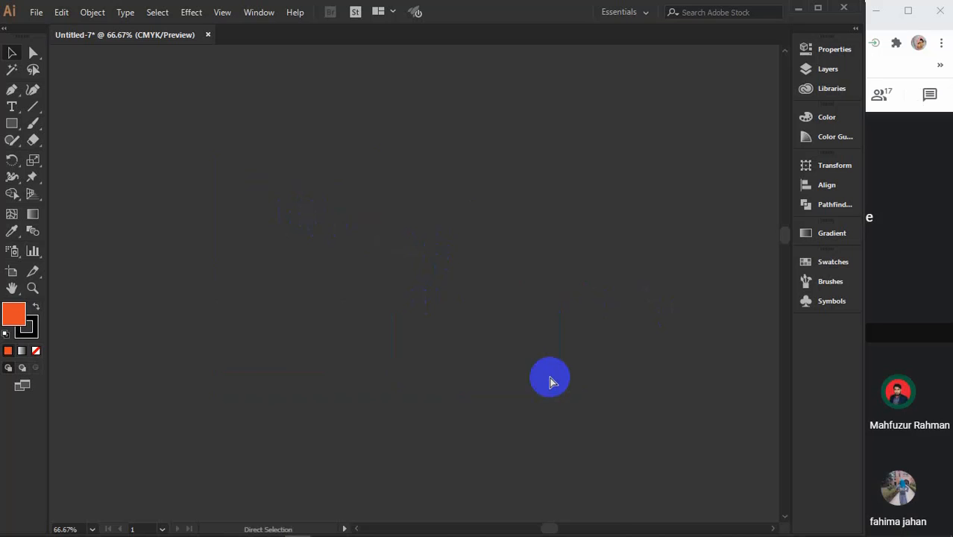
- Show all the hidden rectangles again and move them together slightly up and to the right
key("ctrl+alt+3")
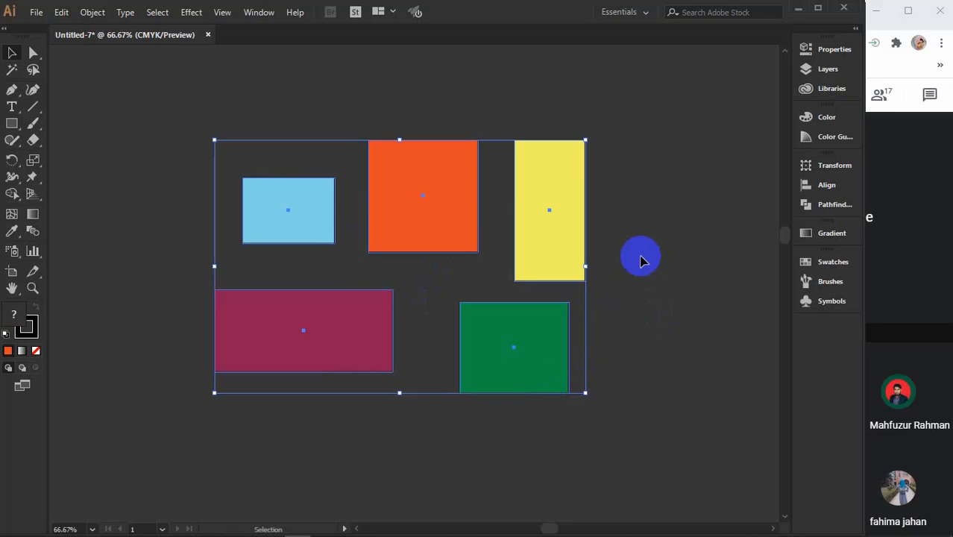
mouse_move(457, 207)
left_mouse_down()
mouse_move(506, 284)
mouse_move(468, 192)
left_mouse_up()
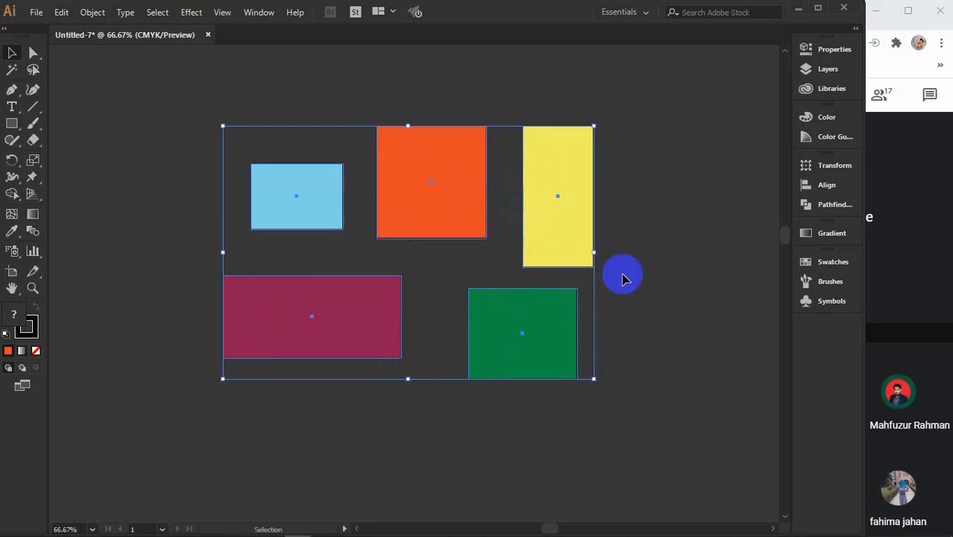
left_click(665, 332)
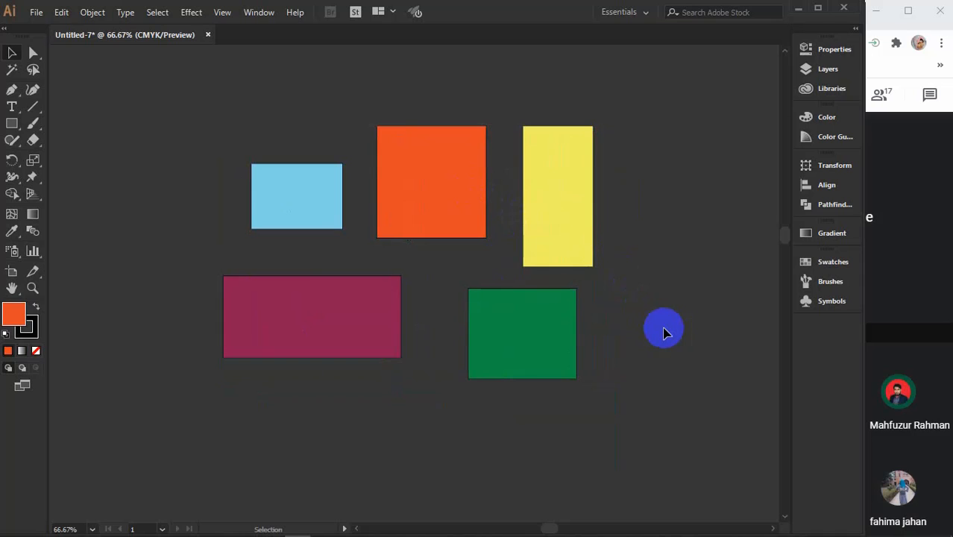
left_click(400, 160)
left_click(259, 12)
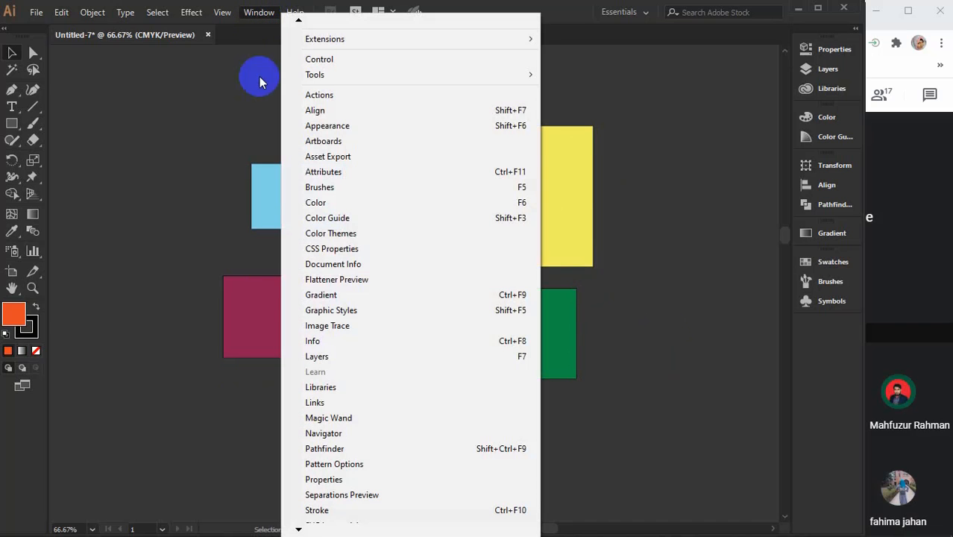
left_click(673, 141)
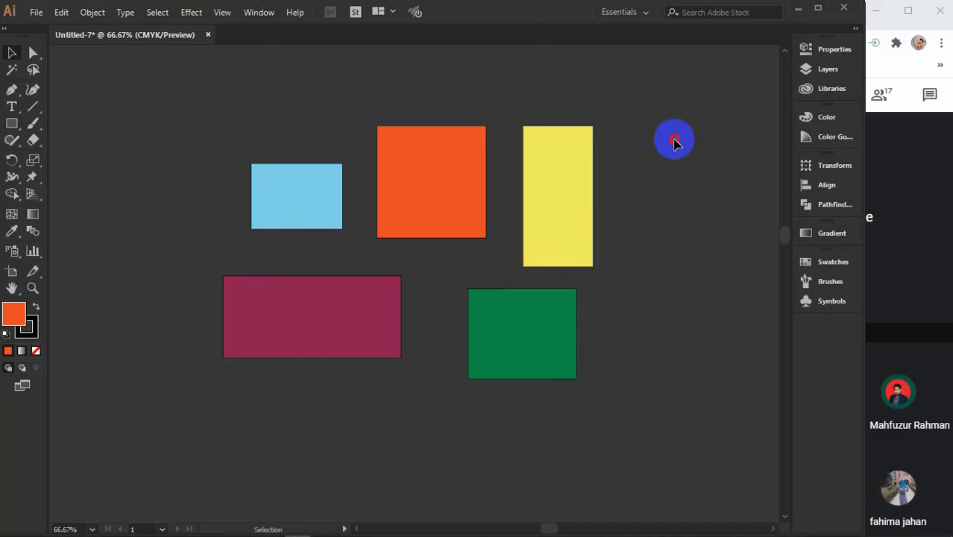
- Display the document's layers and toggle the visibility of Layer 1 off and on twice
left_click(829, 70)
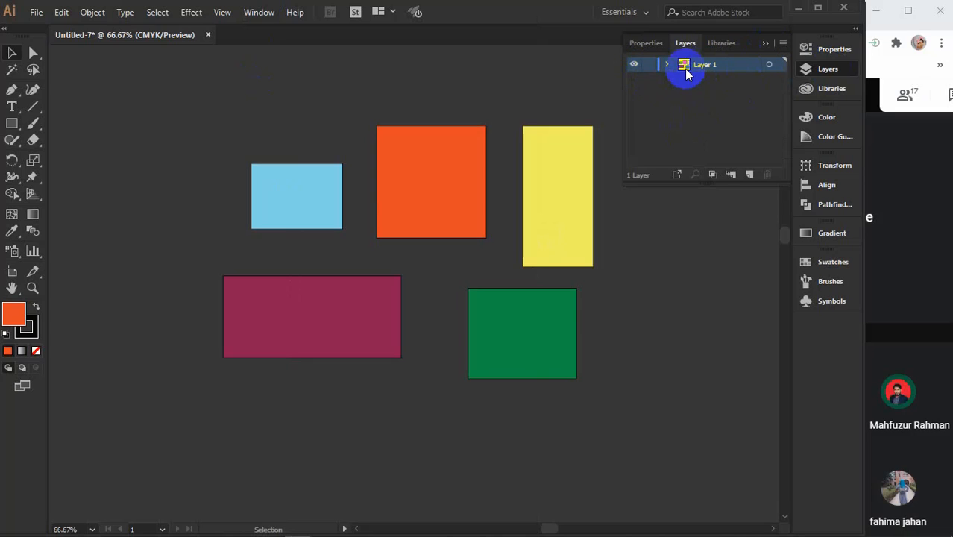
left_click(632, 65)
left_click(633, 65)
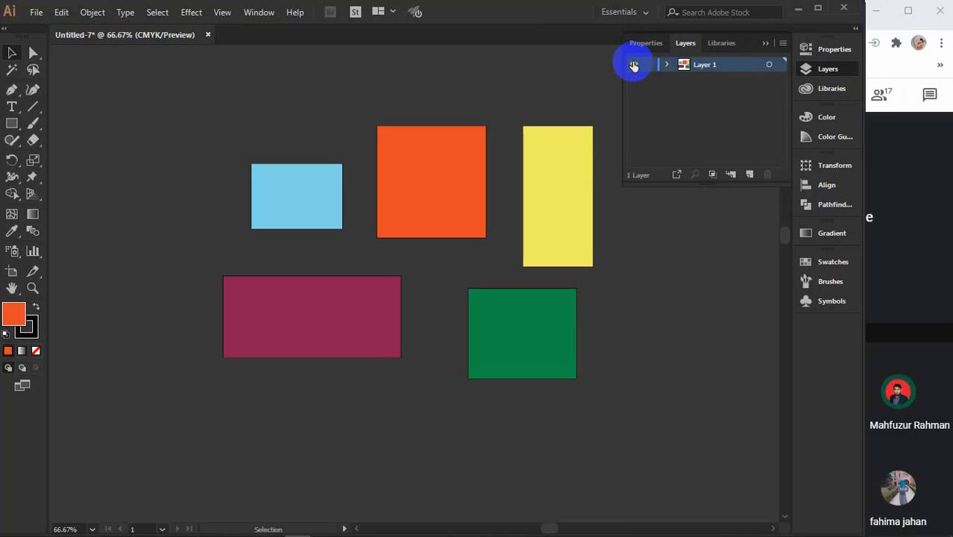
left_click(632, 65)
left_click(633, 65)
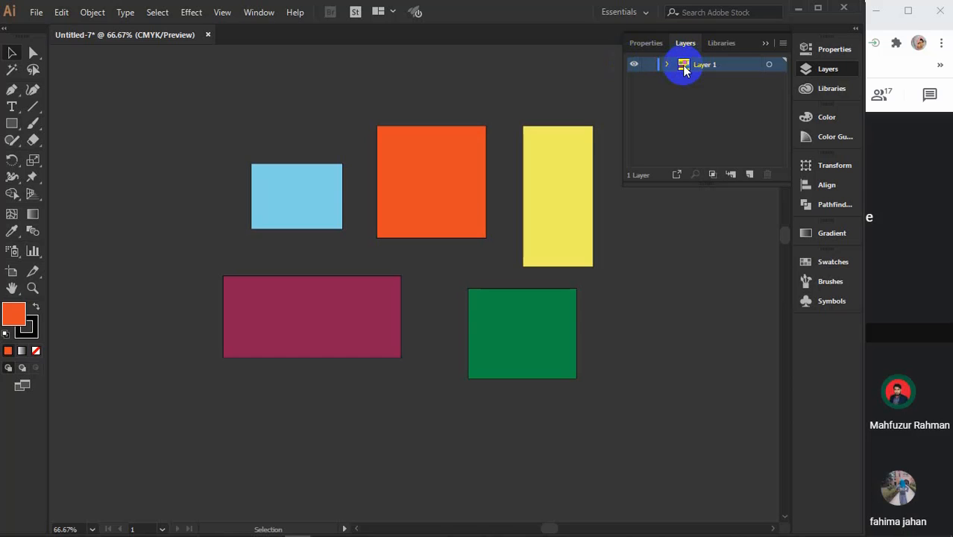
- Move the five rectangles individually toward the left, lining up the top edges of the light blue, orange and yellow ones
left_click_drag(288, 187, 231, 150)
left_click_drag(318, 306, 213, 265)
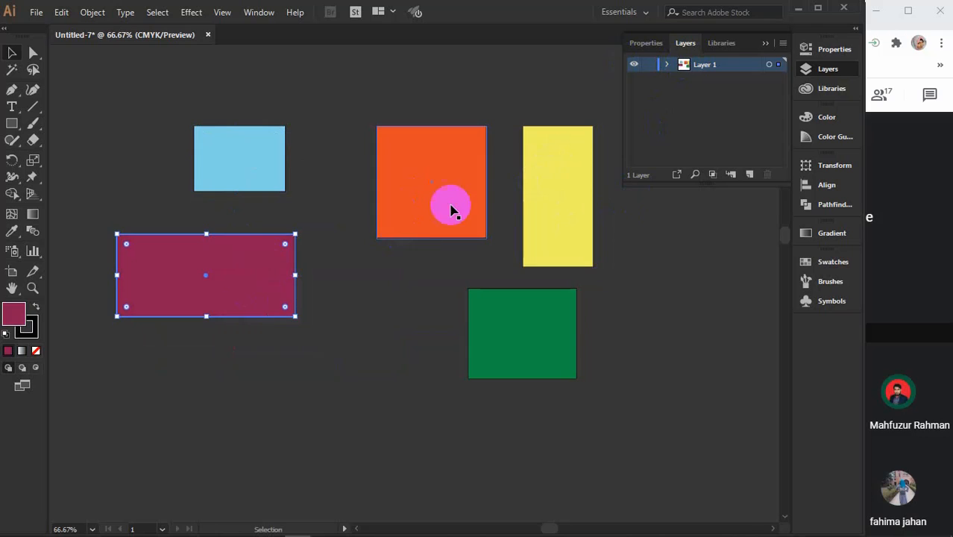
left_click_drag(453, 198, 415, 227)
left_click_drag(579, 210, 528, 168)
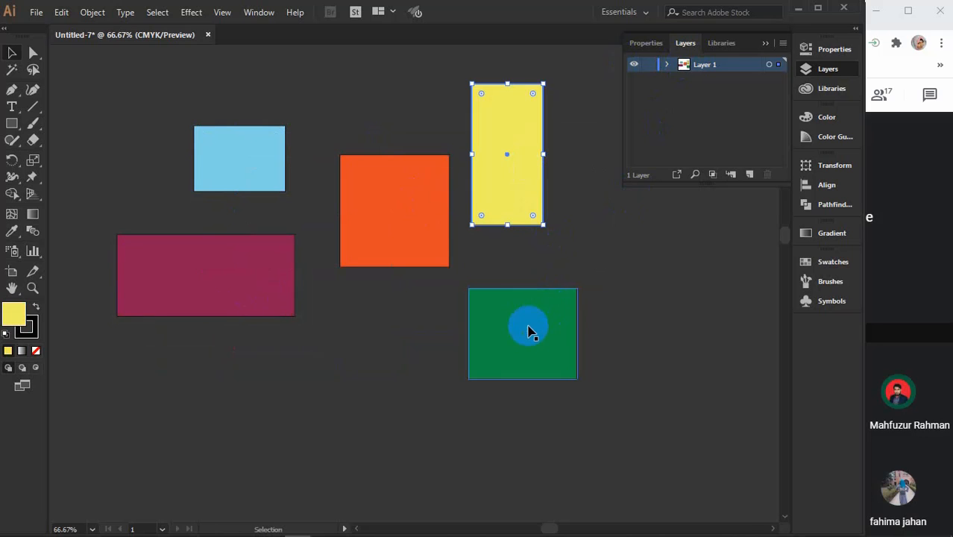
left_click_drag(527, 330, 422, 343)
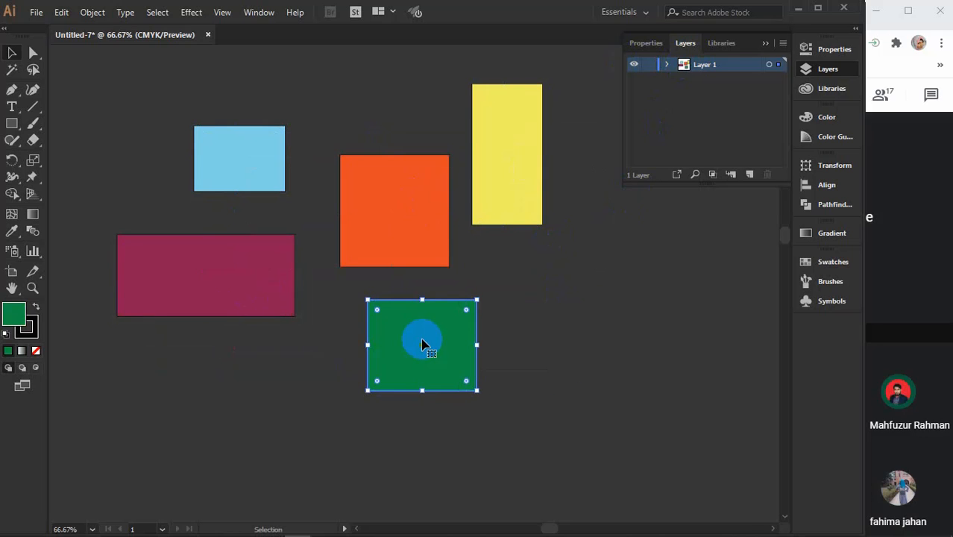
left_click_drag(396, 235, 364, 206)
left_click_drag(504, 166, 483, 198)
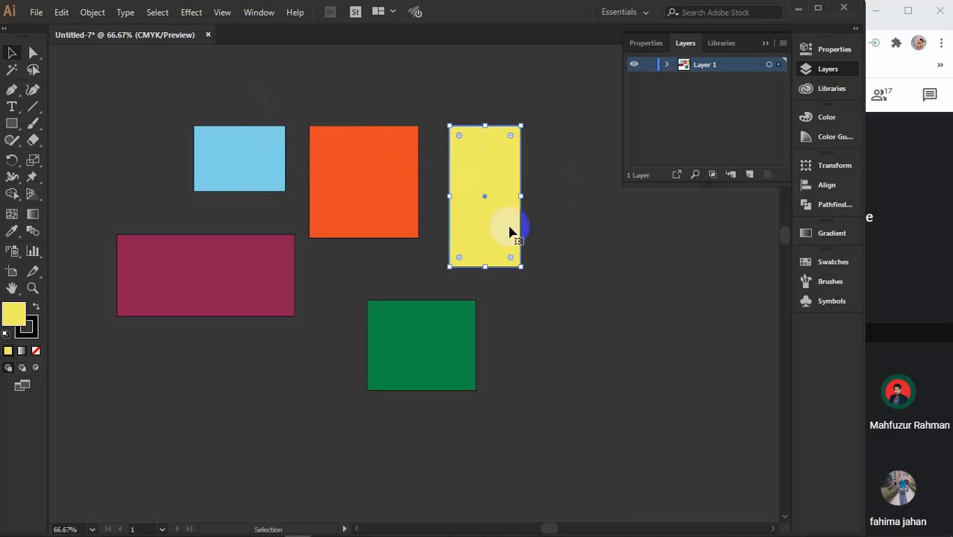
- Move all five rectangles together to the right and slightly down, and place the maroon one just left of the green one
left_click_drag(208, 91, 496, 362)
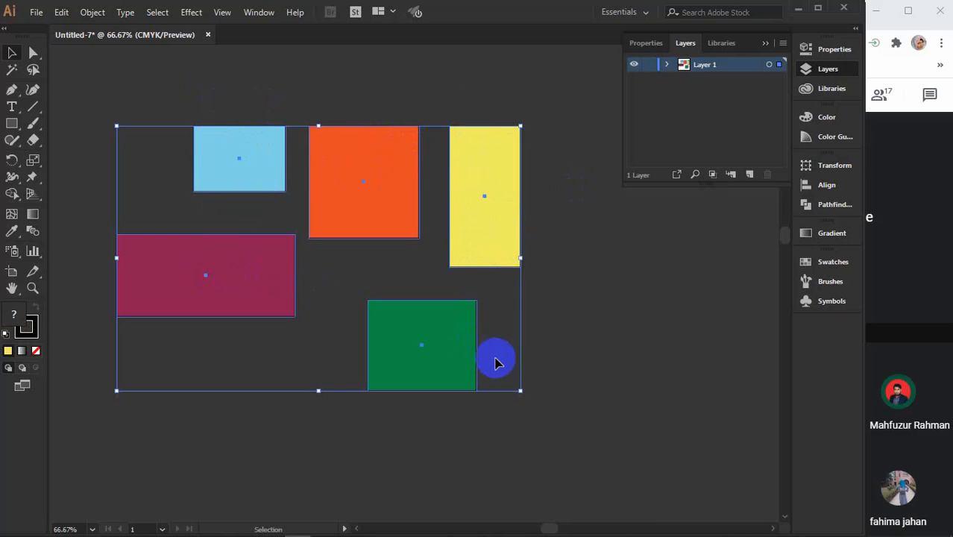
left_click_drag(493, 221, 533, 226)
left_click(651, 289)
left_click_drag(289, 290, 339, 373)
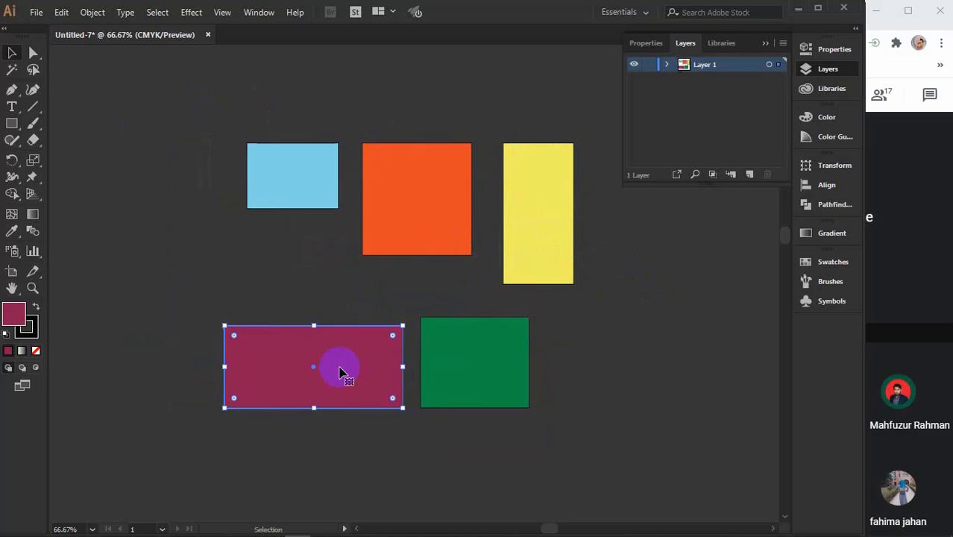
left_click(651, 297)
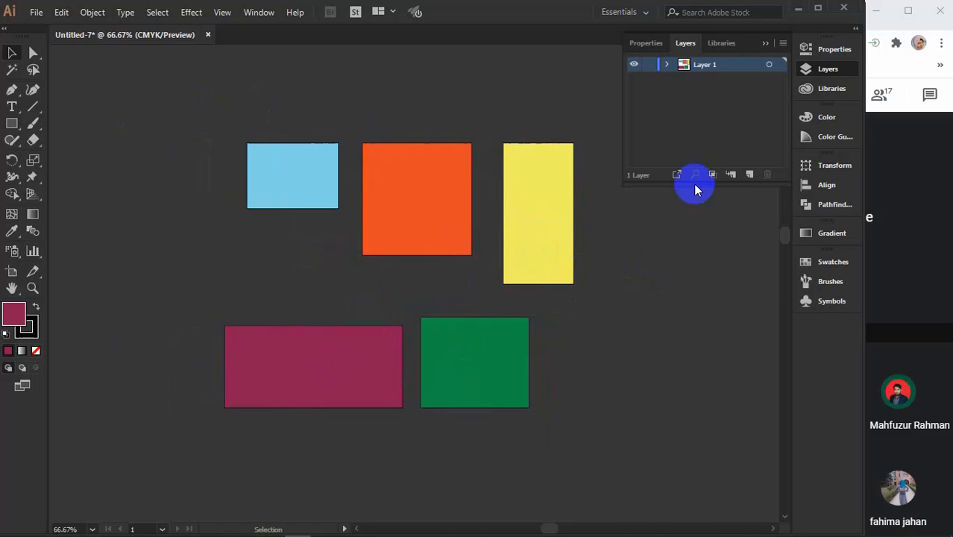
- Expand Layer 1 to list the individual rectangles it contains
left_click(667, 66)
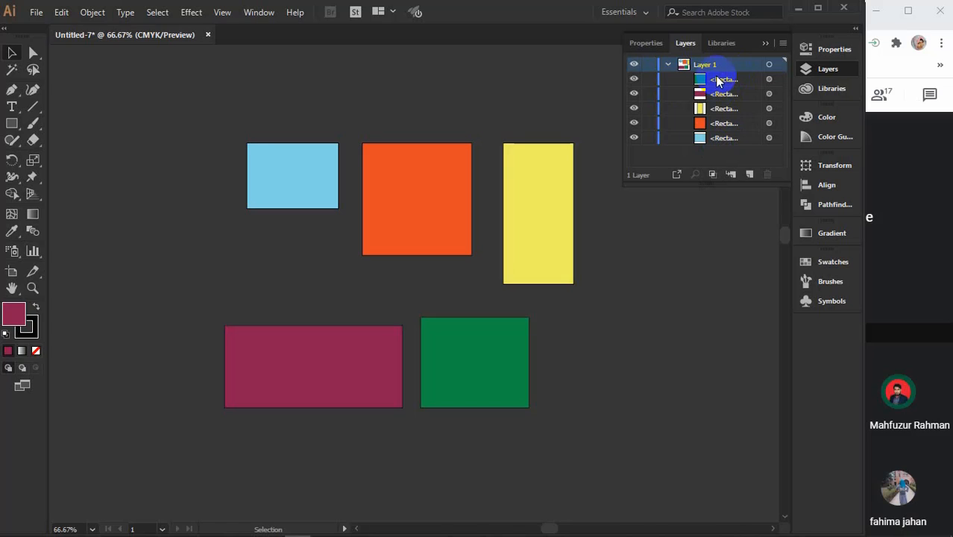
- Turn the green and maroon rectangles off and on once, and hide all five rectangles of Layer 1 individually
left_click(633, 79)
left_click(634, 79)
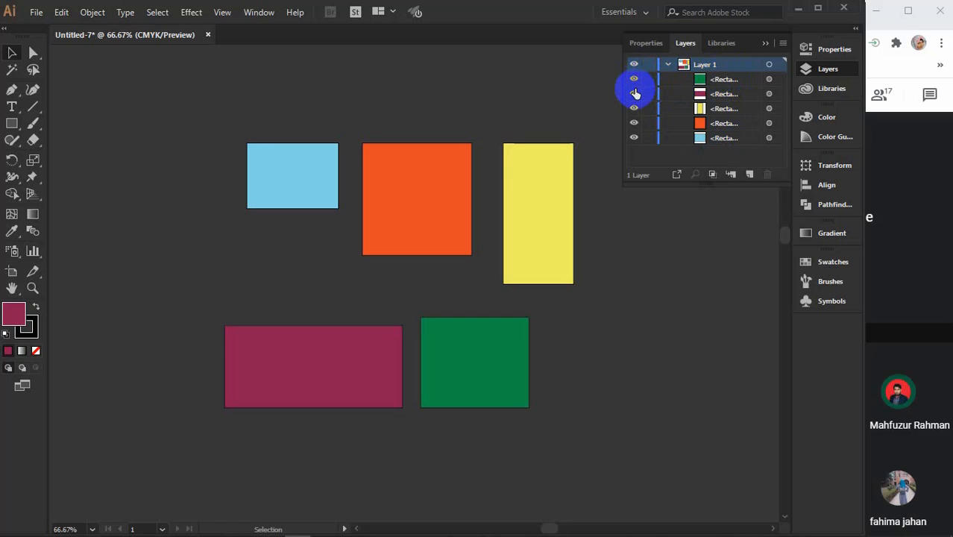
left_click(633, 94)
left_click(633, 93)
left_click(634, 108)
left_click(633, 123)
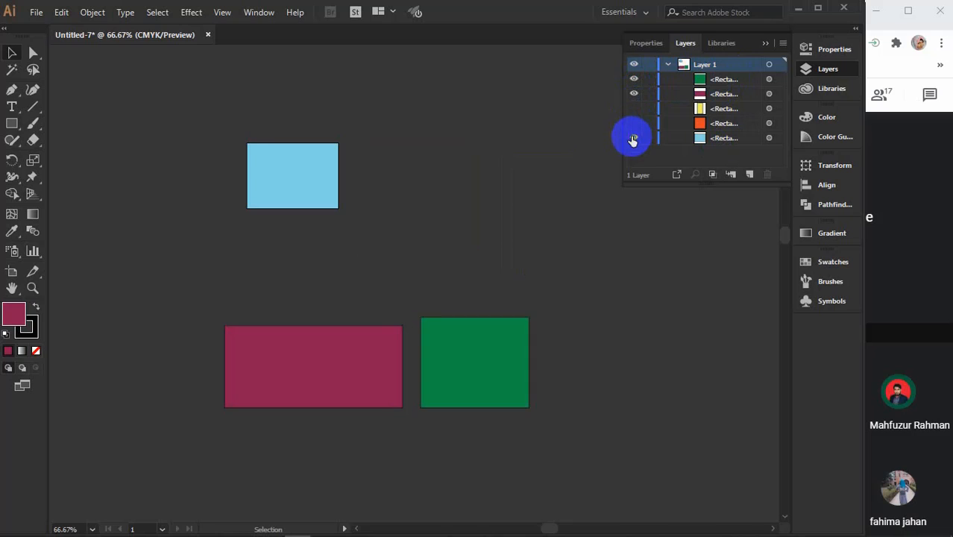
left_click(634, 138)
left_click(633, 94)
left_click(633, 79)
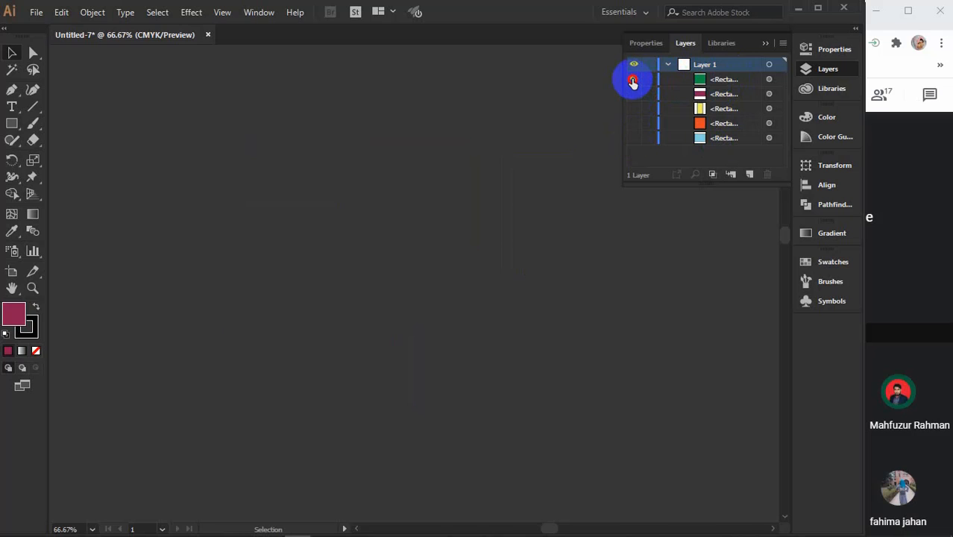
- Show the green, maroon, yellow, orange and light blue rectangles of Layer 1 again, one by one
left_click(633, 79)
left_click(633, 94)
left_click(634, 108)
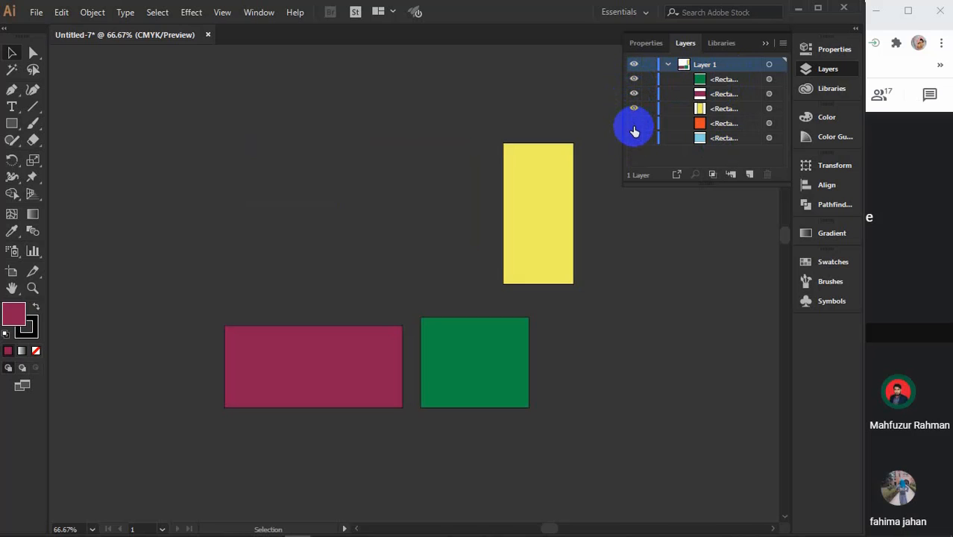
left_click(634, 123)
left_click(634, 138)
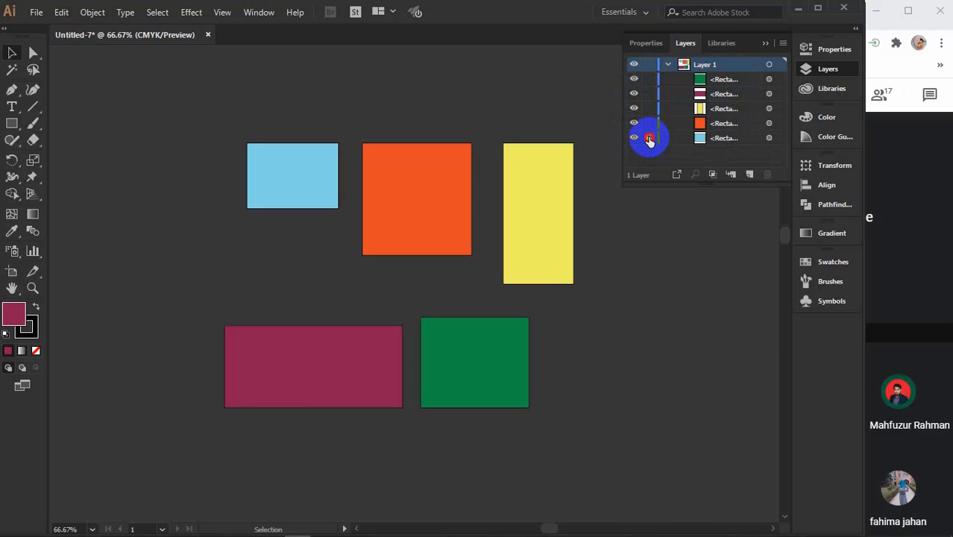
- Lock each of the five rectangles in Layer 1 individually and unlock them all again
left_click(649, 123)
left_click(649, 108)
left_click(650, 94)
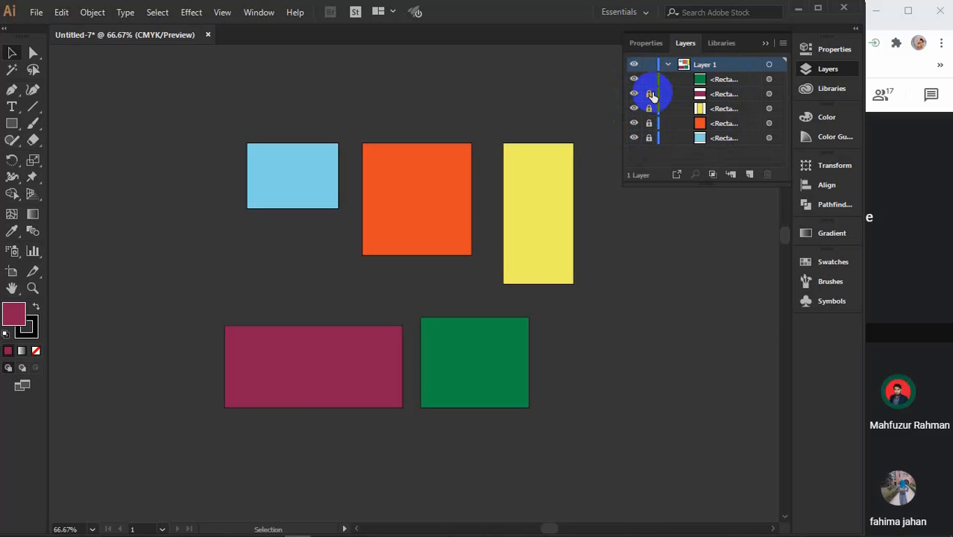
left_click(651, 79)
left_click(648, 93)
left_click(649, 108)
left_click(649, 123)
left_click(648, 138)
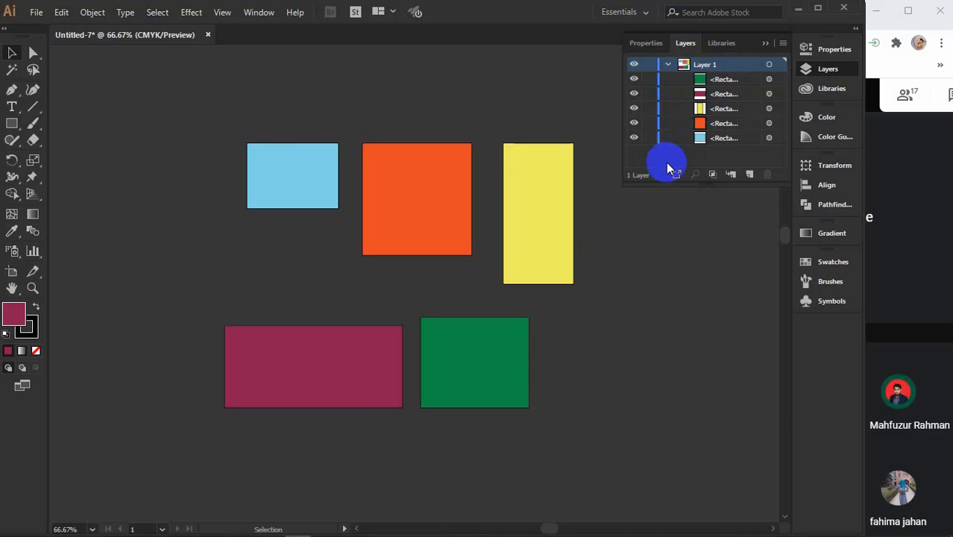
- Select all five rectangles together with a selection marquee and clear the selection, doing this twice
left_click_drag(174, 109, 573, 431)
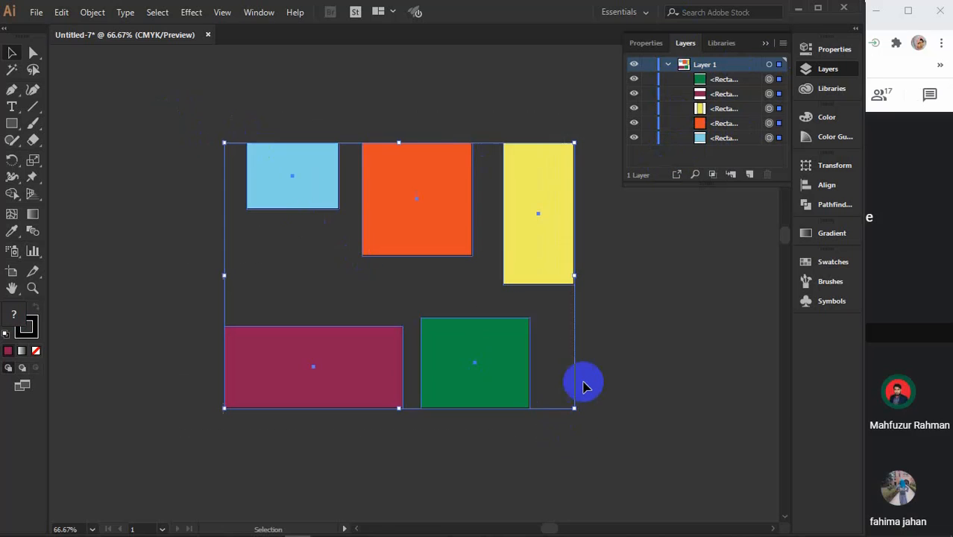
left_click(687, 281)
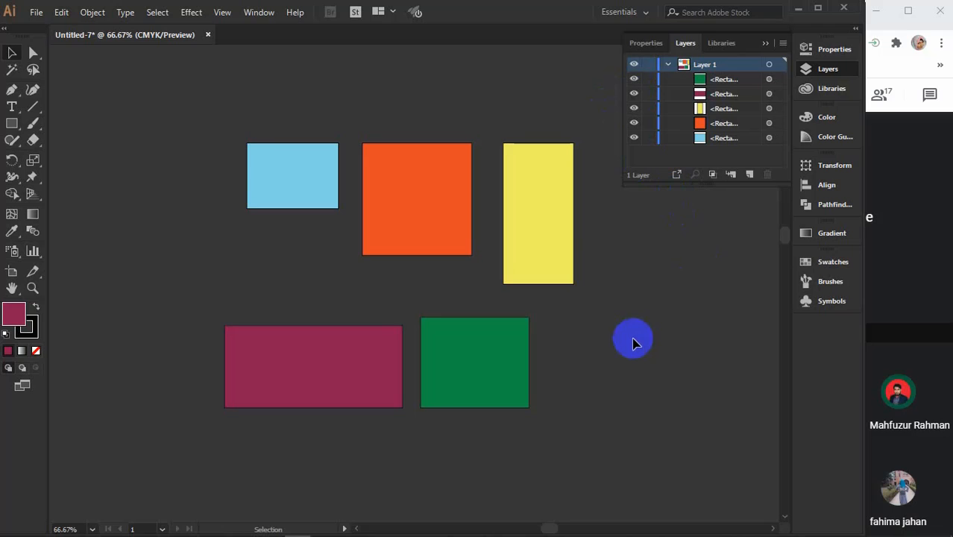
left_click_drag(178, 116, 559, 427)
left_click(212, 111)
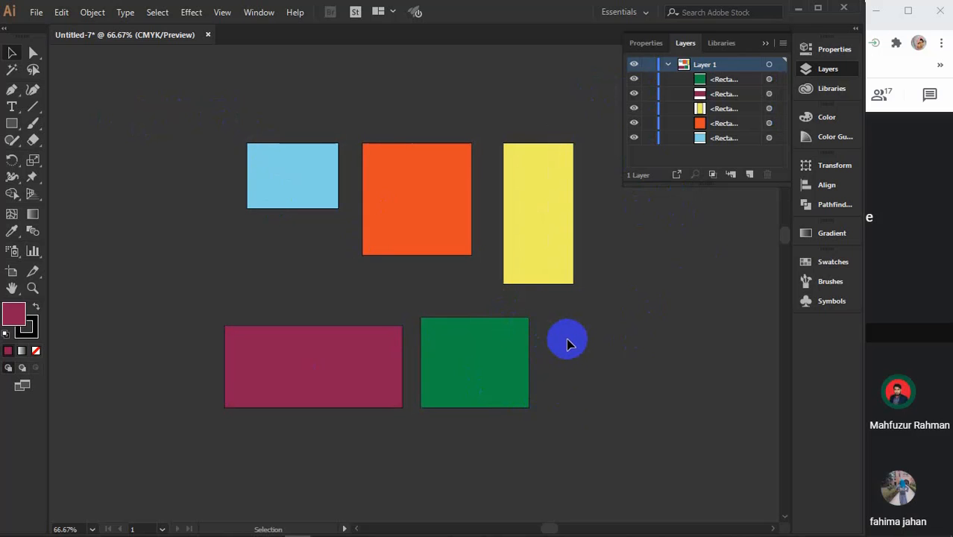
left_click(915, 288)
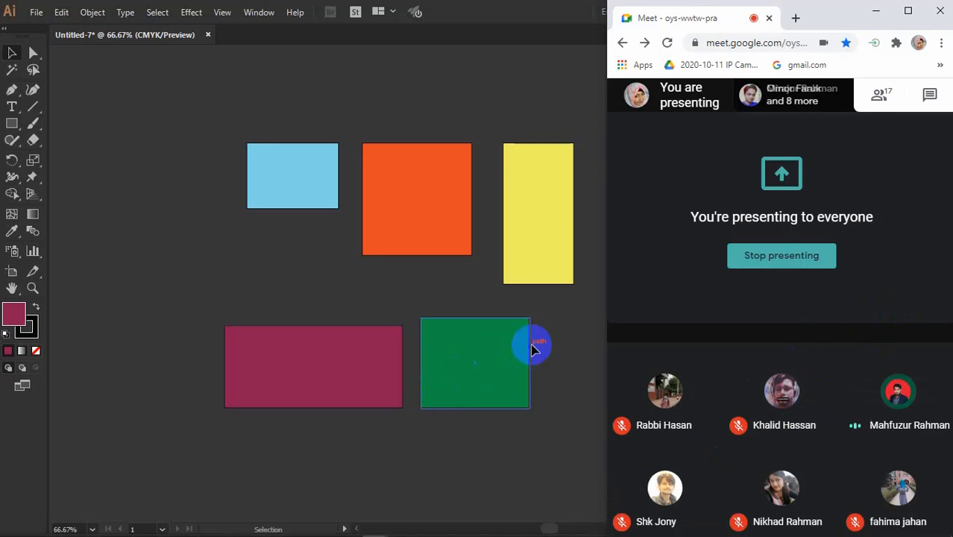
left_click(557, 336)
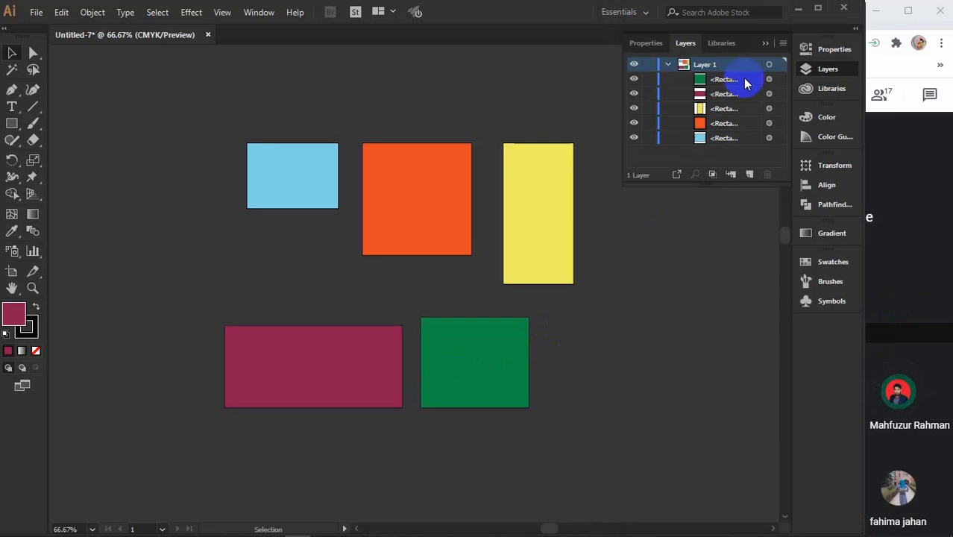
- Close the layers list and delete all five rectangles from the canvas
left_click(763, 43)
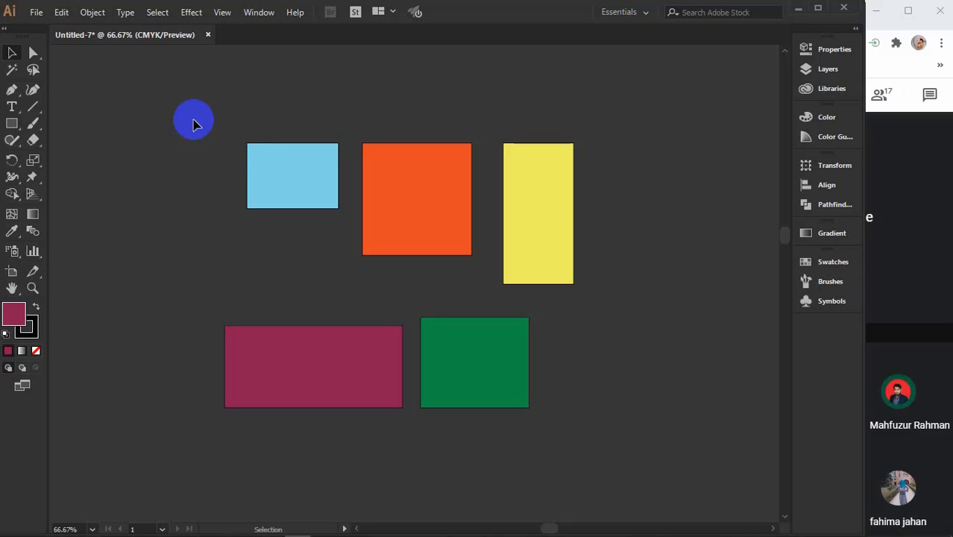
left_click(265, 179)
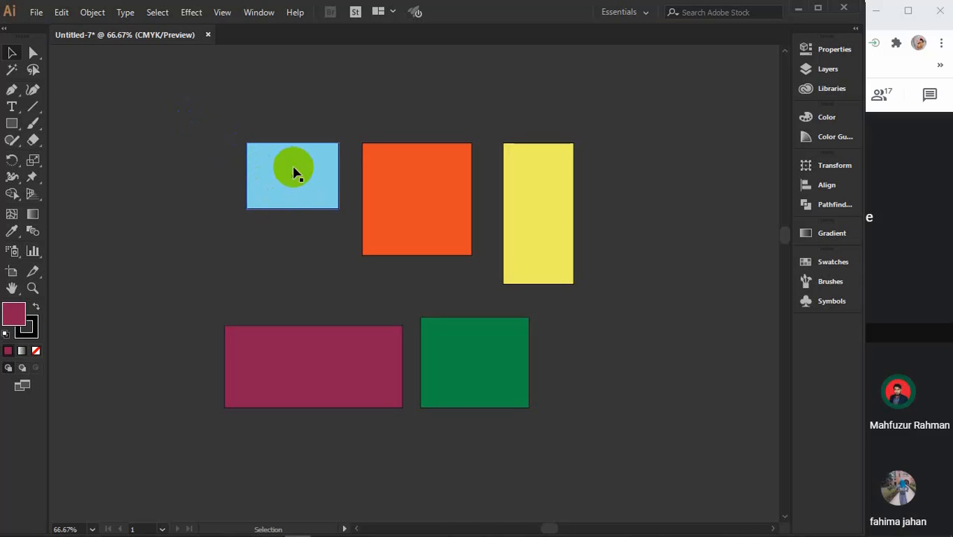
left_click_drag(246, 106, 578, 389)
key("Delete")
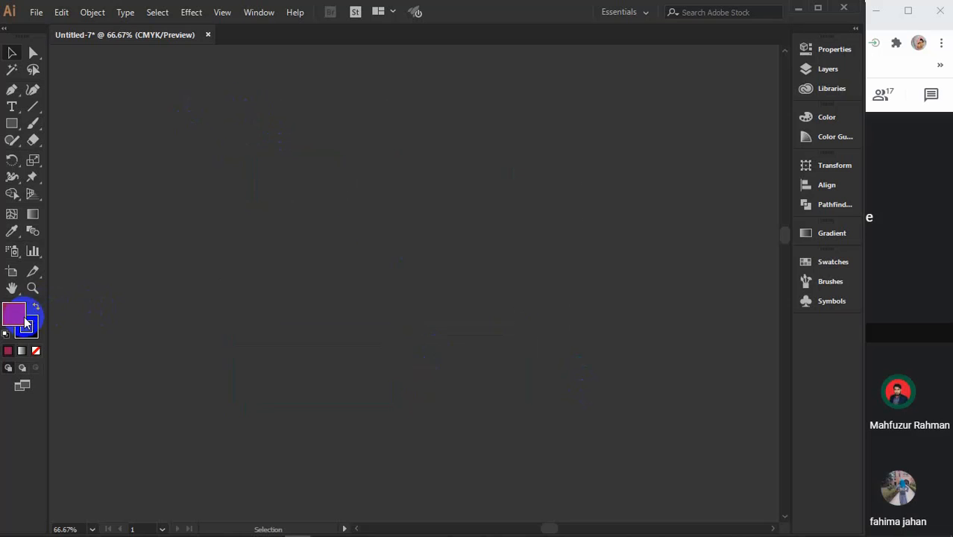
- Draw one maroon square in the middle of the empty canvas with the Rectangle tool and deselect it
left_click(12, 124)
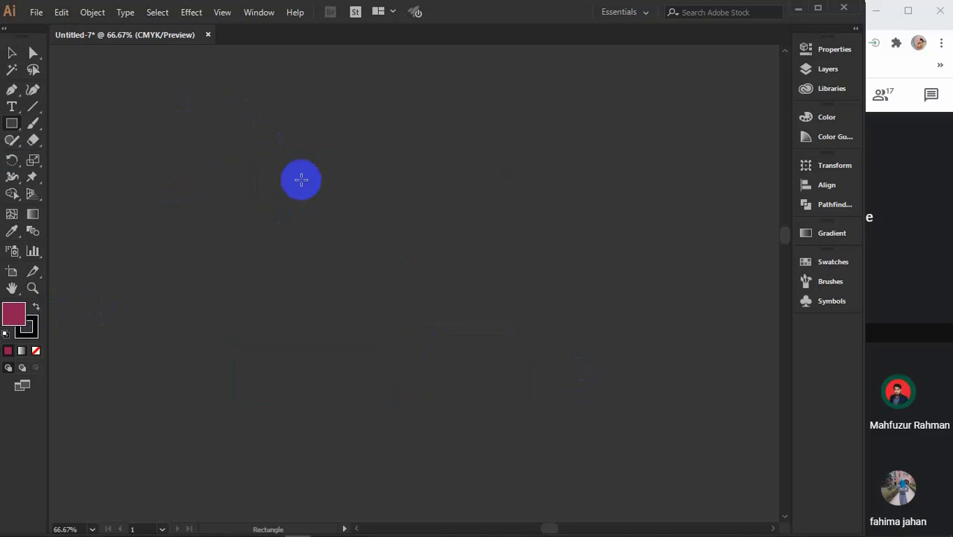
left_click_drag(301, 179, 479, 356)
key("v")
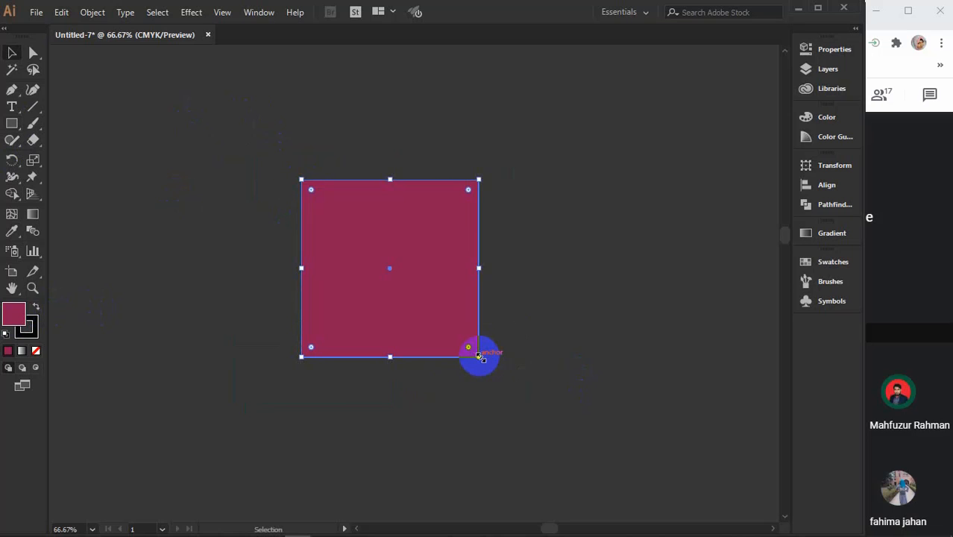
left_click(602, 256)
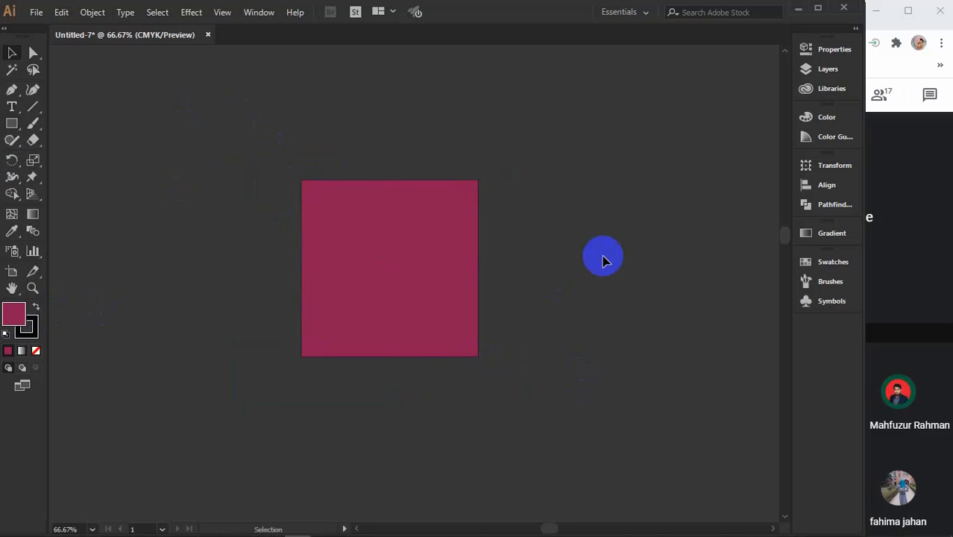
- Copy and paste the maroon square twice, deleting the pasted duplicate each time
left_click(457, 262)
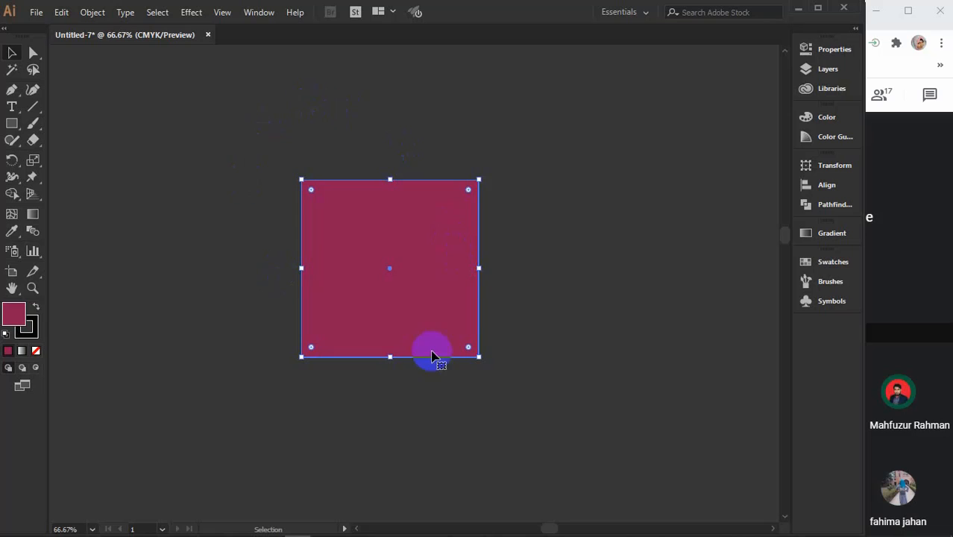
scroll(439, 232, "down", 2)
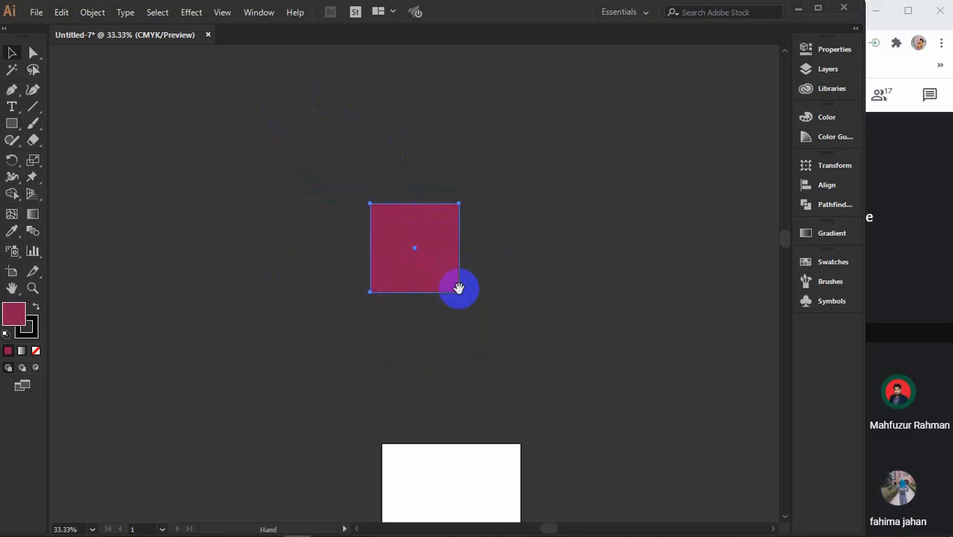
left_click_drag(457, 285, 315, 282)
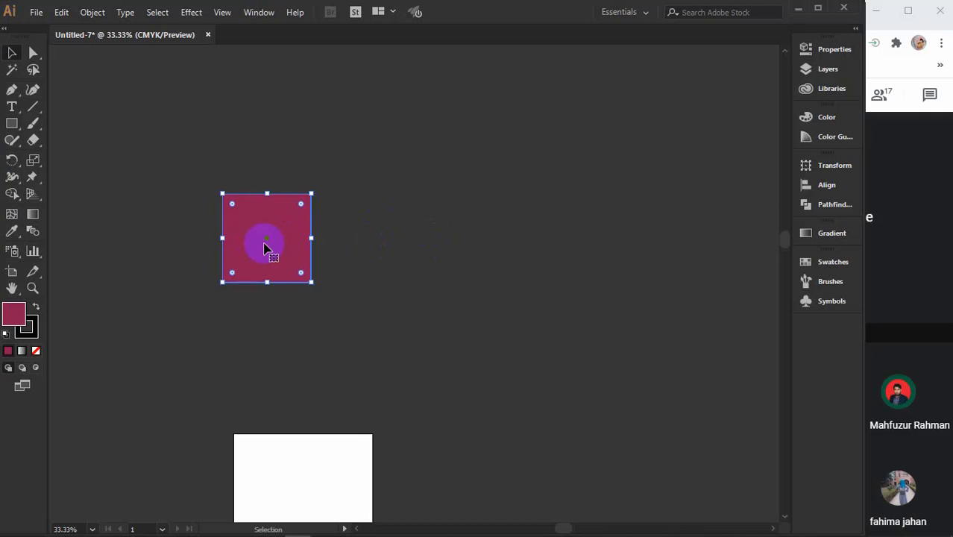
key("a")
key("ctrl+c")
key("ctrl+v")
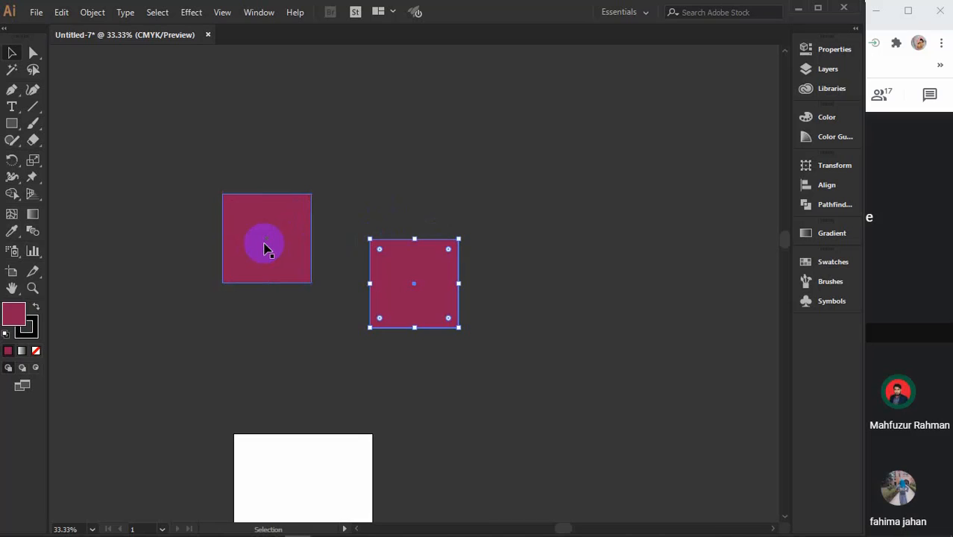
key("Delete")
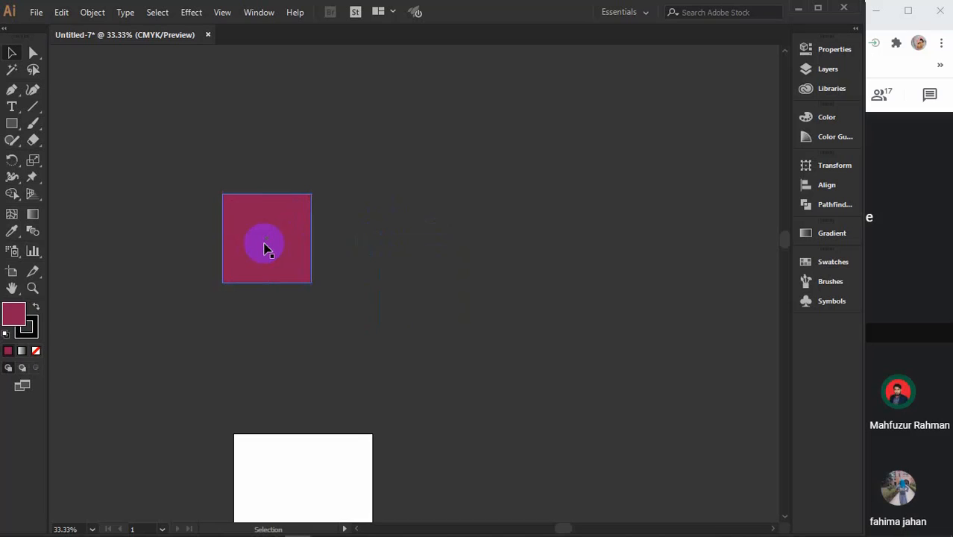
left_click(372, 243)
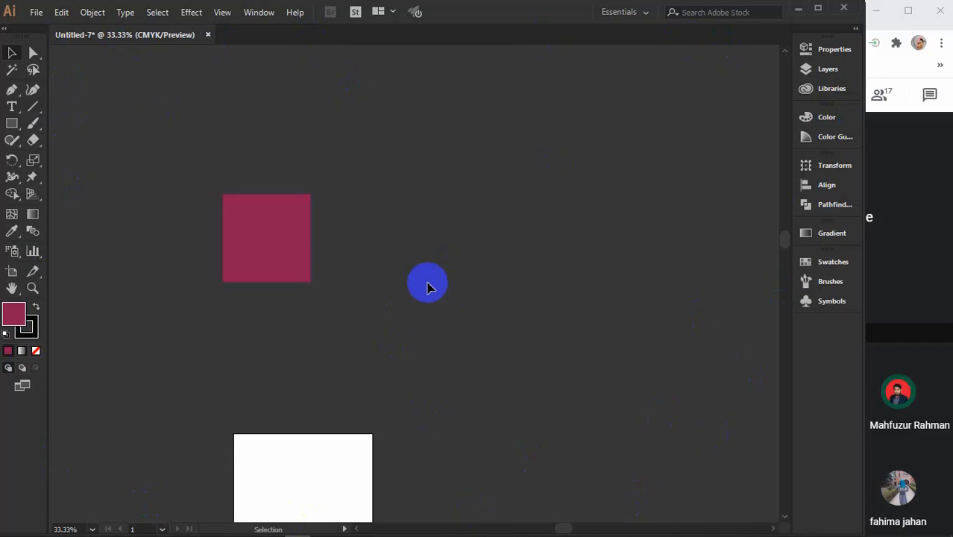
left_click(289, 228)
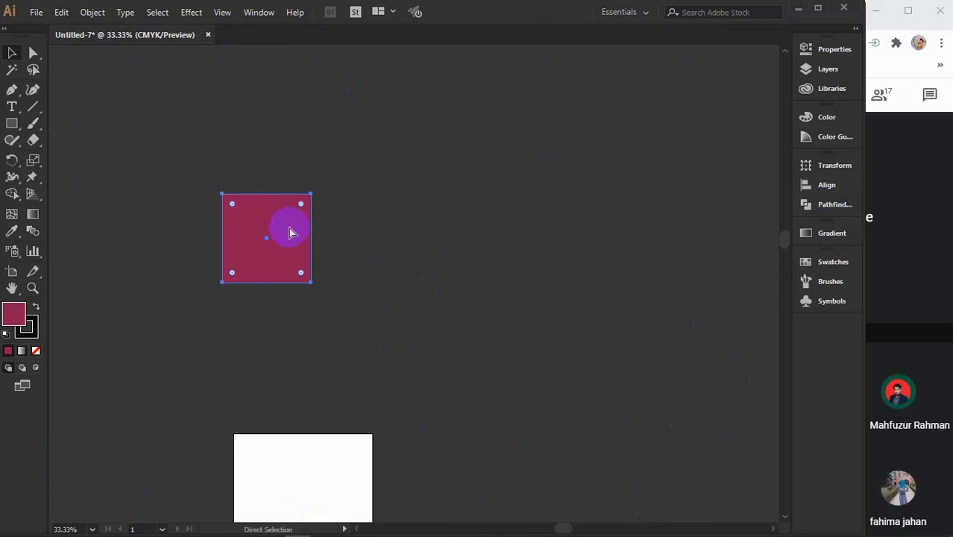
key("ctrl+c")
key("ctrl+v")
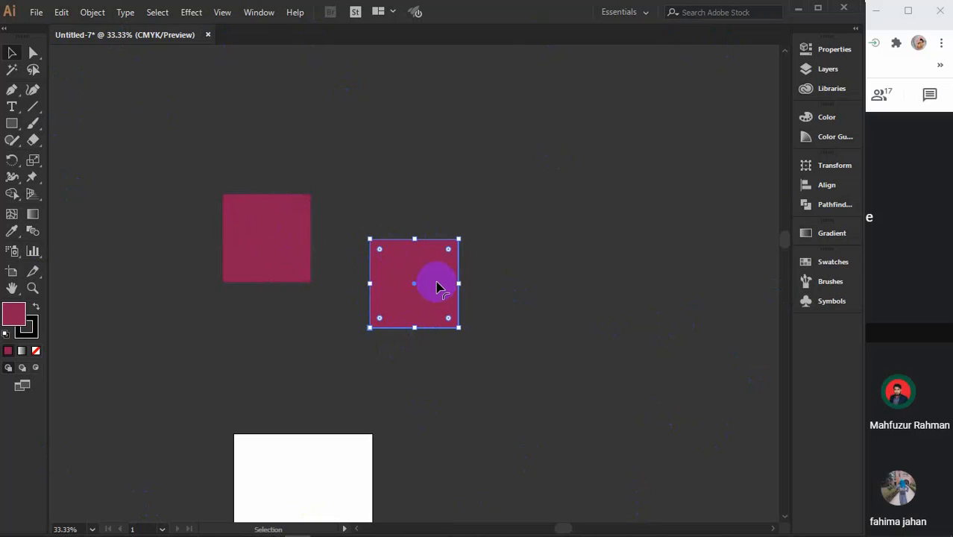
key("Delete")
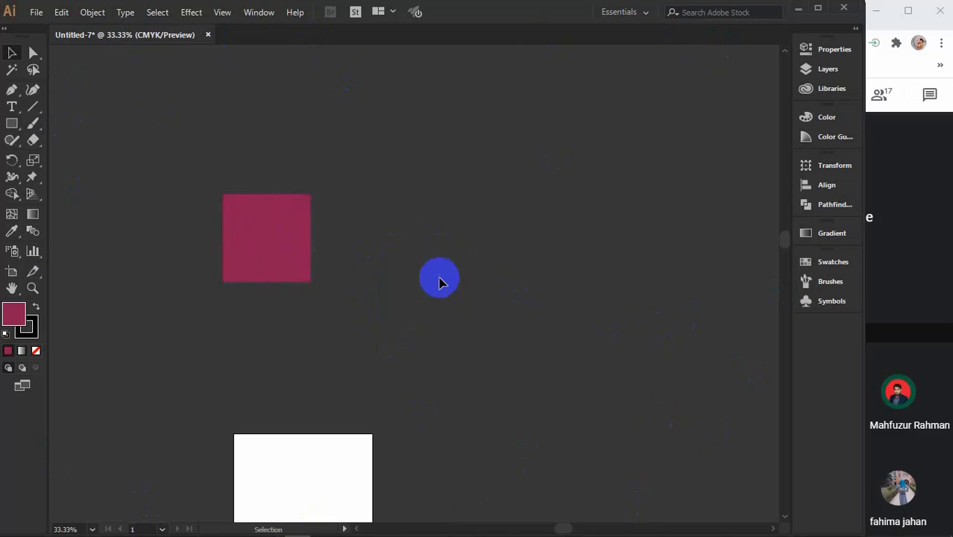
- Duplicate the maroon square in place so that the copy lies exactly in front of the original
left_click(270, 250)
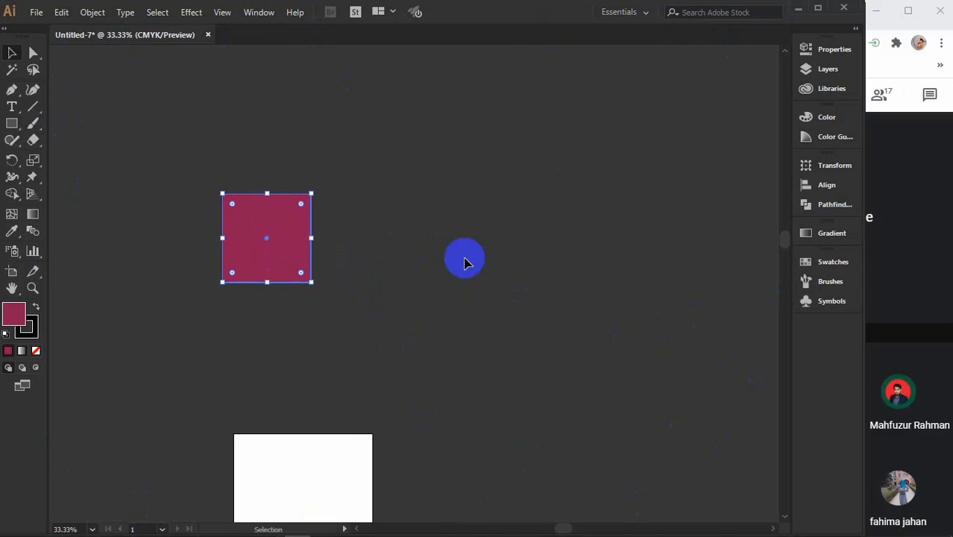
key("a")
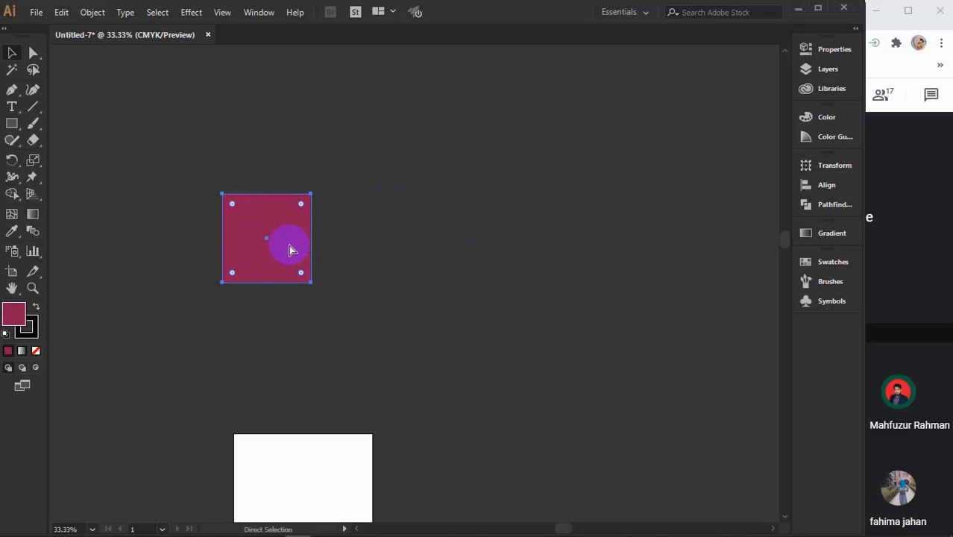
key("v")
key("a")
key("v")
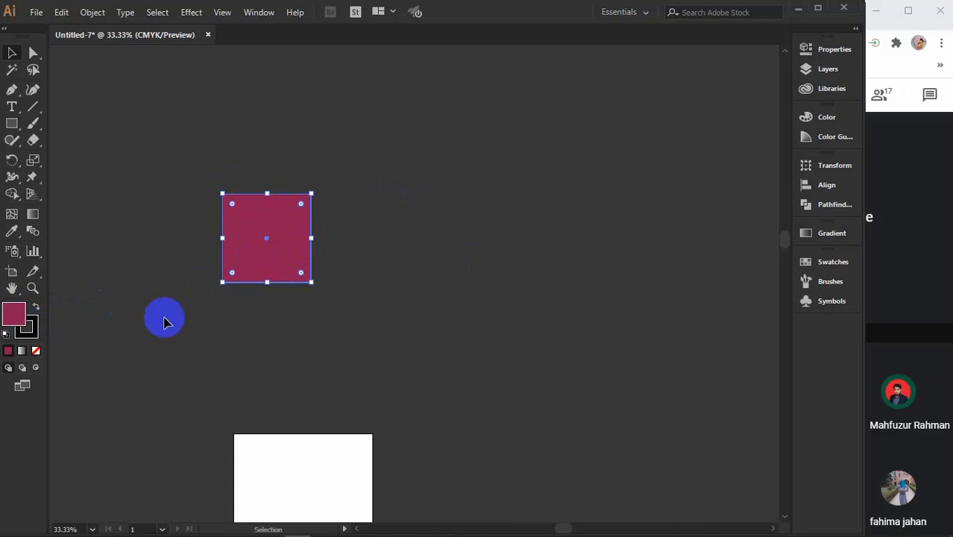
- Fill the front copy with yellow e7ff00 and move it down and to the right, clear of the maroon square
double_click(14, 316)
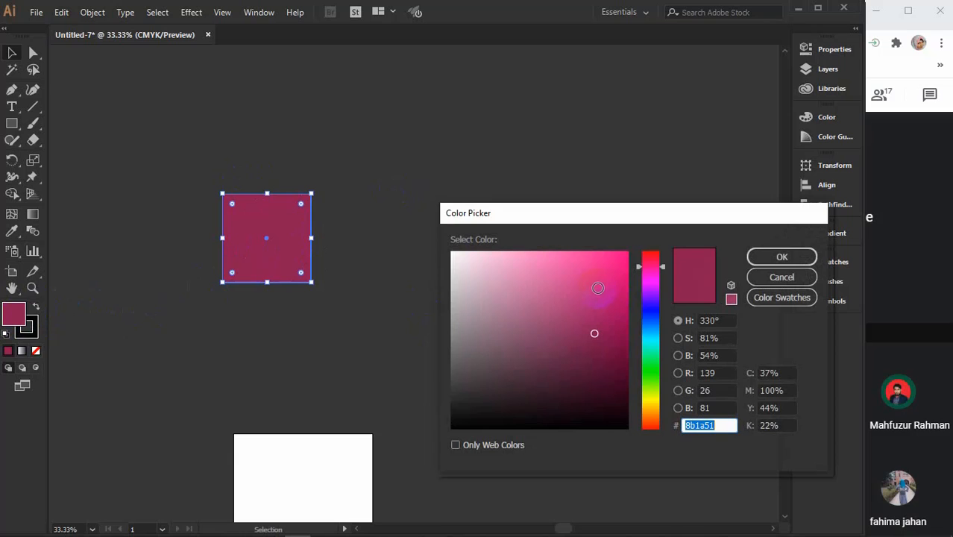
left_click(649, 396)
left_click_drag(577, 300, 638, 247)
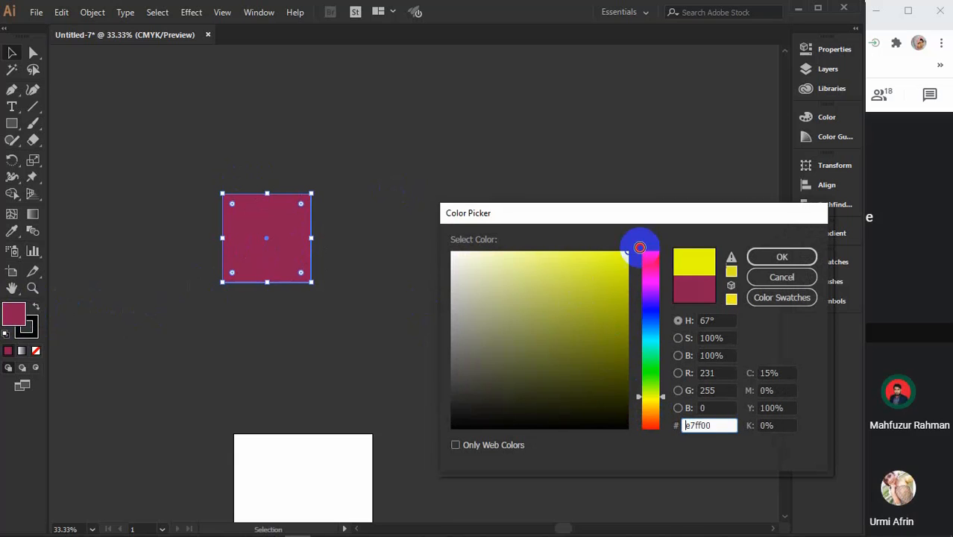
left_click(760, 256)
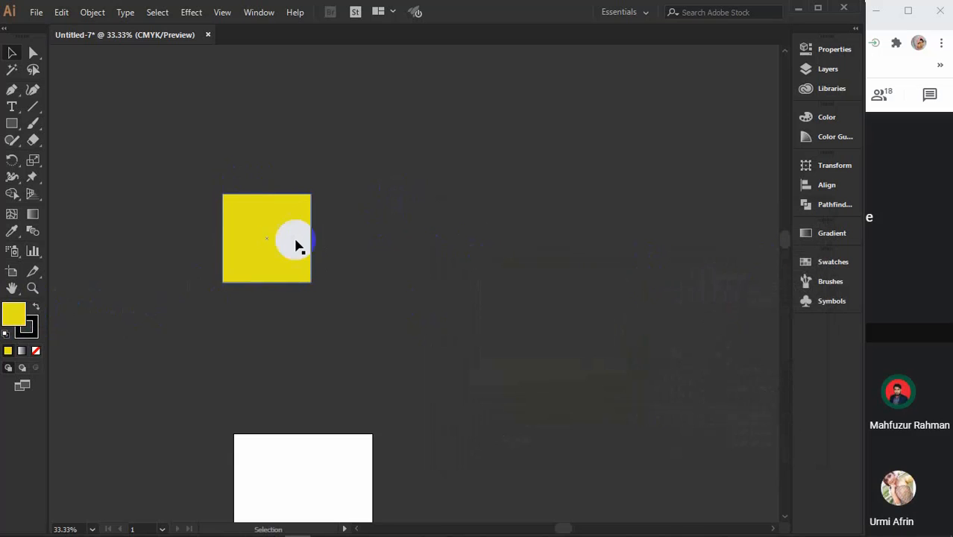
left_click_drag(296, 240, 444, 319)
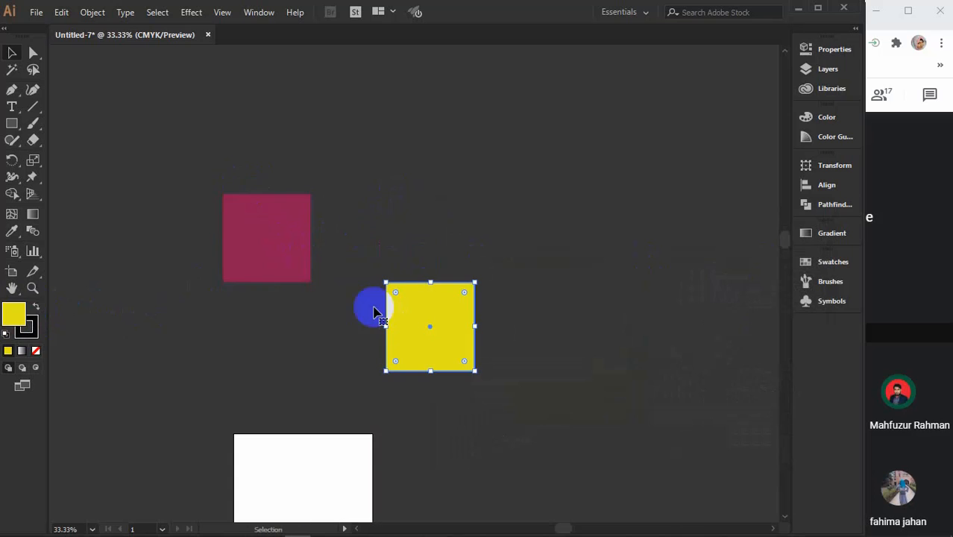
left_click(251, 249)
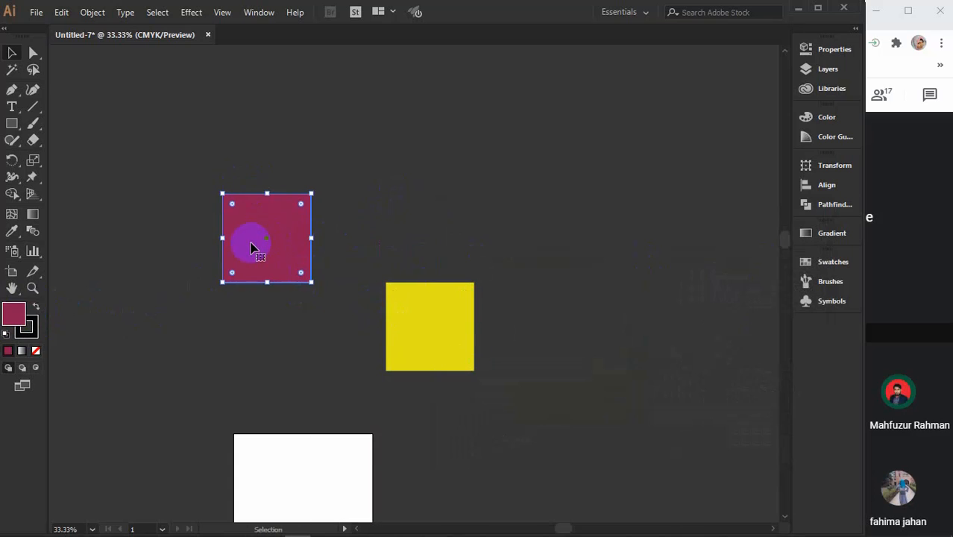
- Duplicate the maroon square in place directly behind the original and fill the back copy with light pink ffcce7
key("a")
key("v")
key("a")
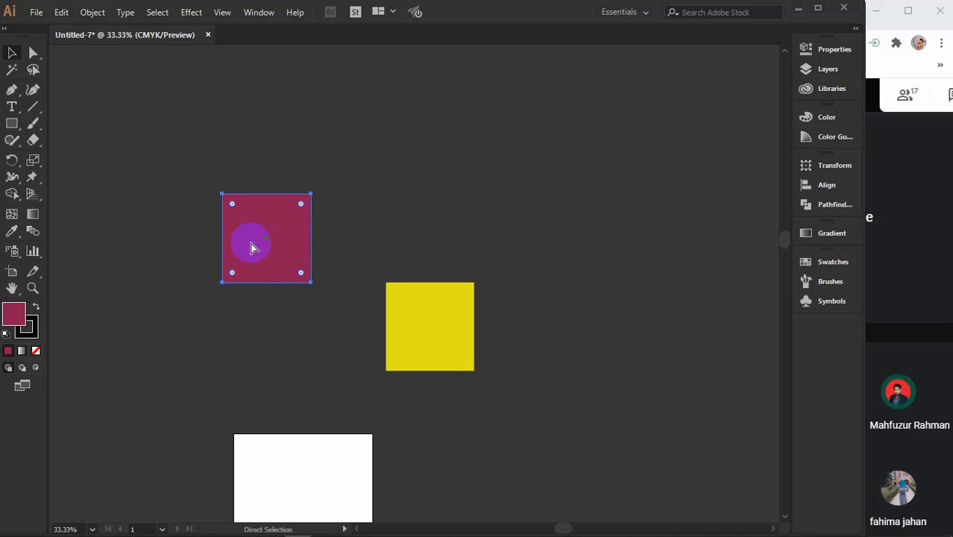
key("v")
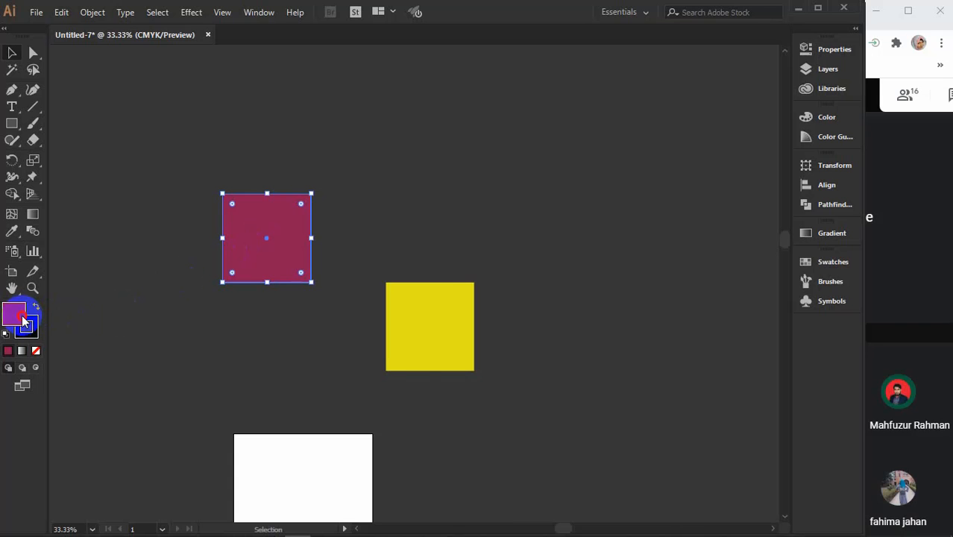
double_click(23, 320)
mouse_move(493, 298)
left_mouse_down()
mouse_move(559, 299)
mouse_move(486, 249)
left_mouse_up()
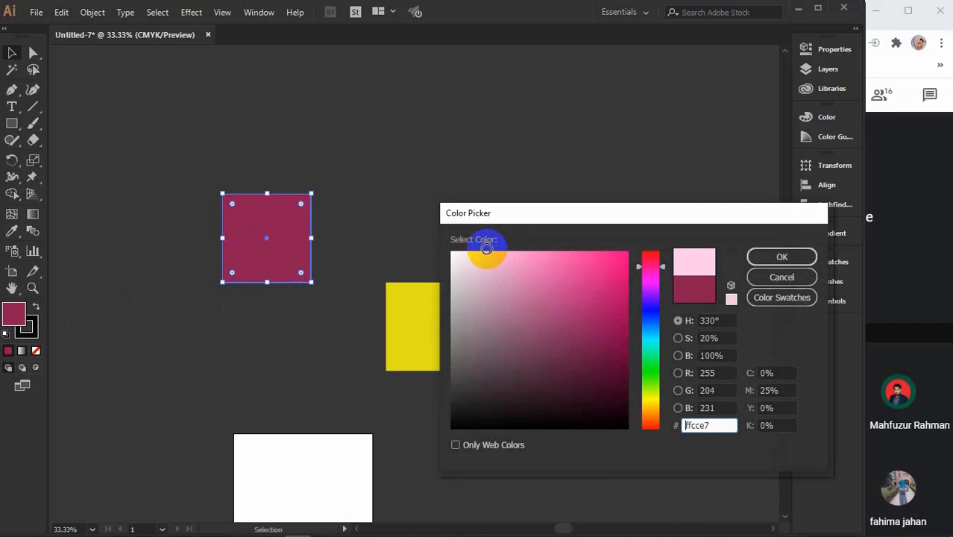
left_click(751, 258)
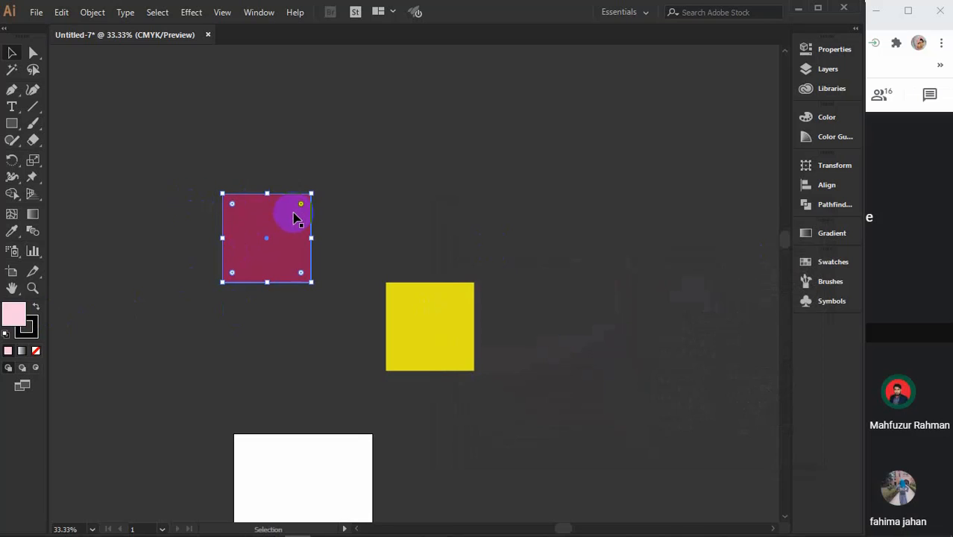
- Move the pink copy out from behind the maroon square, up and to the right until it is clear of it
key("Right")
key("Right")
key("Right")
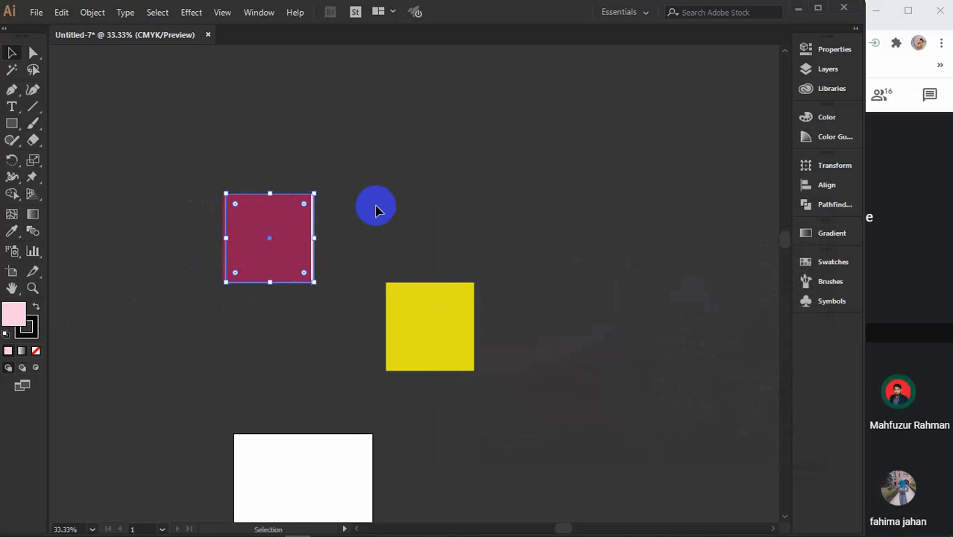
key("Right")
key("Right")
key("Right")
key("Right")
key("Right")
key("Right")
key("Right")
key("Right")
key("Right")
key("Right")
key("Right")
key("Right")
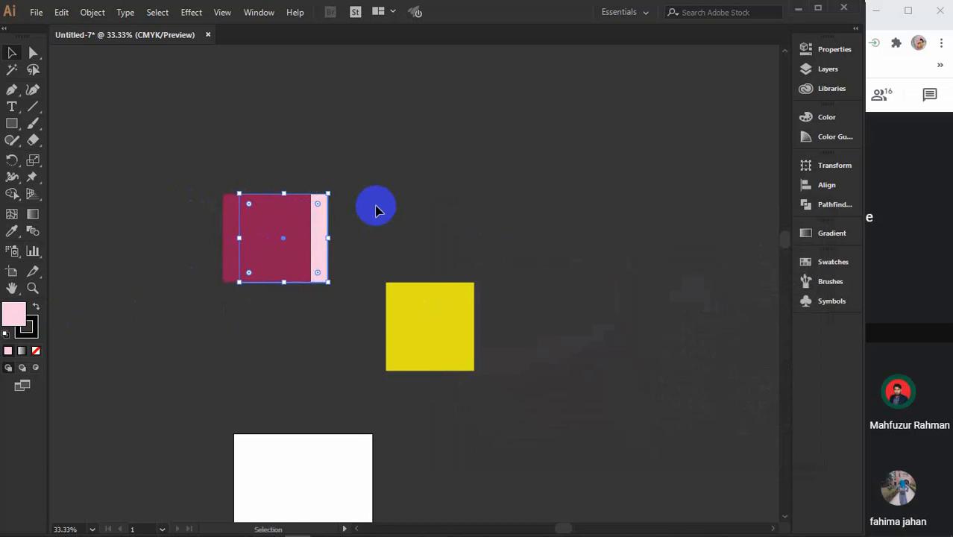
left_click_drag(323, 244, 388, 153)
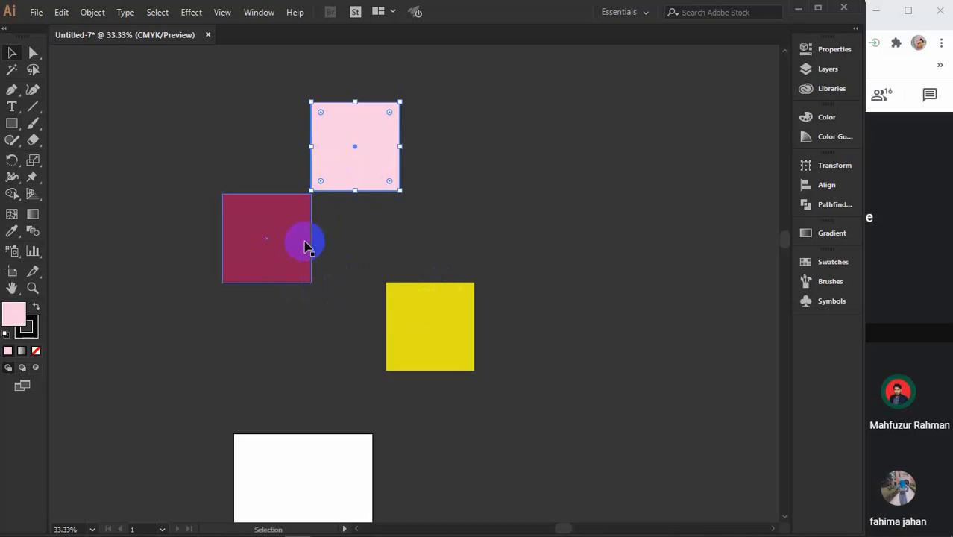
left_click_drag(382, 142, 406, 152)
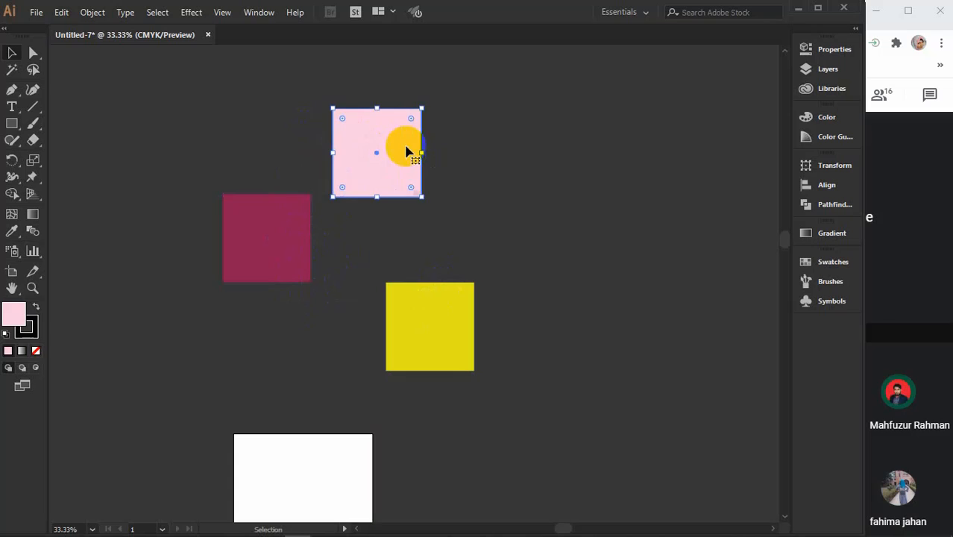
- Enlarge the pink square and shrink the yellow square proportionally from their centers, then clear the selection
mouse_move(422, 199)
left_mouse_down()
mouse_move(436, 216)
mouse_move(431, 208)
left_mouse_up()
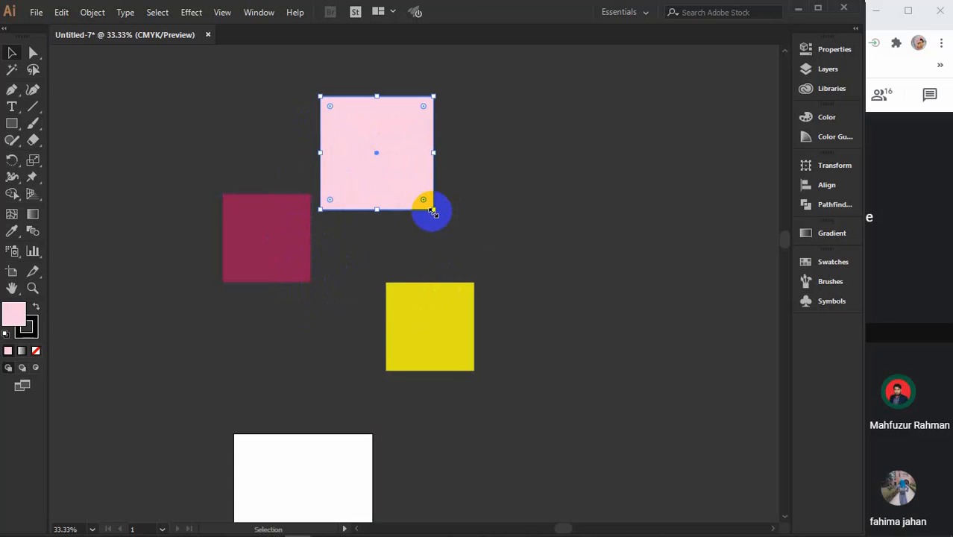
left_click(466, 353)
left_click_drag(474, 369, 460, 356)
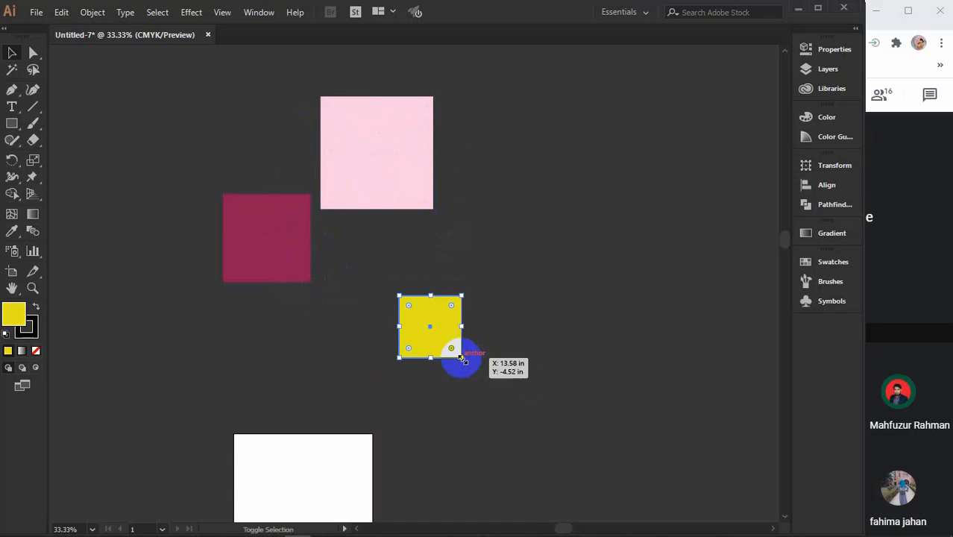
left_click(572, 255)
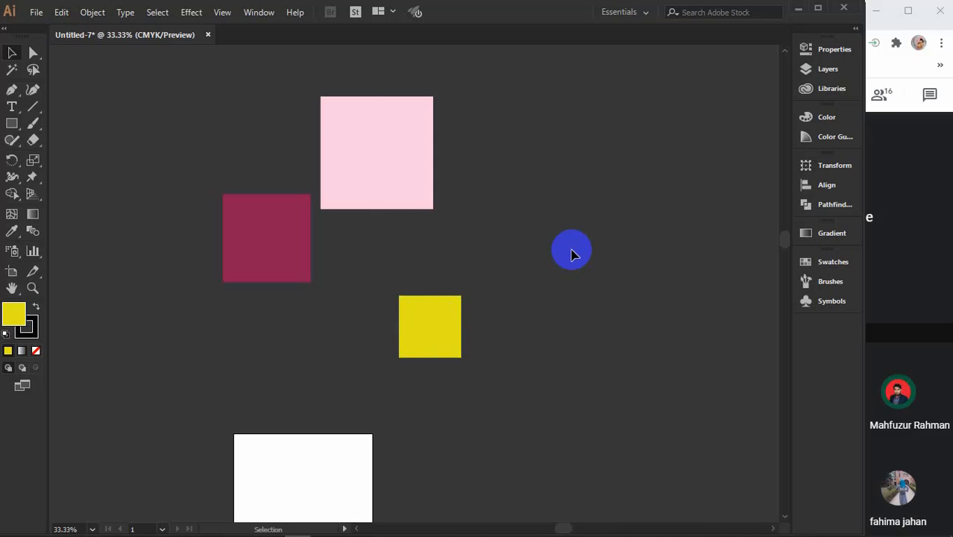
- Make two trial duplicates of the maroon square to its right, undoing the first and deleting the second
left_click(283, 254)
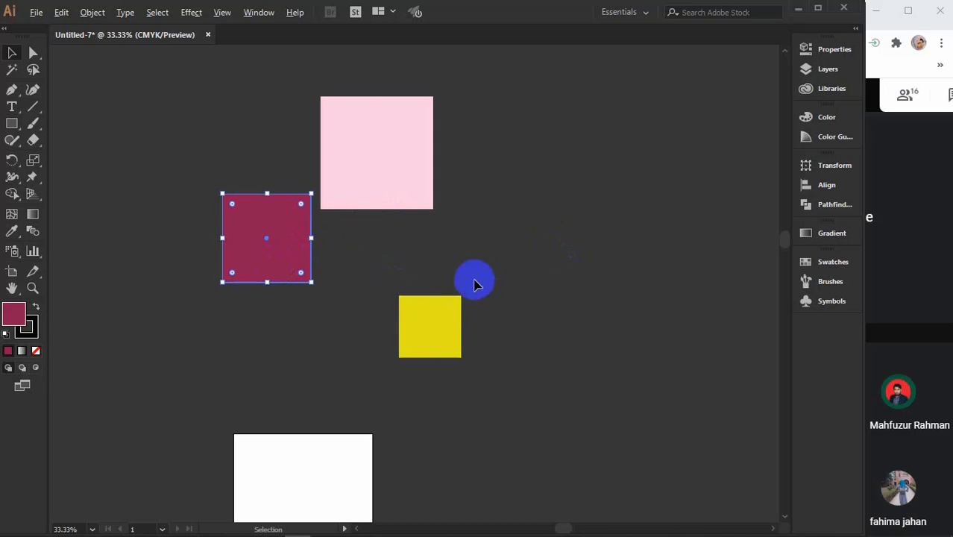
left_click_drag(280, 266, 432, 277)
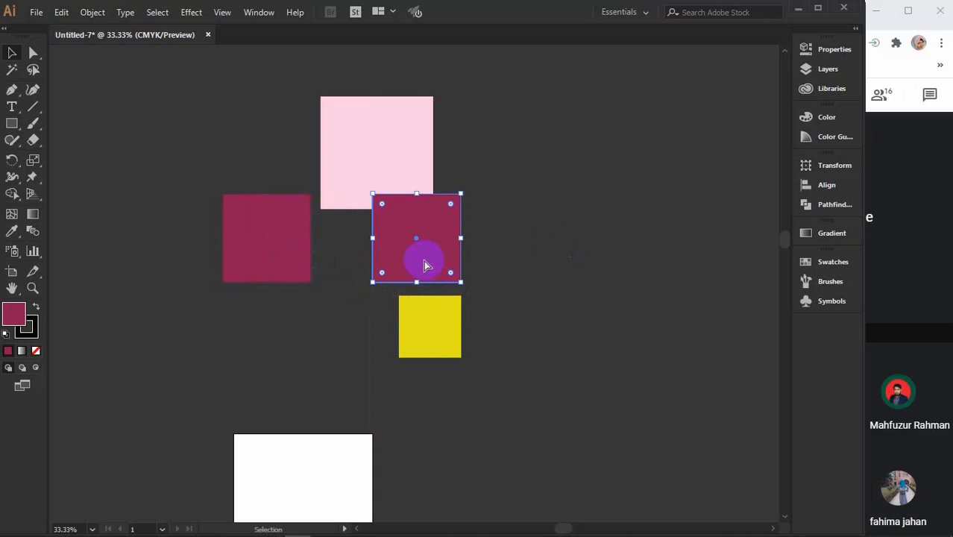
key("ctrl+z")
left_click_drag(286, 259, 685, 253)
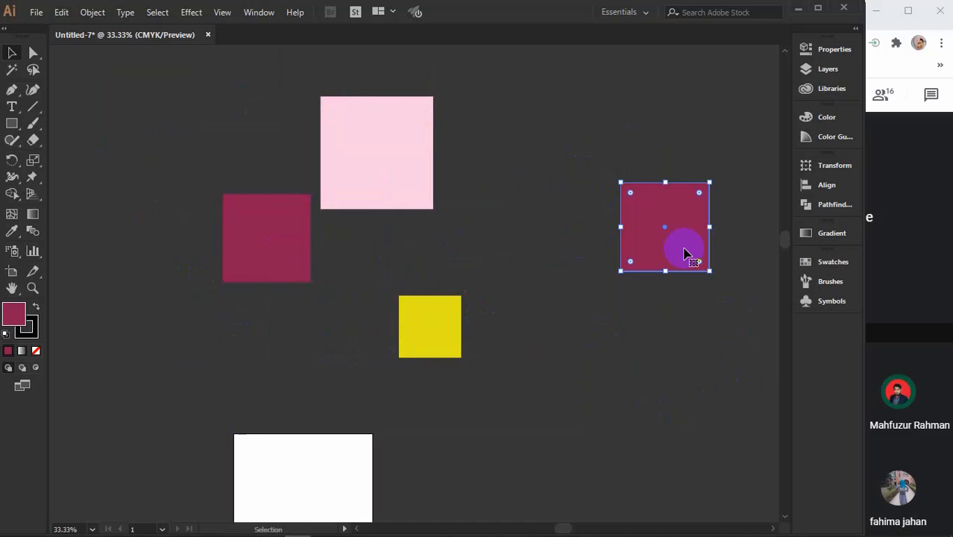
key("Delete")
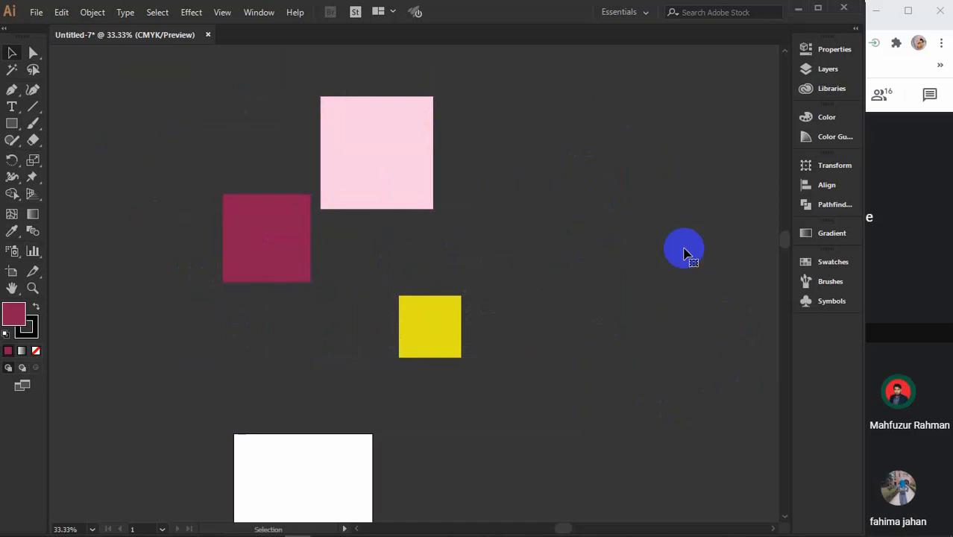
- Select the pink and maroon squares together and delete them, keeping only the yellow square
scroll(642, 263, "down", 1)
left_click_drag(546, 355, 418, 155)
left_click_drag(280, 153, 423, 237)
key("Delete")
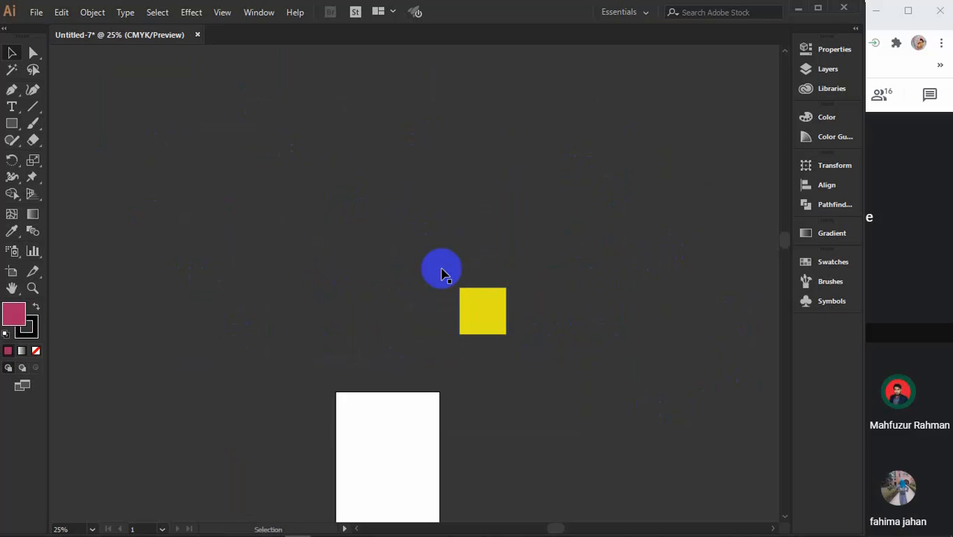
- Move the yellow square to the upper-left area of the empty canvas, away from the artboard
left_click_drag(489, 332, 197, 140)
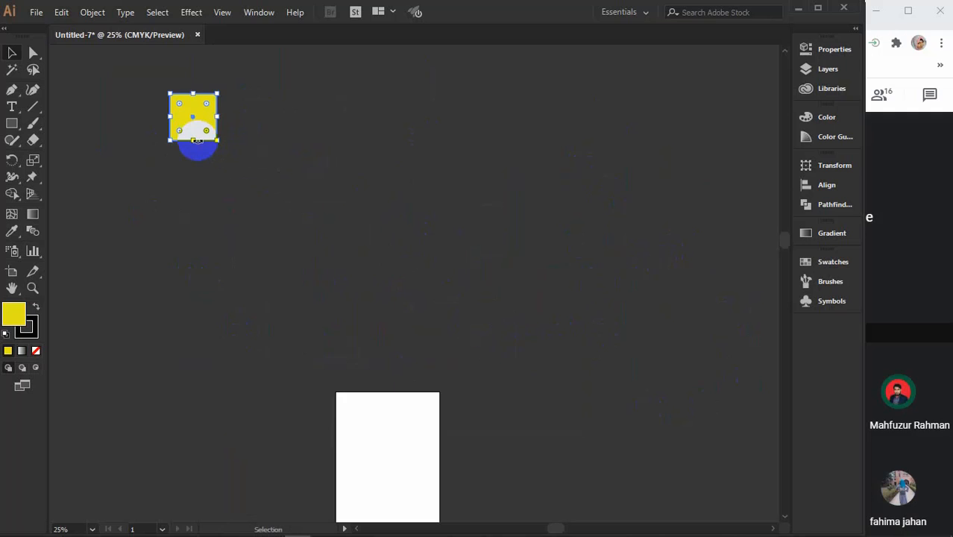
scroll(198, 141, "up", 14)
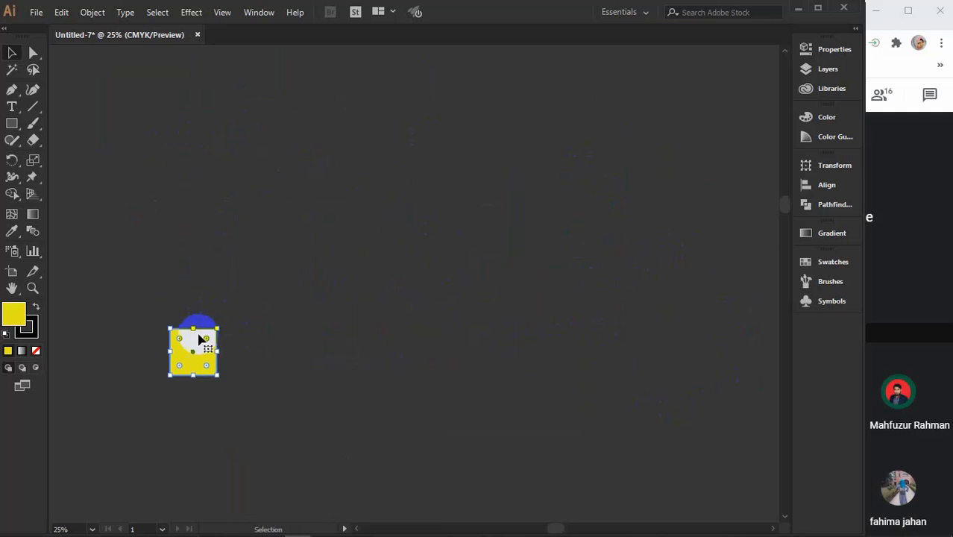
left_click_drag(197, 352, 192, 182)
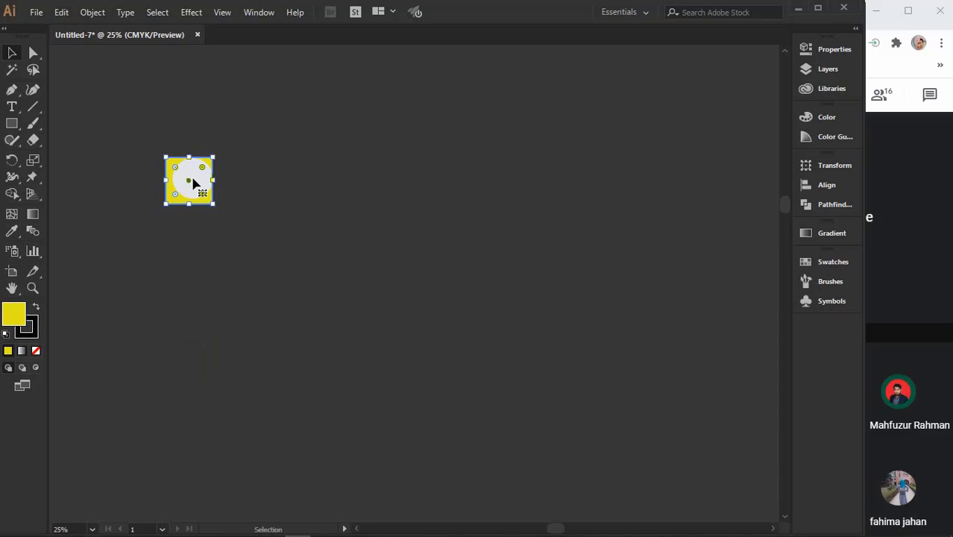
scroll(205, 181, "down", 1)
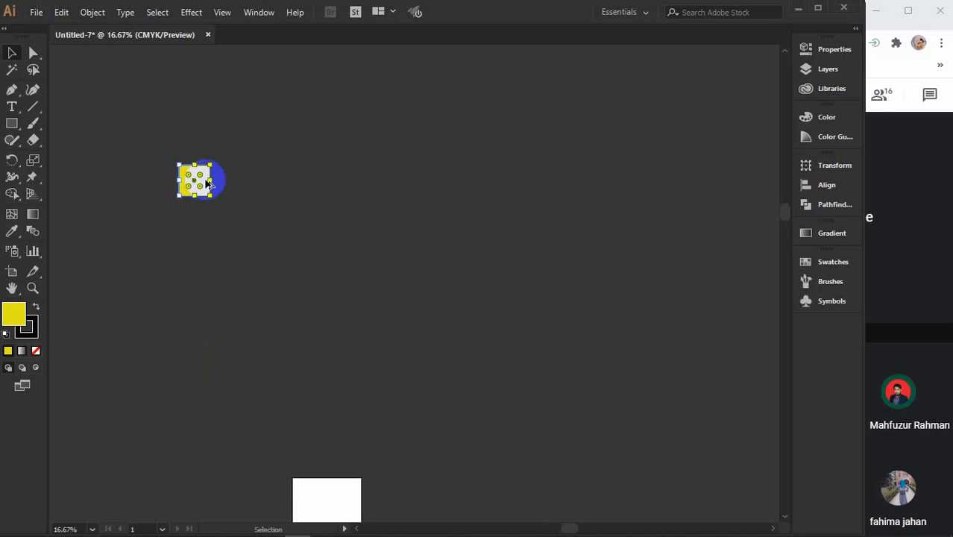
key("space")
left_click_drag(285, 265, 198, 234)
scroll(158, 184, "up", 1)
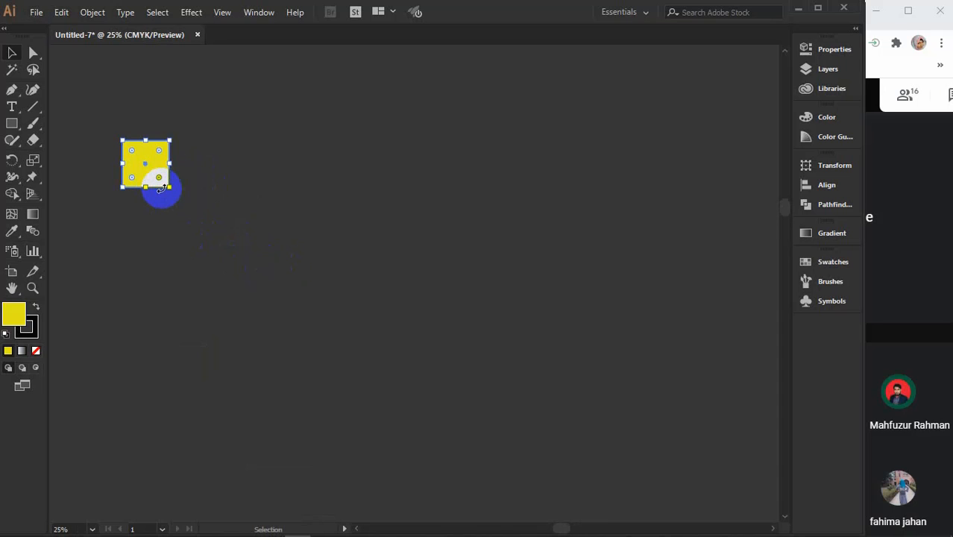
scroll(227, 239, "down", 1)
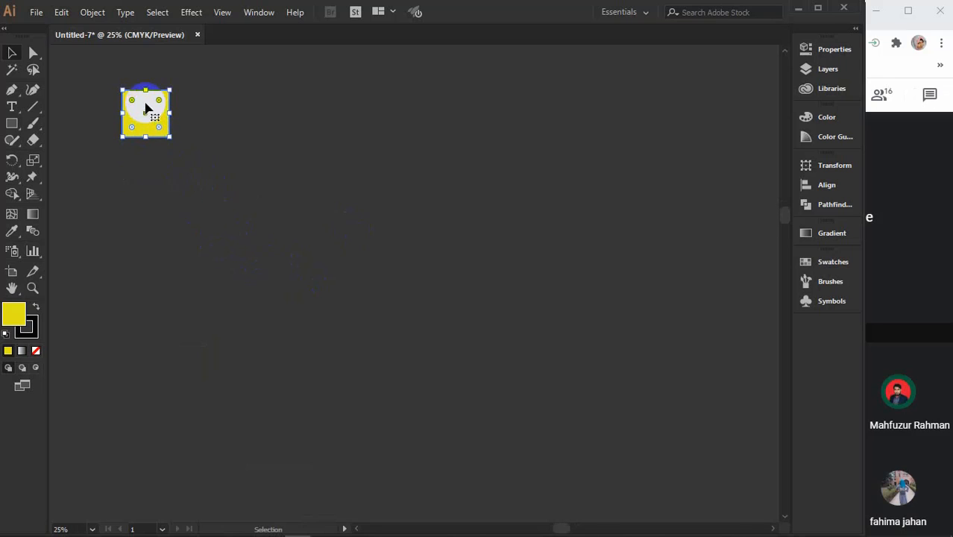
left_click_drag(147, 128, 140, 116)
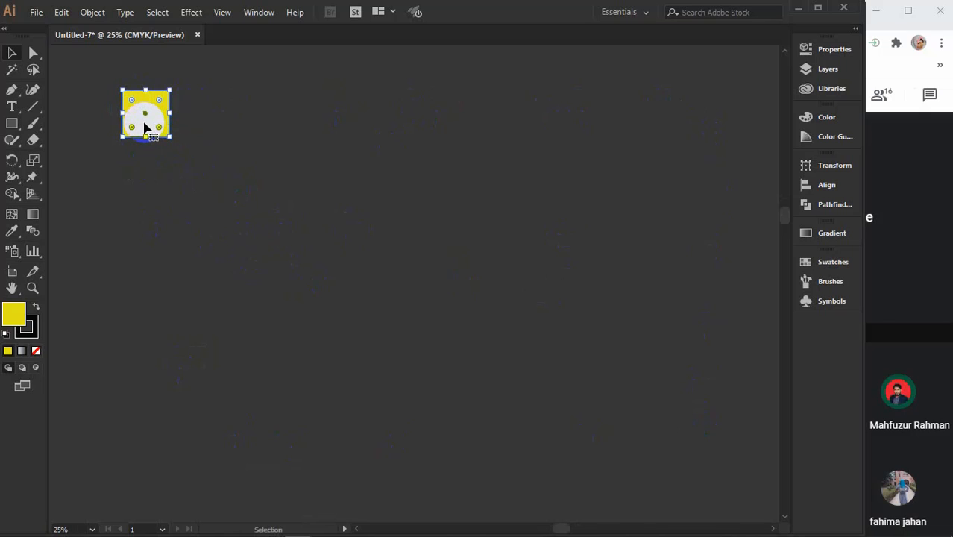
- Duplicate the yellow square about 4.11 in horizontally to the right, leaving a narrow gap between the two
left_click_drag(144, 122, 197, 126)
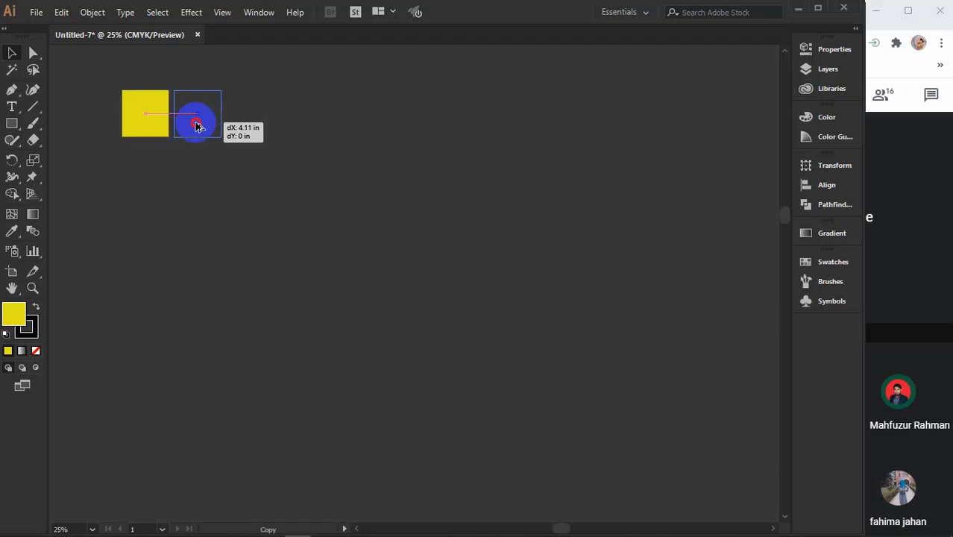
key("shift")
left_click_drag(197, 125, 199, 127)
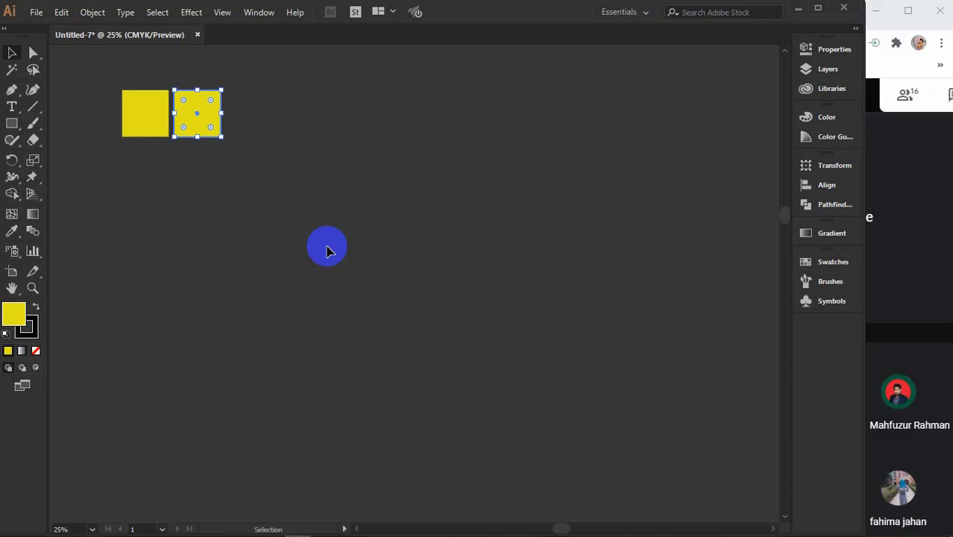
- Repeat the last duplication eleven times to extend the row to 13 evenly spaced yellow squares
key("a")
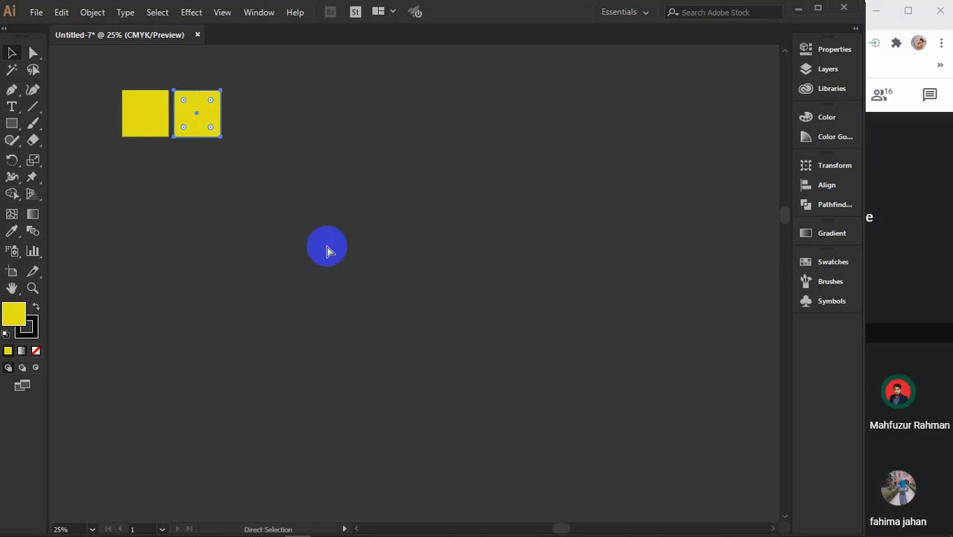
key("ctrl+d")
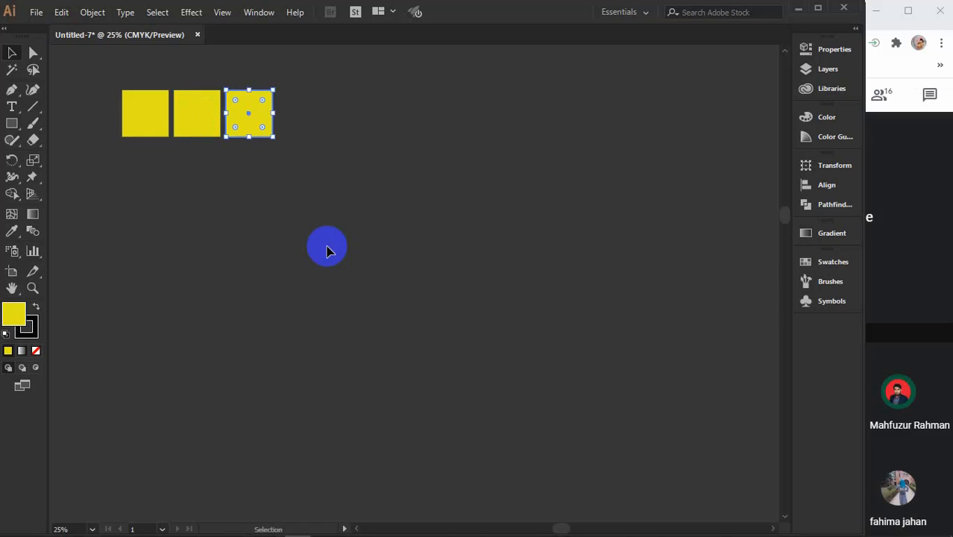
key("ctrl+d")
key("ctrl+d")
key("ctrl+d")
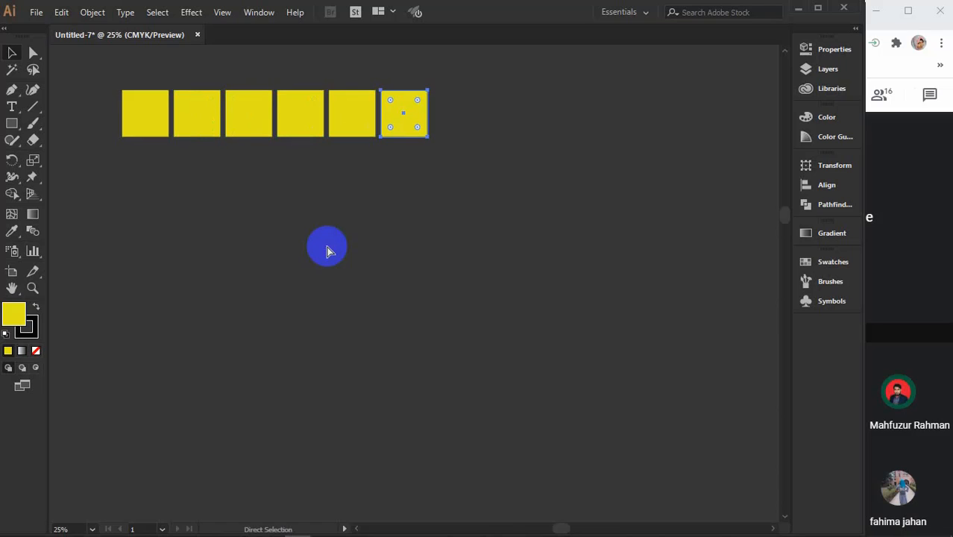
key("ctrl+d")
key("ctrl+d")
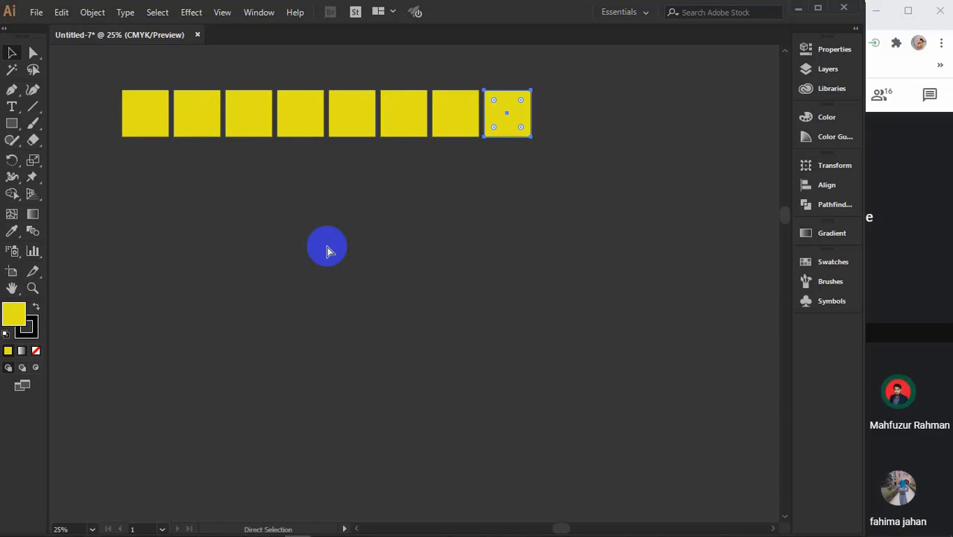
key("ctrl+d")
key("ctrl+d")
key("ctrl+d")
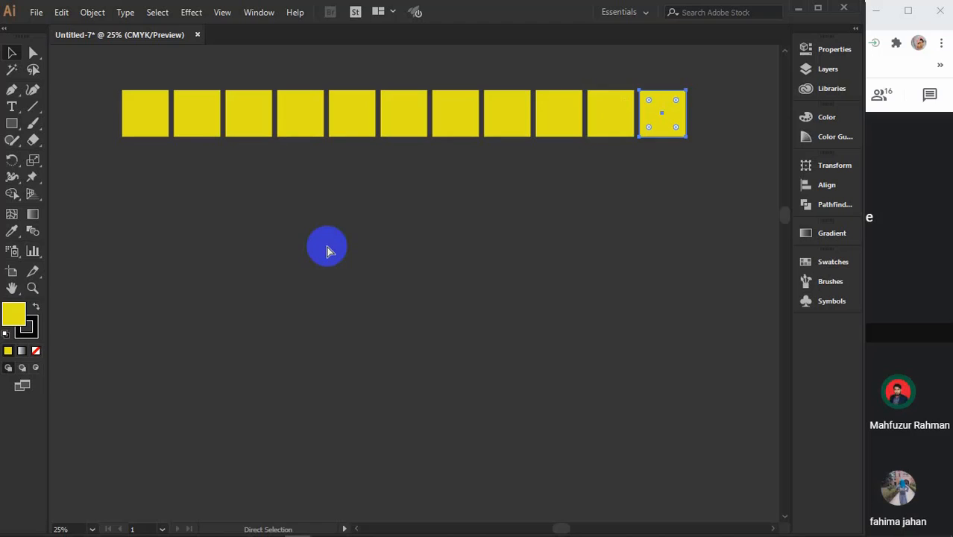
key("ctrl+d")
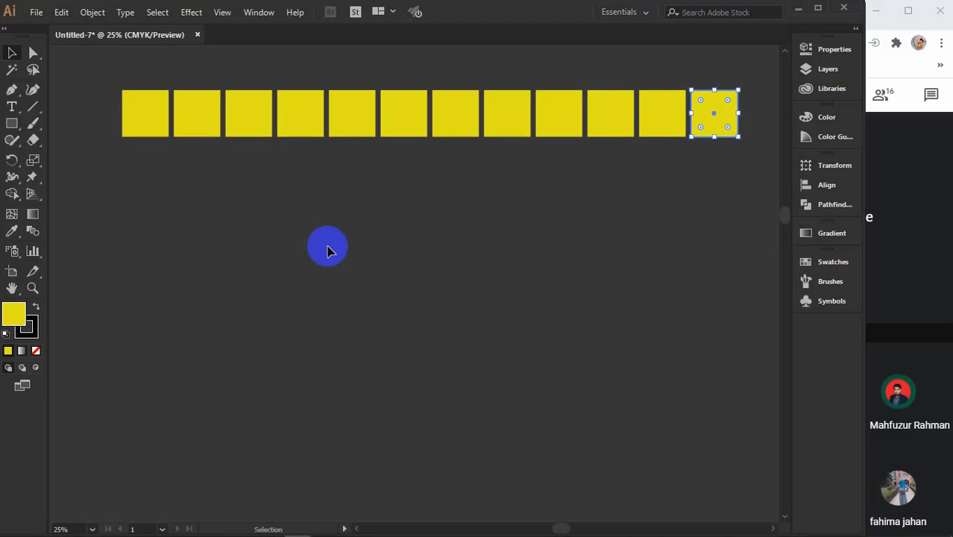
key("ctrl+d")
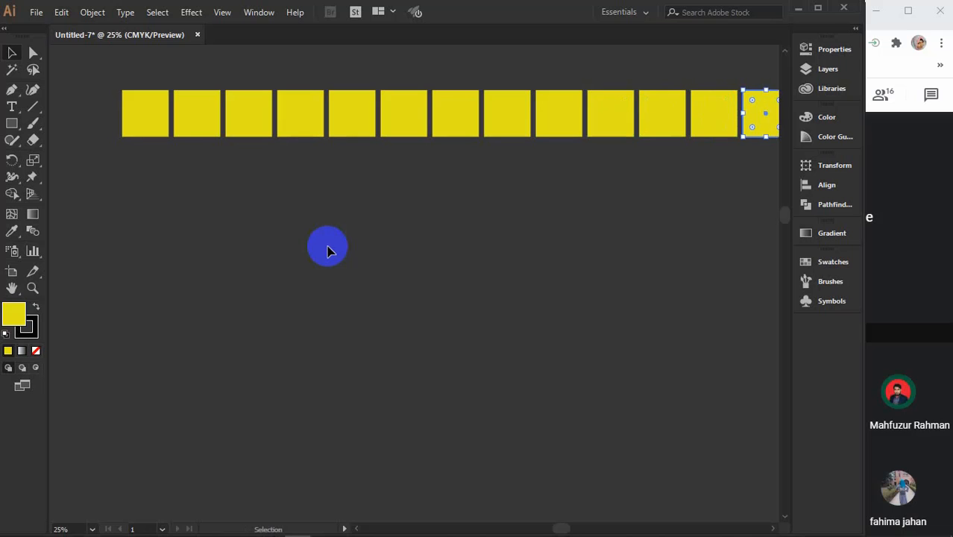
- Select the whole row of yellow squares and duplicate it straight down as a second row with a narrow gap
mouse_move(773, 524)
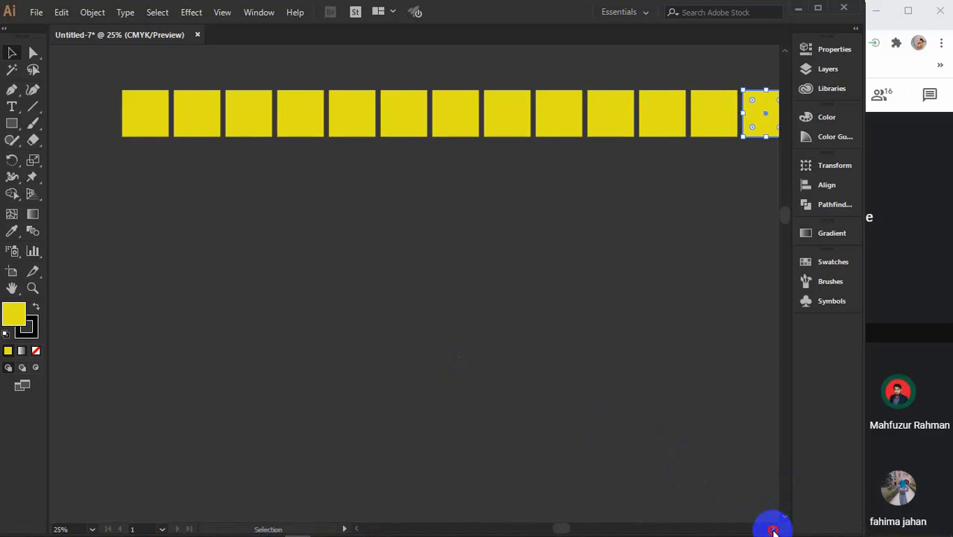
left_click(772, 529)
left_click_drag(734, 179, 82, 91)
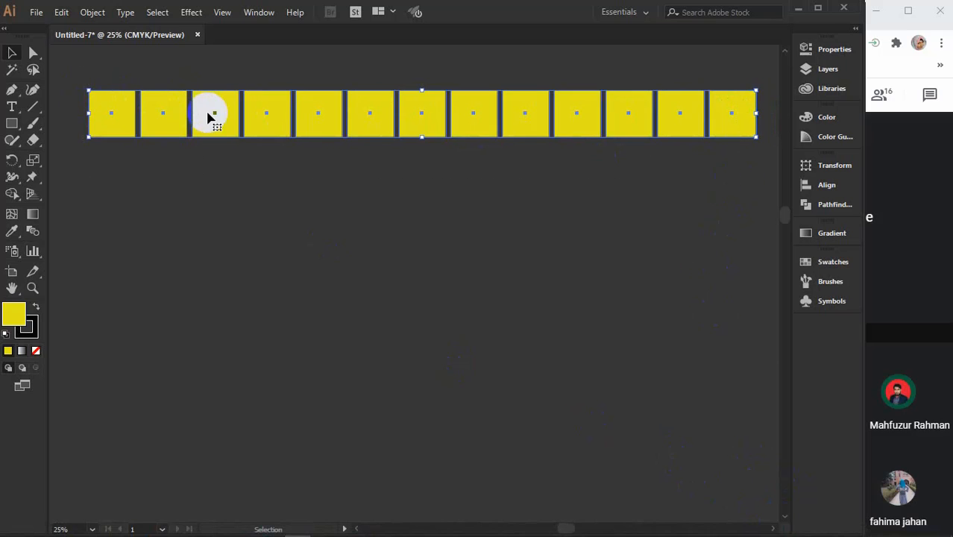
left_click_drag(209, 114, 201, 170)
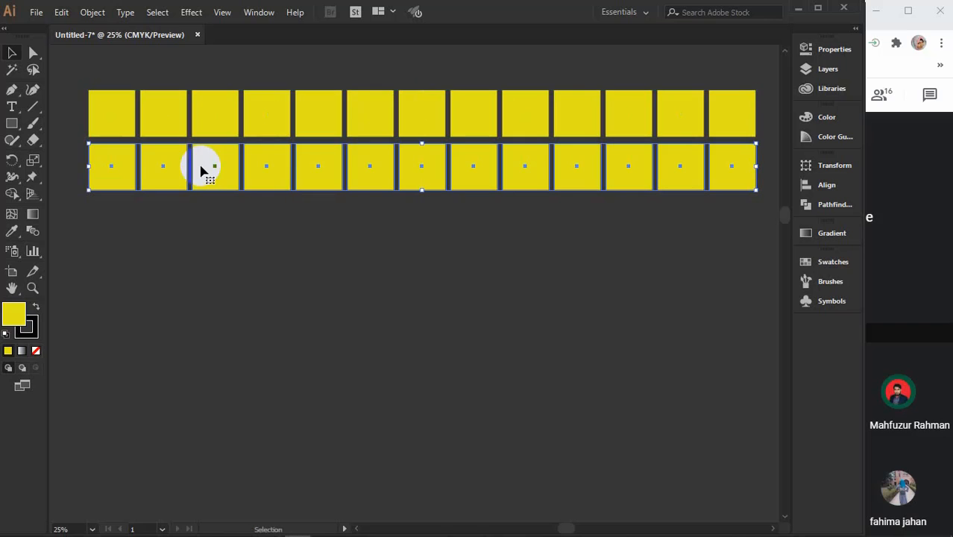
- Repeat the row duplication five times to extend the yellow squares into a seven-row grid
key("ctrl+d")
key("ctrl+d")
key("ctrl+d")
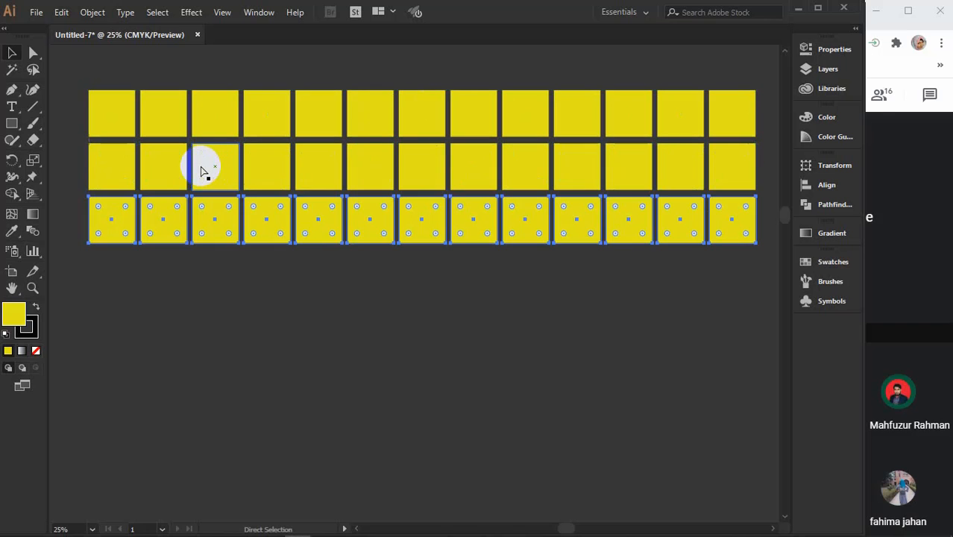
key("ctrl+d")
key("ctrl+d")
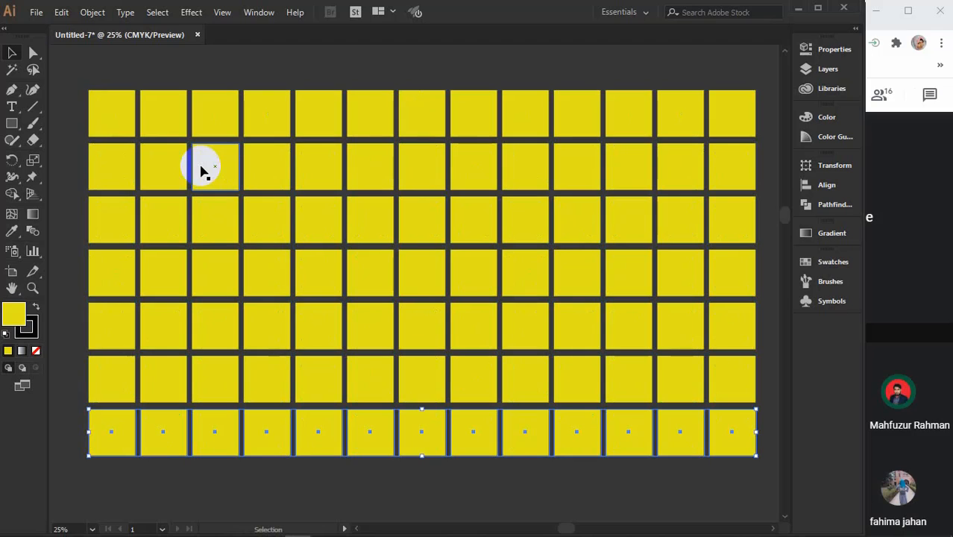
left_click_drag(201, 170, 270, 149)
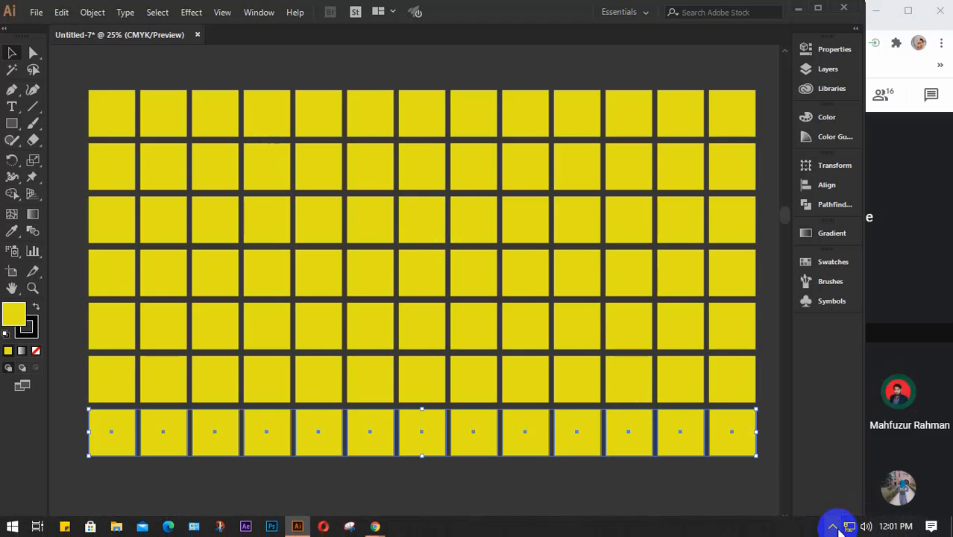
left_click(832, 526)
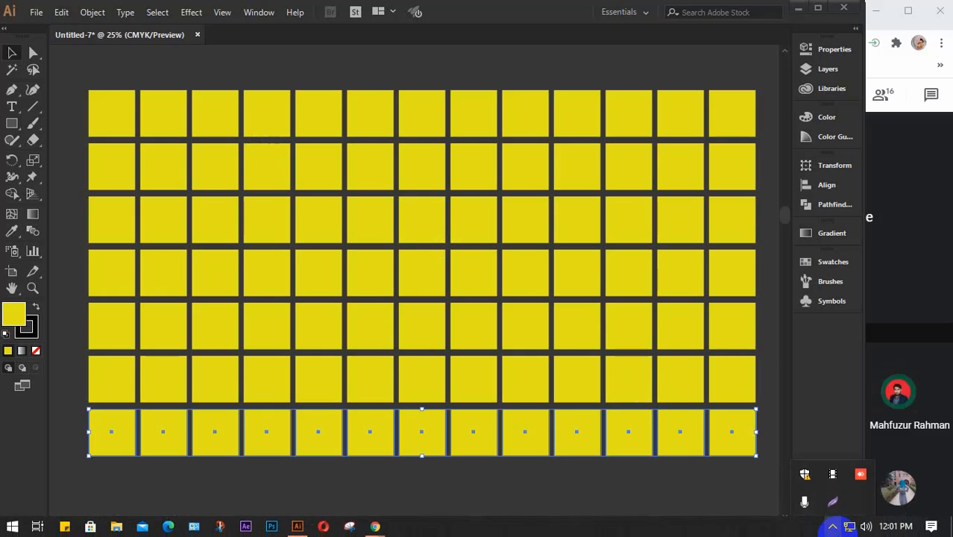
left_click(833, 476)
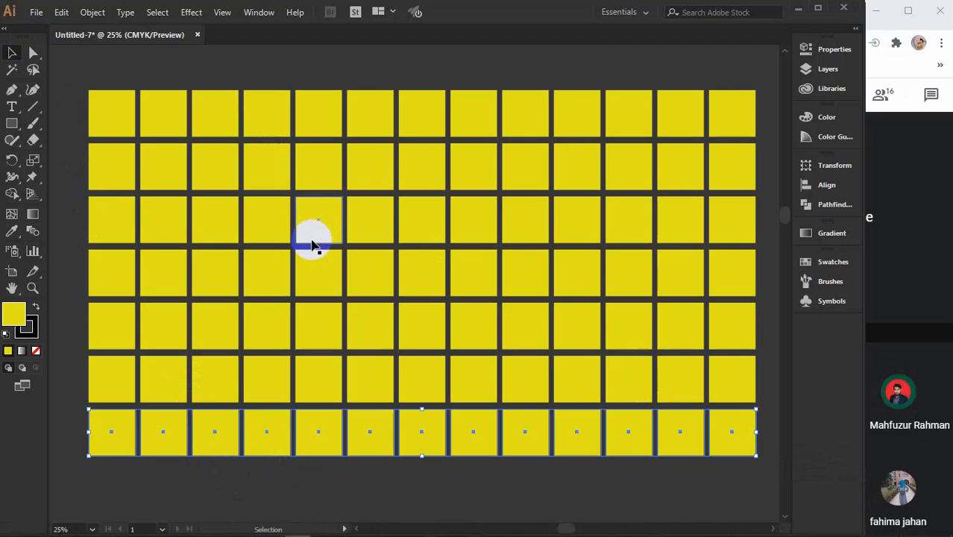
- Draw six separate yellow squares of varying sizes on an empty canvas area, the last small one overlapping the largest square's upper edge
scroll(313, 246, "down", 2)
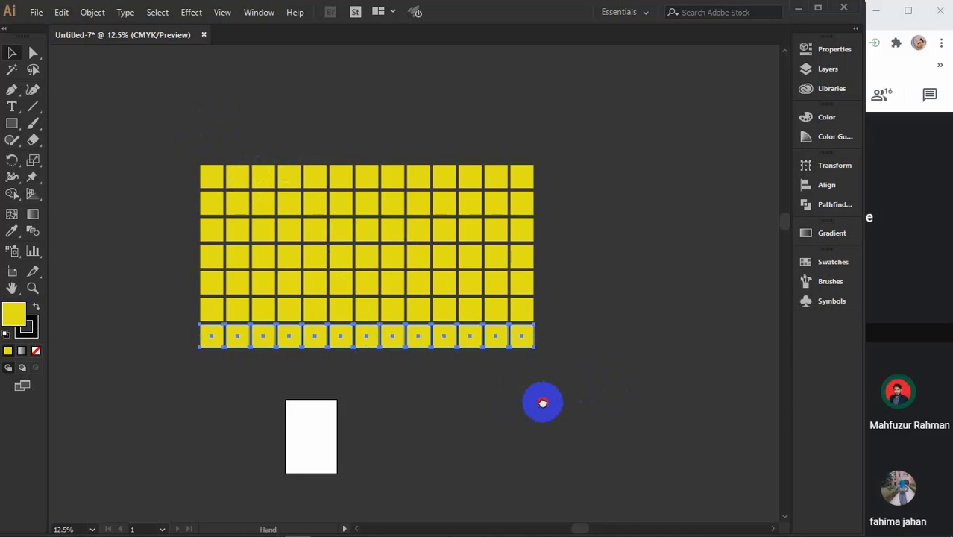
left_click_drag(542, 402, 187, 202)
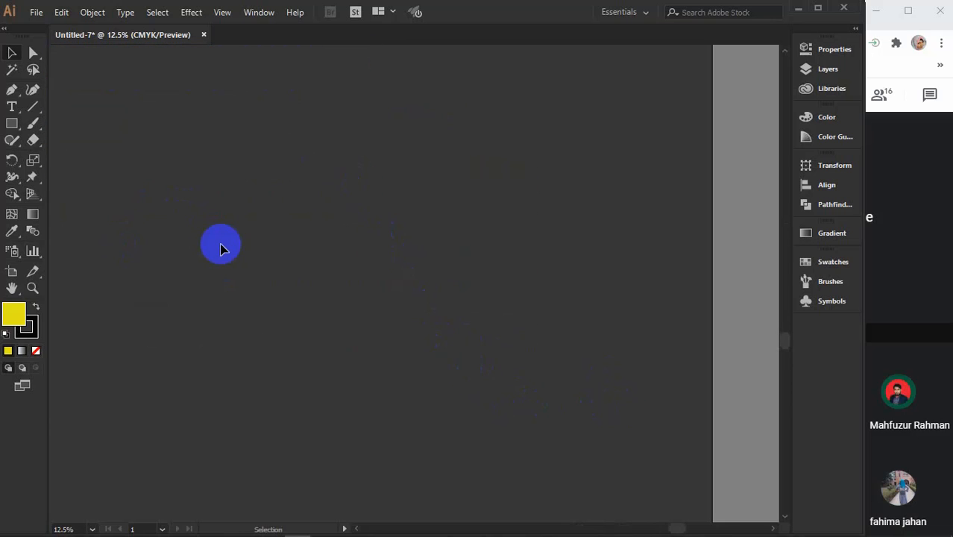
left_click_drag(220, 248, 283, 237)
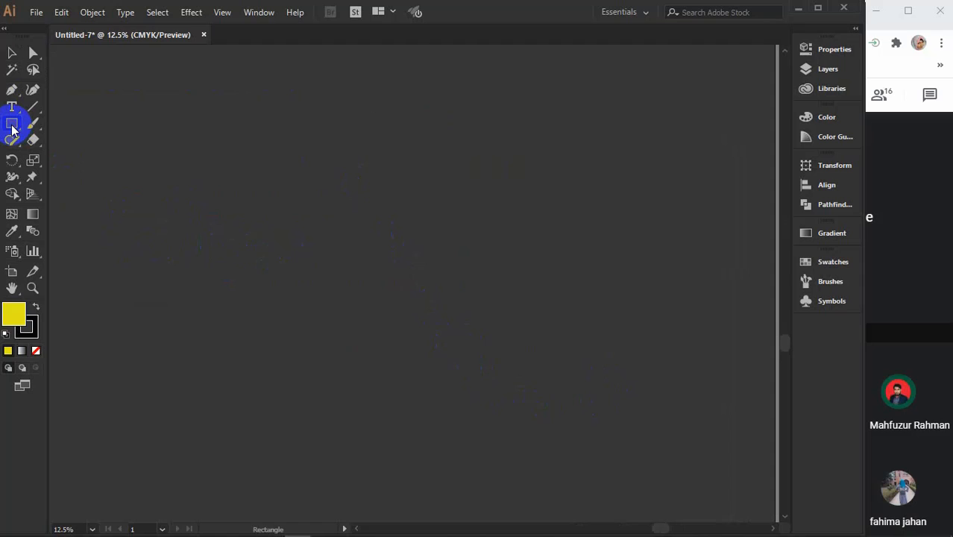
left_click_drag(259, 221, 383, 343)
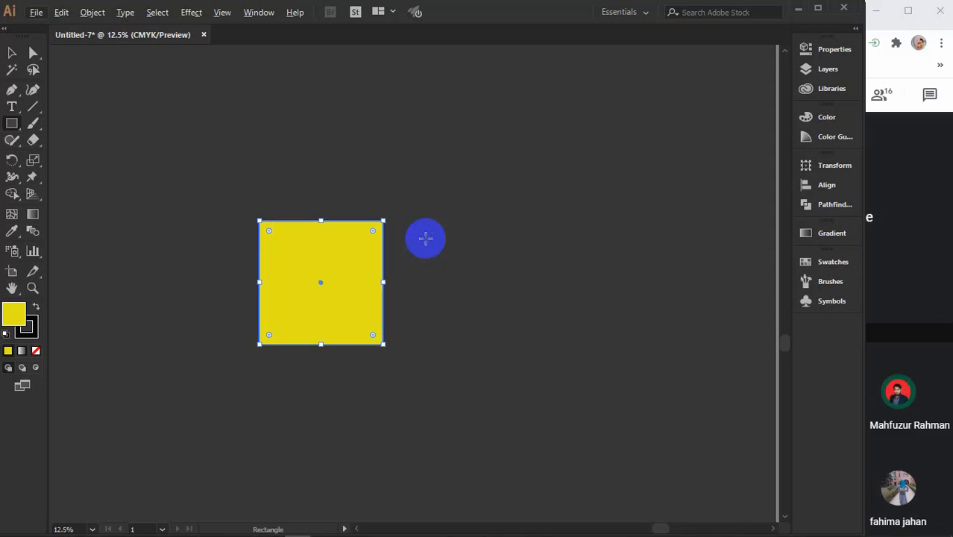
left_click_drag(425, 237, 497, 345)
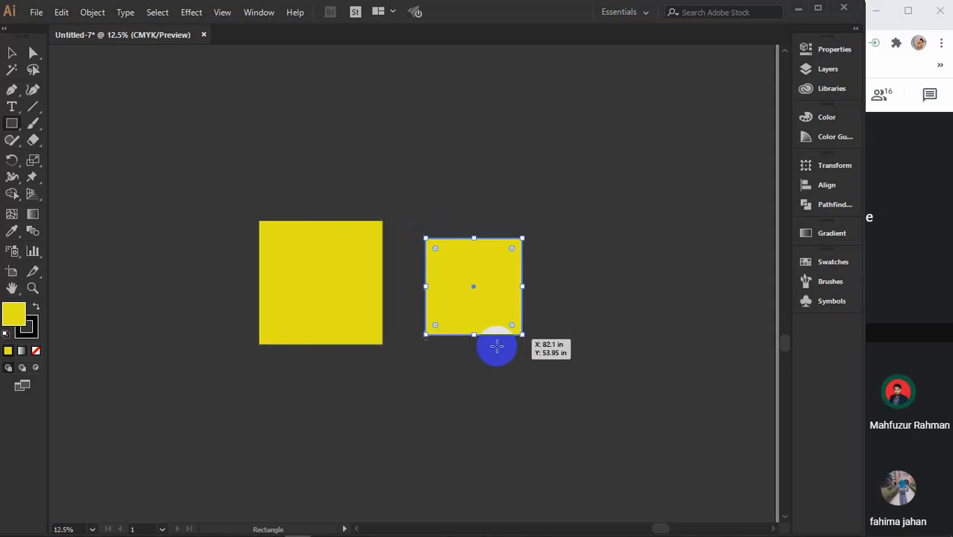
left_click_drag(320, 411, 399, 468)
left_click_drag(131, 324, 215, 402)
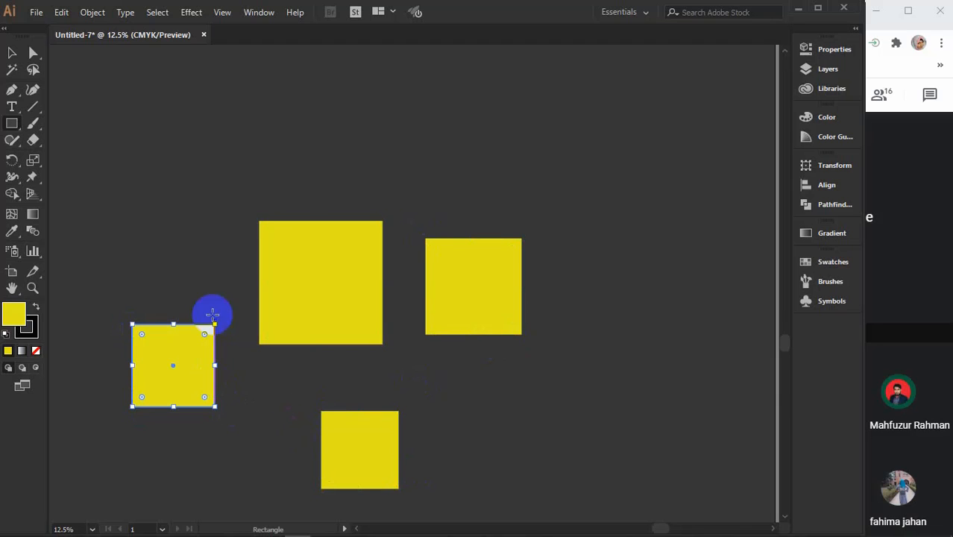
left_click_drag(191, 158, 236, 202)
left_click_drag(331, 185, 373, 228)
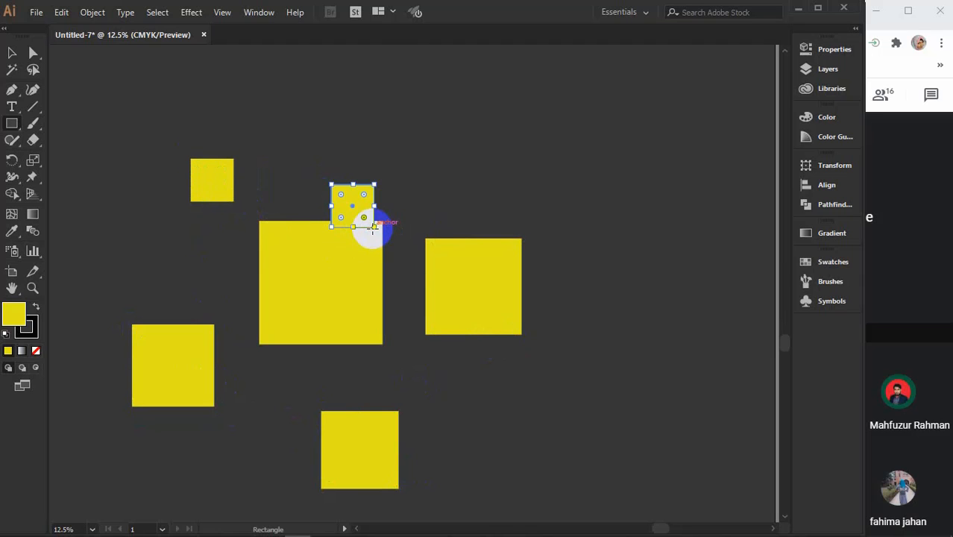
- Try orange-red and dark red fills from the color spectrum on the small square overlapping the largest one
left_click(14, 56)
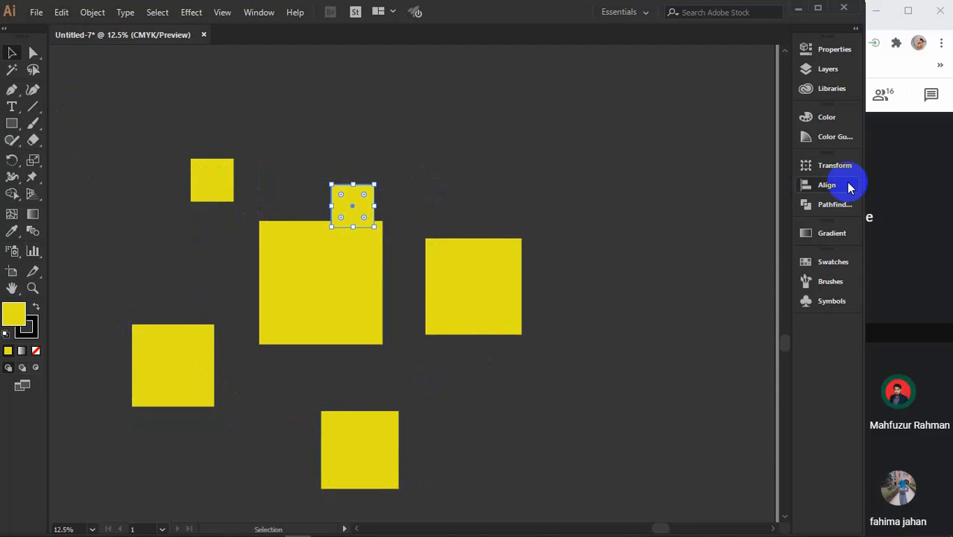
left_click(827, 117)
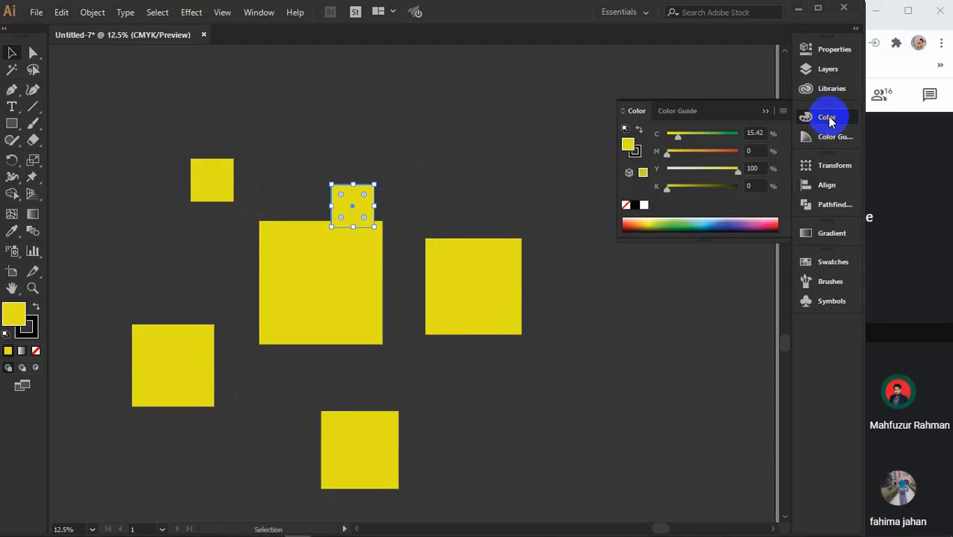
left_click(630, 221)
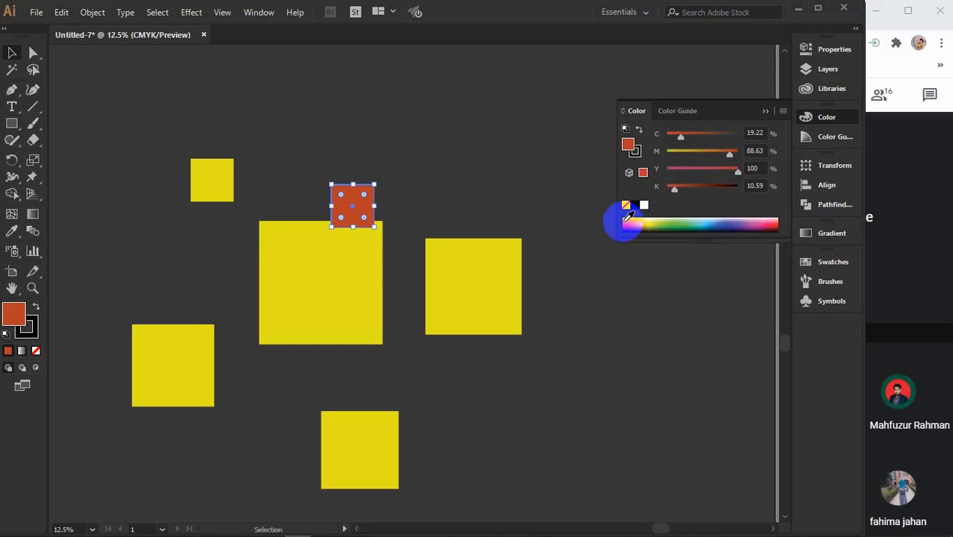
left_click(628, 218)
left_click(631, 222)
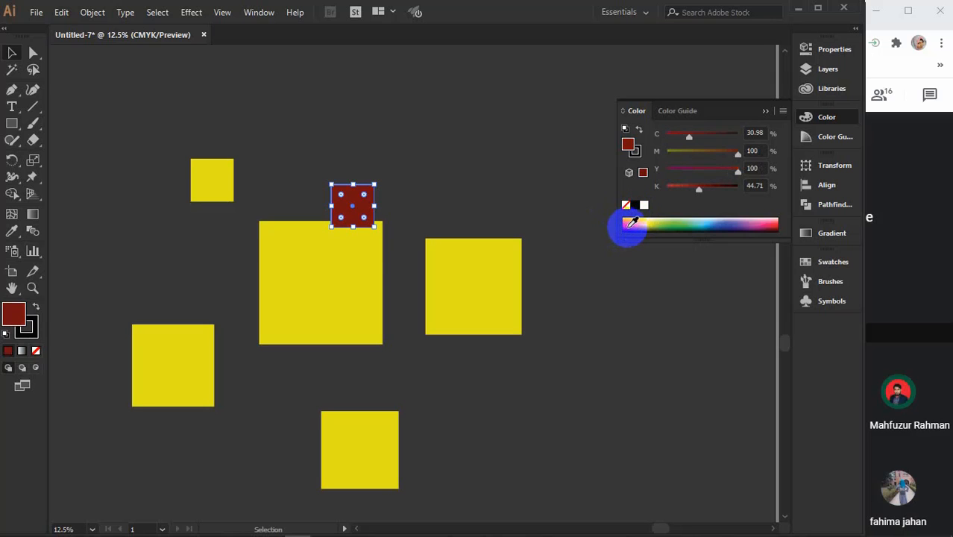
- Fill the small overlapping square with the bright red swatch and the square right of the largest one with dark green
left_click(826, 263)
left_click(671, 298)
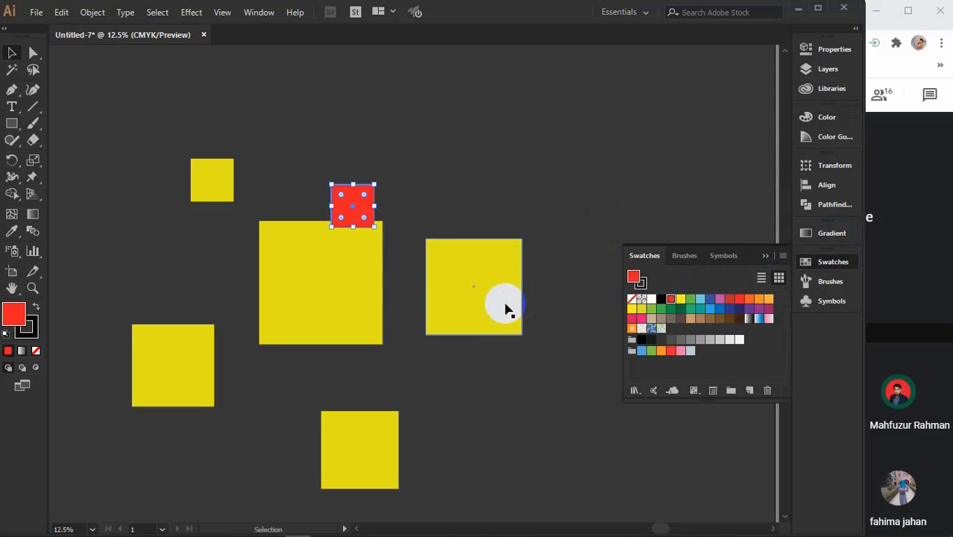
left_click(505, 308)
left_click(690, 298)
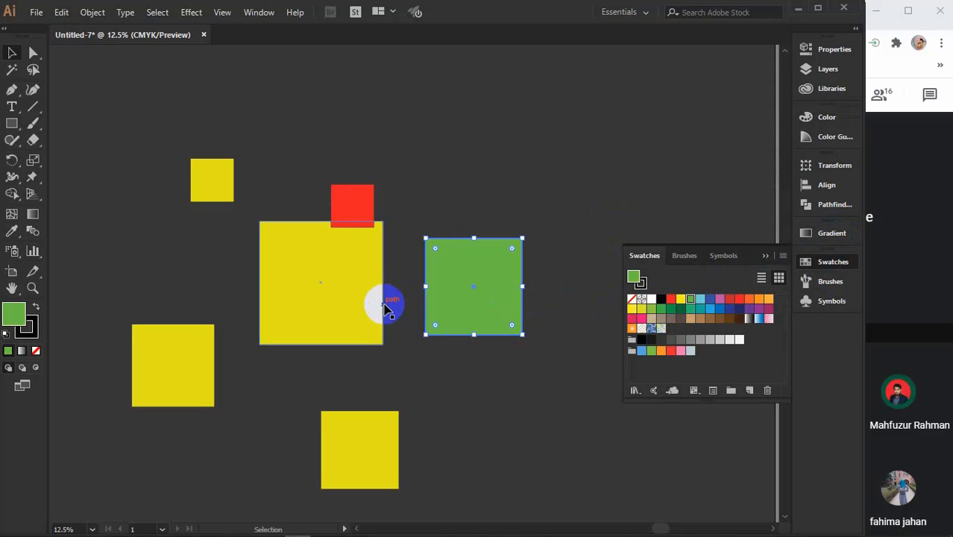
left_click(680, 308)
- Fill the largest square with the light blue swatch and the lowest square with purple
left_click(376, 305)
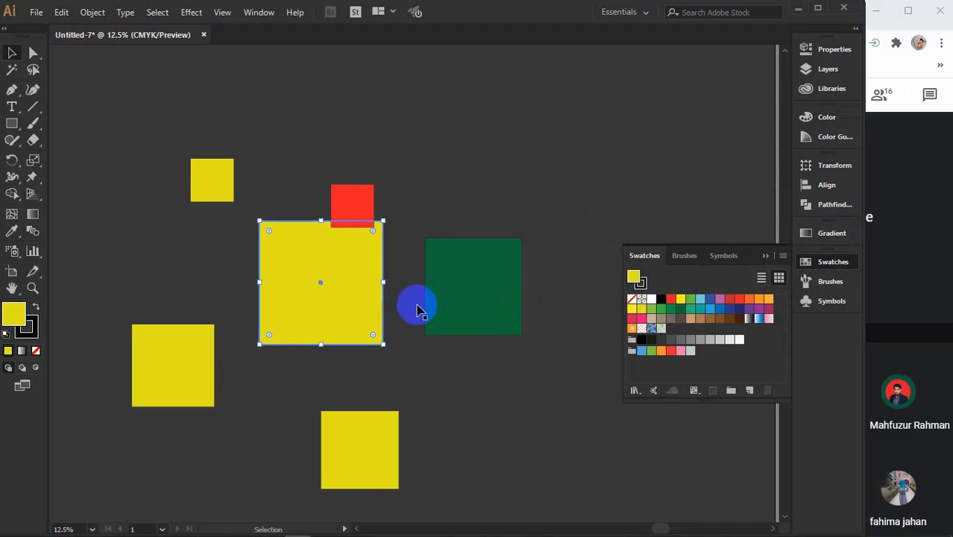
left_click(700, 303)
left_click(393, 441)
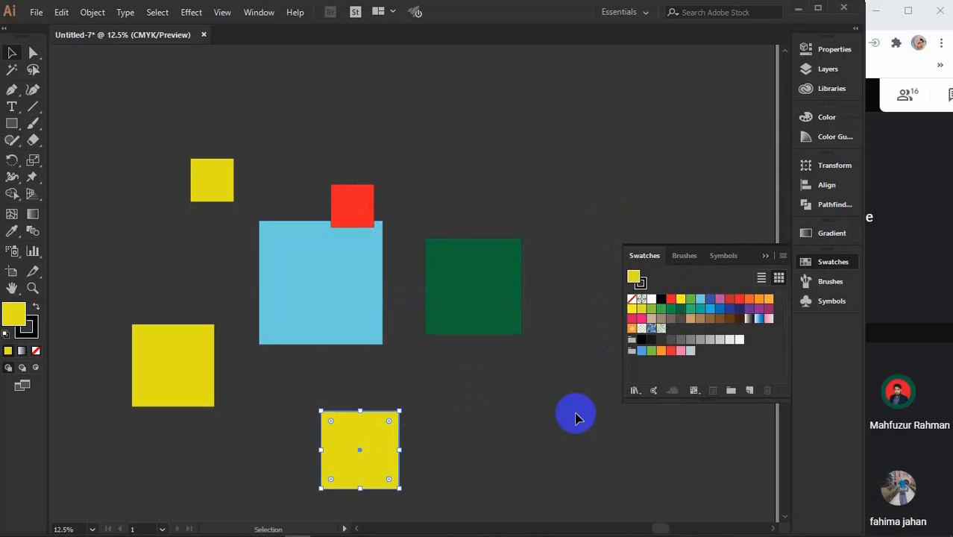
left_click(754, 315)
- Fill the lower-left square with the darker red swatch and the upper-left square with light orange (R=251 G=176 B=59)
left_click(183, 381)
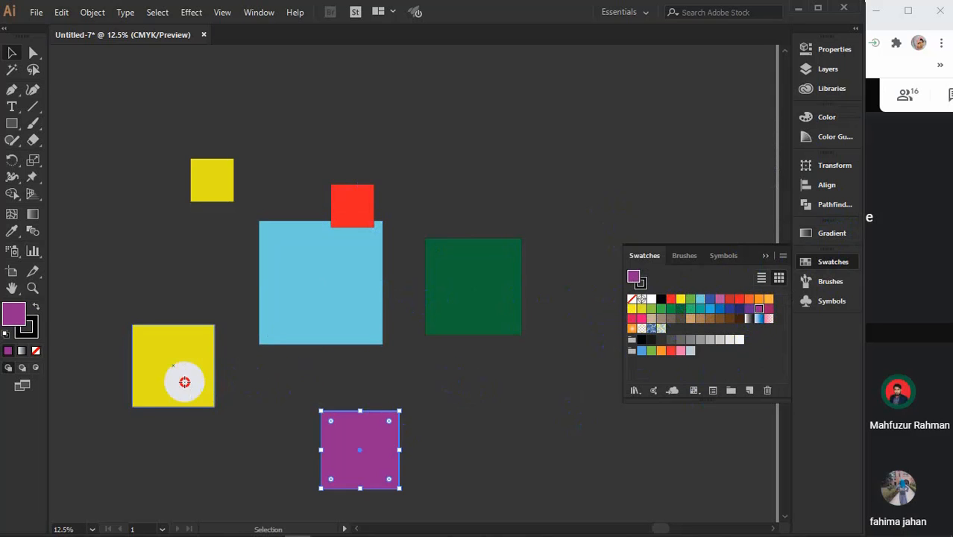
left_click(729, 302)
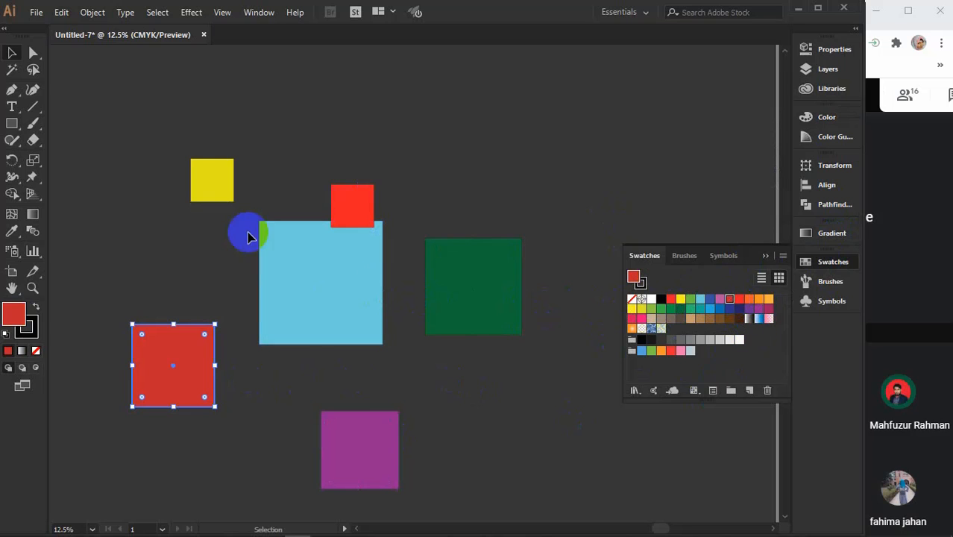
left_click(212, 183)
left_click(760, 300)
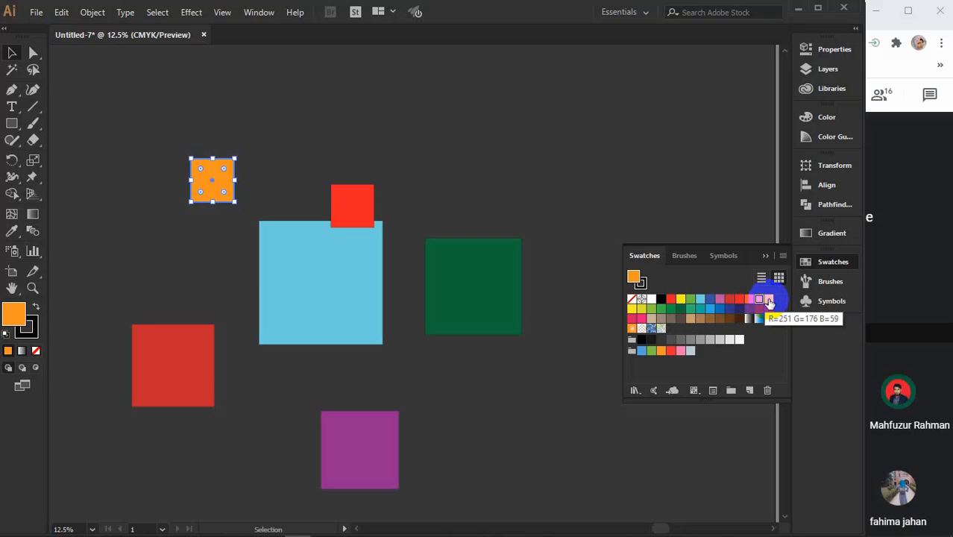
left_click(769, 300)
left_click(763, 257)
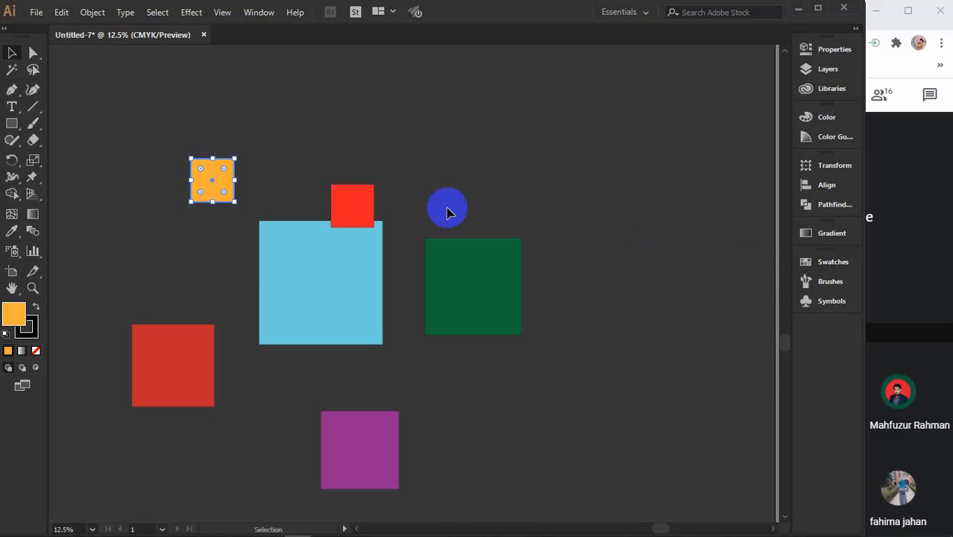
- Enlarge the orange, purple and darker red squares slightly from their centers, keeping their proportions
left_click_drag(233, 202, 240, 211)
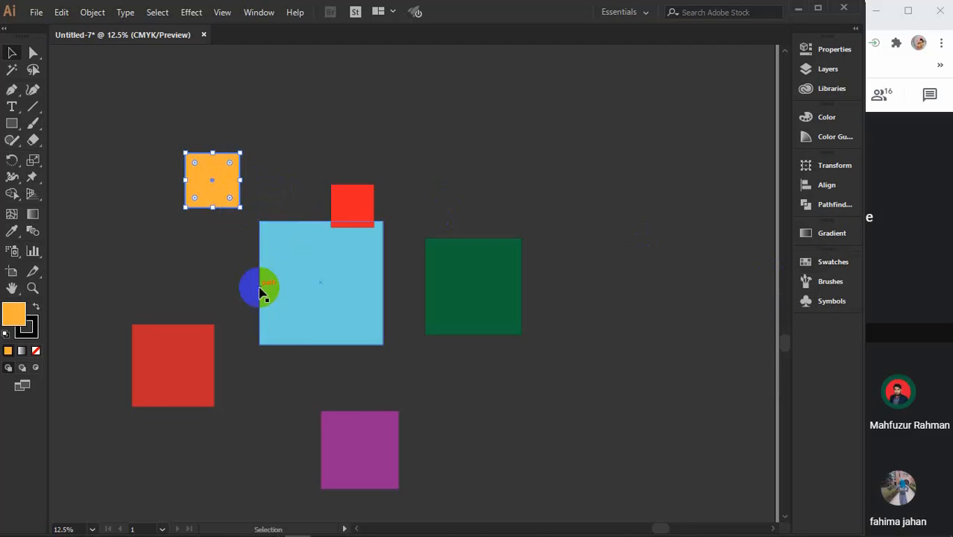
left_click(399, 486)
left_click_drag(407, 489, 404, 494)
left_click(184, 395)
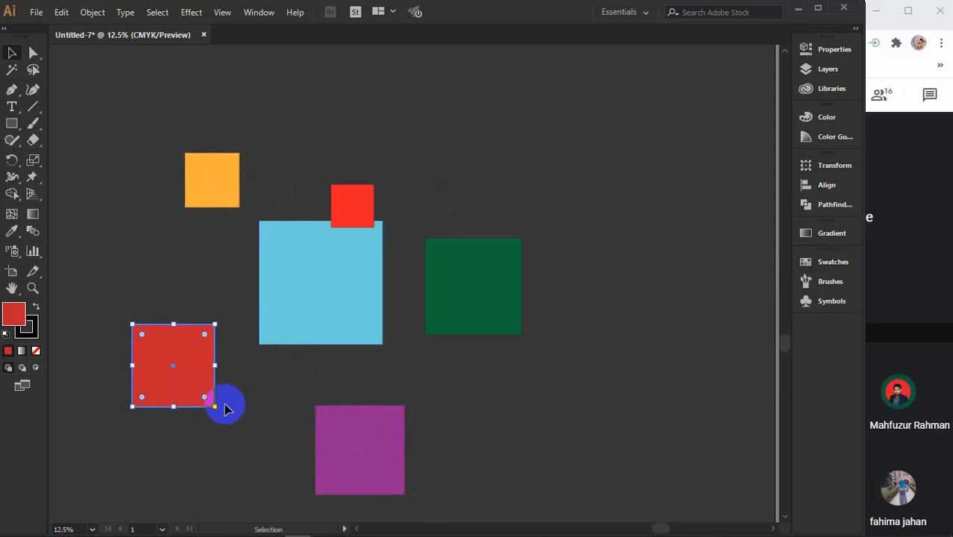
left_click_drag(215, 409, 220, 415)
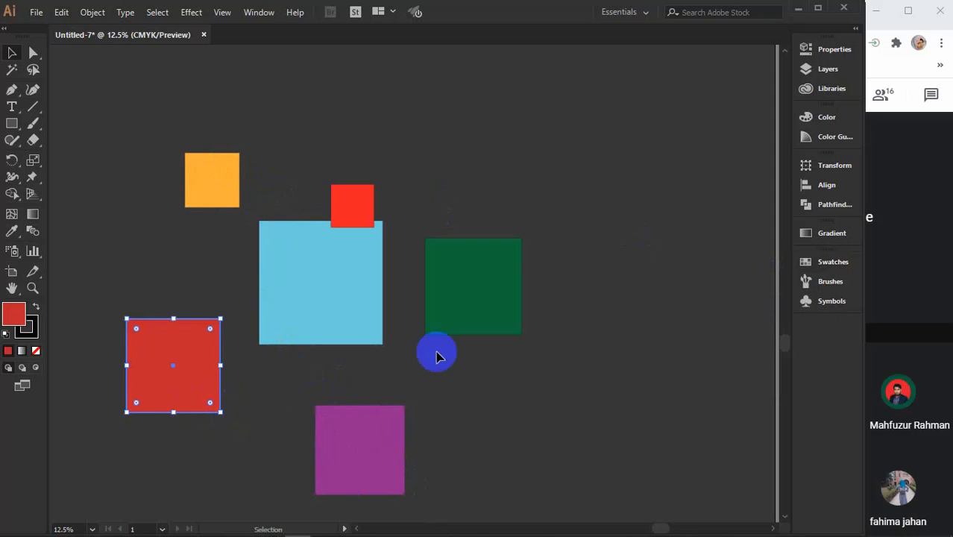
left_click(494, 316)
left_click_drag(524, 337, 528, 341)
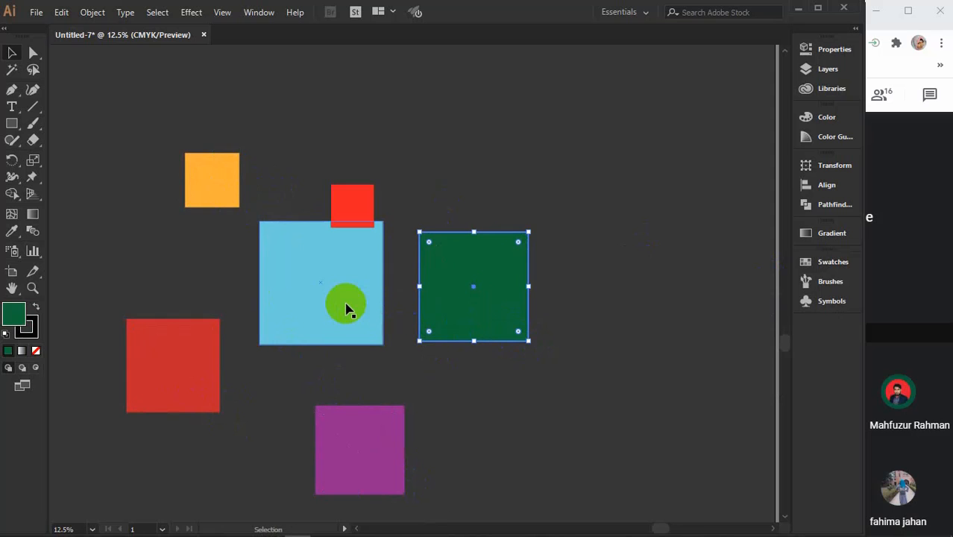
left_click(345, 309)
left_click(379, 341, "shift")
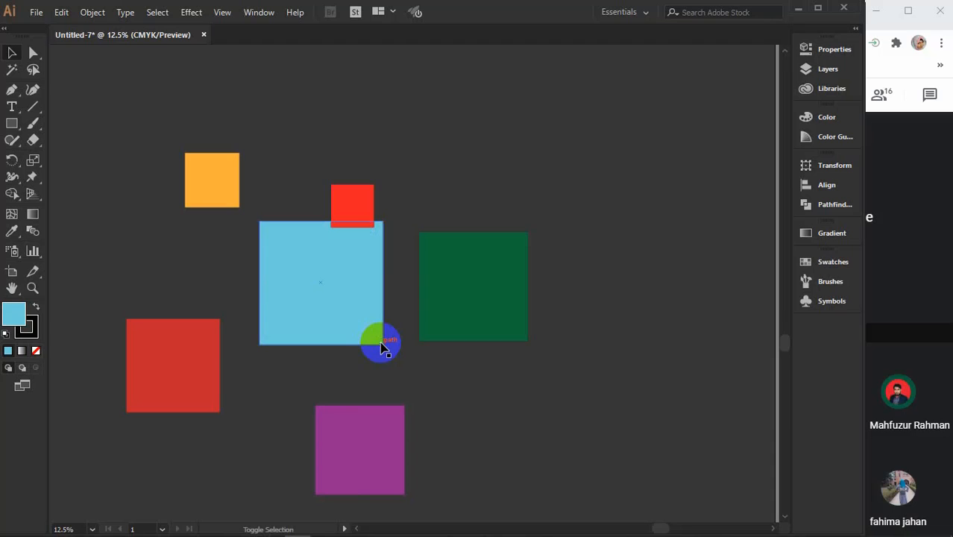
key("ctrl+z")
- Enlarge the light blue and dark green squares slightly from their centers, keeping their proportions
left_click(351, 324)
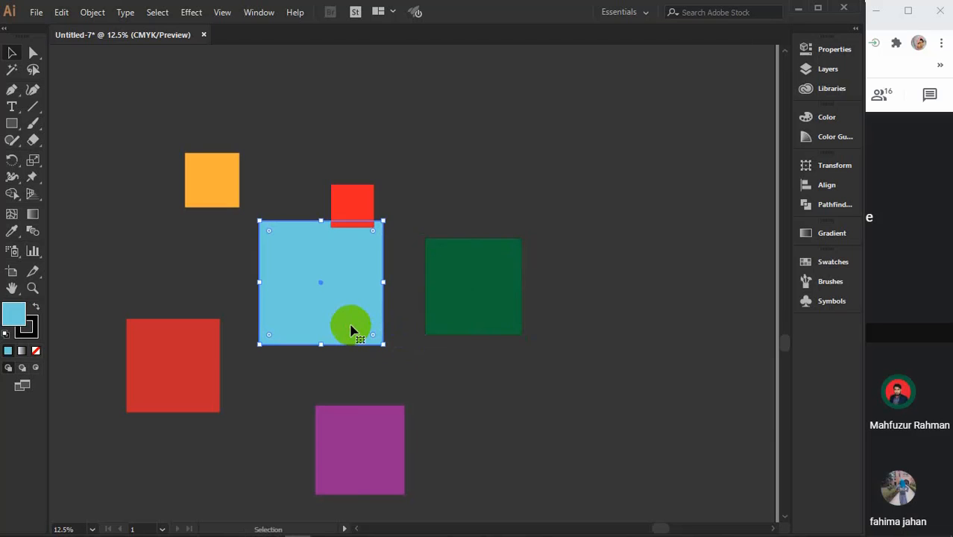
left_click_drag(382, 343, 387, 348)
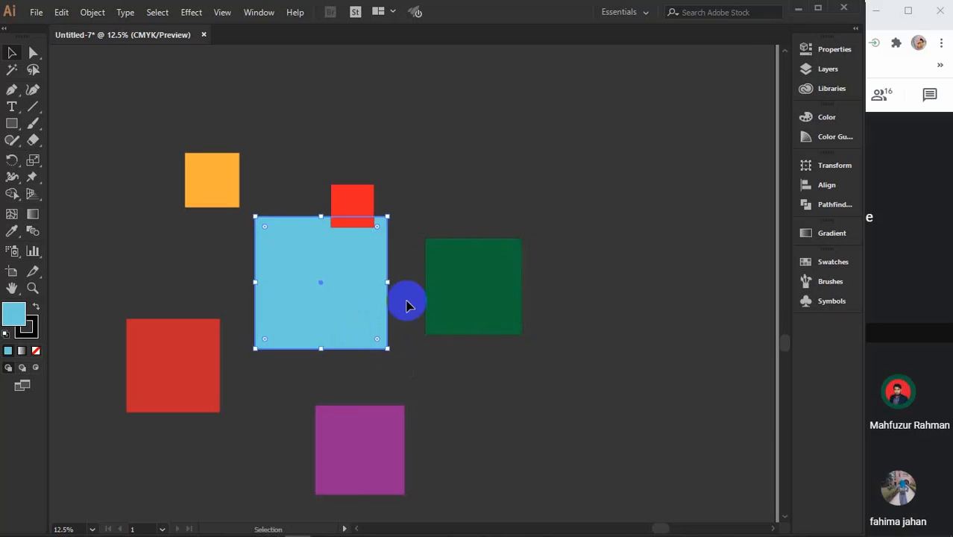
left_click(486, 254)
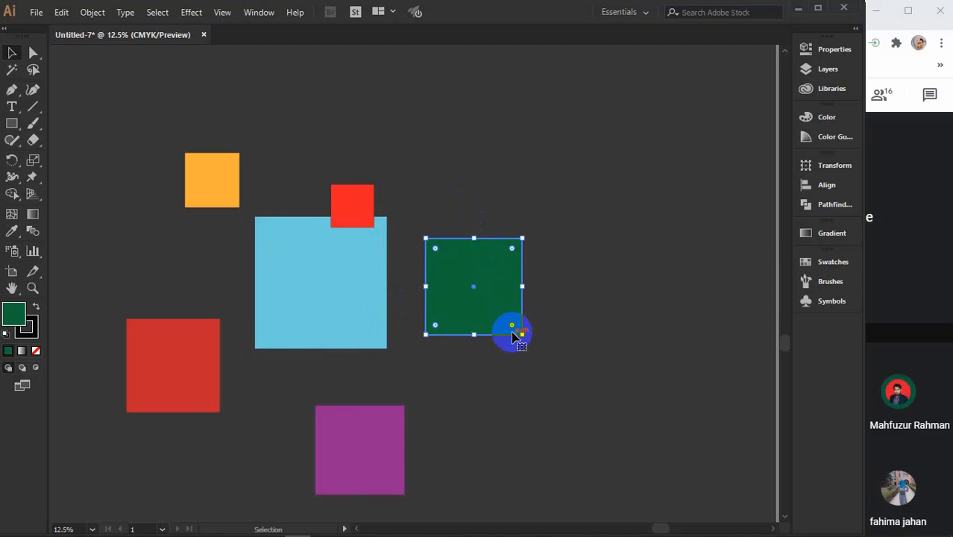
left_click_drag(522, 334, 527, 340)
left_click(468, 174)
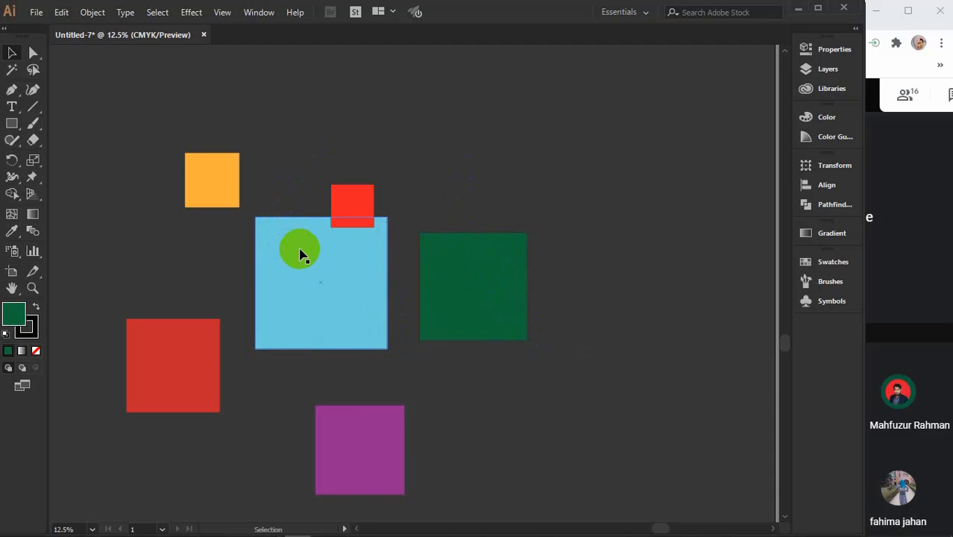
- Move the orange, darker red and purple squares to overlap the light blue square, shift the green one slightly up-right, and select all six
left_click_drag(228, 192, 258, 227)
left_click_drag(206, 364, 257, 327)
left_click_drag(388, 445, 376, 363)
mouse_move(474, 321)
left_mouse_down()
mouse_move(440, 335)
mouse_move(527, 330)
mouse_move(485, 310)
left_mouse_up()
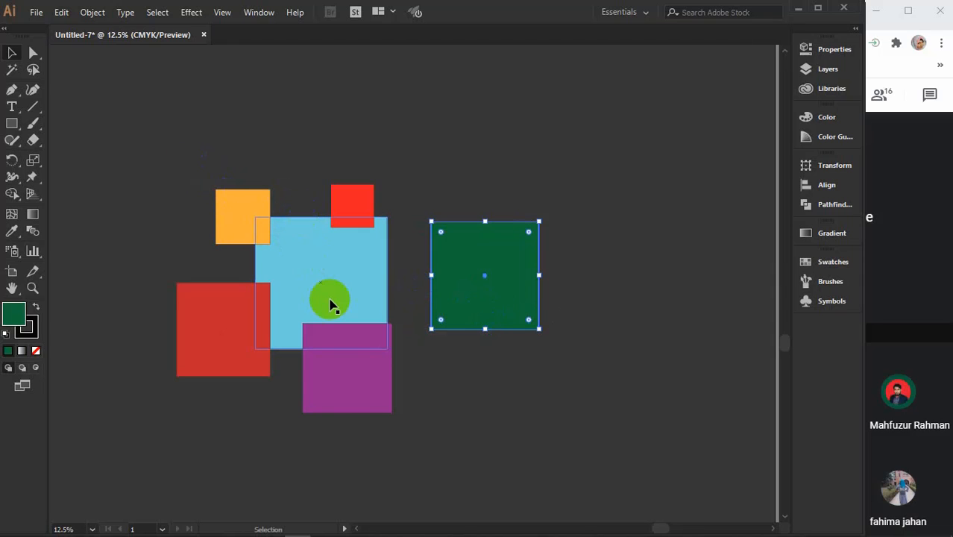
left_click_drag(168, 149, 556, 404)
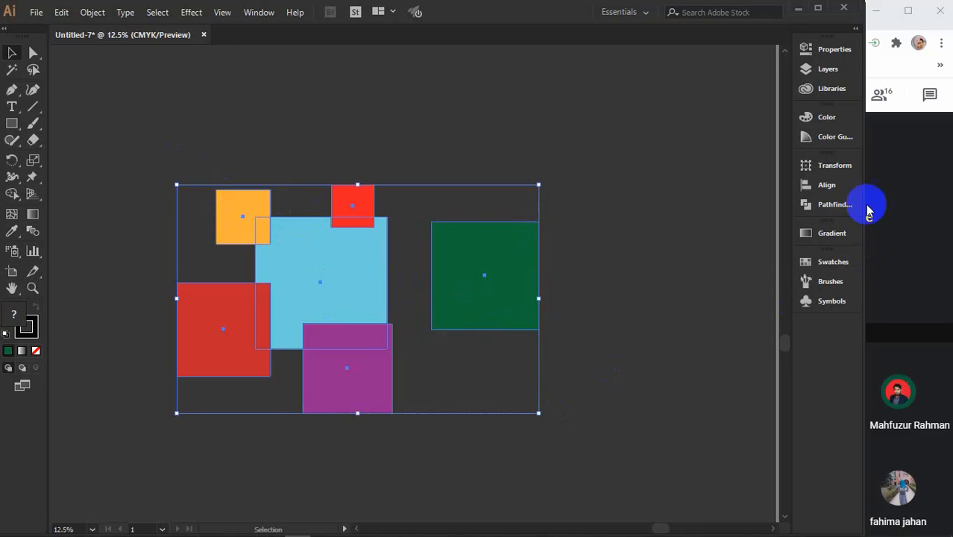
- Increase the stroke weight of all six selected squares to 9 pt and deselect them
left_click(832, 50)
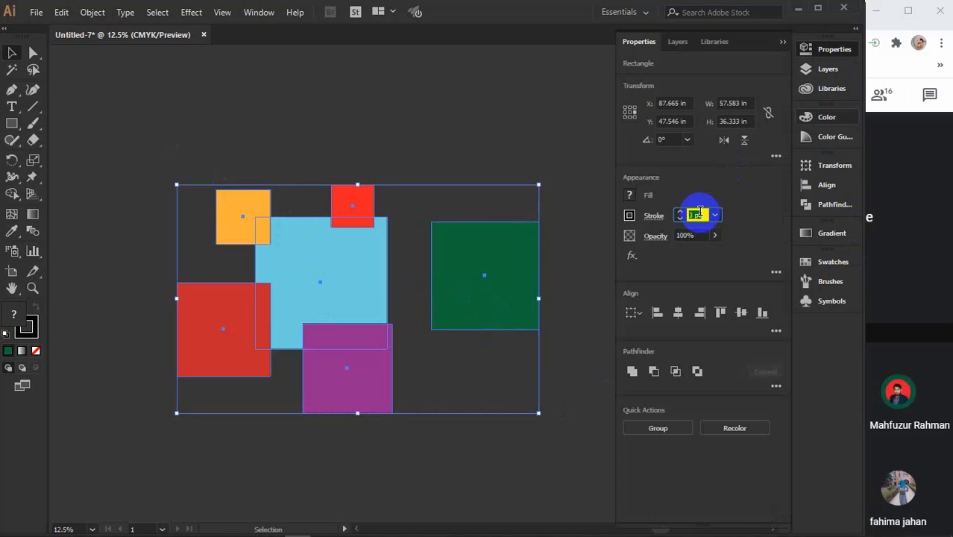
key("Up")
key("Up")
key("Up")
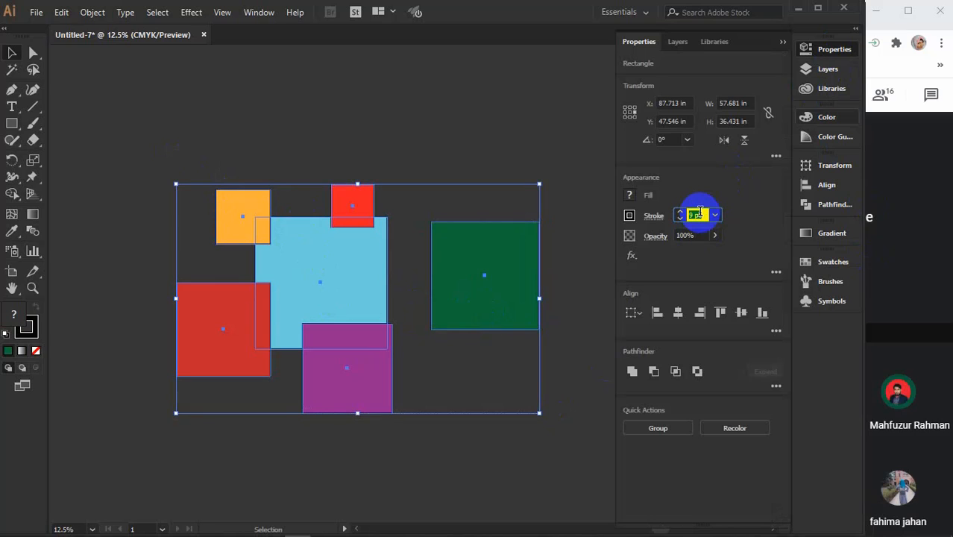
left_click(782, 42)
left_click(622, 253)
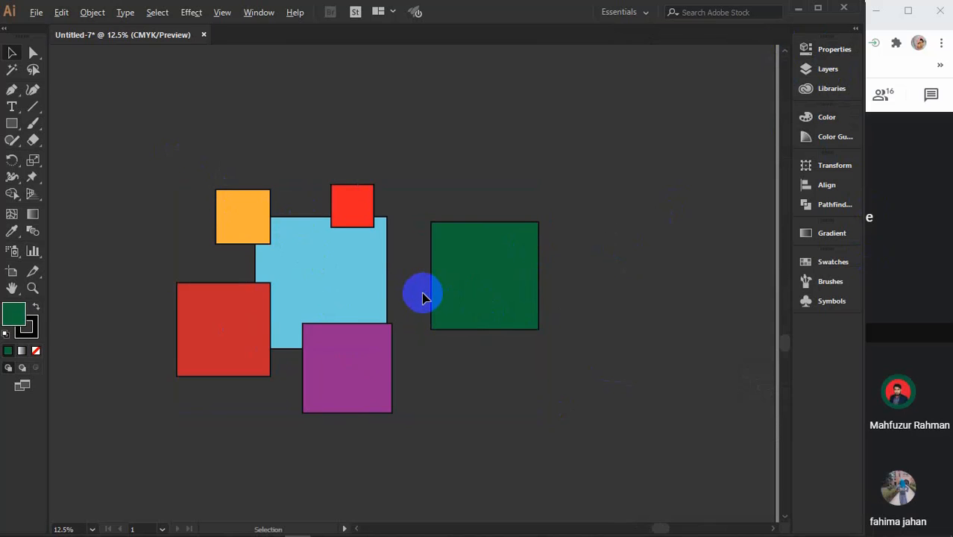
- Move the orange, bright red, purple and darker red squares so each overlaps a different corner of the light blue square
scroll(422, 296, "up", 1)
left_click_drag(397, 269, 446, 279)
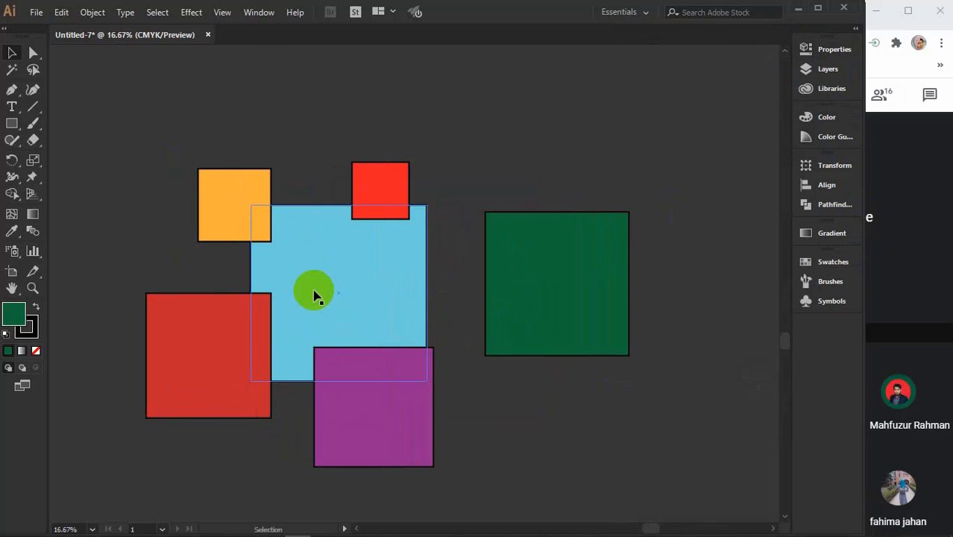
scroll(335, 288, "up", 1)
scroll(516, 266, "down", 1)
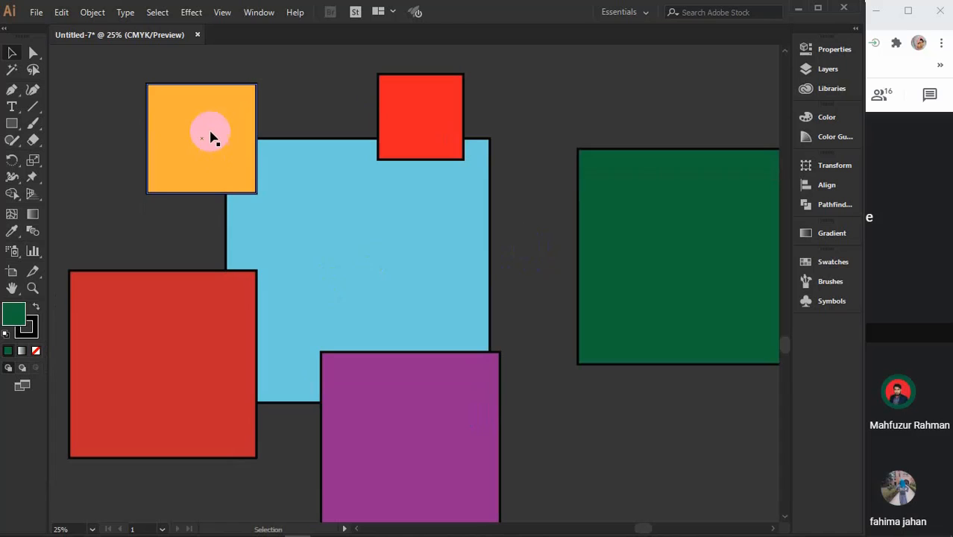
left_click_drag(240, 154, 250, 141)
left_click_drag(436, 131, 487, 153)
left_click_drag(453, 396, 492, 377)
left_click_drag(147, 324, 157, 328)
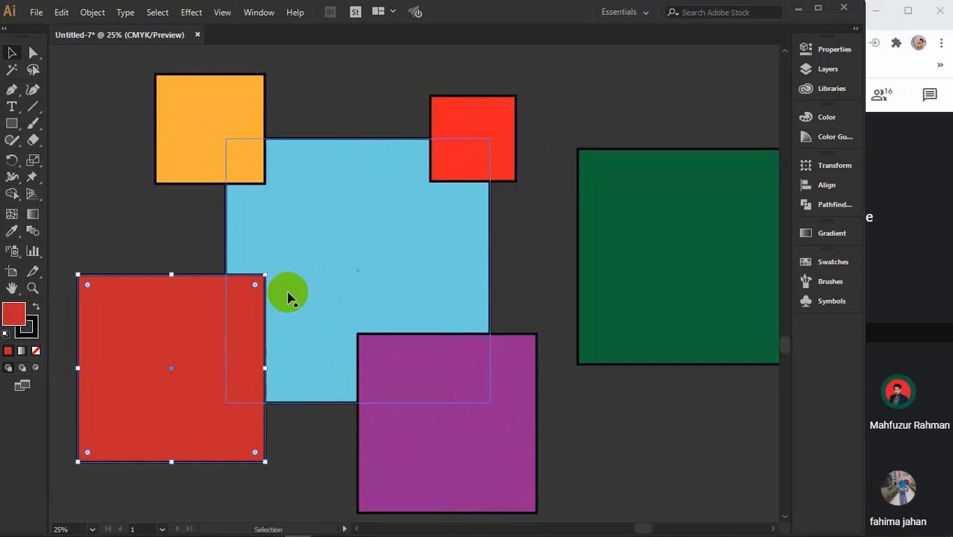
left_click(149, 231)
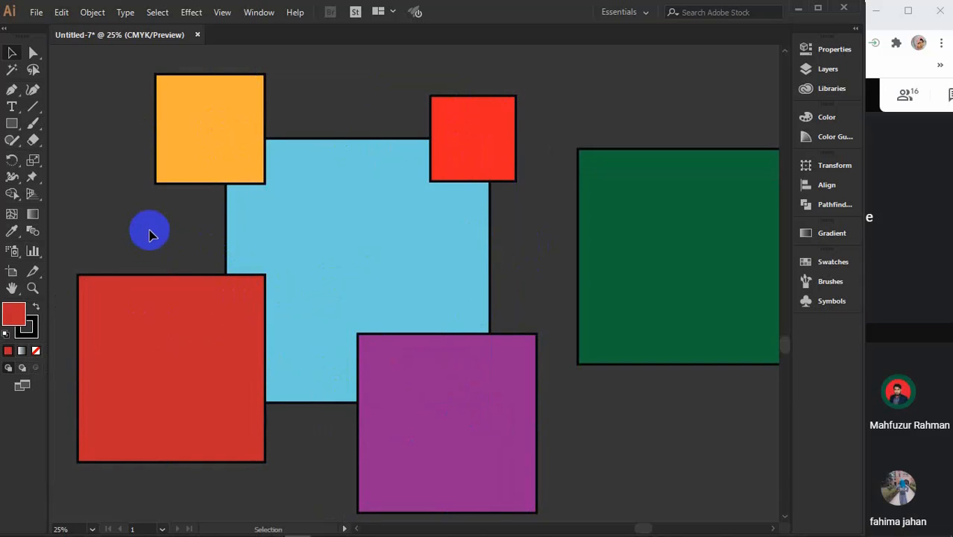
left_click(325, 207)
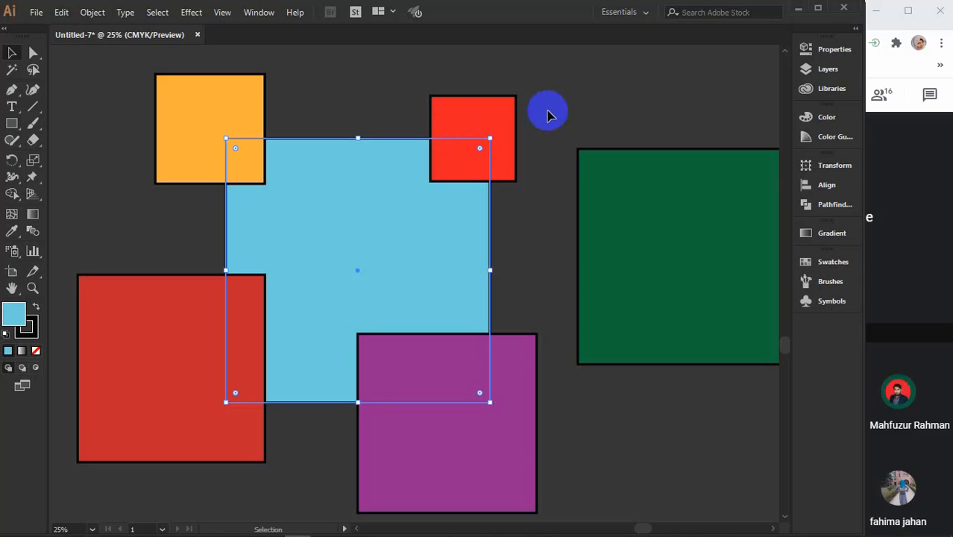
left_click(481, 481)
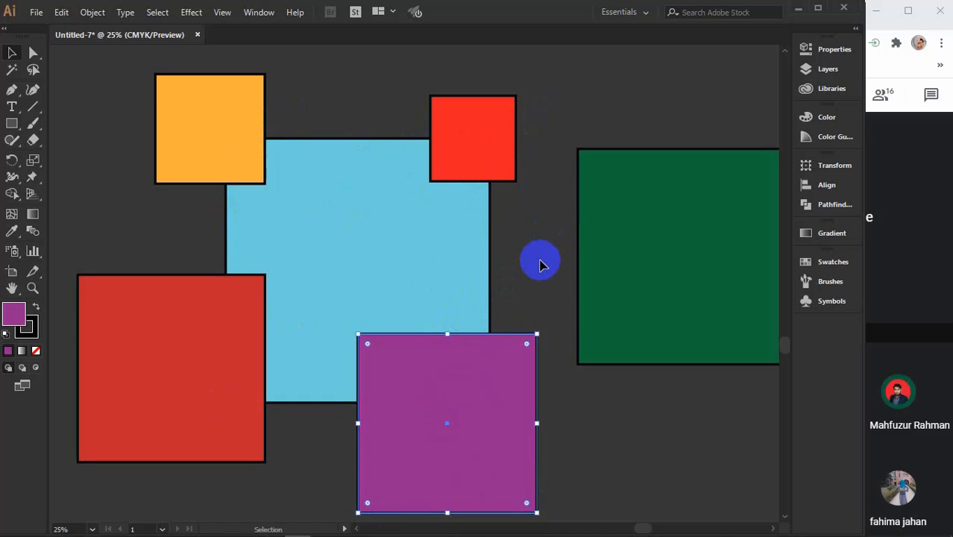
left_click(540, 262)
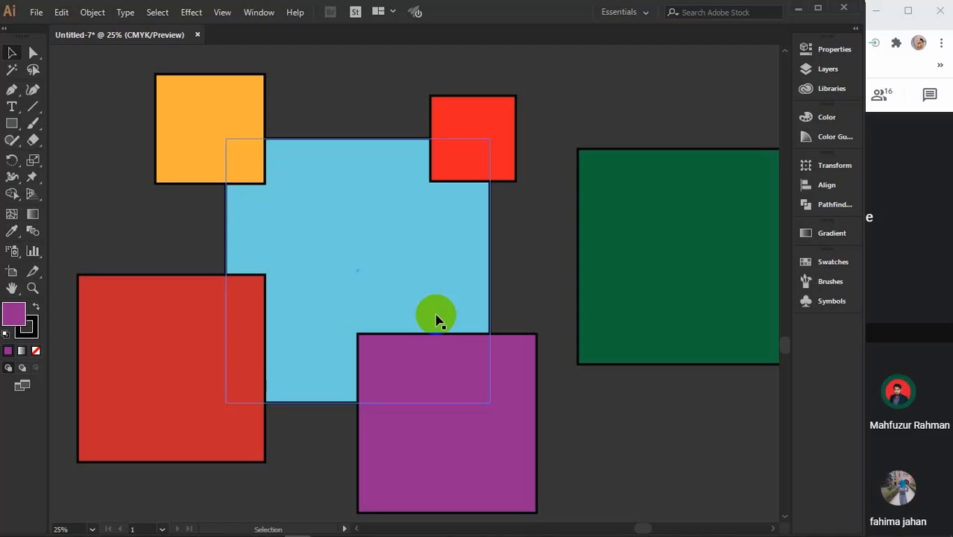
- Send the bright red square backward one level and then to the back of the stack
left_click(486, 145)
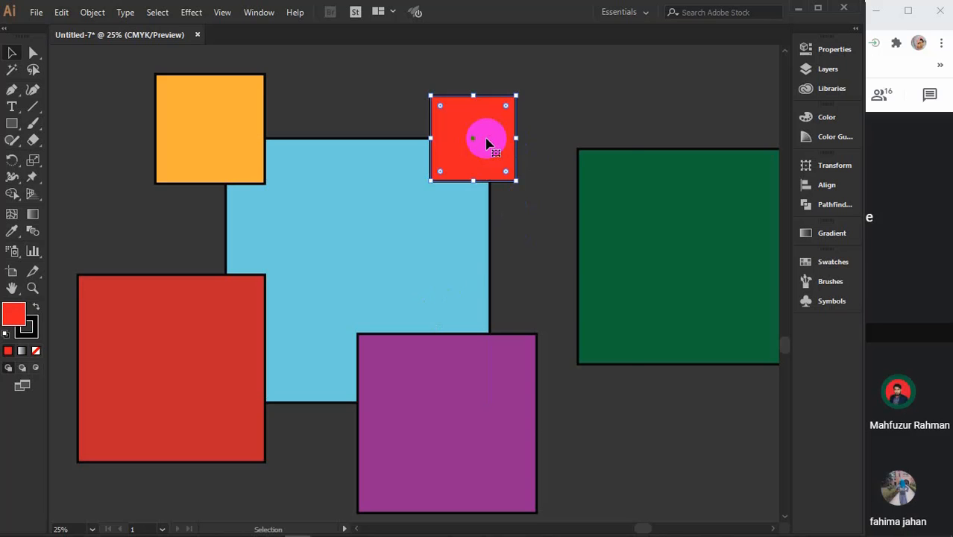
right_click(486, 143)
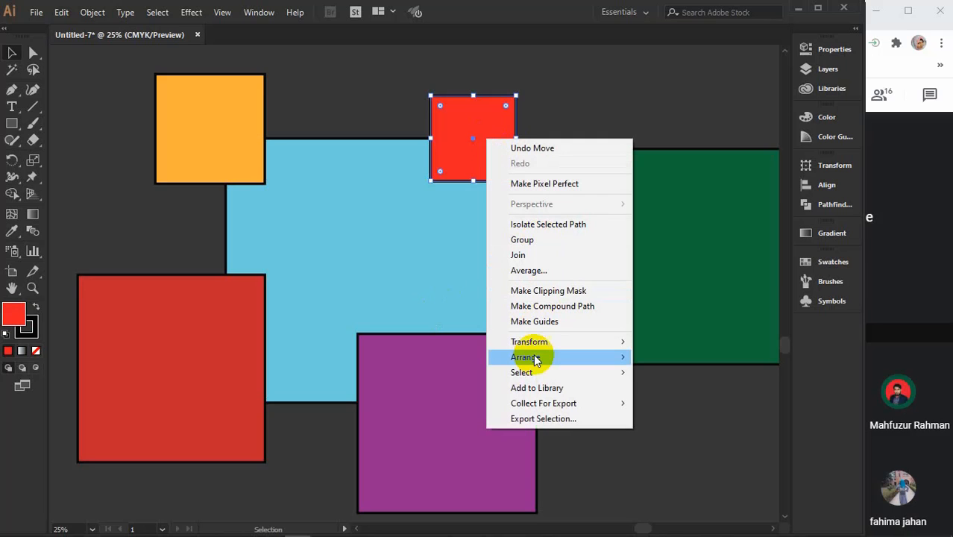
mouse_move(528, 357)
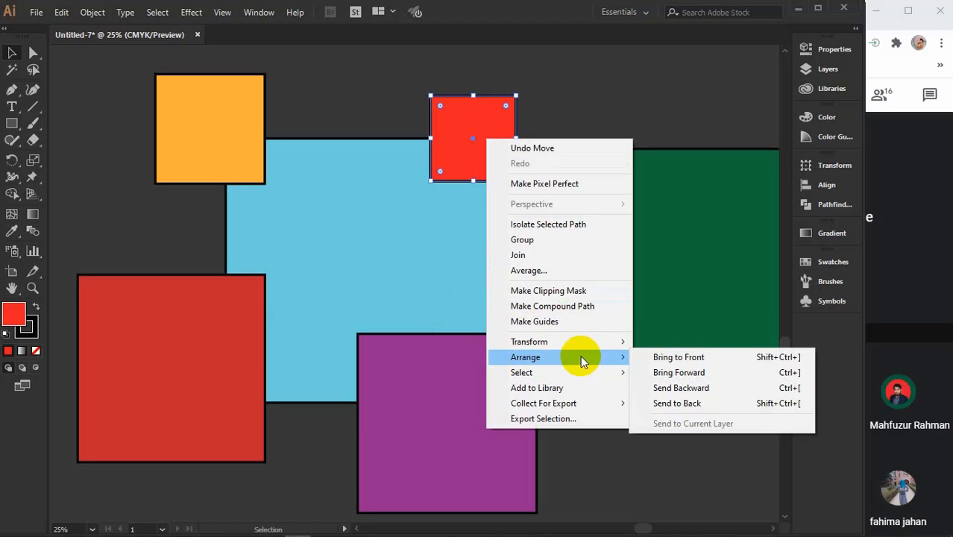
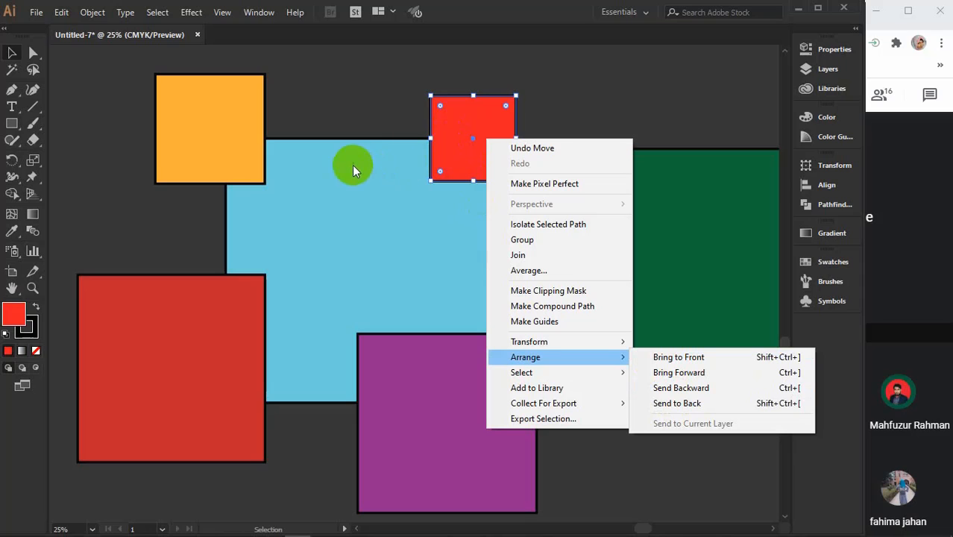
left_click(672, 388)
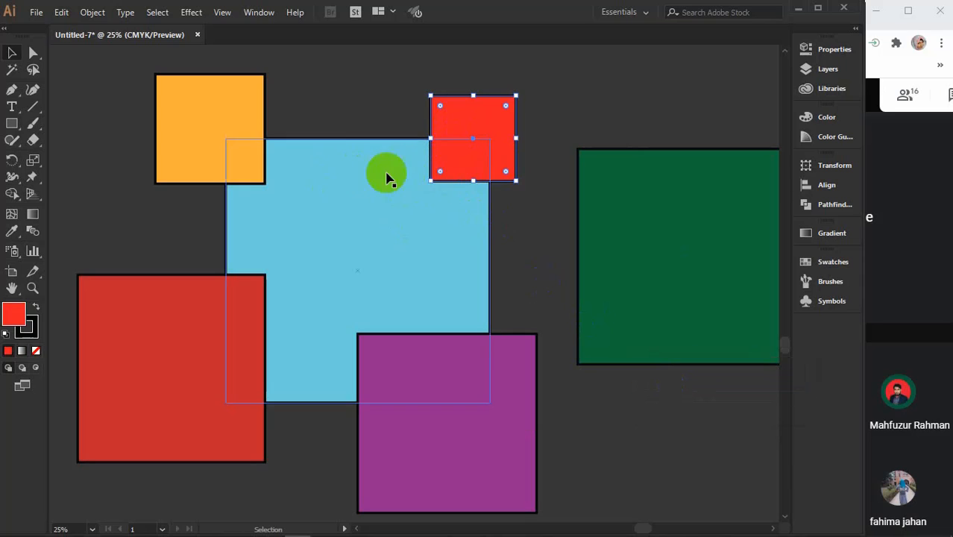
right_click(472, 146)
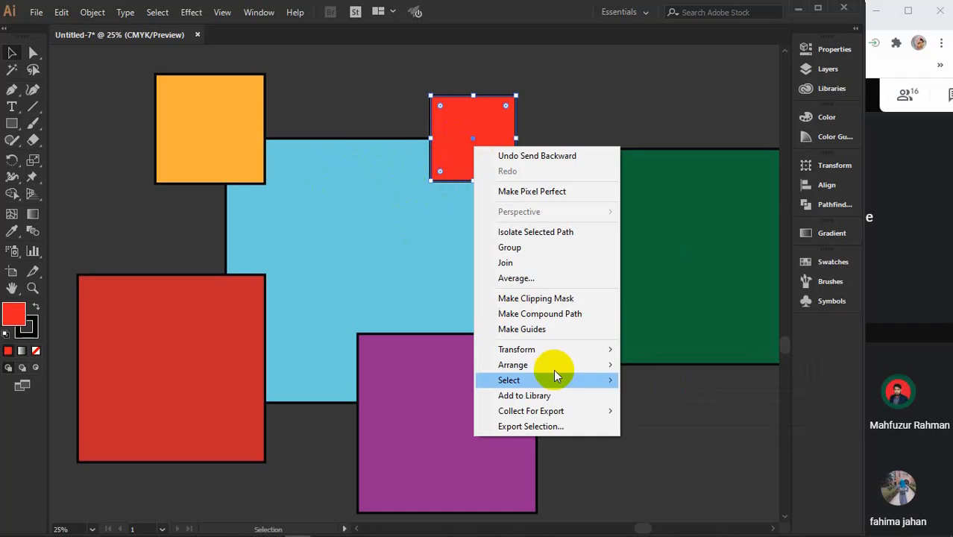
mouse_move(520, 368)
left_click(676, 408)
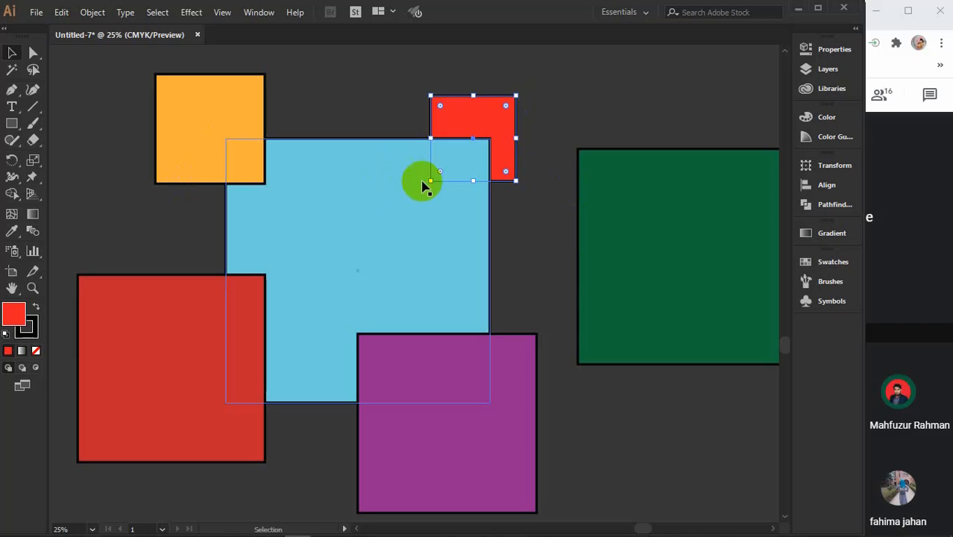
- Send the darker red square to the back, behind the light blue square
left_click(160, 356)
right_click(160, 356)
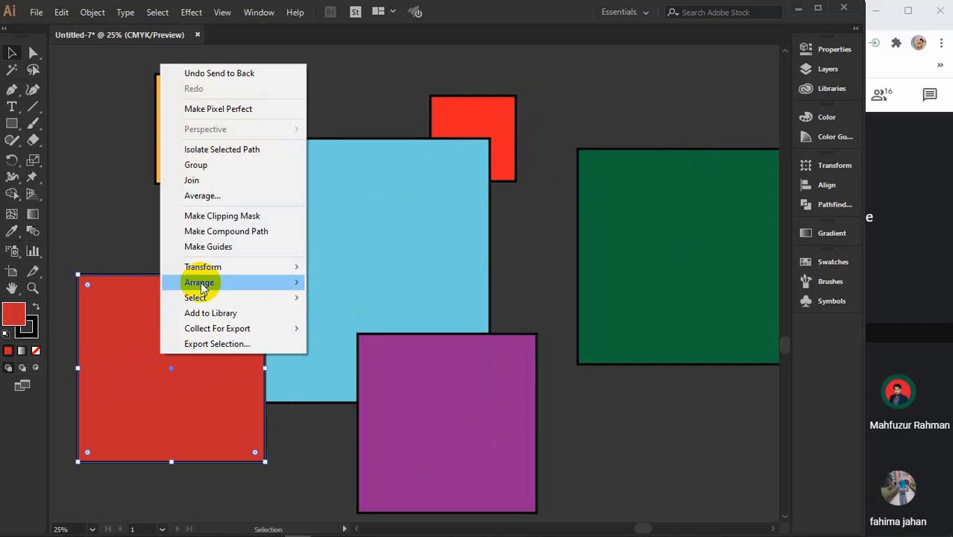
mouse_move(201, 282)
left_click(350, 330)
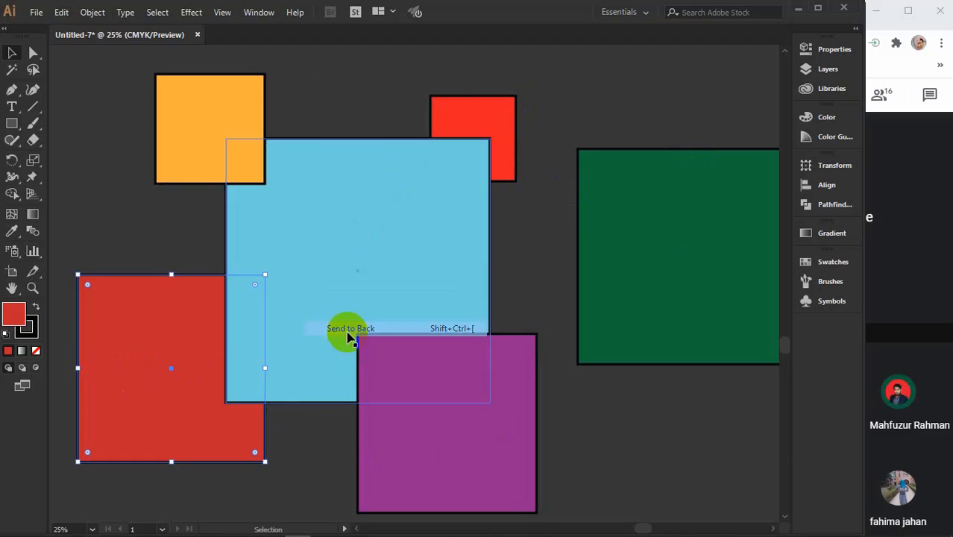
left_click(628, 429)
left_click(395, 143)
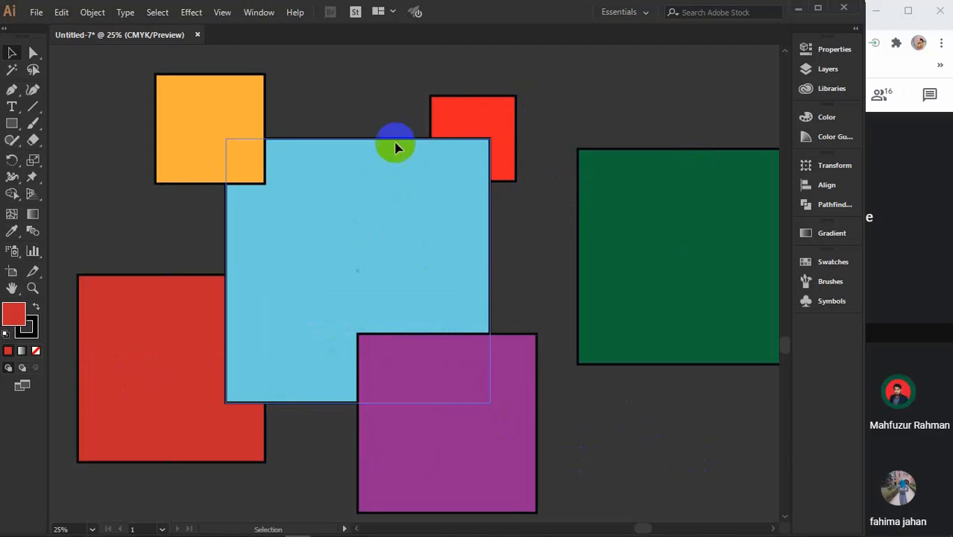
left_click(181, 321)
left_click(427, 146)
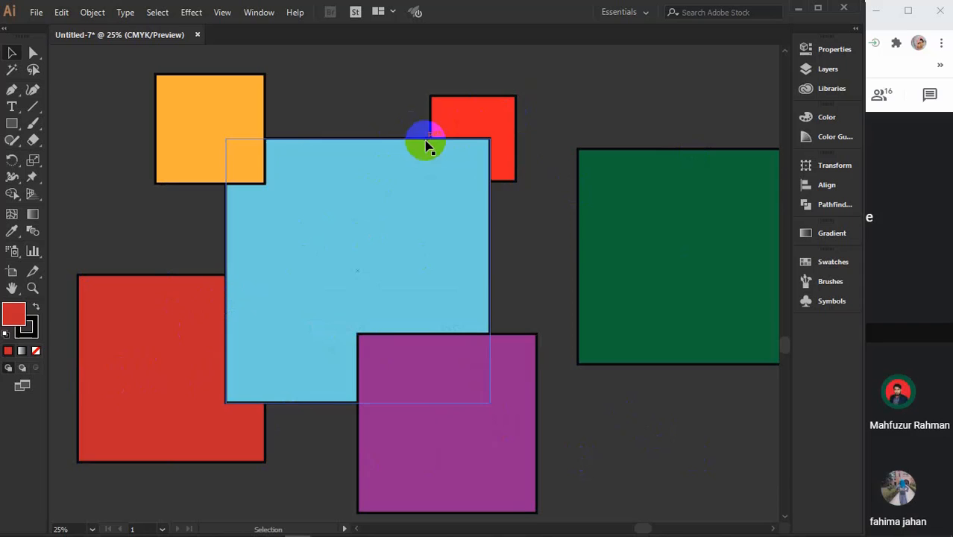
- Send the purple square to the back of the stack and deselect it
left_click(481, 398)
right_click(481, 399)
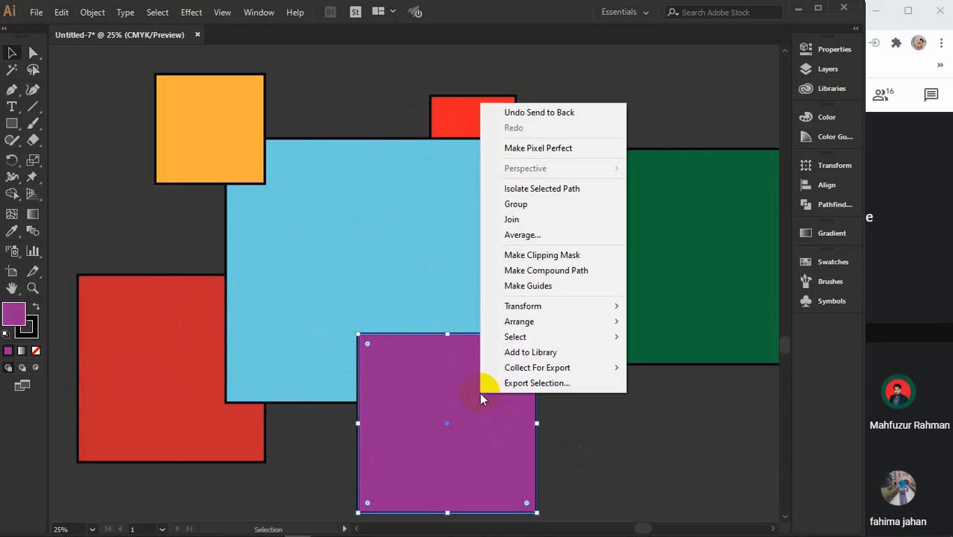
mouse_move(540, 321)
left_click(678, 367)
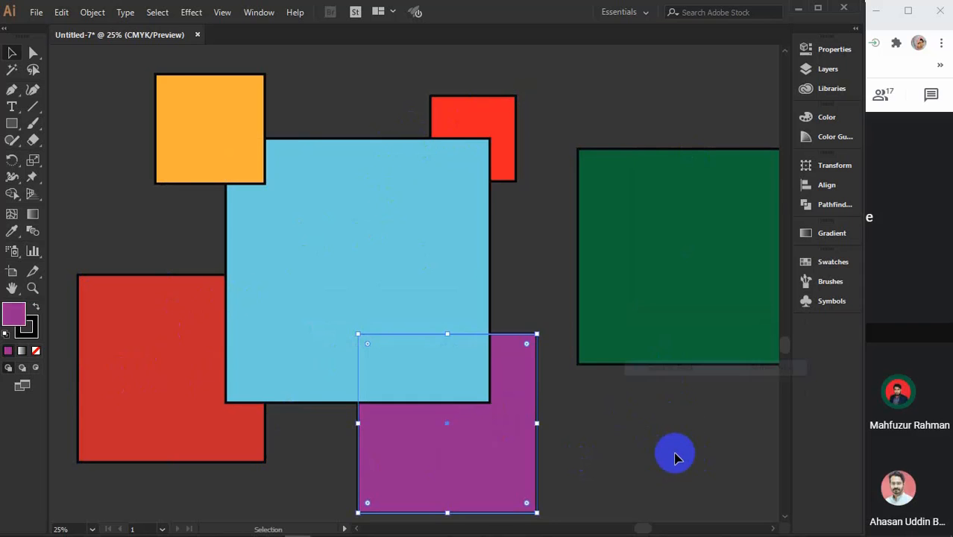
left_click(638, 464)
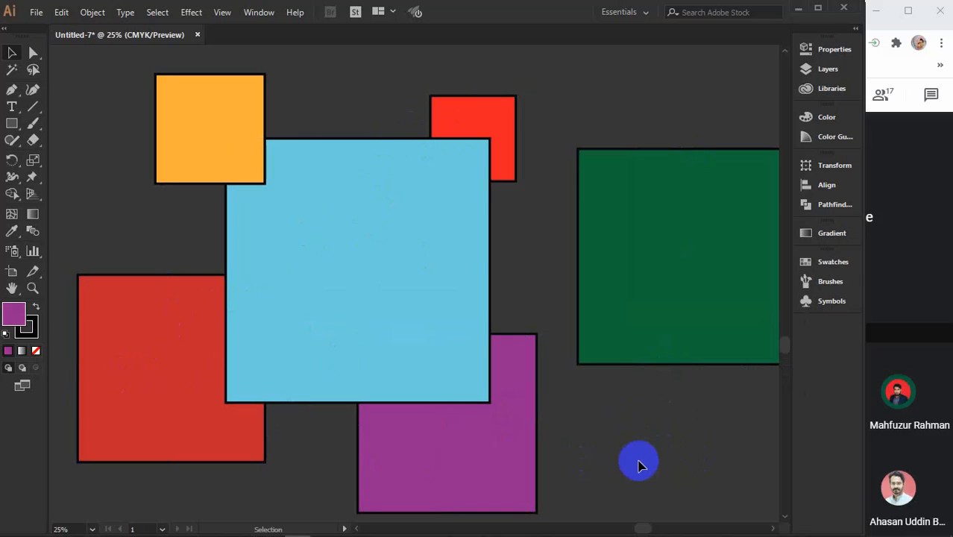
- Bring the purple square forward one level twice in the stacking order
left_click(437, 441)
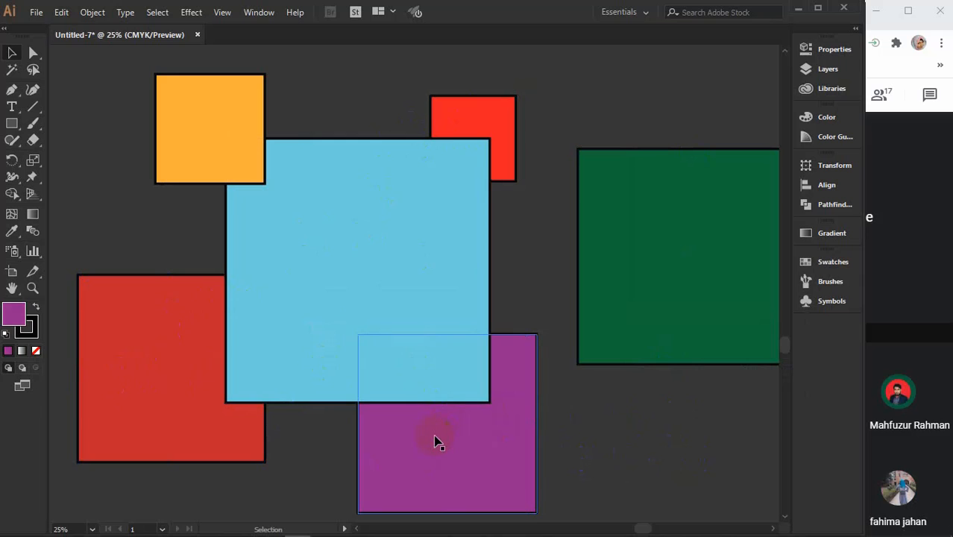
right_click(436, 441)
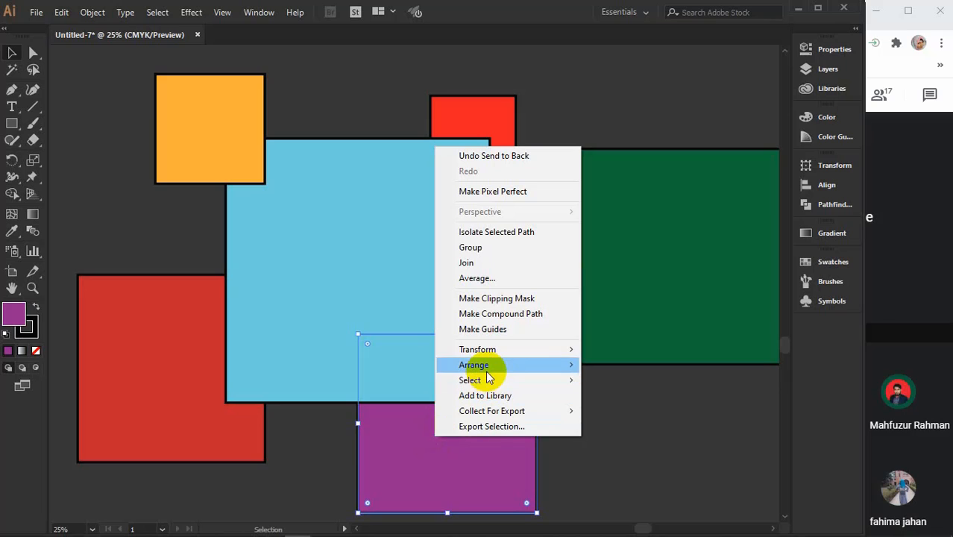
mouse_move(485, 368)
left_click(610, 376)
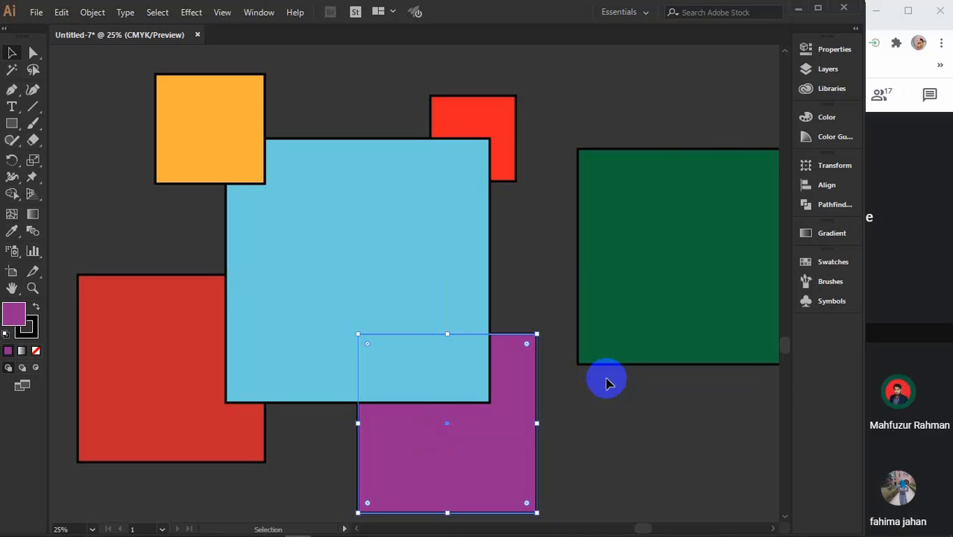
right_click(522, 407)
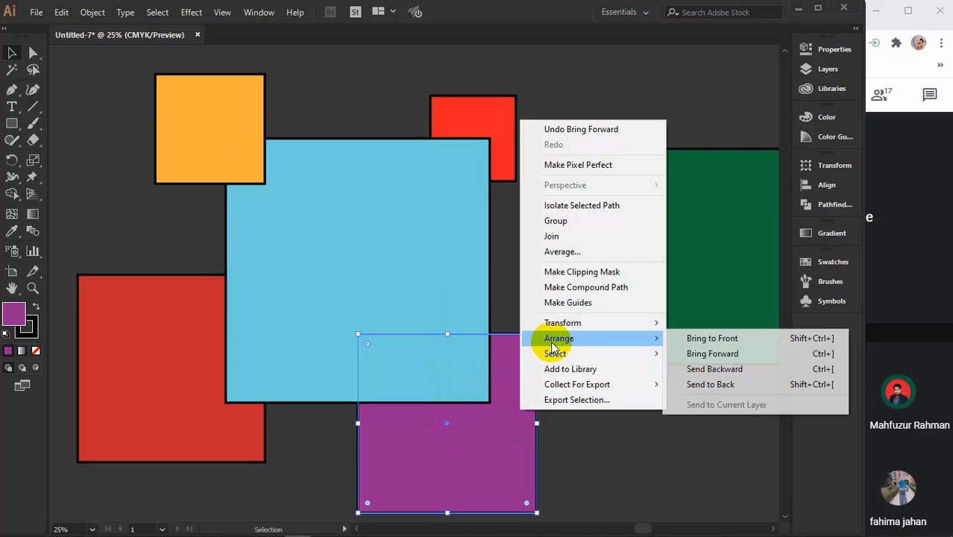
left_click(697, 353)
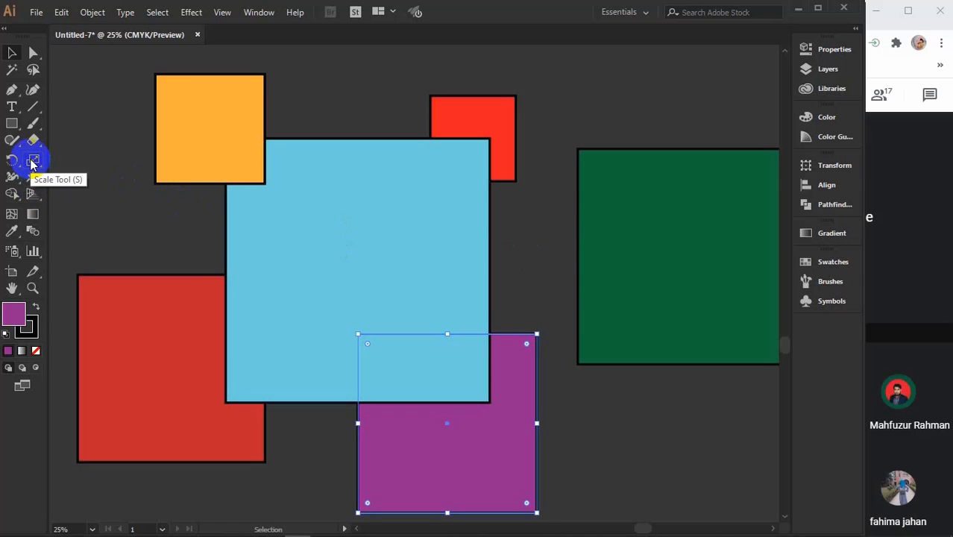
left_click_drag(31, 162, 82, 172)
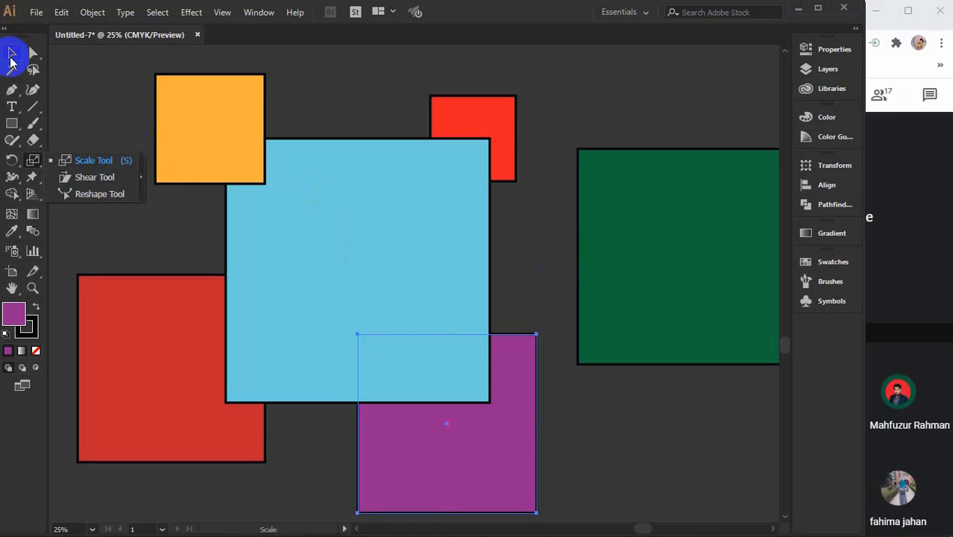
left_click(11, 57)
left_click(543, 253)
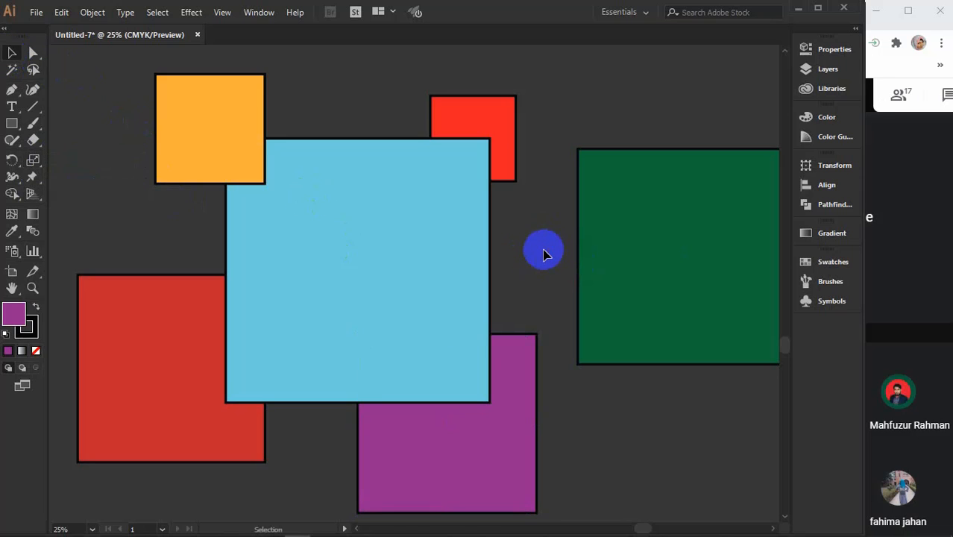
- Select all six squares, show the Align options and move the squares left so the options do not cover them
key("ctrl+minus")
left_click_drag(285, 141, 682, 454)
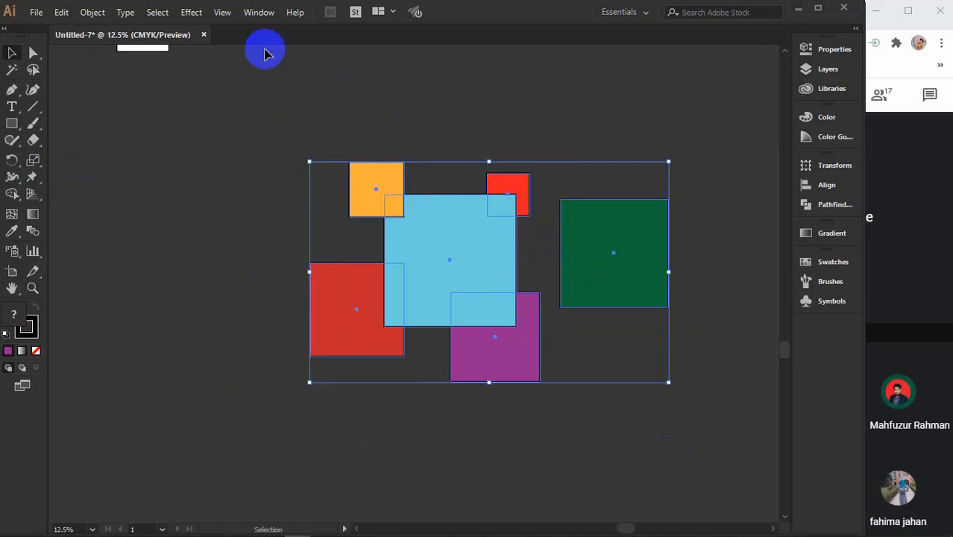
left_click(258, 12)
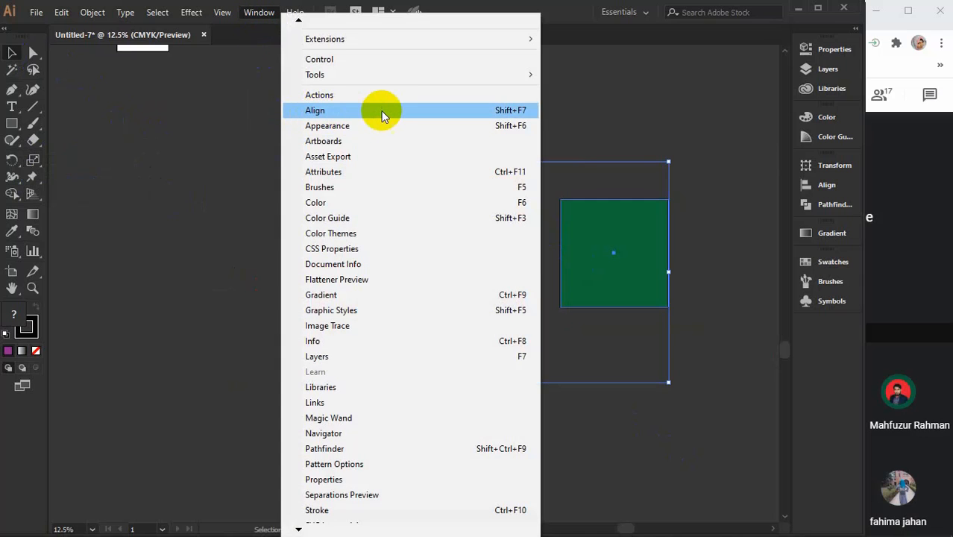
left_click(391, 111)
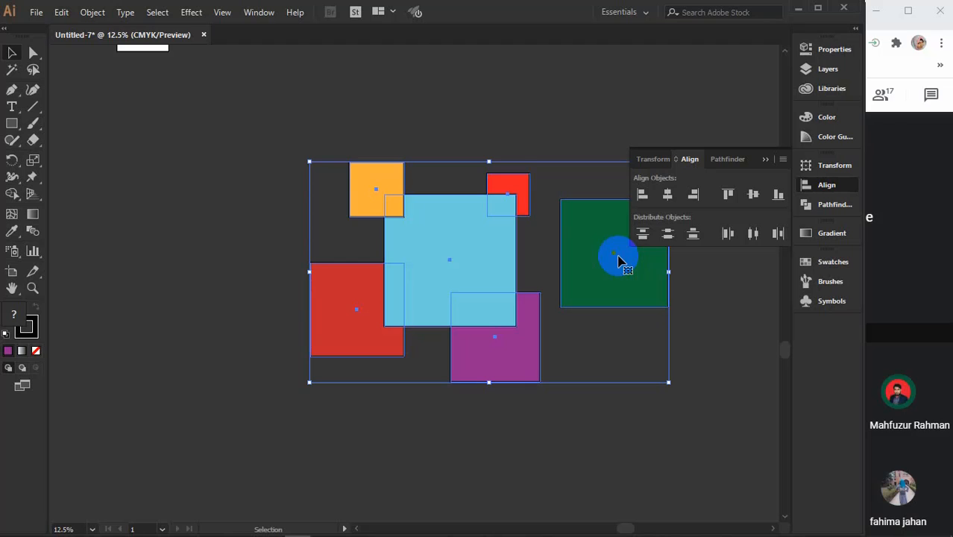
left_click_drag(601, 263, 492, 261)
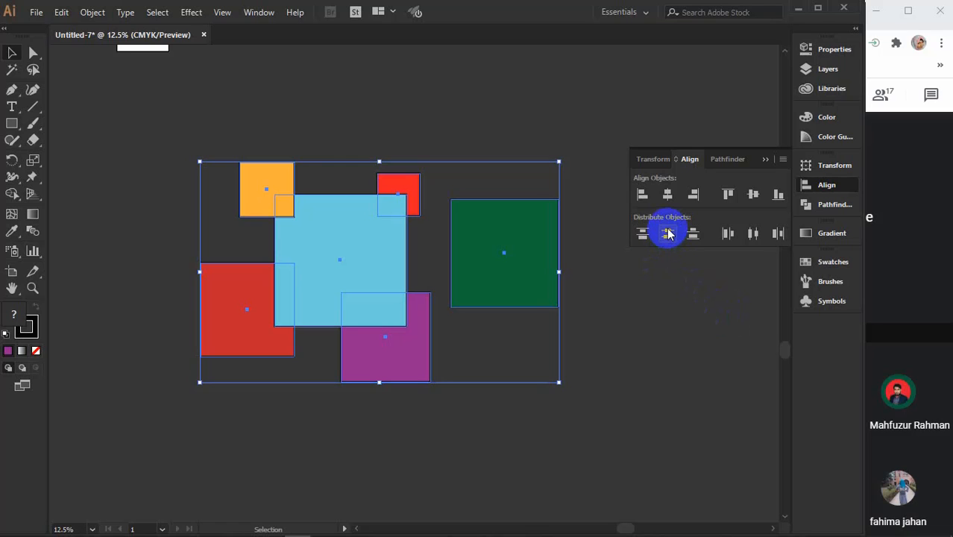
- Distribute the six squares vertically by their top edges, by their centers, and by their top edges again
left_click(643, 237)
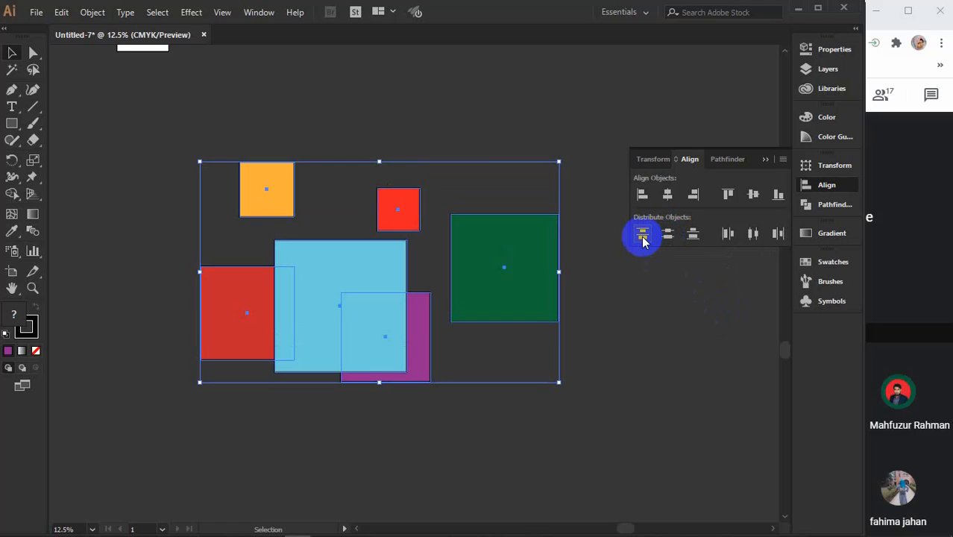
left_click(668, 236)
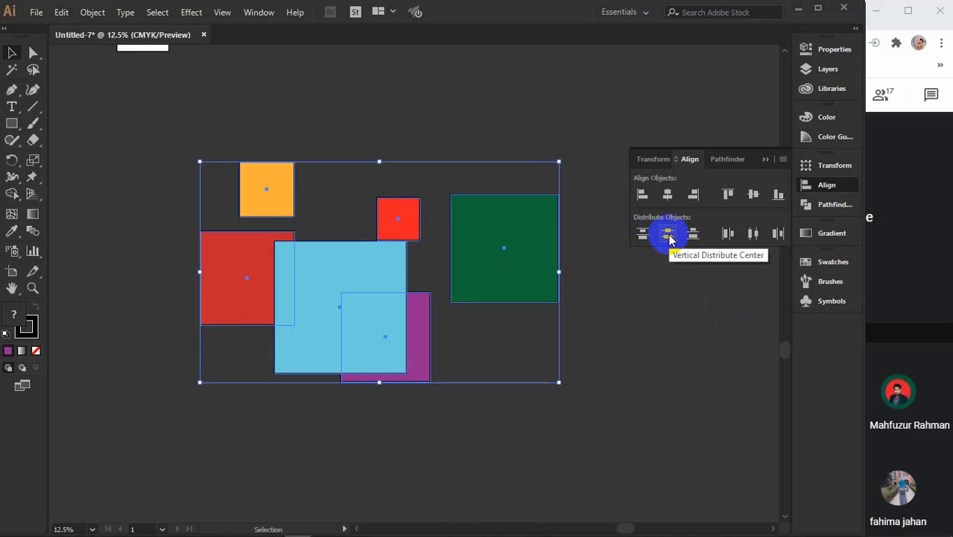
left_click(640, 235)
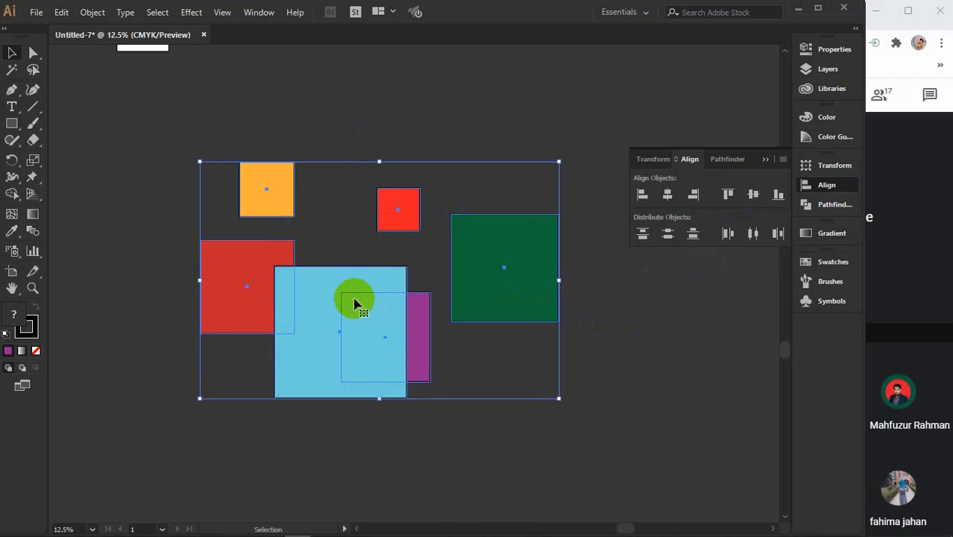
- Try centering the six squares on each other horizontally and vertically, and undo both alignments
left_click(667, 195)
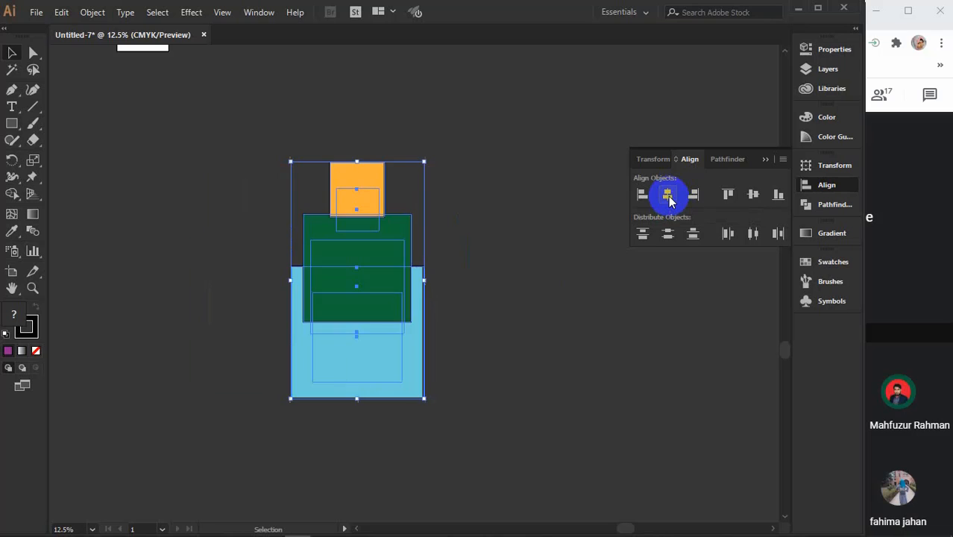
left_click(752, 196)
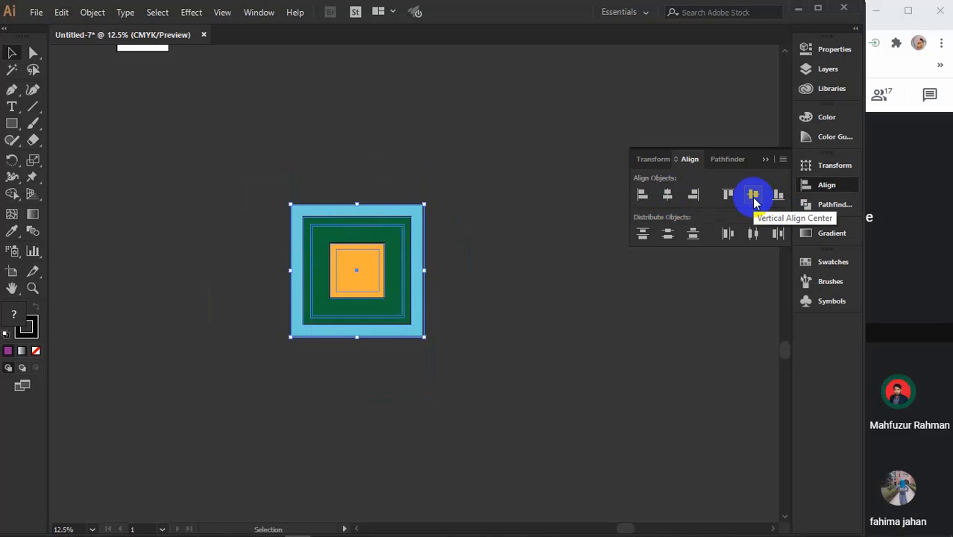
left_click(472, 300)
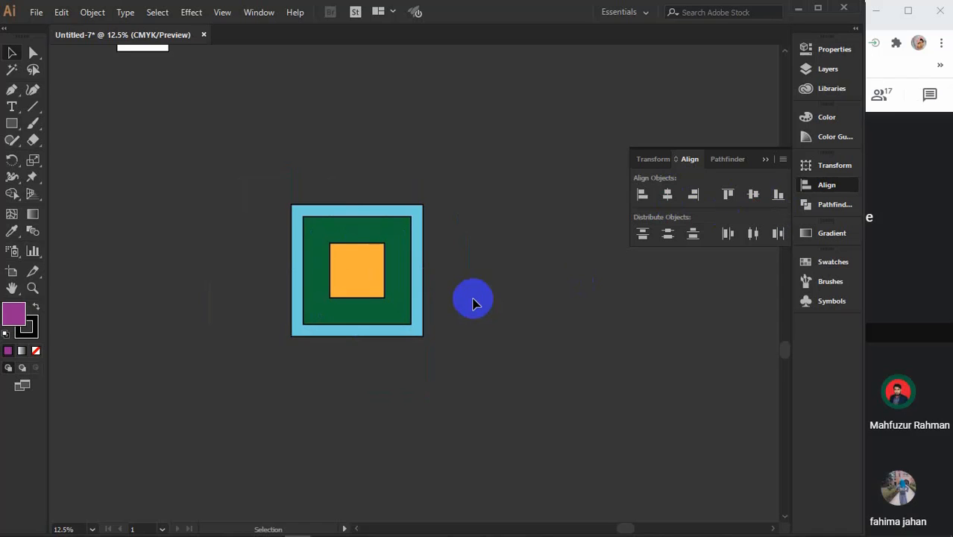
key("ctrl+z")
key("ctrl+z")
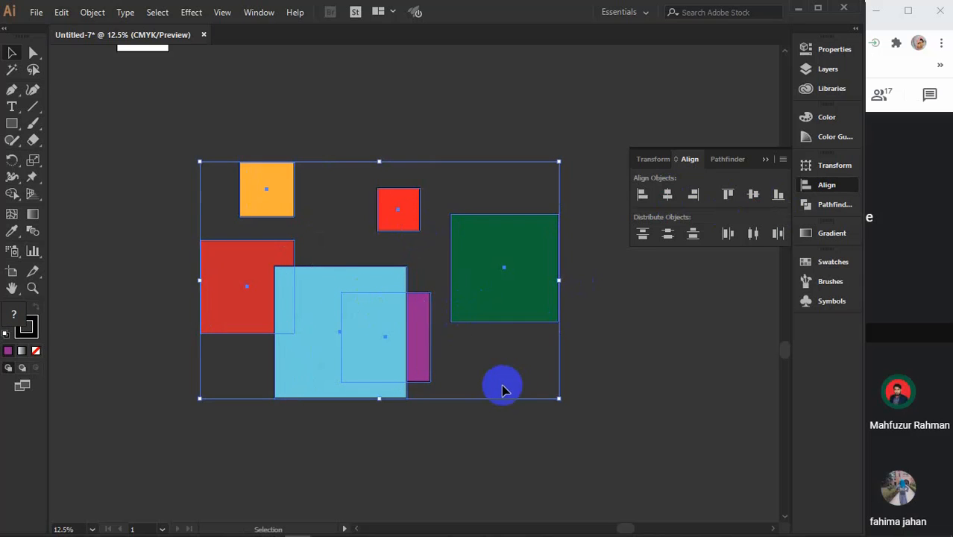
- Align all six squares to their horizontal and vertical centers so they are concentric, and check their outlines up close
left_click(666, 195)
left_click(752, 195)
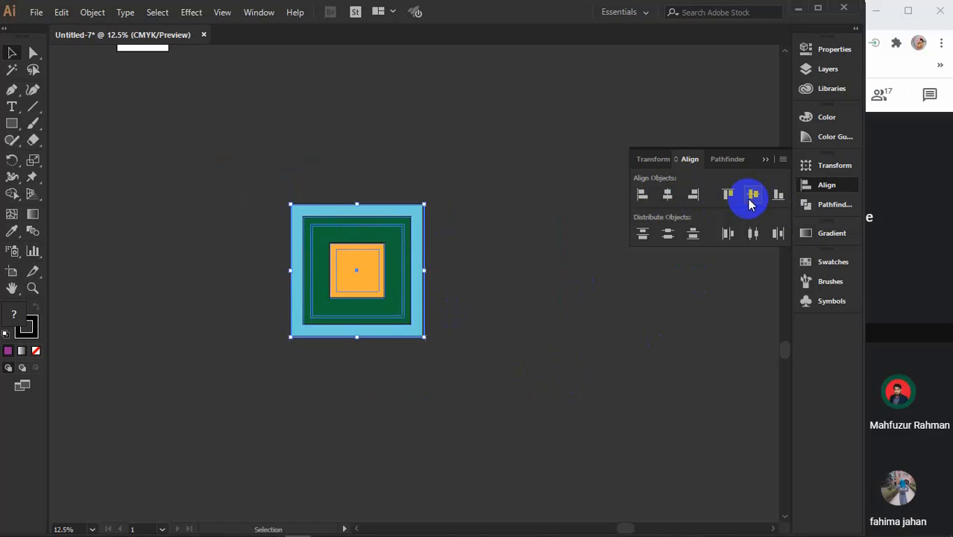
left_click(468, 313)
key("ctrl+plus")
key("ctrl+plus")
key("ctrl+plus")
key("space")
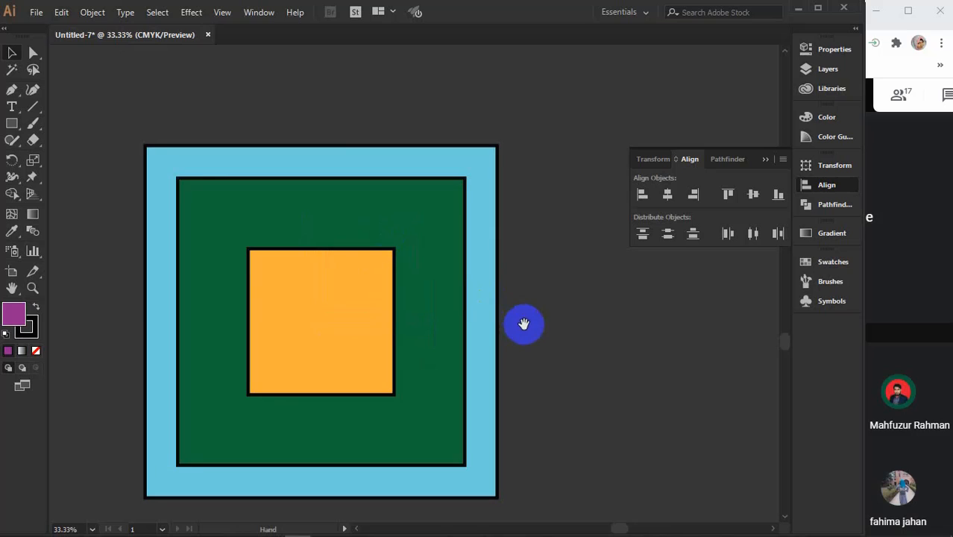
left_click_drag(523, 325, 534, 284)
left_click_drag(112, 79, 566, 447)
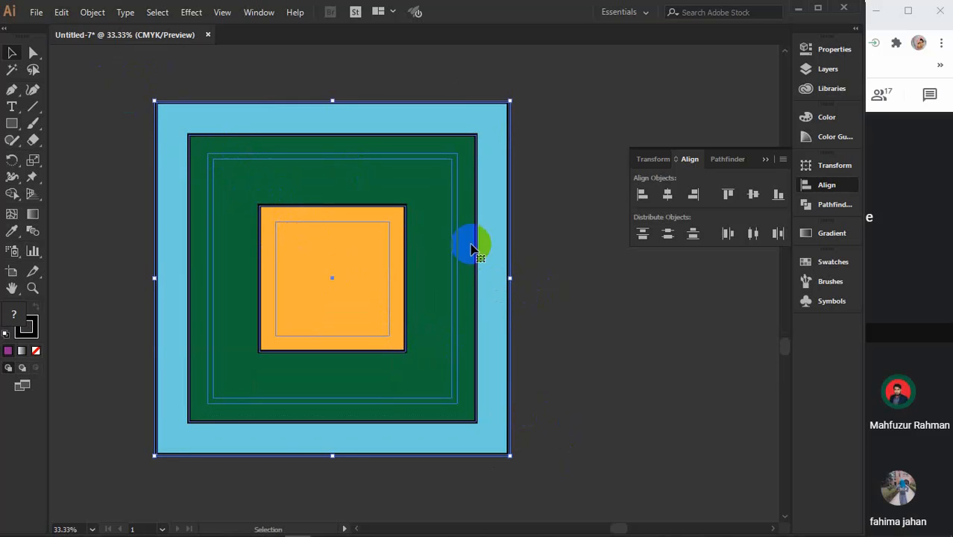
left_click(574, 252)
- Send the large light blue square backward one level in the stacking order
left_click(262, 222)
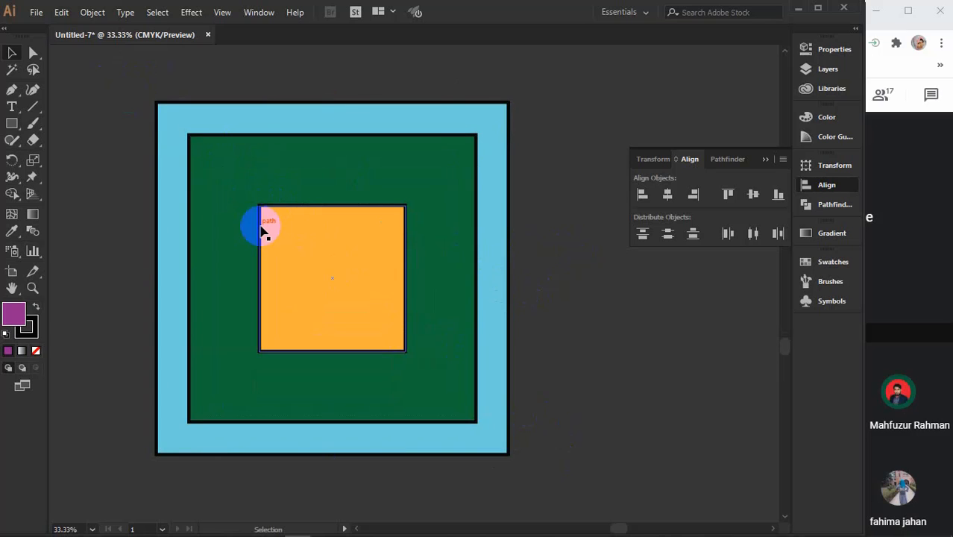
left_click(274, 224)
left_click(276, 160)
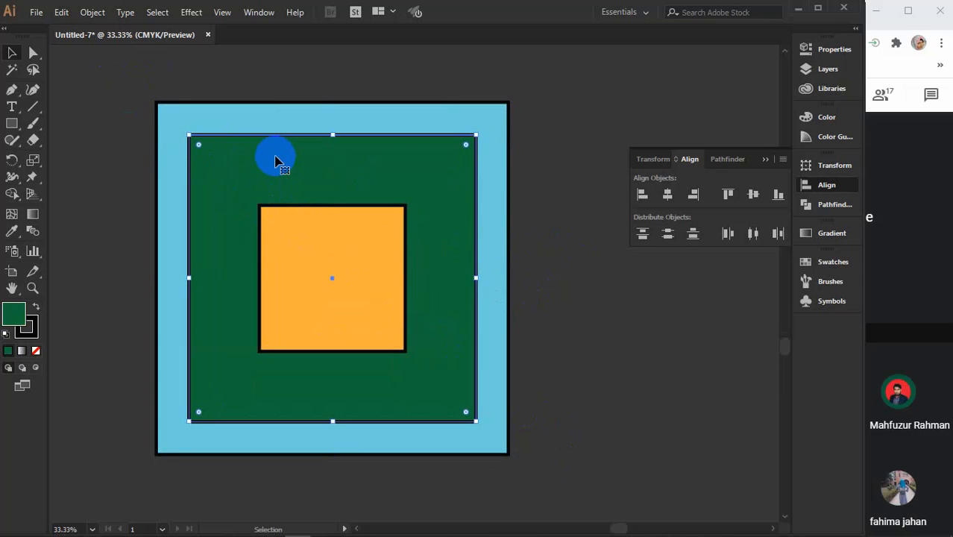
left_click(270, 112)
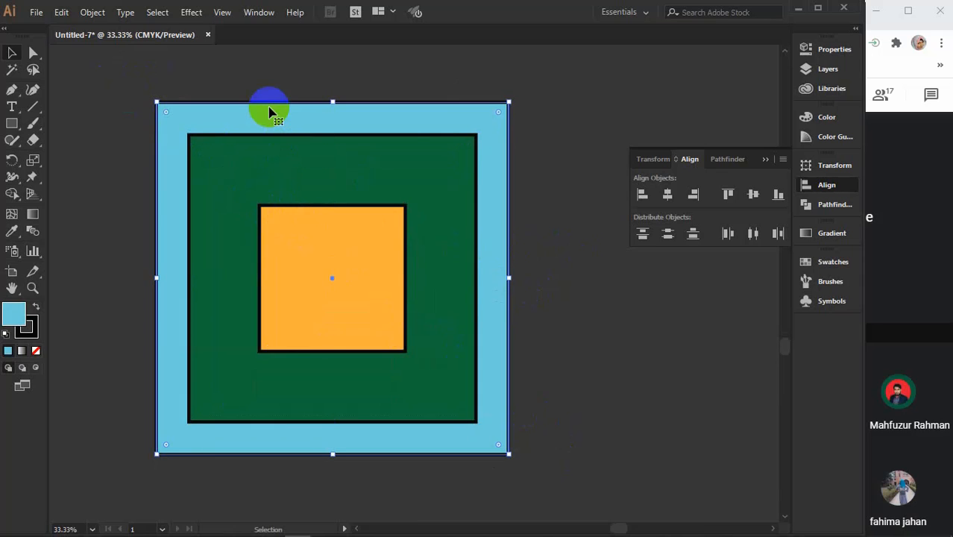
right_click(270, 111)
mouse_move(351, 325)
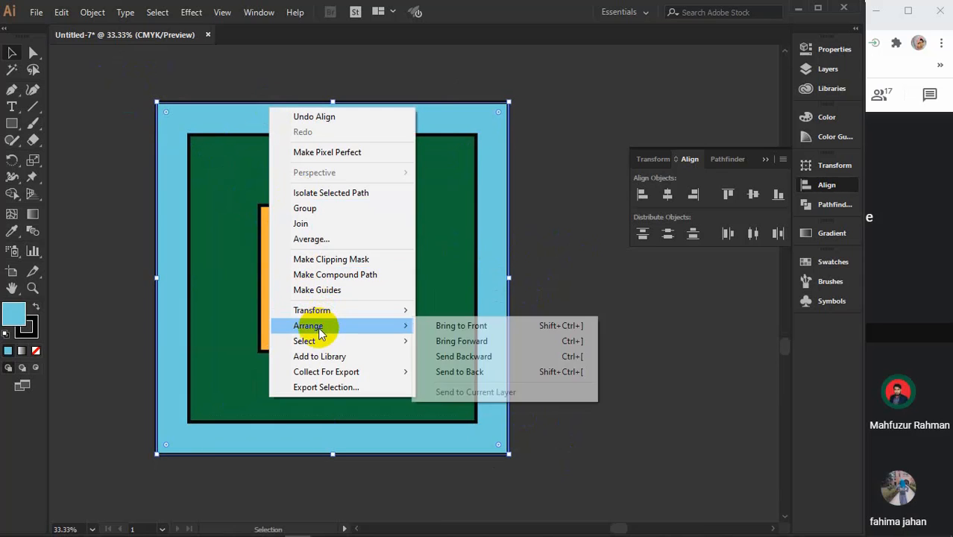
left_click(459, 361)
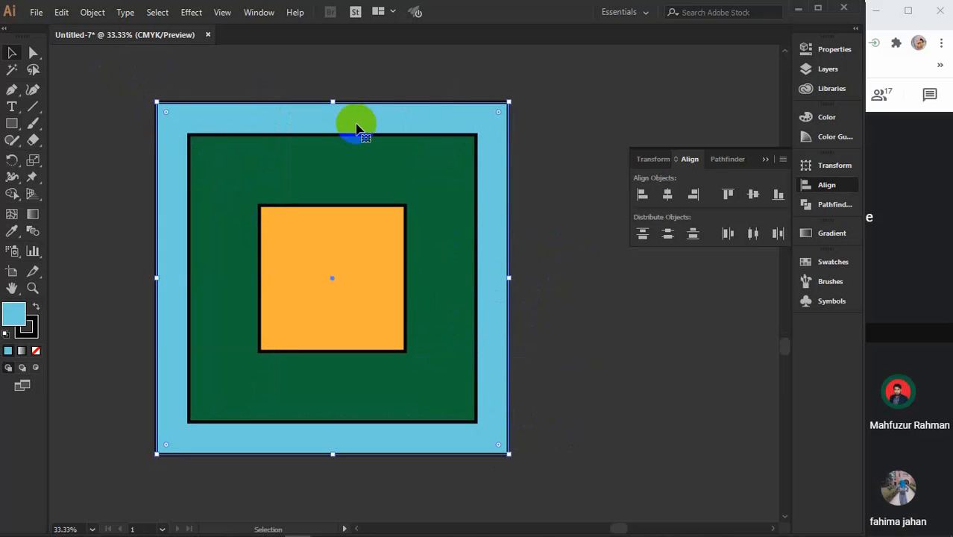
- Send the green square to the back of the stack and deselect it
left_click(352, 151)
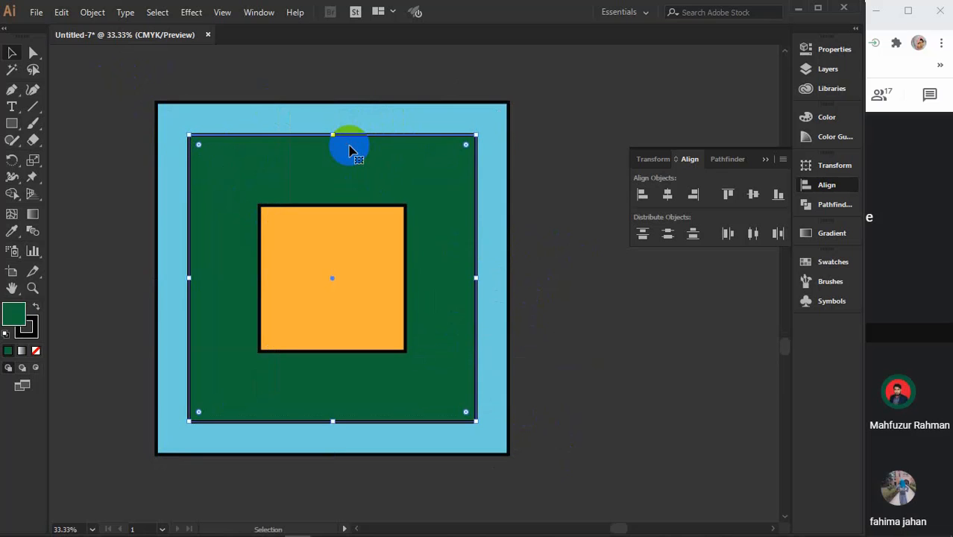
right_click(352, 152)
mouse_move(389, 365)
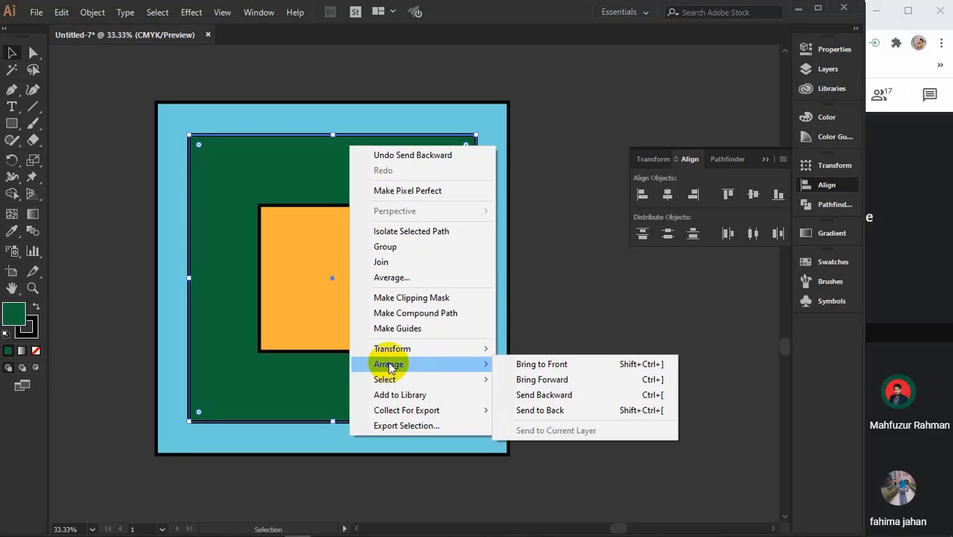
left_click(540, 410)
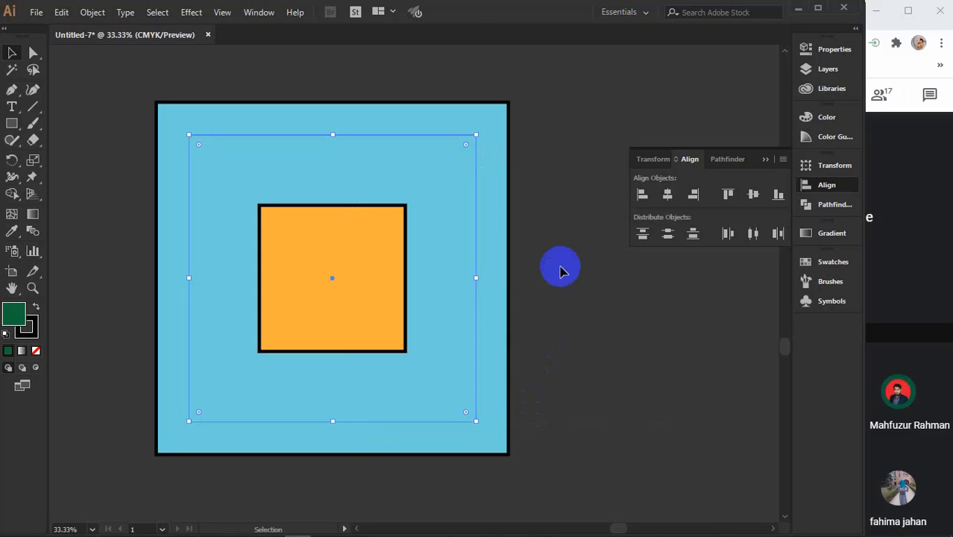
left_click(561, 269)
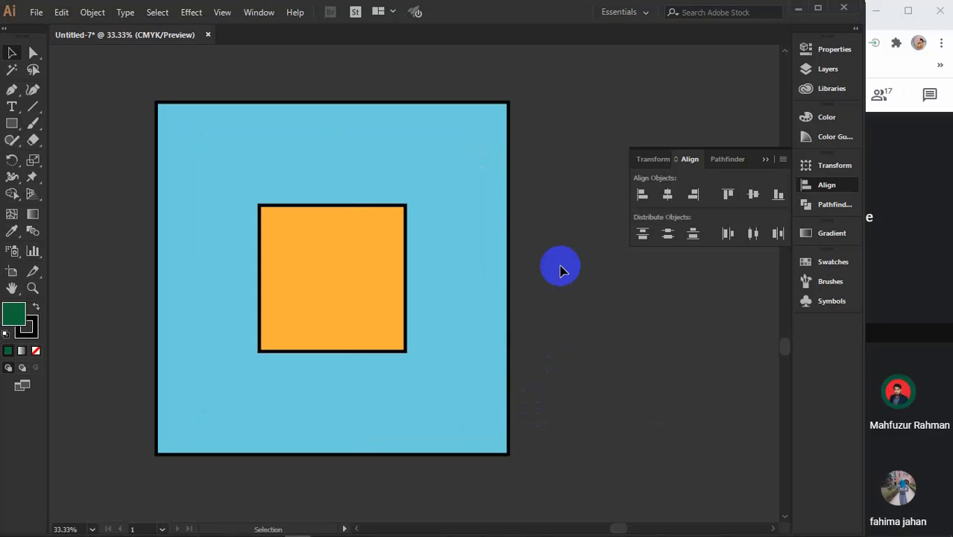
- Send the light blue square to the back, behind the green square, and deselect it
left_click(510, 158)
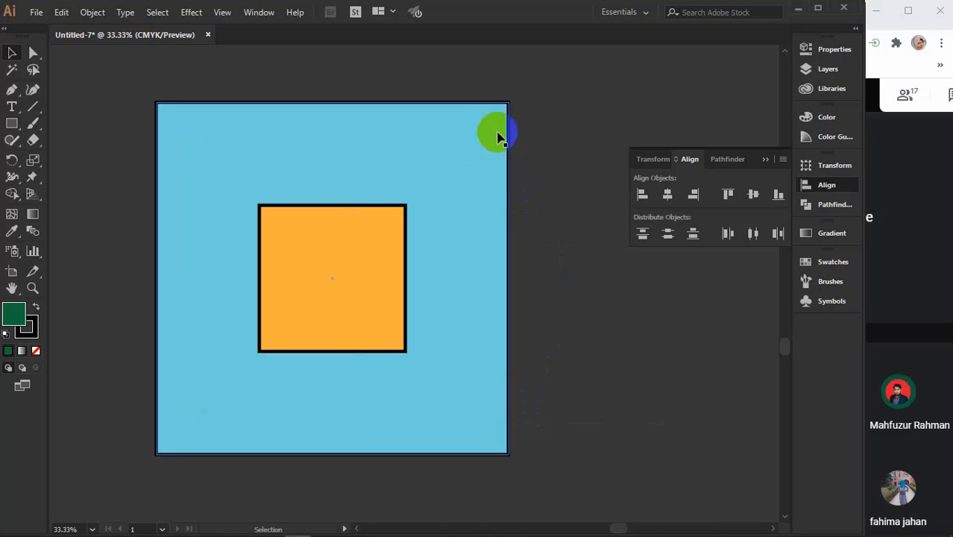
right_click(499, 136)
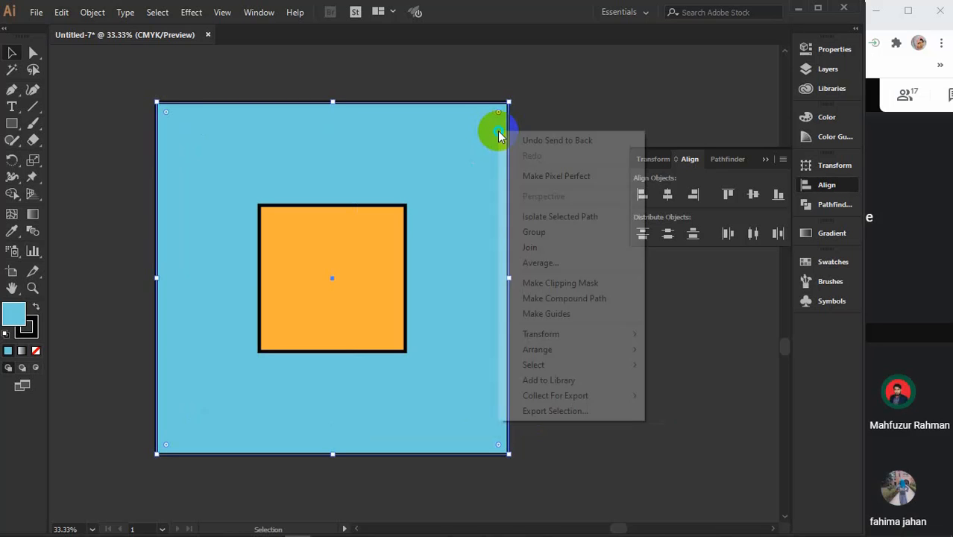
mouse_move(572, 351)
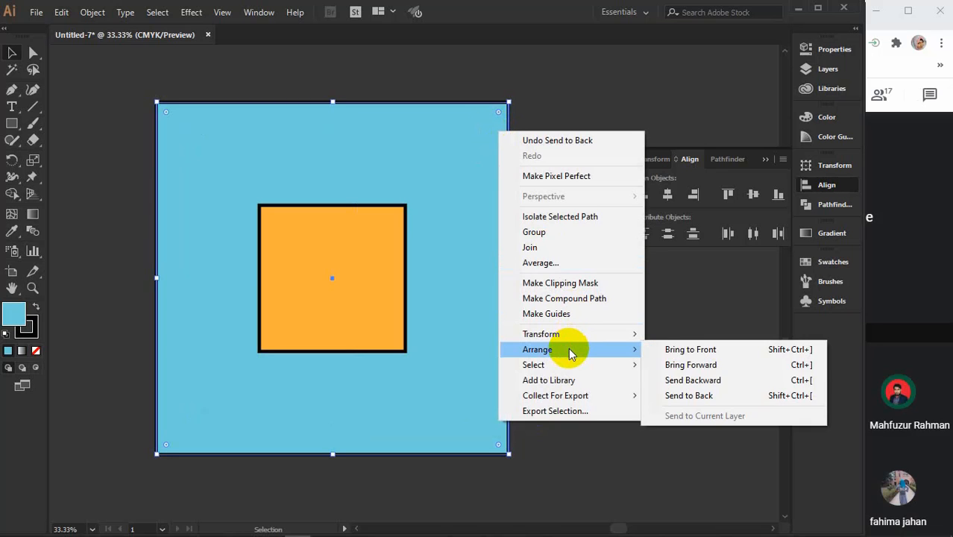
left_click(677, 395)
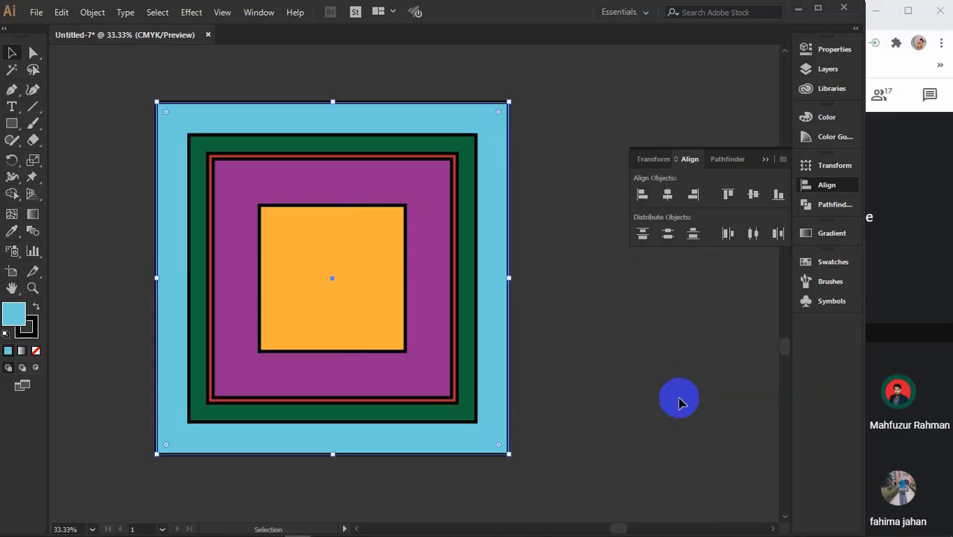
left_click(557, 163)
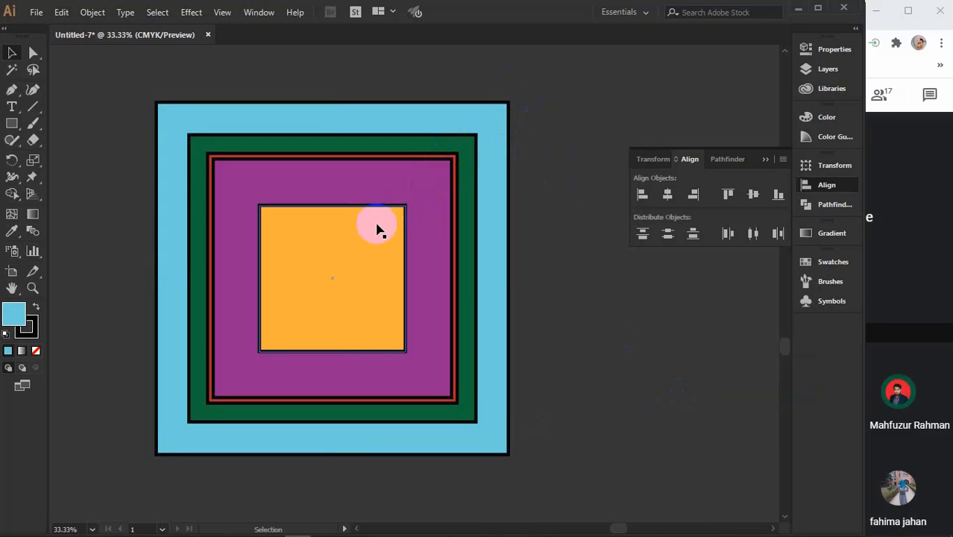
- Scale the purple square down slightly about its center to expose a wider band of the darker red square
left_click(443, 171)
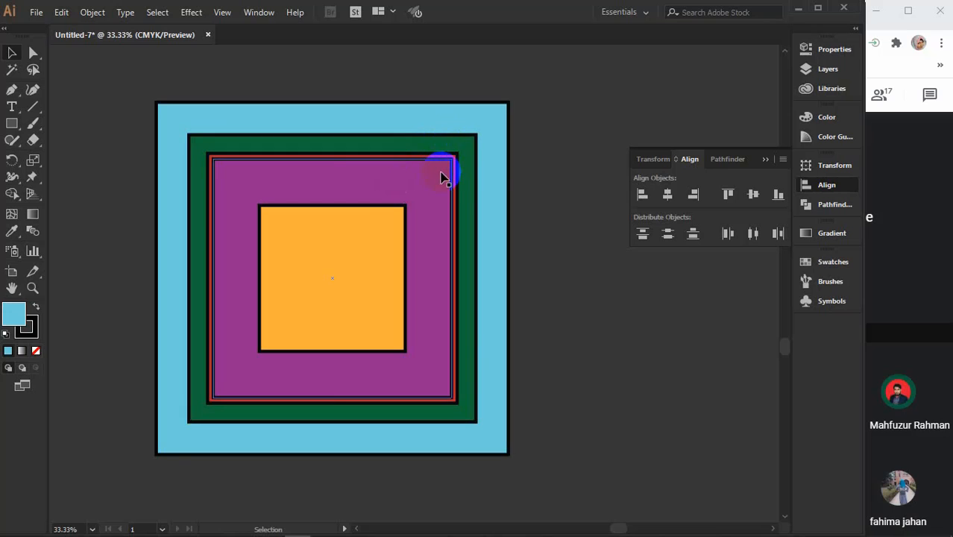
mouse_move(451, 170)
left_mouse_down()
mouse_move(451, 156)
mouse_move(438, 173)
left_mouse_up()
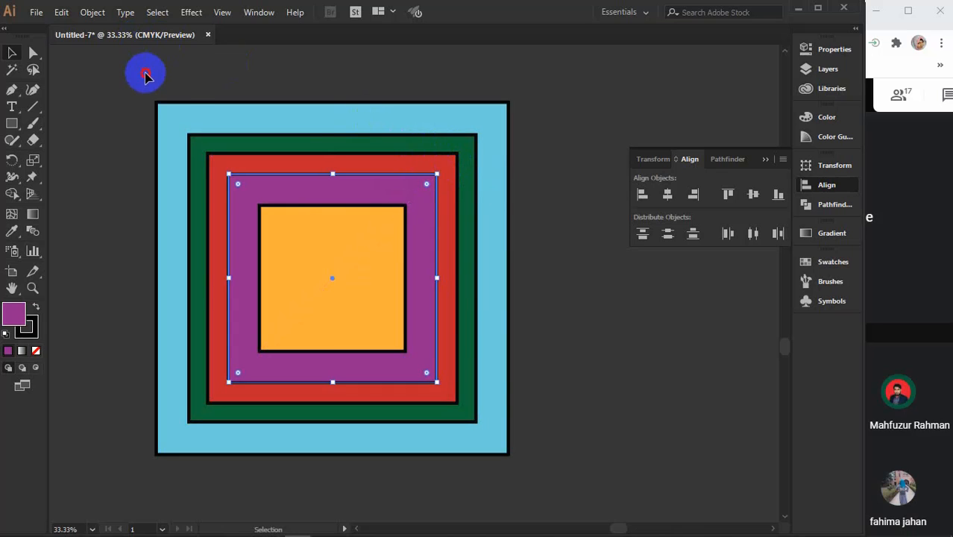
left_click_drag(145, 73, 572, 430)
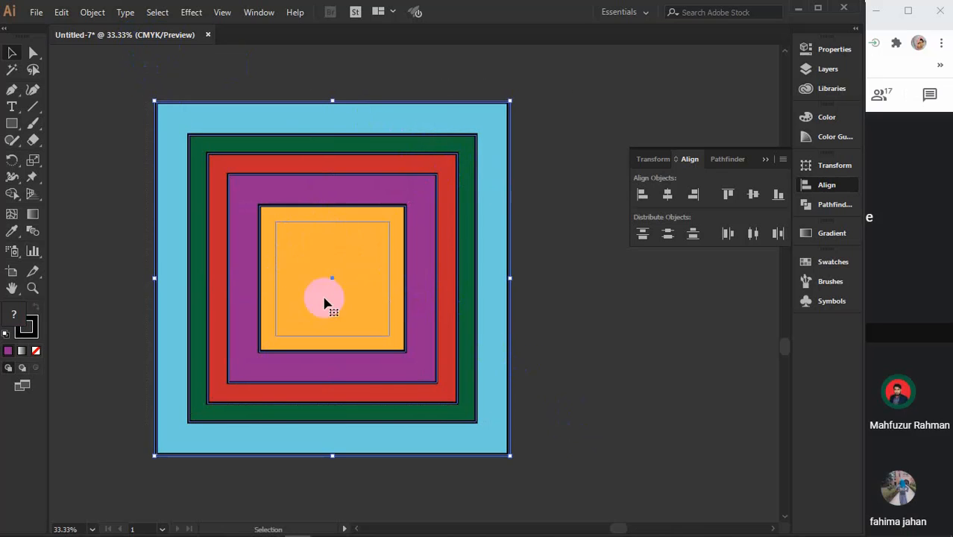
left_click(580, 275)
- Try scaling the orange square down slightly about its center, and undo the scaling
left_click(393, 213)
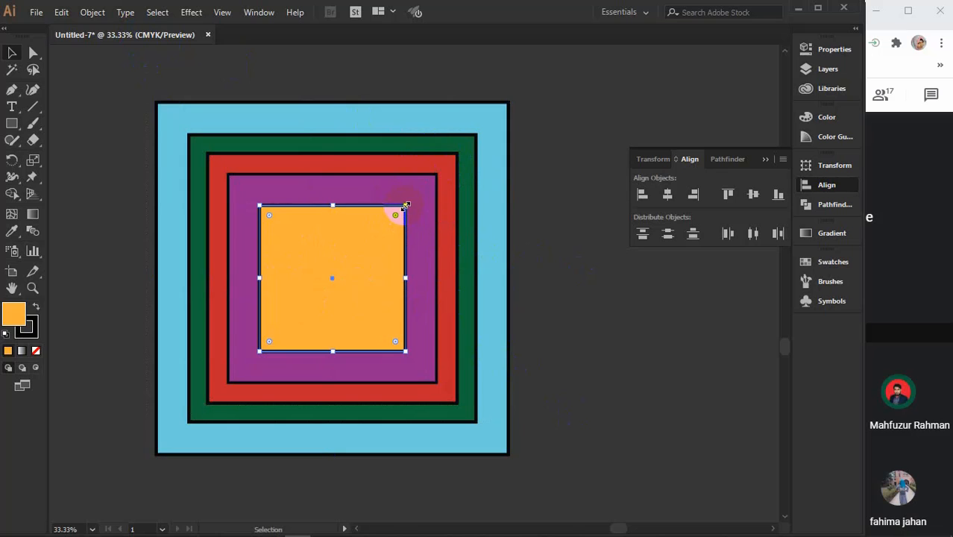
left_click_drag(406, 203, 397, 214)
key("a")
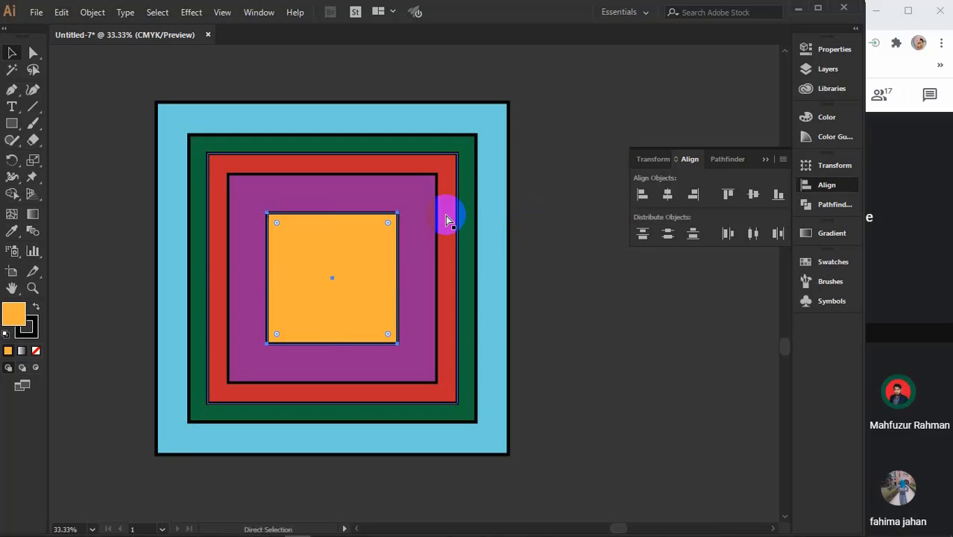
key("ctrl+z")
key("v")
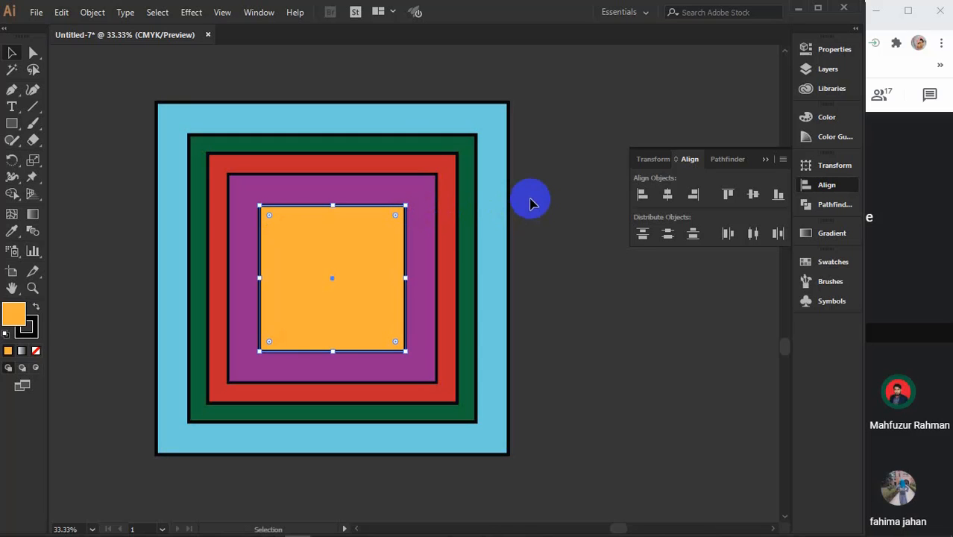
- Send the light blue, green, darker red, purple and orange squares to the back, behind the bright red square, and deselect them
left_click(563, 192)
left_click(504, 128)
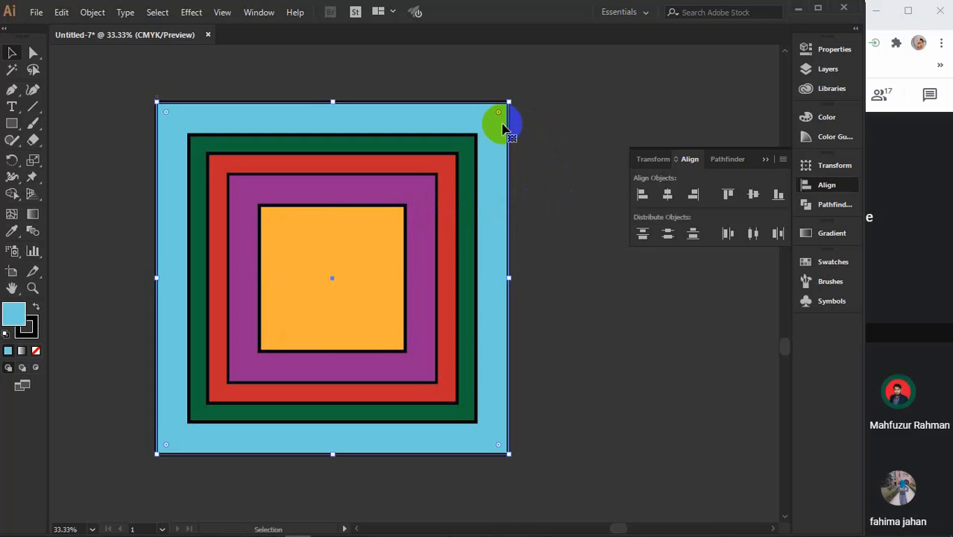
left_click(448, 148, "shift")
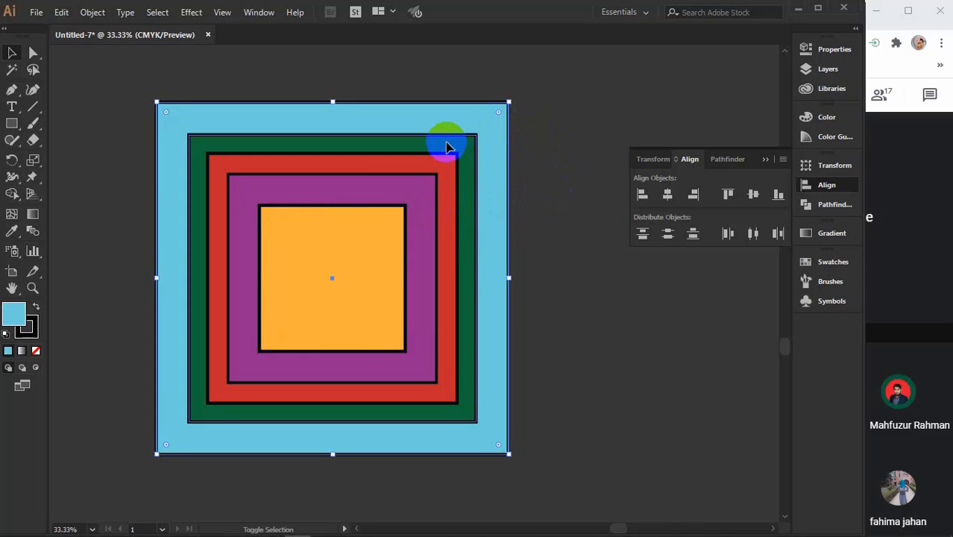
left_click(437, 164, "shift")
left_click(423, 182, "shift")
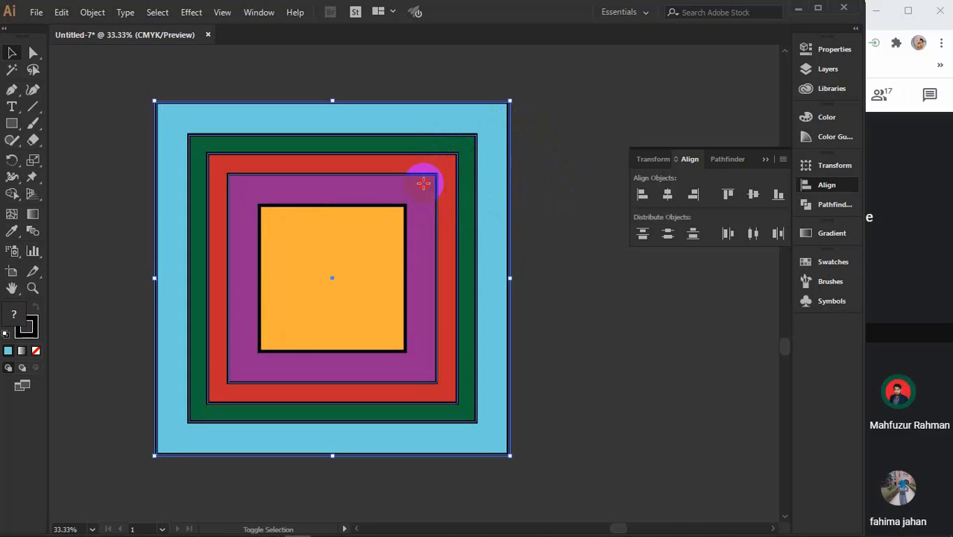
left_click(400, 213, "shift")
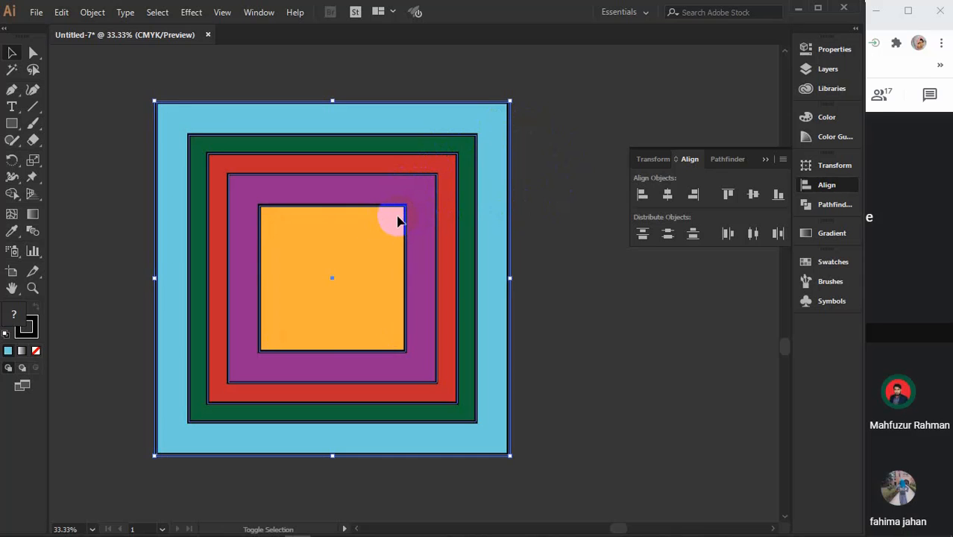
right_click(397, 219)
mouse_move(453, 417)
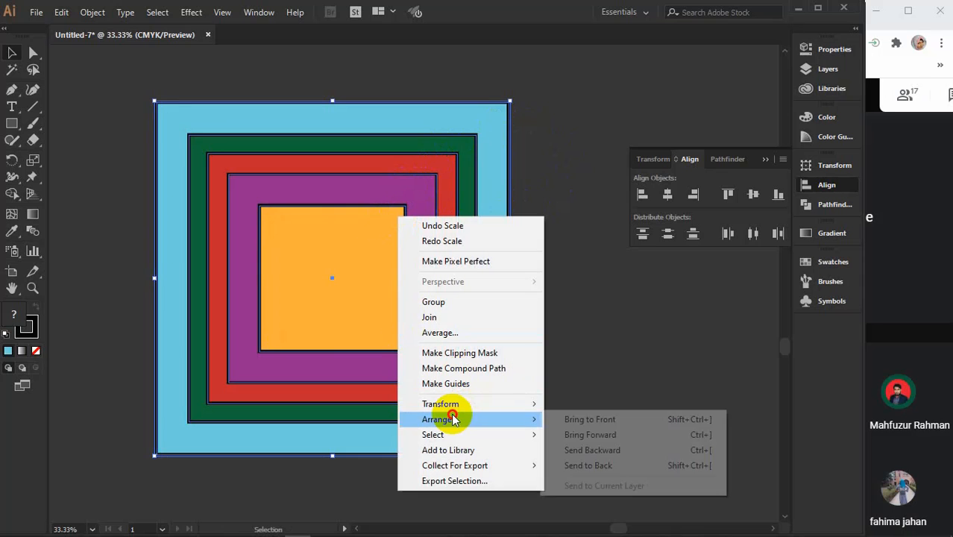
left_click(579, 464)
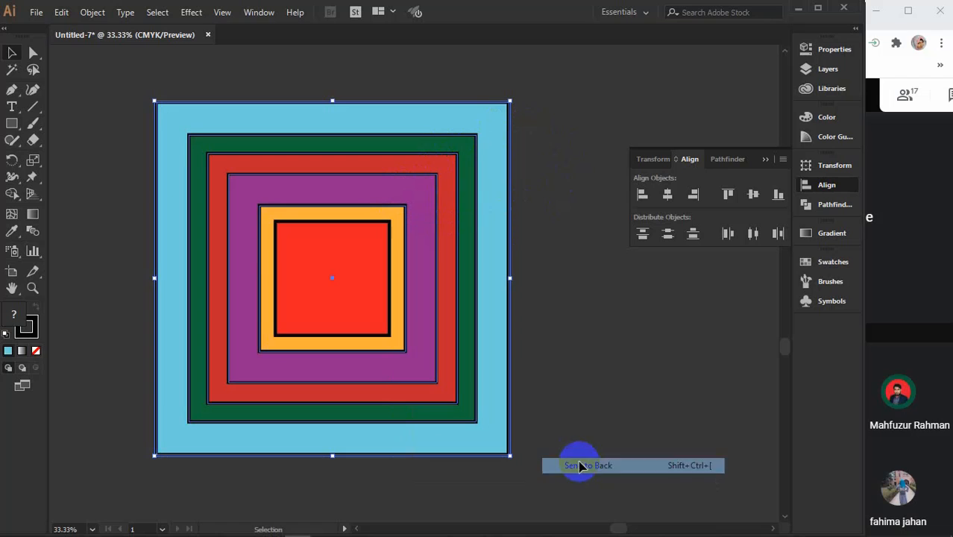
left_click(555, 223)
- Rotate the whole concentric stack of six squares 45 degrees into a diamond and deselect it
left_click_drag(140, 77, 522, 428)
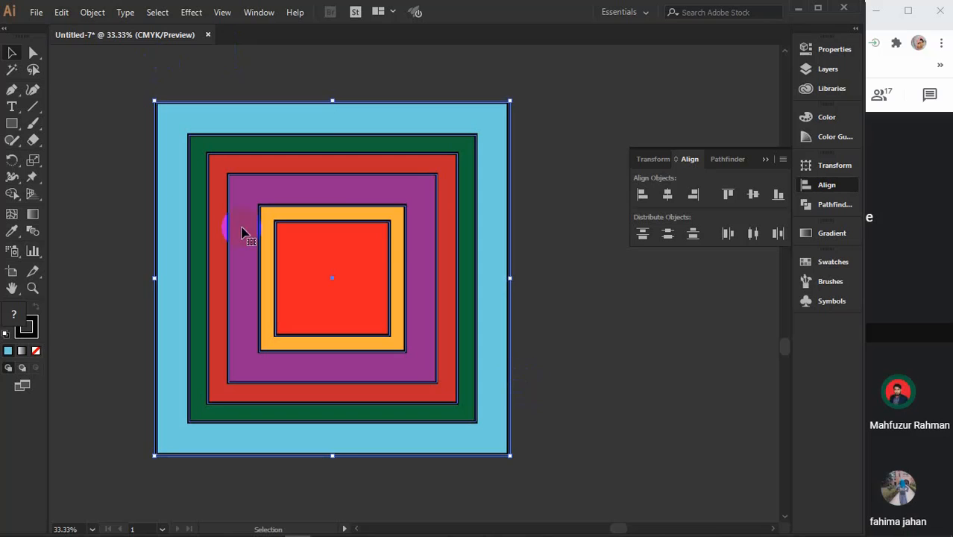
left_click(594, 267)
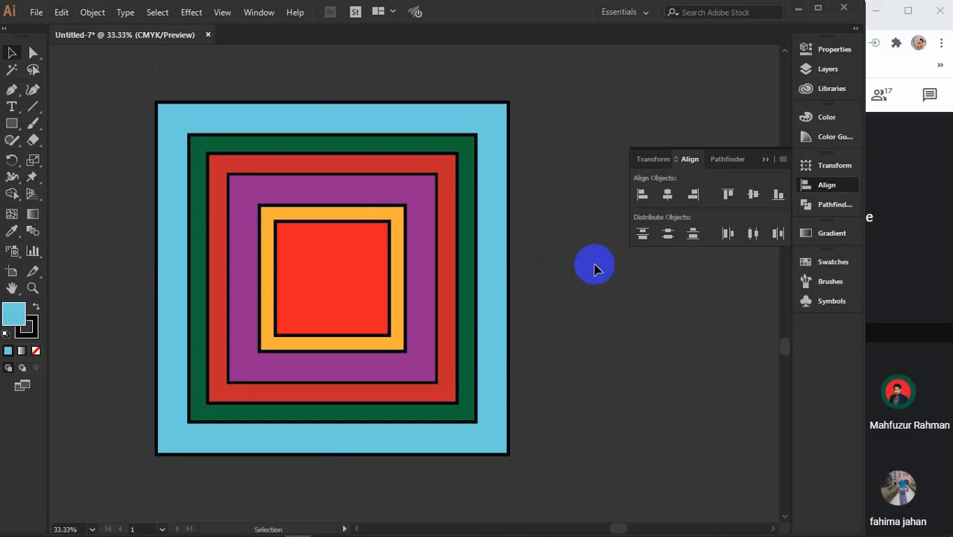
left_click_drag(149, 80, 495, 397)
scroll(496, 397, "down", 2)
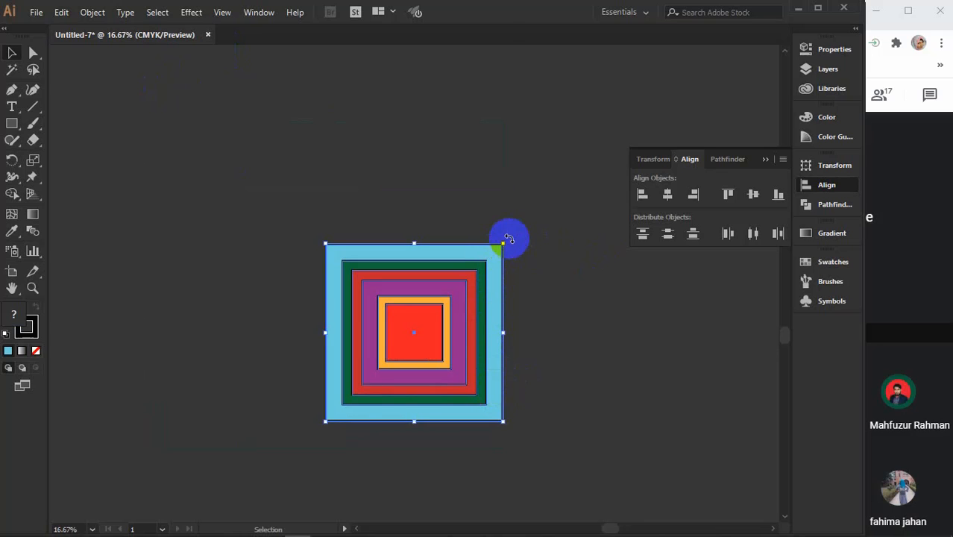
left_click_drag(530, 259, 343, 411)
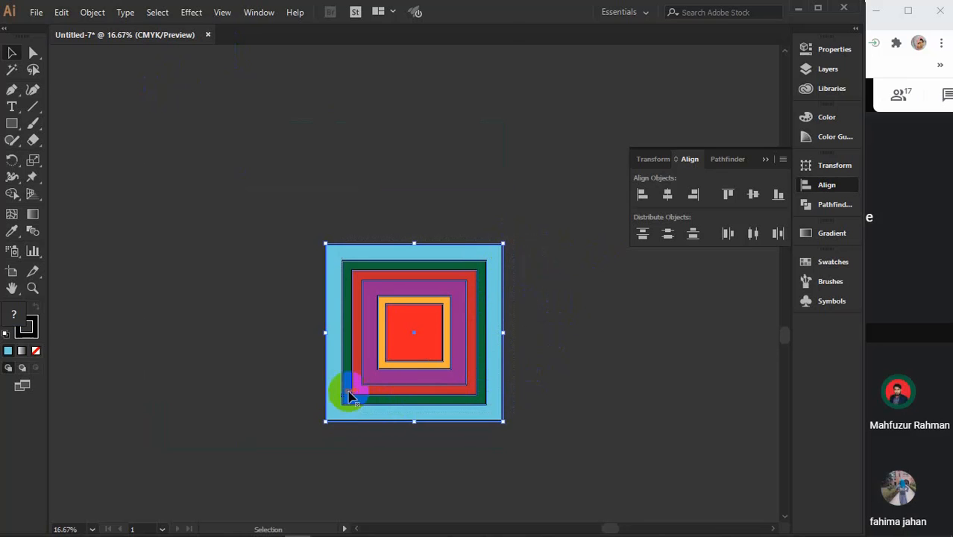
left_click_drag(510, 236, 550, 331)
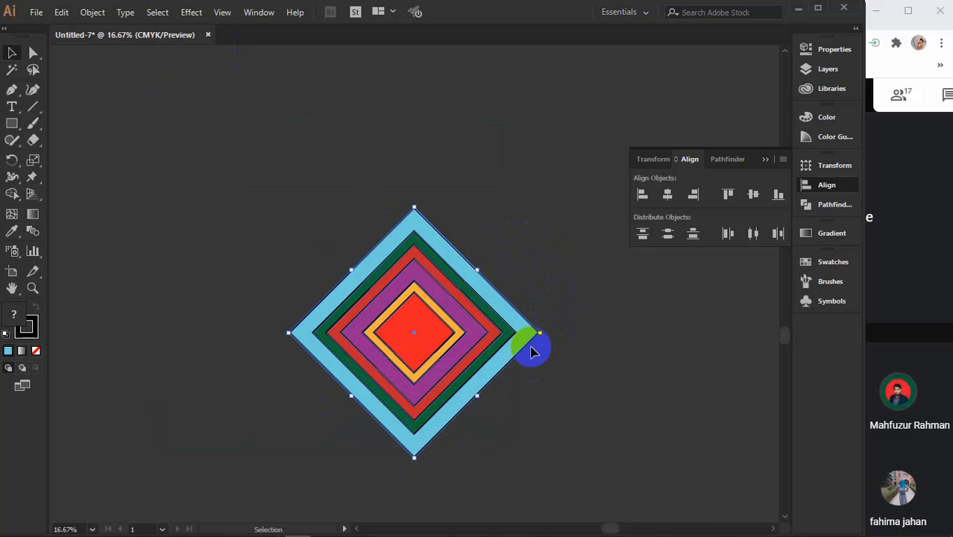
left_click(596, 352)
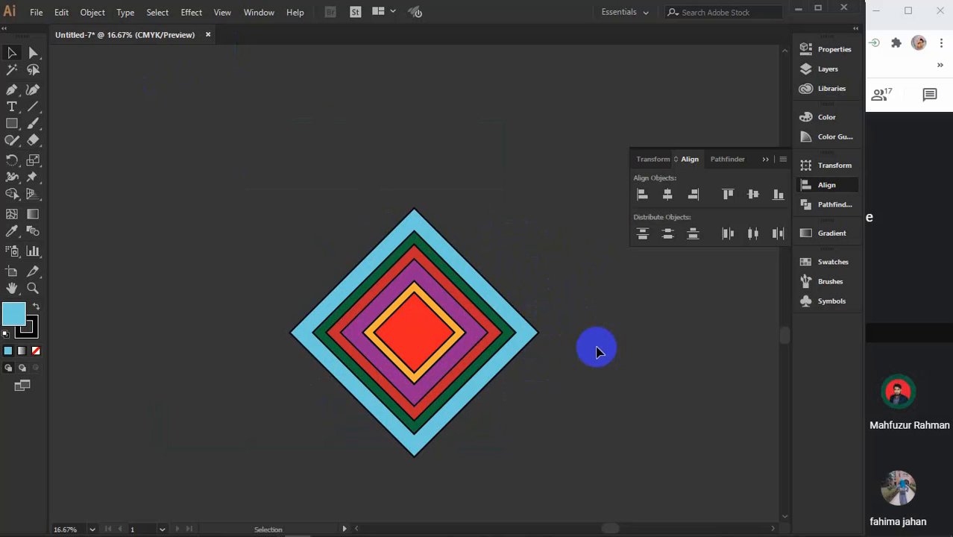
- Fill a scattered selection of squares across all seven rows of the yellow grid with light blue
scroll(548, 321, "down", 1, "alt")
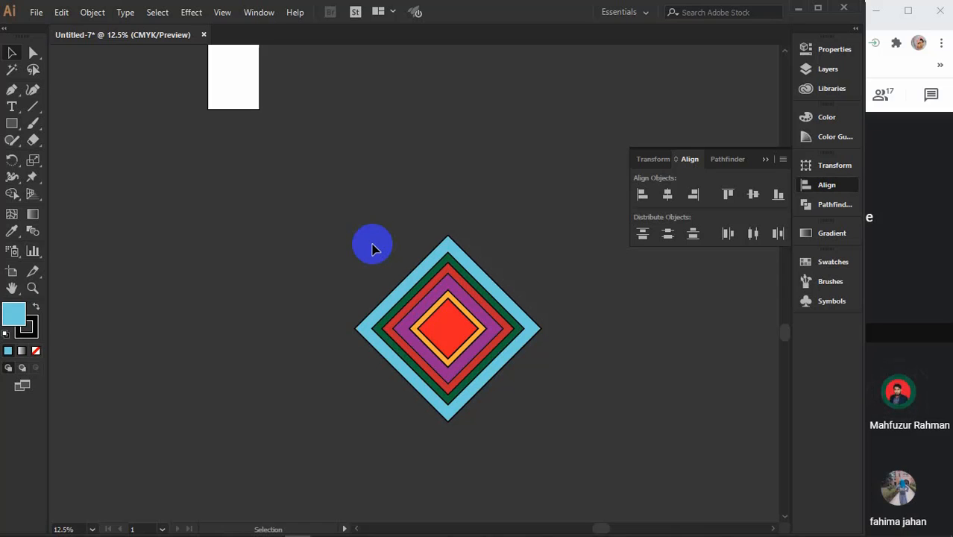
scroll(372, 248, "up", 6)
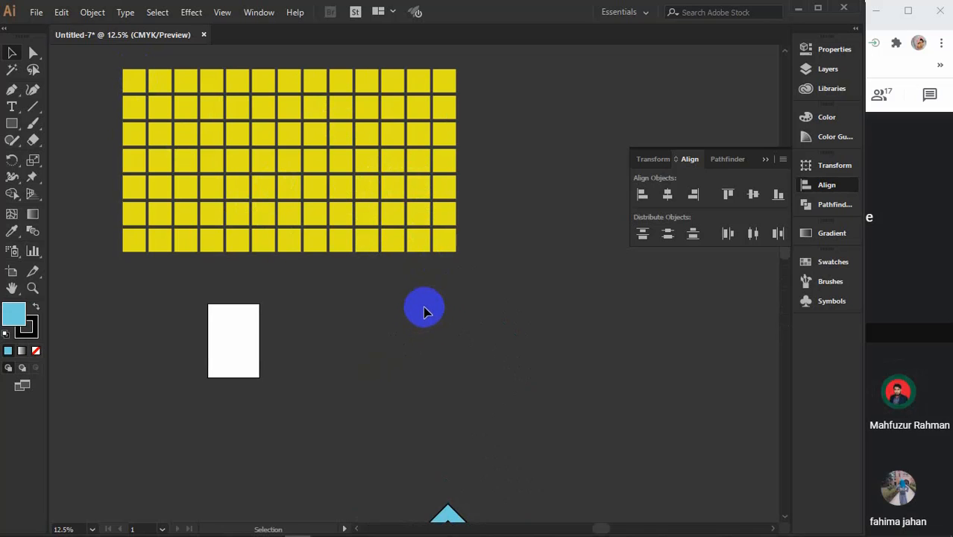
left_click(142, 88)
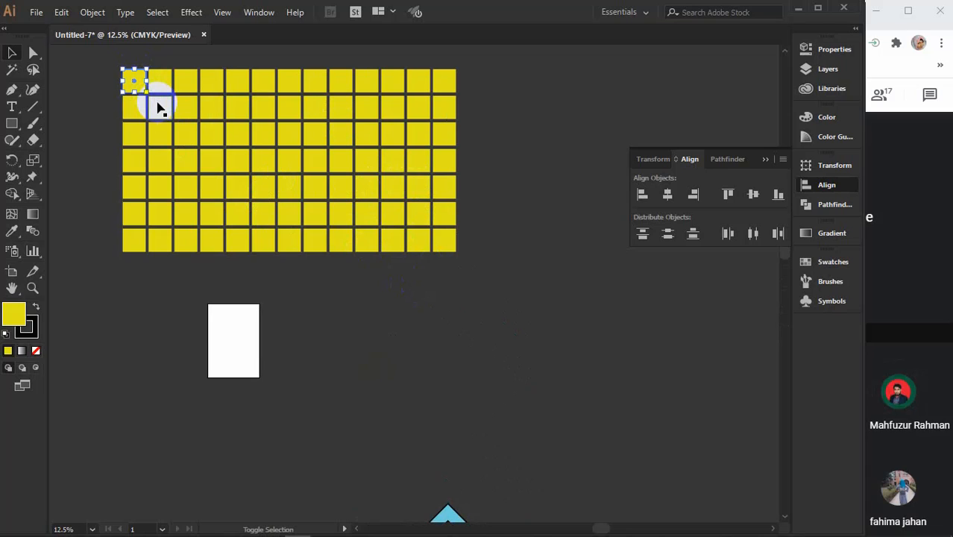
left_click(158, 103, "shift")
left_click(185, 103, "shift")
left_click(187, 136, "shift")
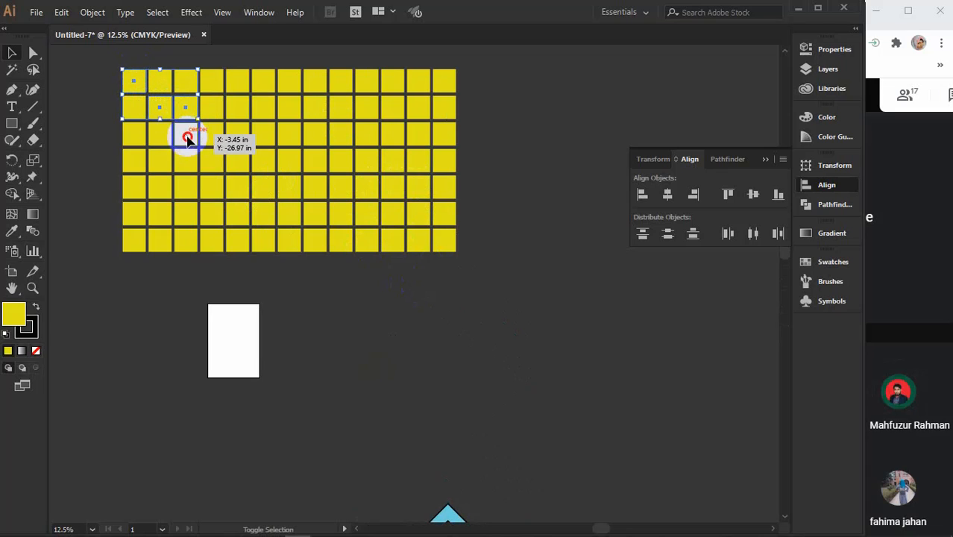
left_click(257, 164, "shift")
left_click(209, 156, "shift")
left_click(212, 132, "shift")
left_click(237, 134, "shift")
left_click(217, 102, "shift")
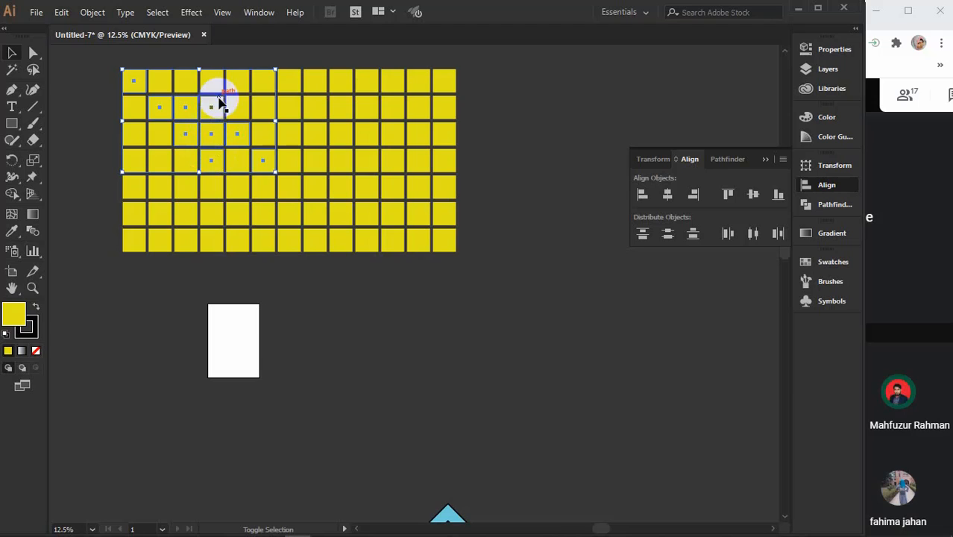
left_click(289, 105, "shift")
left_click(333, 97, "shift")
left_click(366, 106, "shift")
left_click(396, 112, "shift")
left_click(308, 136, "shift")
left_click(385, 140, "shift")
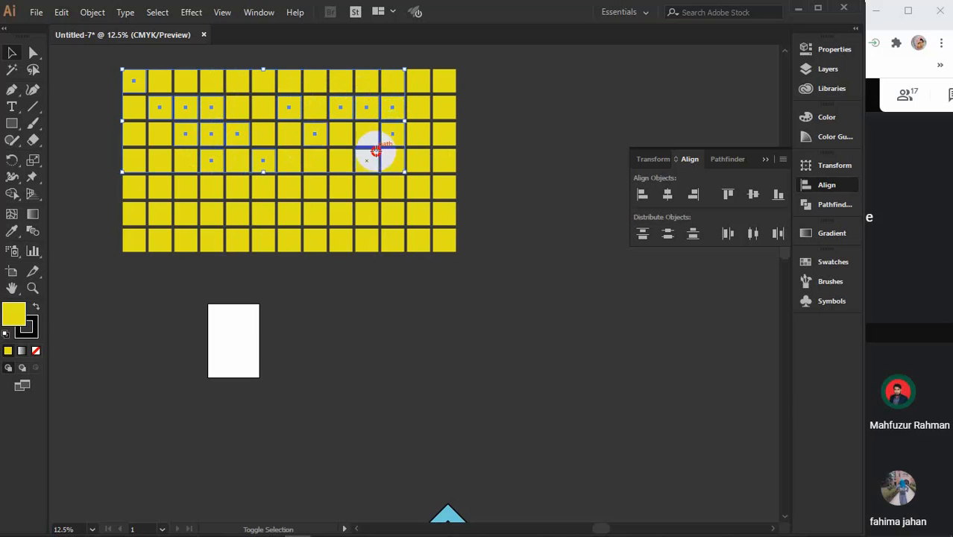
left_click(314, 186, "shift")
left_click(392, 213, "shift")
left_click(419, 213, "shift")
left_click(366, 239, "shift")
left_click(340, 213, "shift")
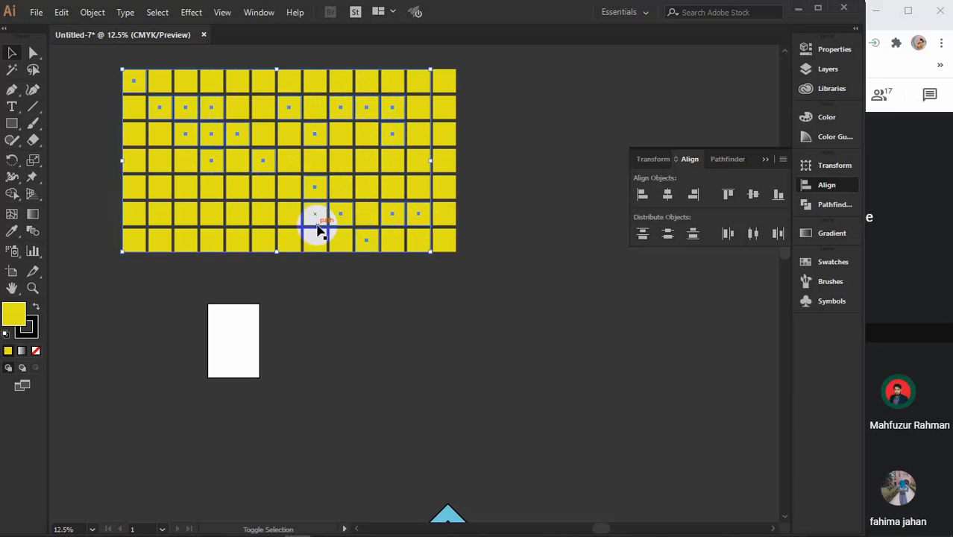
left_click(314, 213, "shift")
left_click(262, 240, "shift")
left_click(228, 222, "shift")
left_click(186, 217, "shift")
left_click(168, 234, "shift")
left_click(133, 236, "shift")
left_click(135, 208, "shift")
left_click(161, 209, "shift")
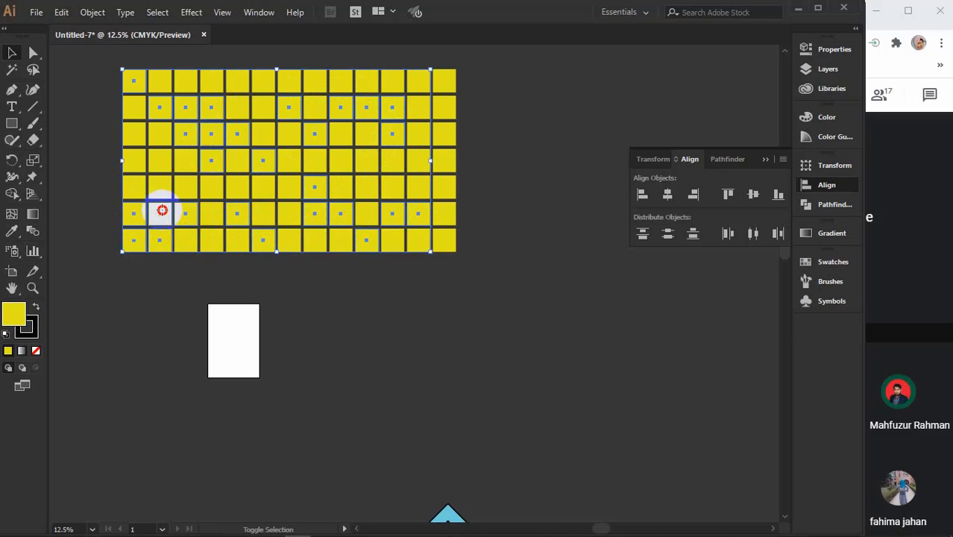
left_click(155, 179, "shift")
left_click(145, 150, "shift")
left_click(335, 163, "shift")
left_click(420, 112, "shift")
left_click(441, 82, "shift")
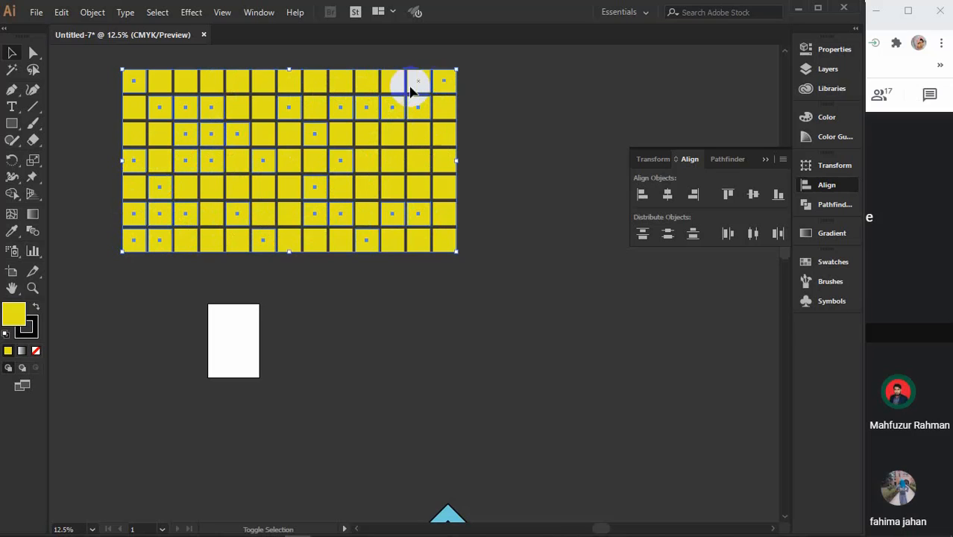
left_click(420, 138, "shift")
left_click(392, 160, "shift")
left_click(418, 160, "shift")
left_click(444, 186, "shift")
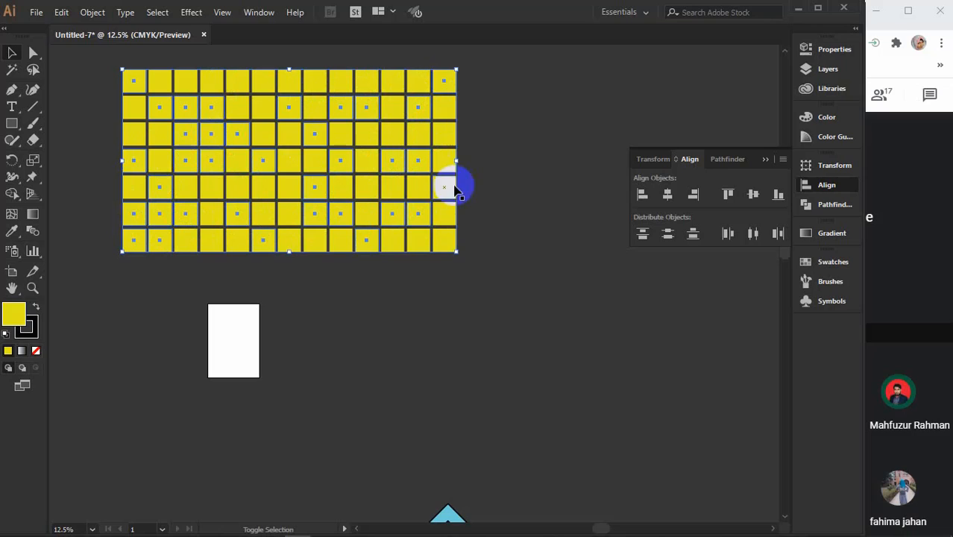
left_click(824, 265)
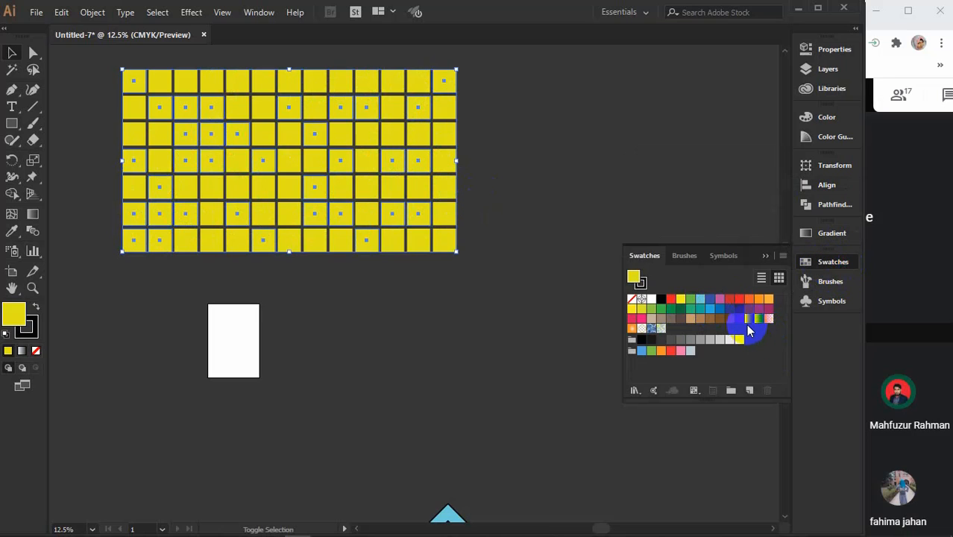
left_click(690, 321)
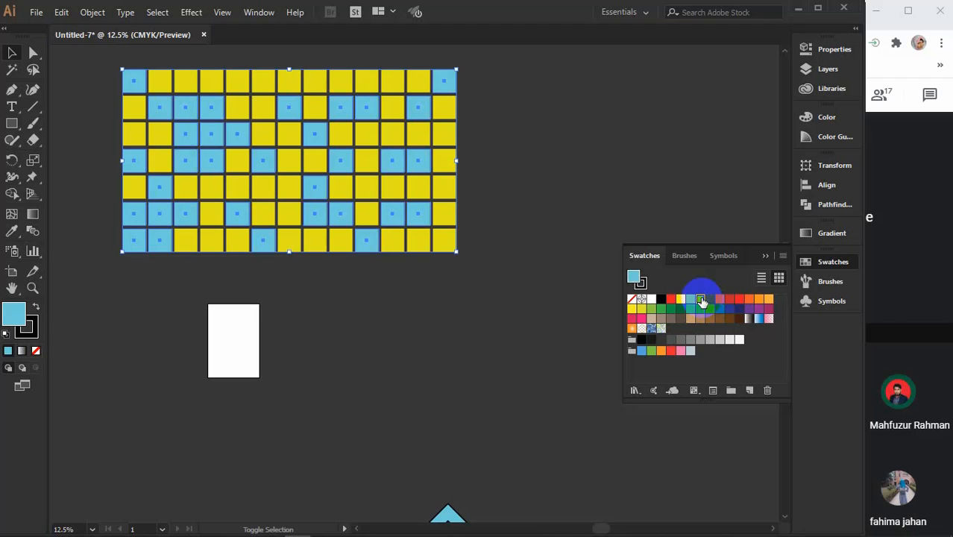
- Fill another scattered selection of grid squares, mostly yellow ones plus a few light blue, with crimson
left_click(288, 159)
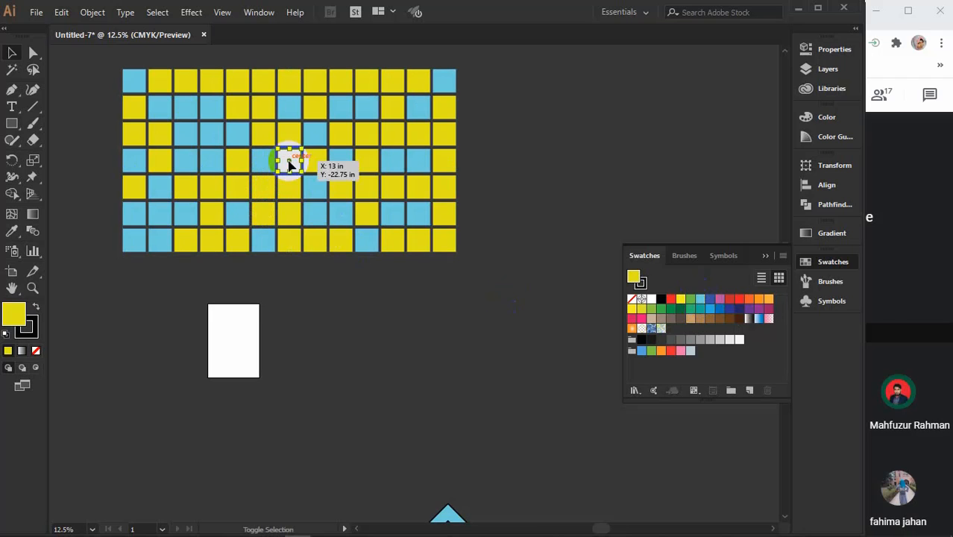
left_click(289, 133, "shift")
left_click(237, 108, "shift")
left_click(237, 81, "shift")
left_click(185, 81, "shift")
left_click(185, 110, "shift")
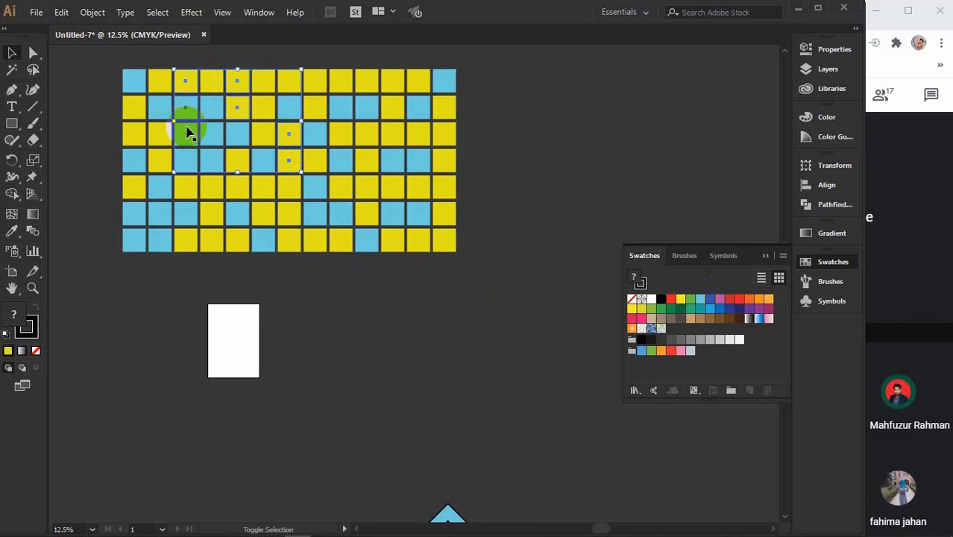
left_click(210, 240, "shift")
left_click(237, 240, "shift")
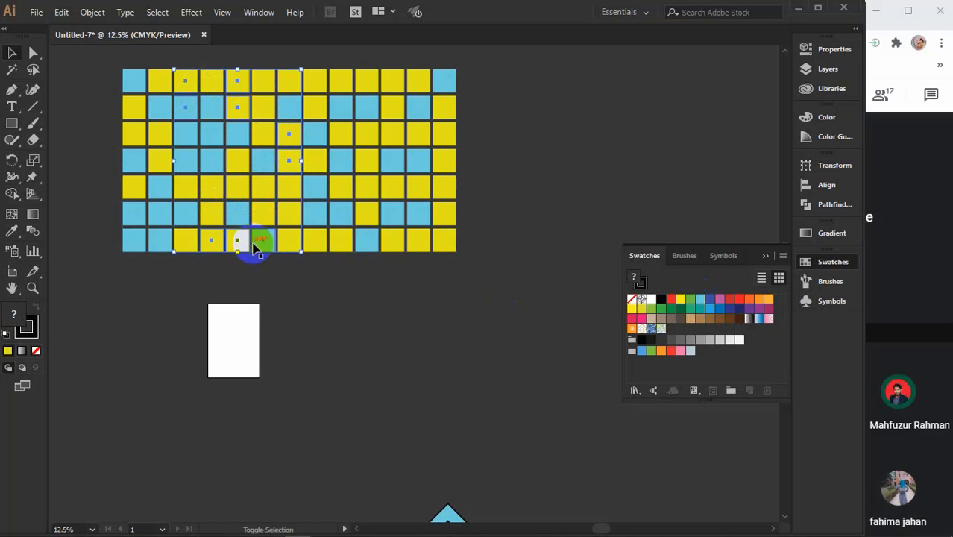
left_click(315, 240, "shift")
left_click(340, 240, "shift")
left_click(366, 187, "shift")
left_click(366, 159, "shift")
left_click(366, 134, "shift")
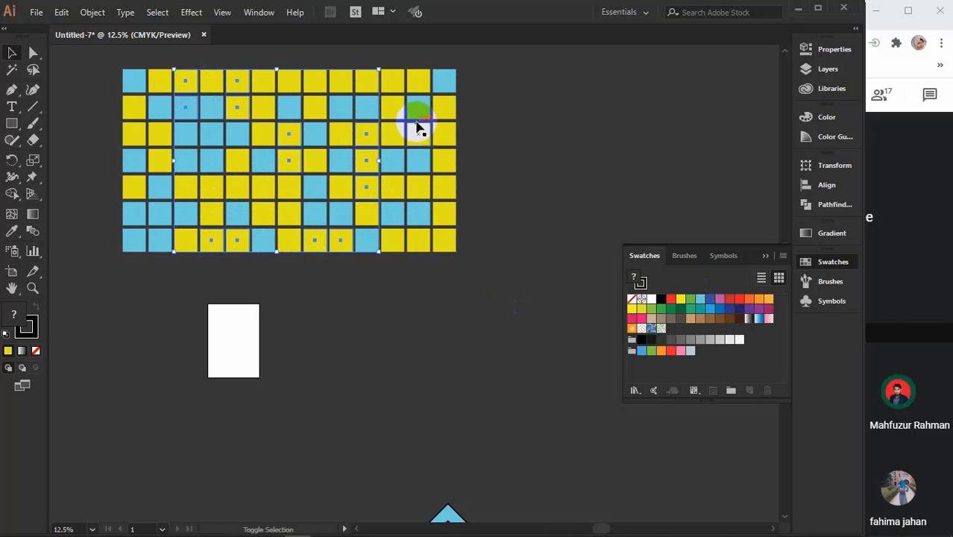
left_click(418, 134, "shift")
left_click(443, 133, "shift")
left_click(443, 159, "shift")
left_click(444, 187, "shift")
left_click(444, 213, "shift")
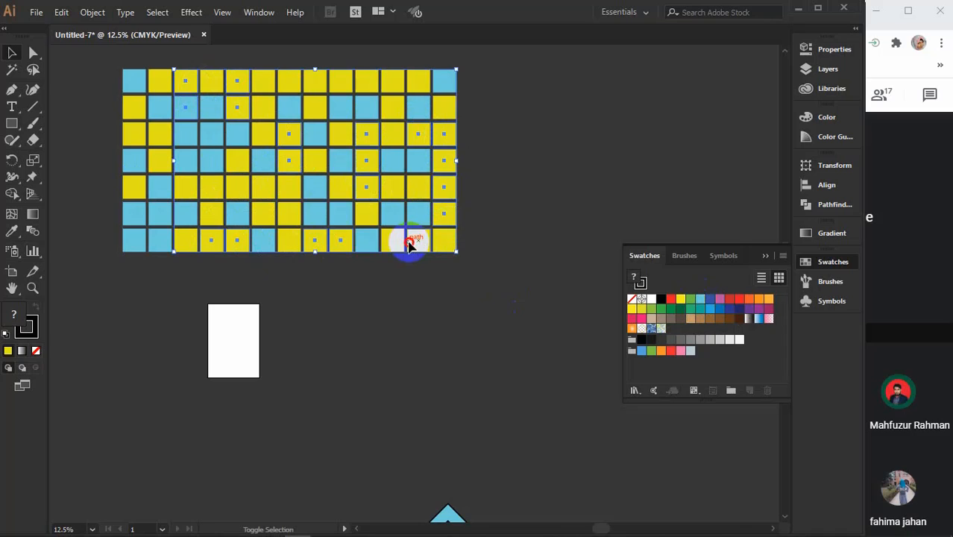
left_click(409, 243, "shift")
left_click(438, 165, "shift")
left_click(450, 190, "shift")
left_click(396, 168, "shift")
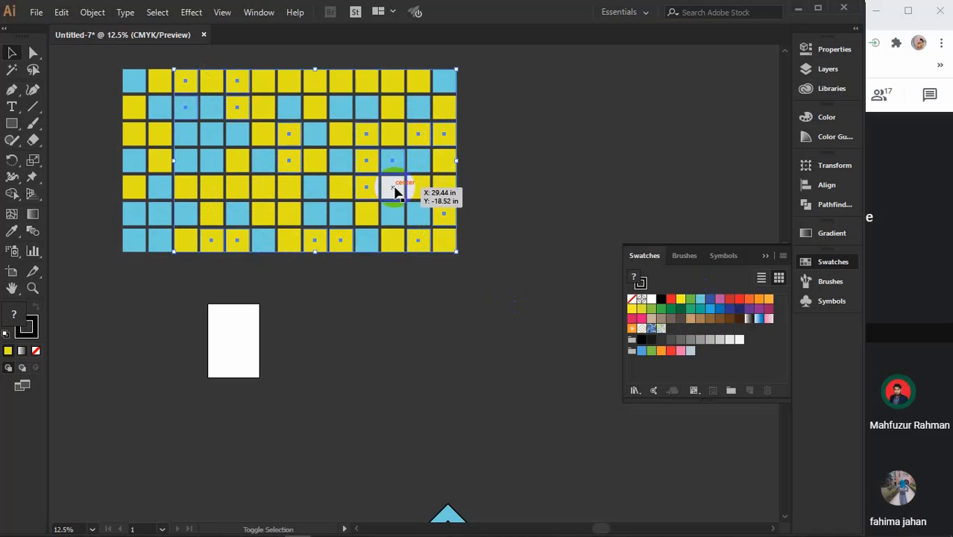
left_click(395, 192, "shift")
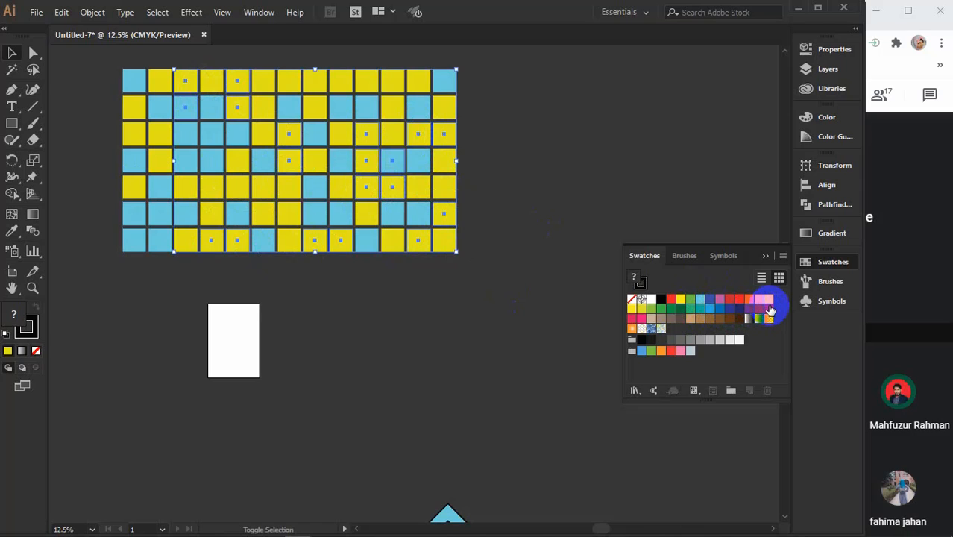
left_click(632, 319)
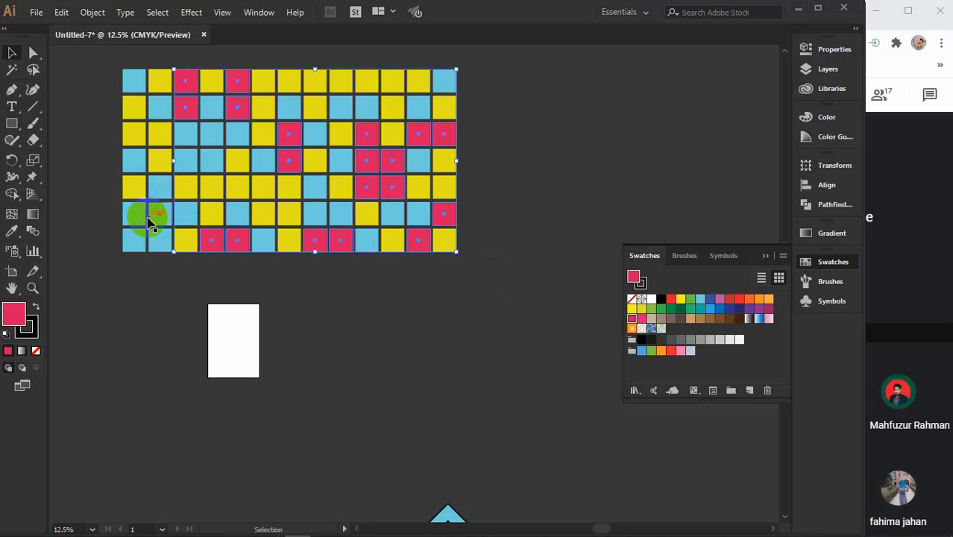
- Fill the grid's bottom-left corner square and the third to fifth squares of the fifth row with crimson, and deselect them
left_click(139, 239)
left_click(187, 187, "shift")
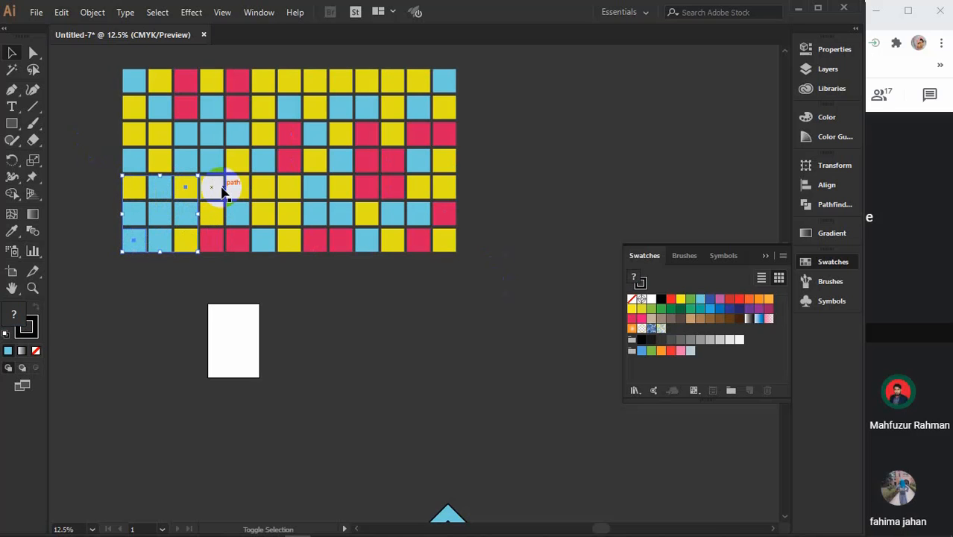
left_click(213, 187, "shift")
left_click(238, 187, "shift")
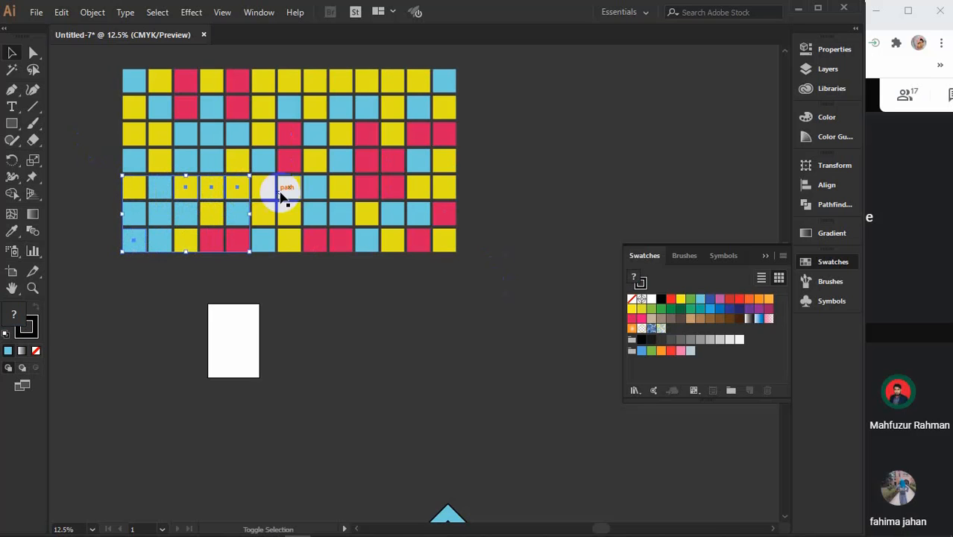
left_click(632, 319)
left_click(529, 221)
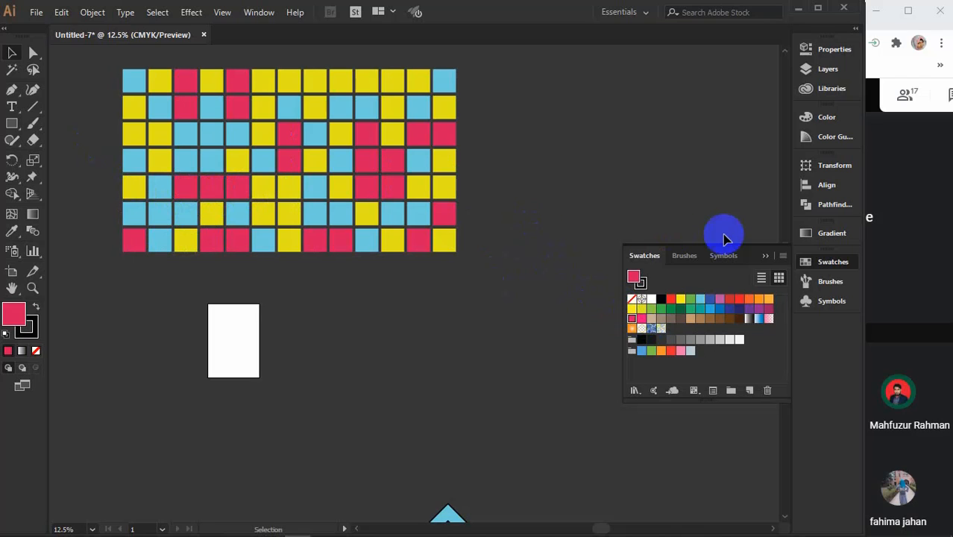
- Collapse the Swatches panel and draw a crimson rectangle in an empty area away from the colored grid
left_click(773, 255)
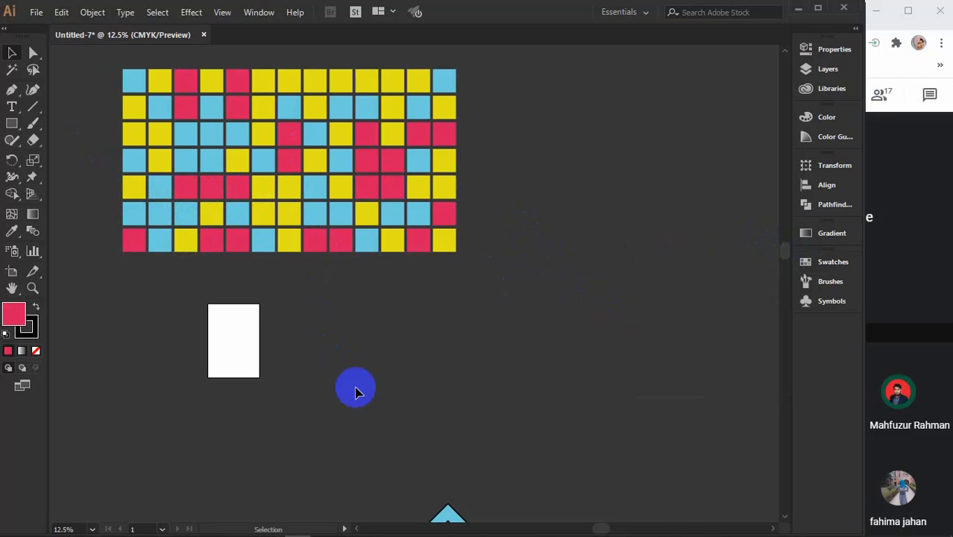
left_click_drag(424, 366, 174, 200)
left_click_drag(284, 275, 700, 228)
left_click_drag(279, 250, 594, 328)
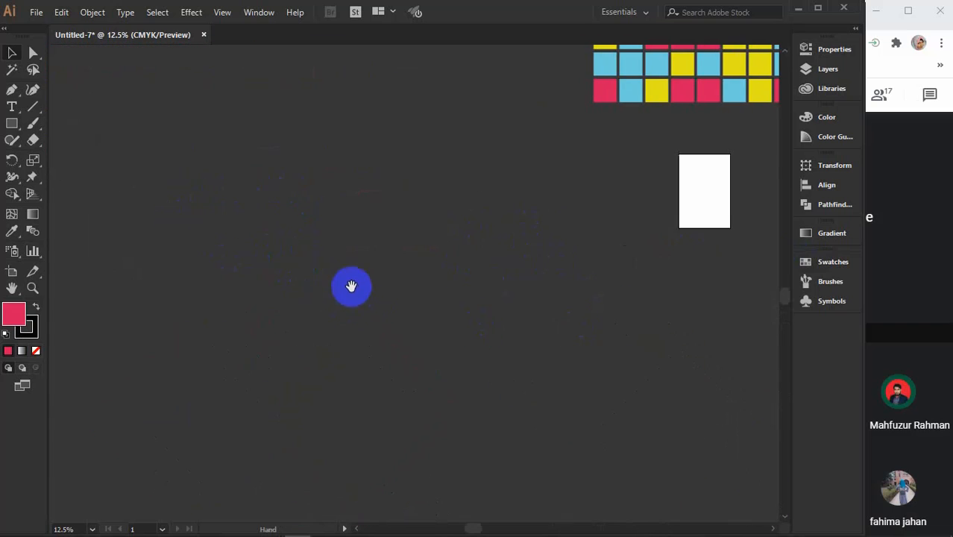
left_click_drag(351, 286, 389, 227)
left_click_drag(353, 202, 303, 202)
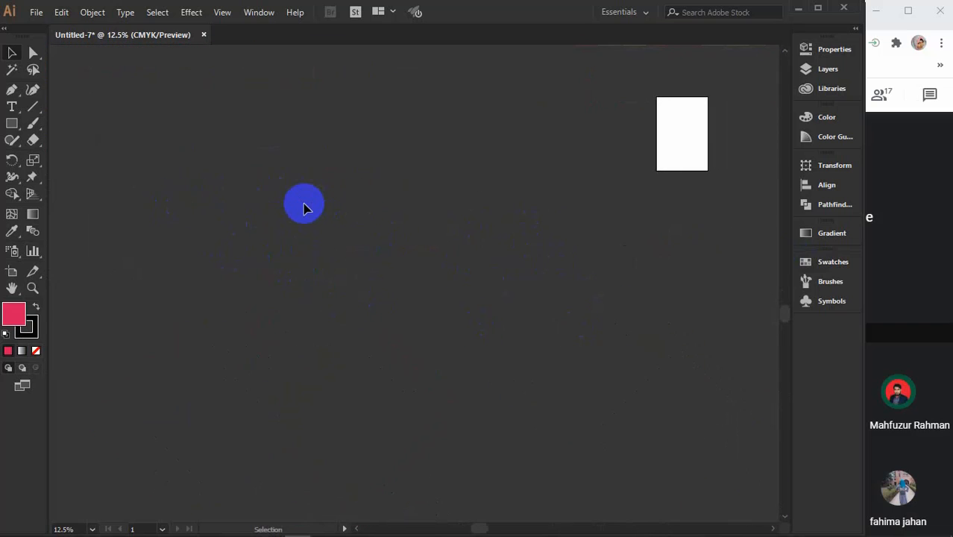
scroll(304, 208, "up", 2)
left_click(12, 123)
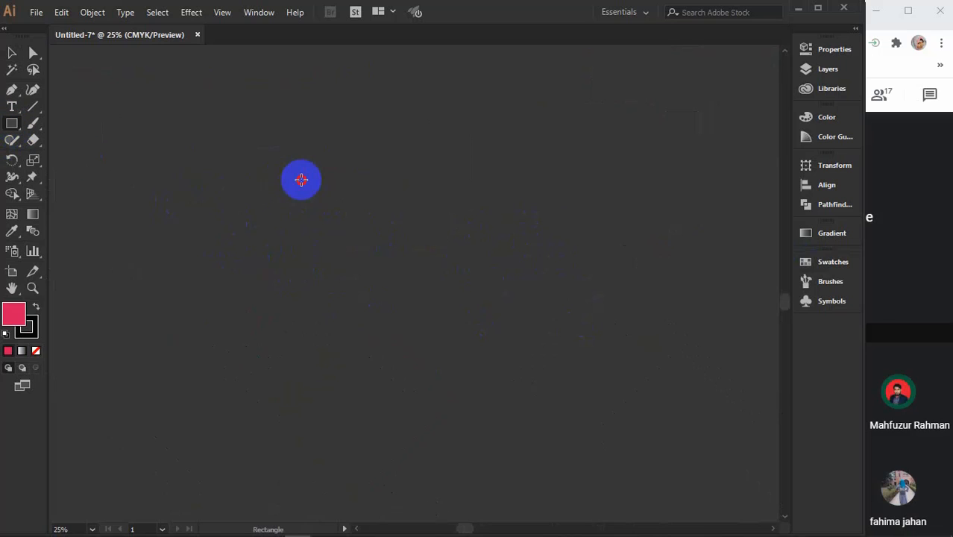
left_click_drag(301, 180, 499, 329)
left_click(11, 53)
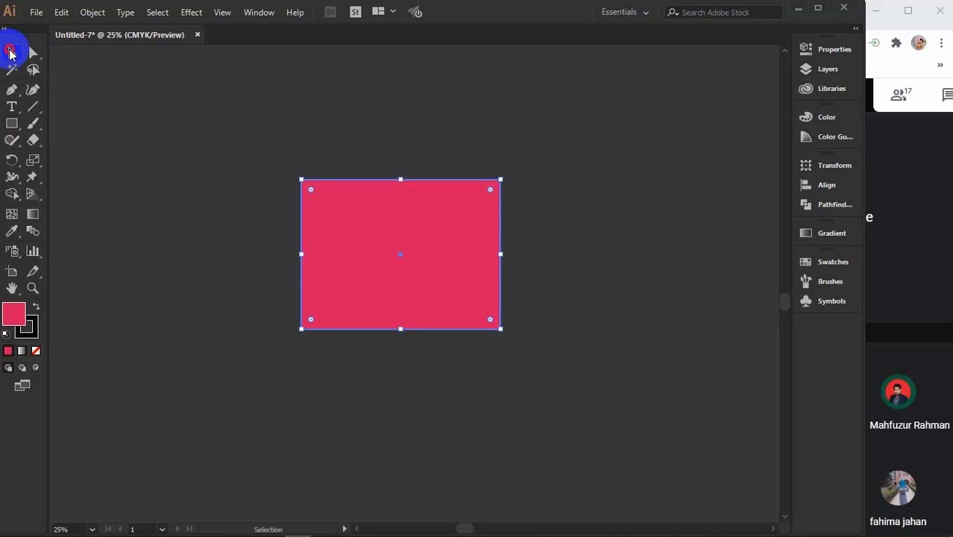
- Move the whole crimson rectangle slightly up and to the left with the Selection tool, and deselect it
left_click_drag(379, 228, 351, 174)
left_click_drag(347, 178, 357, 225)
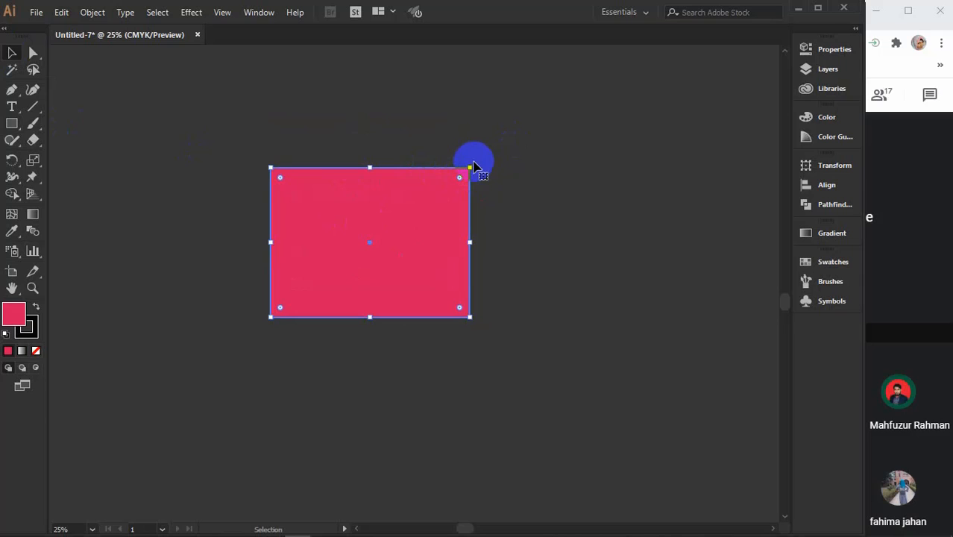
left_click_drag(280, 178, 242, 168)
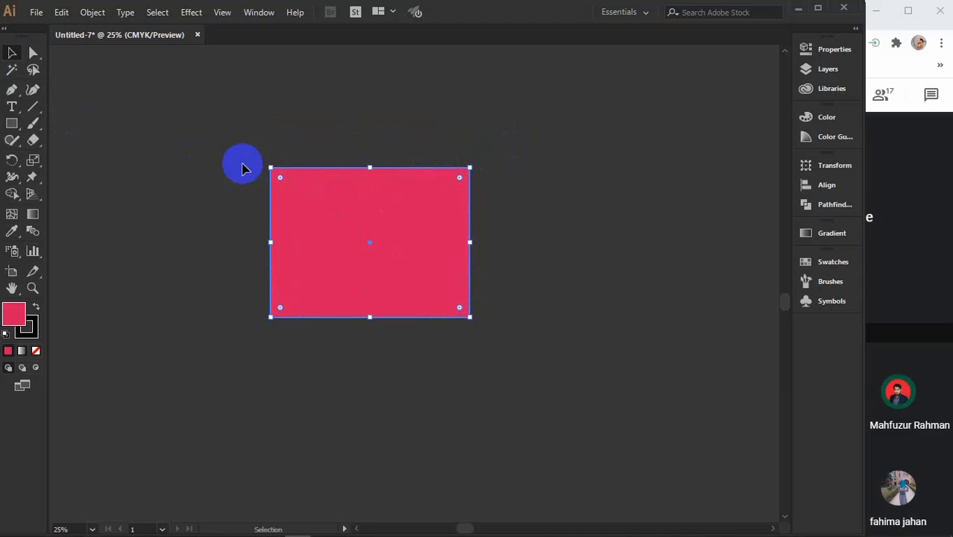
left_click(141, 99)
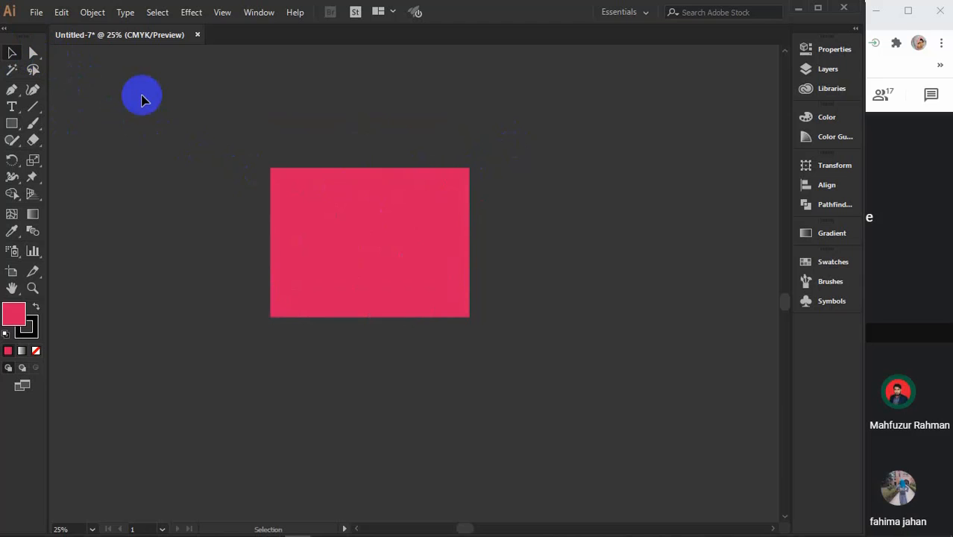
- Select the crimson rectangle with the Group Selection tool, move it as a whole, and deselect it
left_click(32, 54)
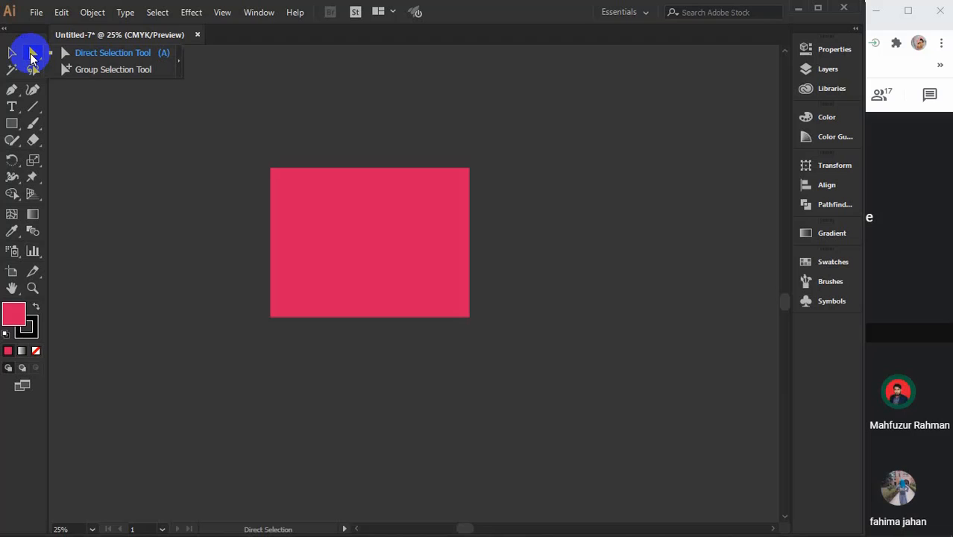
left_click(128, 71)
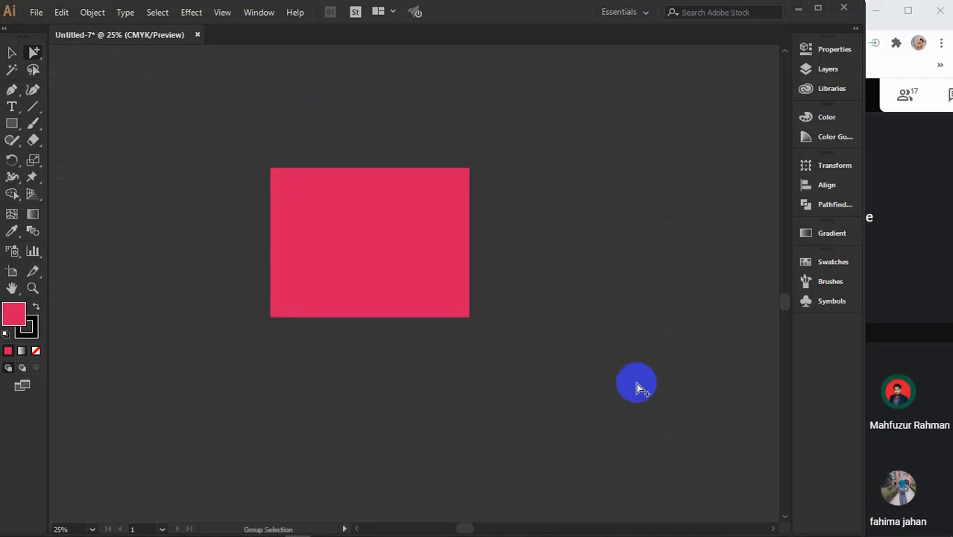
left_click(350, 241)
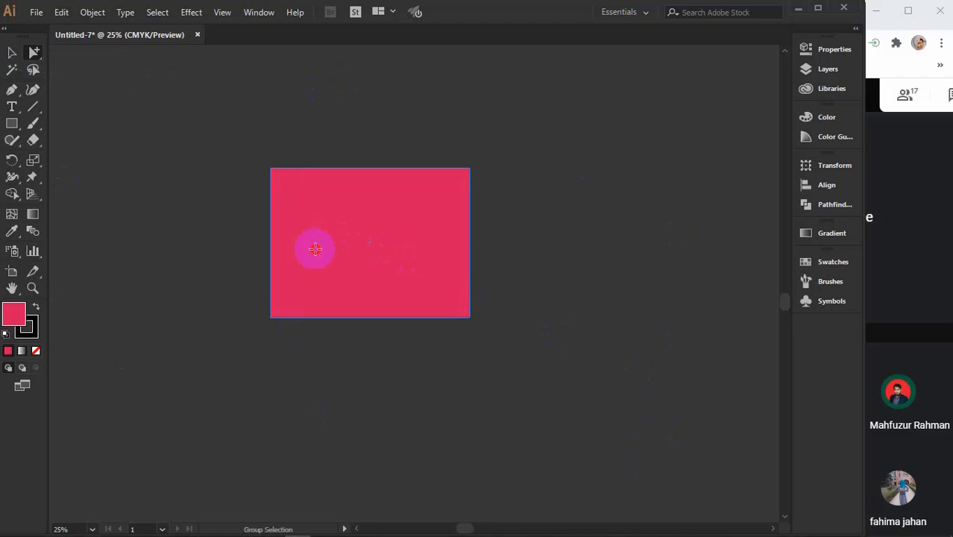
left_click(271, 167)
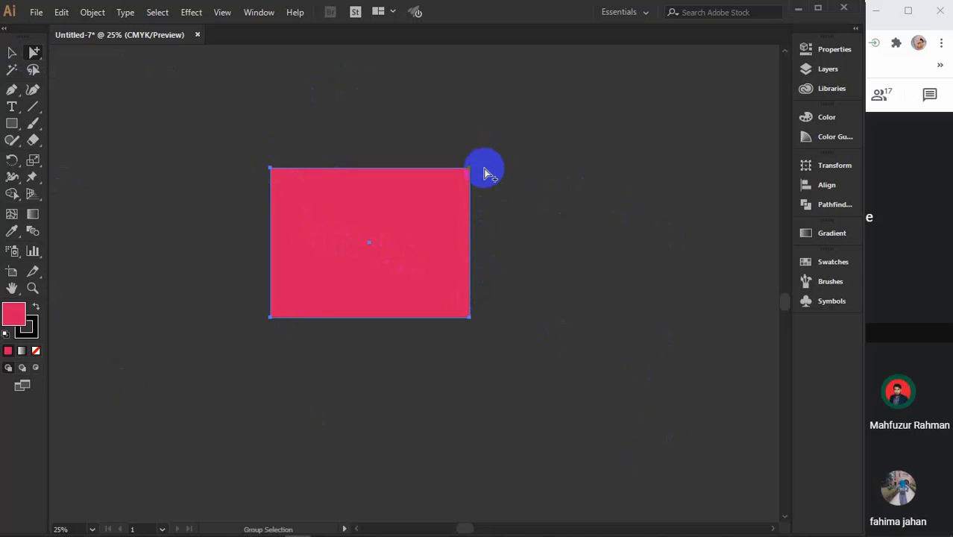
scroll(484, 173, "up", 3)
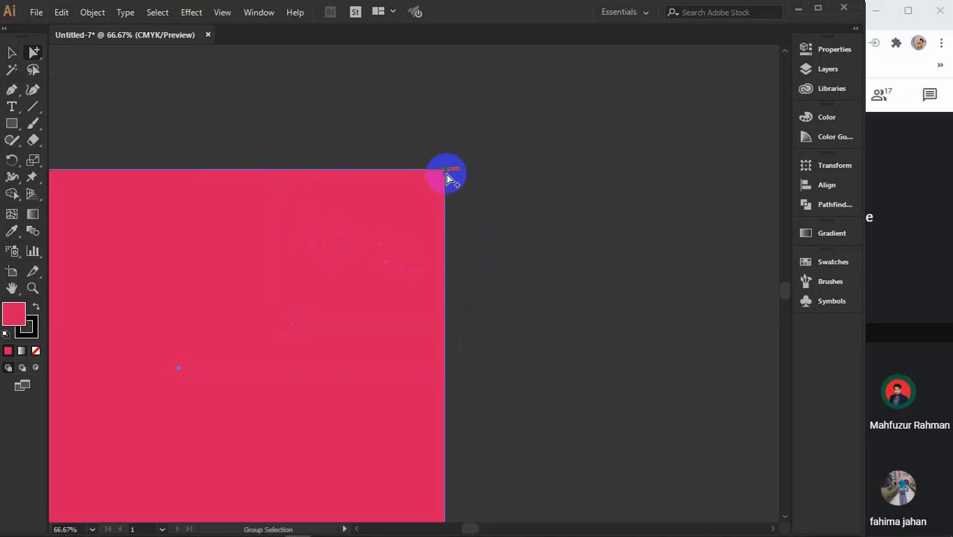
scroll(483, 319, "down", 2)
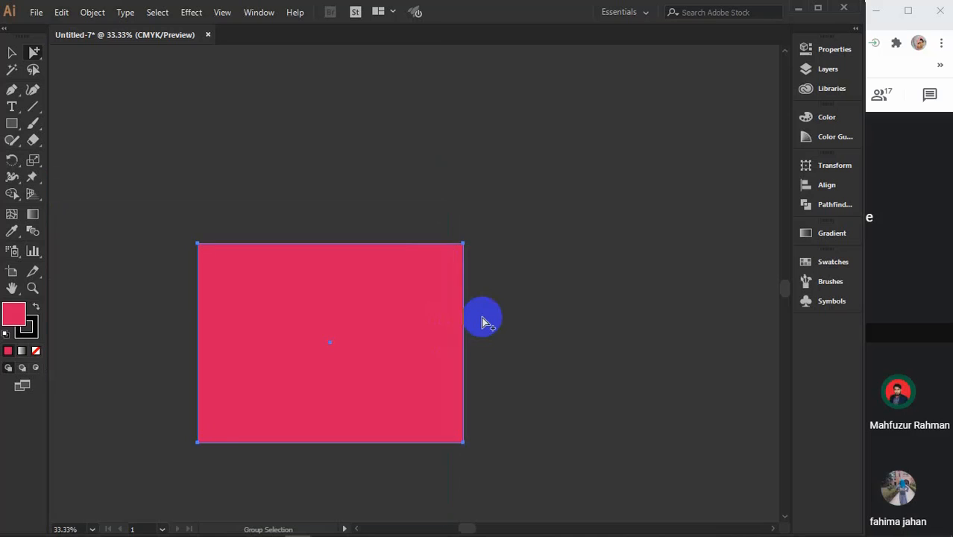
scroll(483, 320, "up", 1)
left_click_drag(421, 310, 499, 268)
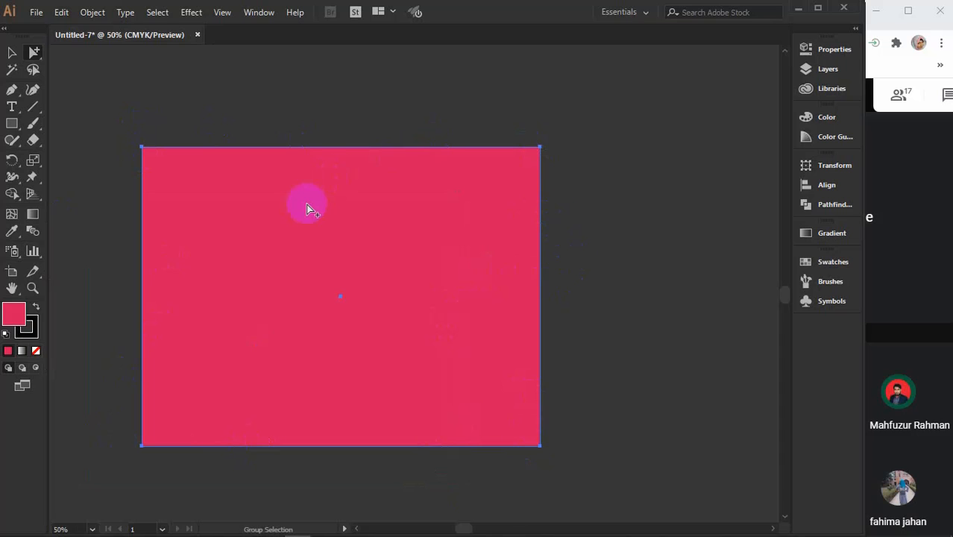
left_click(274, 110)
left_click_drag(296, 201, 444, 217)
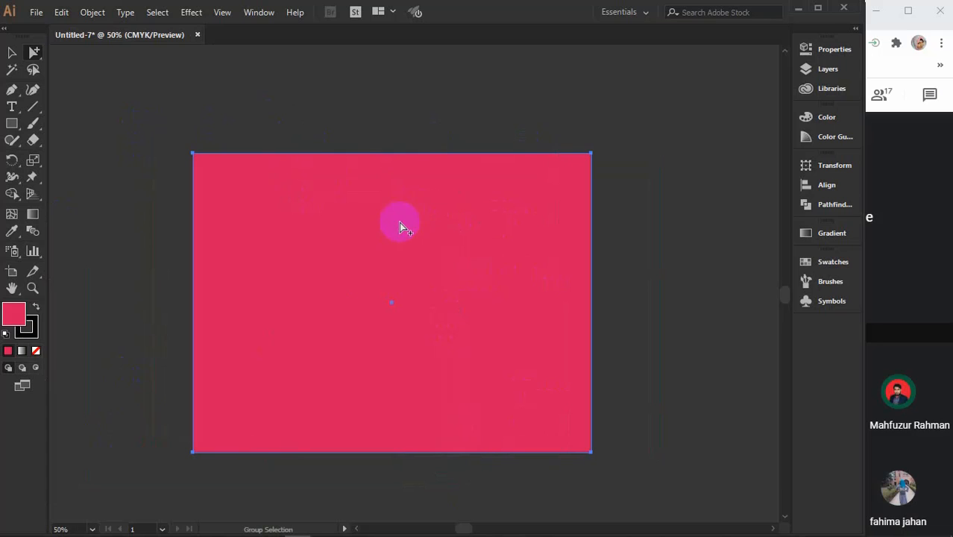
left_click(231, 102)
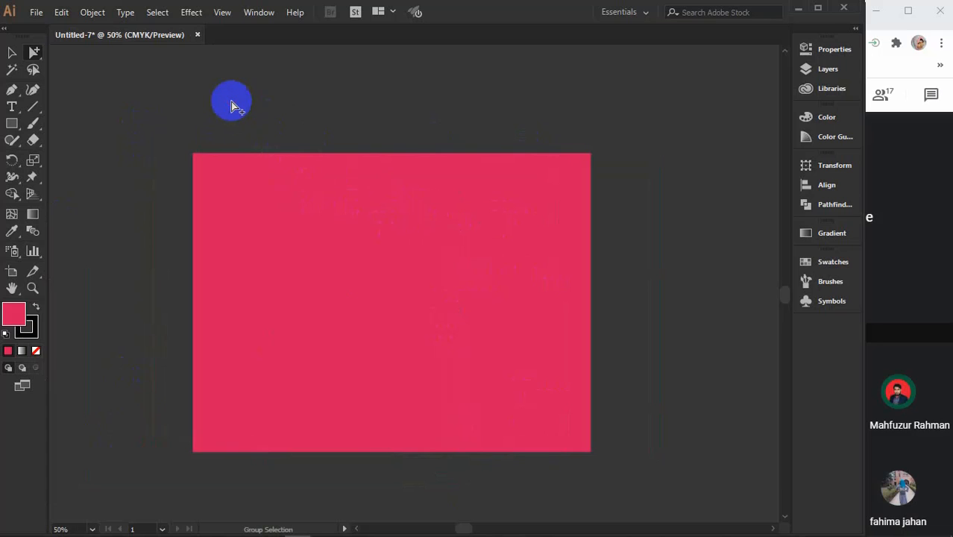
- Reshape the rectangle with the Direct Selection tool by moving its top-right anchor inward and shifting both right-hand anchors up and left
left_click(34, 52)
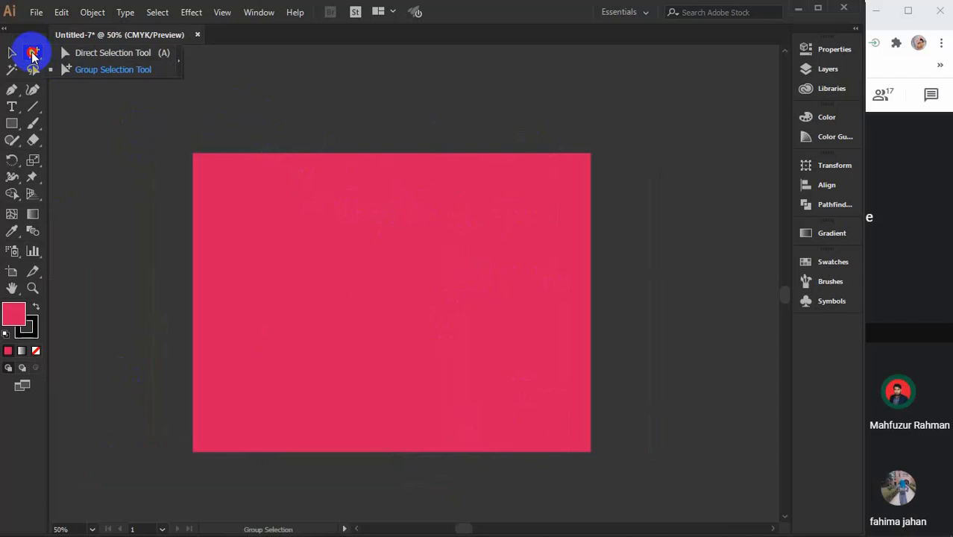
left_click(114, 54)
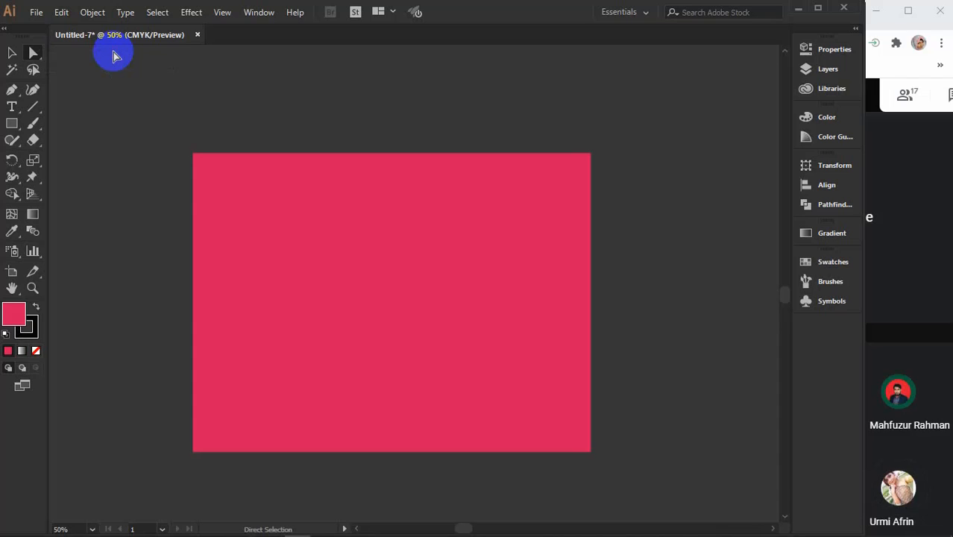
left_click(270, 254)
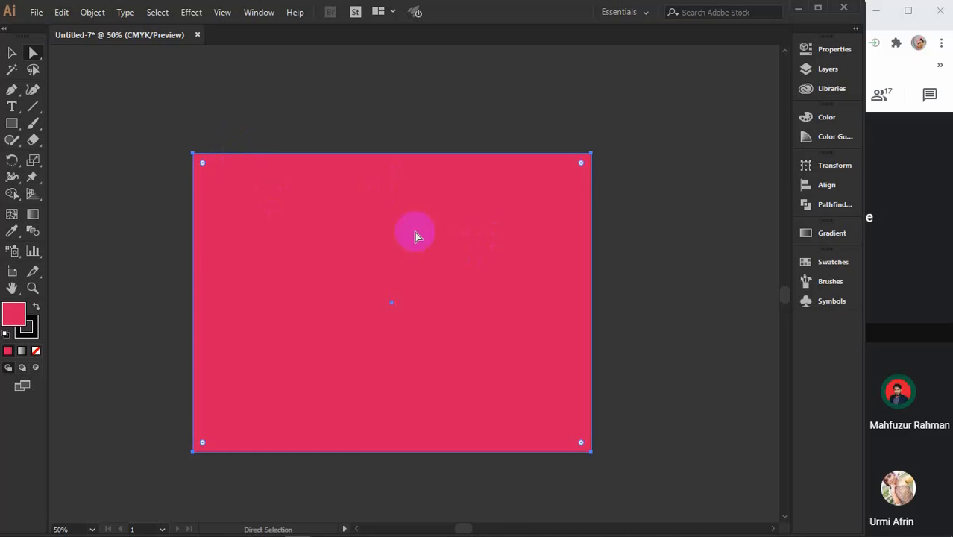
left_click_drag(592, 155, 419, 152)
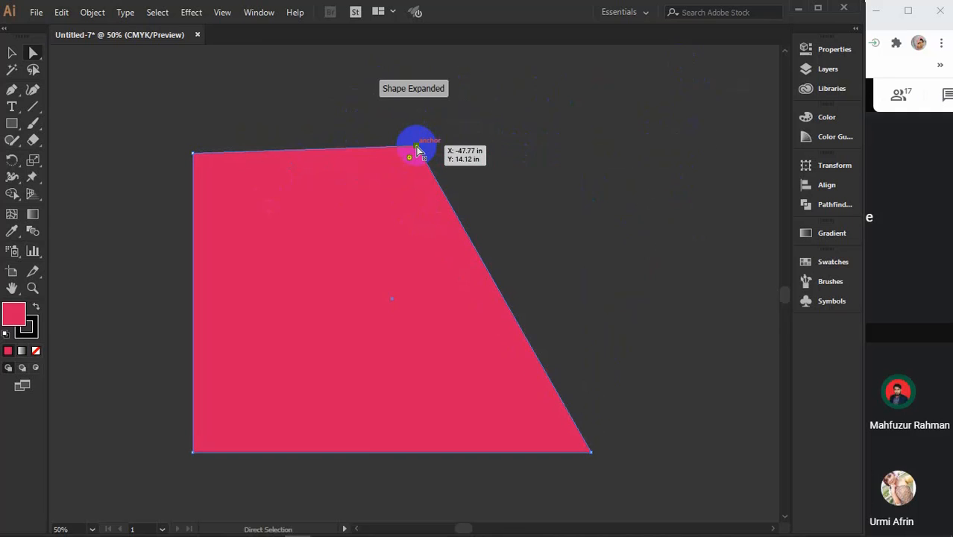
left_click(589, 451)
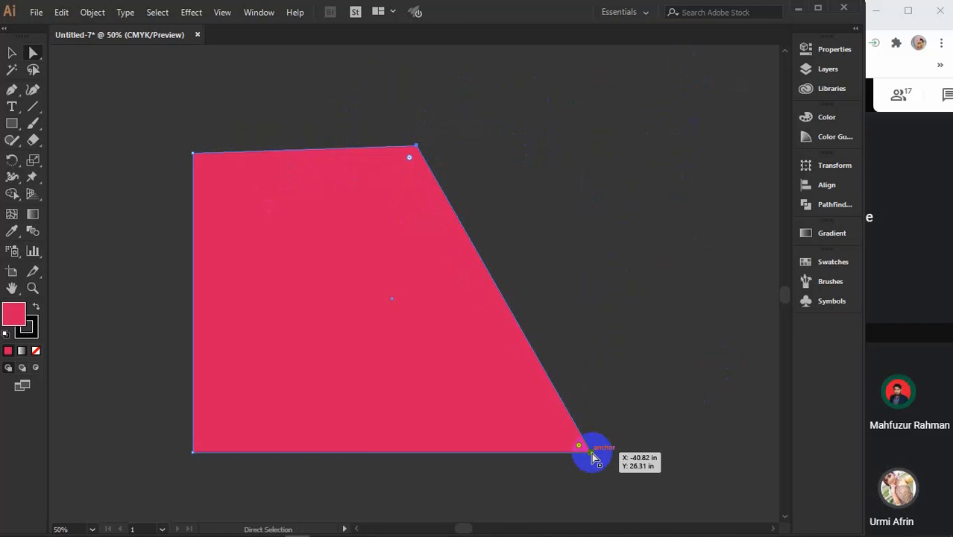
left_click_drag(594, 456, 511, 391)
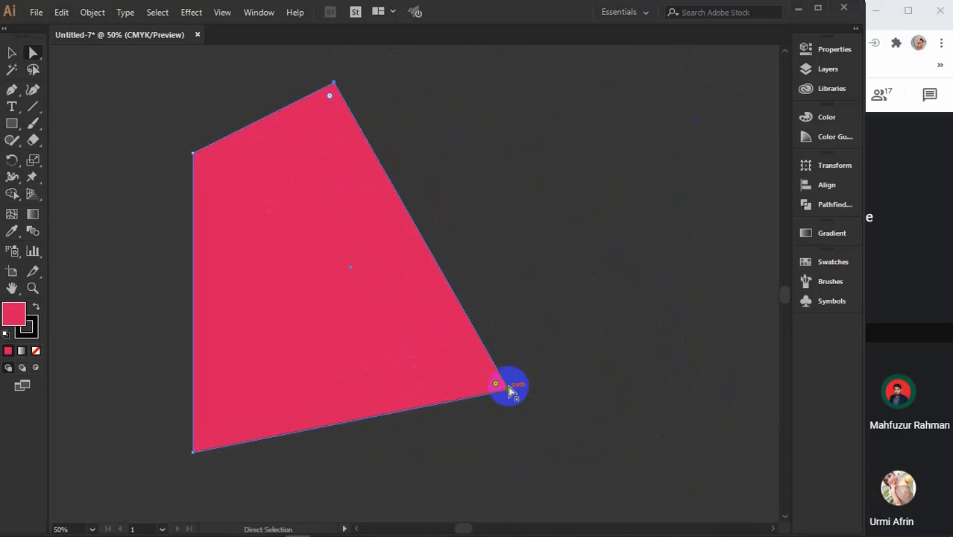
- Delete the reshaped crimson shape together with its leftover edge path
left_click(12, 52)
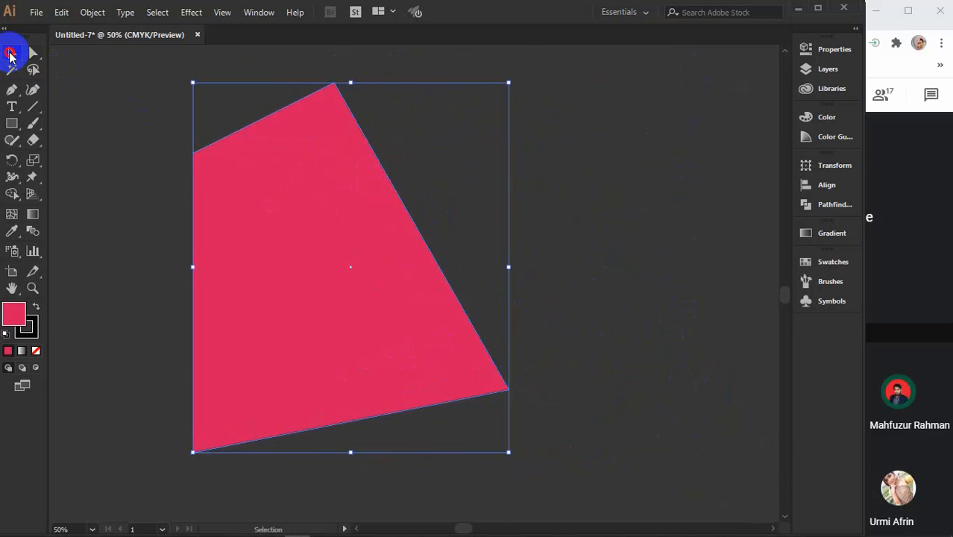
key("Delete")
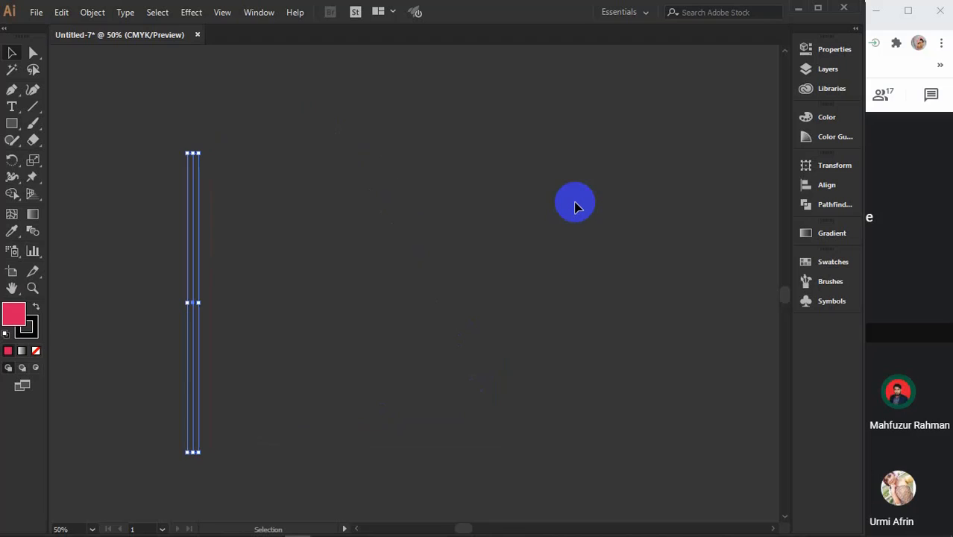
key("Delete")
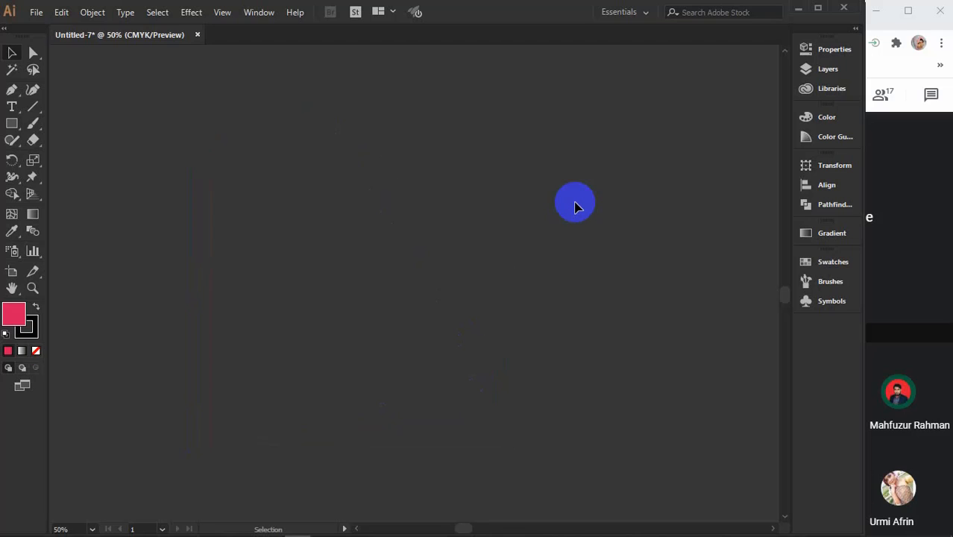
- Draw a crimson square about 6.42 in on each side and show the Control bar
left_click(11, 123)
left_click_drag(249, 192, 409, 309)
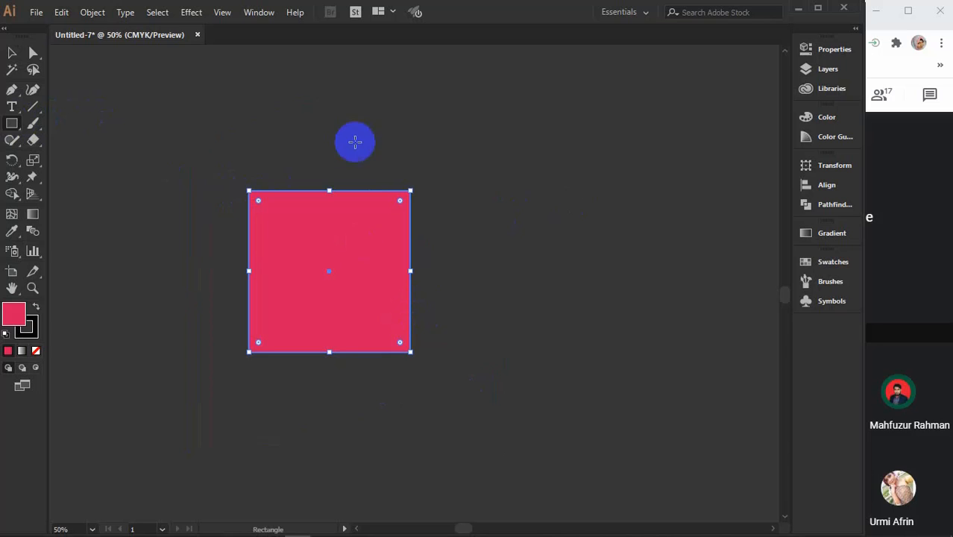
left_click(259, 12)
left_click(323, 63)
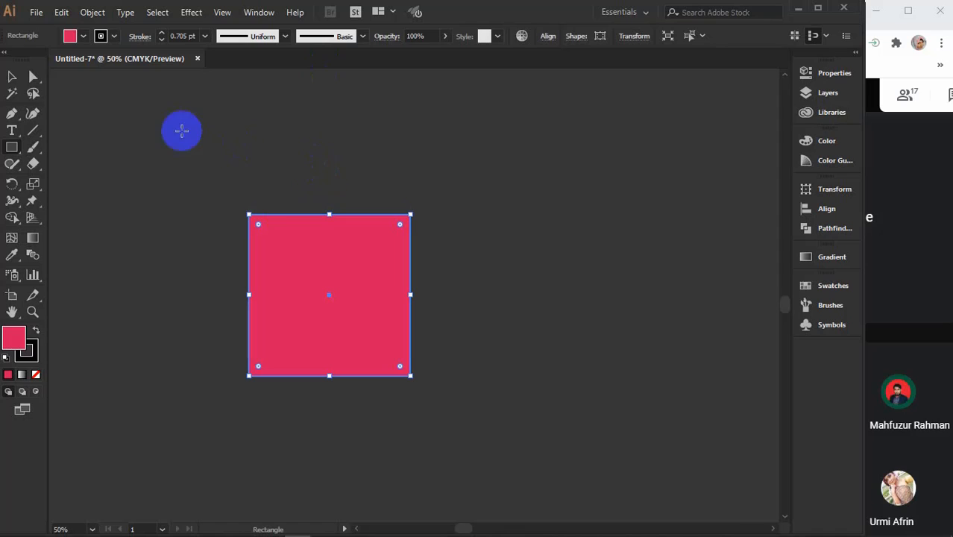
- Examine the anchor-point options of the square's top-left corner with the Direct Selection tool, and deselect the square
left_click(33, 79)
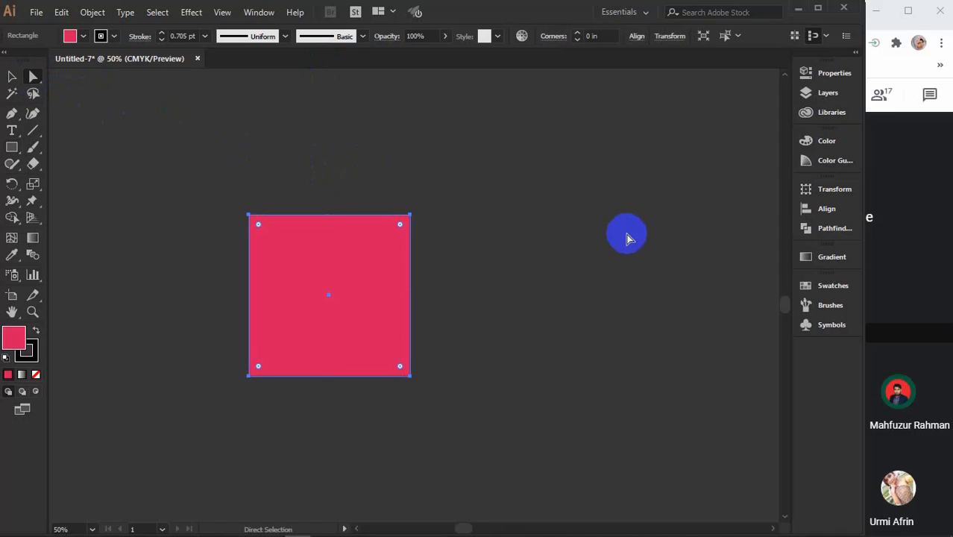
left_click(410, 217)
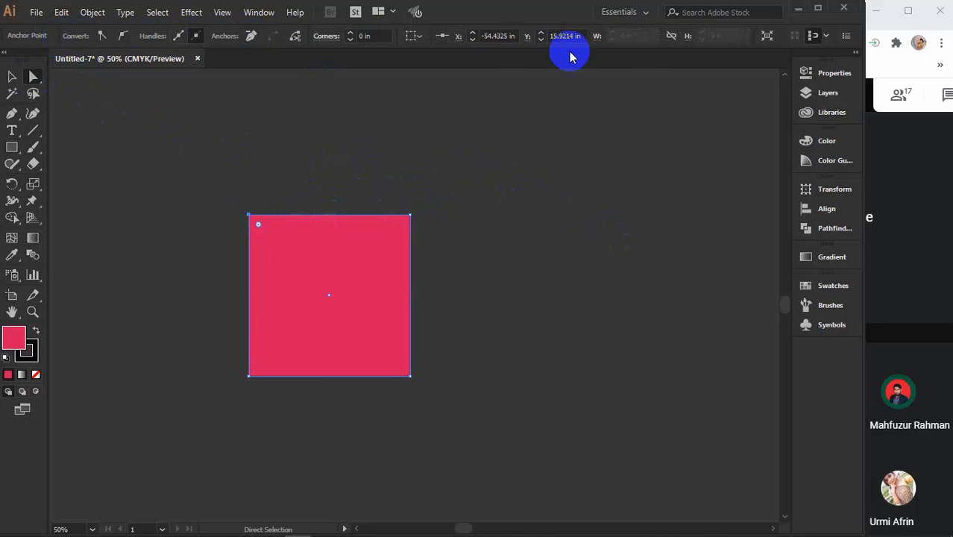
left_click(12, 76)
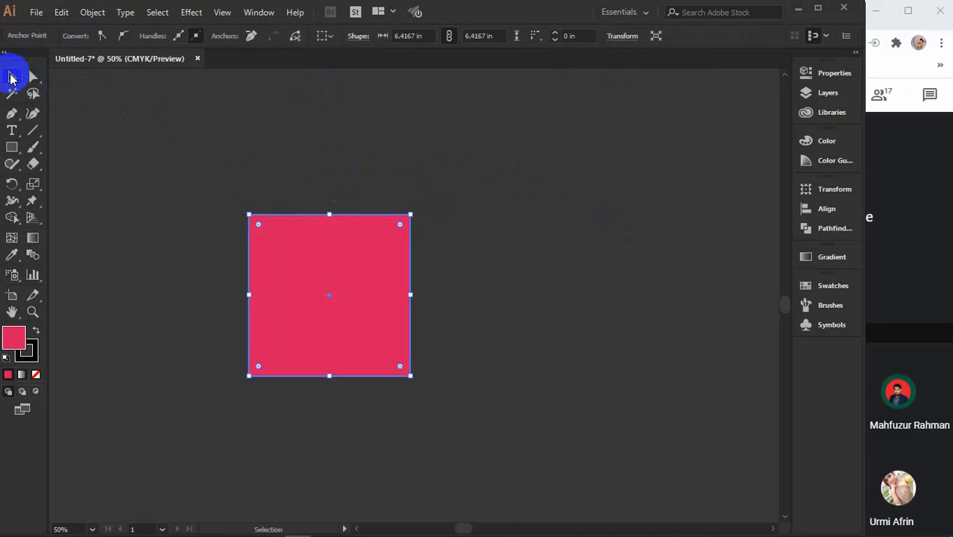
left_click(191, 128)
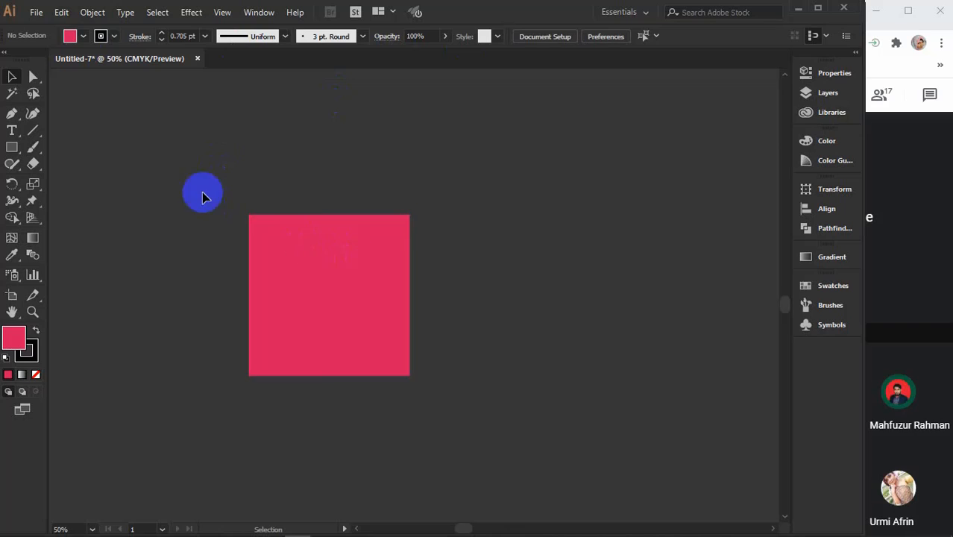
- Convert the crimson square's top-left corner anchor to a smooth point
left_click(33, 76)
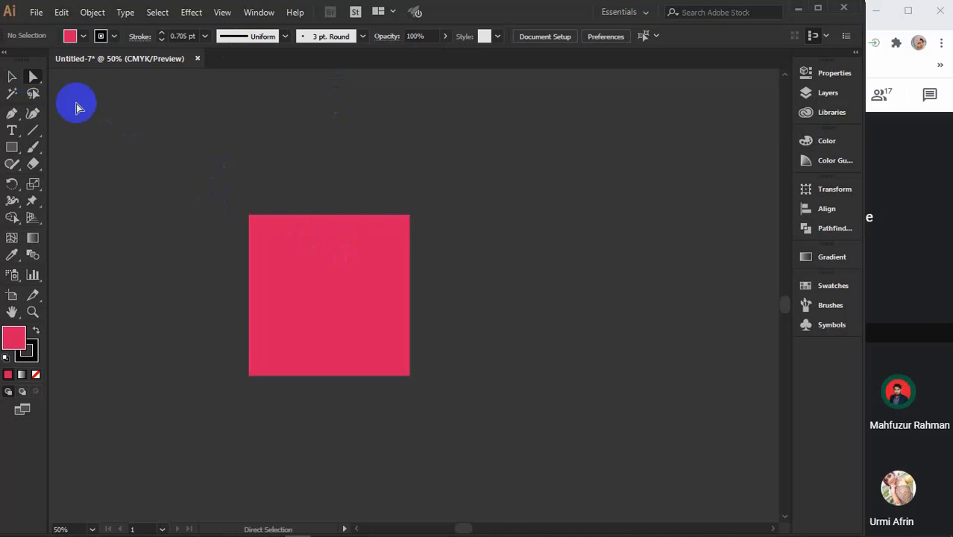
left_click(248, 215)
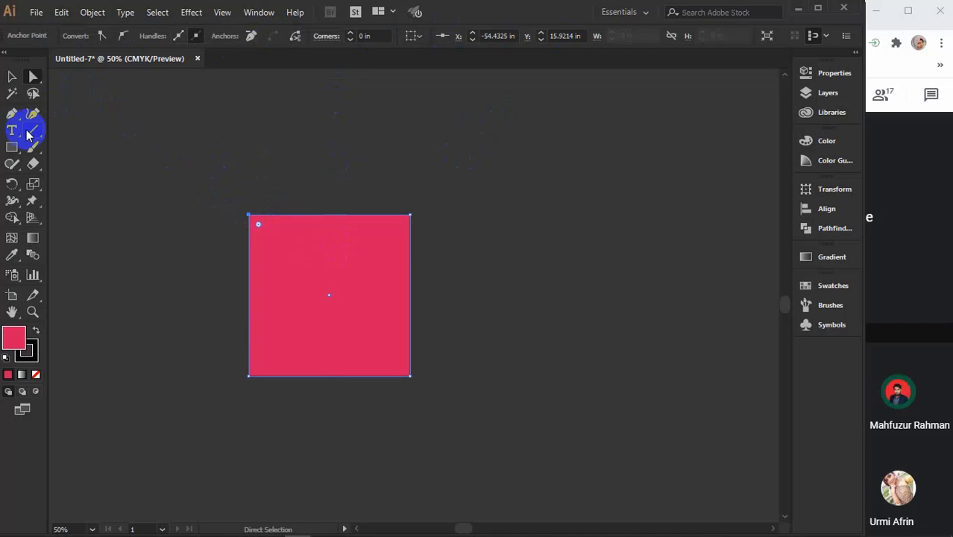
left_click(124, 41)
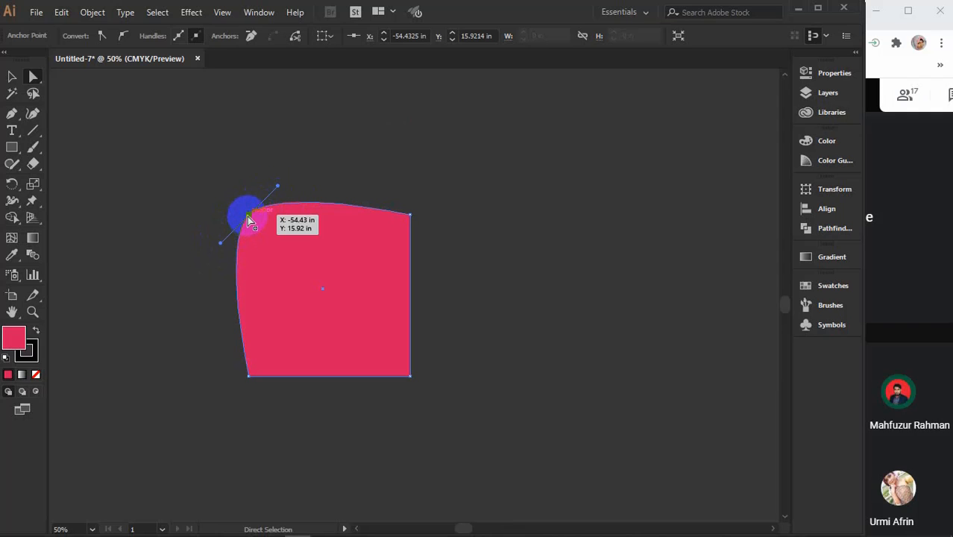
- Move the square's top-left anchor inward to about X -53.34 in, Y 16.74 in, and pull its two handles outward independently to form heart-like lobes
left_click_drag(247, 216, 276, 235)
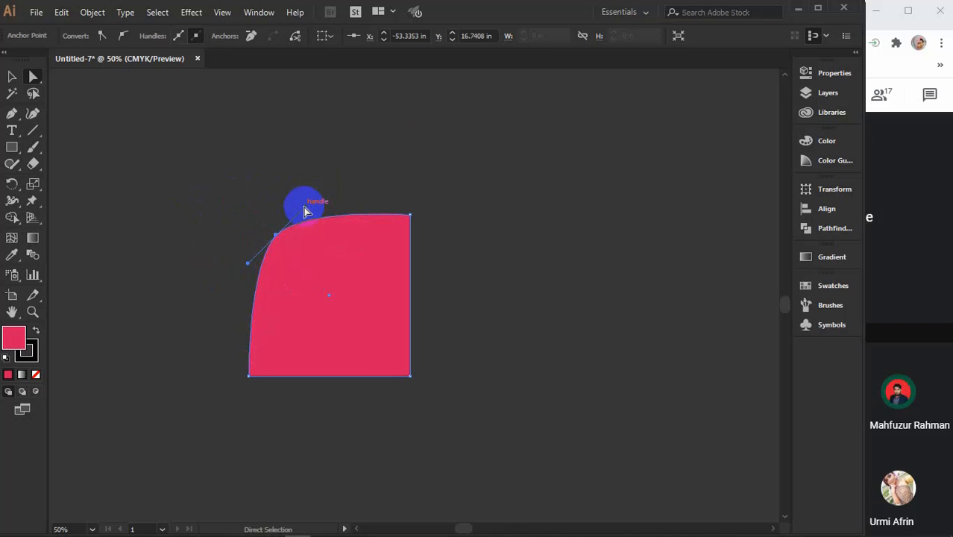
left_click_drag(308, 207, 387, 289)
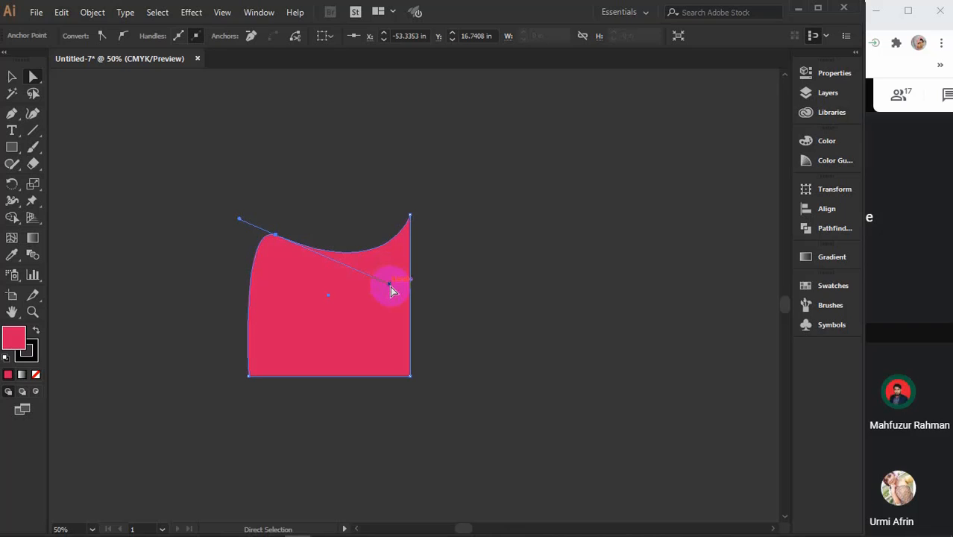
left_click_drag(390, 284, 335, 147)
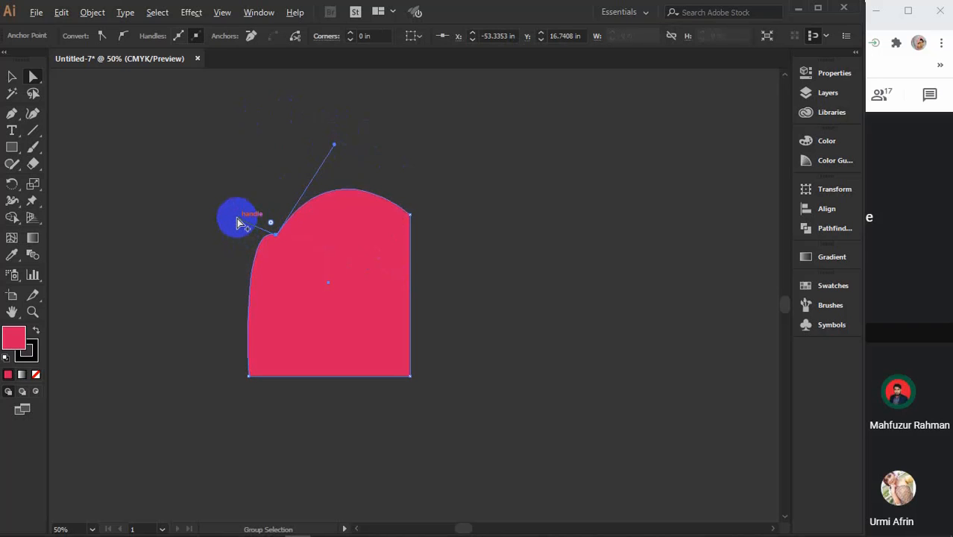
left_click_drag(243, 225, 141, 266)
left_click_drag(333, 149, 333, 134)
- Convert the heart shape's top-right and bottom-left corner anchors to smooth points
left_click_drag(409, 216, 414, 220)
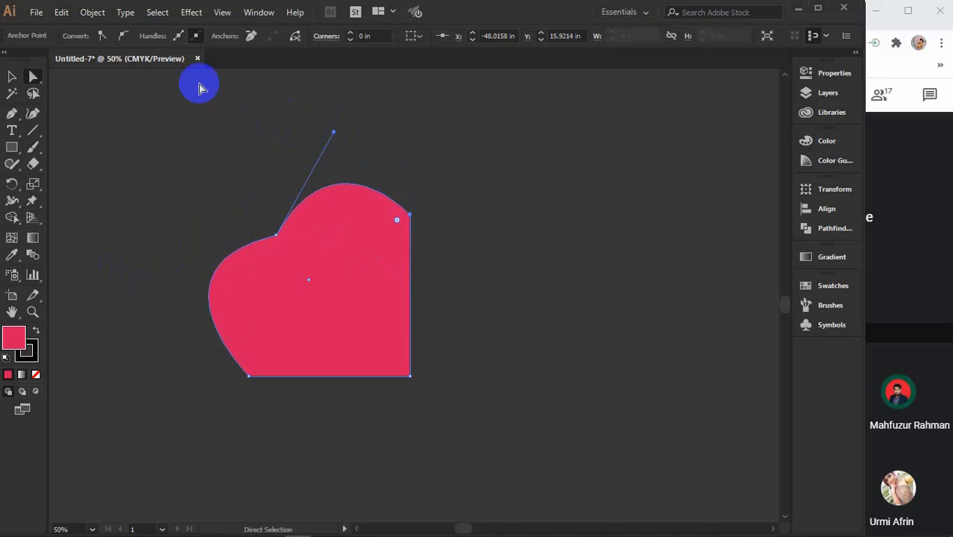
left_click(119, 39)
left_click(250, 374)
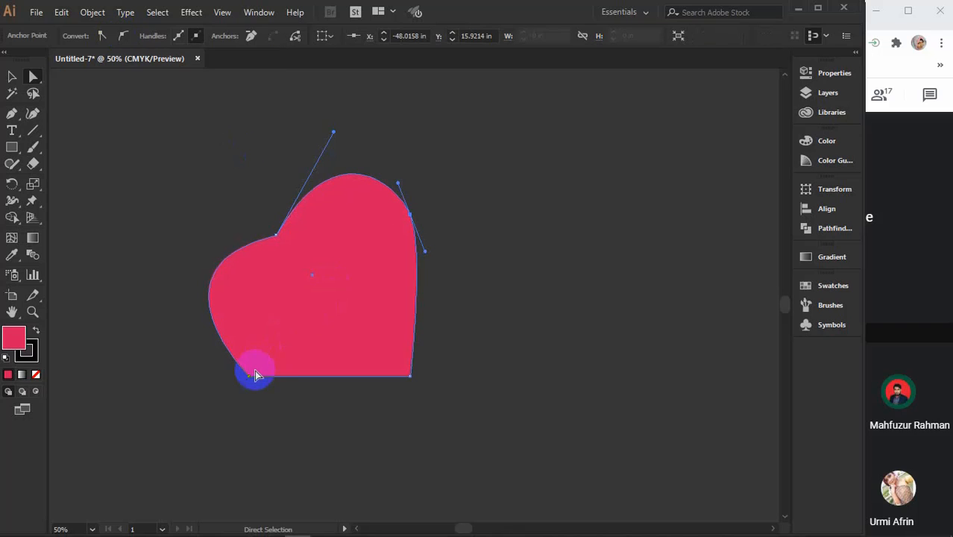
left_click(123, 35)
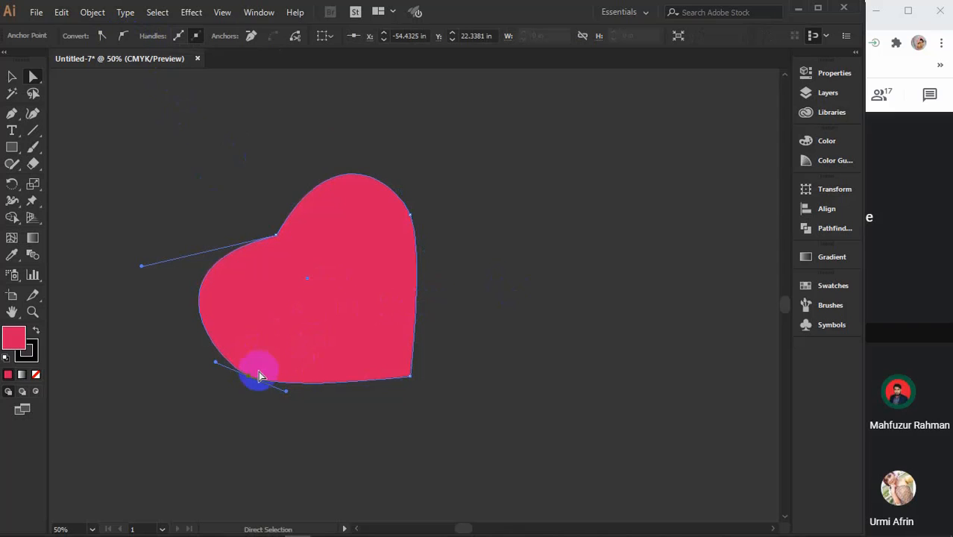
- Nudge the heart's lower-left anchor inward and move its notch anchor to about X -52.81 in, Y 17.16 in
left_click_drag(258, 375, 204, 356)
left_click_drag(276, 237, 293, 250)
left_click_drag(348, 146, 346, 142)
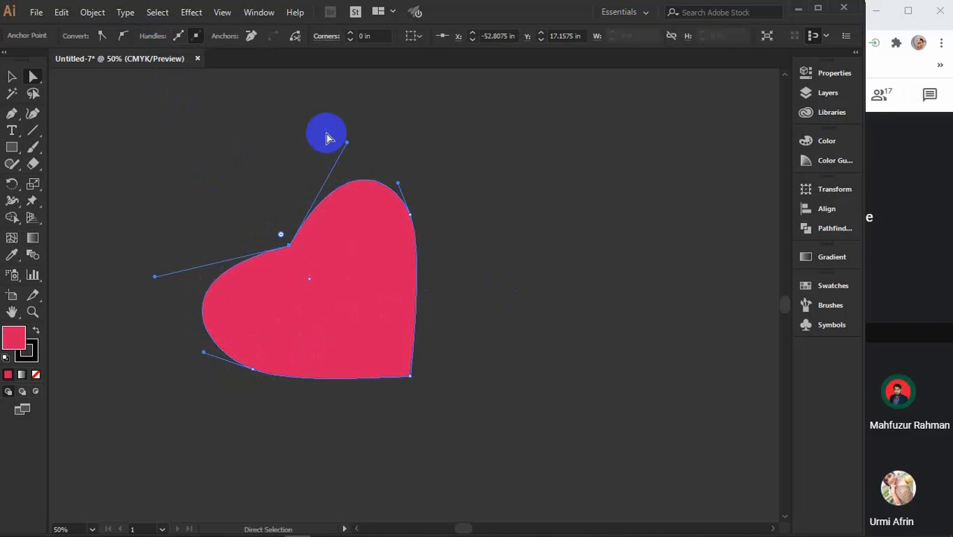
- Try both handle display modes while extending the notch anchor's handles to fill out the lobes, and move the notch to about X -52.72 in, Y 17.44 in
left_click(179, 37)
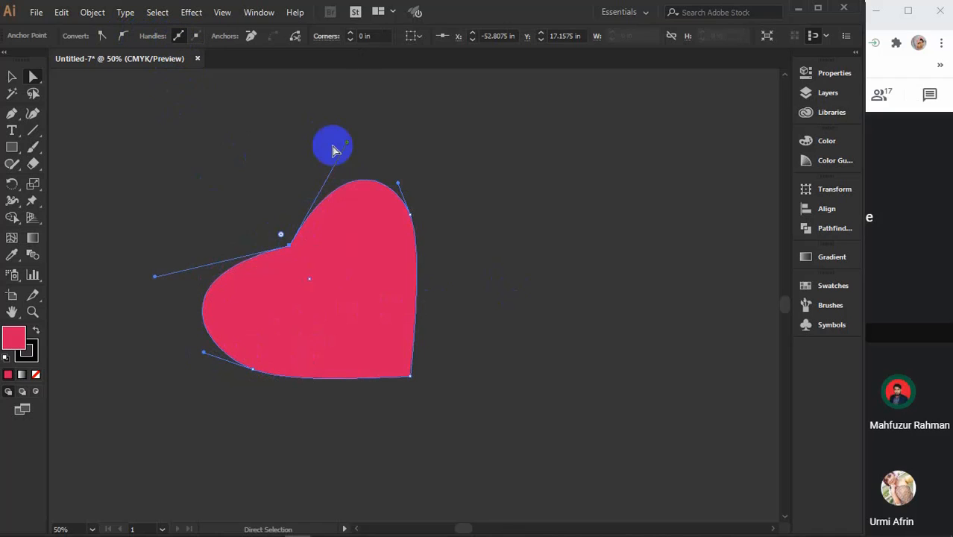
left_click_drag(349, 147, 304, 102)
left_click(310, 242)
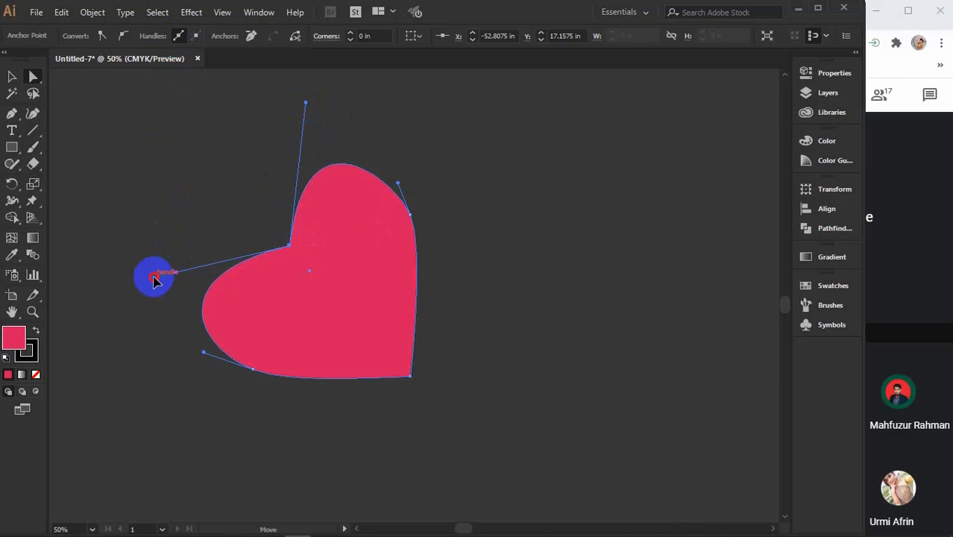
left_click_drag(154, 278, 123, 255)
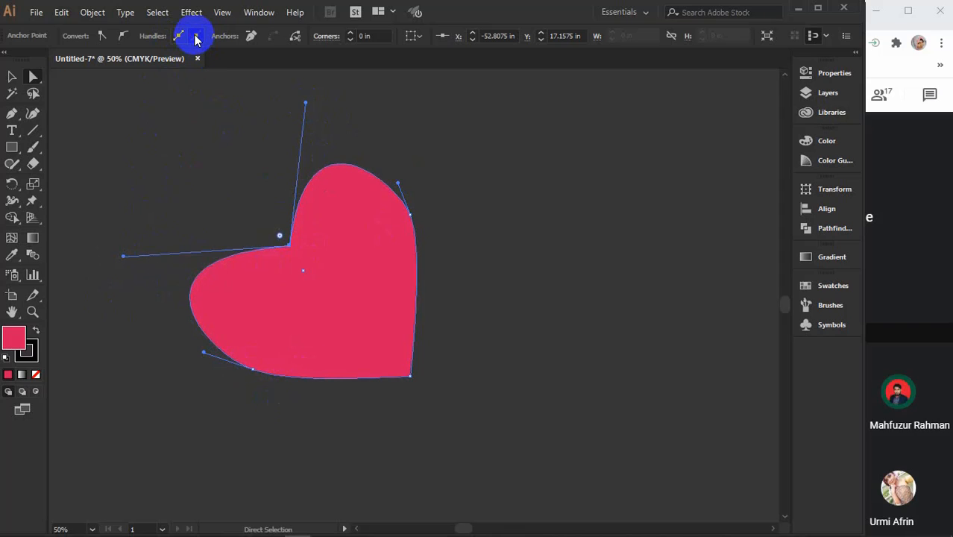
mouse_move(123, 255)
left_mouse_down()
mouse_move(159, 288)
mouse_move(105, 251)
mouse_move(126, 257)
left_mouse_up()
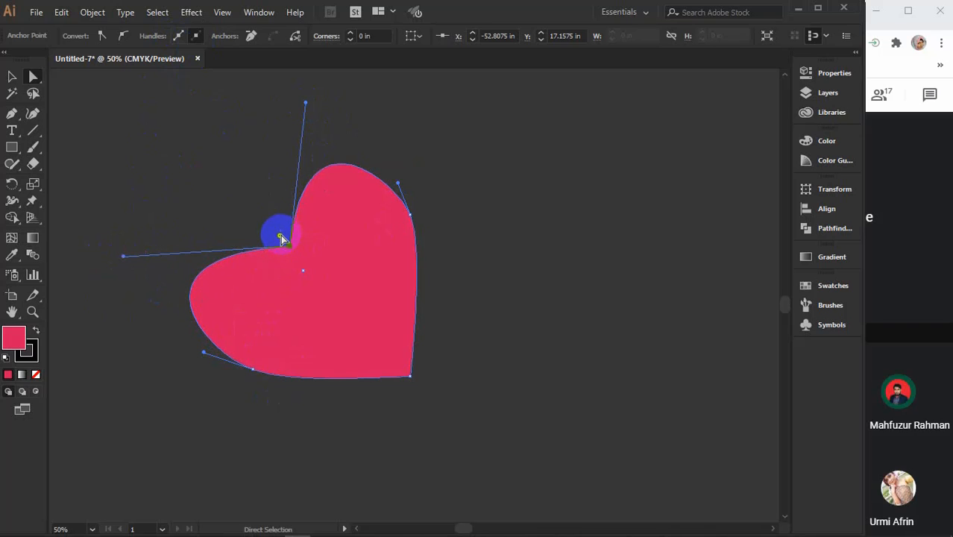
left_click_drag(287, 245, 291, 253)
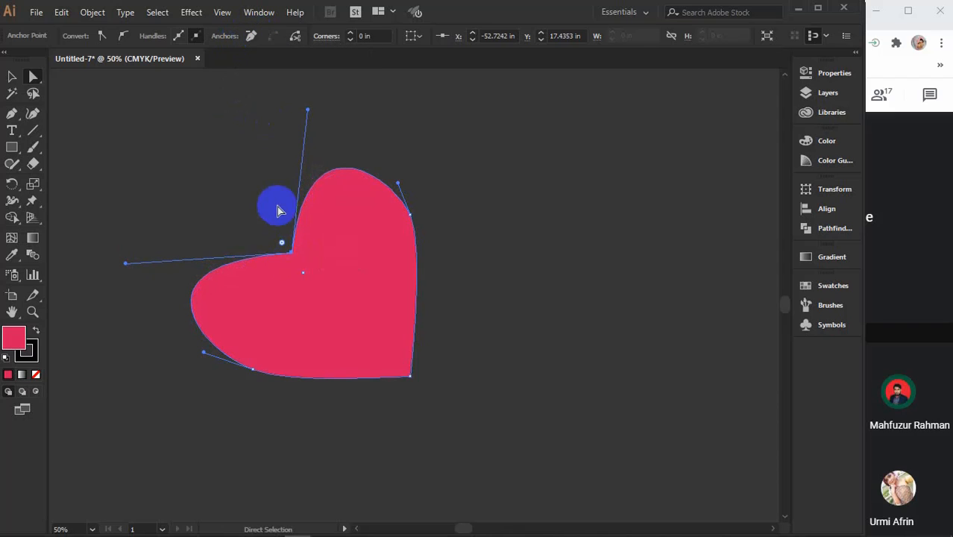
- Try removing the heart's notch anchor point, and undo the removal
left_click(250, 37)
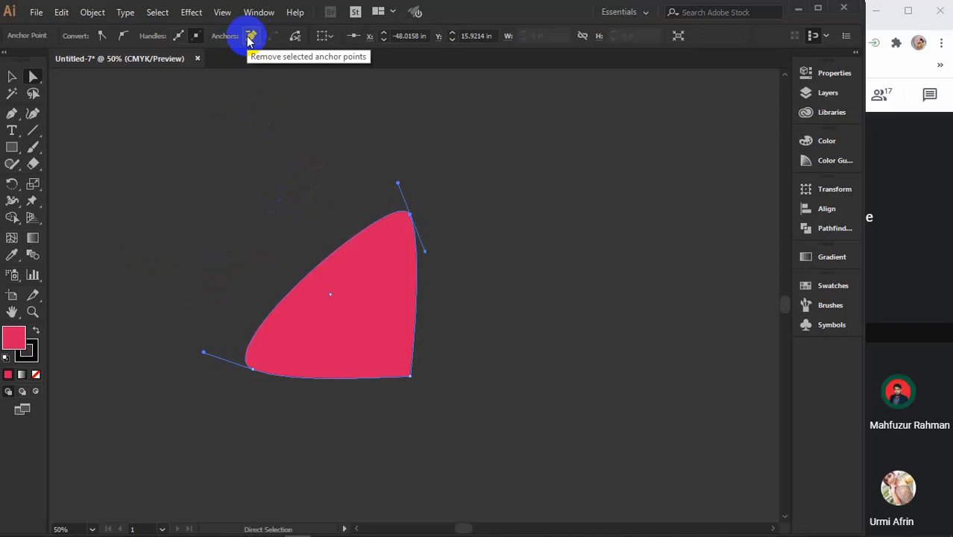
key("ctrl+z")
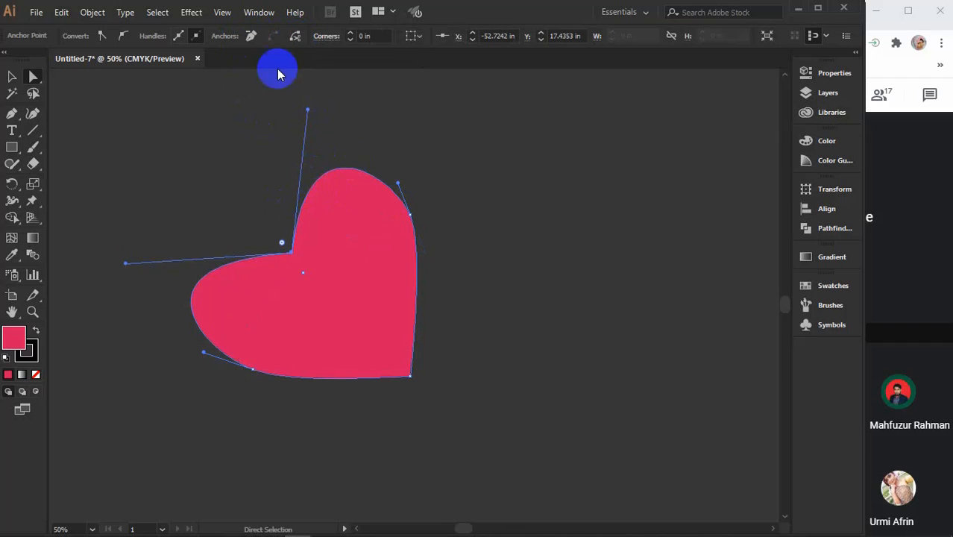
- Cut the heart's path at the notch anchor and at the anchor below the left lobe, and deselect it
left_click(295, 40)
left_click(292, 250)
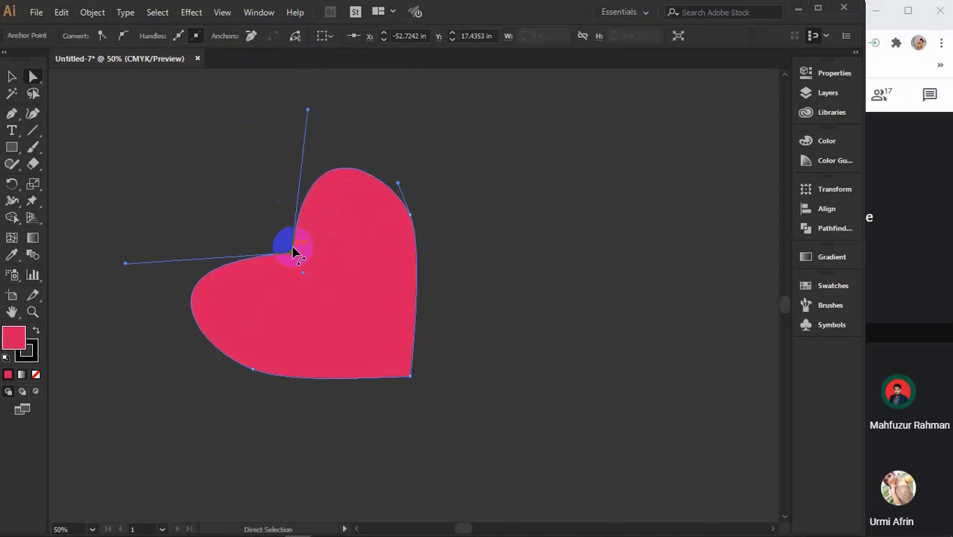
left_click(263, 371)
left_click(255, 369)
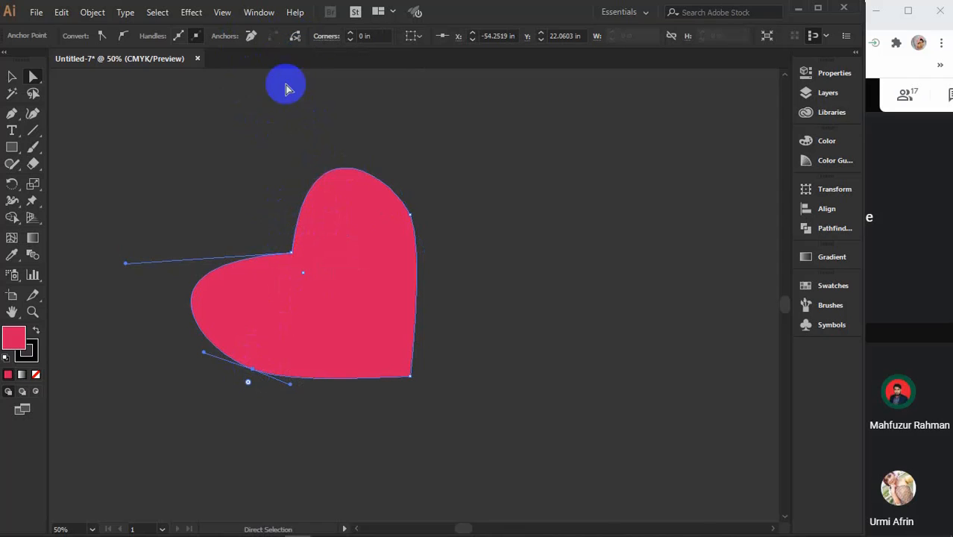
left_click(293, 37)
left_click(253, 369)
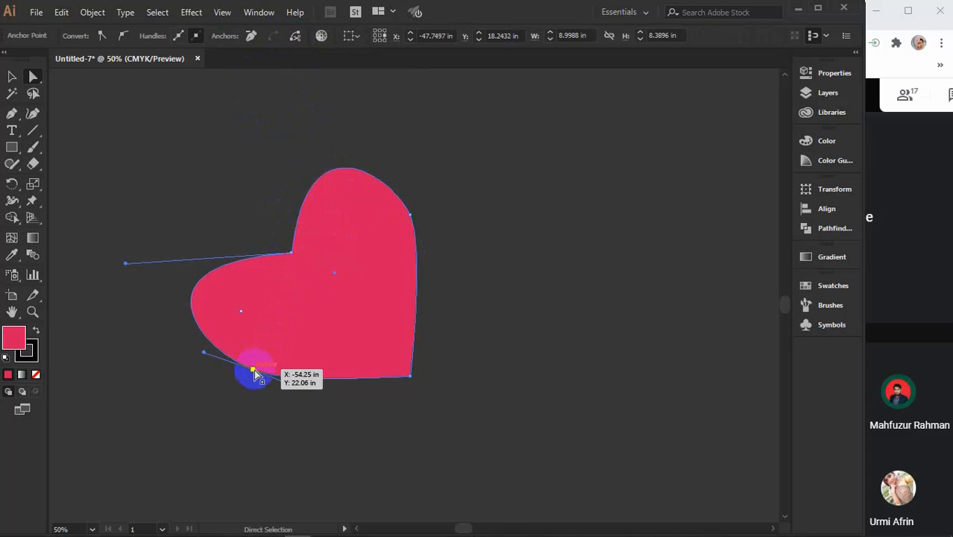
left_click(260, 277)
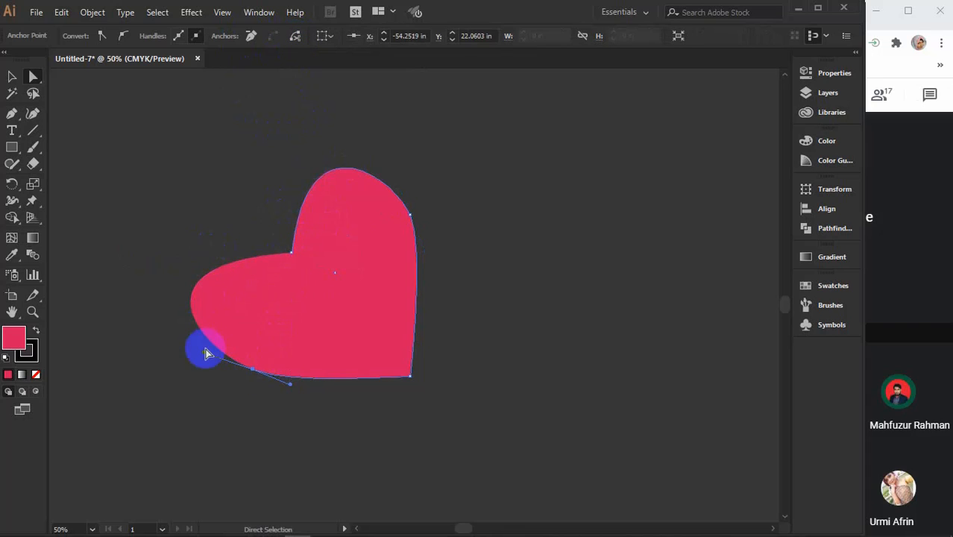
left_click(12, 77)
left_click(202, 251)
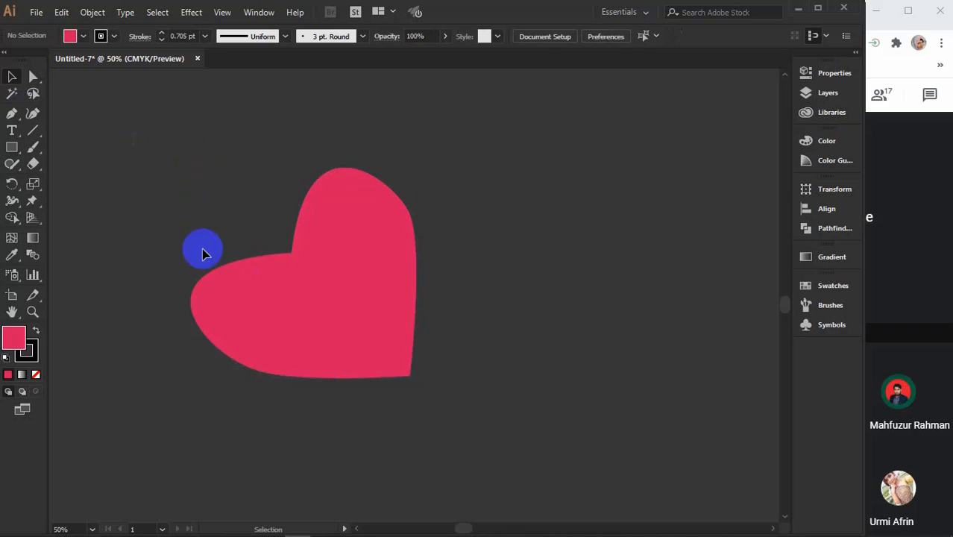
- Try moving the separated pieces of the heart apart, and undo the moves
left_click_drag(263, 337, 167, 272)
left_click_drag(301, 265, 347, 283)
key("ctrl+z")
key("a")
key("ctrl+z")
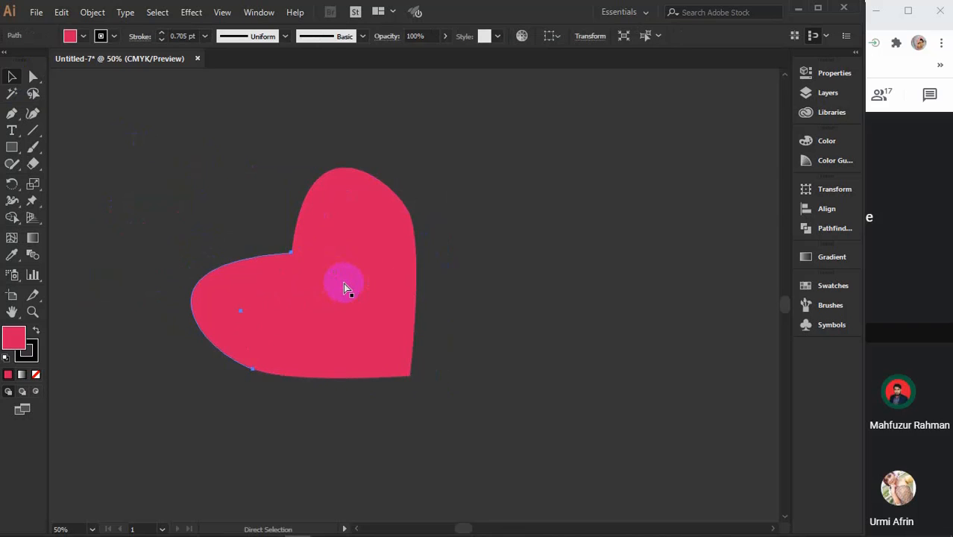
- Delete the heart, including the remaining right lobe, to clear the canvas
left_click(343, 283)
key("v")
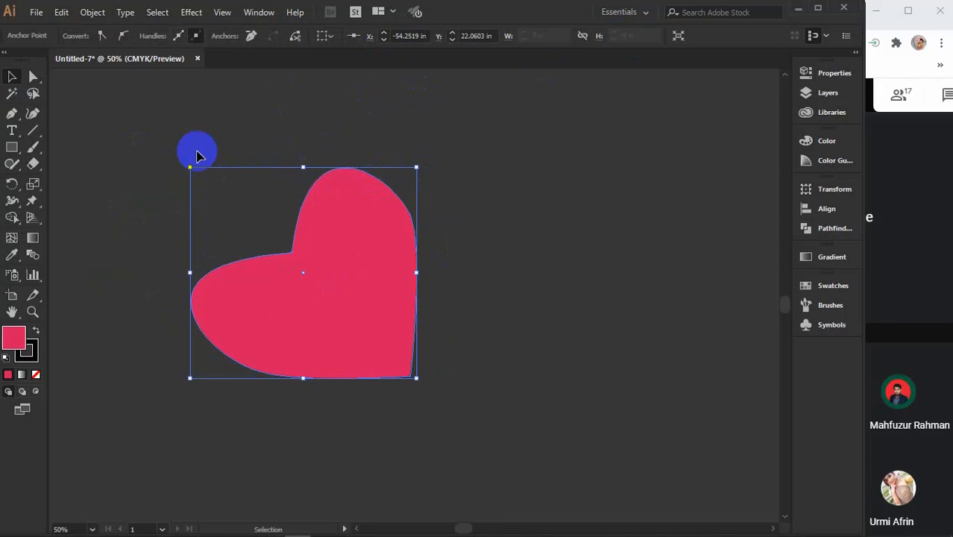
key("ctrl+z")
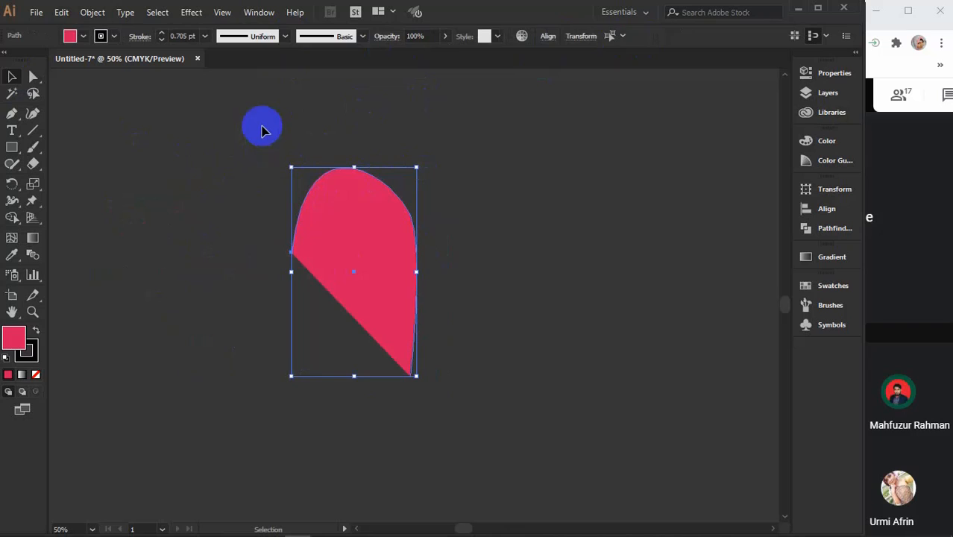
key("ctrl+z")
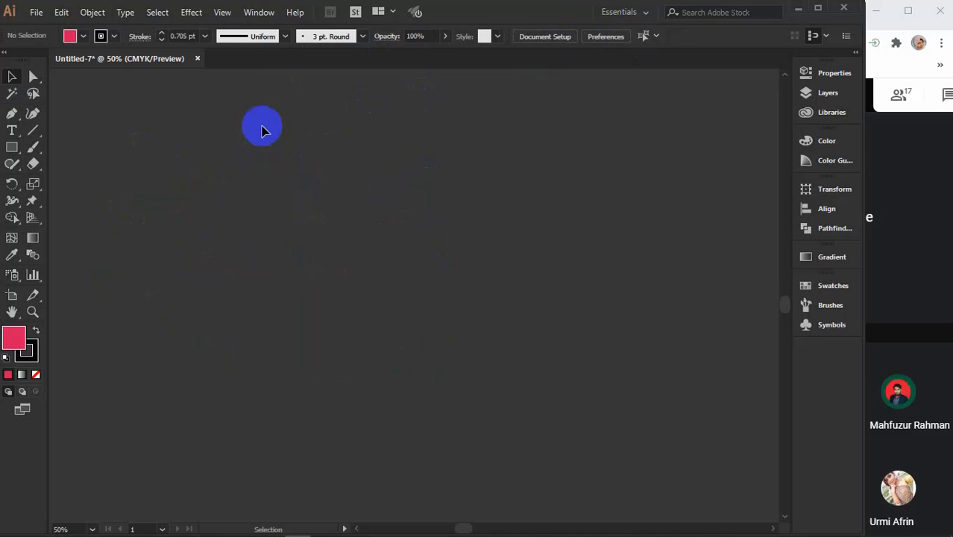
- Draw a pink circle about 6.67 in across with the Ellipse tool near the middle of the empty area
left_click(33, 77)
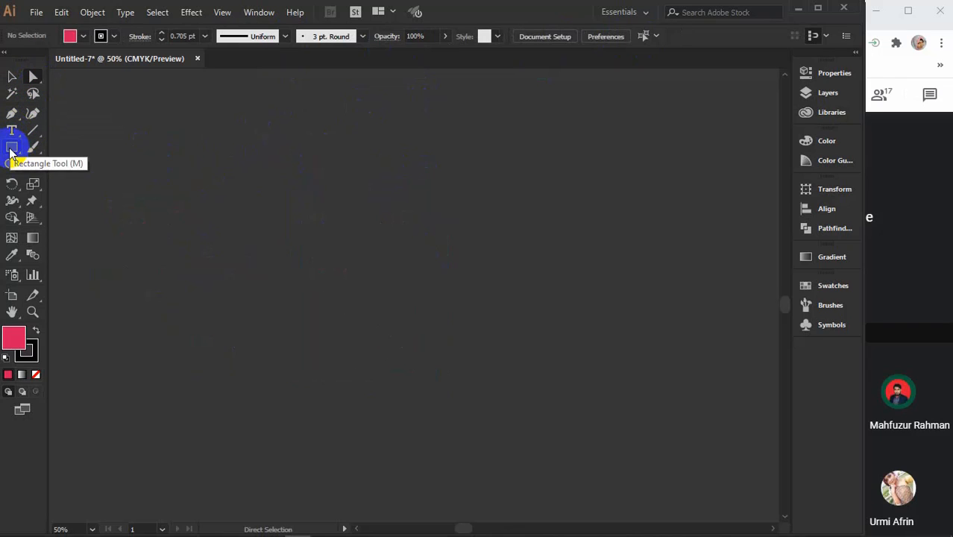
left_click_drag(11, 147, 88, 182)
left_click_drag(307, 192, 468, 360)
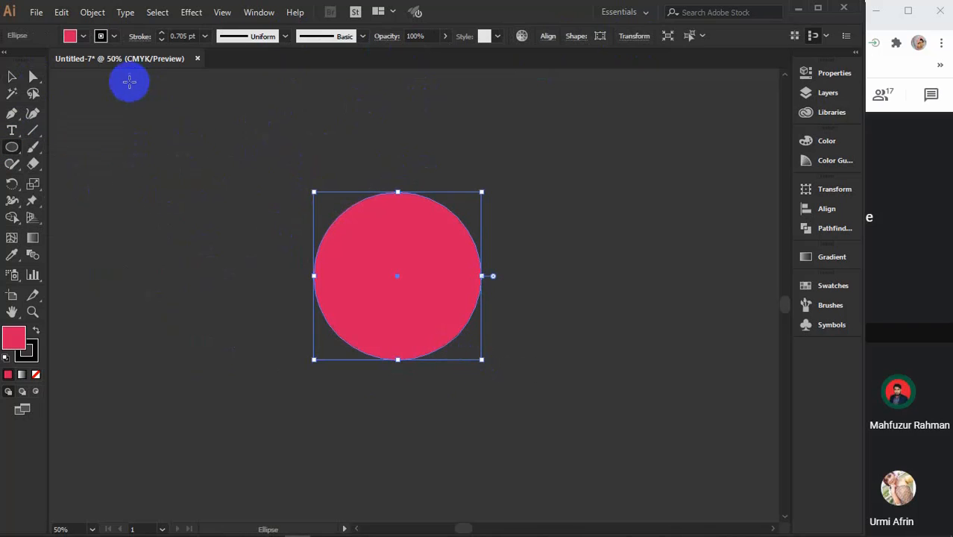
- Convert the circle's top anchor to a corner and move it straight up about 1.9 in for a teardrop shape
left_click(33, 76)
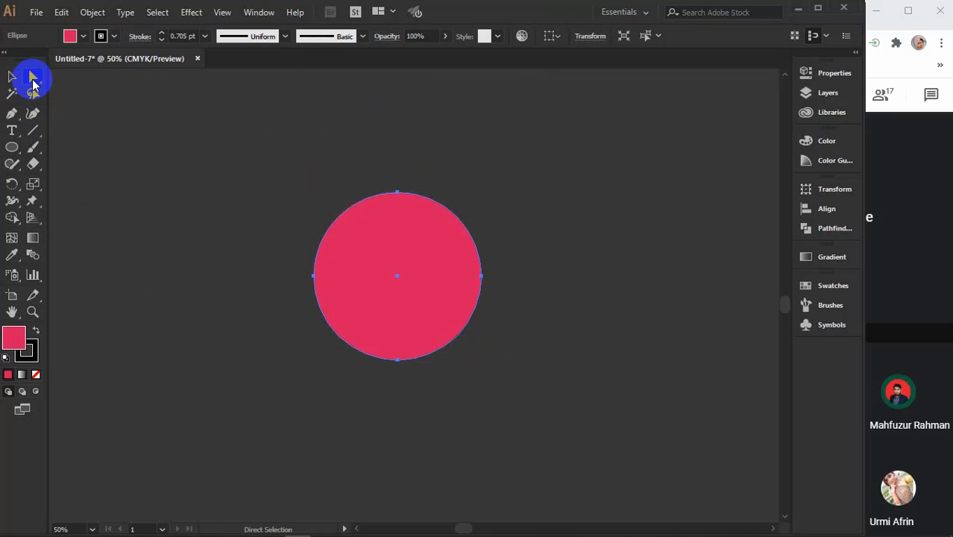
left_click(398, 192)
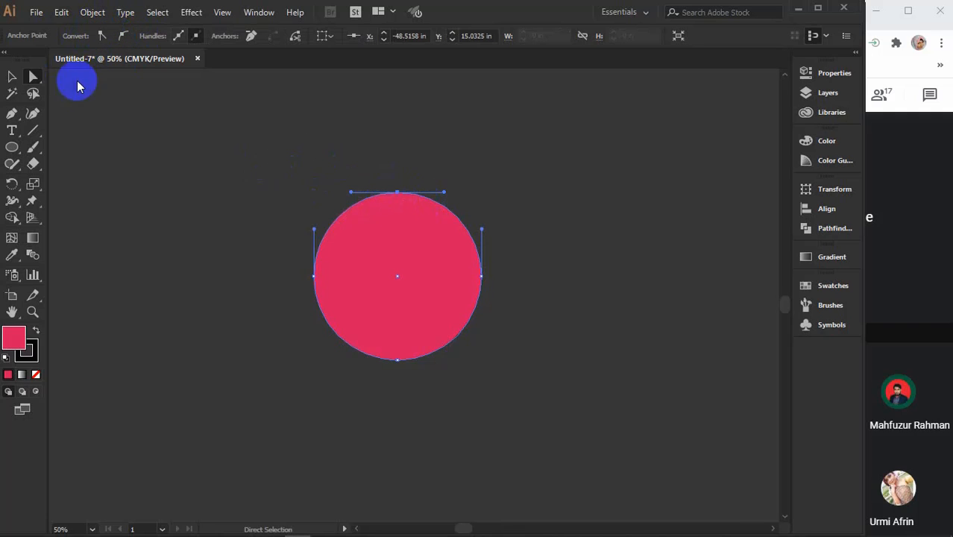
left_click(102, 36)
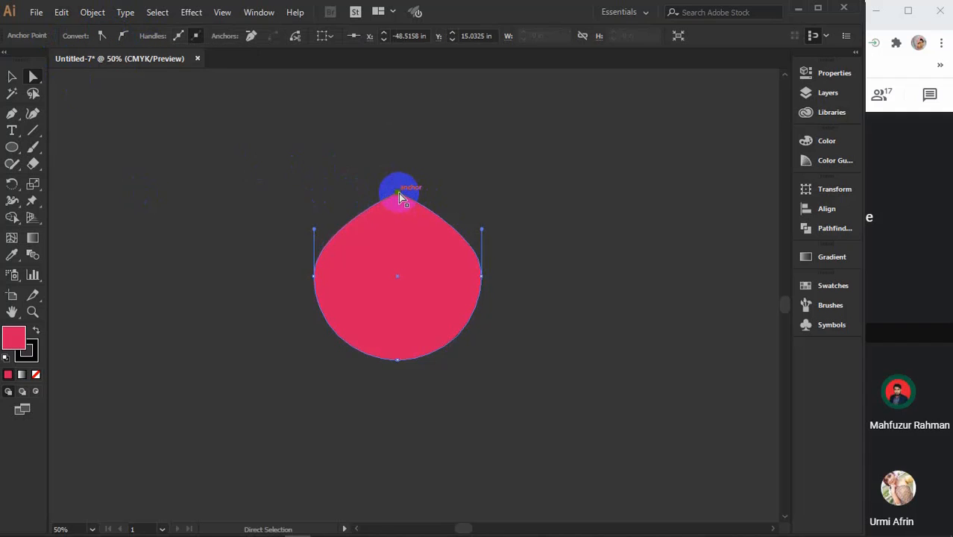
left_click_drag(398, 193, 397, 146)
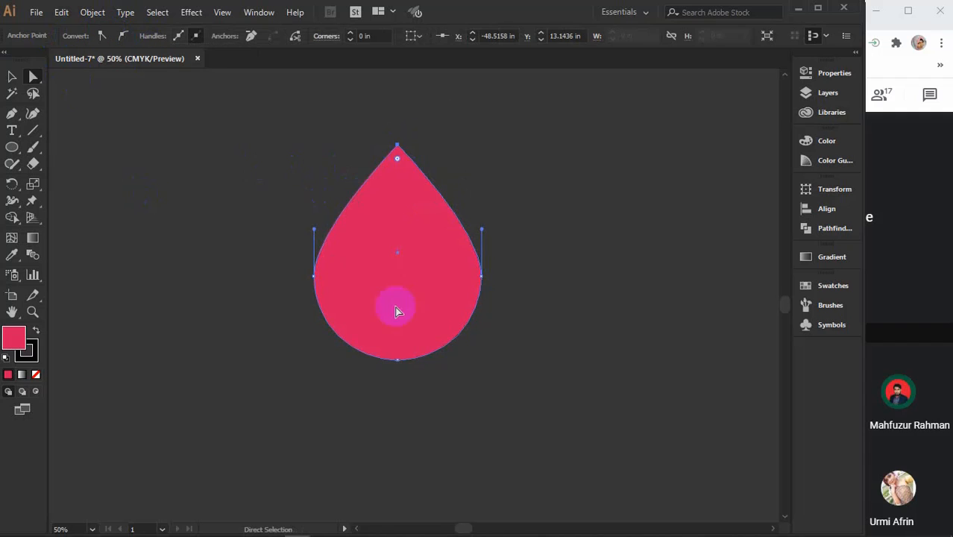
- Convert the teardrop's bottom anchor to a corner and back to a smooth point
left_click(397, 360)
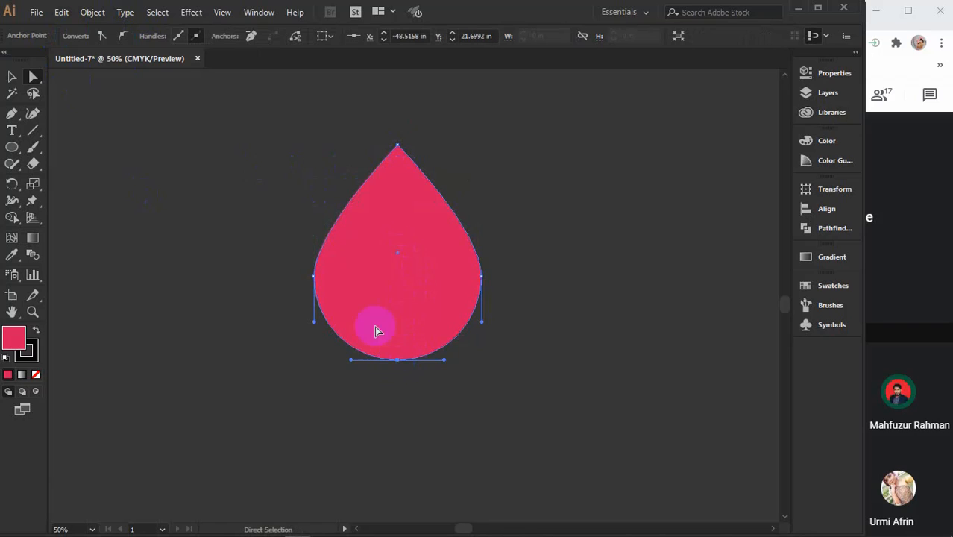
left_click(102, 38)
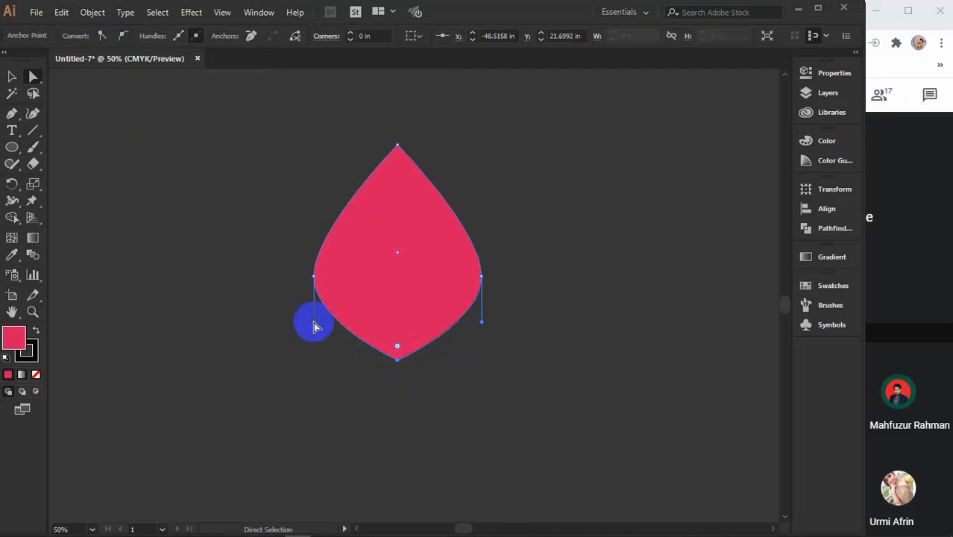
left_click(124, 37)
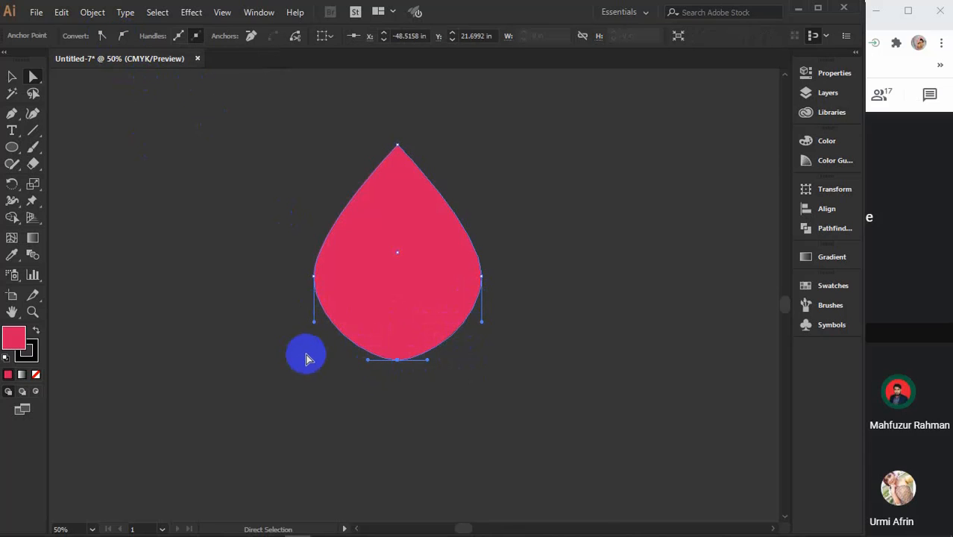
left_click(333, 293)
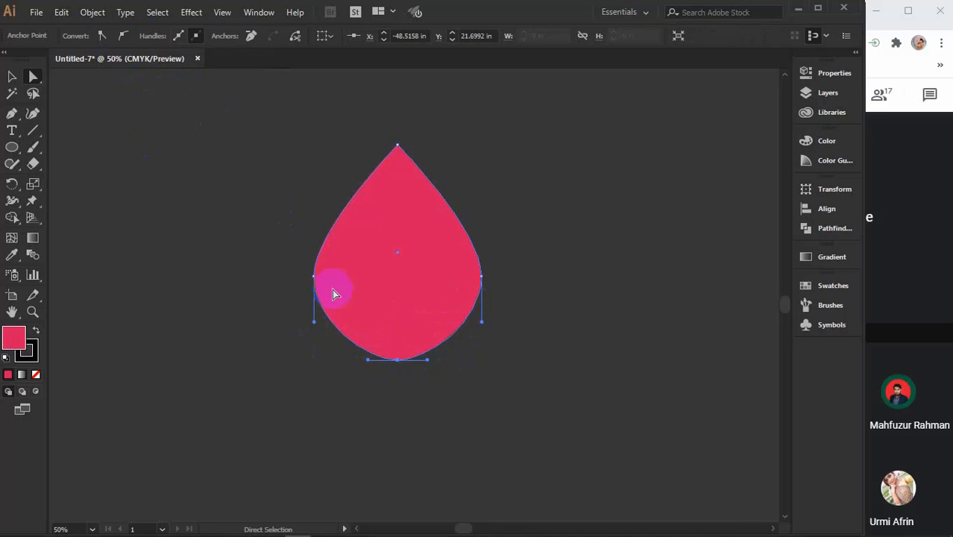
- Convert the left, bottom and right anchors of the teardrop to corners, making a straight-sided kite
left_click(314, 277)
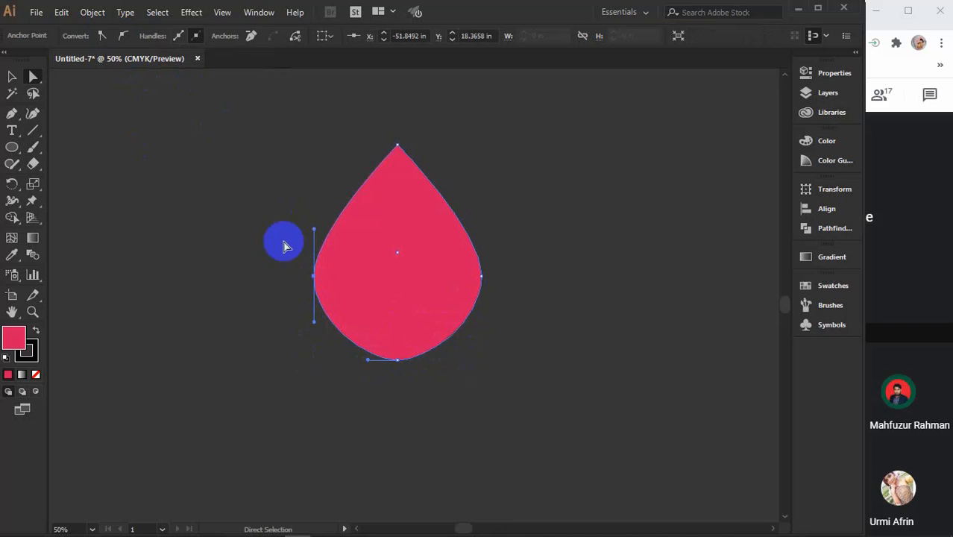
left_click(99, 36)
left_click(365, 329)
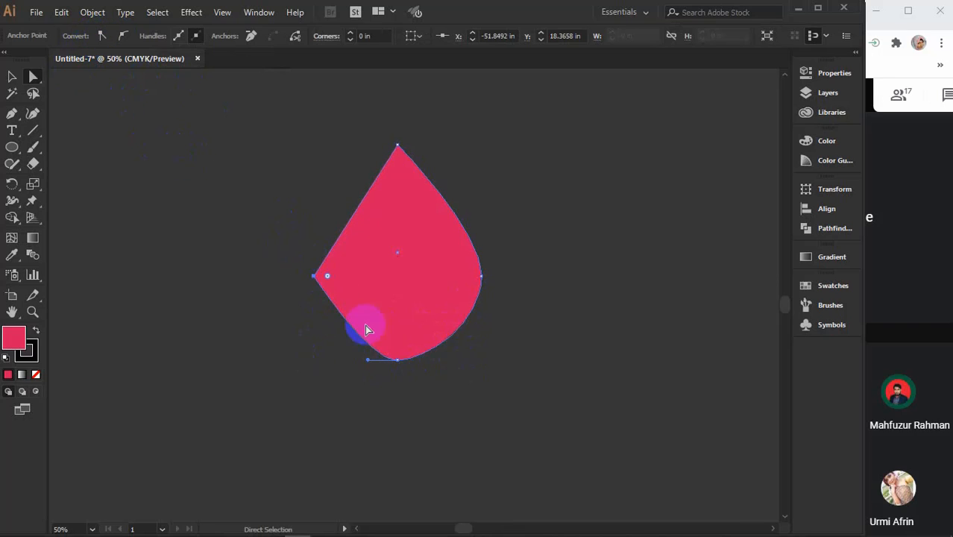
left_click(395, 360)
left_click(395, 358)
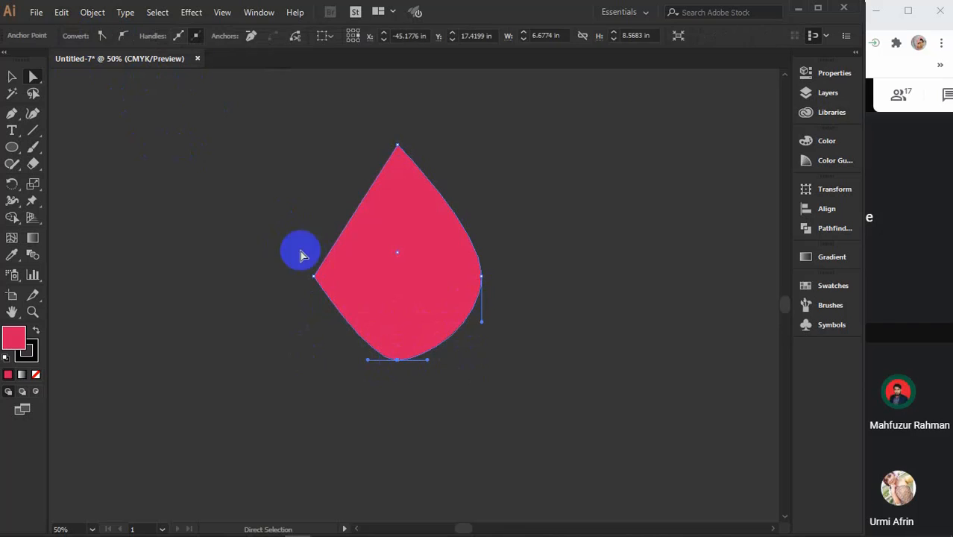
left_click(102, 36)
left_click(478, 270)
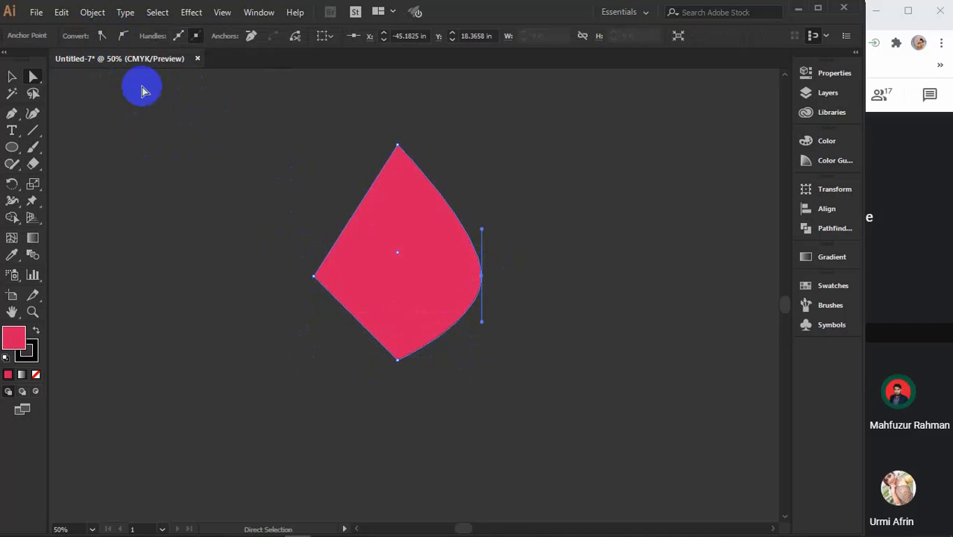
left_click(102, 37)
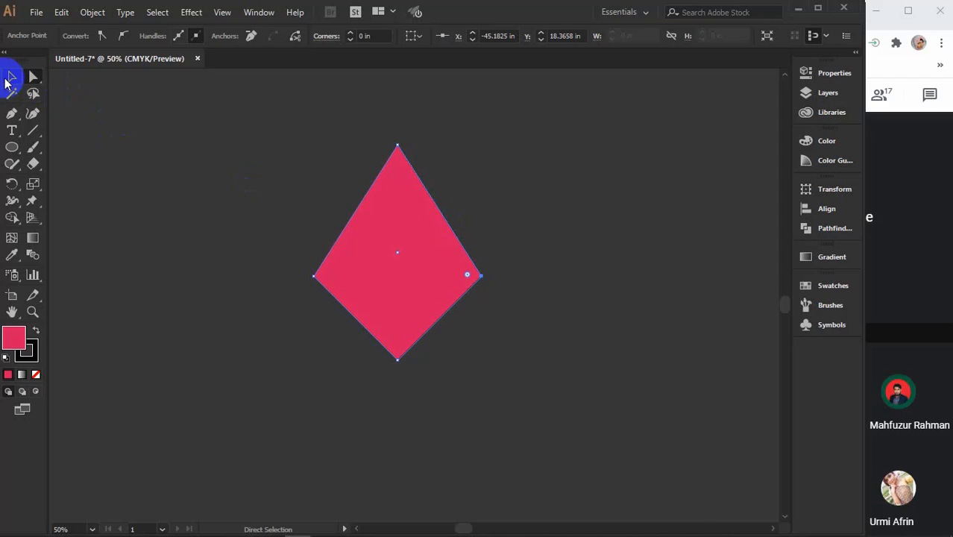
- Select the whole kite shape and delete it
left_click(11, 77)
left_click(260, 198)
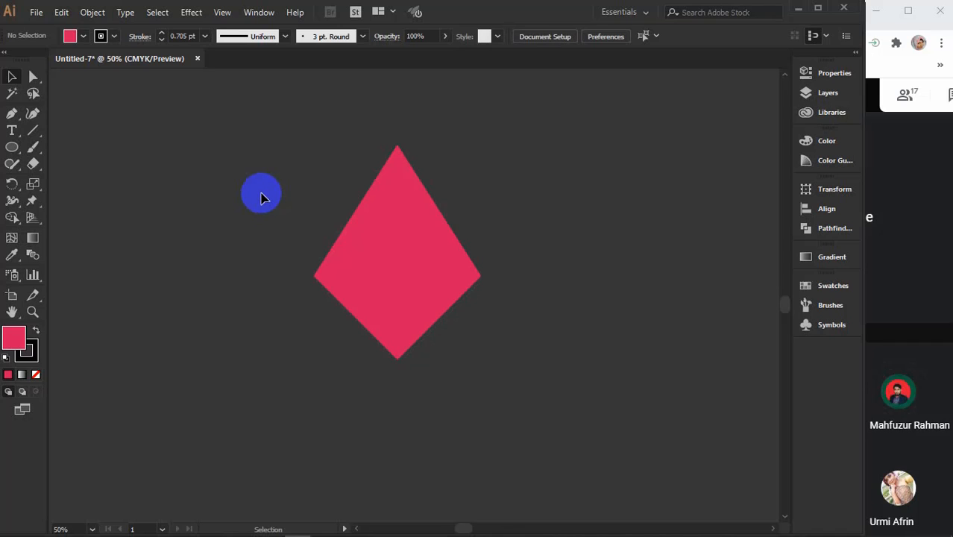
left_click_drag(301, 132, 543, 412)
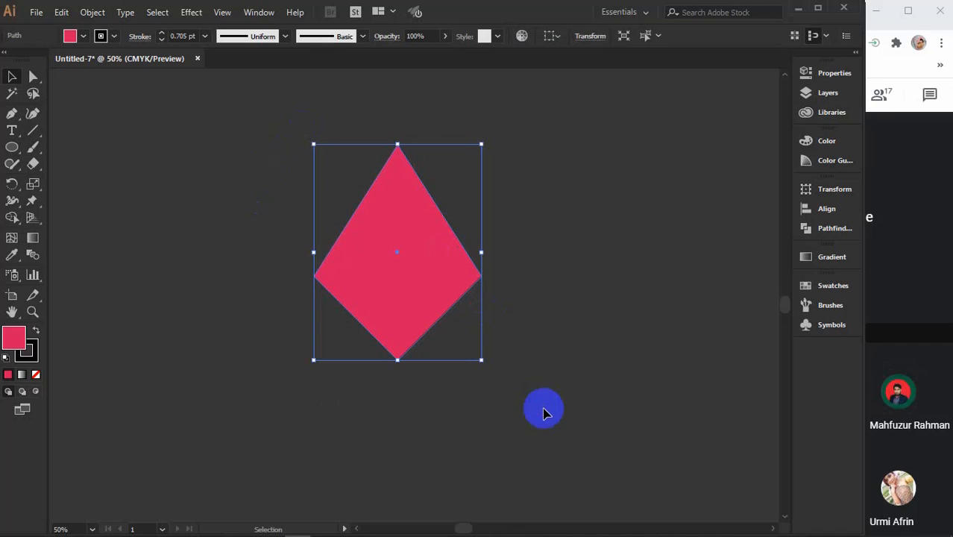
key("Delete")
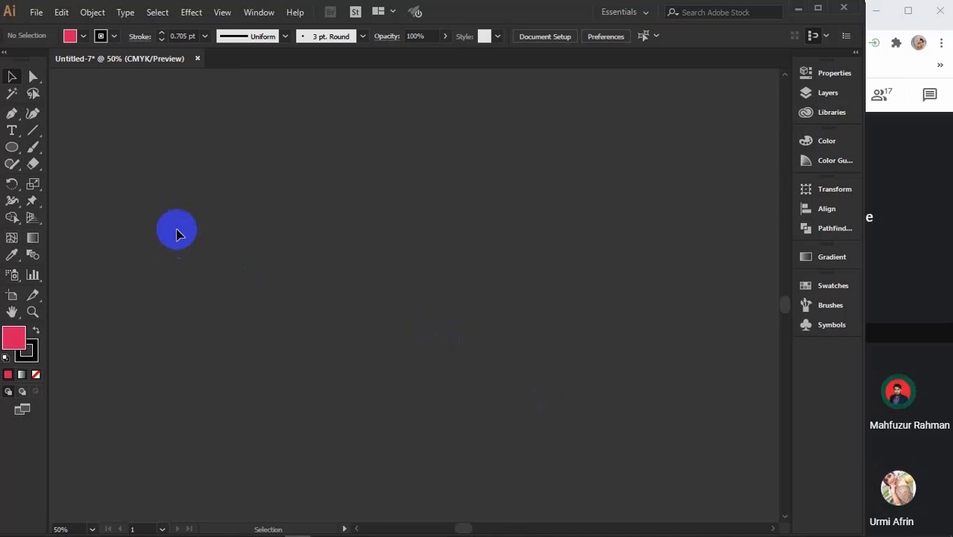
- Find the grid of blue, yellow and pink squares in the document and fit it in view
scroll(396, 298, "down", 5)
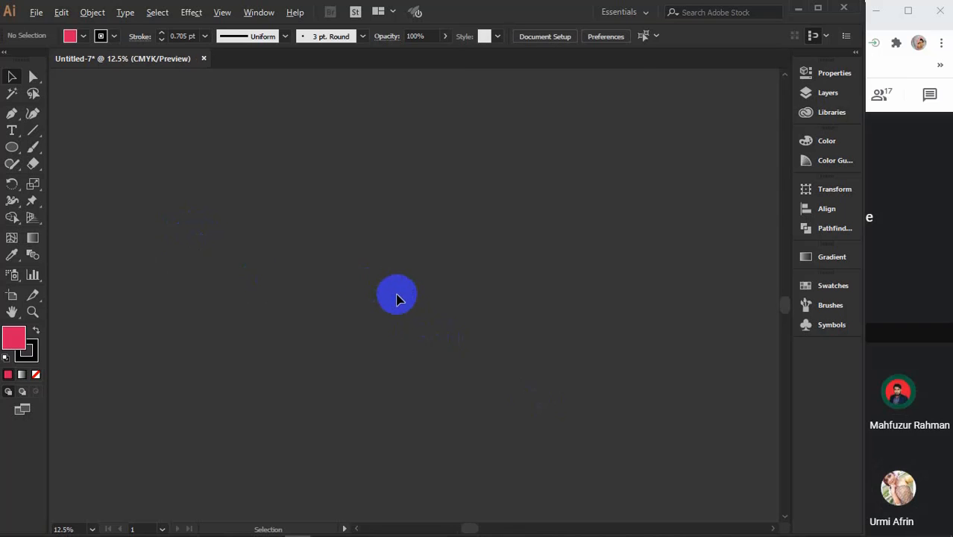
left_click_drag(552, 143, 477, 291)
scroll(474, 286, "up", 1)
scroll(477, 291, "up", 4)
scroll(477, 291, "down", 3)
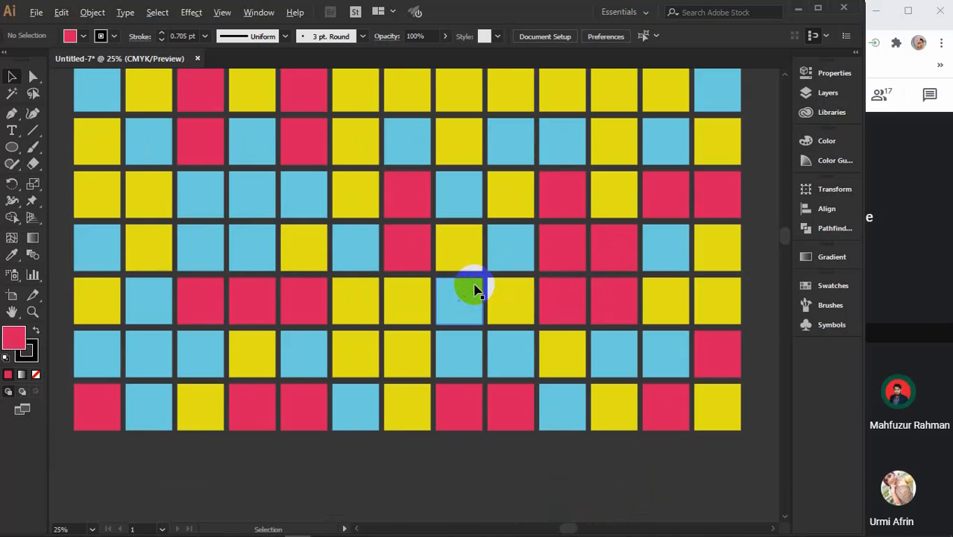
scroll(477, 291, "up", 1)
key("alt")
left_click_drag(471, 268, 486, 314)
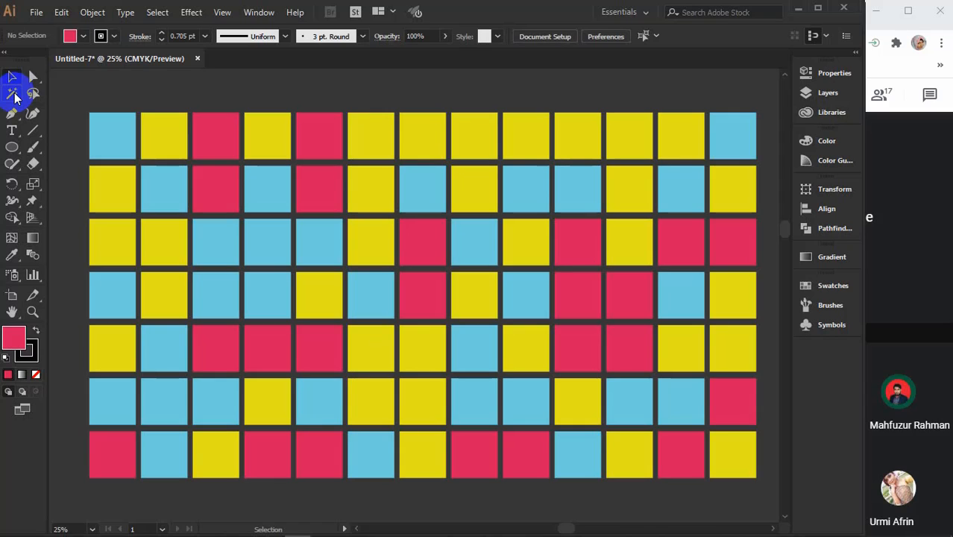
- Select the purple layer of the nested diamond below the grid with the Magic Wand
left_click(13, 94)
scroll(284, 128, "up", 1)
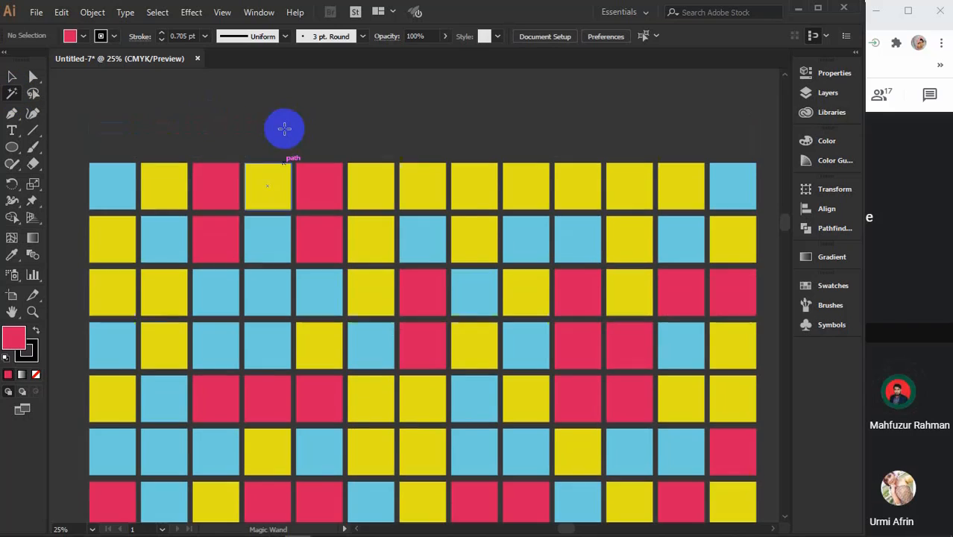
scroll(286, 129, "up", 8)
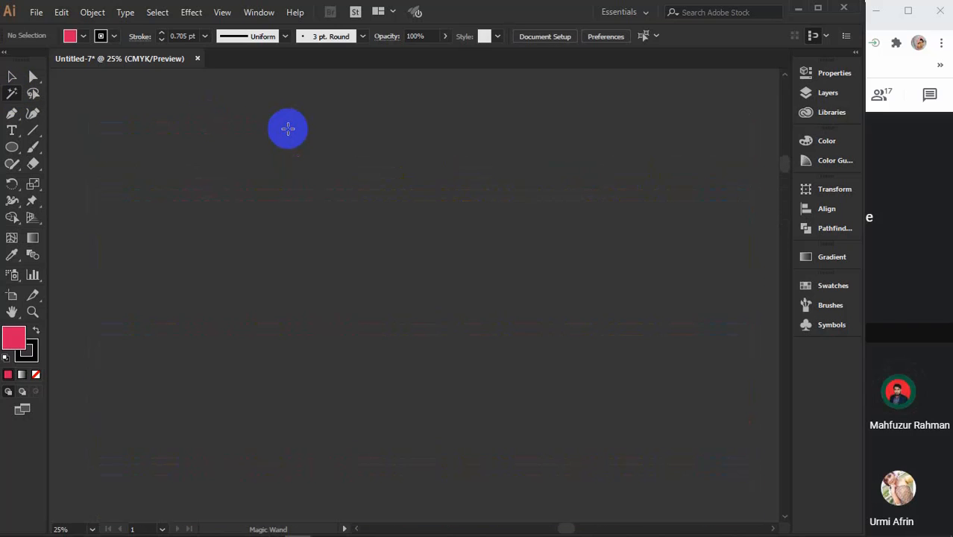
scroll(353, 234, "down", 5)
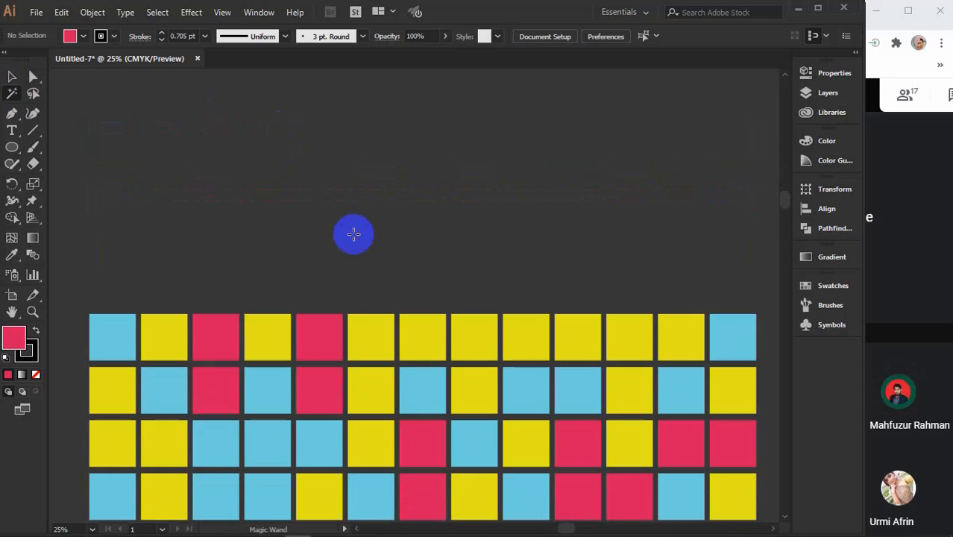
scroll(354, 234, "down", 4)
scroll(355, 234, "down", 3)
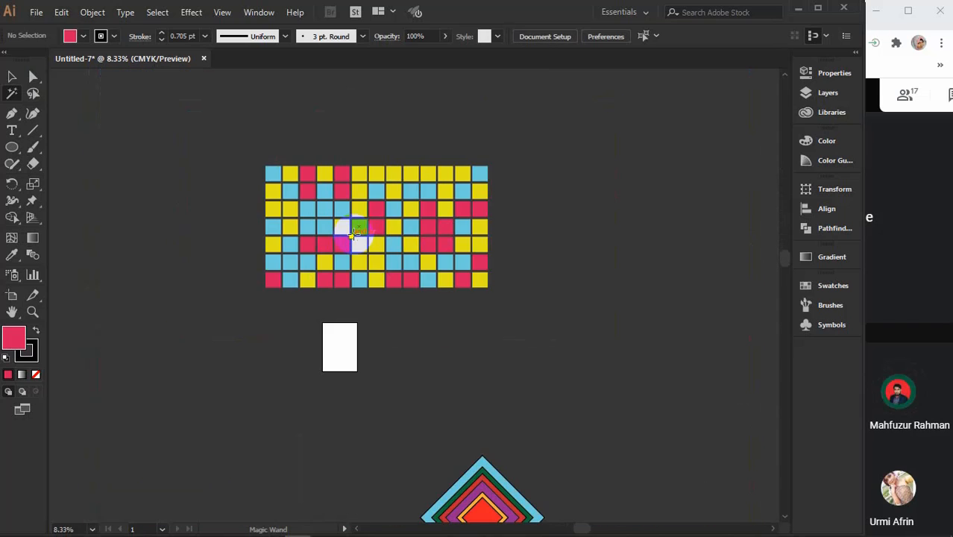
scroll(485, 504, "up", 3)
left_click_drag(481, 470, 450, 278)
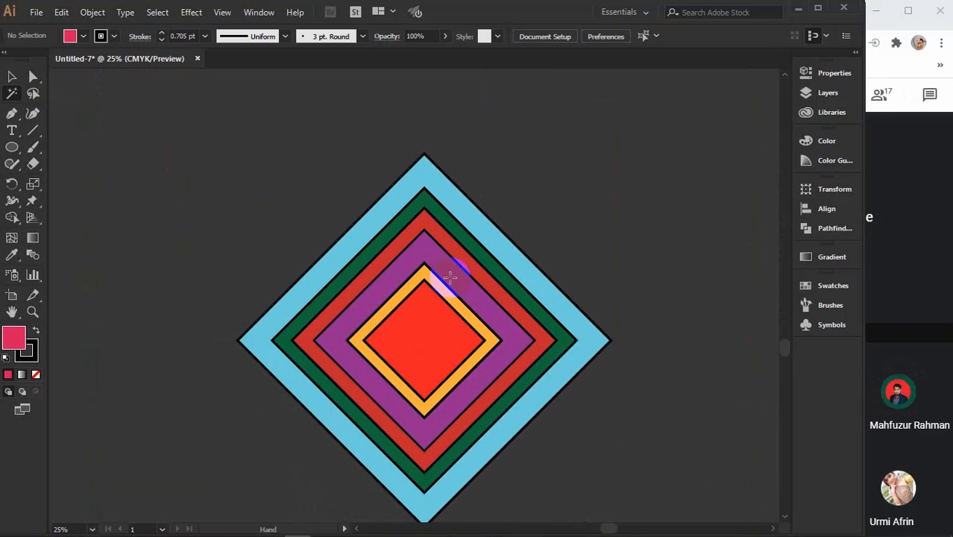
left_click(421, 323)
left_click(454, 277)
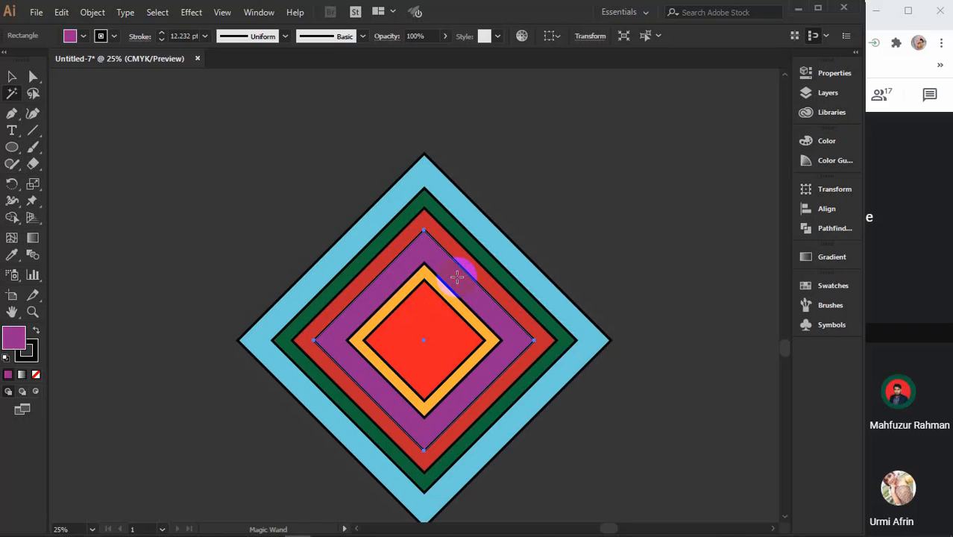
left_click(387, 249)
left_click(521, 266)
left_click(400, 326)
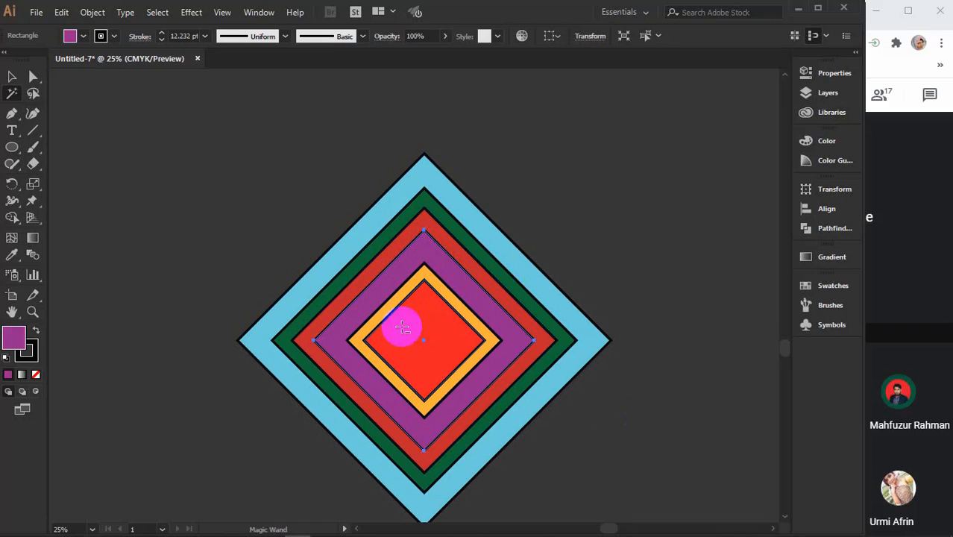
- Examine the grid of coloured squares up close and its placement relative to the nested diamond
scroll(402, 327, "down", 3)
left_click_drag(349, 230, 415, 398)
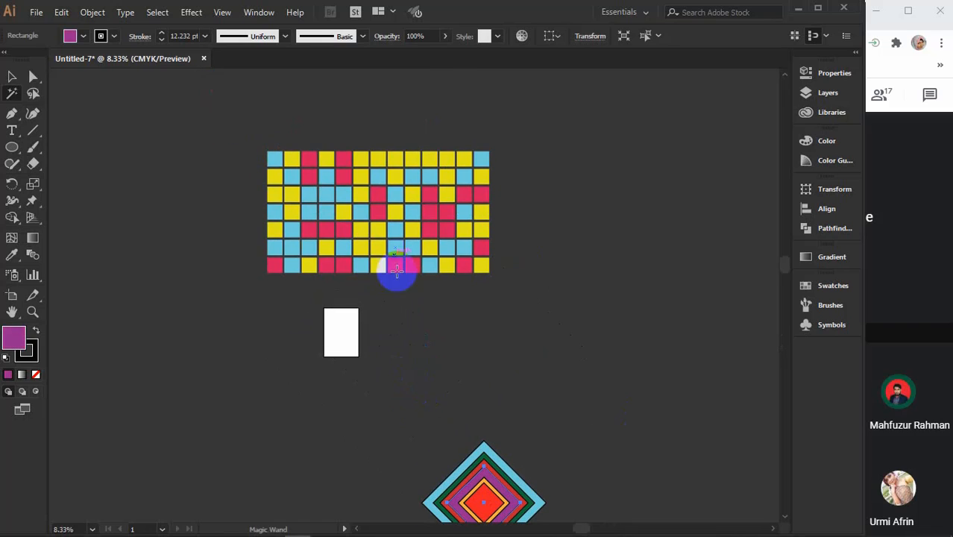
scroll(376, 189, "up", 2)
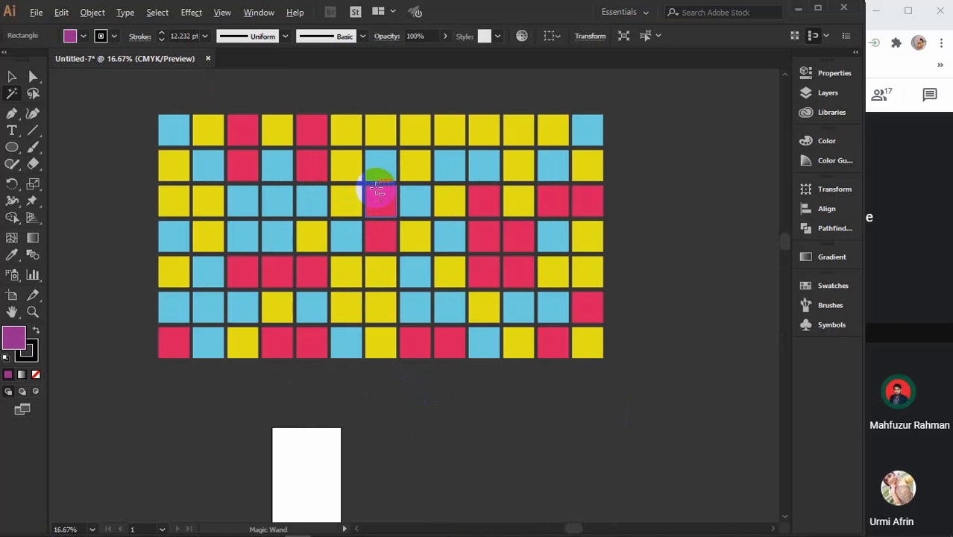
scroll(376, 188, "up", 1)
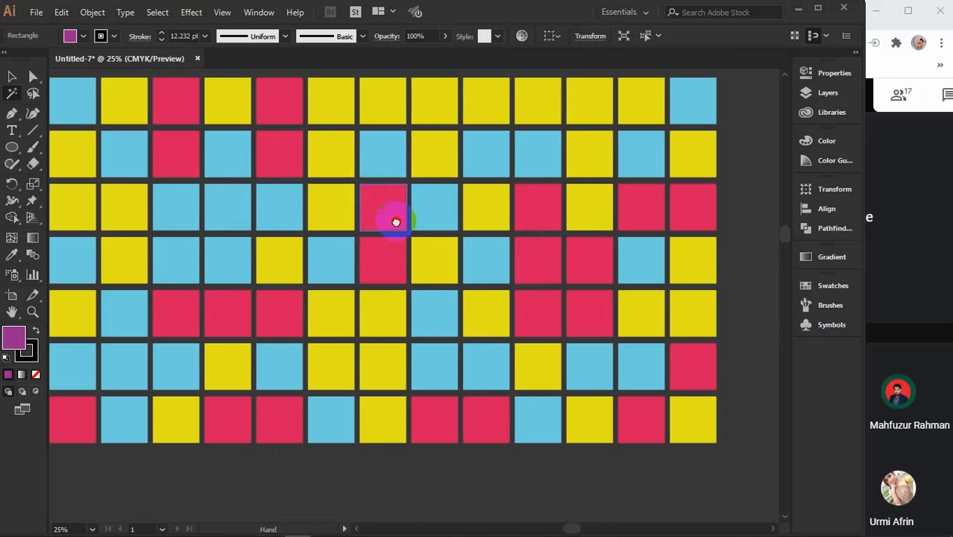
scroll(424, 254, "up", 1)
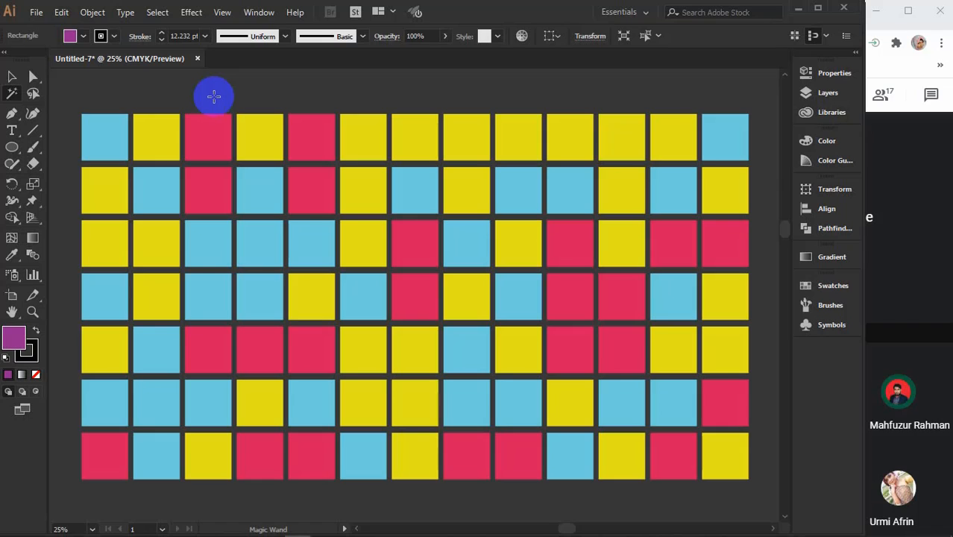
key("ctrl+minus")
key("ctrl+minus")
key("ctrl+minus")
key("ctrl+minus")
key("ctrl+minus")
key("ctrl+minus")
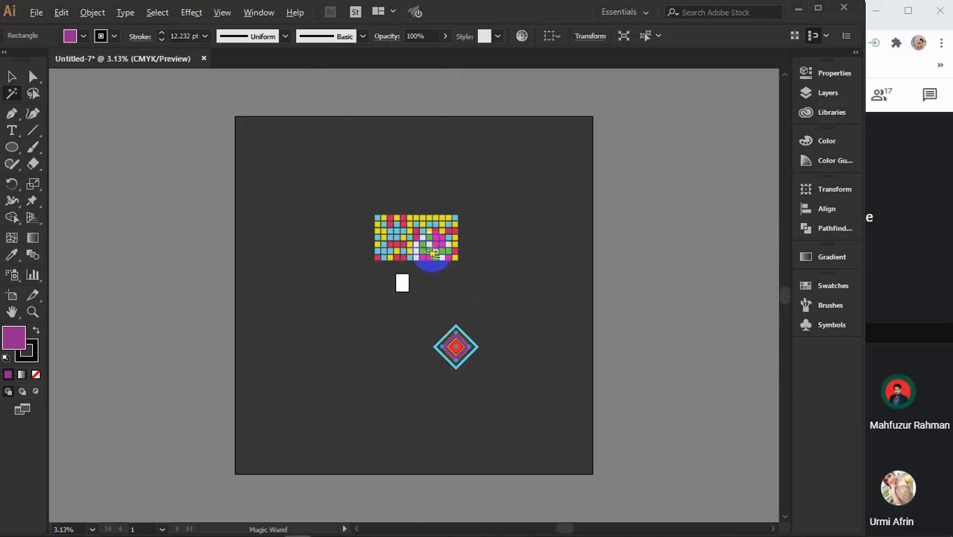
scroll(431, 246, "up", 3)
scroll(429, 238, "up", 2)
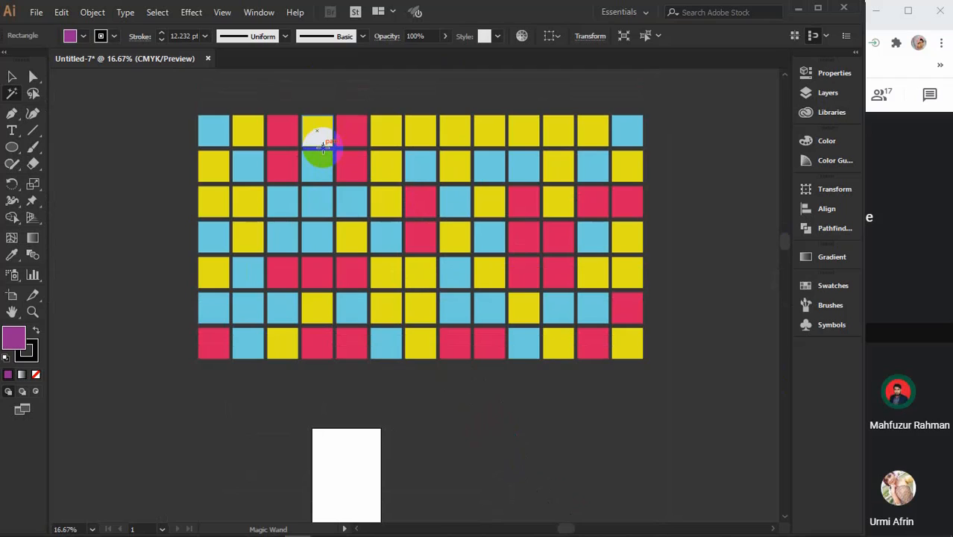
left_click(12, 76)
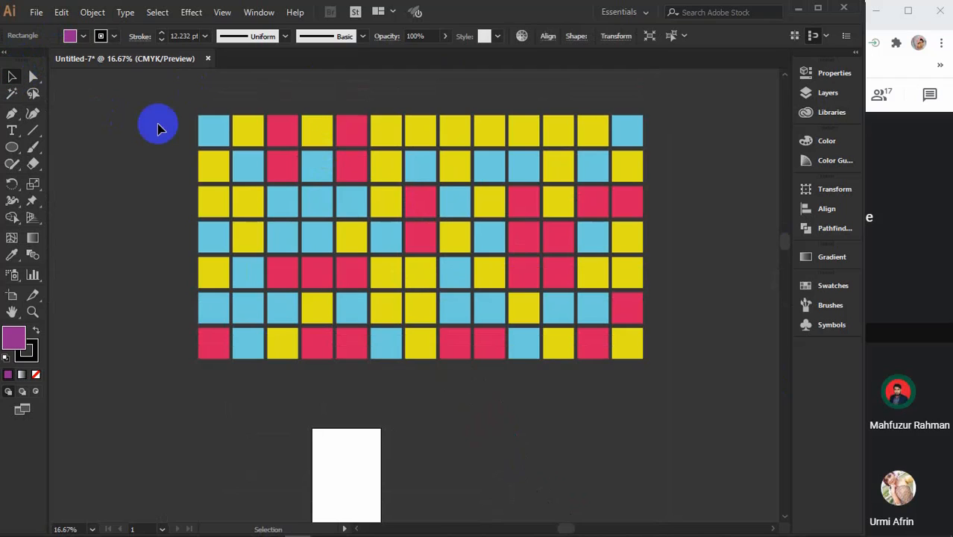
left_click(285, 133)
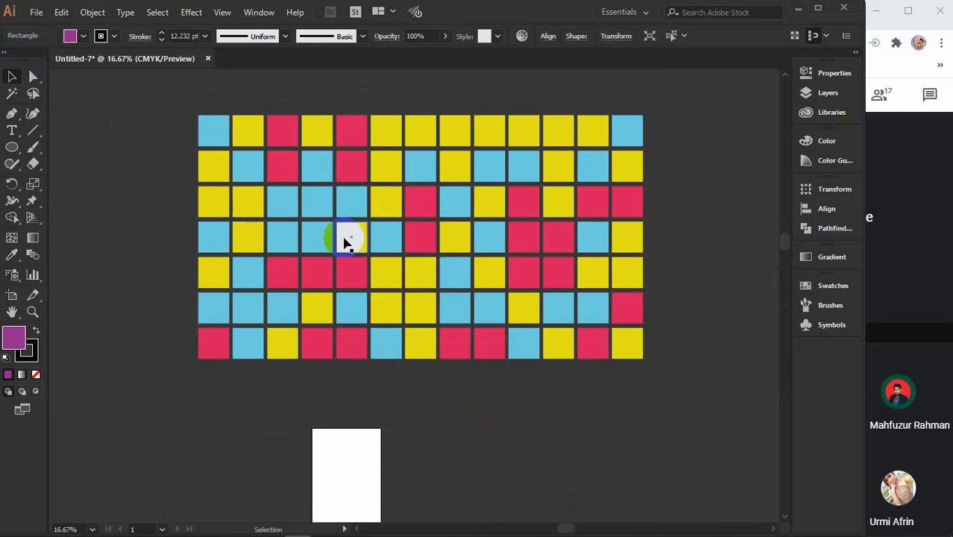
scroll(344, 242, "down", 1)
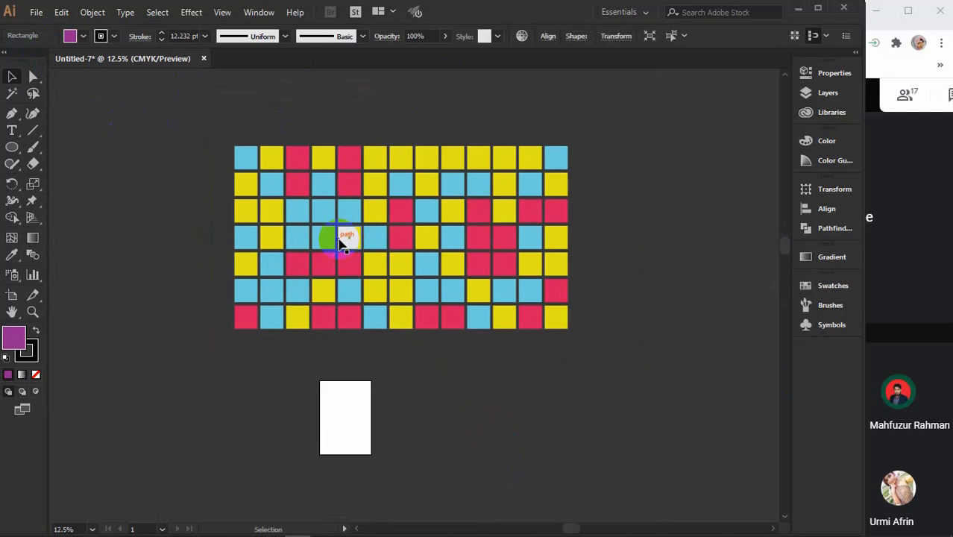
left_click(325, 268)
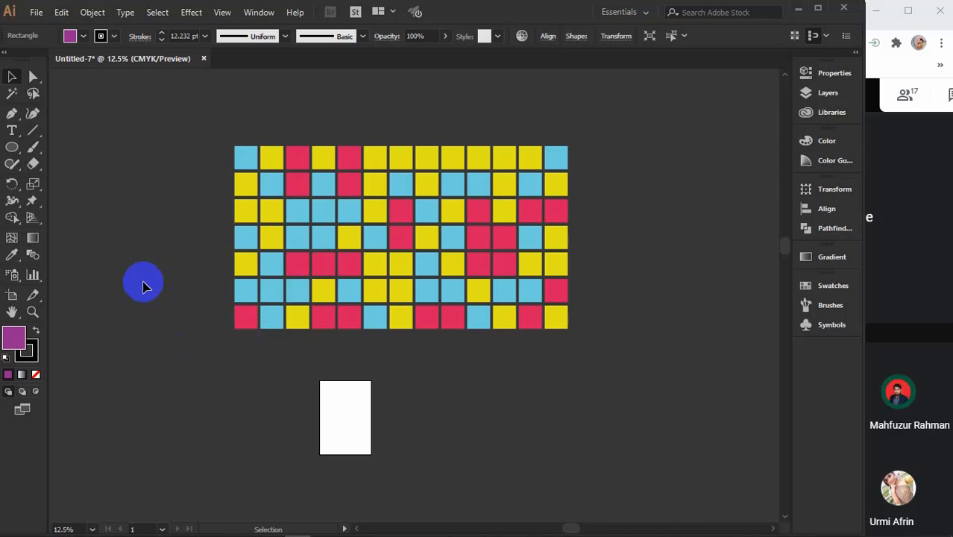
scroll(143, 282, "up", 3)
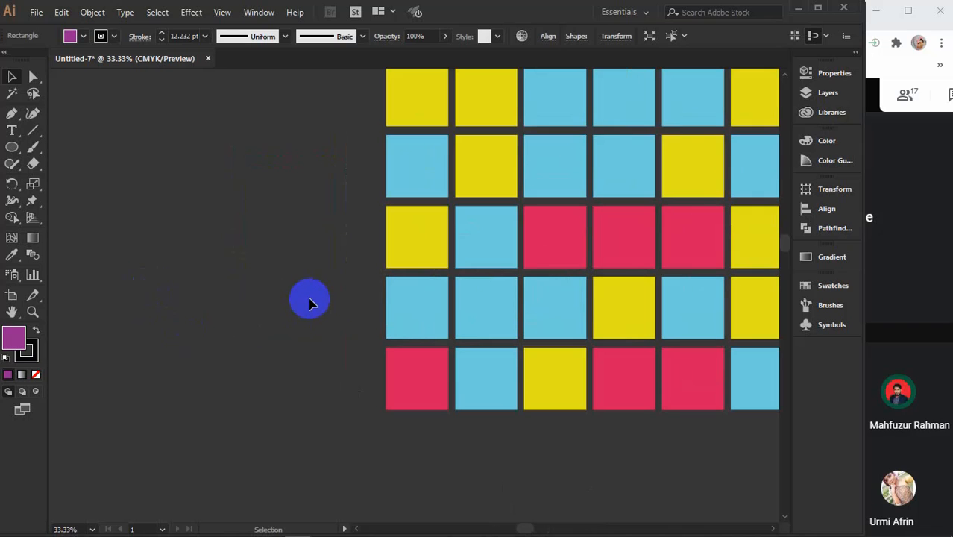
scroll(309, 301, "down", 3)
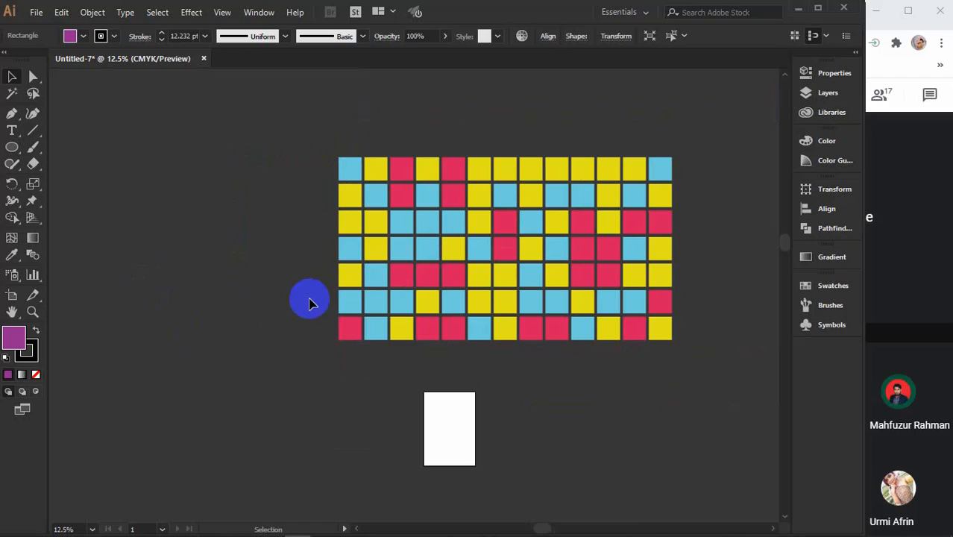
- Select all light-blue shapes with the Magic Wand by sampling the grid's first square, delete them, and undo the deletion
left_click(10, 94)
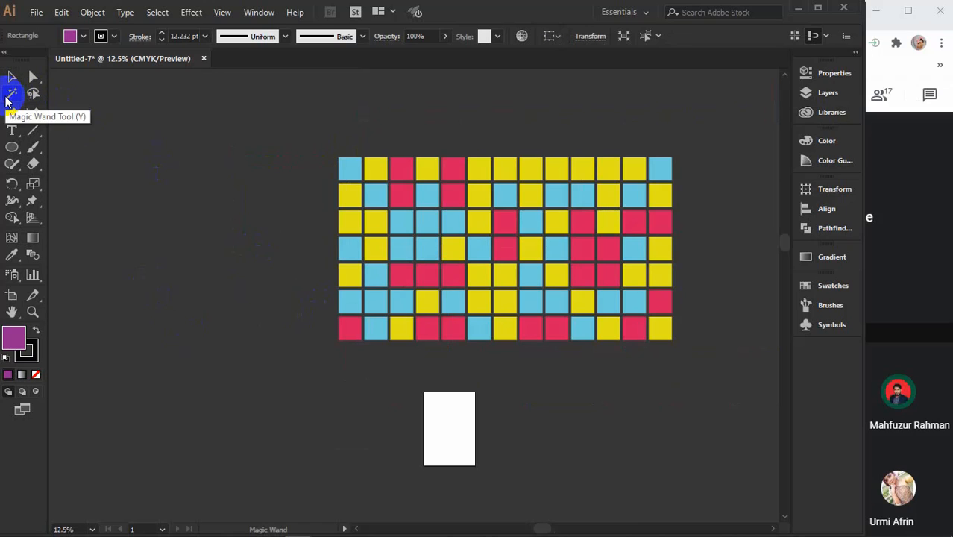
left_click(351, 168)
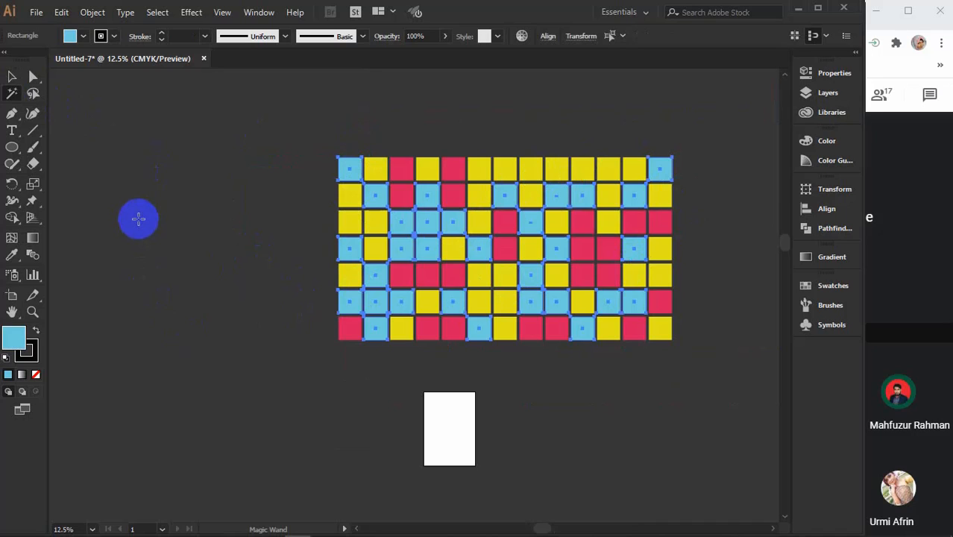
key("Delete")
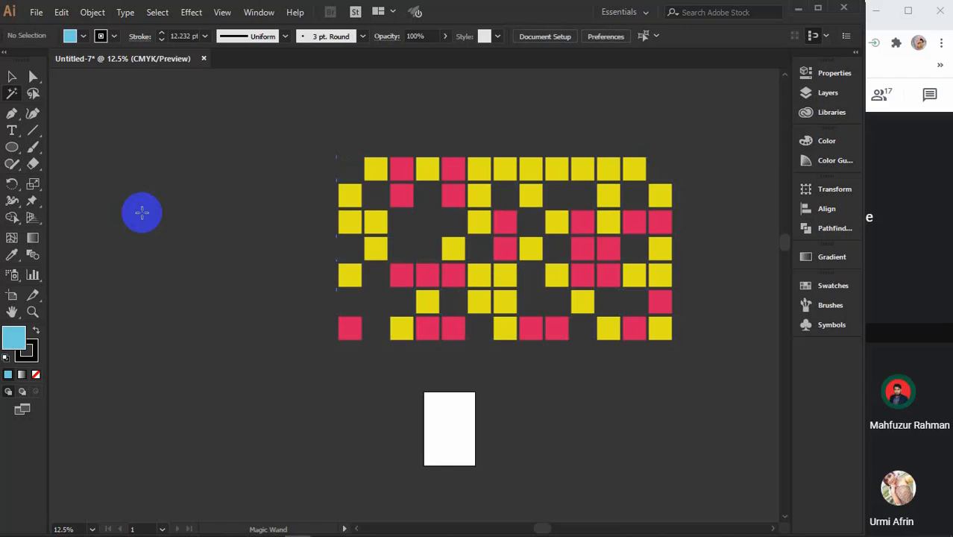
key("ctrl")
key("ctrl+z")
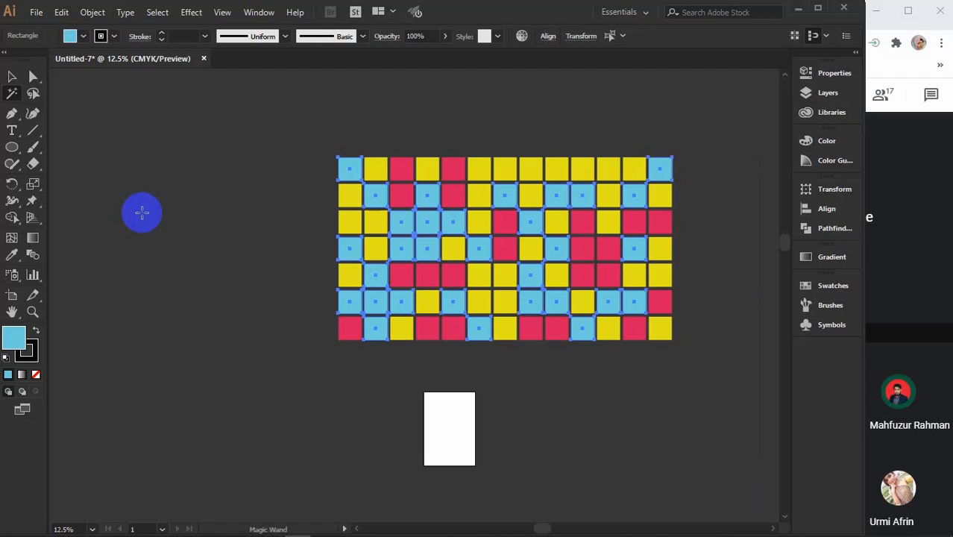
- Delete all the yellow squares by selecting them with the Magic Wand, and undo the deletion
key("ctrl+minus")
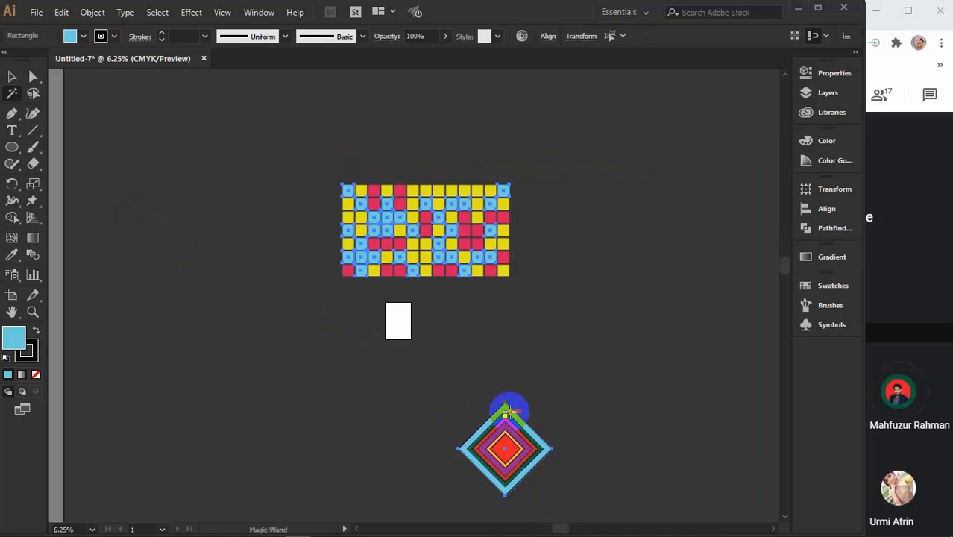
left_click(413, 191)
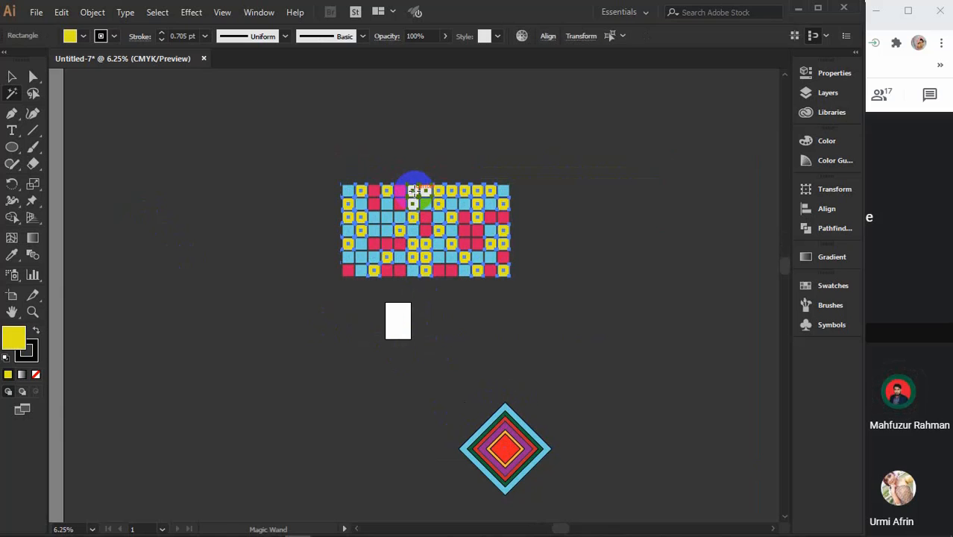
key("Delete")
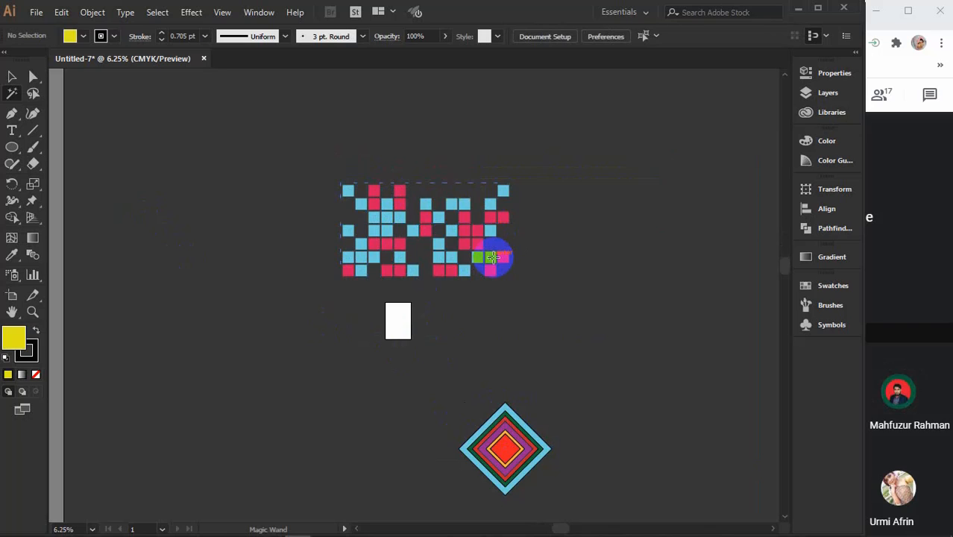
key("ctrl+z")
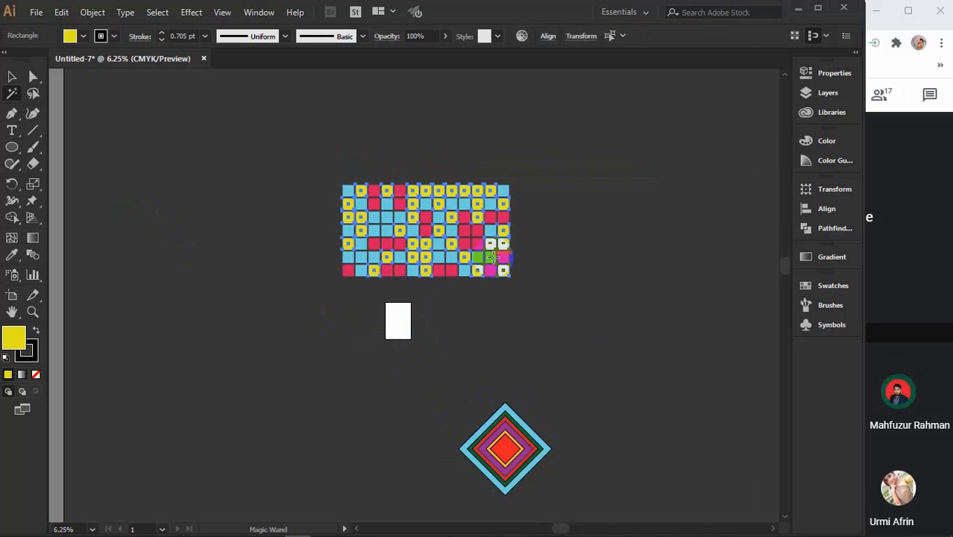
- Delete the light-blue squares together with the diamond's light-blue outer layer using the Magic Wand, and undo the deletion
left_click(504, 192)
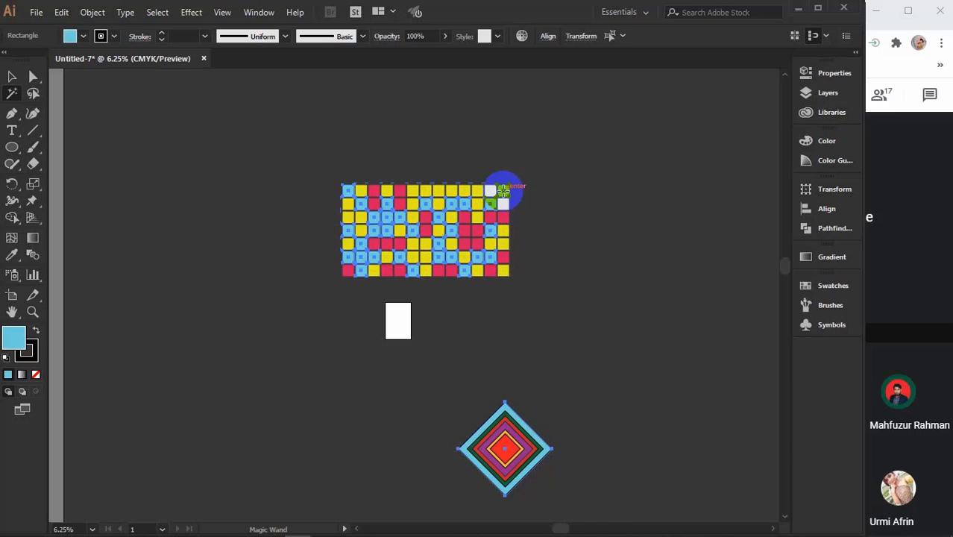
key("Delete")
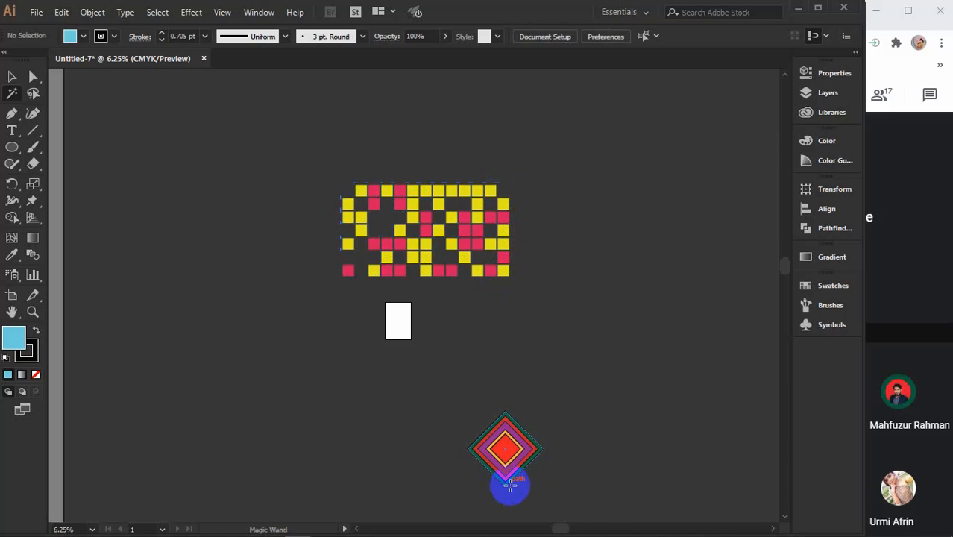
key("ctrl+z")
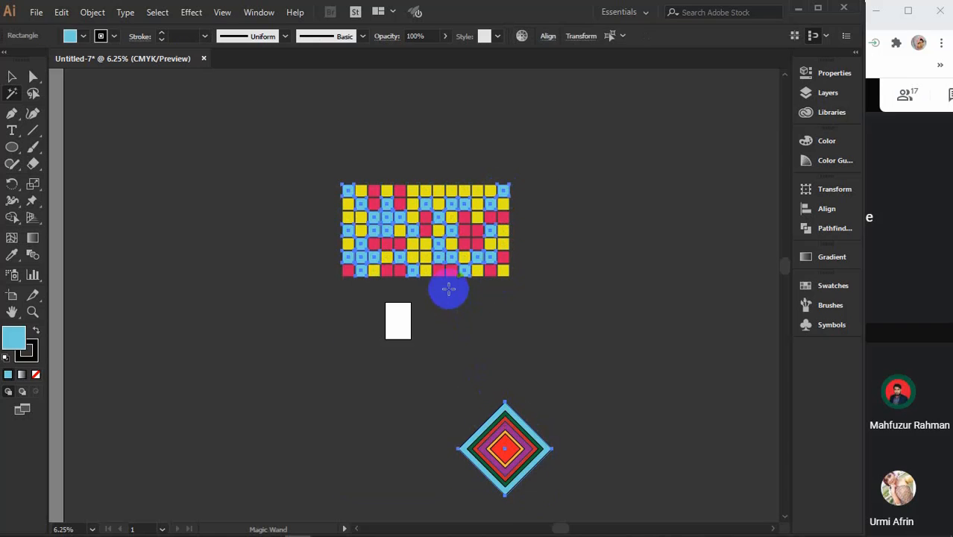
- Delete all the pink squares by selecting them with the Magic Wand, and undo the deletion
left_click(437, 269)
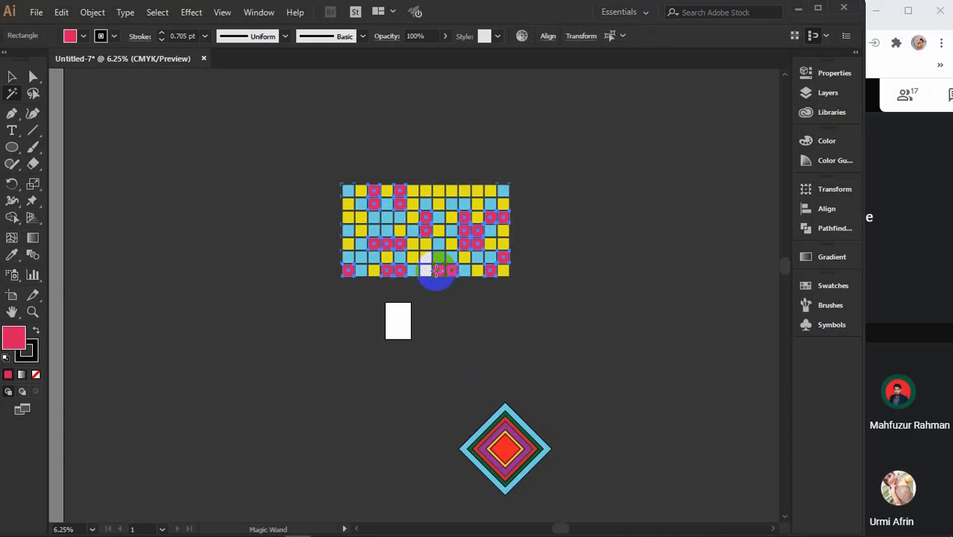
key("Delete")
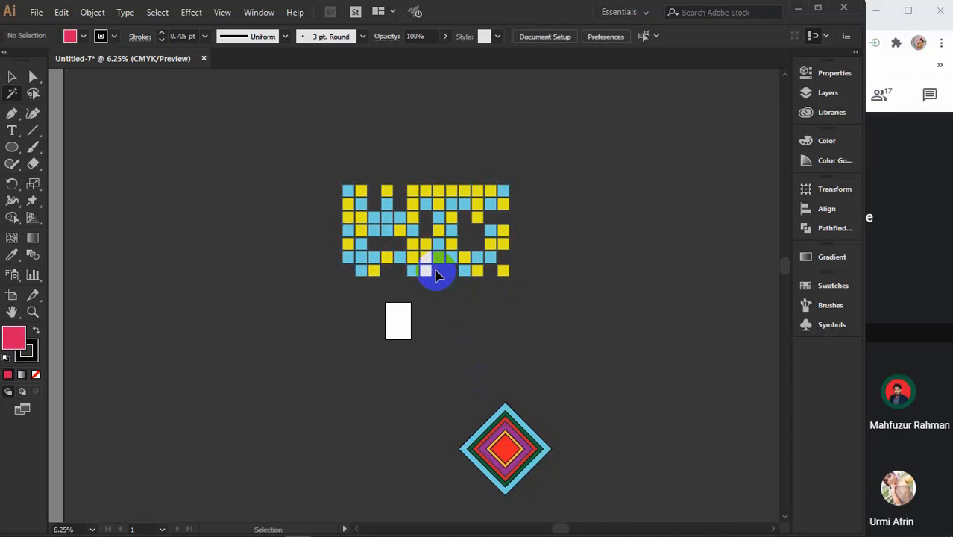
key("ctrl+z")
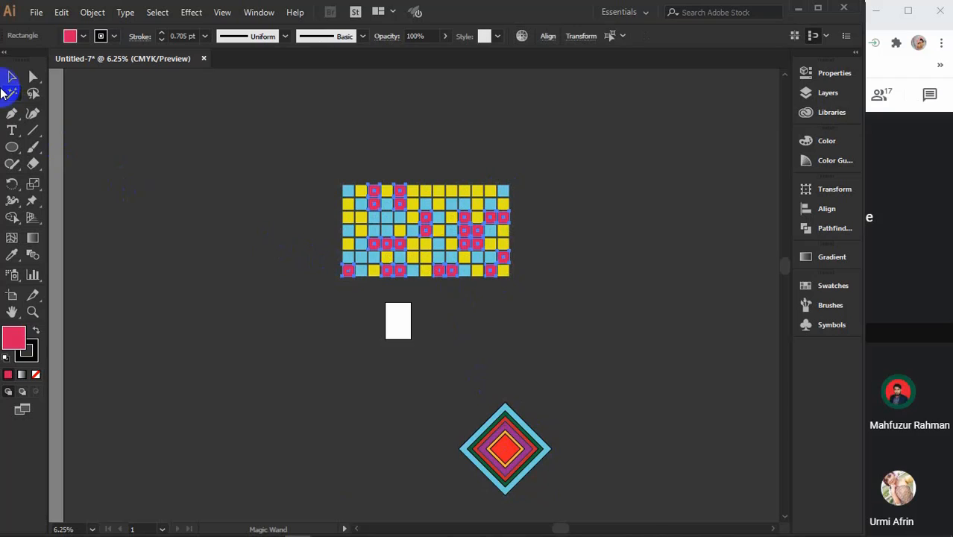
- Clear the current selection and select only the light-blue outer layer of the nested diamond with the Selection tool
left_click(10, 77)
left_click(202, 197)
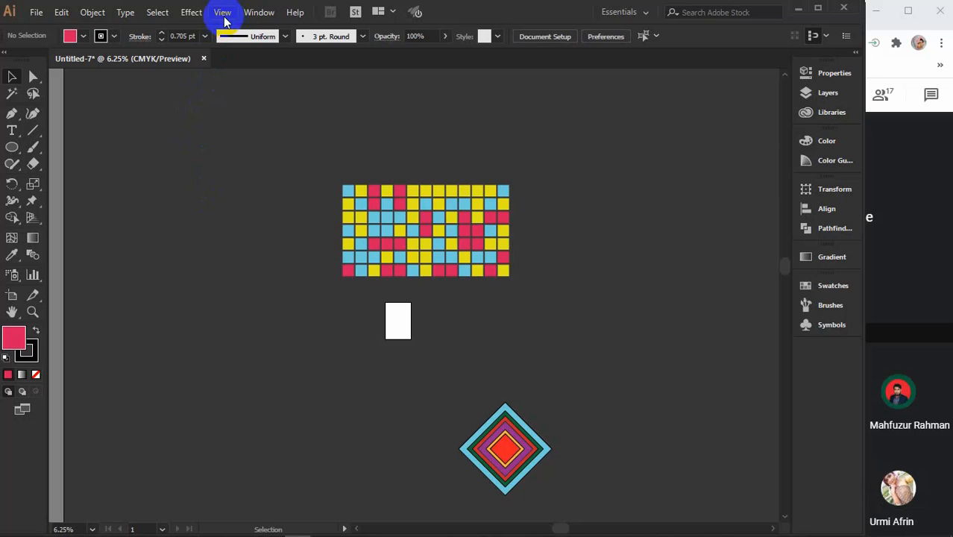
left_click(491, 424)
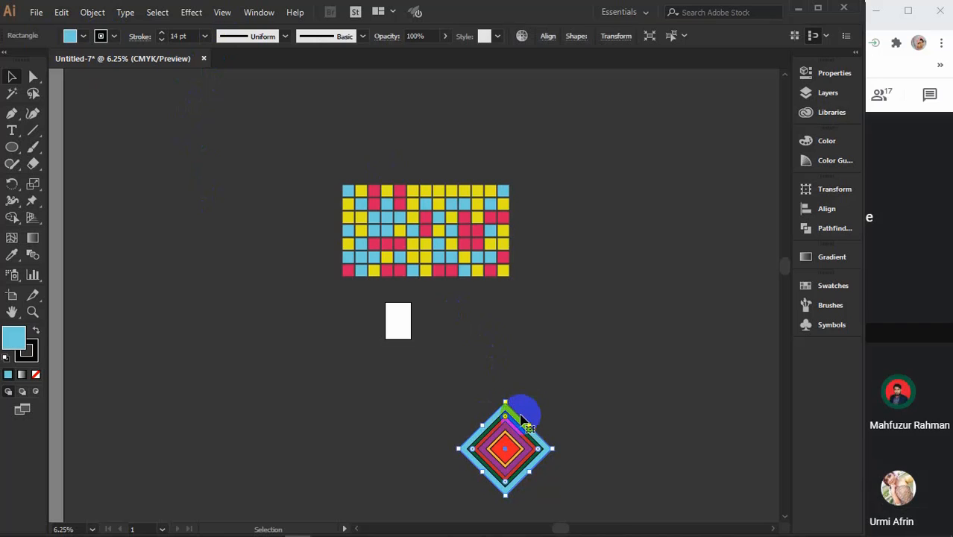
- Move the light-blue outer layer away from the nested diamond, up and to the right, so the two shapes are separate
left_click_drag(518, 416, 615, 337)
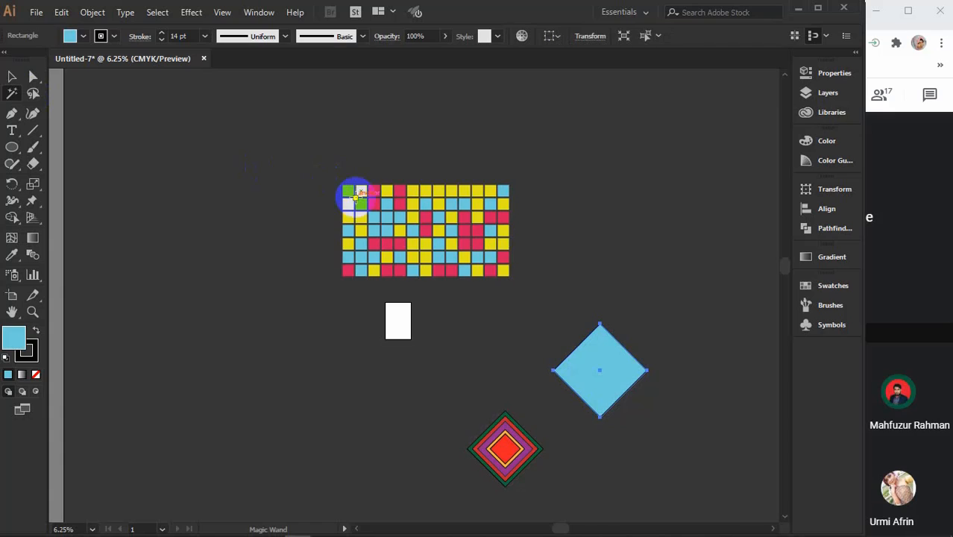
- Delete the grid's light-blue squares together with the separated light-blue diamond using the Magic Wand, and undo the deletion
left_click(348, 191)
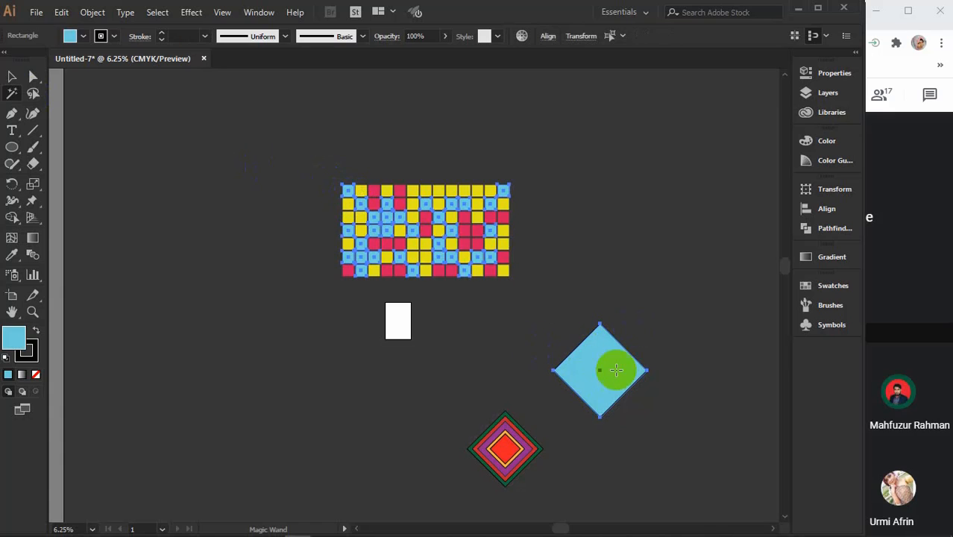
key("Delete")
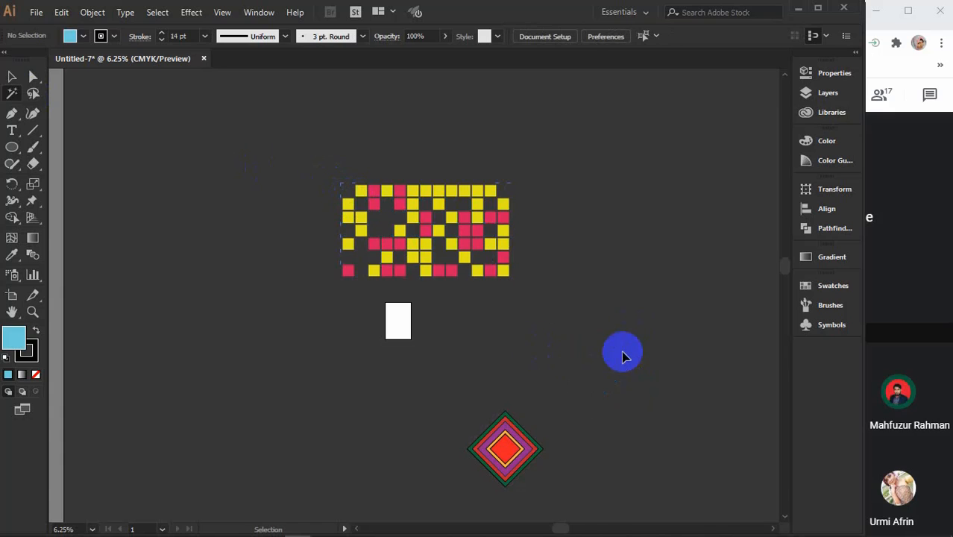
key("ctrl+z")
key("v")
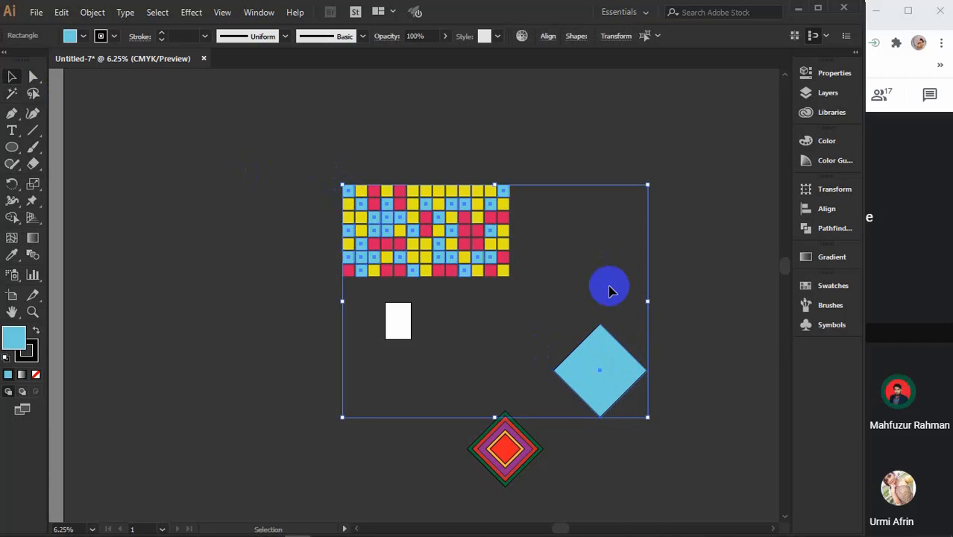
- Select only the light-blue diamond, marquee-select it together with the nested diamond, and clear the selection
left_click(599, 359)
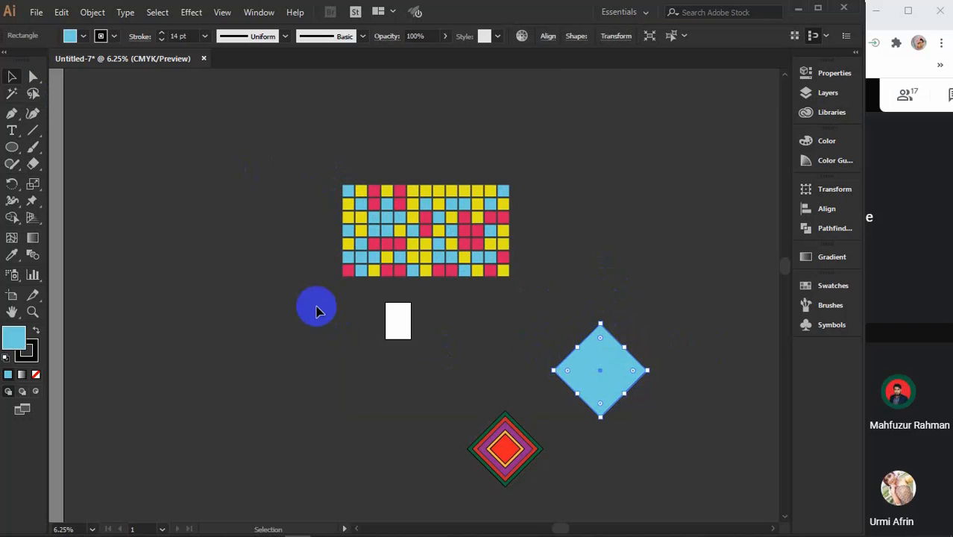
left_click_drag(366, 326, 691, 480)
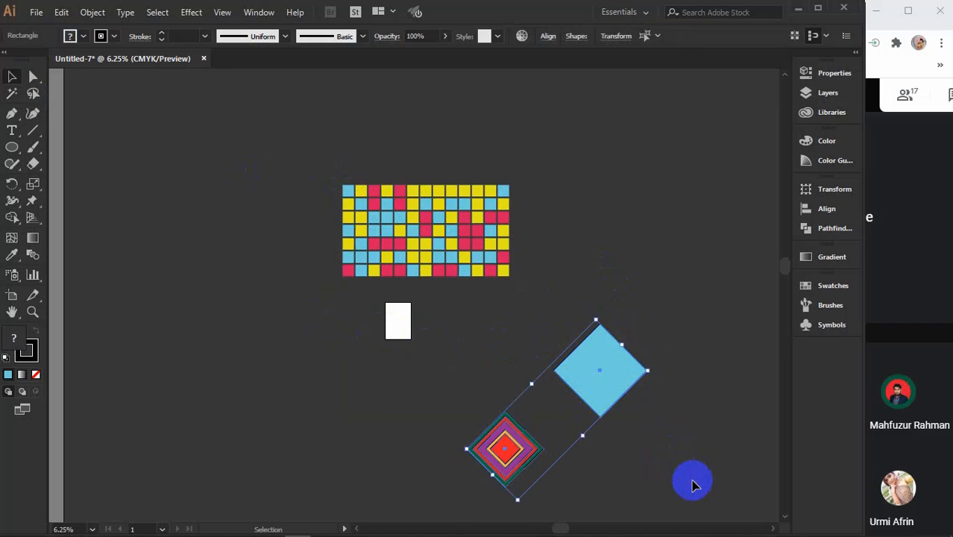
left_click(692, 483)
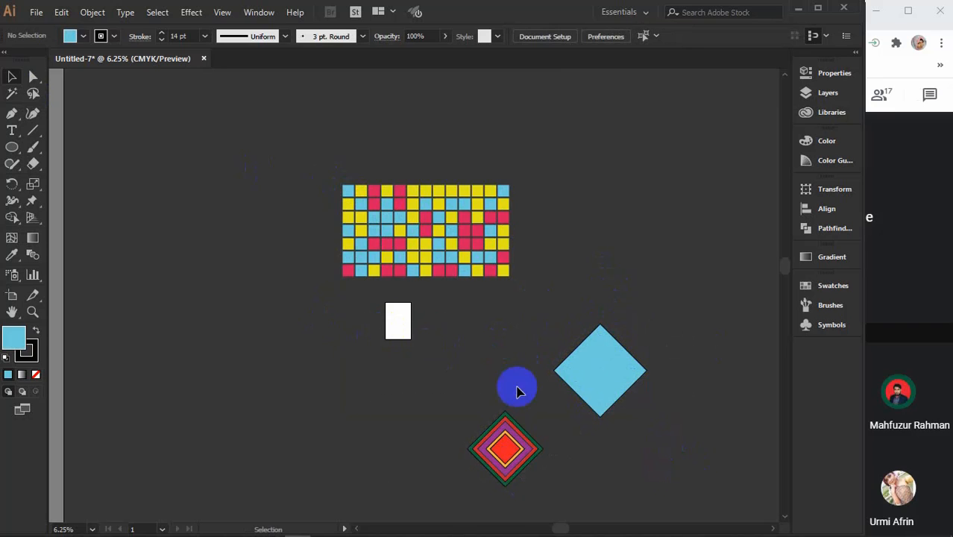
- Delete only the grid's light-blue squares using the Magic Wand, undo the deletion, and deselect everything
left_click(12, 93)
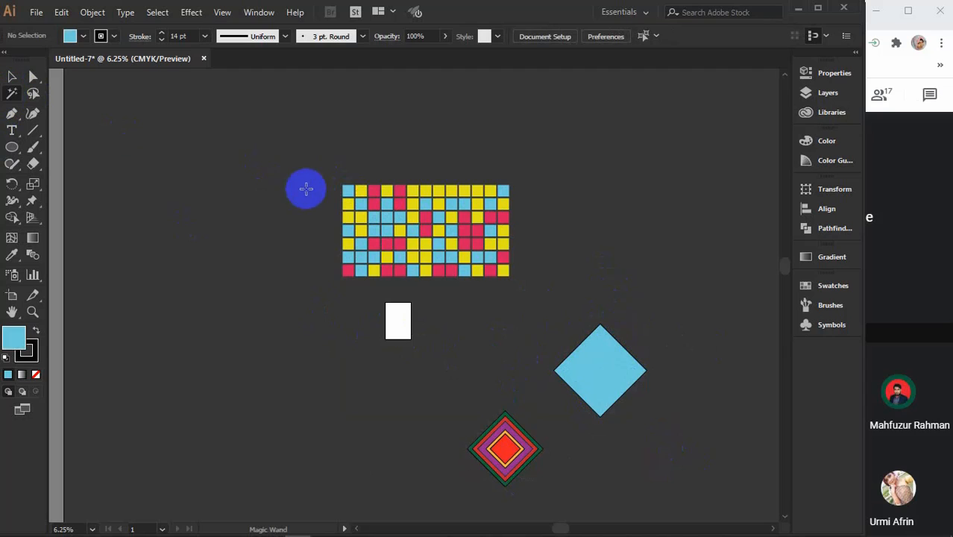
left_click(348, 191)
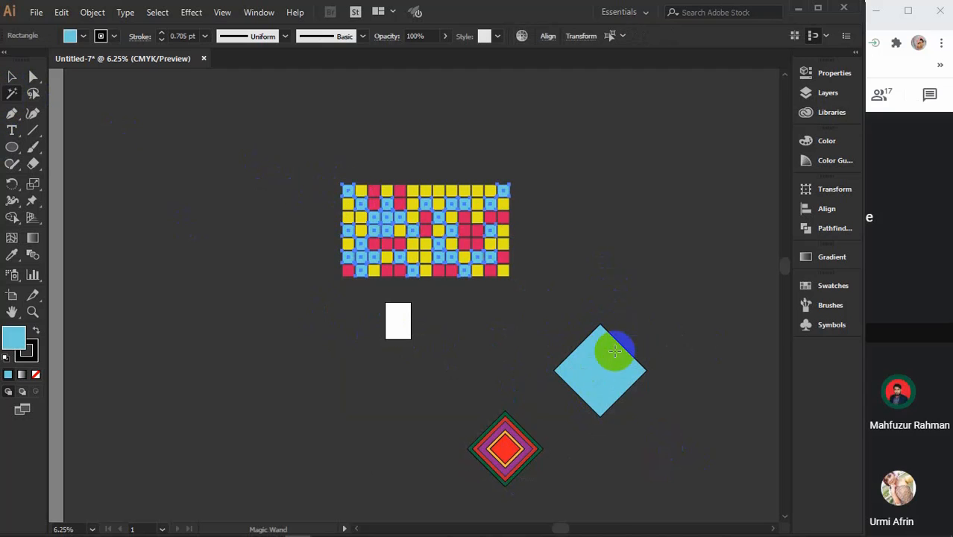
key("Delete")
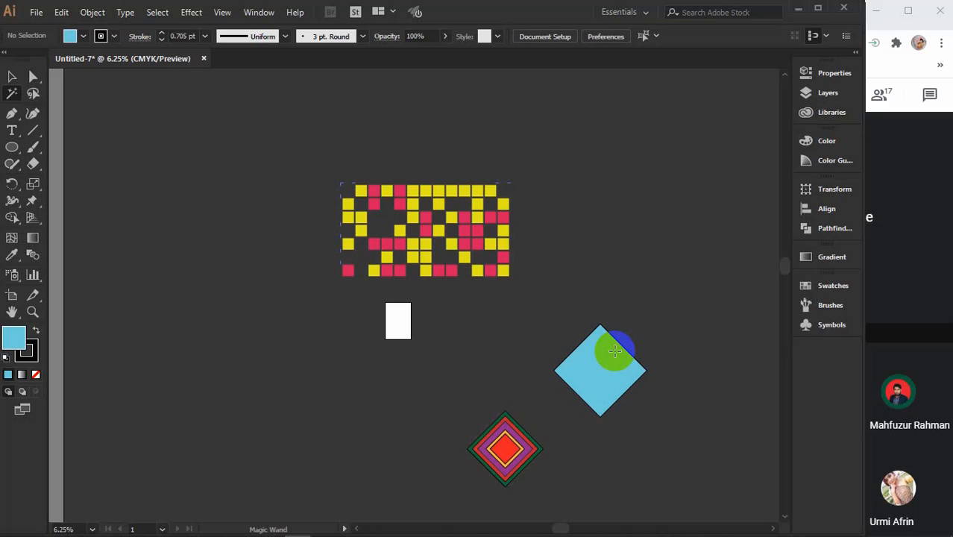
key("ctrl+z")
key("ctrl+shift+a")
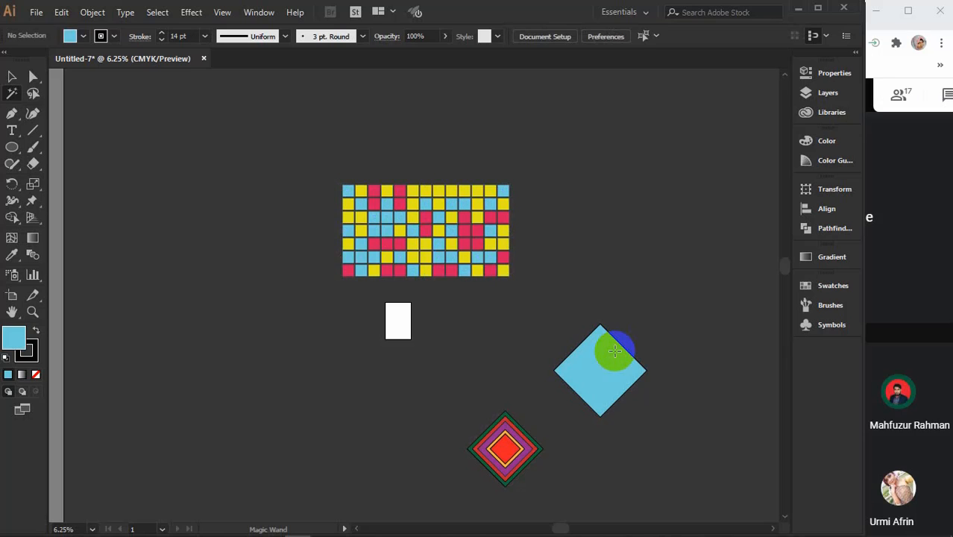
- Marquee-select the whole grid with the Selection tool, and replace that selection with only its light-blue squares using the Magic Wand
key("v")
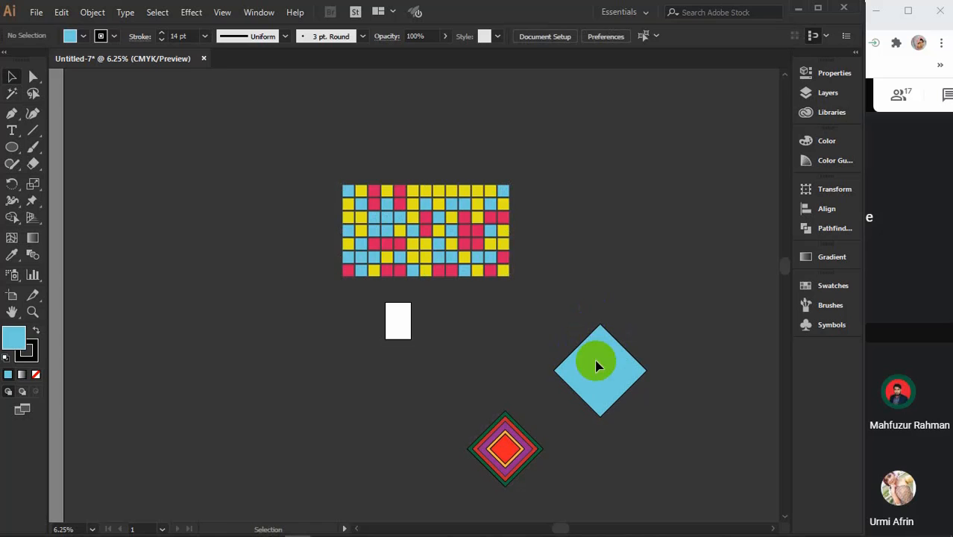
left_click_drag(305, 144, 512, 313)
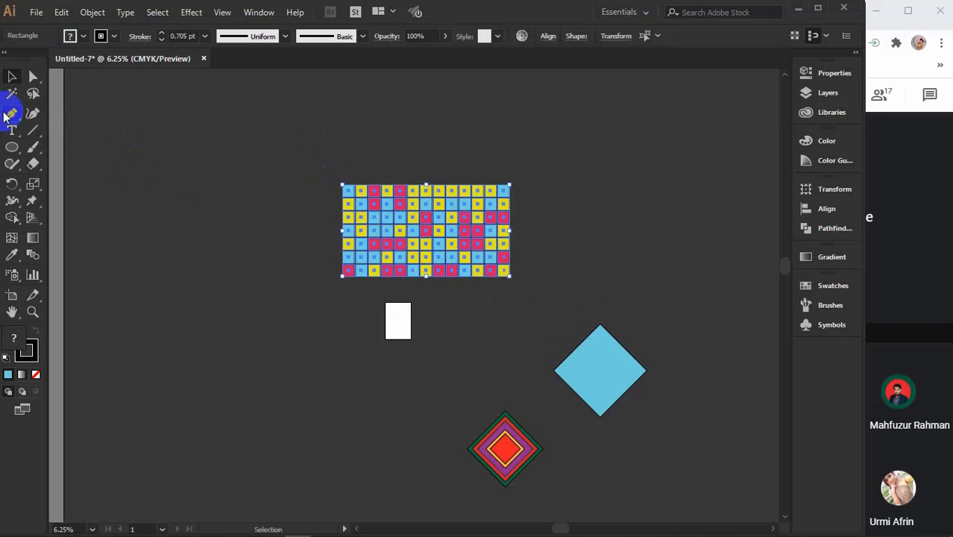
left_click(11, 97)
left_click(347, 191)
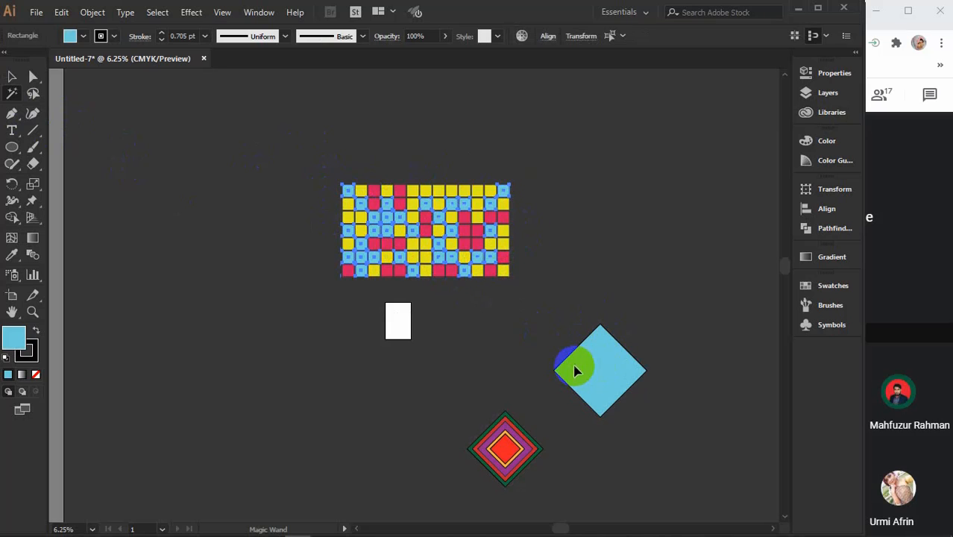
- Marquee-select every square of the grid with the Selection tool, repeating the marquee around the whole grid
key("v")
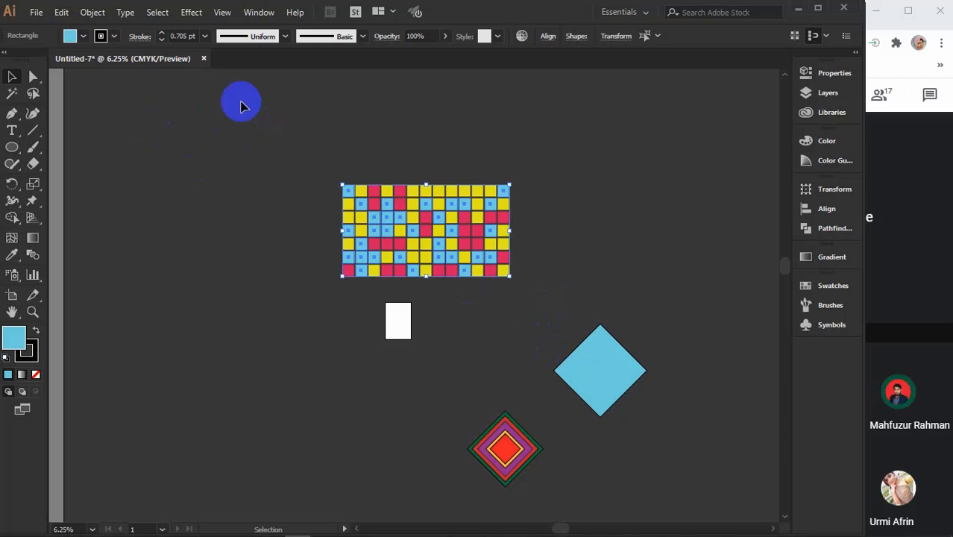
left_click_drag(240, 106, 553, 326)
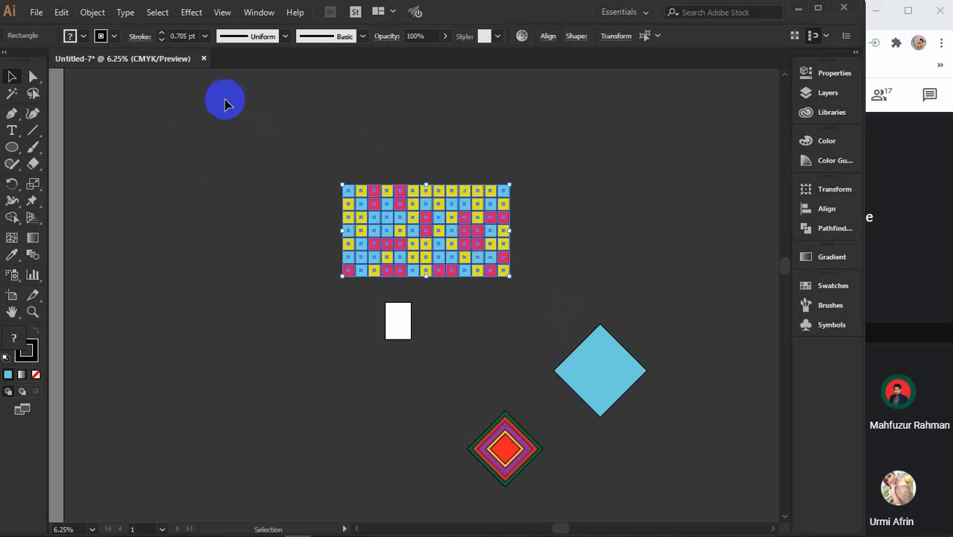
left_click_drag(225, 100, 521, 313)
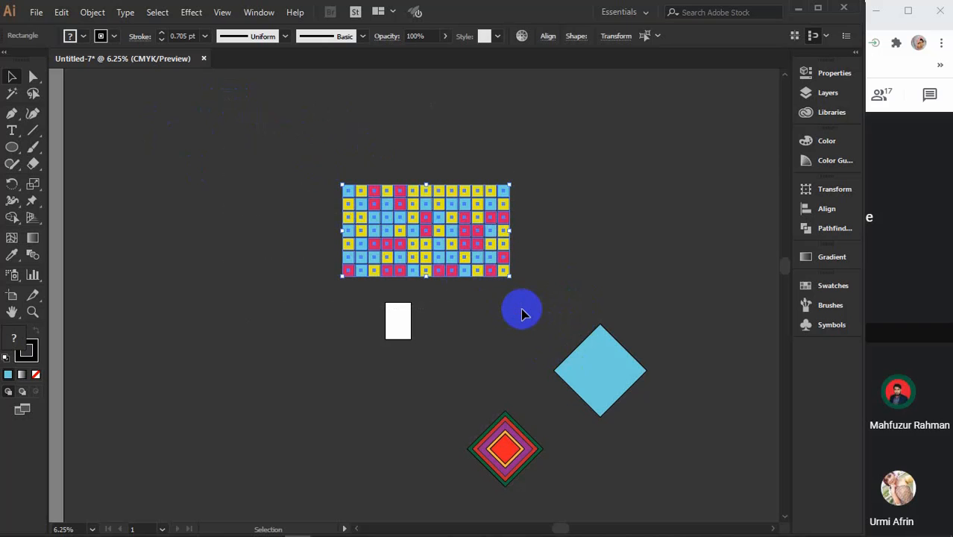
- Draw a small closed four-sided shape with the Pen tool in the empty area above and left of the grid
scroll(482, 260, "up", 2)
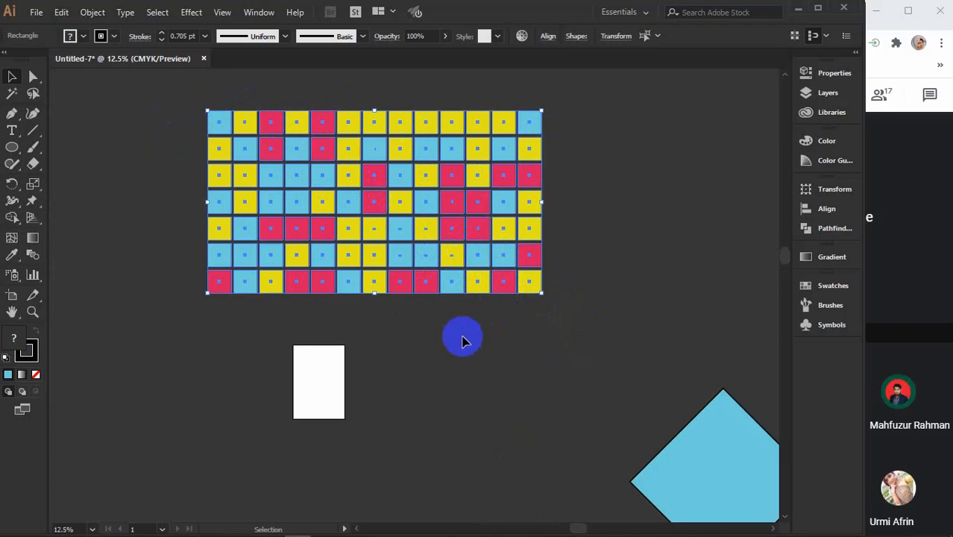
scroll(461, 350, "up", 1)
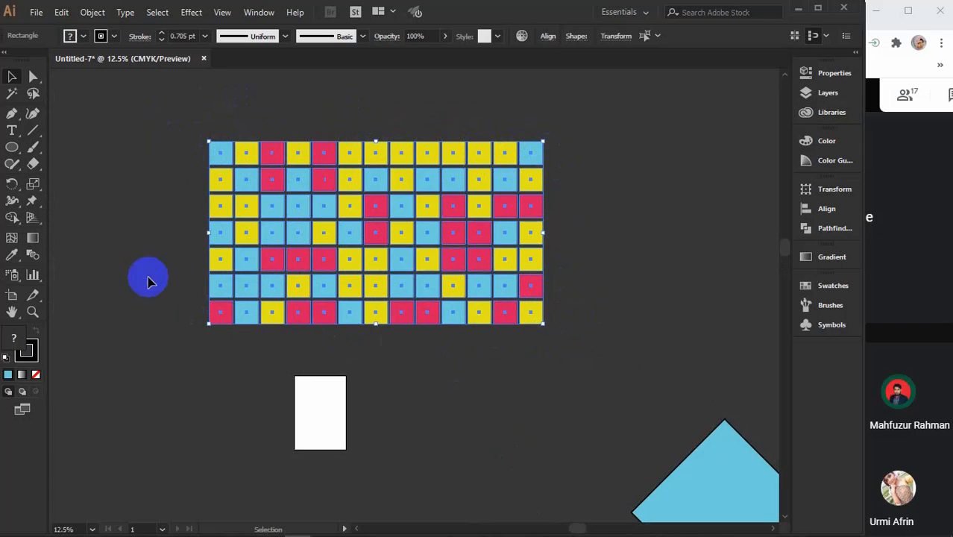
scroll(366, 179, "down", 3)
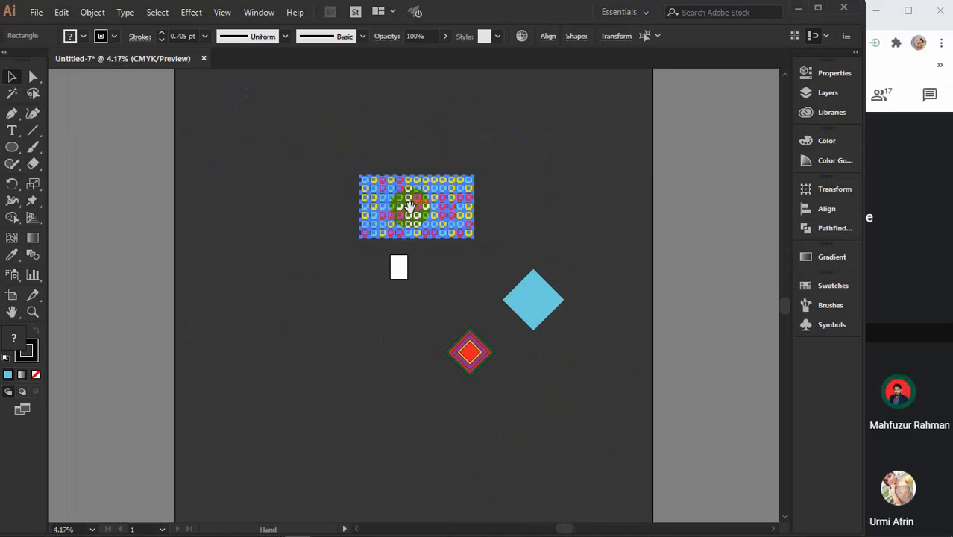
left_click_drag(409, 207, 386, 281)
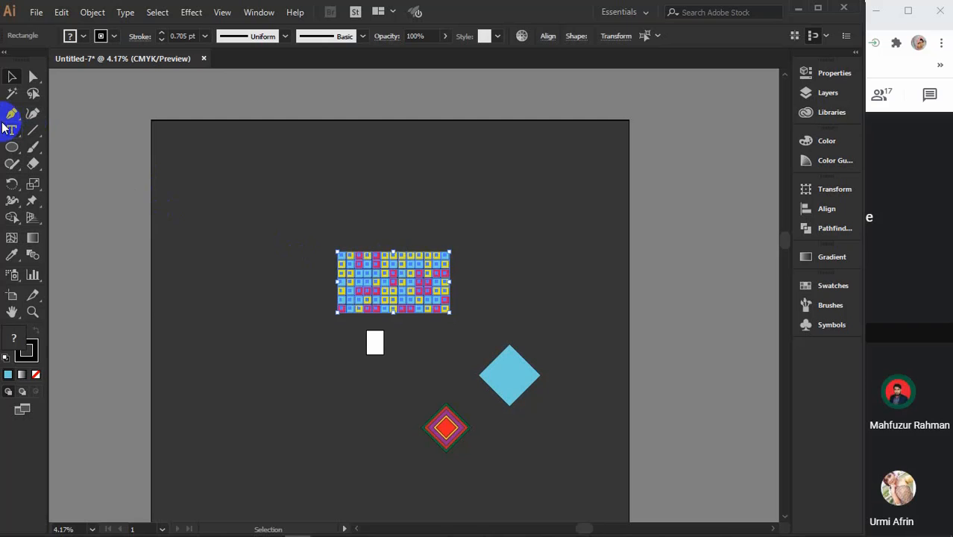
left_click(11, 113)
left_click(210, 179)
left_click(210, 179)
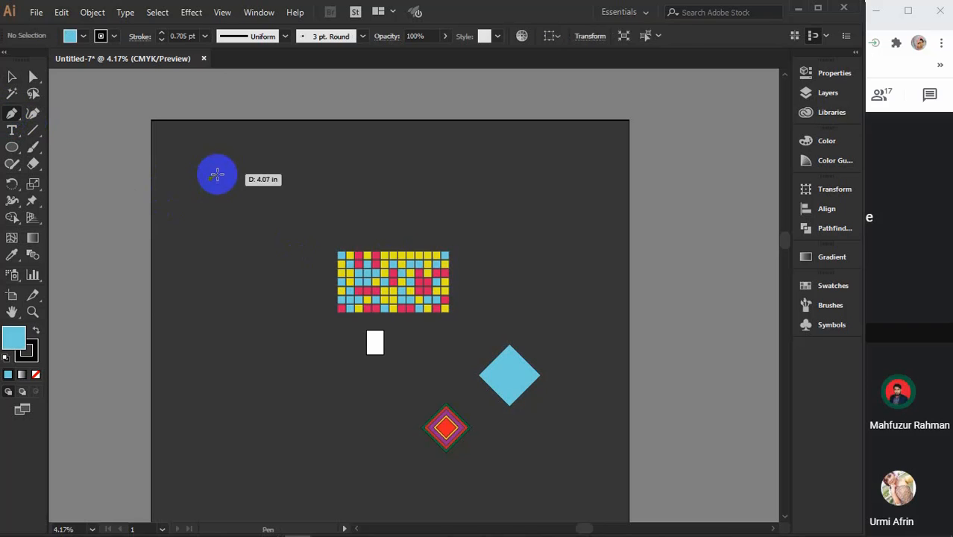
left_click(216, 174)
left_click(234, 180)
left_click(222, 185)
left_click(210, 181)
left_click(269, 175)
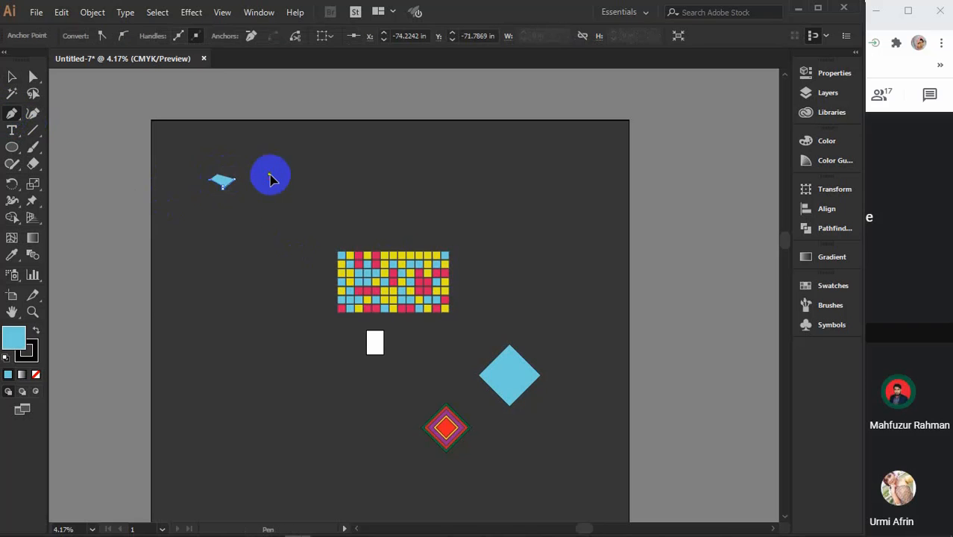
- Draw a larger irregular, self-crossing shape with the Pen tool beside the small four-sided one
left_click(275, 160)
left_click(290, 165)
left_click(323, 177)
left_click(322, 159)
left_click(282, 176)
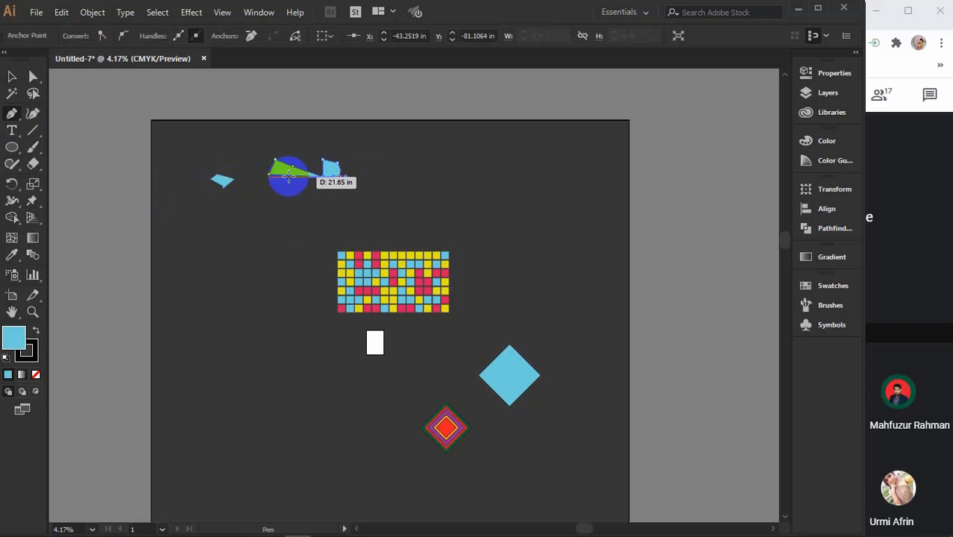
left_click(260, 187)
left_click(253, 199)
left_click(283, 171)
left_click(294, 166)
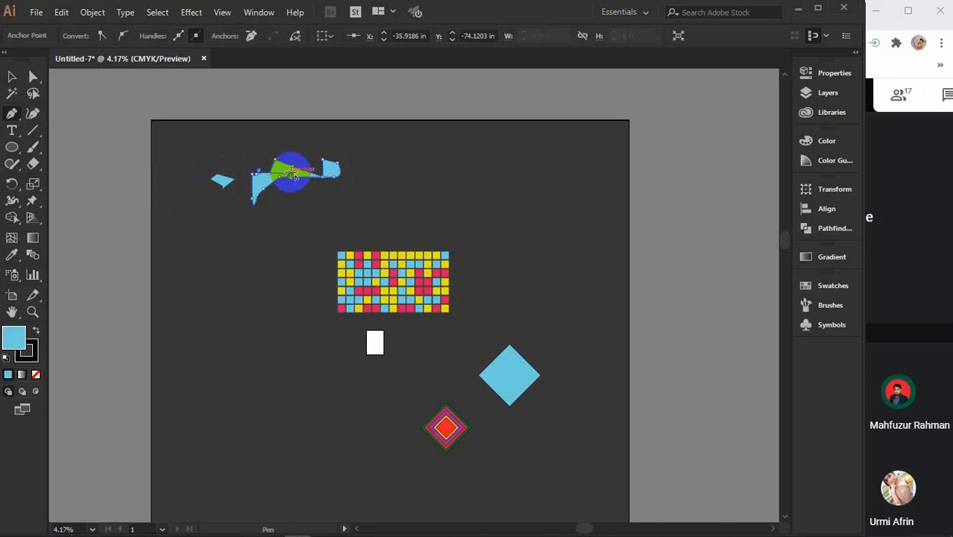
left_click(259, 168)
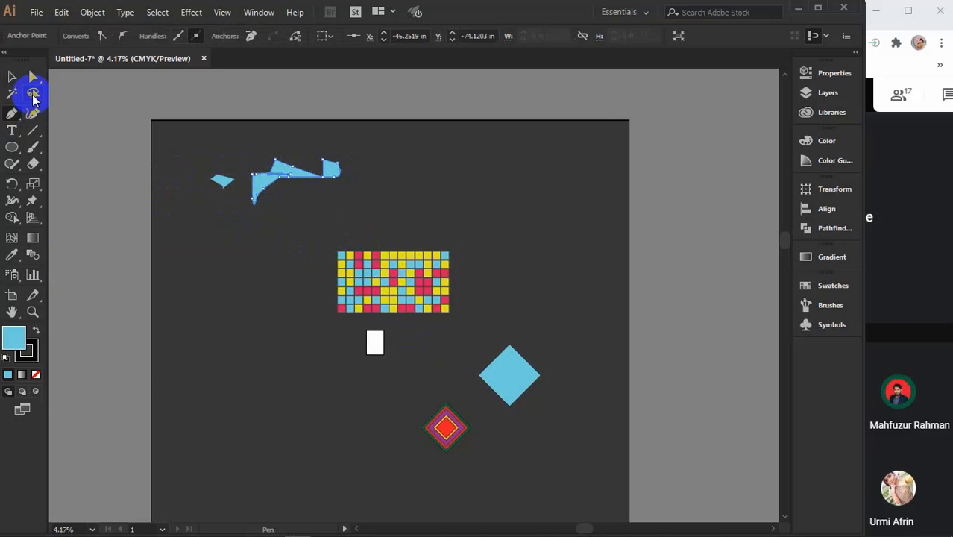
- Marquee-select both freehand Pen shapes above the grid with the Selection tool and delete them
left_click(12, 76)
left_click(423, 211)
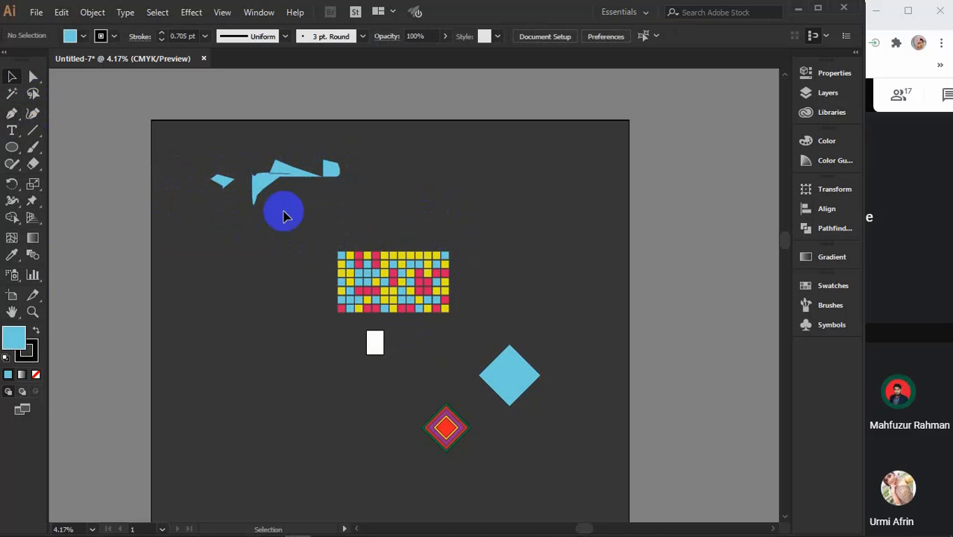
left_click_drag(257, 141, 355, 231)
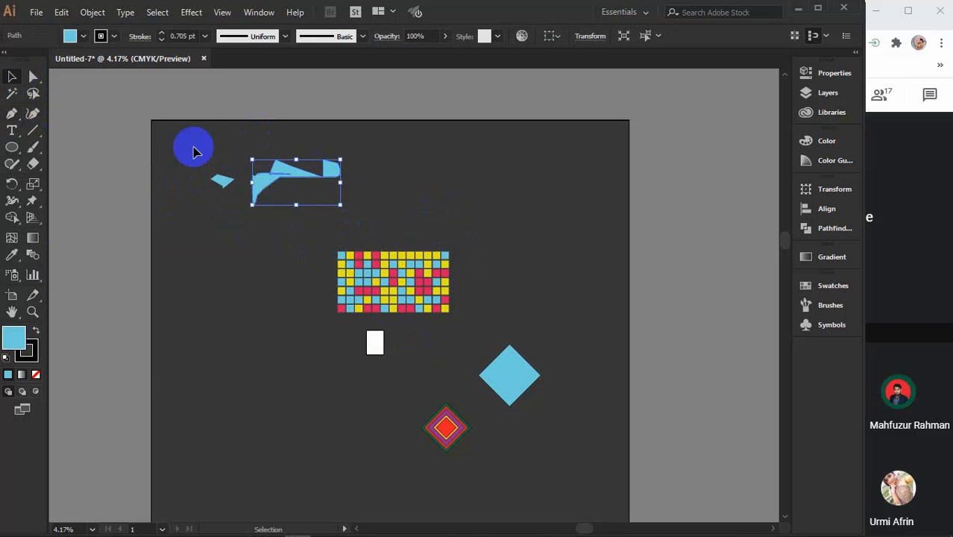
left_click_drag(183, 140, 407, 226)
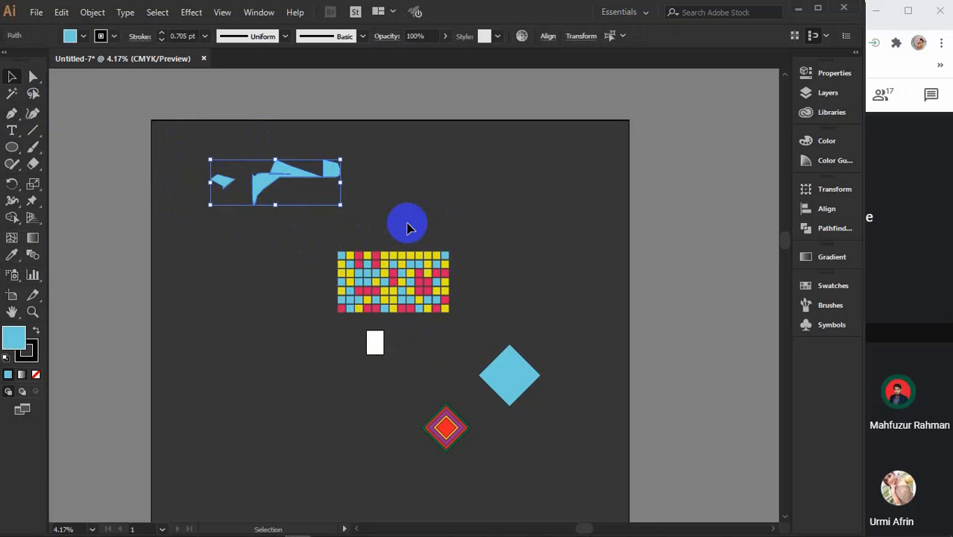
key("Delete")
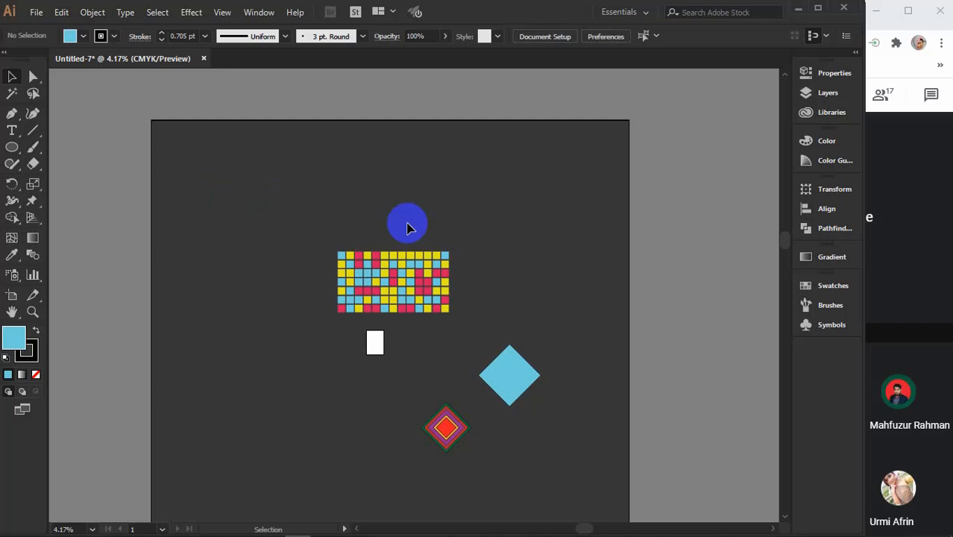
- Move the light-blue diamond and the nested diamond together to the left, closer beneath the grid, and clear the selection
scroll(426, 266, "up", 2)
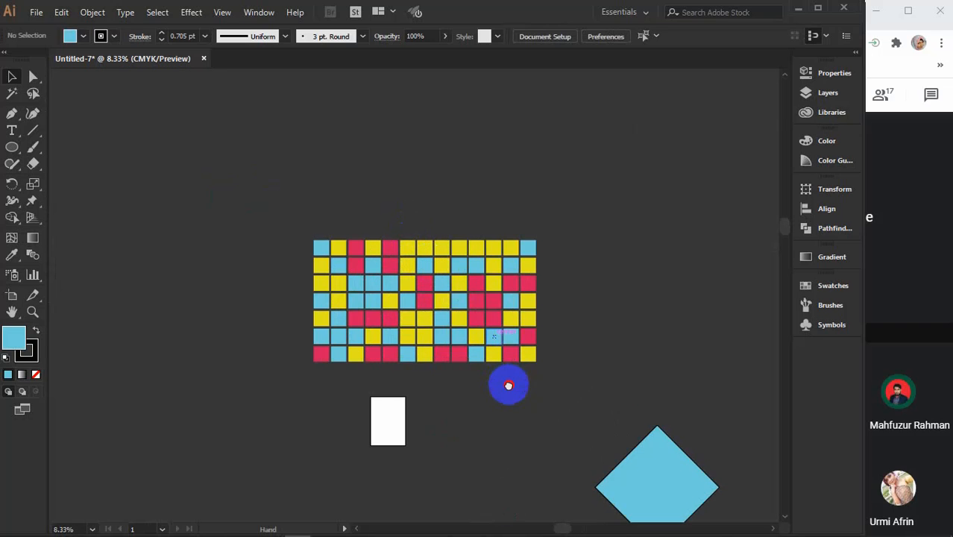
left_click_drag(508, 385, 470, 296)
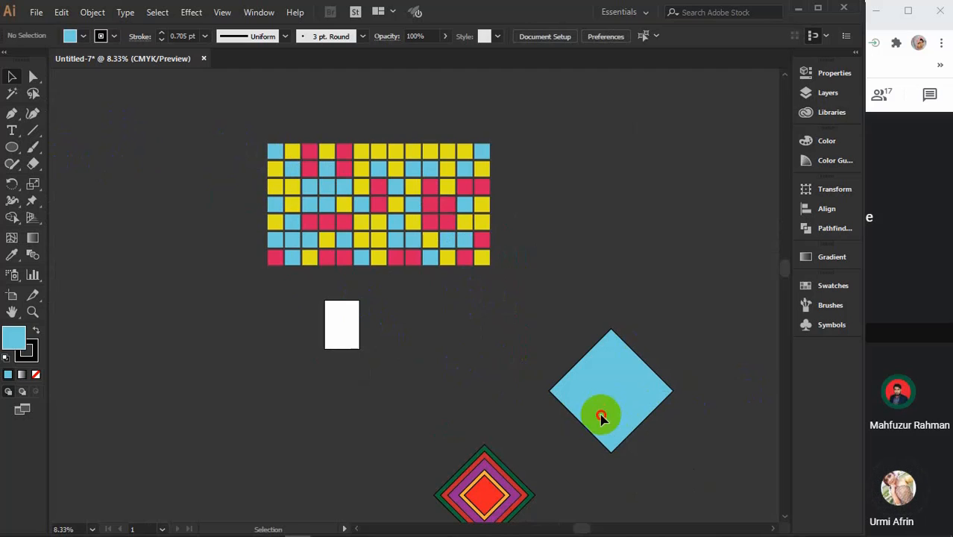
left_click_drag(601, 415, 431, 387)
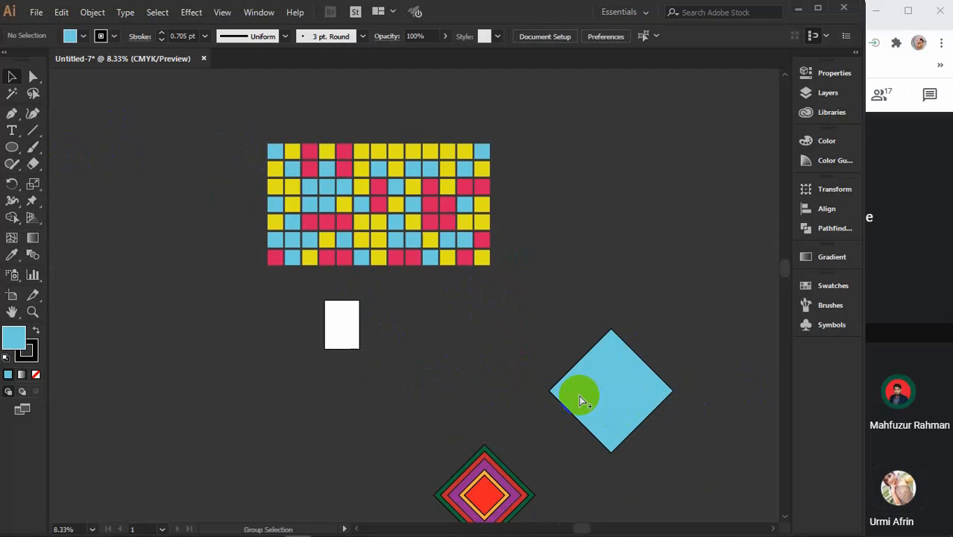
left_click(579, 396)
left_click_drag(612, 385, 478, 371)
left_click(618, 305)
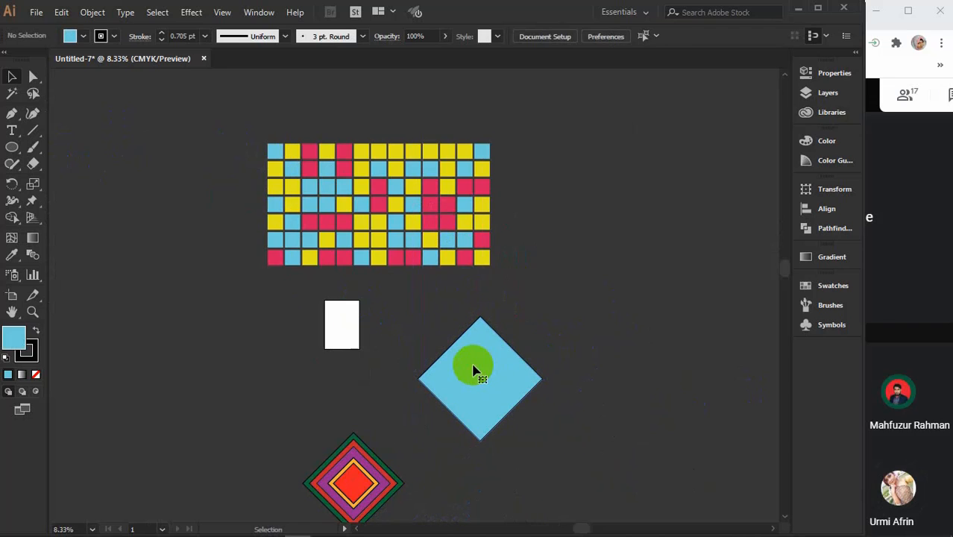
left_click(476, 370)
left_click(568, 310)
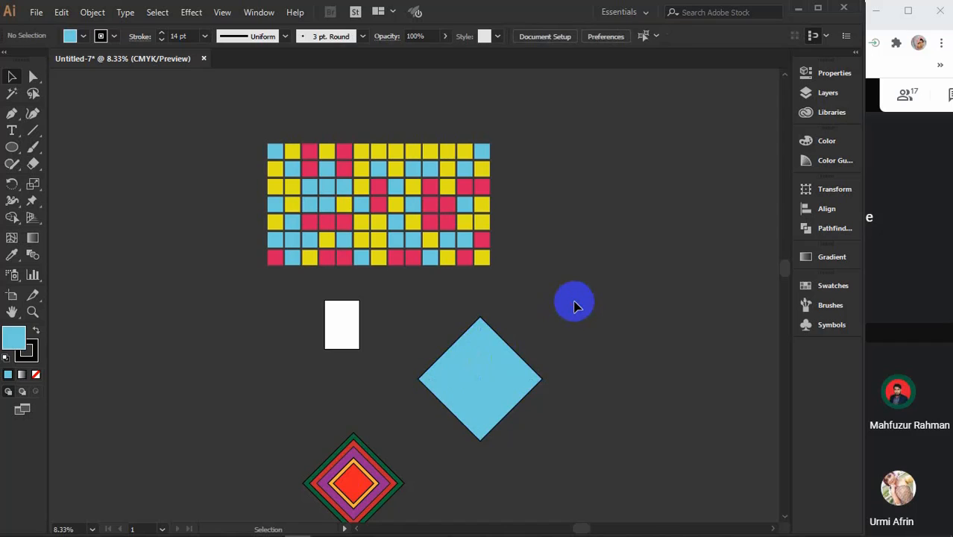
- Trace several freehand loops with the Lasso tool in the empty area left of the grid
left_click(32, 95)
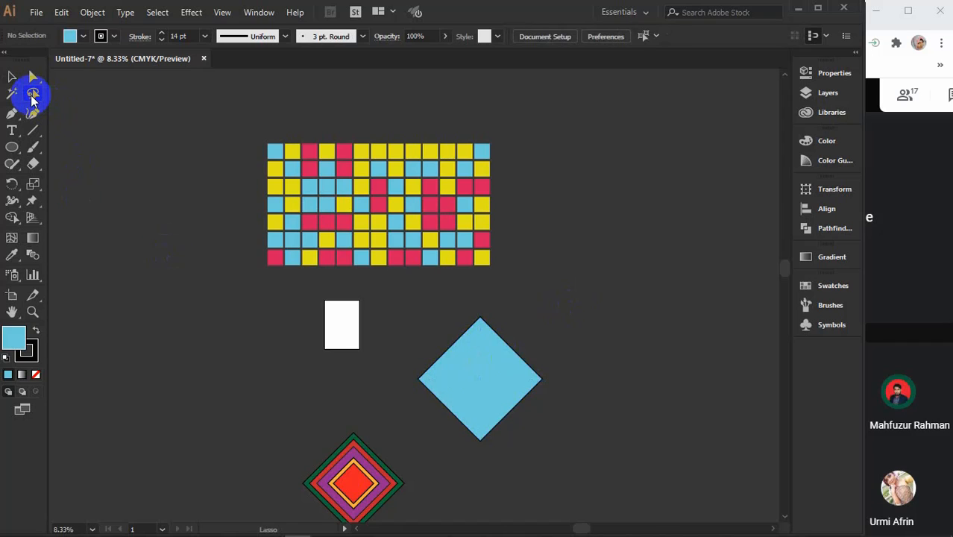
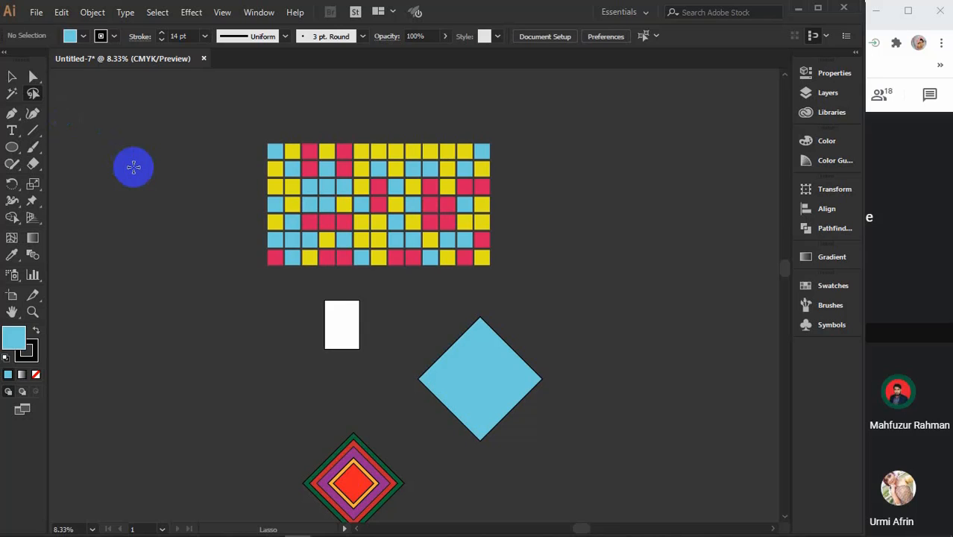
mouse_move(133, 167)
left_mouse_down()
mouse_move(107, 206)
mouse_move(149, 225)
mouse_move(163, 203)
left_mouse_up()
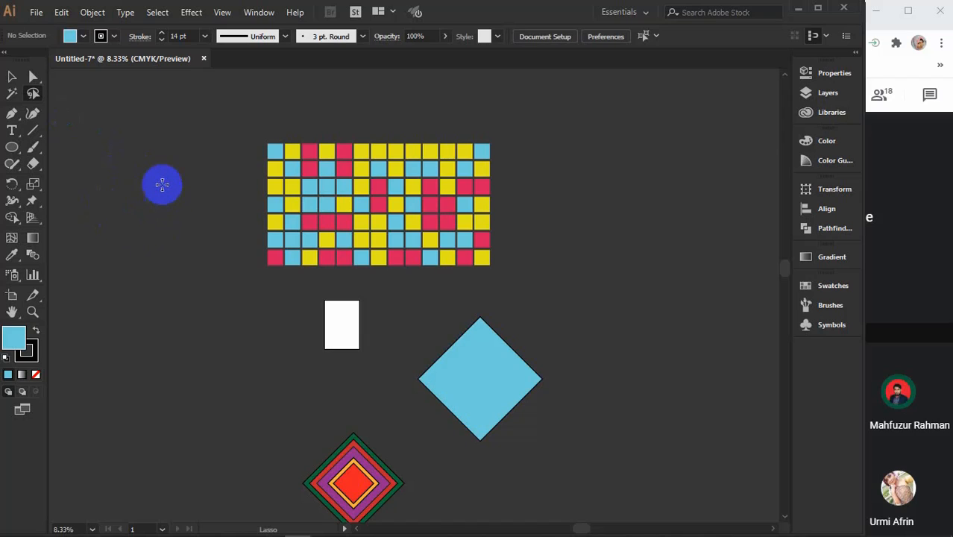
mouse_move(127, 156)
left_mouse_down()
mouse_move(123, 191)
mouse_move(164, 213)
mouse_move(170, 185)
mouse_move(160, 161)
mouse_move(131, 154)
mouse_move(164, 212)
left_mouse_up()
mouse_move(129, 160)
left_mouse_down()
mouse_move(110, 208)
mouse_move(177, 326)
left_mouse_up()
mouse_move(157, 171)
left_mouse_down()
mouse_move(148, 240)
mouse_move(183, 239)
mouse_move(170, 277)
left_mouse_up()
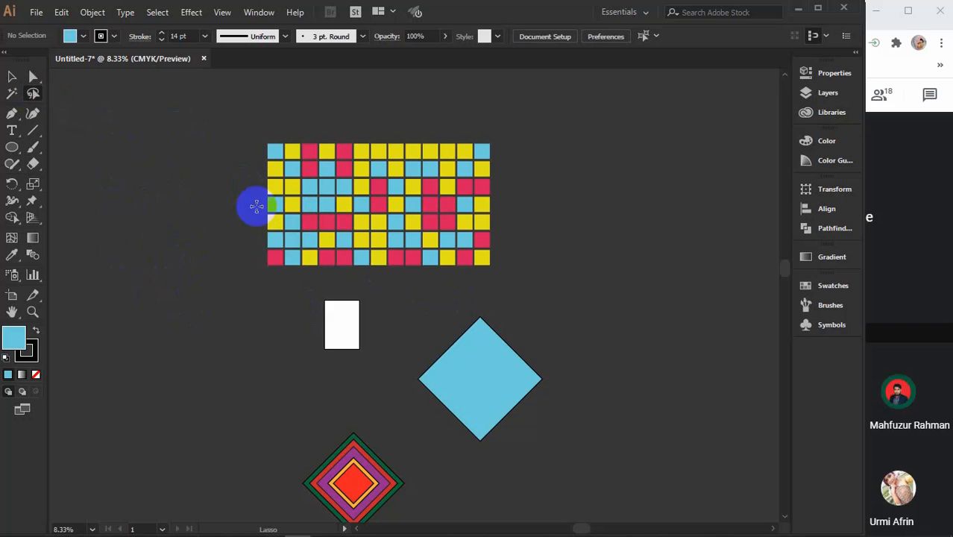
- Lasso the light-blue diamond's top anchor point, then lasso its right and bottom anchor points together
left_click_drag(568, 364, 510, 357)
scroll(510, 357, "up", 2)
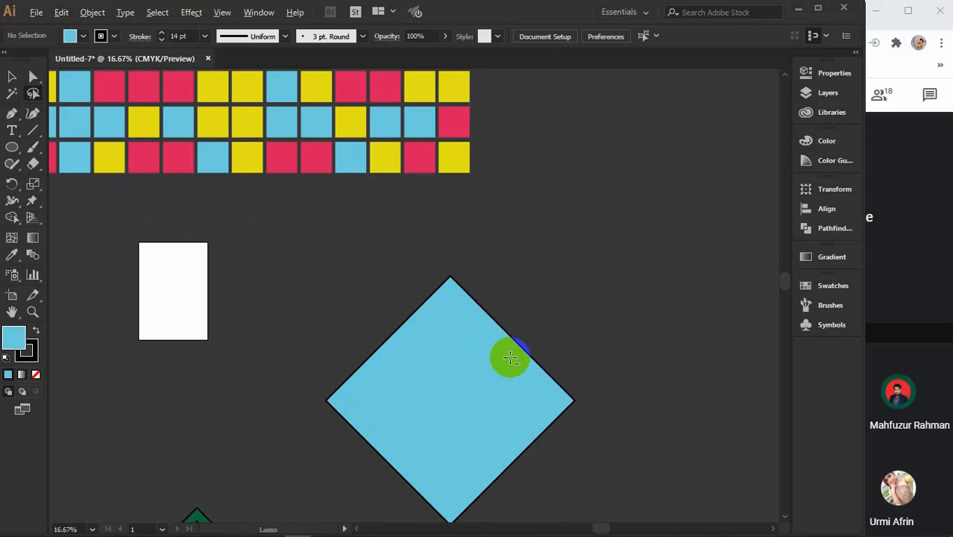
left_click_drag(579, 338, 591, 266)
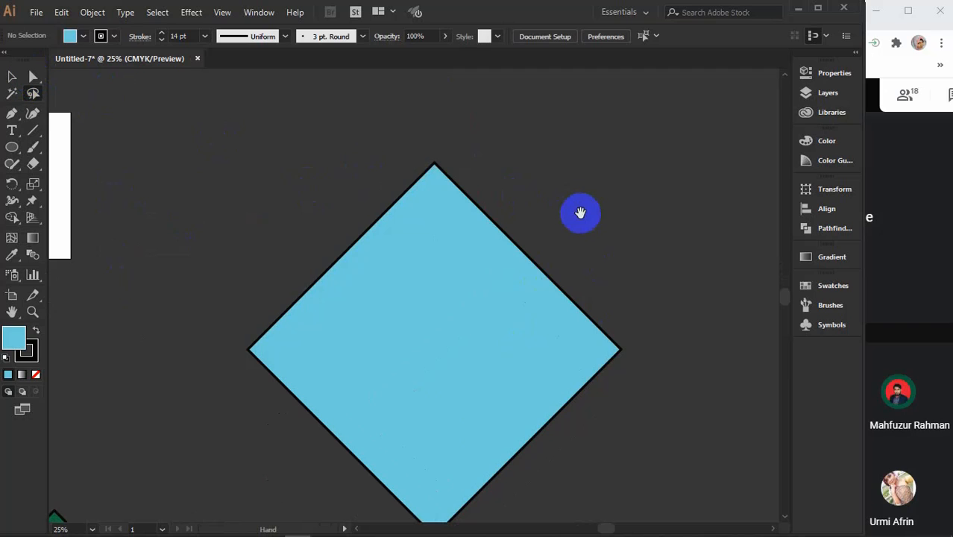
scroll(579, 201, "down", 1)
mouse_move(416, 103)
left_mouse_down()
mouse_move(369, 126)
mouse_move(375, 154)
mouse_move(430, 231)
mouse_move(502, 195)
left_mouse_up()
left_click_drag(466, 121, 455, 121)
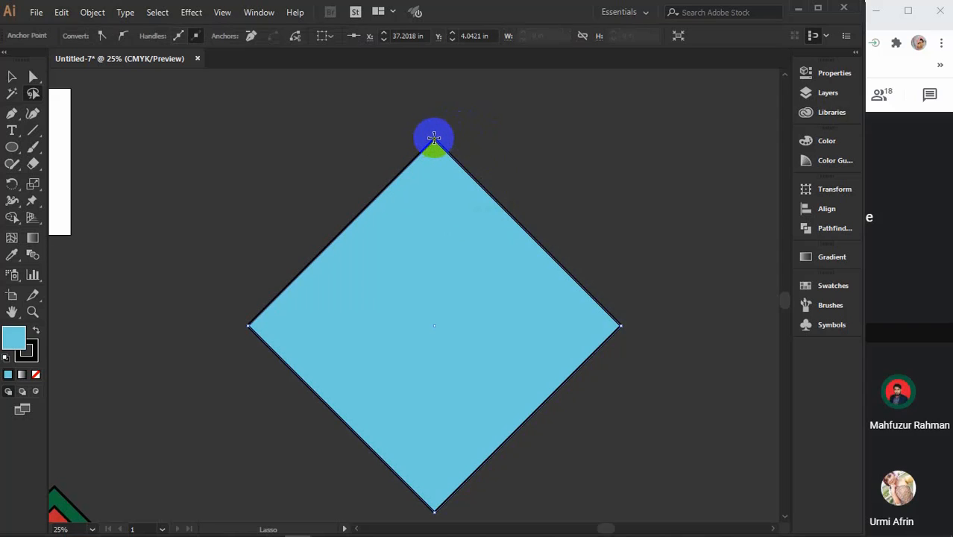
mouse_move(434, 138)
left_mouse_down()
mouse_move(355, 221)
mouse_move(272, 375)
mouse_move(629, 375)
mouse_move(638, 303)
mouse_move(538, 356)
mouse_move(446, 454)
mouse_move(417, 506)
mouse_move(450, 524)
mouse_move(557, 390)
mouse_move(637, 227)
left_mouse_up()
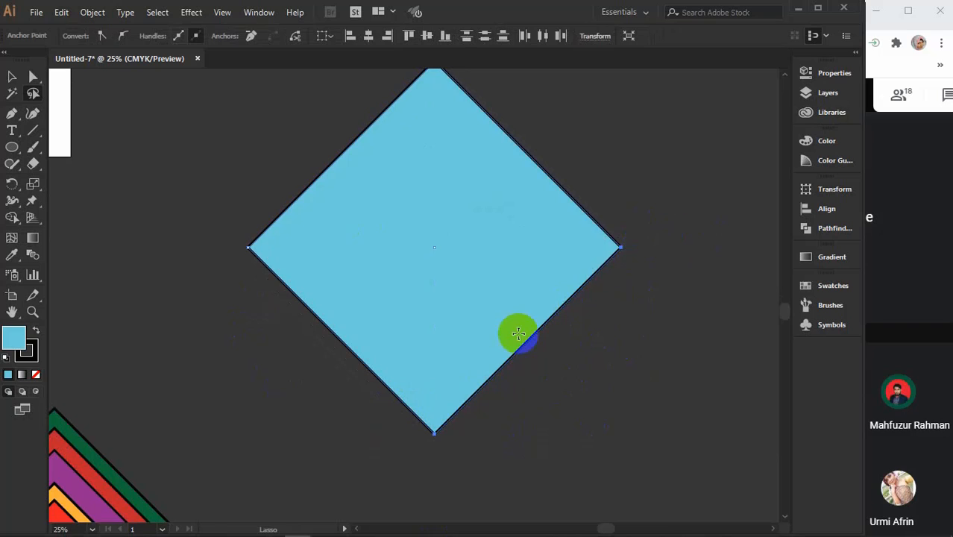
- Move the diamond's right and bottom anchor points together up and to the right with the Direct Selection tool
left_click(33, 77)
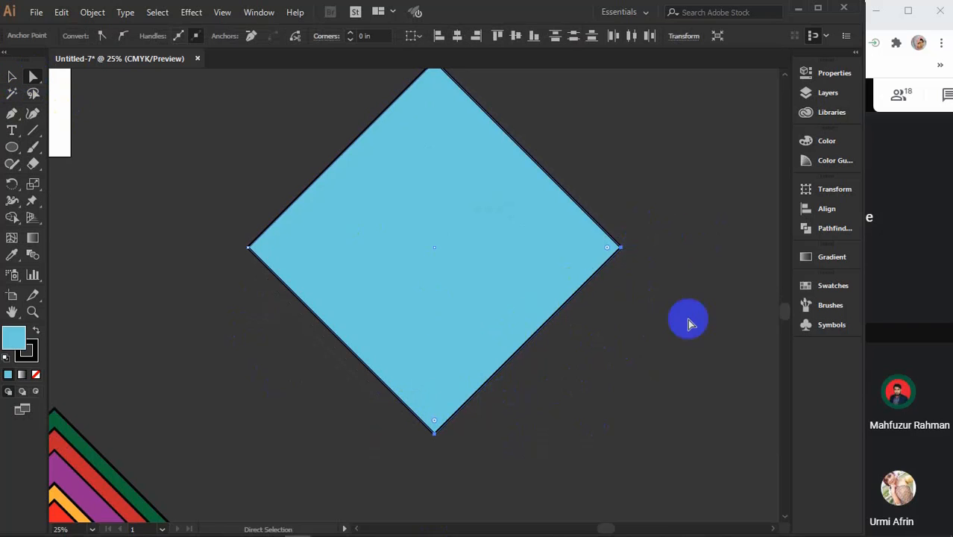
left_click_drag(621, 248, 733, 179)
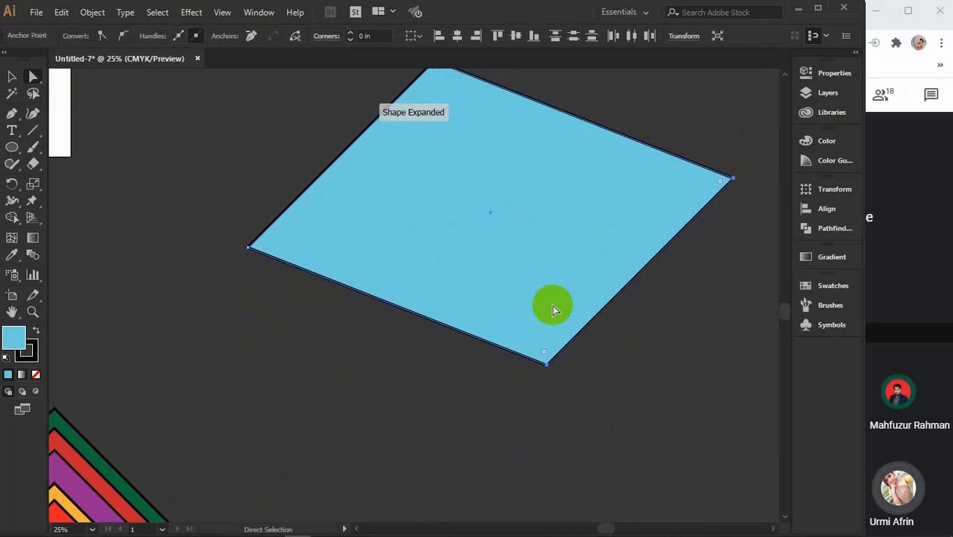
scroll(526, 373, "up", 2)
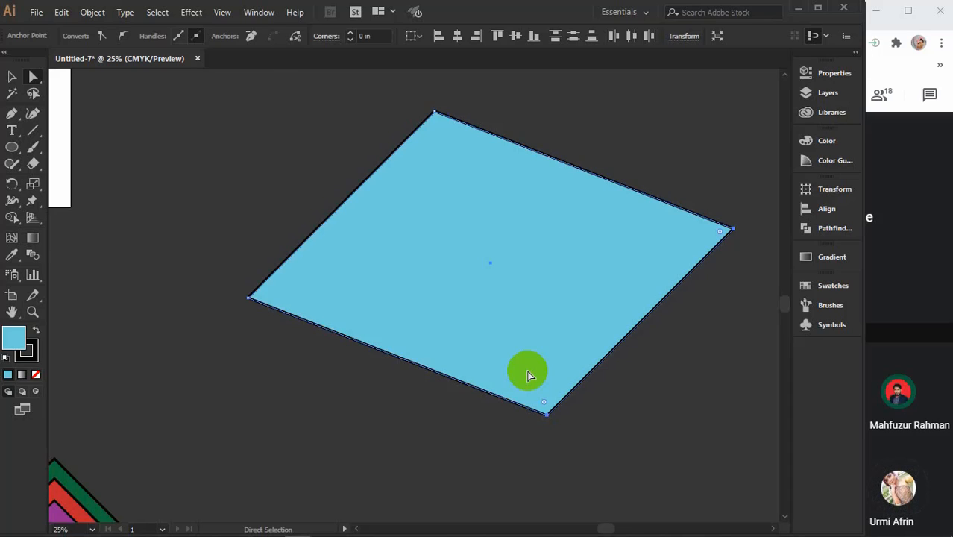
- Clear the selection, reselect the shape's right and bottom anchor points, and move them together back to the left
left_click(670, 440)
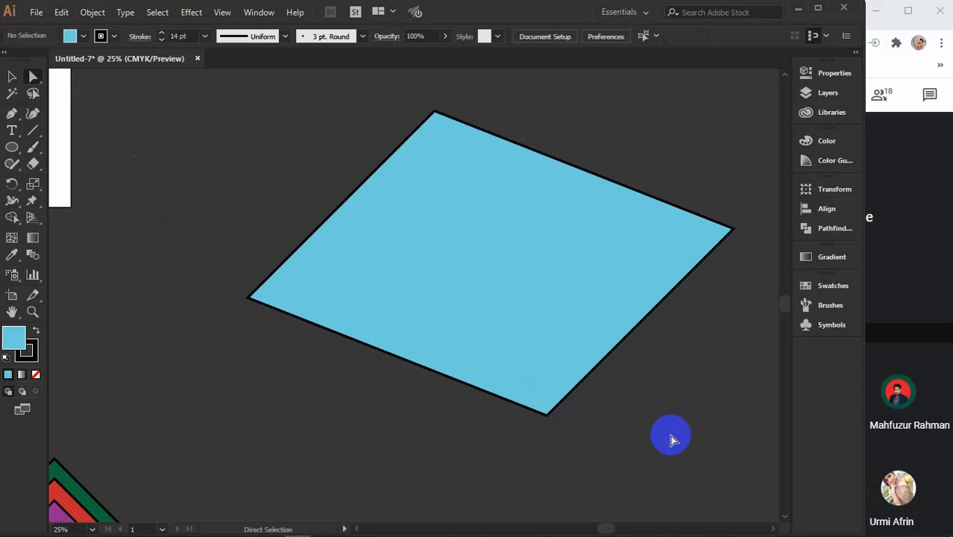
left_click(548, 416)
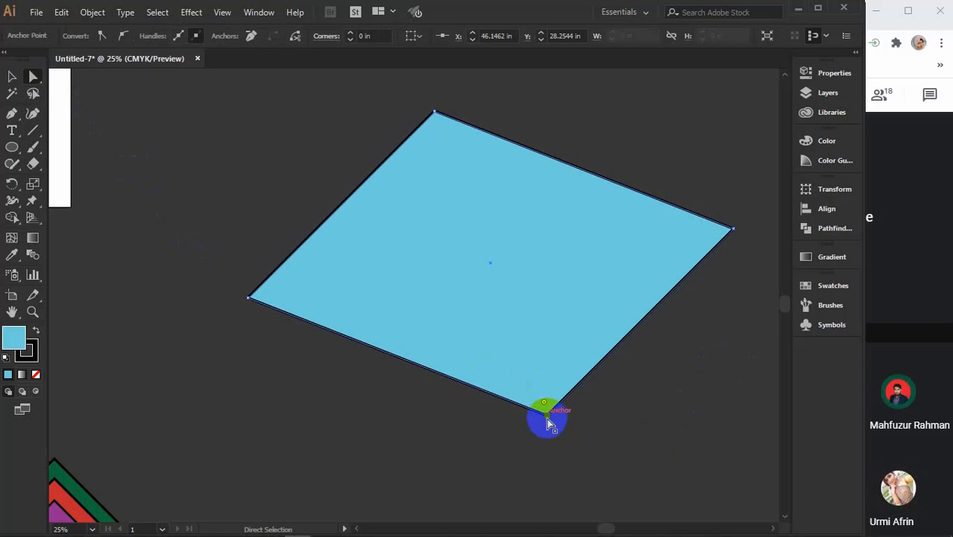
left_click_drag(735, 230, 669, 234)
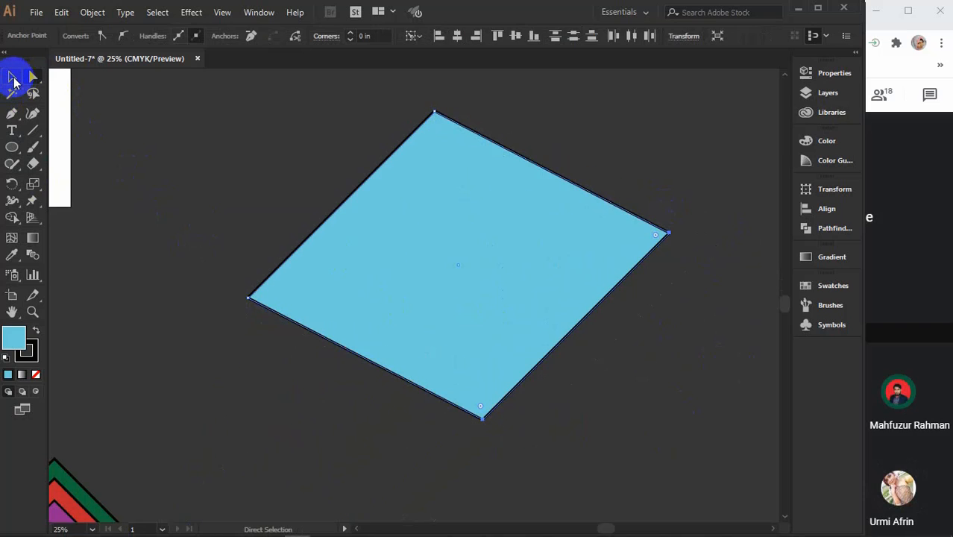
- Select the whole reshaped light-blue diamond with the Selection tool and delete it
left_click(13, 81)
left_click(336, 146)
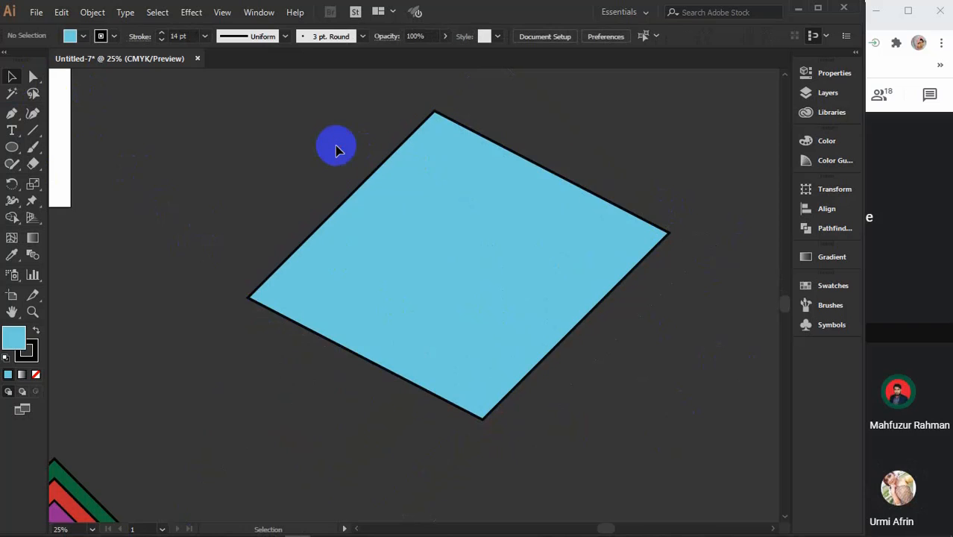
left_click(481, 225)
key("Delete")
- Marquee-select and delete the whole coloured grid, then select and delete the nested diamond
scroll(481, 225, "down", 3)
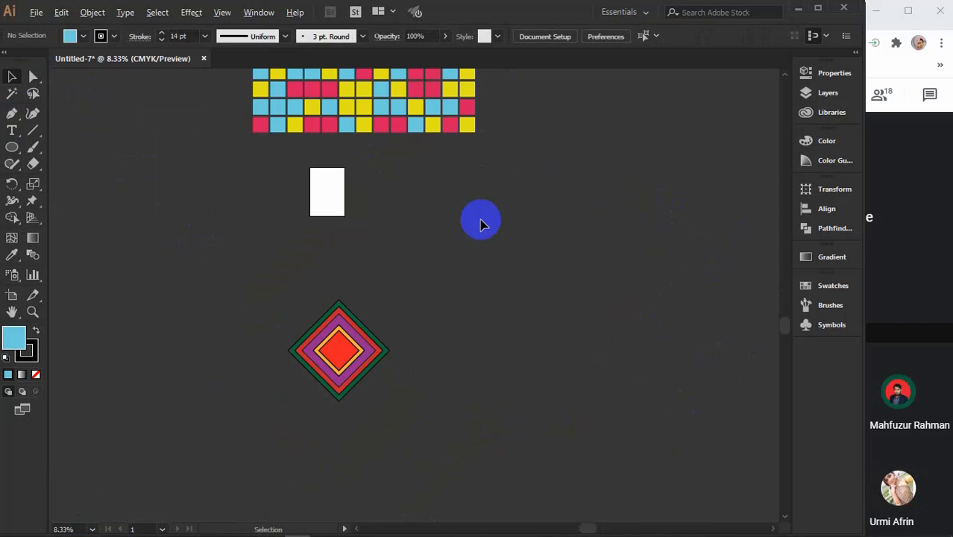
left_click_drag(481, 225, 461, 356)
left_click_drag(182, 127, 550, 356)
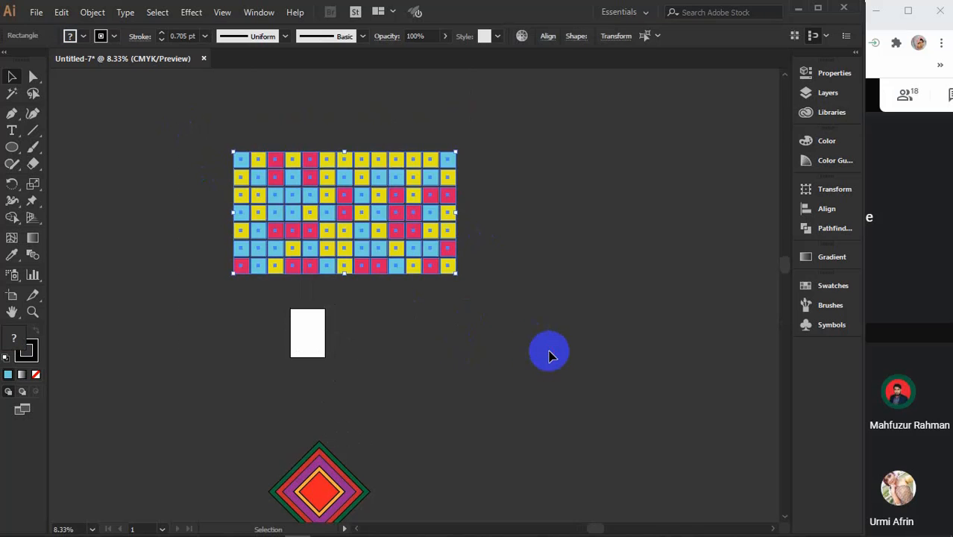
key("Delete")
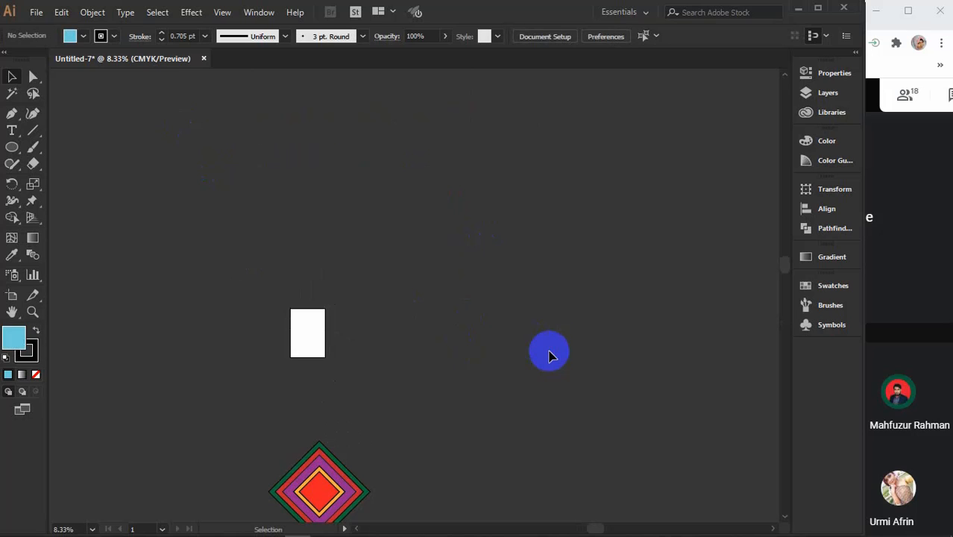
scroll(363, 322, "down", 3)
key("ctrl+a")
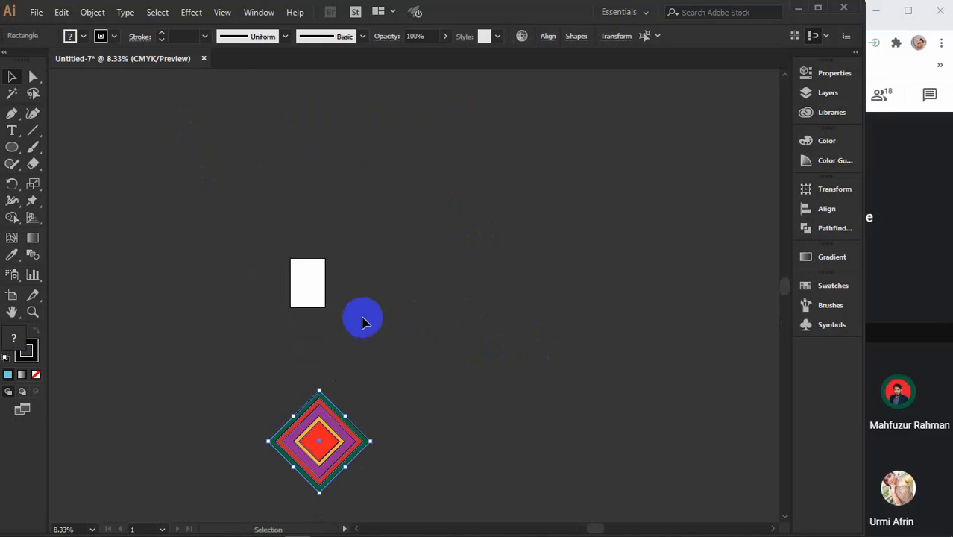
key("Delete")
- Draw a large closed, wavy, irregular shape with the Pen tool in the empty area above the artboard and clear the selection
scroll(332, 279, "up", 2)
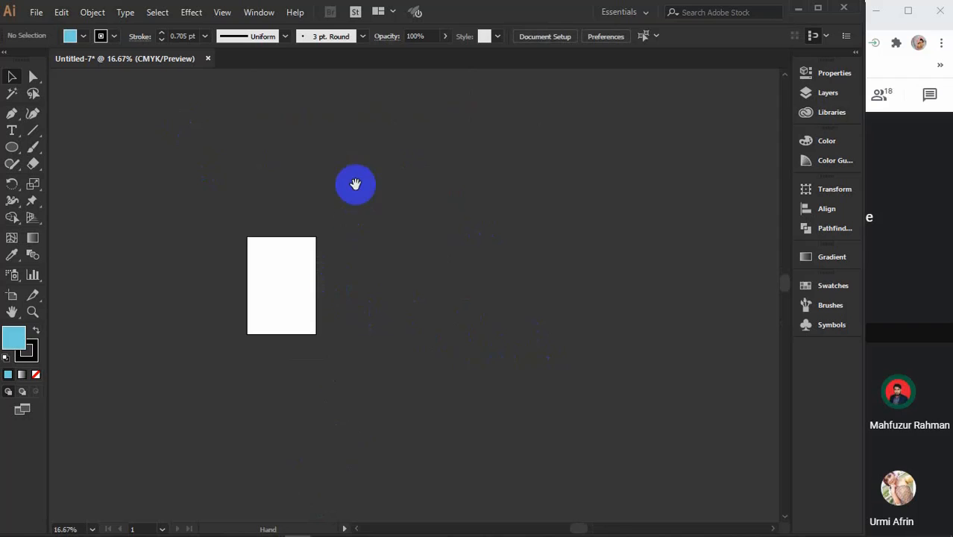
left_click_drag(354, 182, 389, 343)
left_click(11, 114)
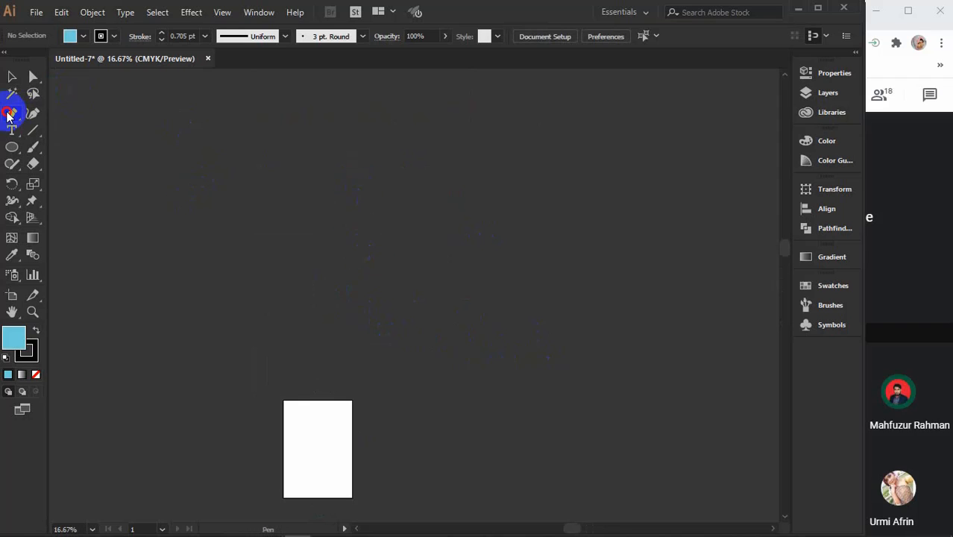
scroll(340, 283, "up", 1)
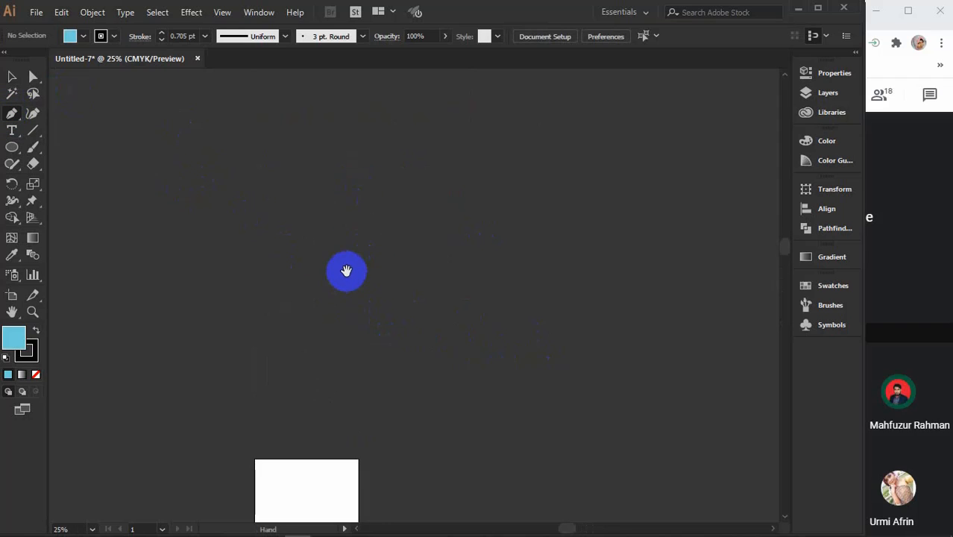
left_click_drag(344, 270, 377, 316)
left_click(124, 267)
left_click_drag(138, 239, 166, 229)
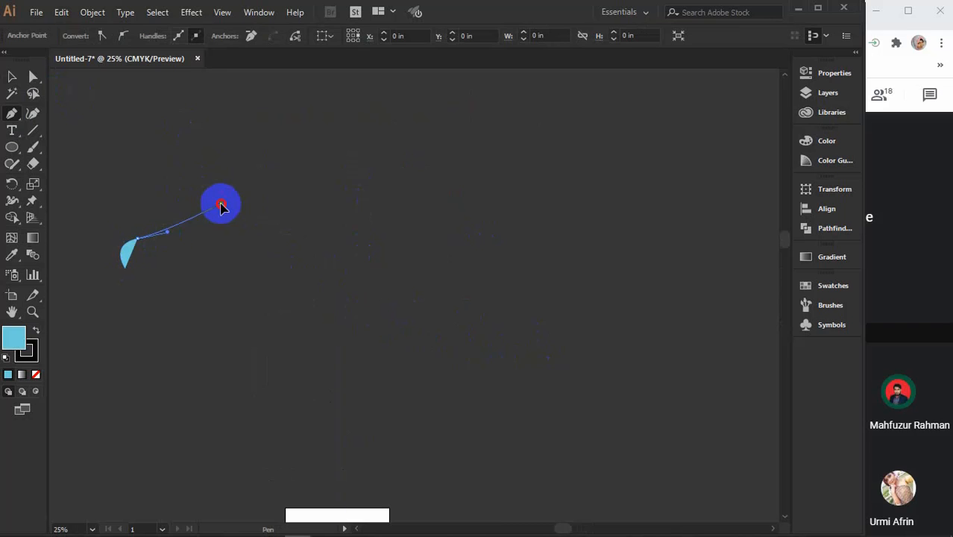
left_click_drag(221, 204, 232, 164)
left_click_drag(258, 145, 328, 165)
left_click_drag(343, 182, 384, 189)
left_click(400, 165)
left_click(424, 137)
left_click_drag(481, 137, 490, 187)
left_click_drag(505, 204, 516, 197)
left_click(533, 179)
left_click(555, 151)
left_click_drag(614, 141, 622, 141)
left_click_drag(671, 197, 677, 205)
left_click_drag(677, 221, 670, 256)
left_click_drag(686, 272, 686, 290)
left_click_drag(696, 322, 683, 382)
left_click_drag(653, 431, 643, 437)
left_click(602, 437)
left_click_drag(588, 424, 596, 409)
left_click_drag(636, 387, 665, 359)
left_click_drag(672, 315, 632, 262)
left_click_drag(613, 211, 580, 283)
left_click_drag(559, 307, 542, 333)
left_click_drag(474, 353, 451, 360)
left_click_drag(384, 361, 322, 372)
left_click_drag(332, 334, 506, 306)
left_click_drag(527, 283, 432, 252)
left_click_drag(383, 258, 266, 278)
left_click_drag(285, 252, 288, 191)
left_click_drag(271, 222, 198, 316)
left_click_drag(161, 349, 122, 368)
left_click(66, 326)
left_click_drag(120, 308, 164, 282)
left_click(126, 269)
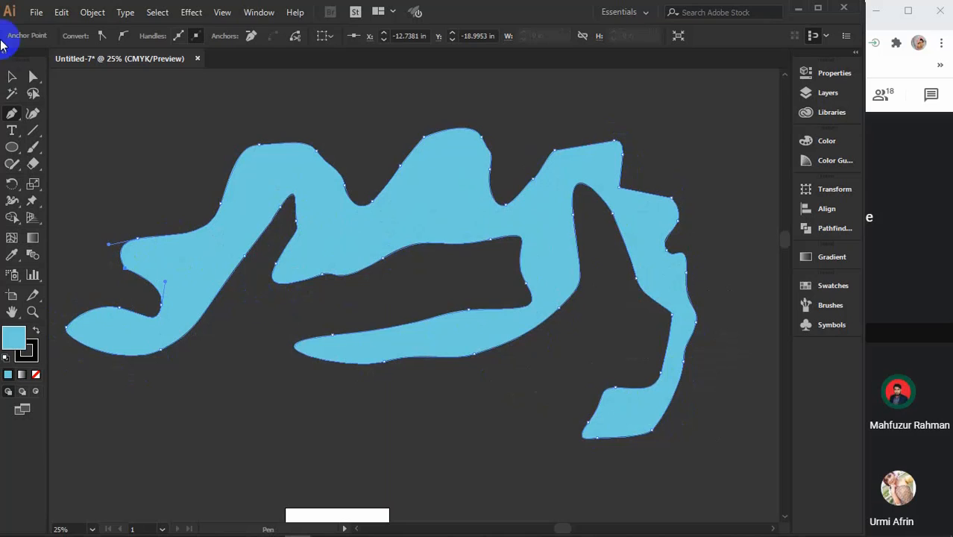
left_click(12, 76)
left_click(309, 109)
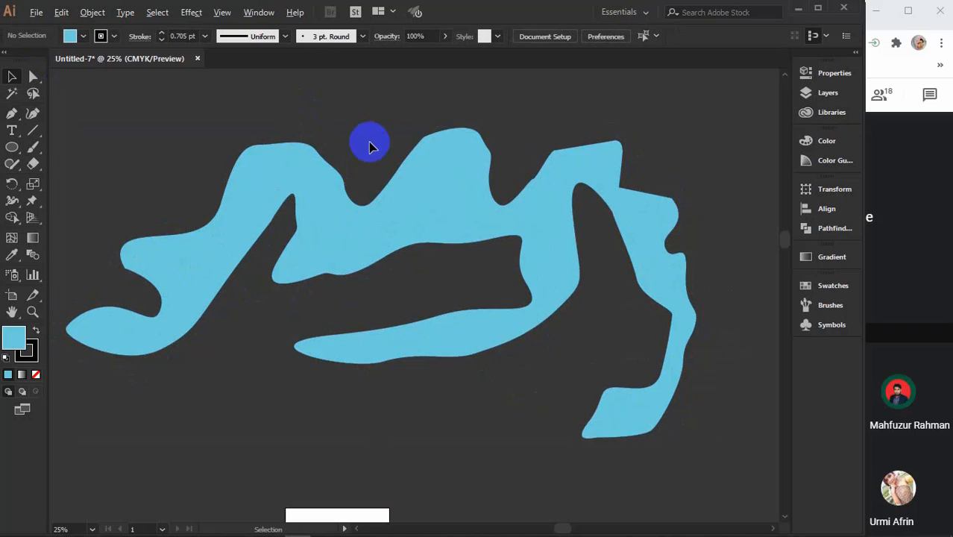
- Select the entire wavy freehand shape with the Selection tool
scroll(370, 144, "down", 2, "alt")
left_click_drag(378, 212, 388, 255)
scroll(387, 255, "up", 2, "alt")
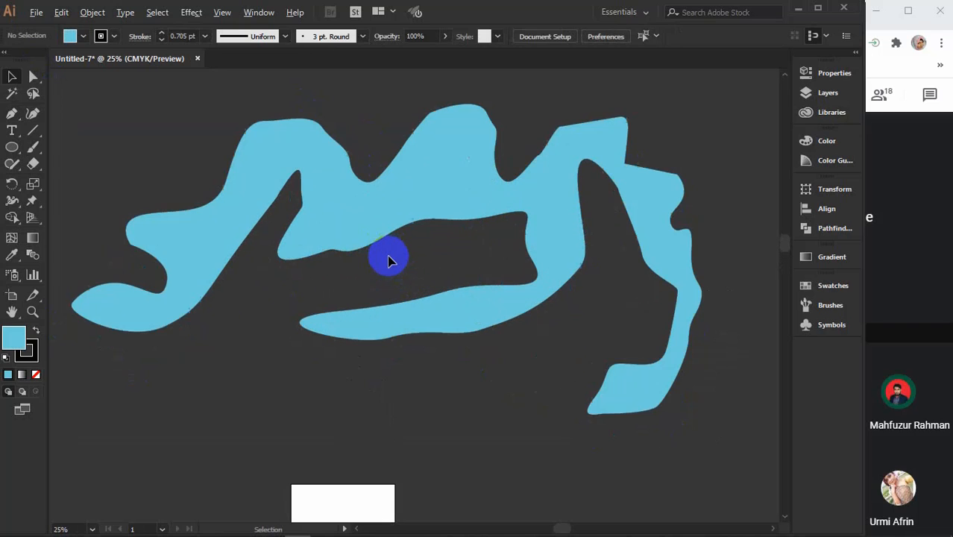
left_click(216, 242)
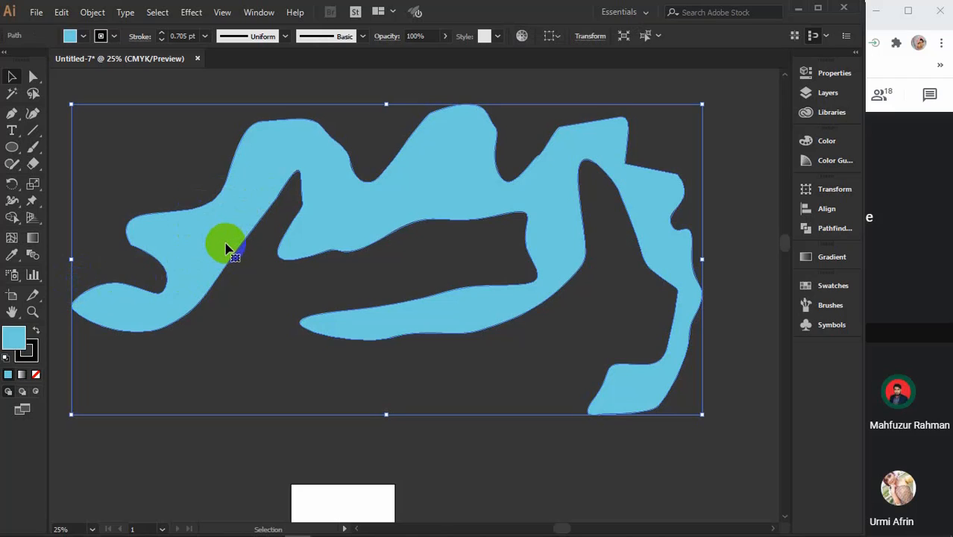
- Switch to the Group Selection tool and try it at several points on the wavy shape's path
left_click(33, 77)
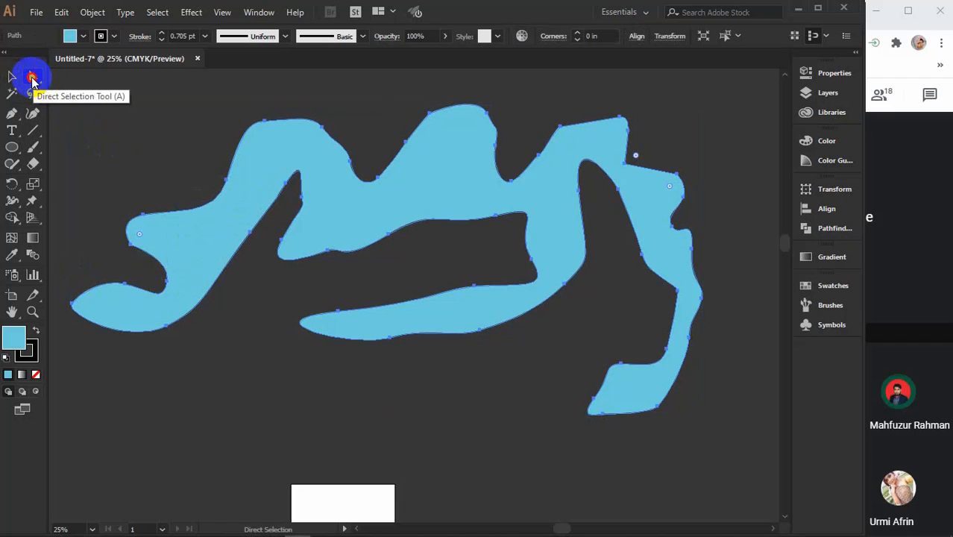
left_click_drag(33, 76, 85, 92)
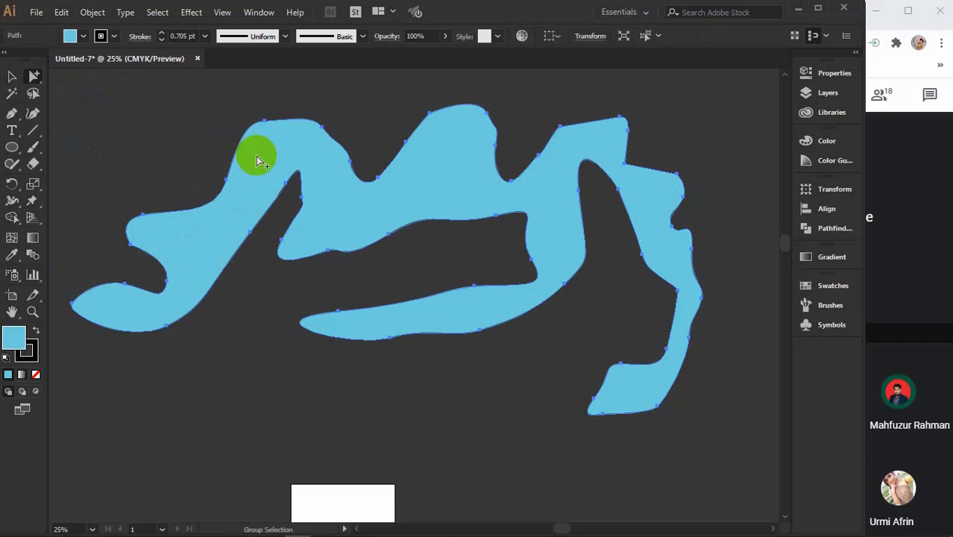
left_click(504, 179)
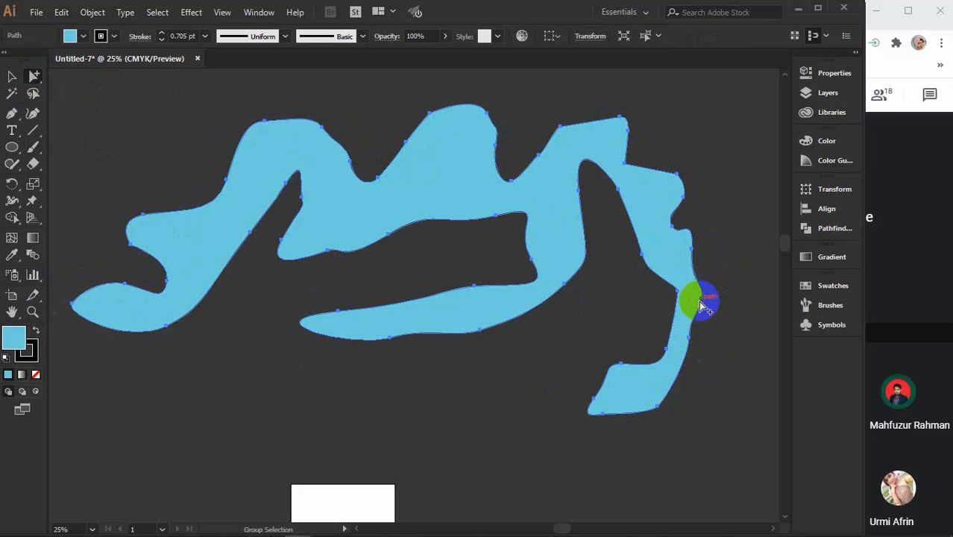
left_click_drag(691, 298, 707, 302)
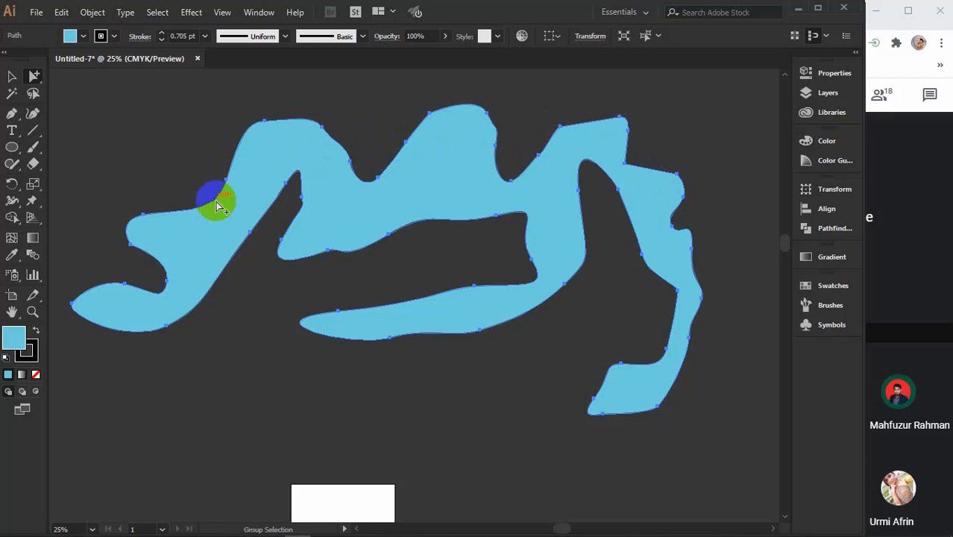
- Switch back to the Direct Selection tool and select the single anchor point at the wavy shape's left tip
left_click(33, 75)
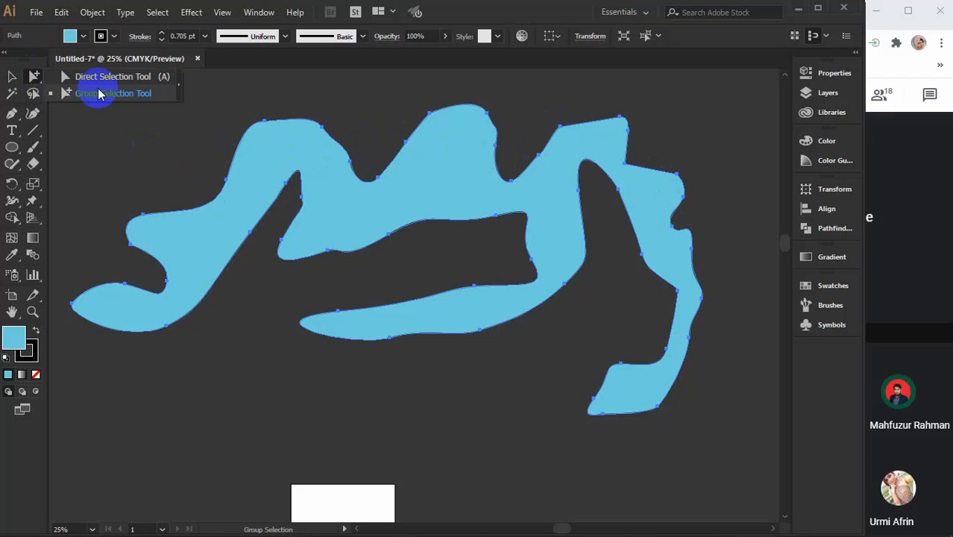
left_click(93, 77)
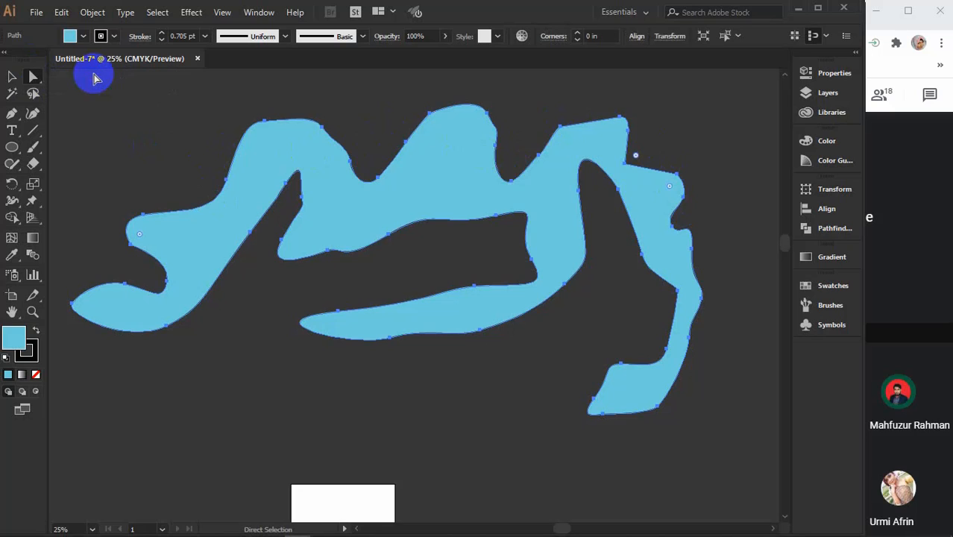
left_click(81, 294)
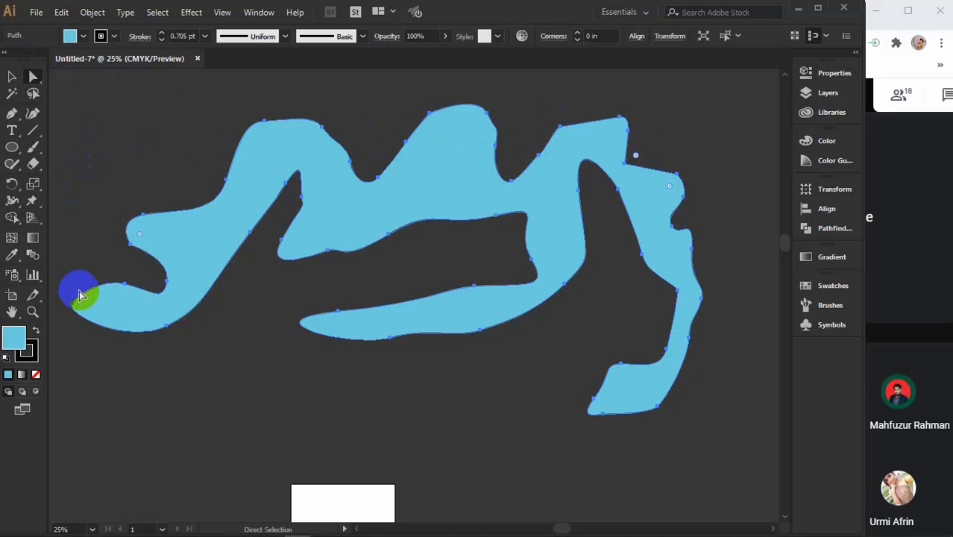
left_click_drag(71, 300, 74, 309)
left_click(144, 334)
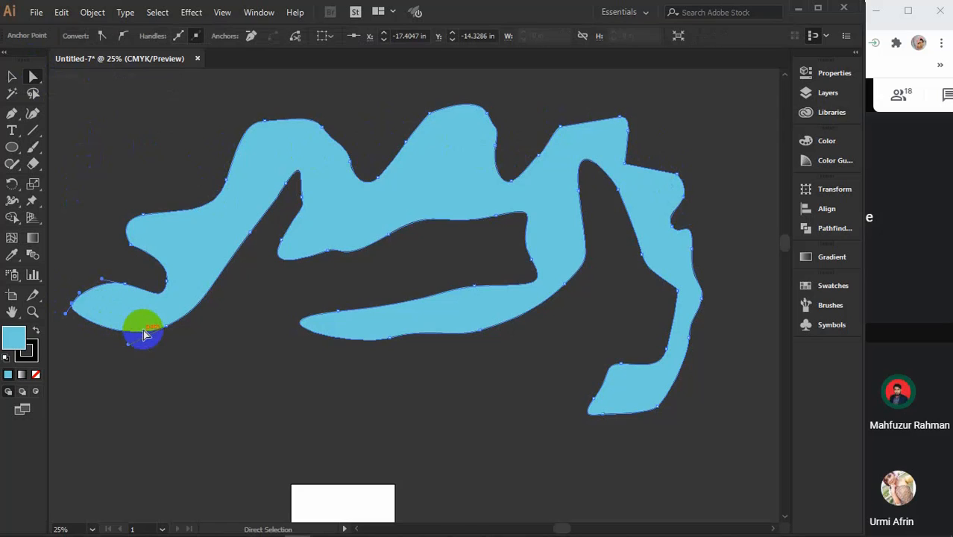
- Add several more anchor points along the wavy shape's edge to the Direct Selection, and clear the selection
left_click_drag(127, 289, 168, 287)
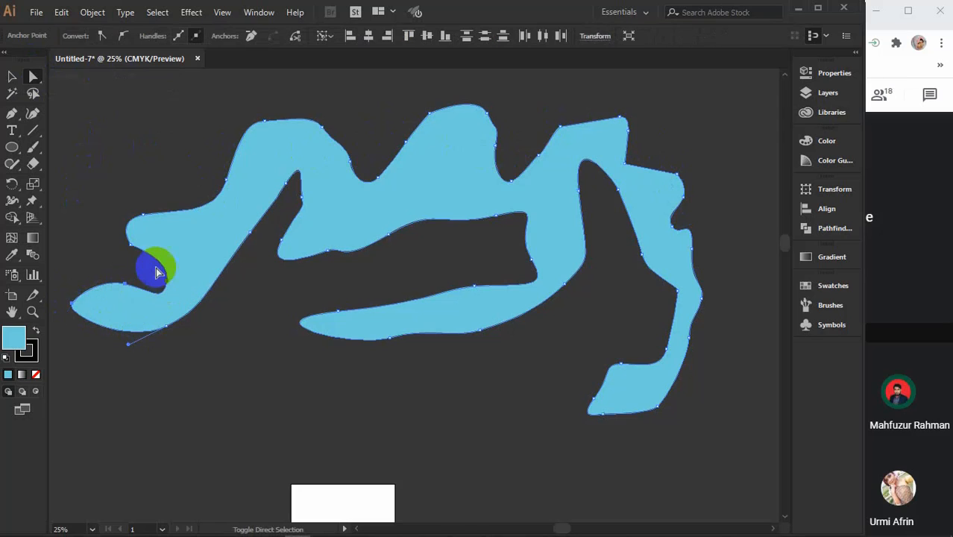
left_click(135, 231)
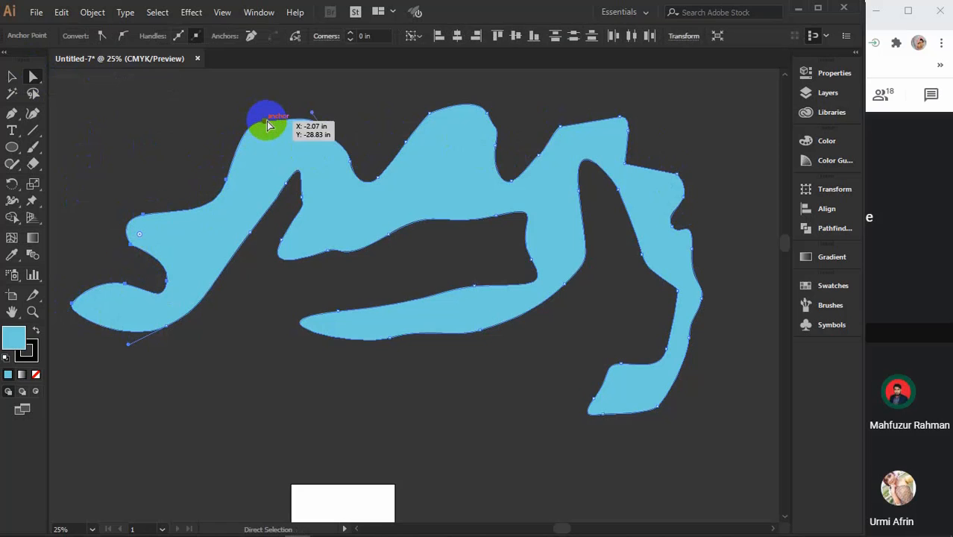
left_click_drag(267, 125, 265, 121)
left_click(688, 346)
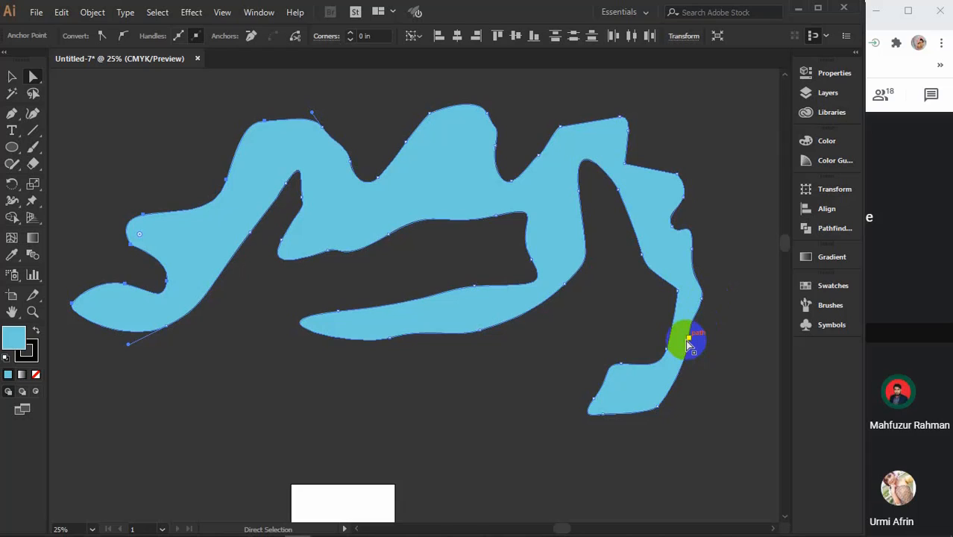
left_click(34, 77)
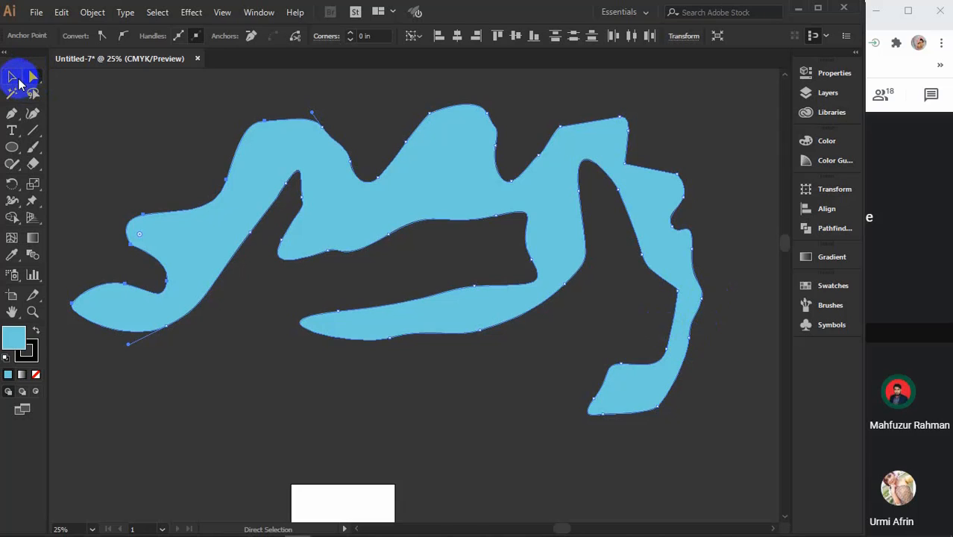
left_click(12, 78)
left_click(111, 117)
- Lasso the anchor points along the wavy shape's upper edge and pull them upward together with the Direct Selection tool
left_click(33, 94)
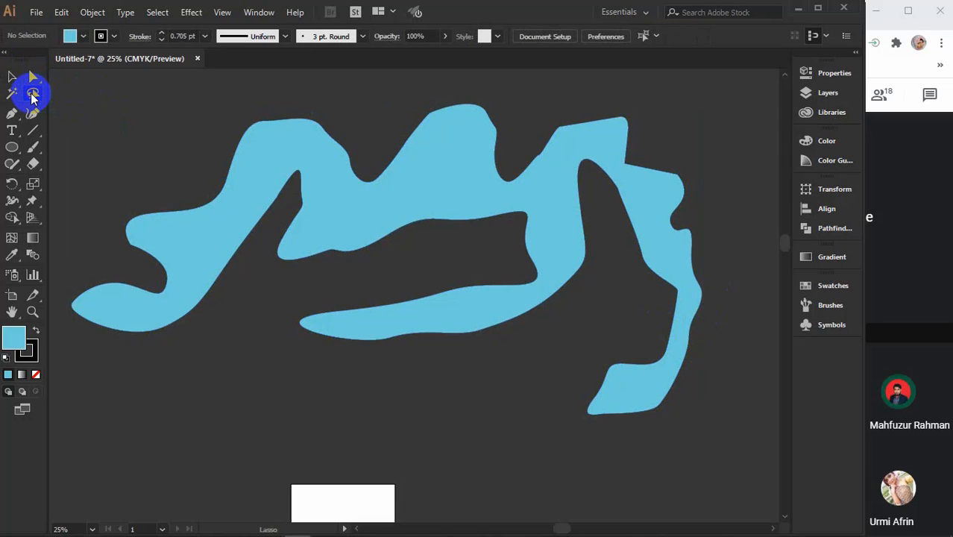
mouse_move(99, 214)
left_mouse_down()
mouse_move(58, 305)
mouse_move(77, 313)
mouse_move(158, 304)
mouse_move(182, 280)
mouse_move(223, 203)
mouse_move(283, 151)
mouse_move(310, 151)
mouse_move(338, 210)
mouse_move(397, 203)
mouse_move(421, 175)
mouse_move(447, 165)
mouse_move(469, 184)
mouse_move(515, 194)
mouse_move(541, 186)
mouse_move(573, 148)
mouse_move(593, 146)
mouse_move(710, 310)
mouse_move(730, 273)
mouse_move(732, 134)
mouse_move(698, 90)
mouse_move(462, 73)
mouse_move(400, 86)
mouse_move(324, 197)
mouse_move(150, 283)
mouse_move(104, 324)
mouse_move(72, 376)
mouse_move(60, 424)
mouse_move(158, 423)
left_mouse_up()
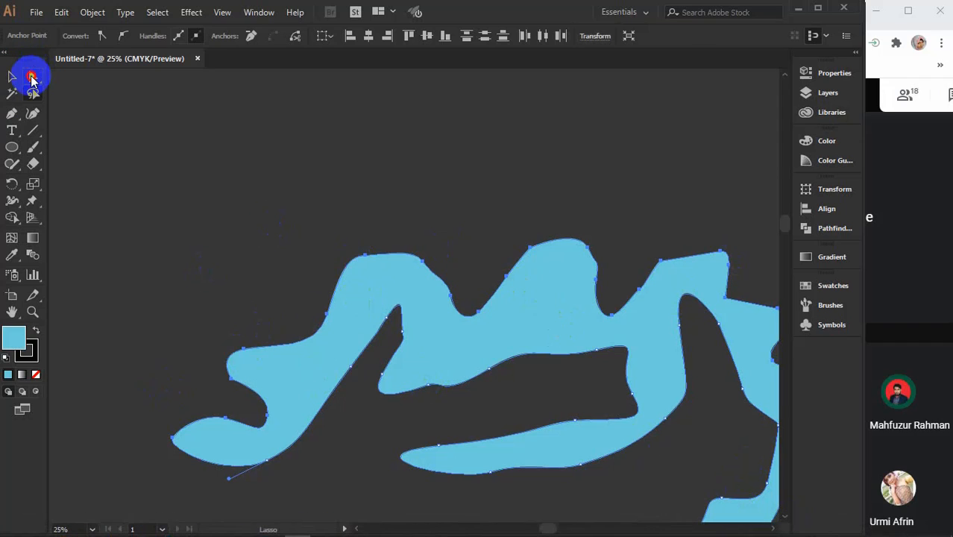
left_click(31, 77)
left_click_drag(531, 252, 492, 133)
key("ctrl+minus")
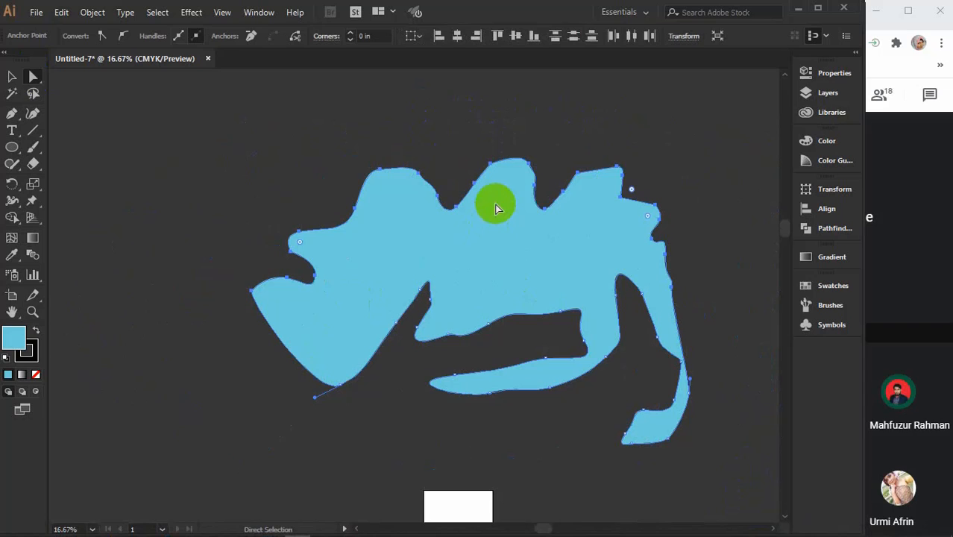
- Move the selected upper-edge anchors to the right, flip them below the shape's lower edge, and bring them back above it
left_click(464, 213)
left_click_drag(457, 205, 542, 188)
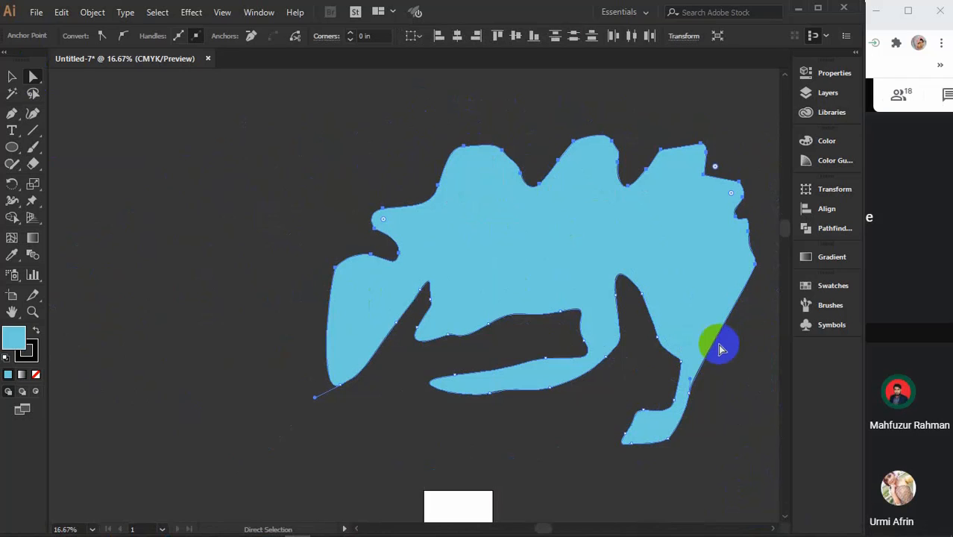
left_click_drag(626, 184, 551, 449)
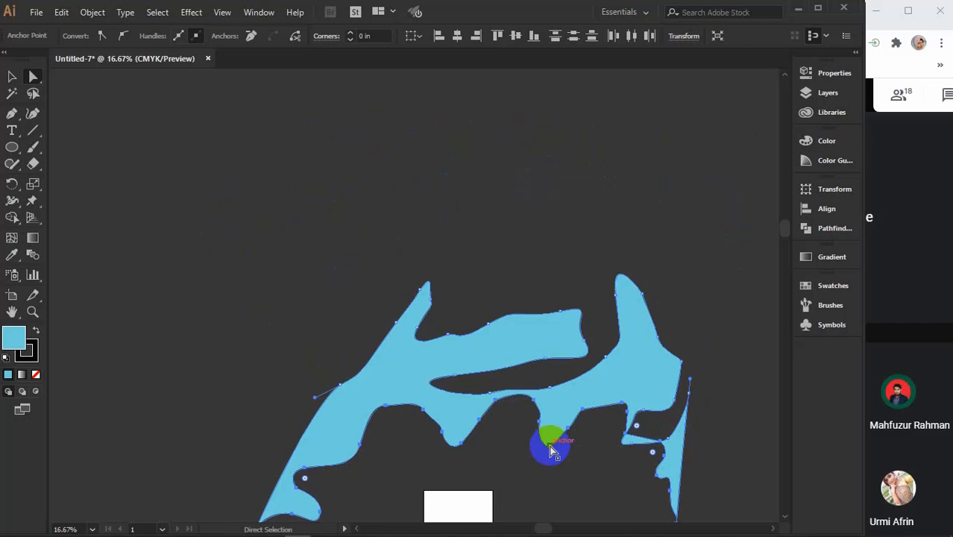
scroll(549, 436, "down", 4)
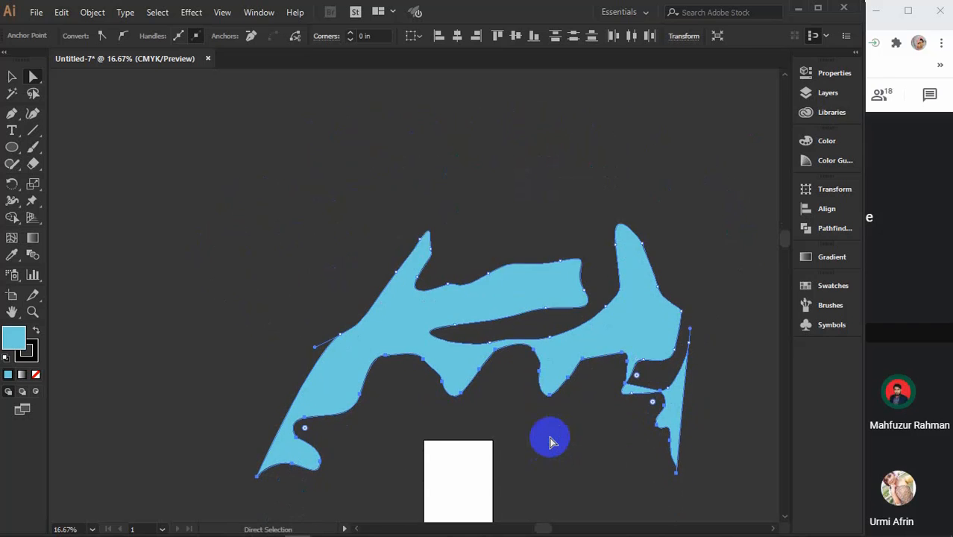
left_click_drag(550, 341, 600, 100)
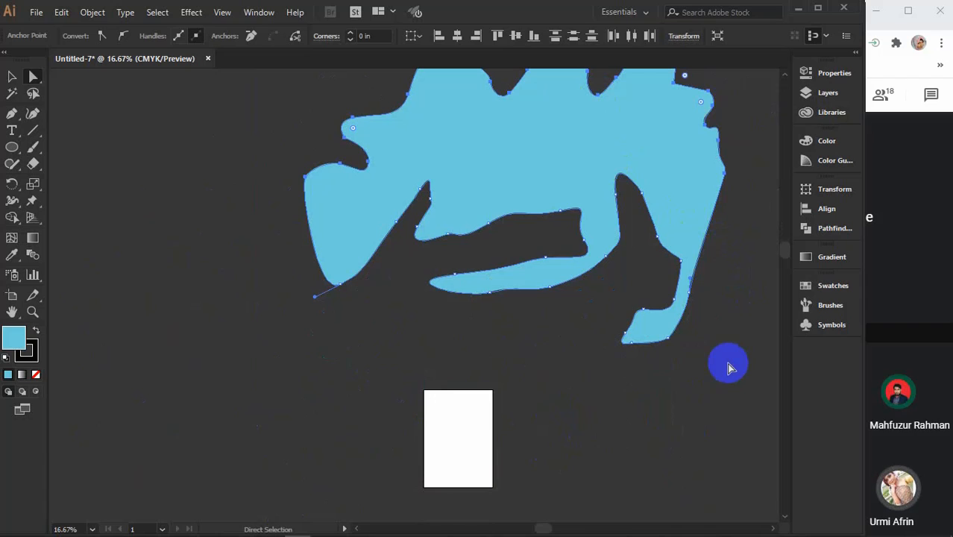
scroll(613, 375, "up", 1)
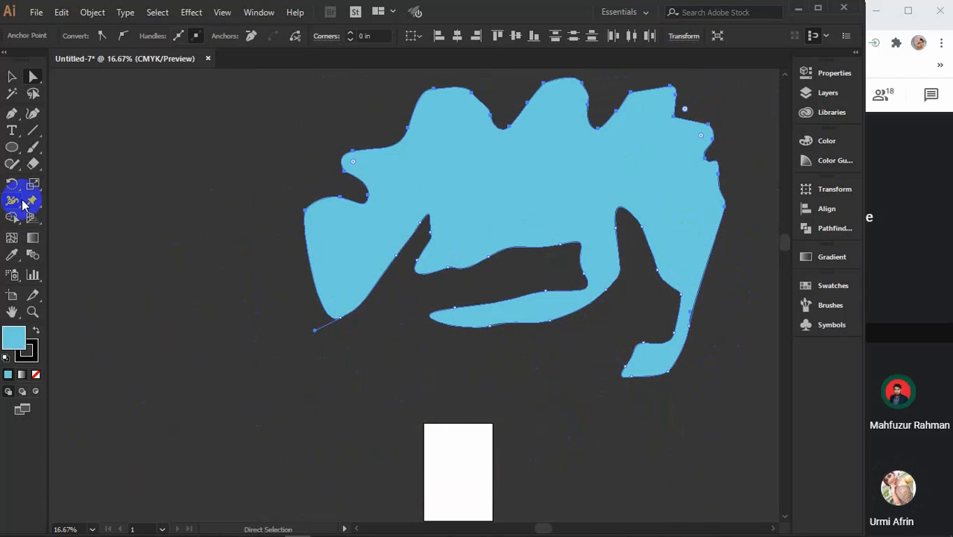
left_click(656, 119)
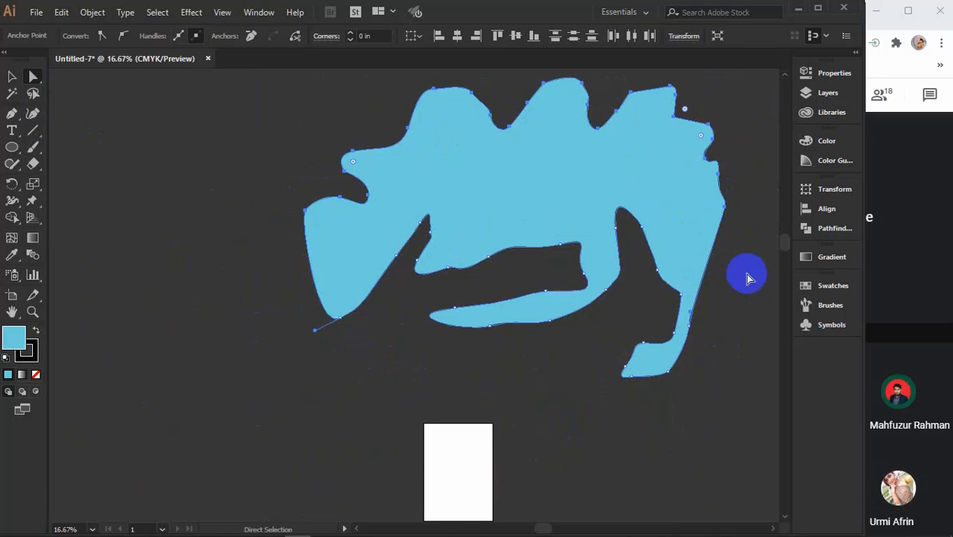
left_click(702, 138)
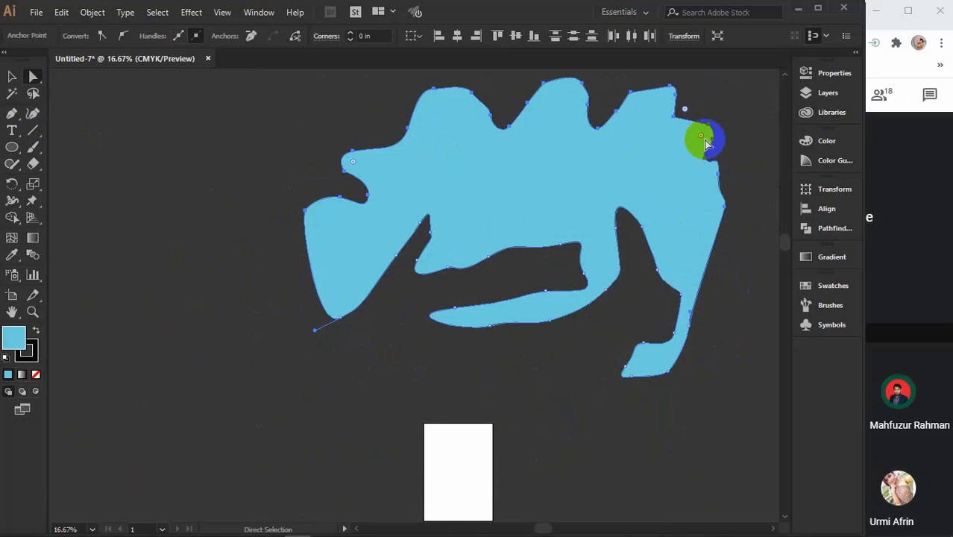
- Clear the anchor selection, select the entire distorted shape with the Selection tool and delete it
left_click(11, 78)
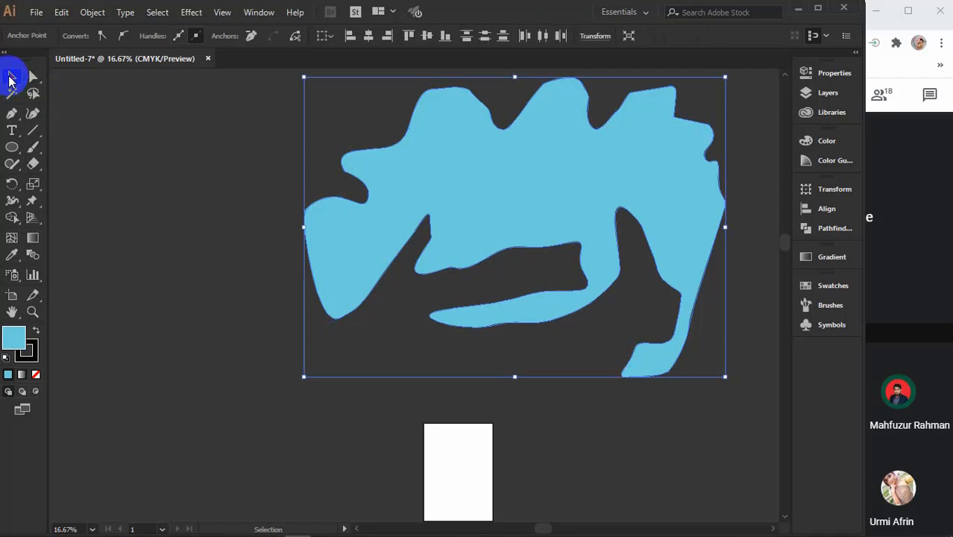
left_click(145, 164)
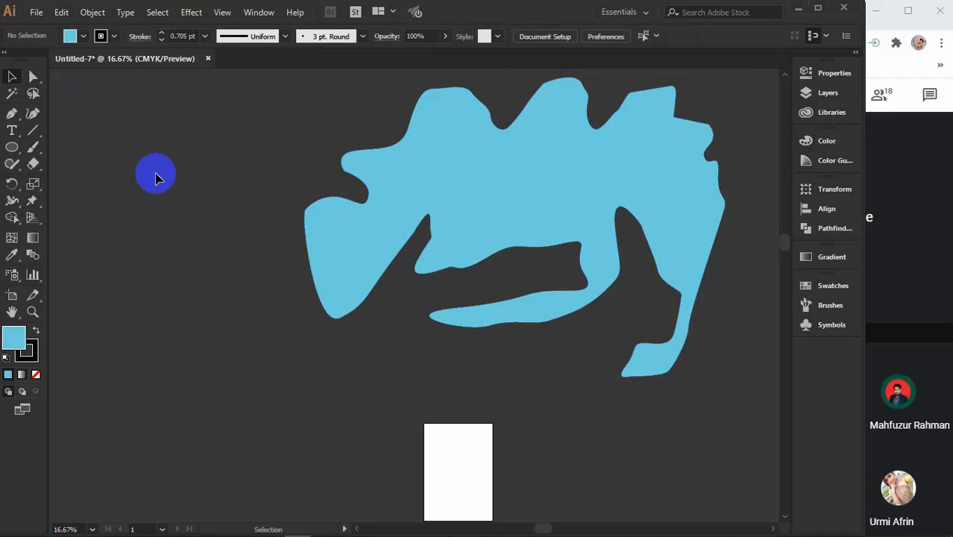
left_click(468, 251)
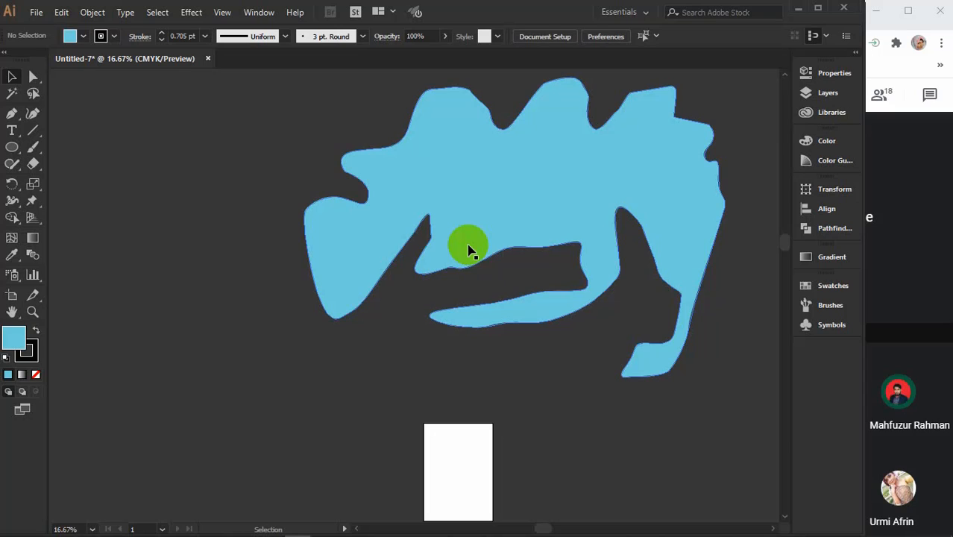
left_click_drag(336, 144, 435, 237)
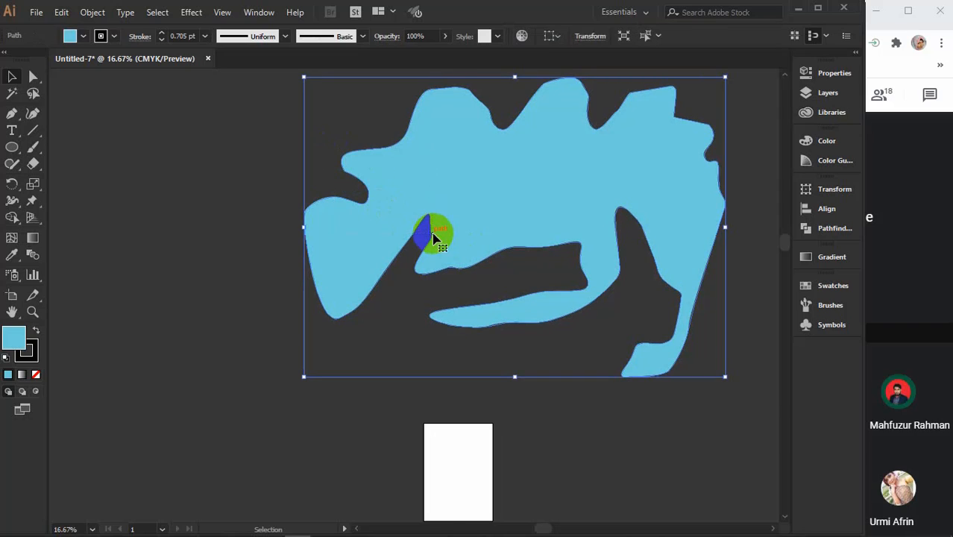
key("Delete")
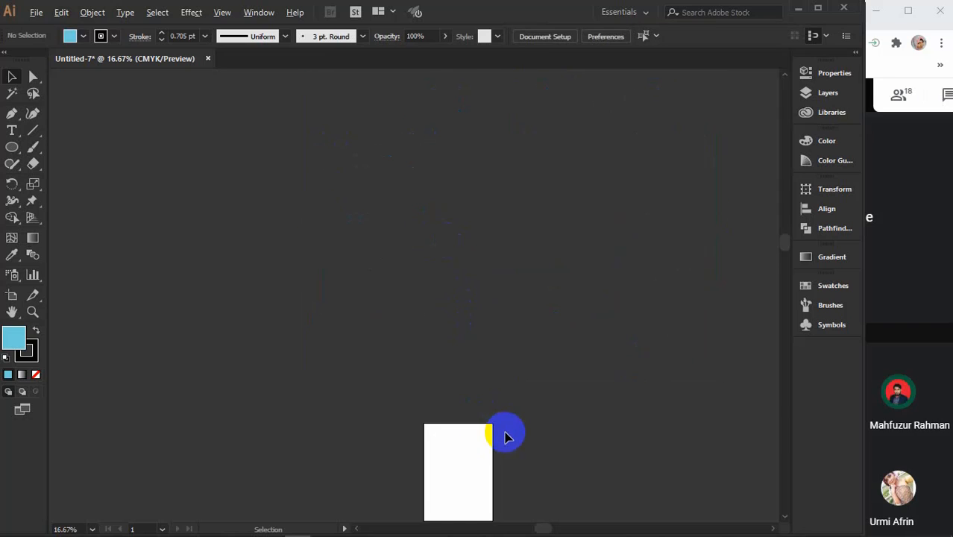
- Draw a small square in the upper left of the artboard with the Rectangle tool and duplicate it into an evenly spaced row of six
scroll(505, 432, "up", 2)
left_click_drag(505, 433, 503, 258)
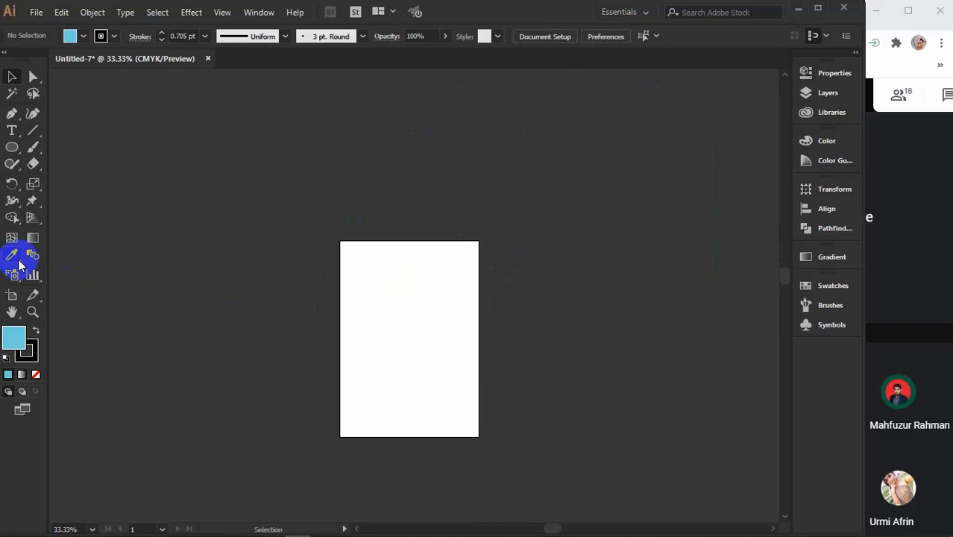
left_click(9, 148)
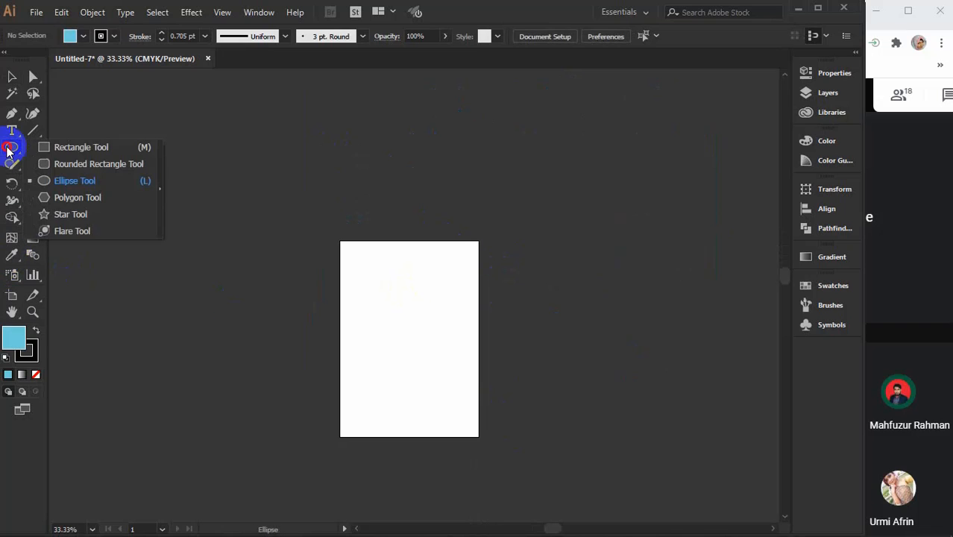
left_click(74, 147)
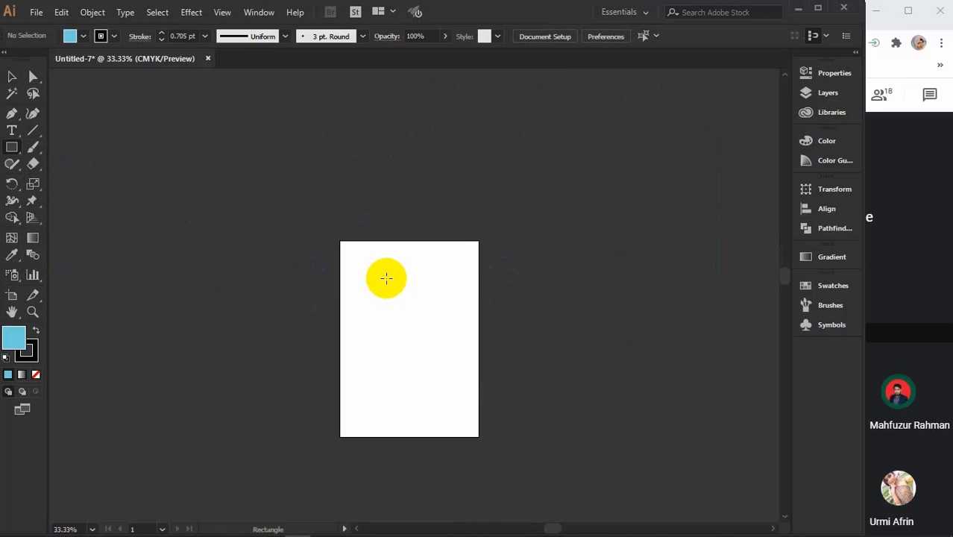
left_click_drag(364, 276, 411, 279)
key("v")
key("ctrl+1")
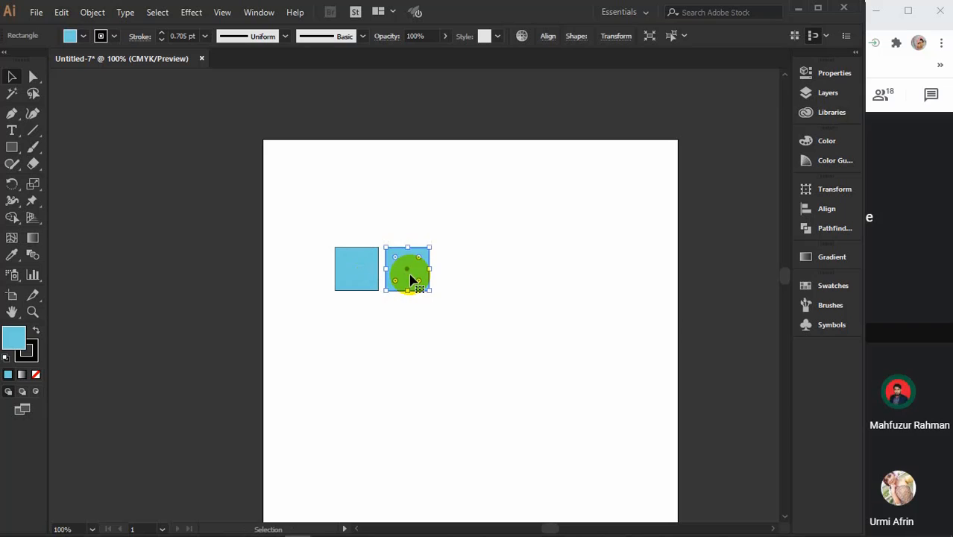
key("ctrl+d")
key("ctrl+d")
key("ctrl+d")
key("ctrl+d")
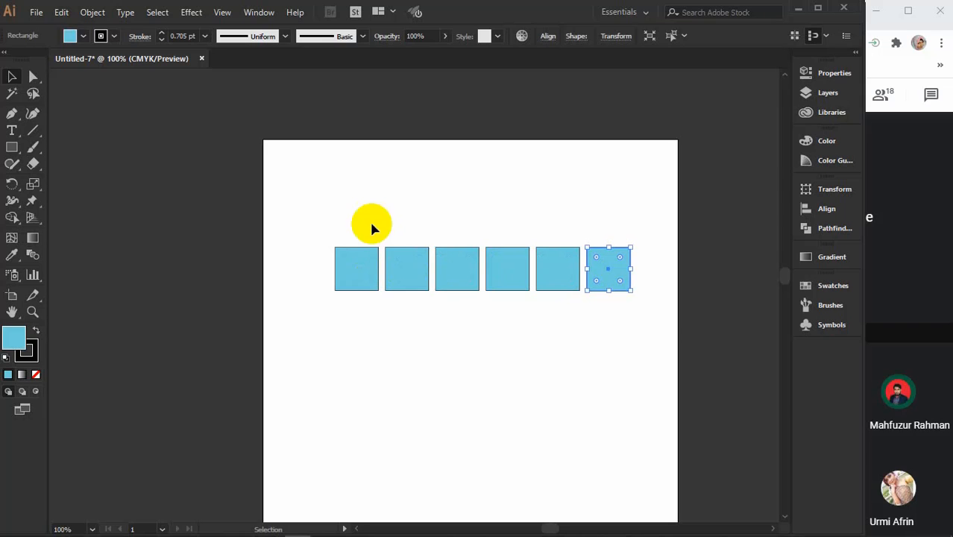
- Copy the row of six squares directly below itself and repeat the copy to make five rows
left_click_drag(342, 221, 613, 334)
left_click_drag(598, 286, 597, 333)
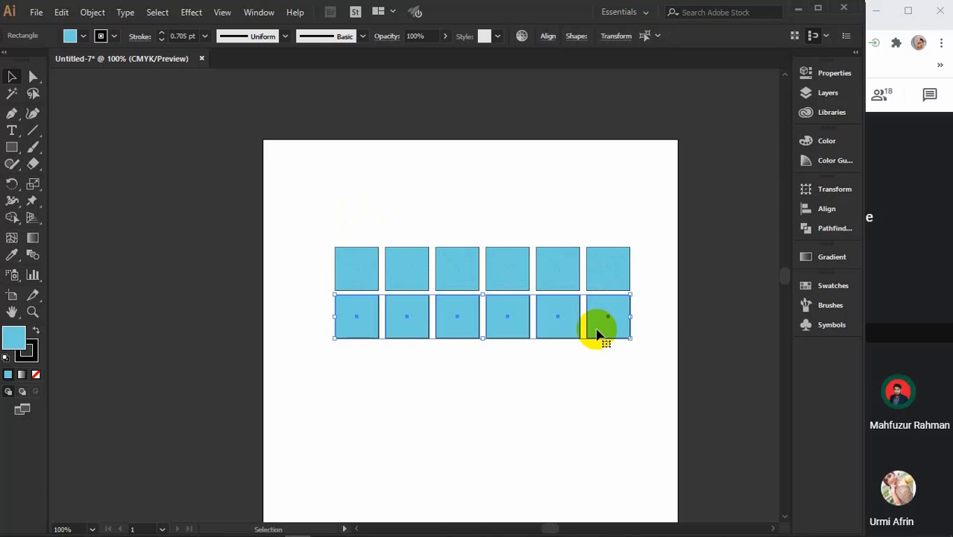
key("ctrl+d")
key("ctrl+d")
key("ctrl+d")
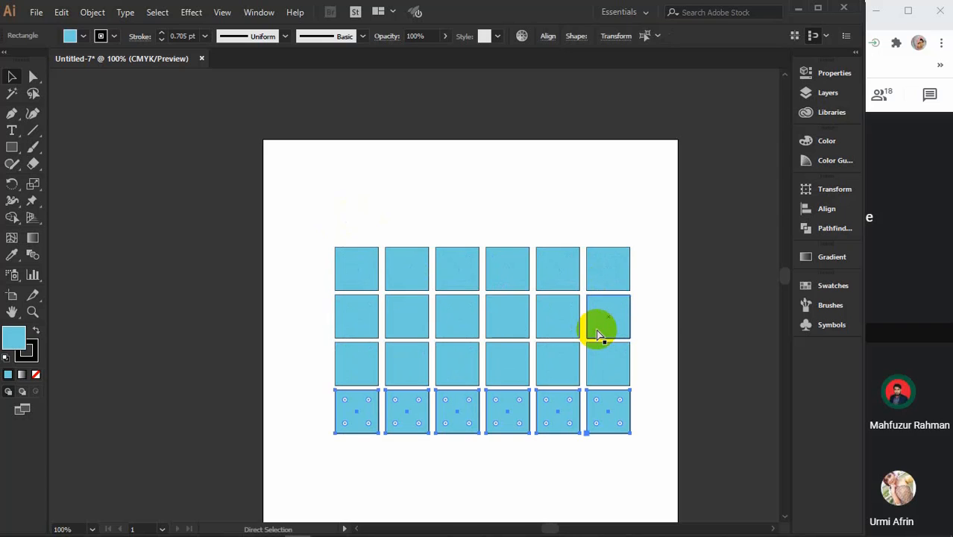
scroll(597, 334, "down", 2)
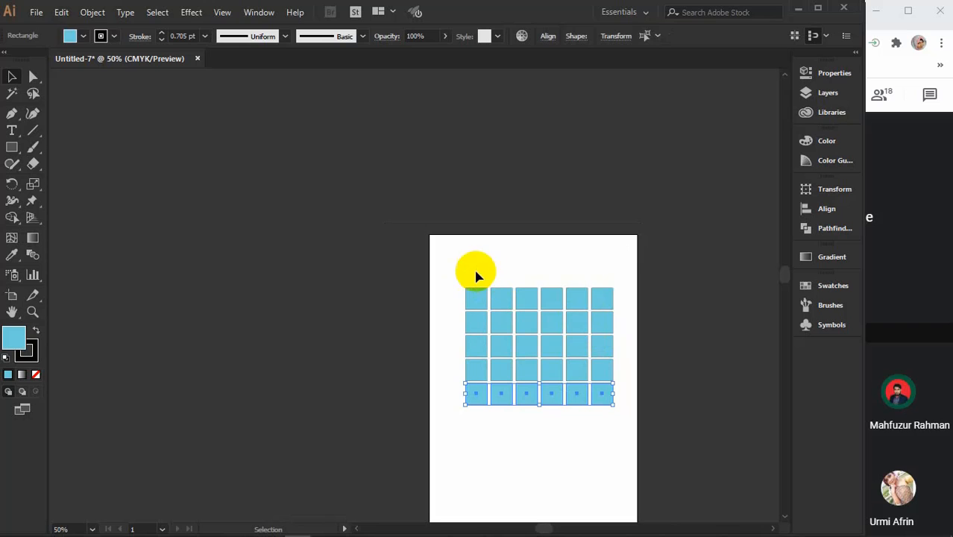
- Move the five-row grid closer to the artboard's upper-left corner and copy it directly below to form ten rows
left_click_drag(457, 264, 588, 489)
key("ctrl+minus")
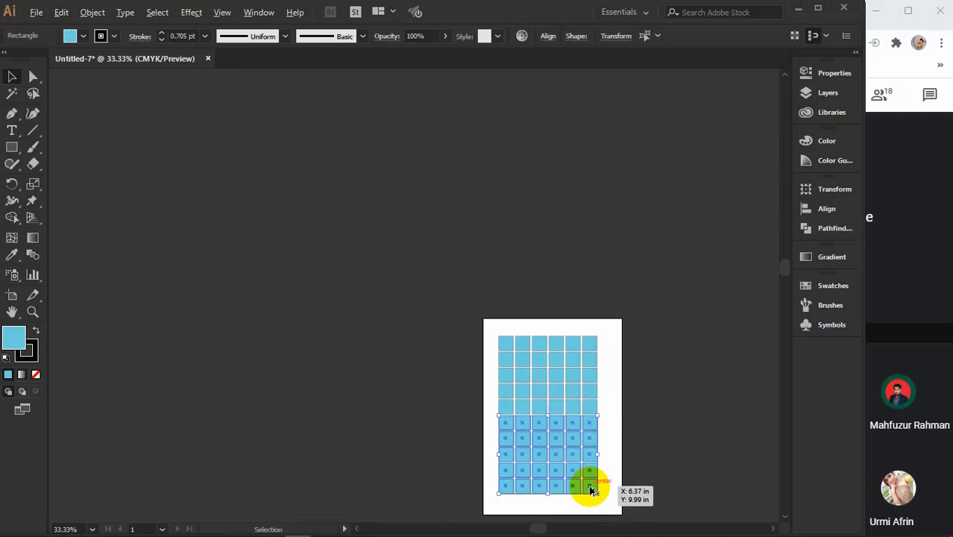
left_click_drag(630, 451, 552, 373)
left_click(421, 291, "shift")
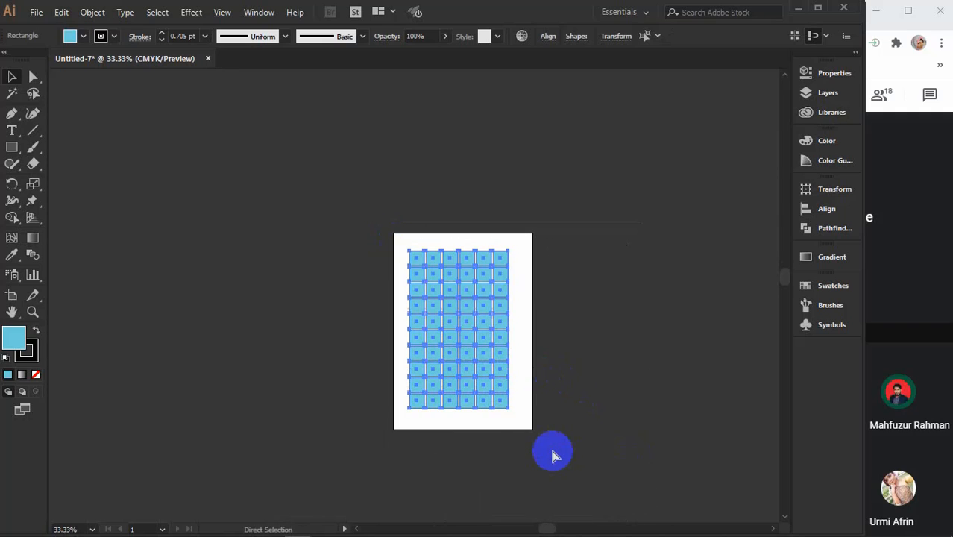
key("ctrl+plus")
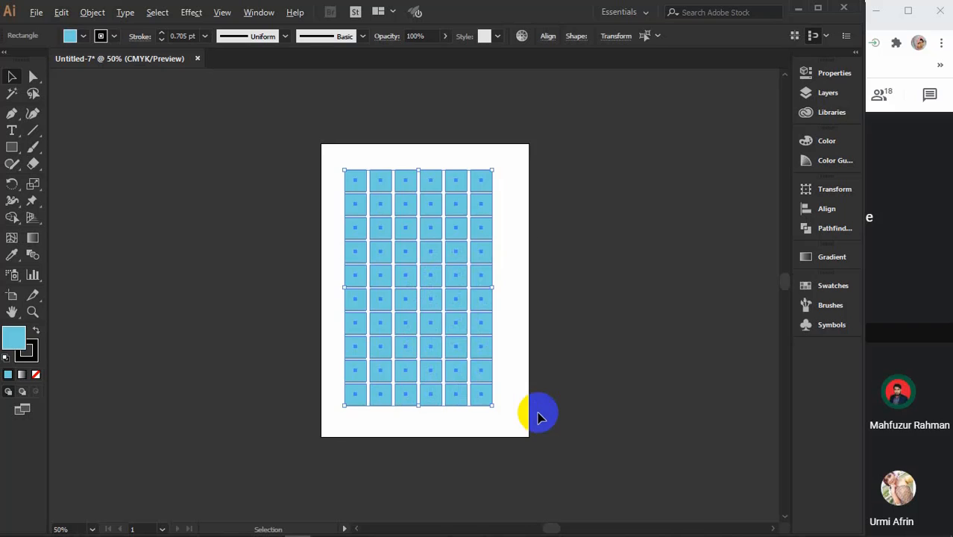
left_click_drag(513, 292, 495, 314)
left_click(638, 266)
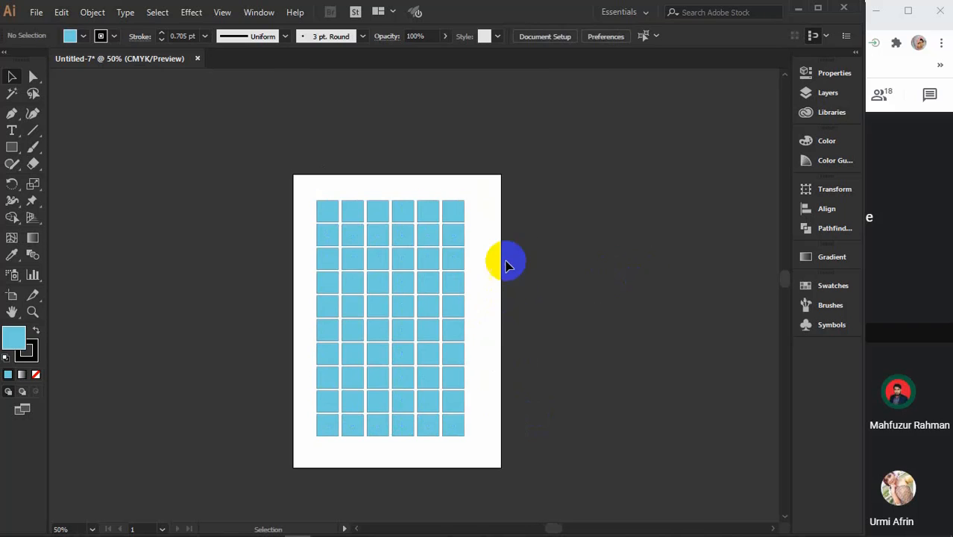
- Select the two rightmost squares in the grid's top row together with the Selection tool
left_click(456, 212)
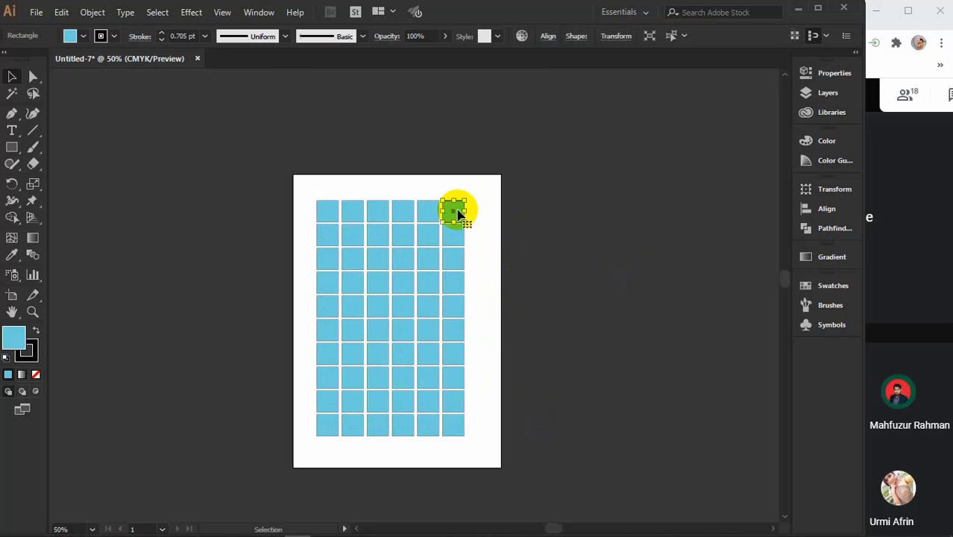
left_click(431, 214, "shift")
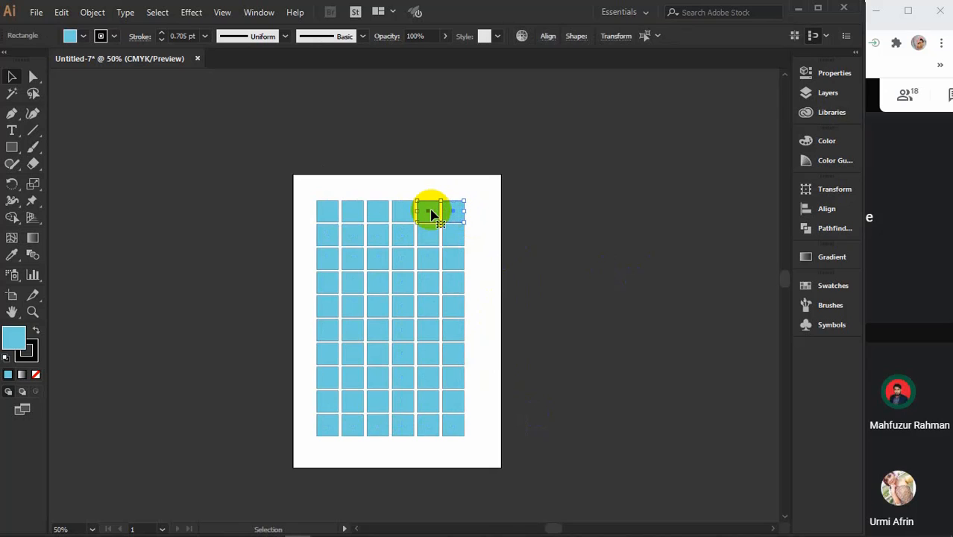
key("a")
key("v")
- Marquee-select the grid's top three rows, and extend the selection to the entire grid of squares
left_click_drag(295, 176, 493, 271)
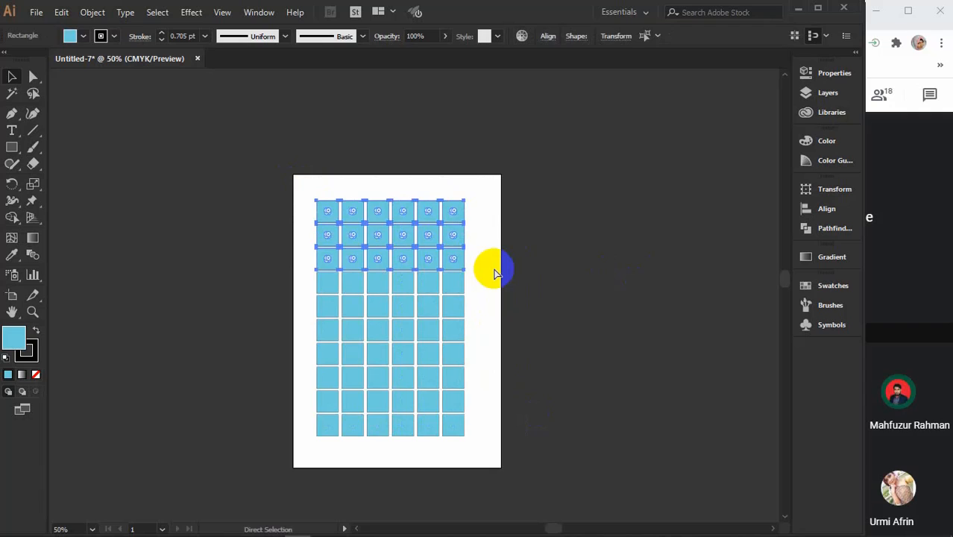
left_click_drag(295, 178, 496, 483)
key("a")
key("v")
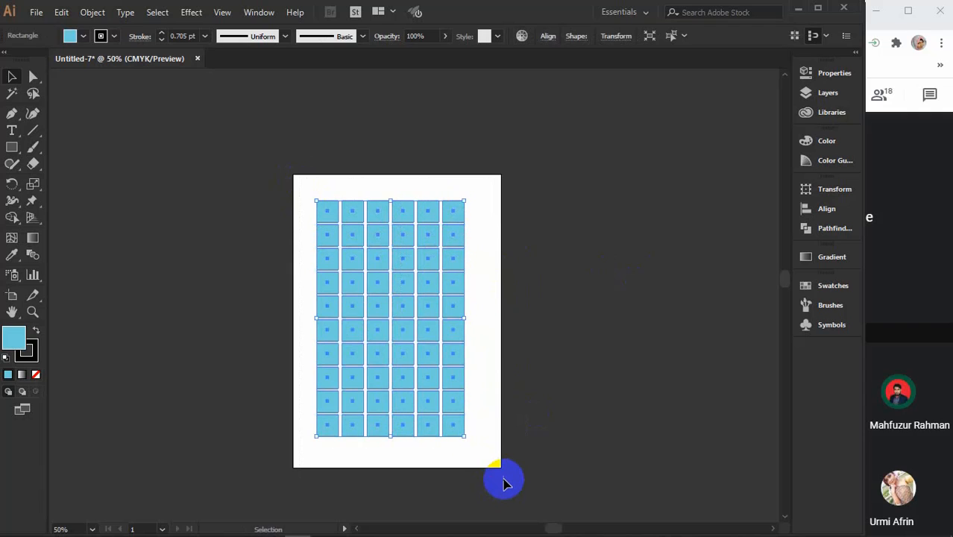
- Ungroup the entire grid of squares and clear the selection
left_click(581, 380)
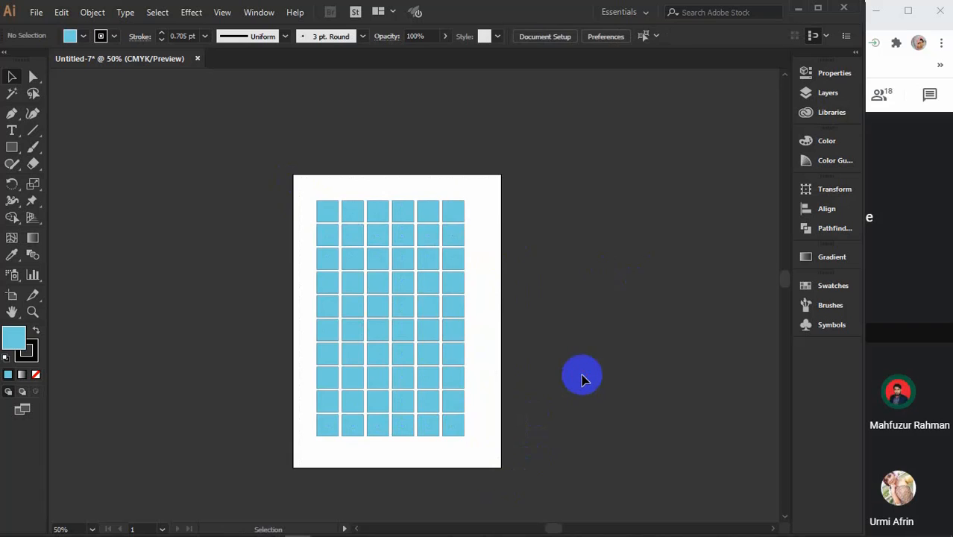
right_click(453, 357)
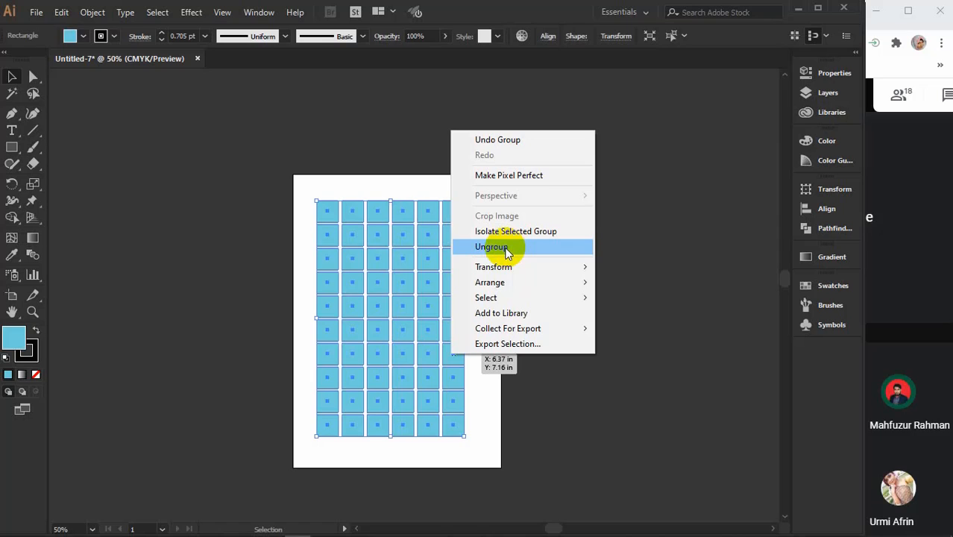
left_click(505, 250)
left_click(542, 277)
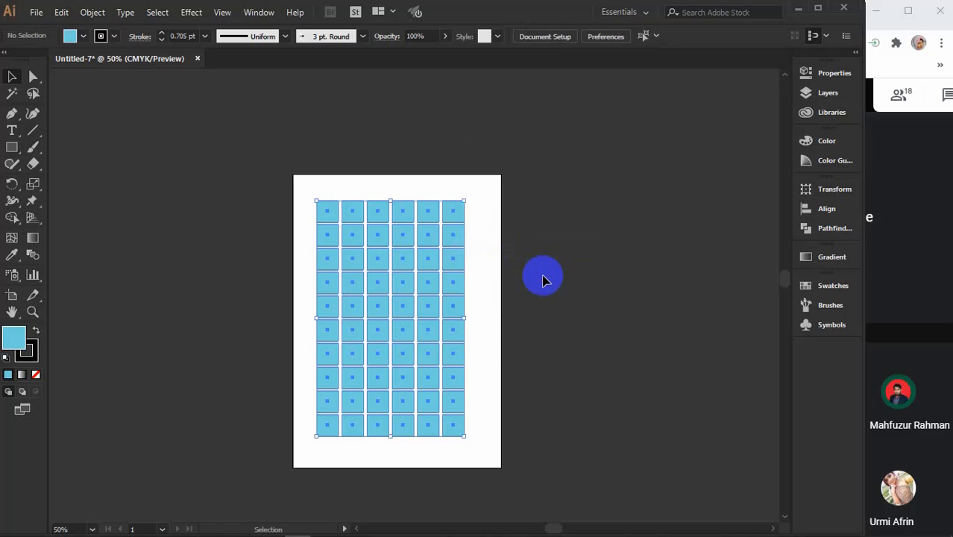
- Ungroup the grid's top three rows, and ungroup the two rightmost squares in the top row
left_click(430, 284)
left_click(426, 254)
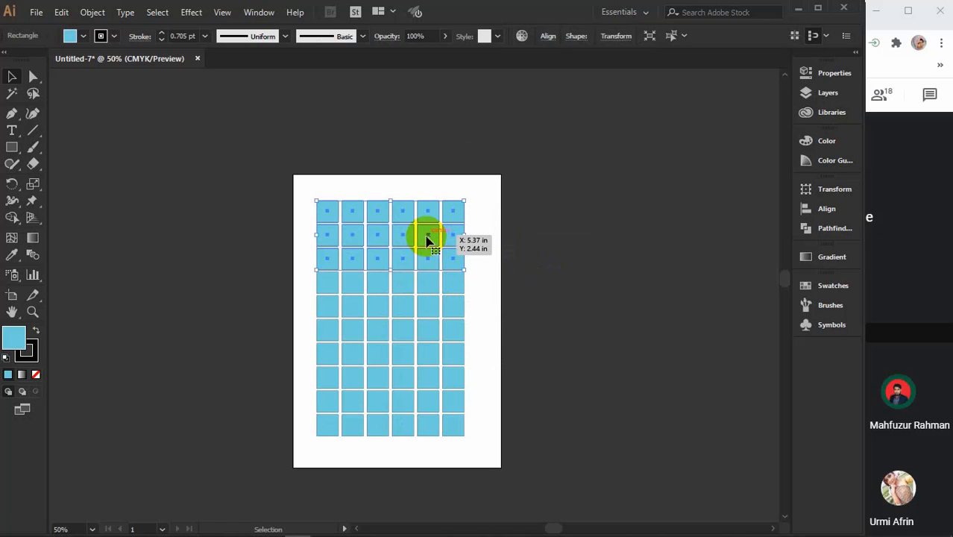
right_click(427, 240)
left_click(486, 352)
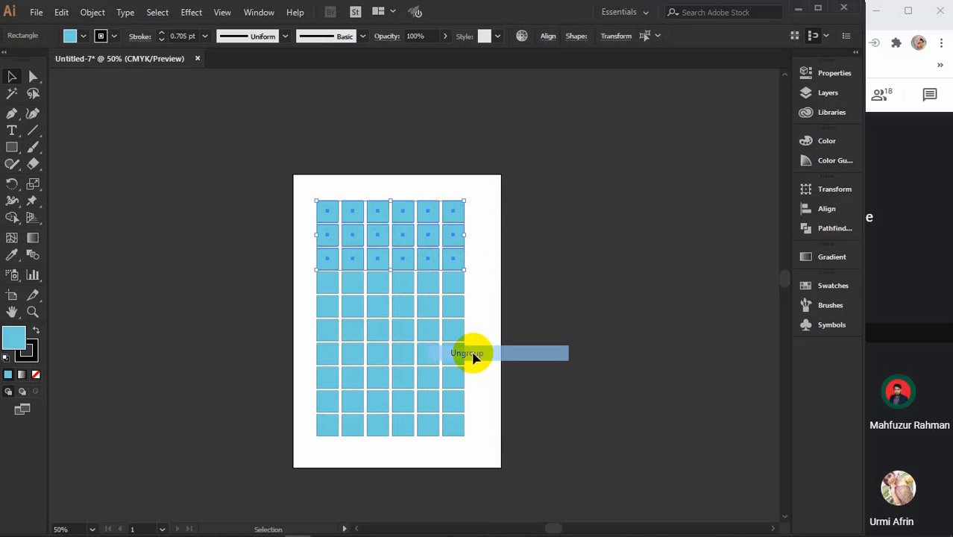
left_click(446, 213)
right_click(447, 213)
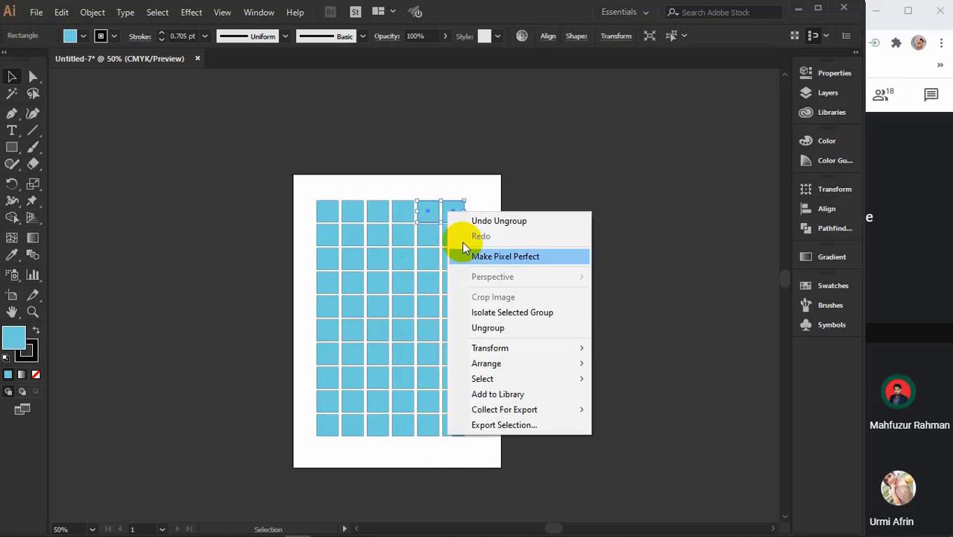
left_click(489, 328)
- Group the squares in the five rightmost columns of the grid's top six rows, and ungroup them again
left_click_drag(340, 175, 490, 328)
right_click(437, 300)
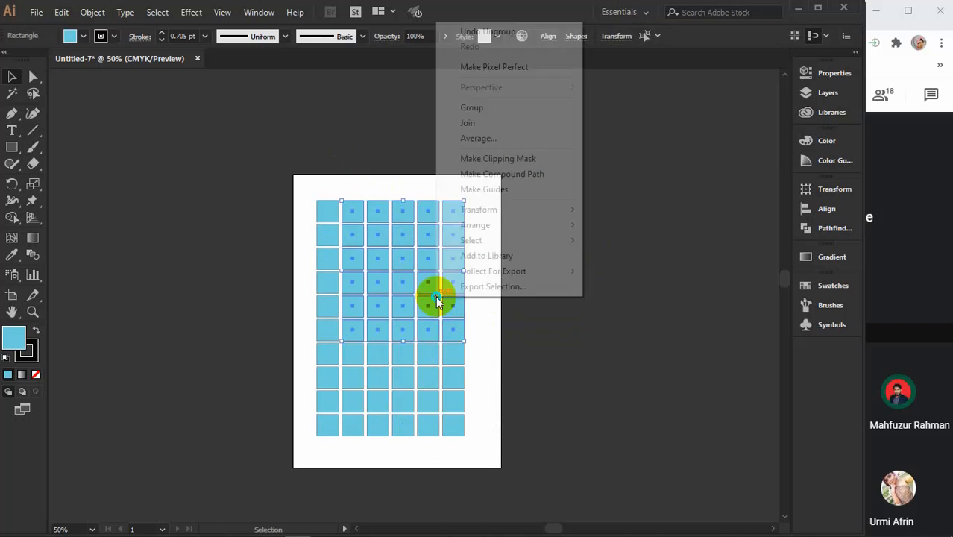
left_click(477, 108)
right_click(429, 250)
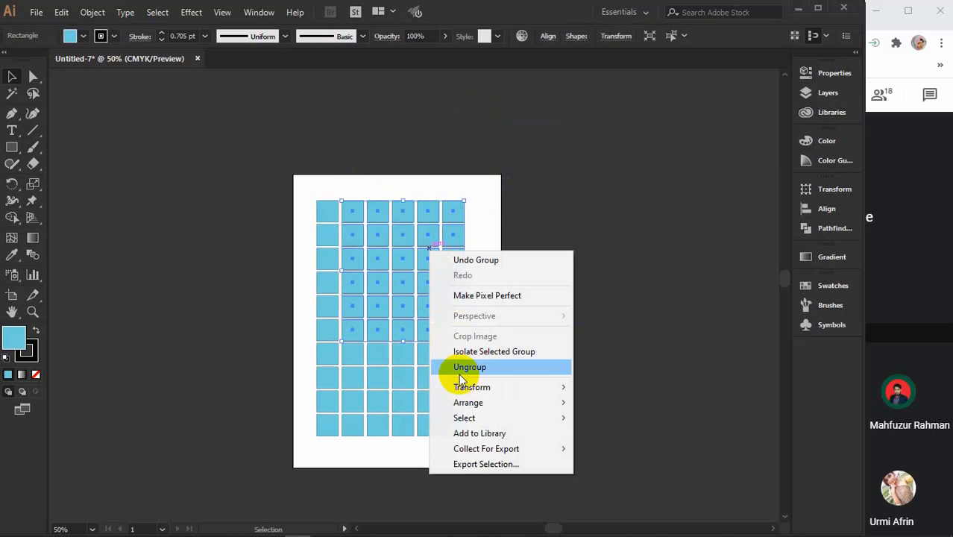
left_click(465, 367)
left_click(595, 252)
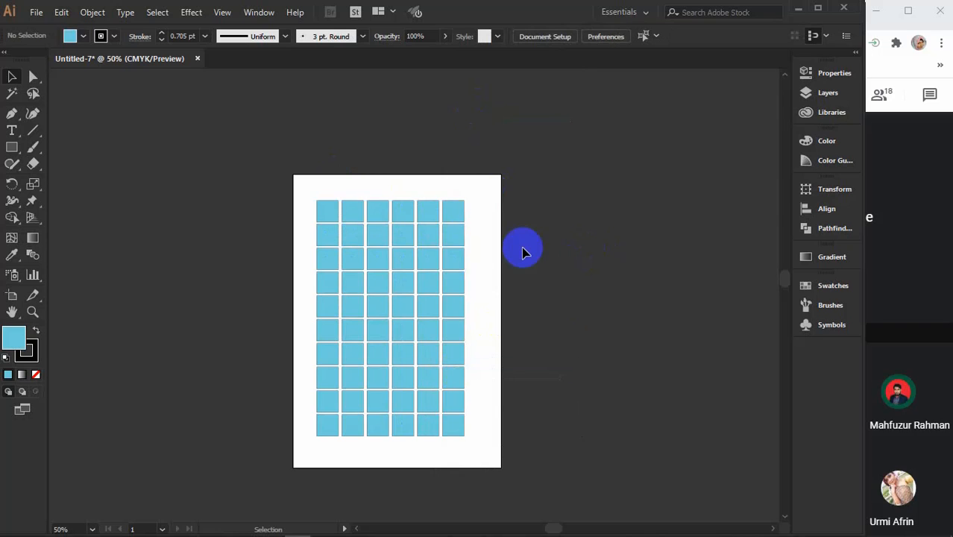
- Centre the whole grid of squares on the artboard and select all of its squares
left_click_drag(292, 158, 455, 434)
left_click(579, 316)
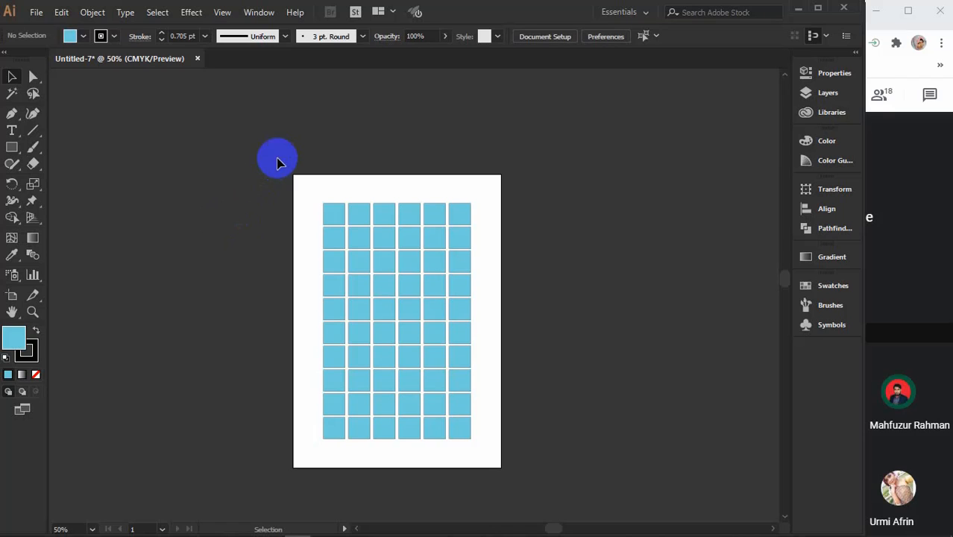
left_click_drag(284, 138, 501, 474)
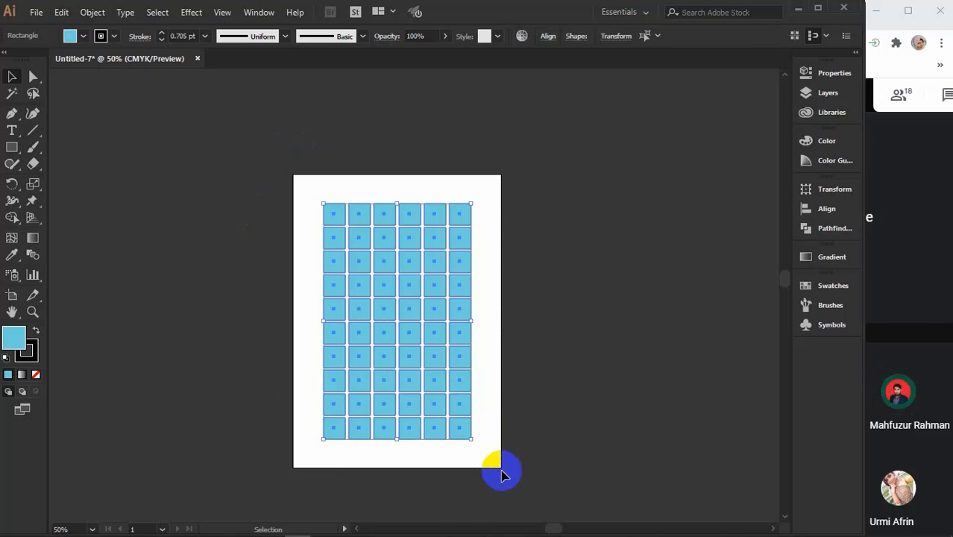
left_click(931, 302)
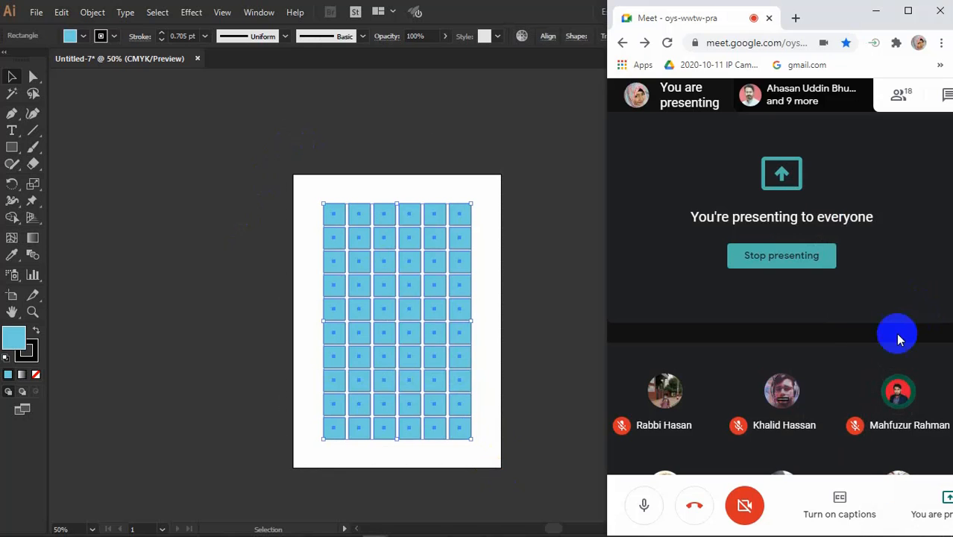
left_click(556, 375)
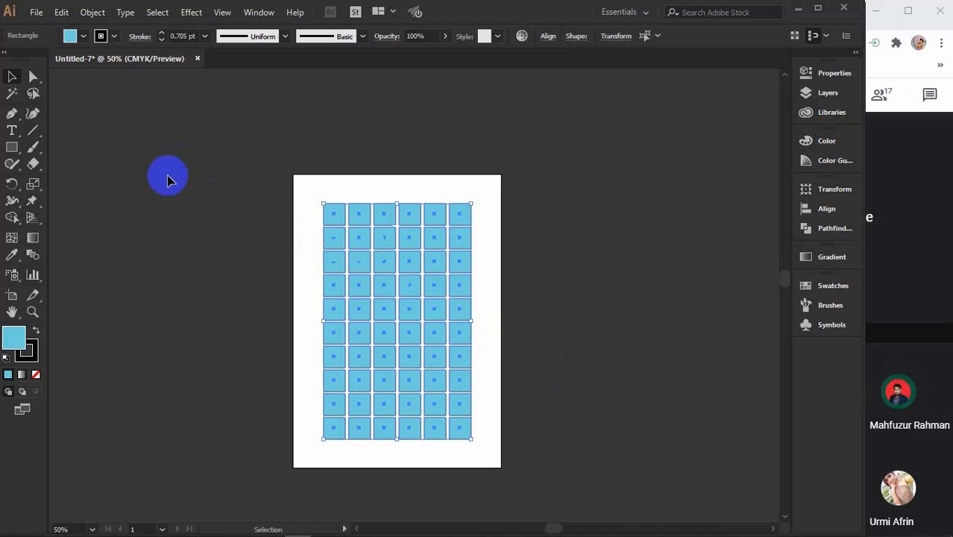
- Try to save the document to the Desktop as Untitled-7 in Adobe Illustrator (*.AI) format
left_click(35, 13)
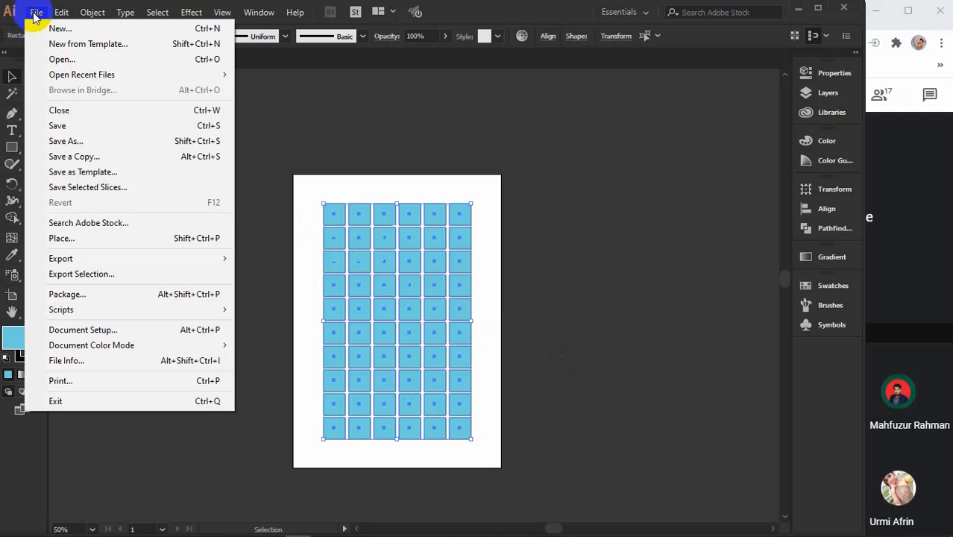
left_click(76, 142)
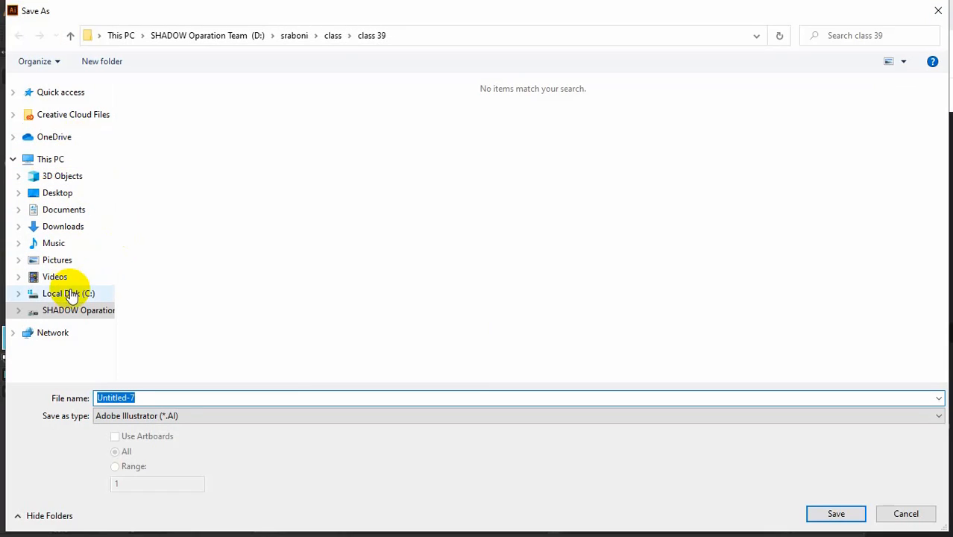
left_click(53, 193)
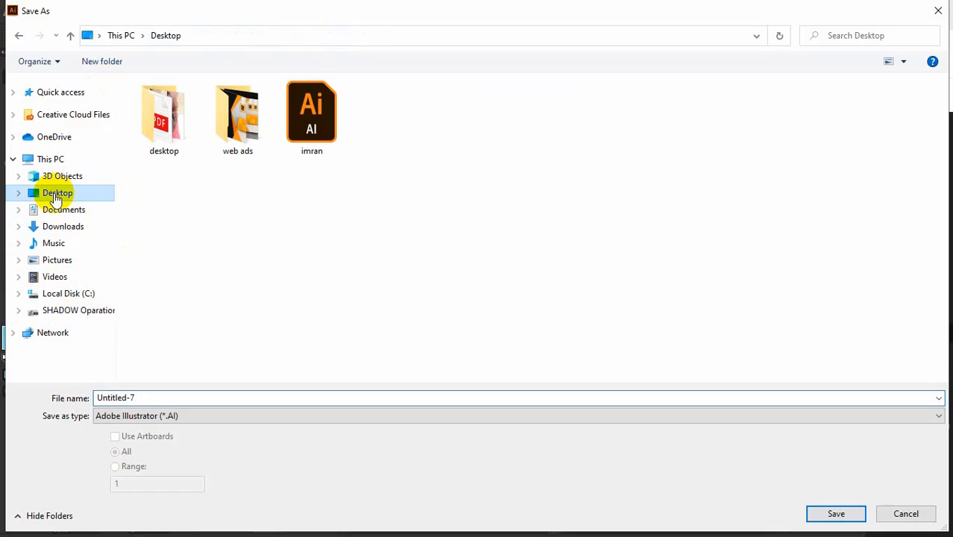
left_click(157, 398)
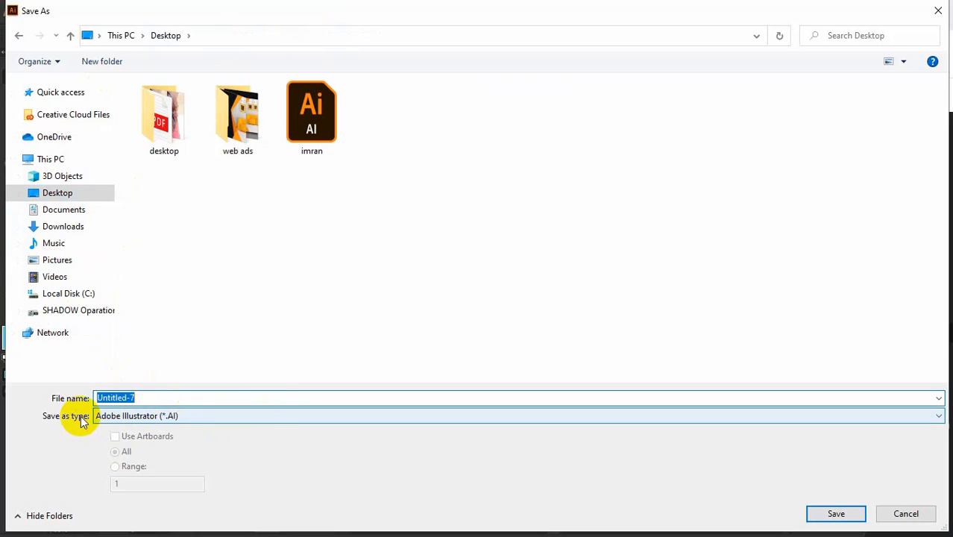
left_click(204, 416)
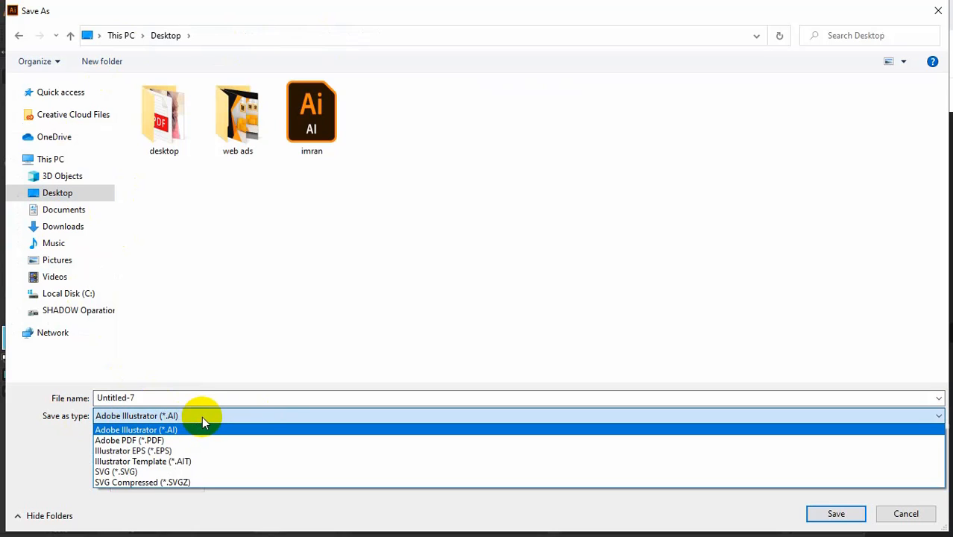
left_click(202, 419)
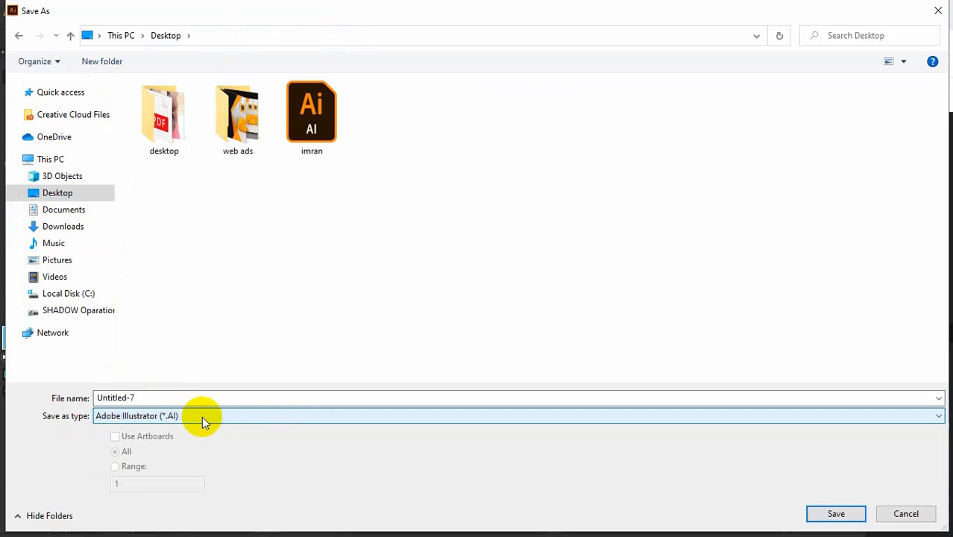
left_click(831, 513)
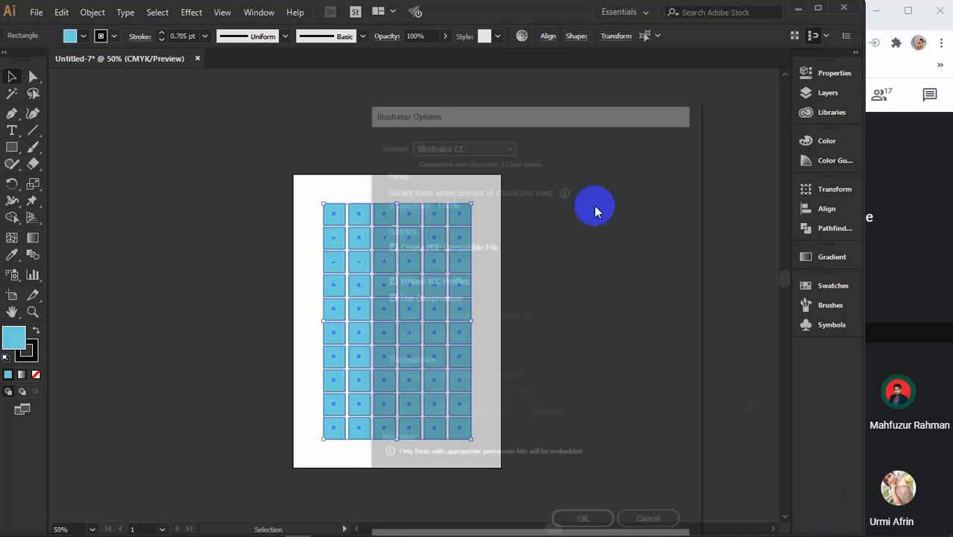
- Examine the available Illustrator versions in the Illustrator Options dialog, and cancel the save
left_click_drag(541, 109, 419, 47)
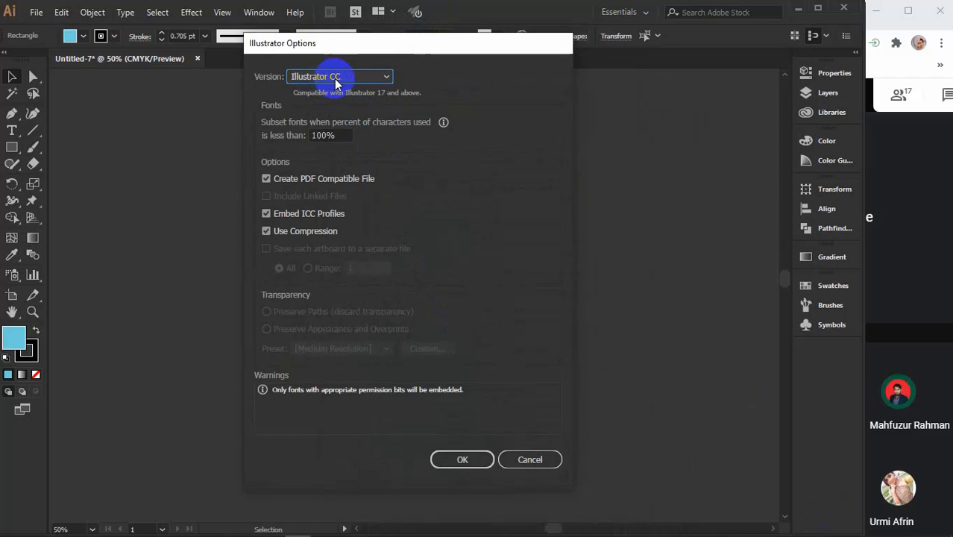
left_click(462, 460)
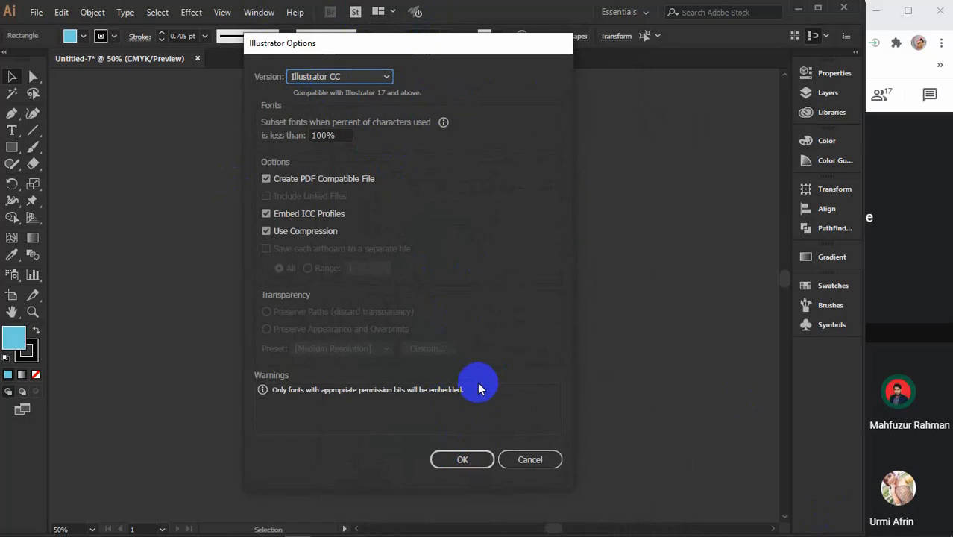
left_click(357, 77)
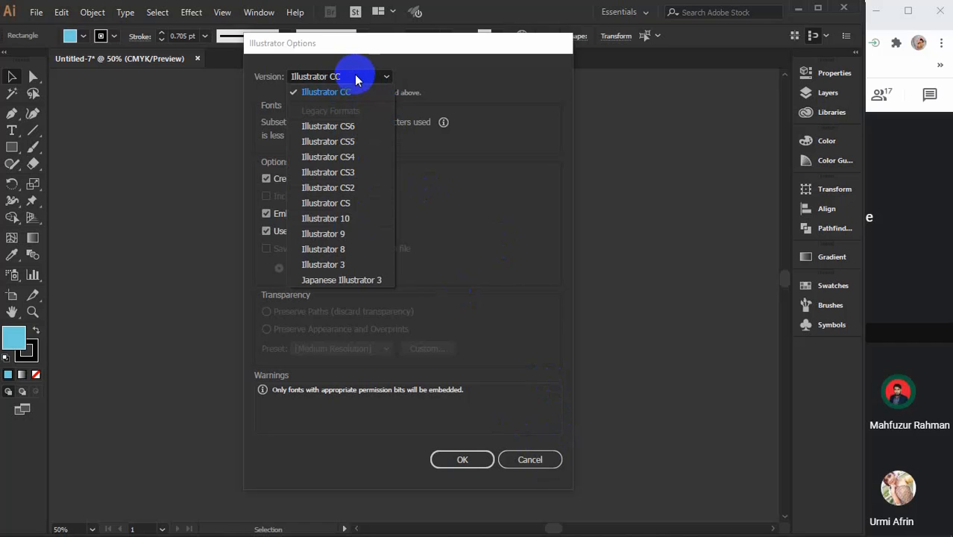
left_click(355, 78)
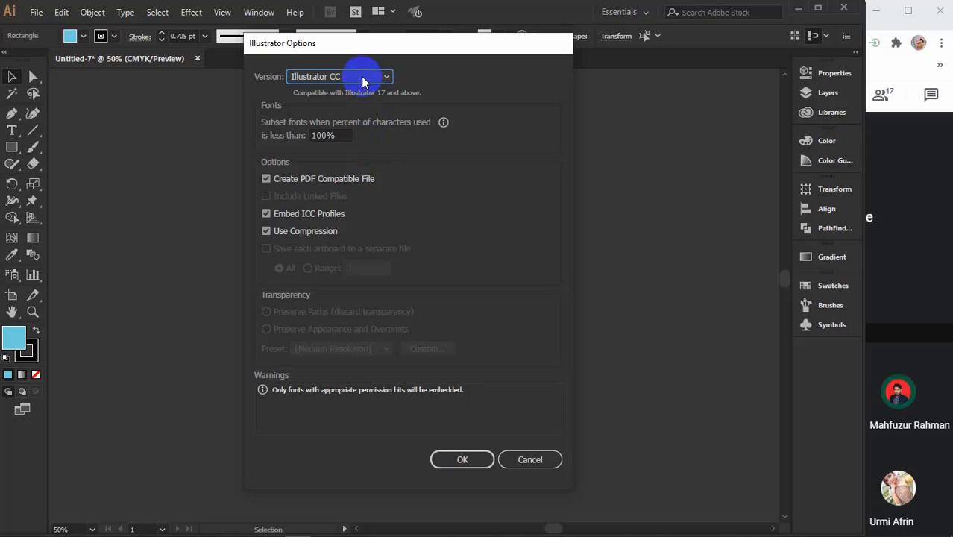
left_click(534, 462)
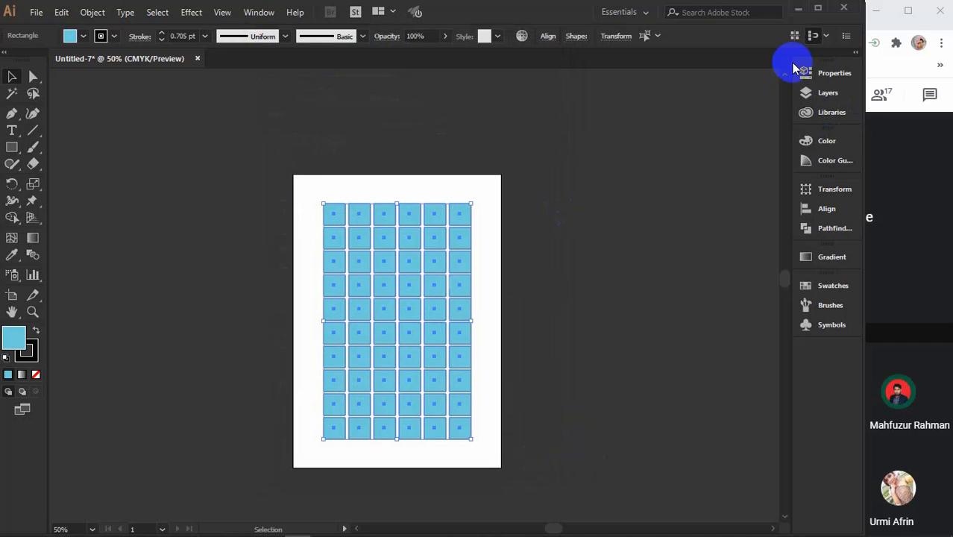
- Switch to the Windows desktop and move the Illustrator artwork file to the end of the icons
left_click(798, 9)
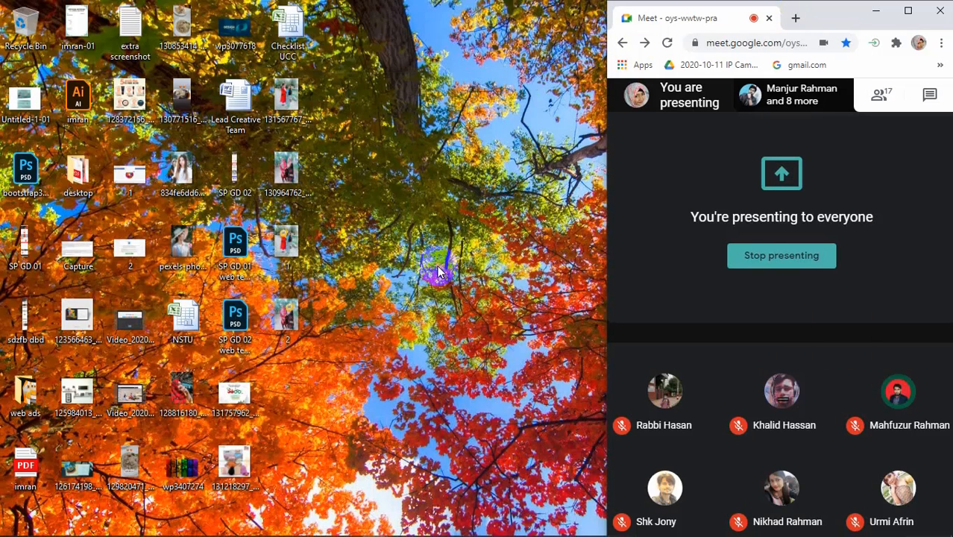
left_click(74, 99)
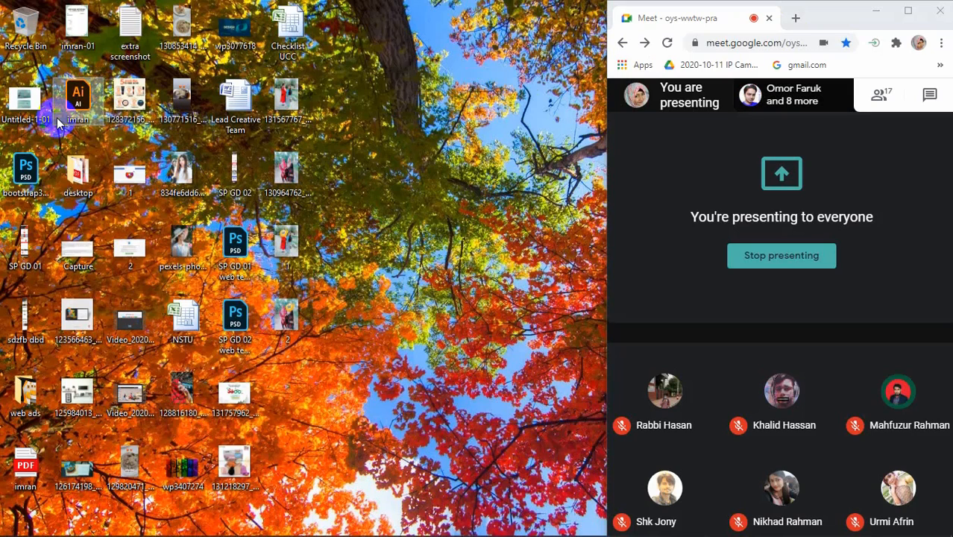
left_click_drag(74, 102, 315, 389)
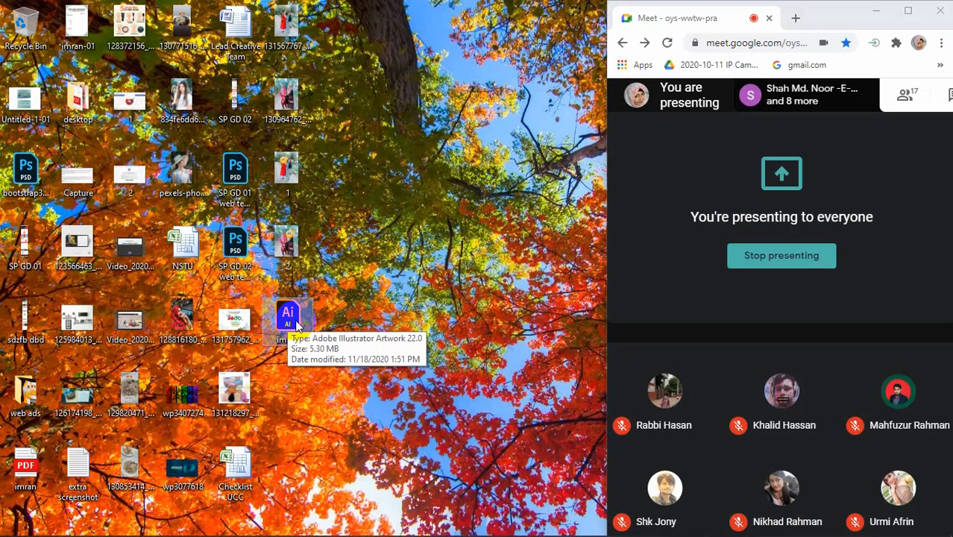
- Paste two copies of the Illustrator artwork file onto the desktop
left_click(333, 398)
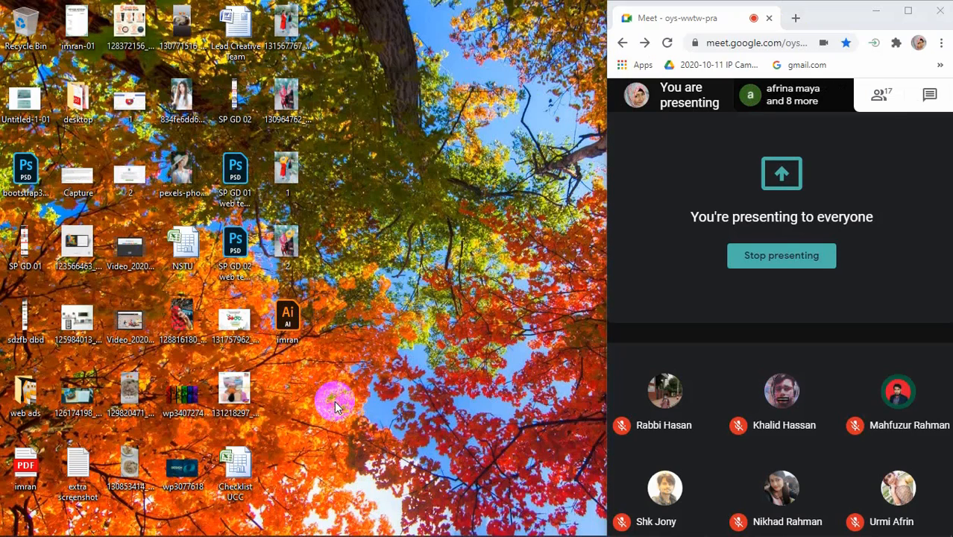
key("ctrl+v")
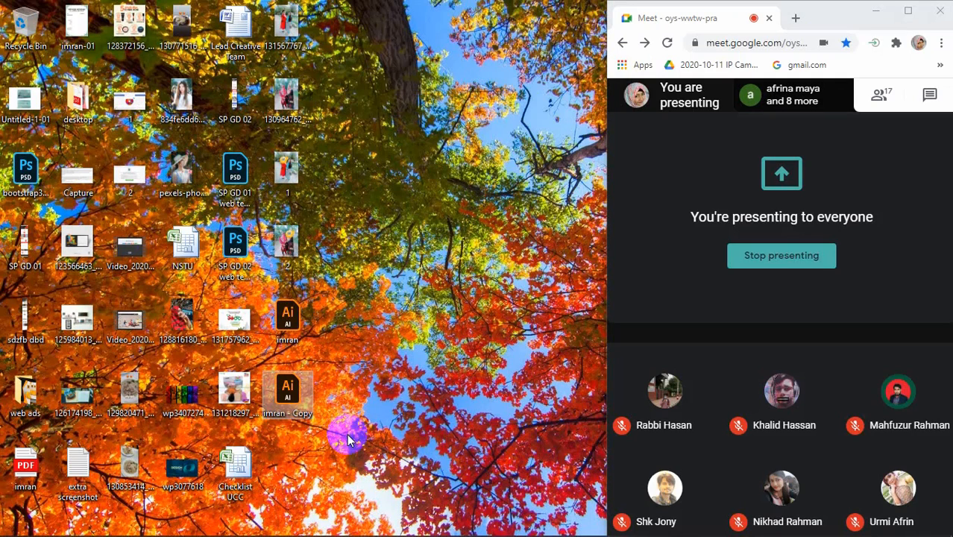
key("ctrl+v")
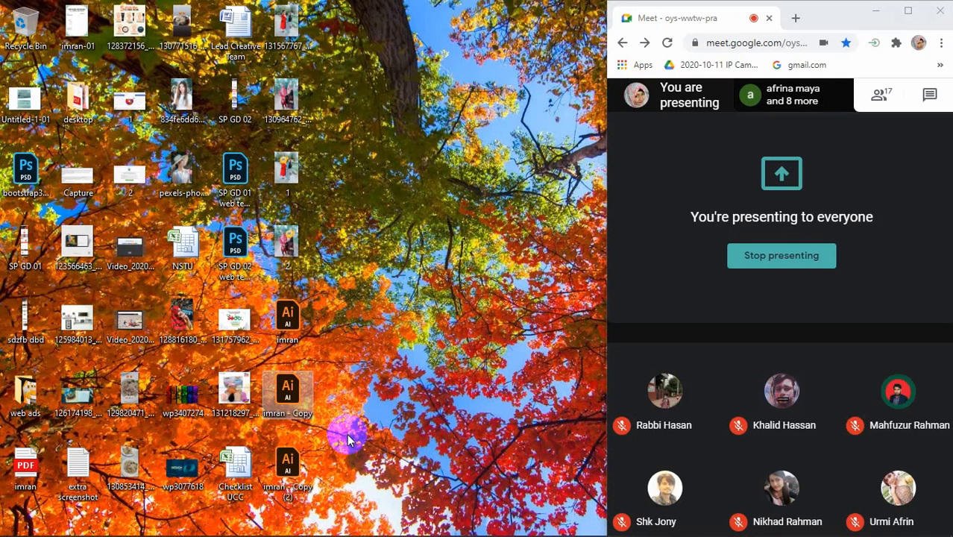
- Open the first copy of the artwork file in Illustrator to view it, and close it and return to the desktop
left_click(291, 319)
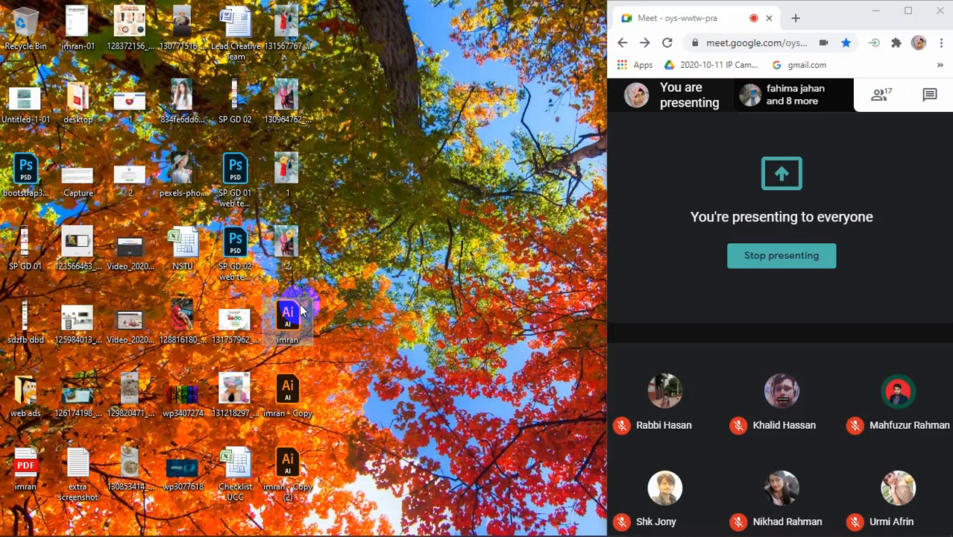
left_click(287, 406)
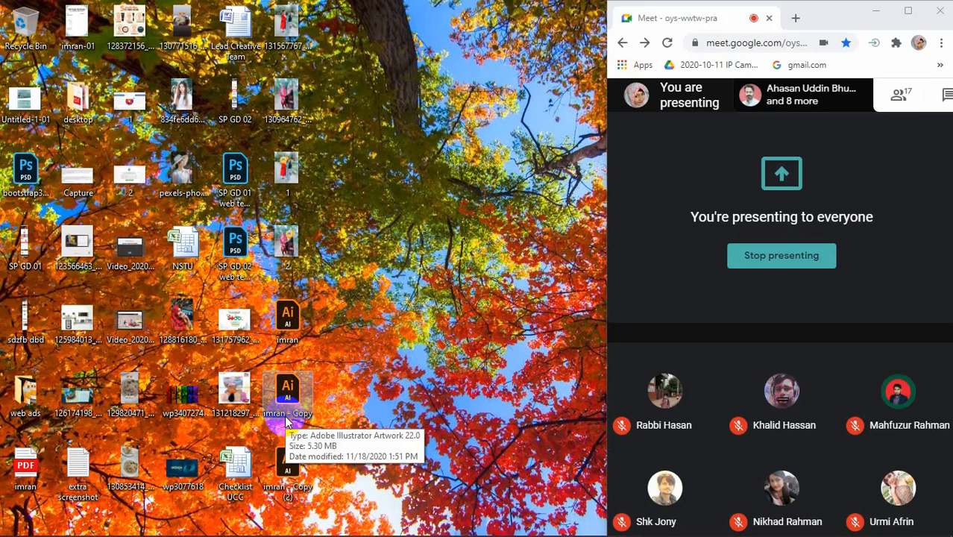
double_click(285, 420)
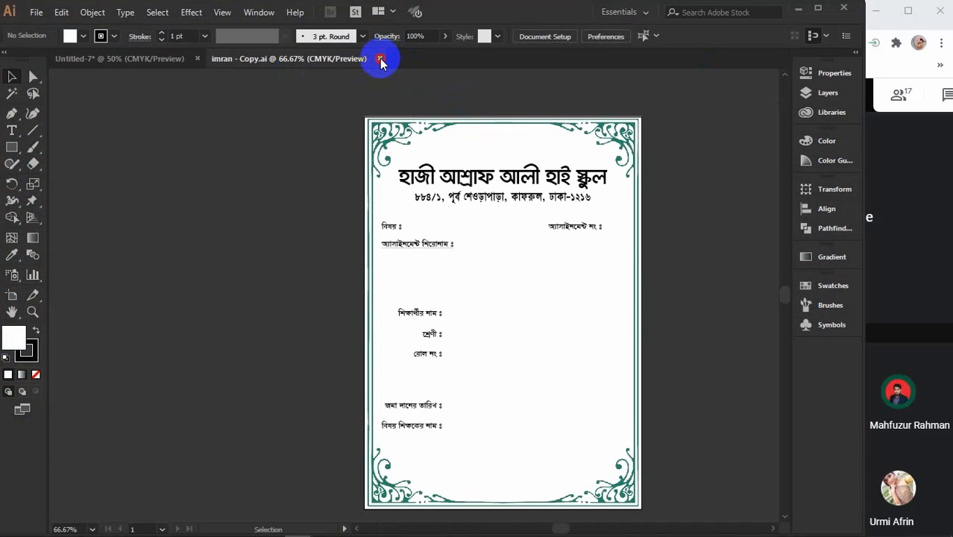
left_click(382, 57)
key("ctrl+a")
left_click(798, 8)
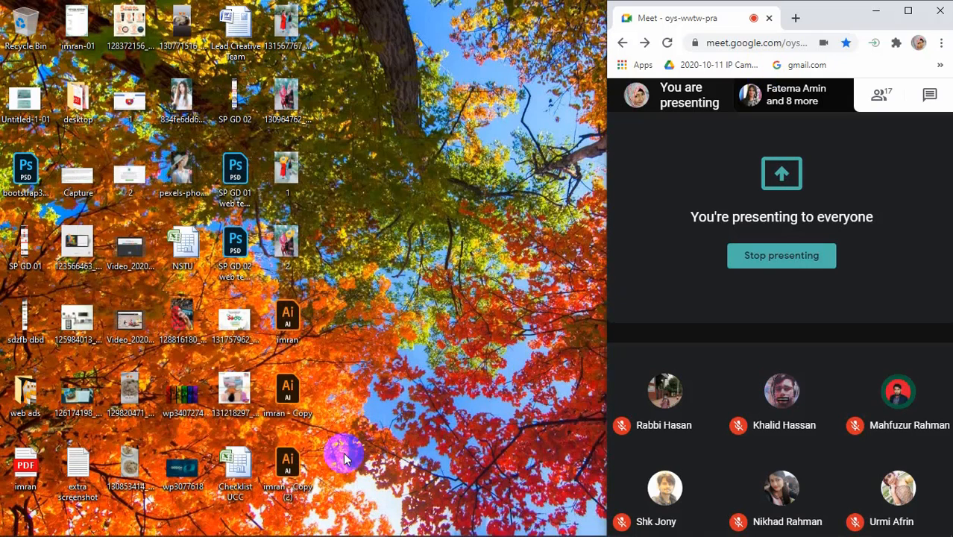
- Rename the first pasted artwork file, replacing "Copy" at the end of its name with "edit file"
left_click(292, 421)
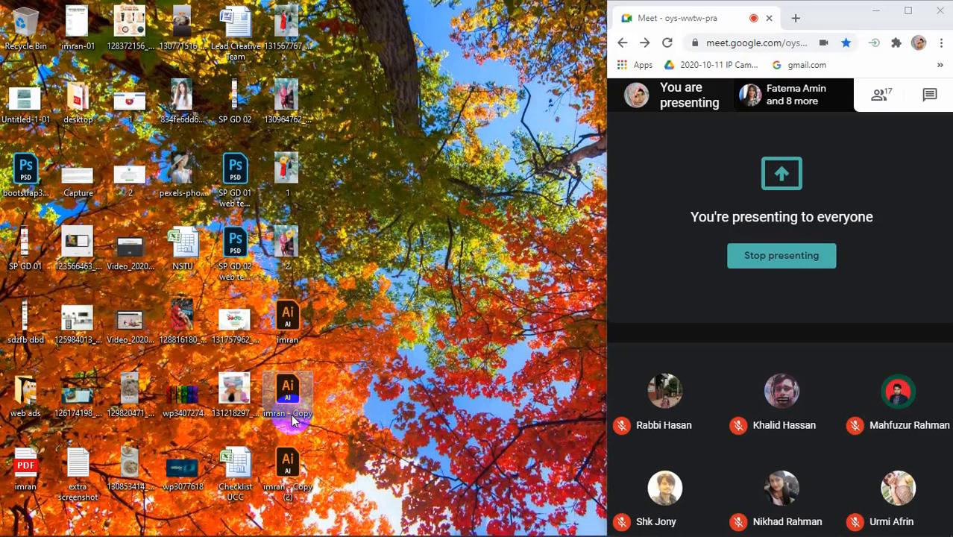
left_click(289, 417)
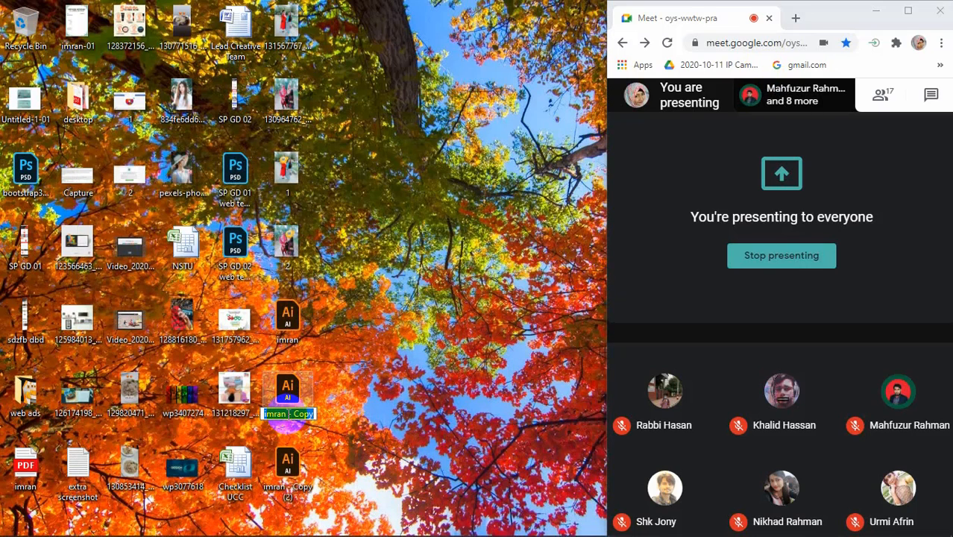
left_click_drag(293, 415, 329, 414)
type("edit")
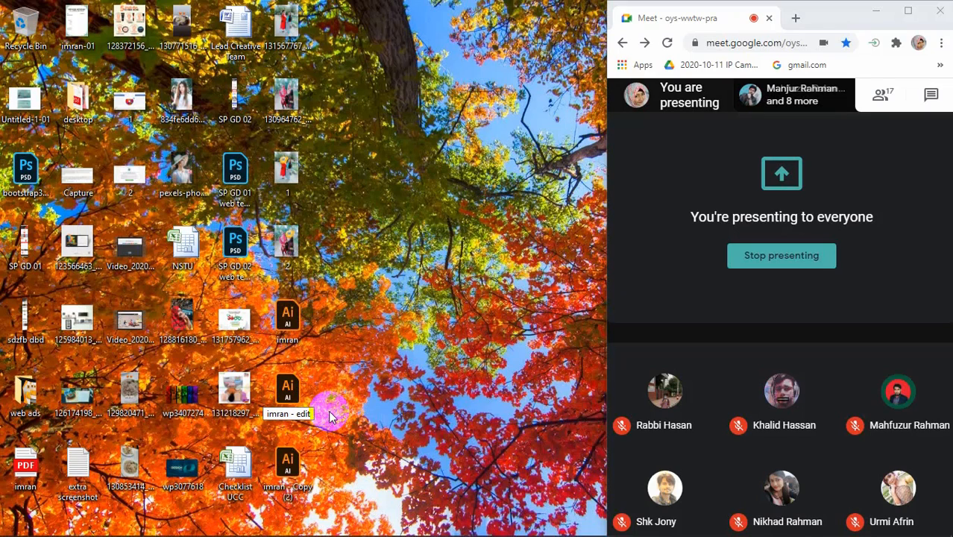
type(" file")
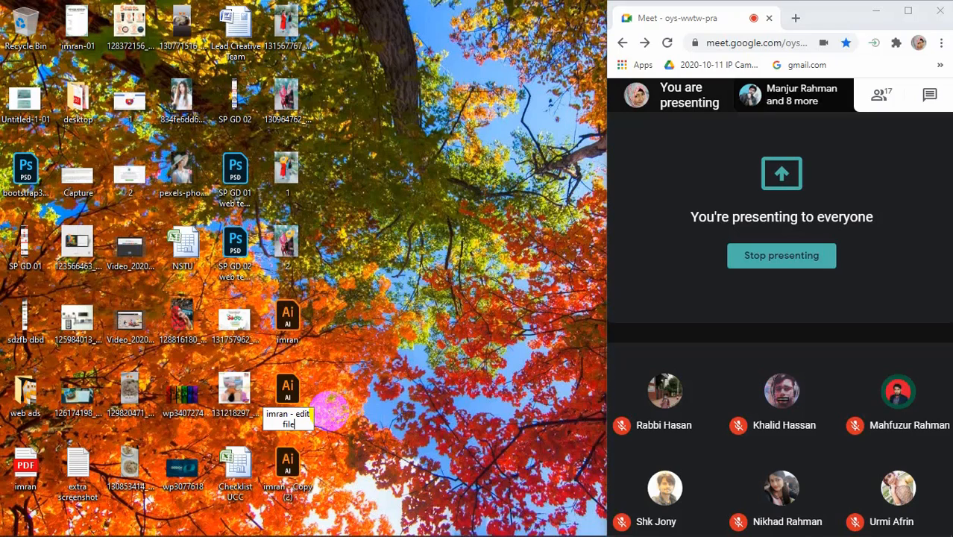
left_click(329, 409)
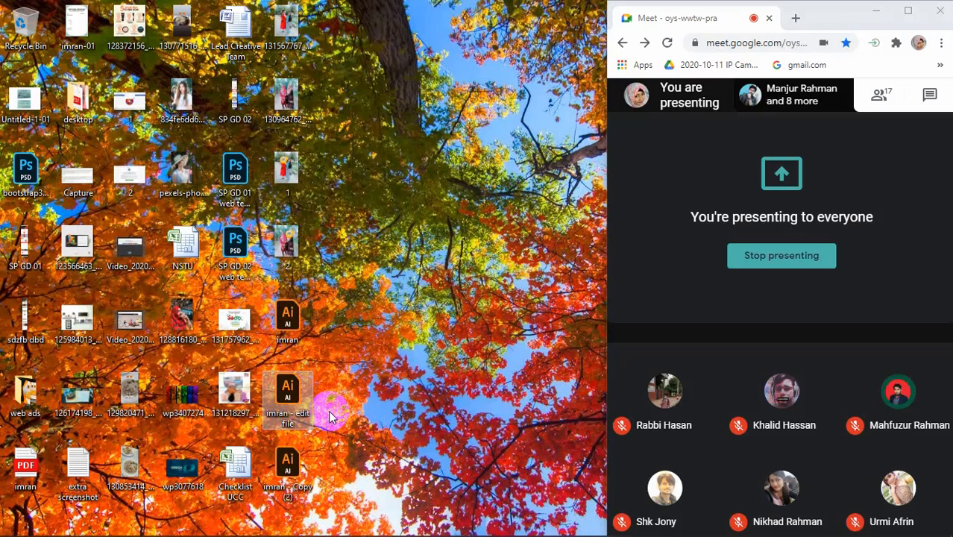
- Rename the second pasted artwork file, replacing "Copy (2)" at the end of its name with "printable"
left_click(291, 489)
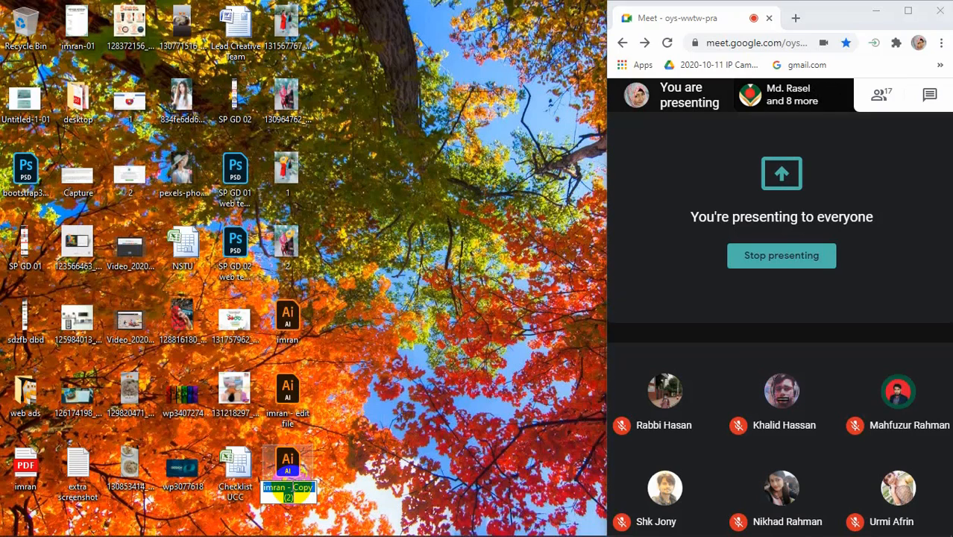
left_click_drag(293, 486, 313, 518)
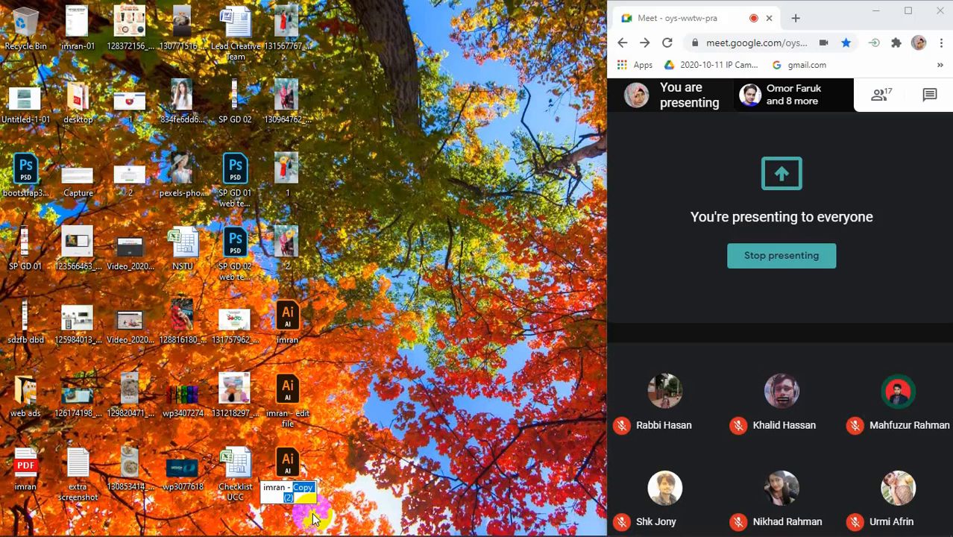
type("p")
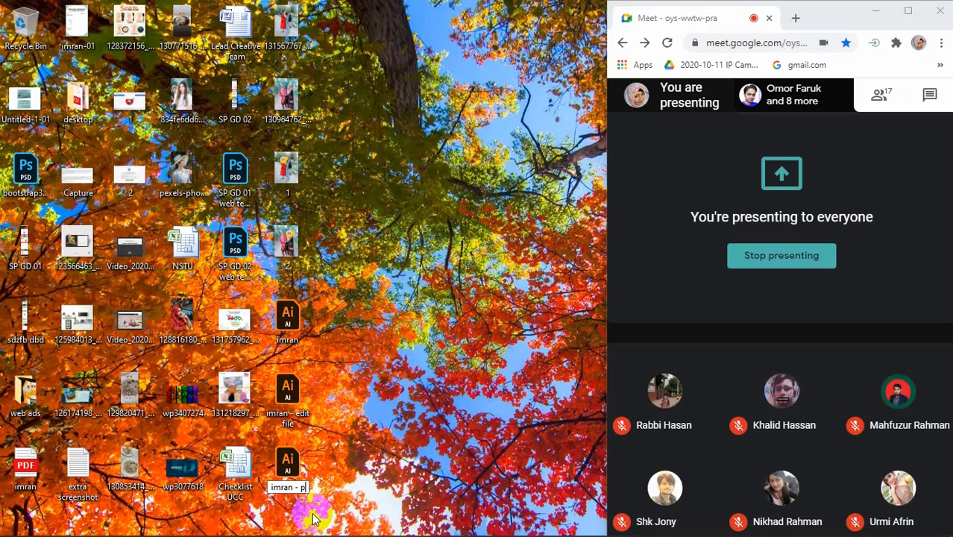
type("rin")
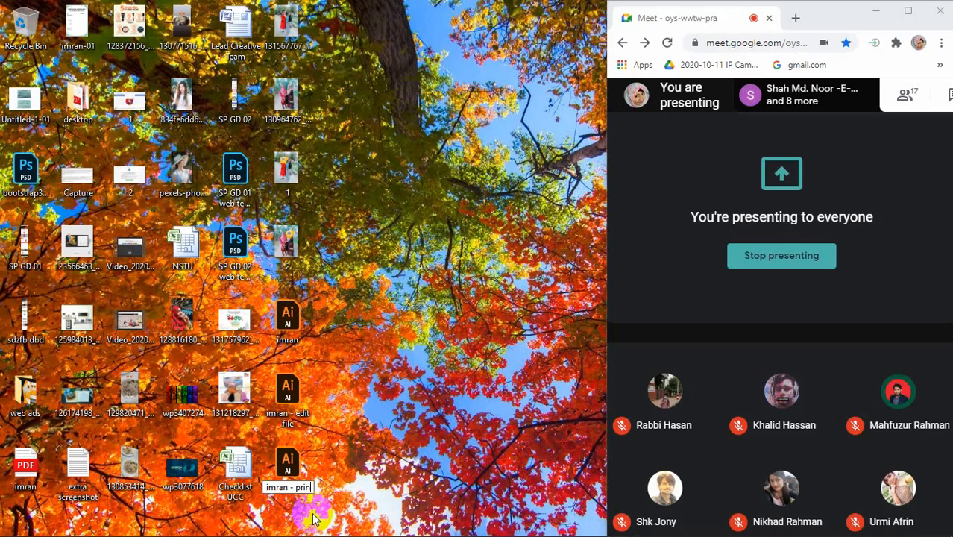
type("table")
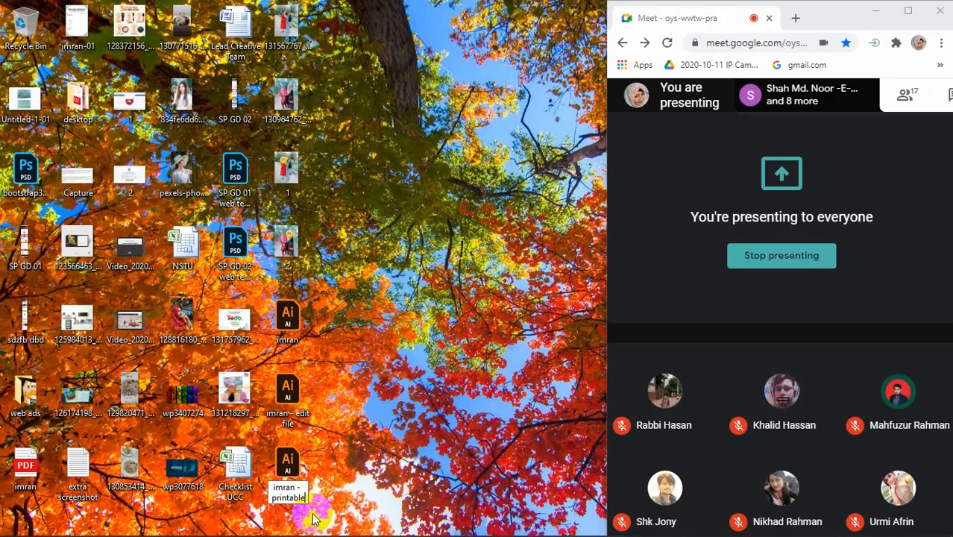
key("Return")
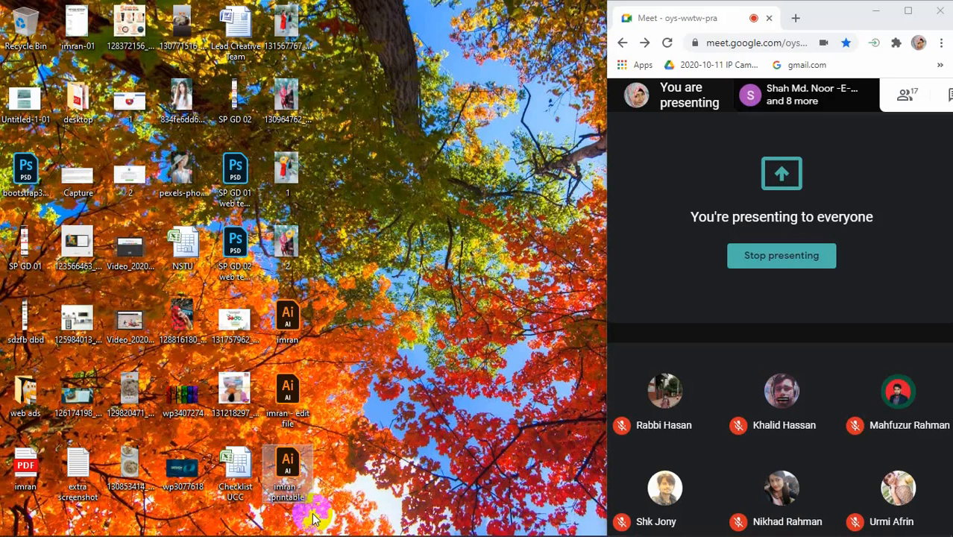
- Open the "edit file" copy in Illustrator and save it over itself on the desktop as an Illustrator 10 version file
double_click(291, 395)
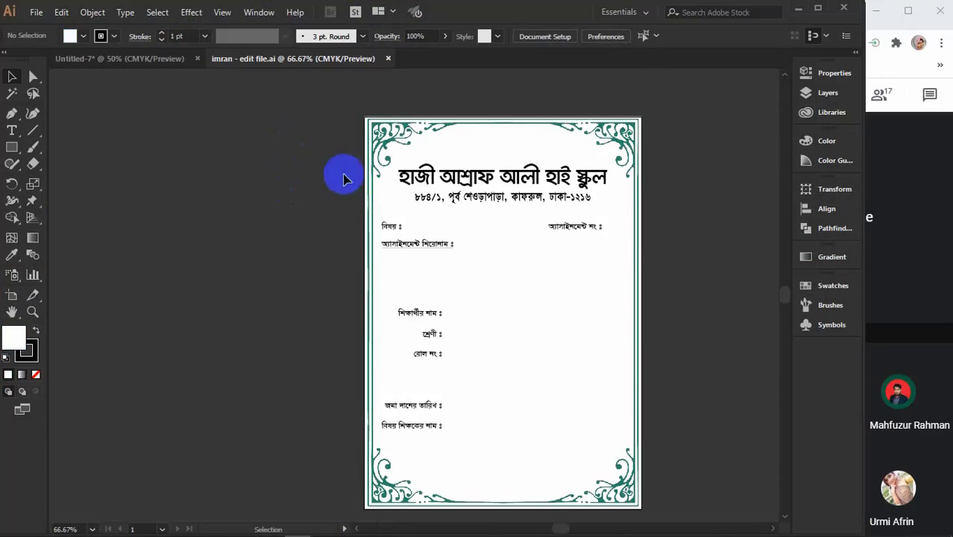
left_click(36, 12)
left_click(63, 142)
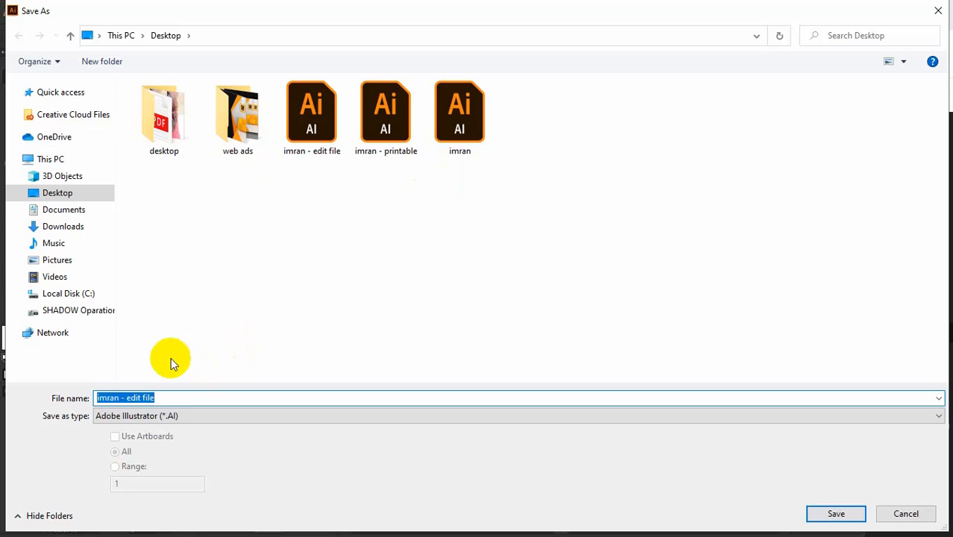
left_click(311, 116)
left_click(835, 513)
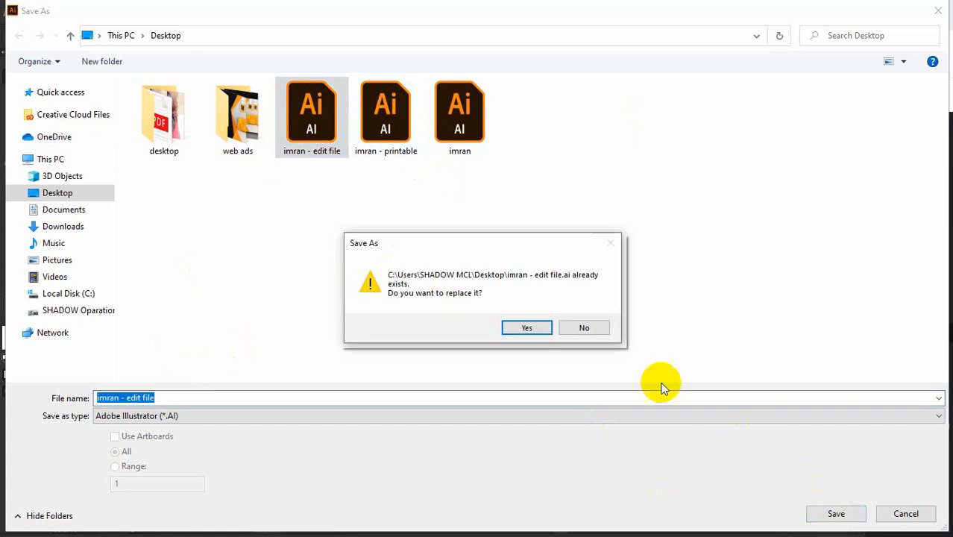
left_click(518, 322)
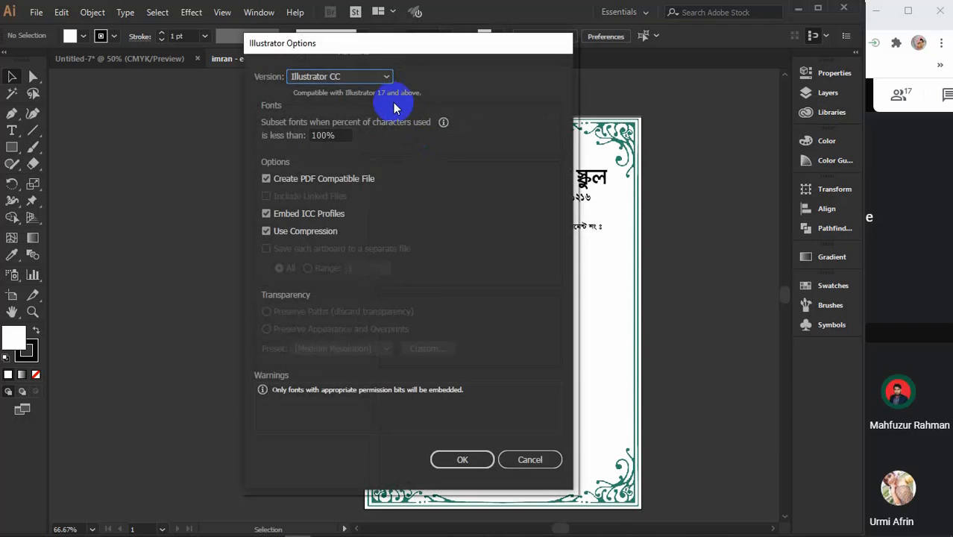
left_click(372, 76)
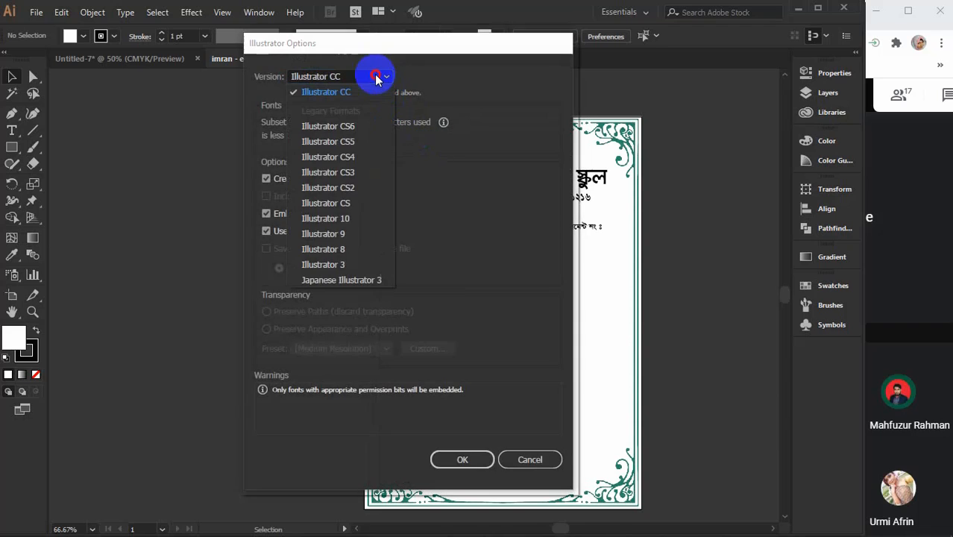
left_click(325, 222)
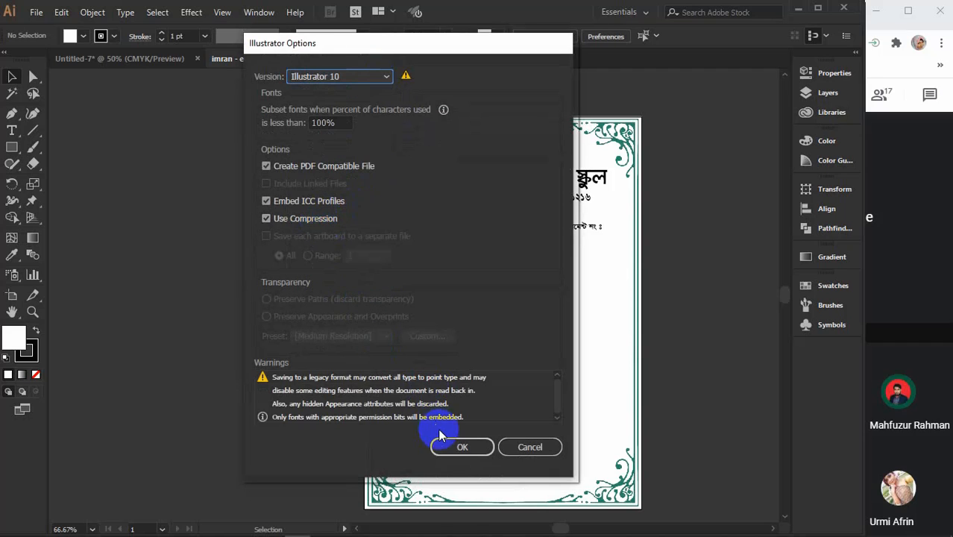
left_click(447, 451)
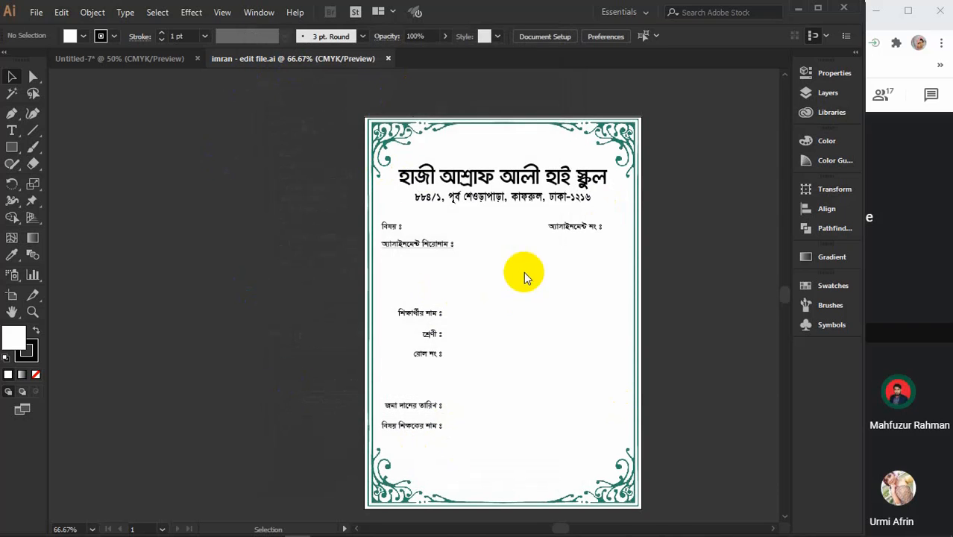
- Check the heading text and border of the resaved artwork, and return to the desktop
double_click(416, 177)
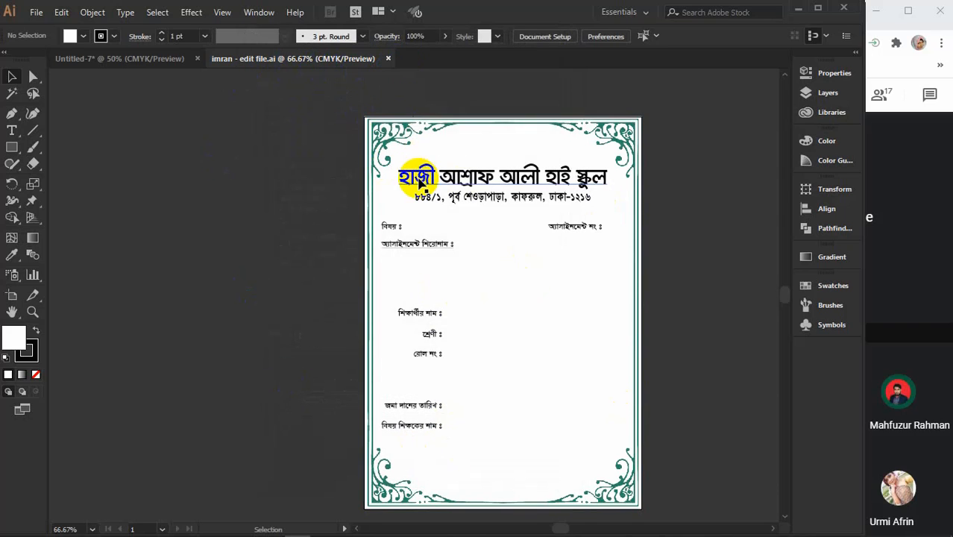
left_click(479, 347)
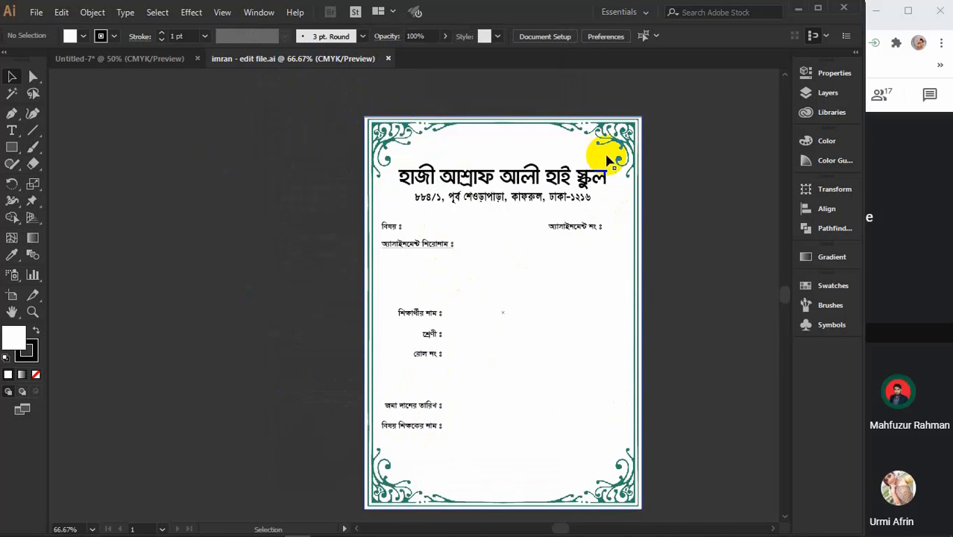
left_click(798, 9)
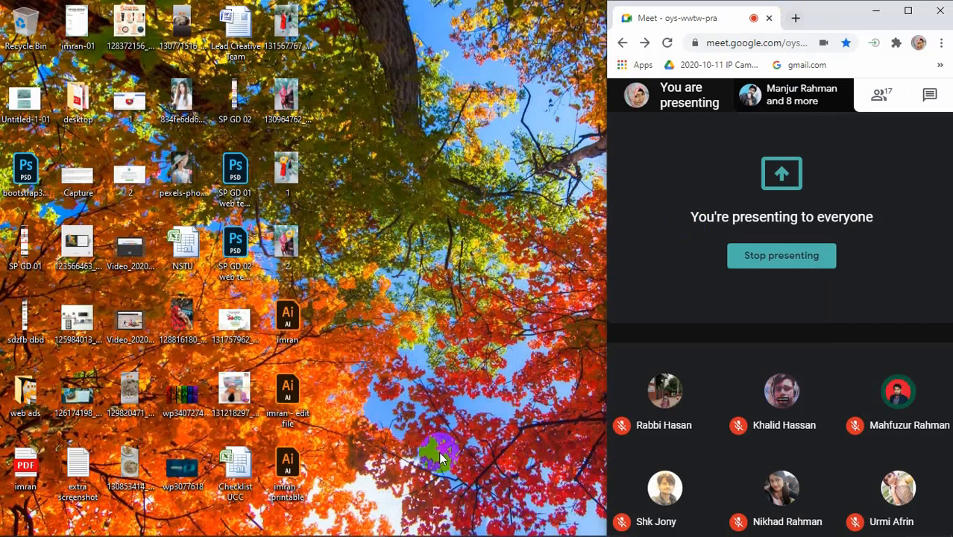
- Open the "printable" copy in Illustrator, compare it with the "edit file" document, and select all of its artwork
left_click(296, 496)
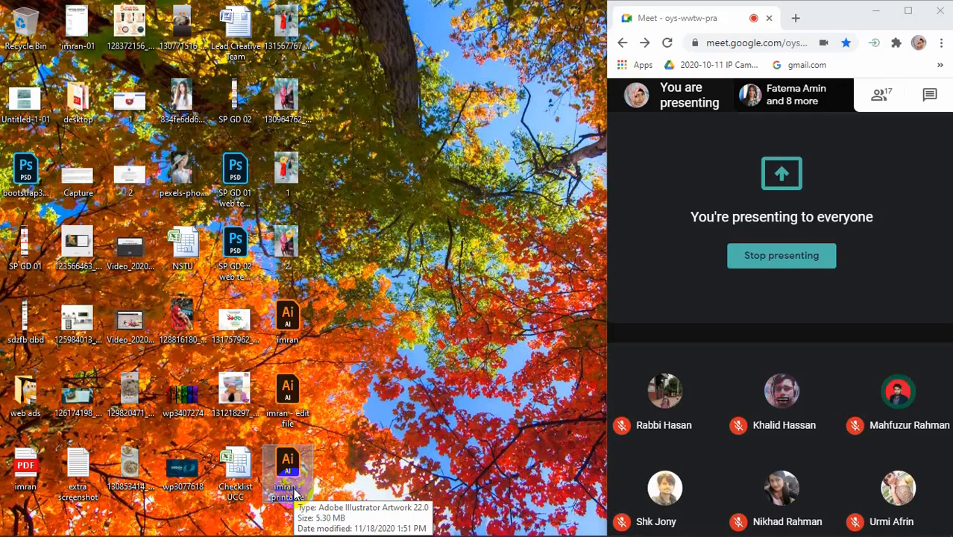
double_click(290, 481)
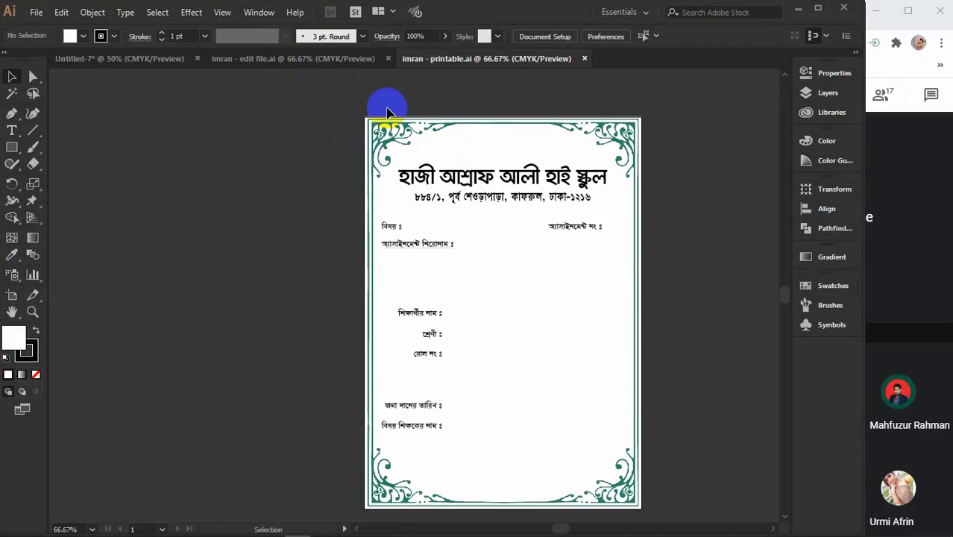
left_click(274, 63)
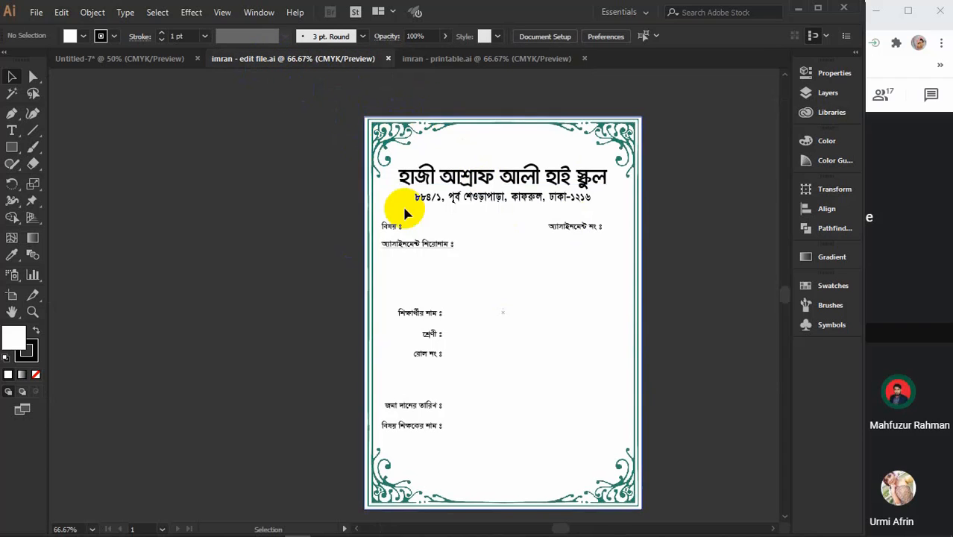
left_click(457, 63)
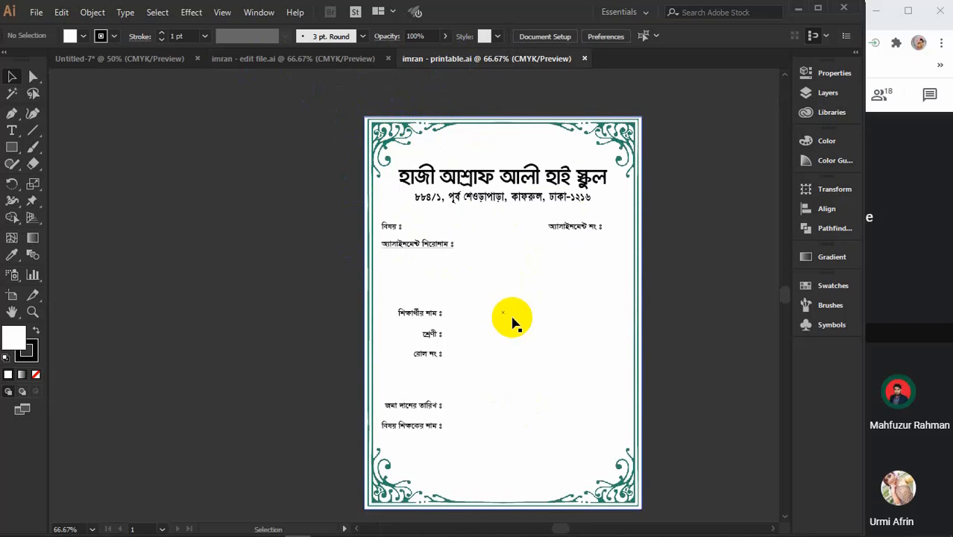
left_click(324, 128)
left_click_drag(323, 131, 662, 486)
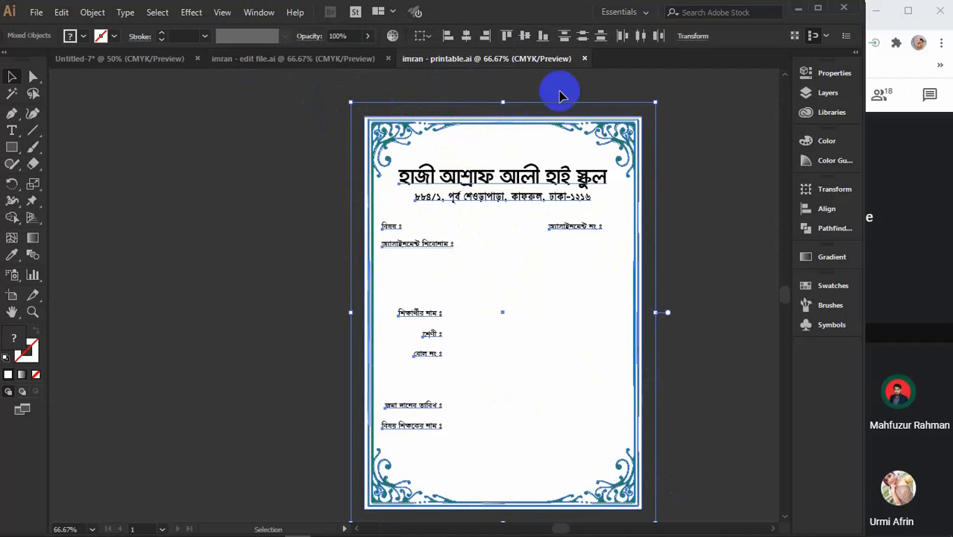
- Close both artwork copies in Illustrator and permanently delete them from the desktop
left_click(584, 59)
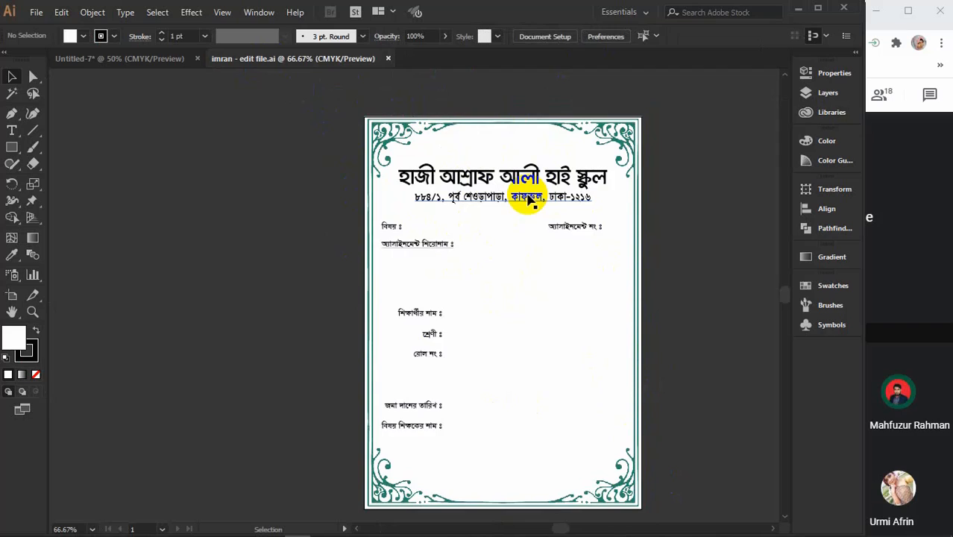
left_click(388, 58)
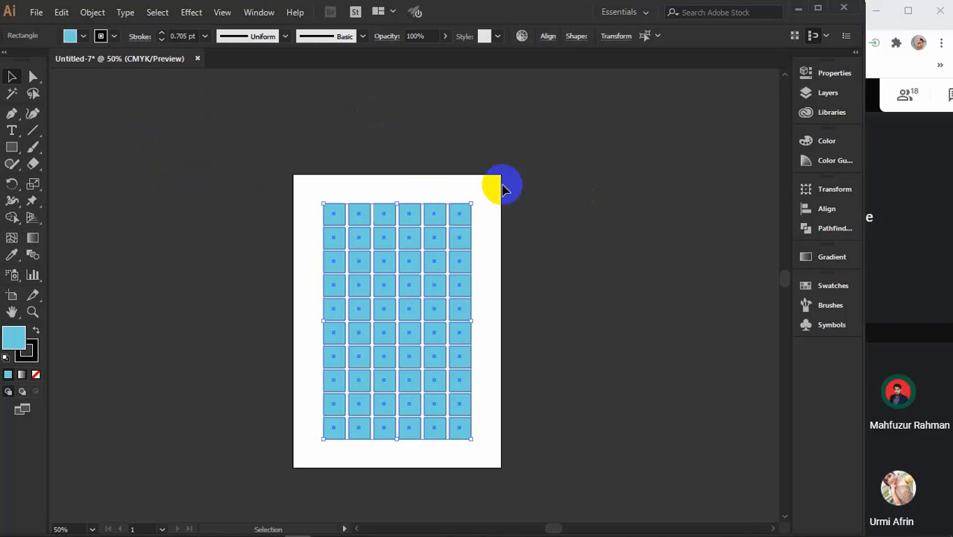
left_click(797, 10)
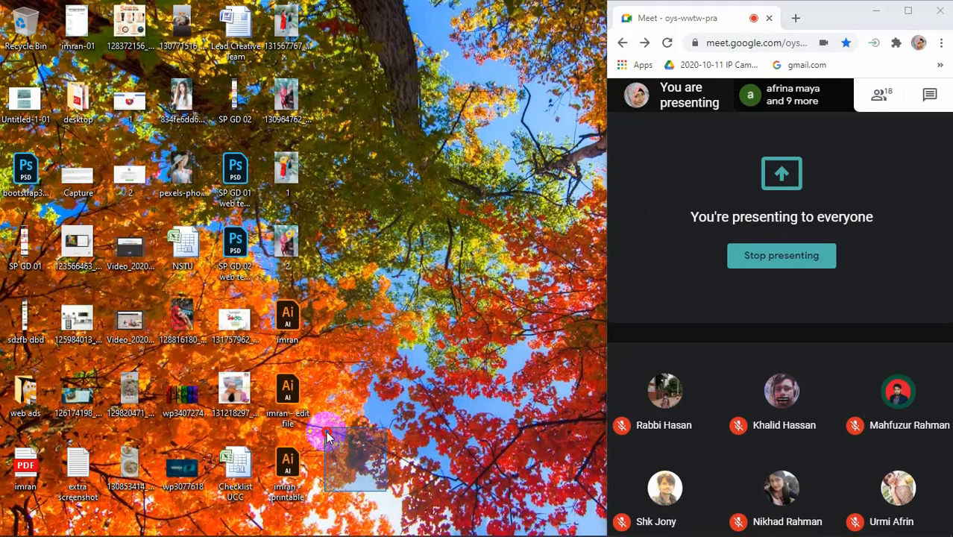
key("shift+Delete")
key("Return")
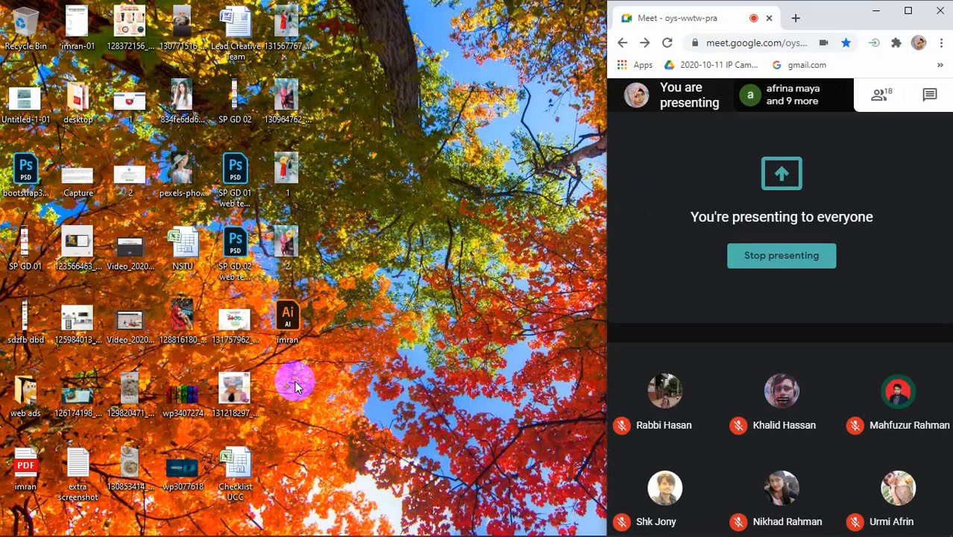
- Save the squares document from Illustrator to the desktop as Untitled-7 in Illustrator EPS format, with the version set to Illustrator 10 EPS
left_click(296, 528)
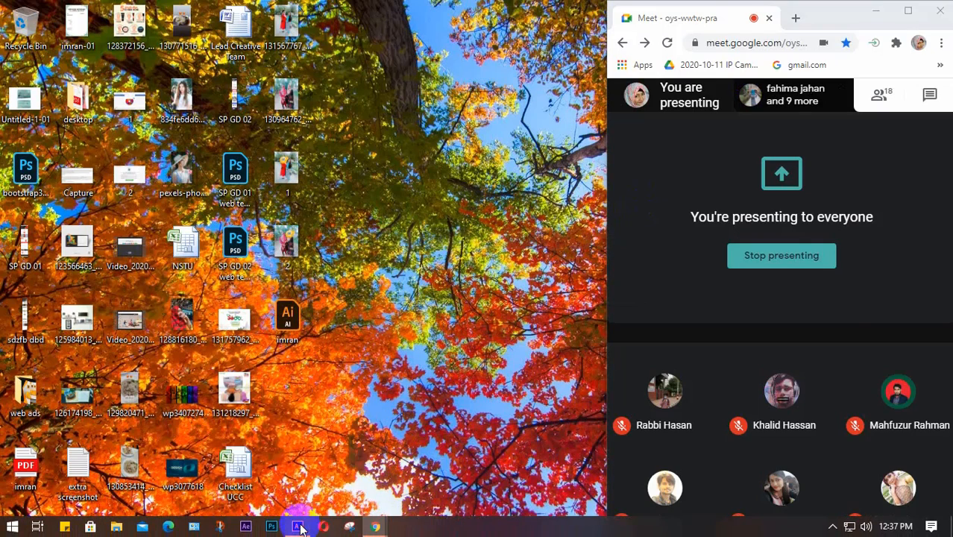
left_click(36, 12)
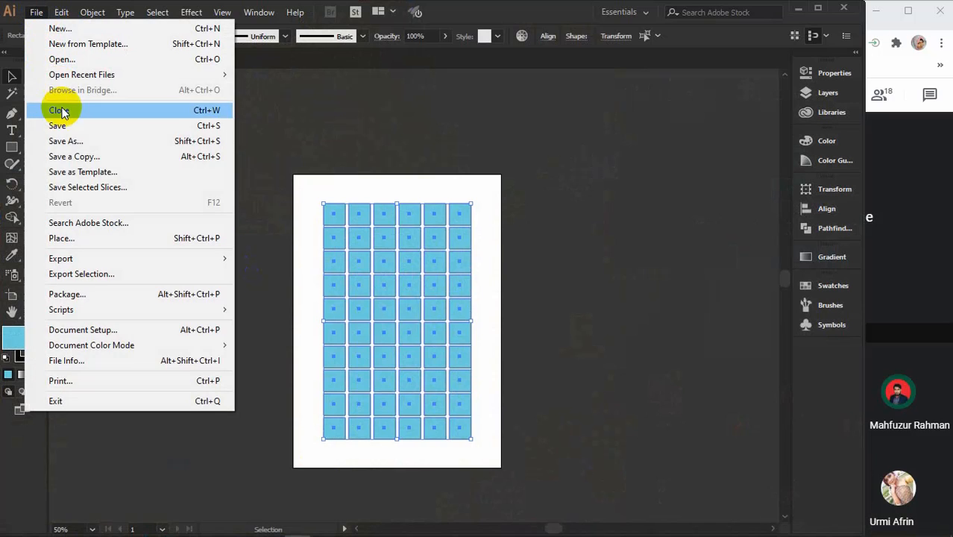
left_click(64, 141)
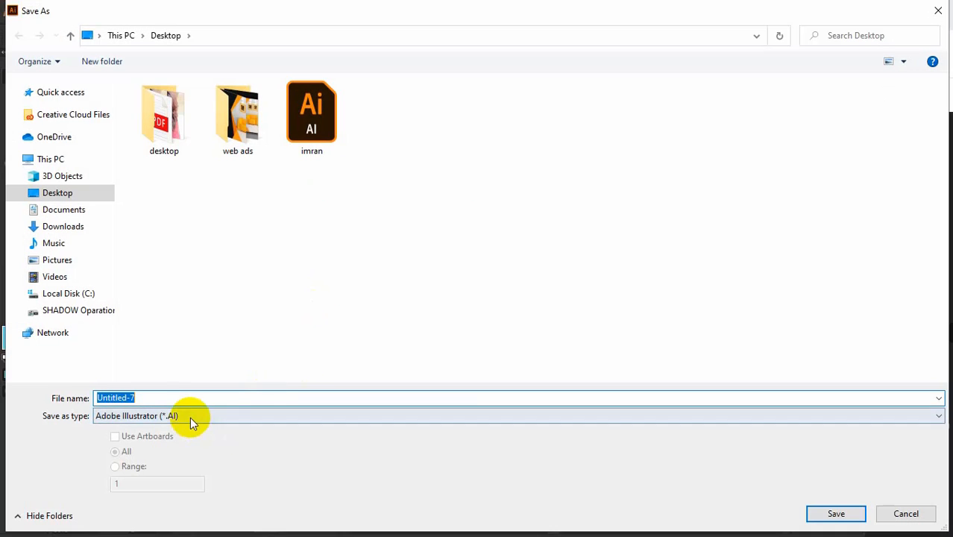
left_click(190, 416)
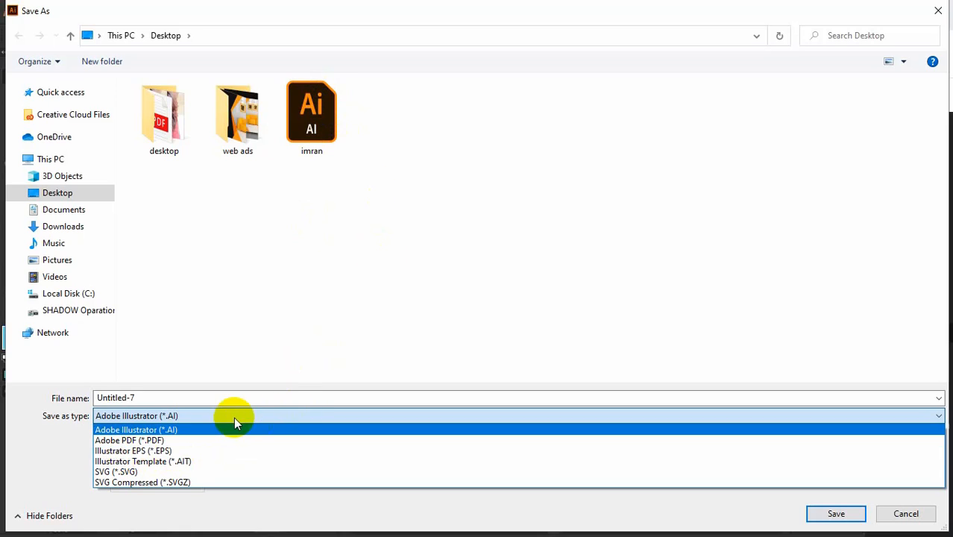
left_click(200, 451)
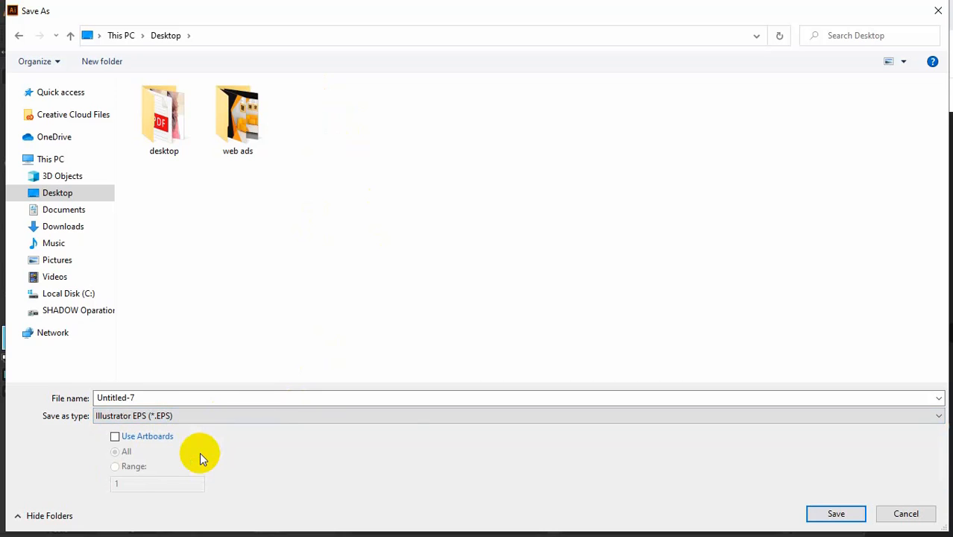
left_click(831, 515)
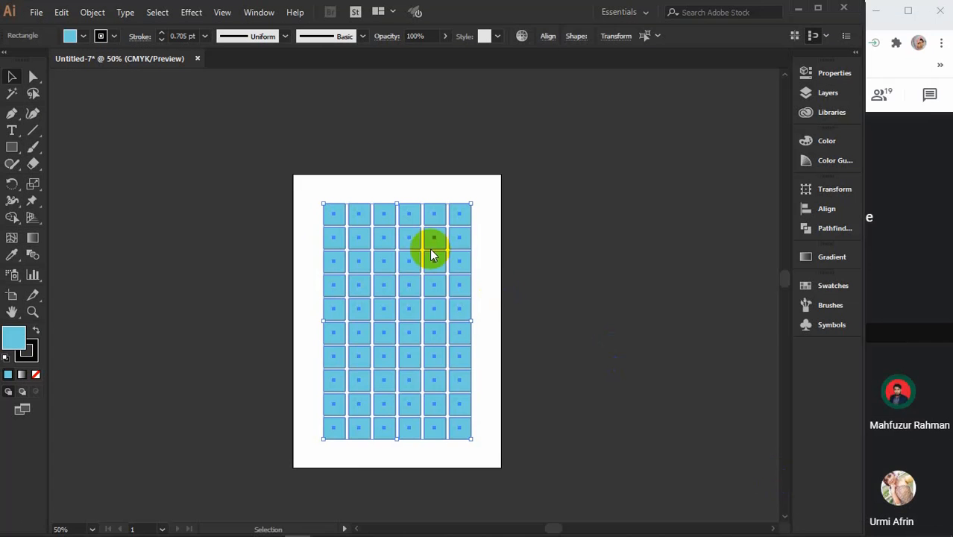
left_click(484, 140)
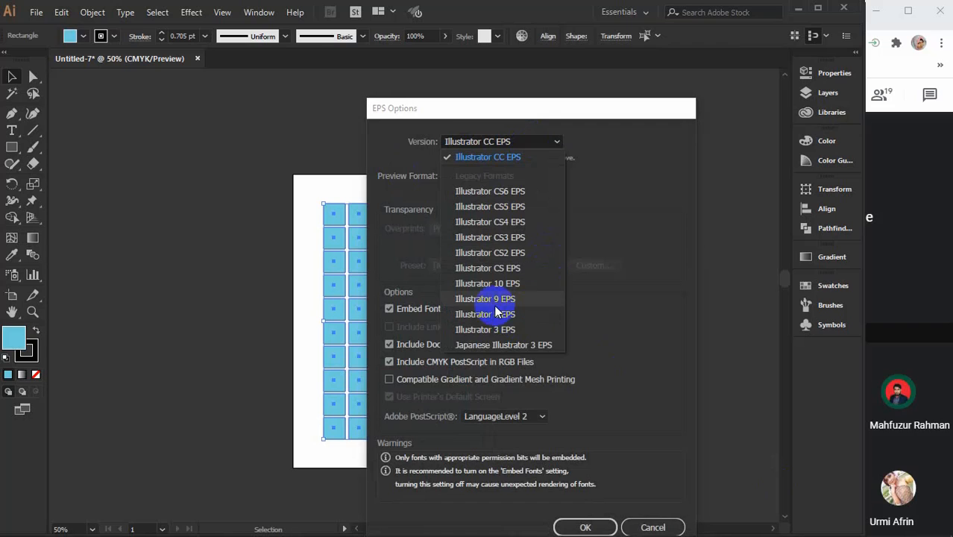
left_click(489, 284)
left_click(589, 514)
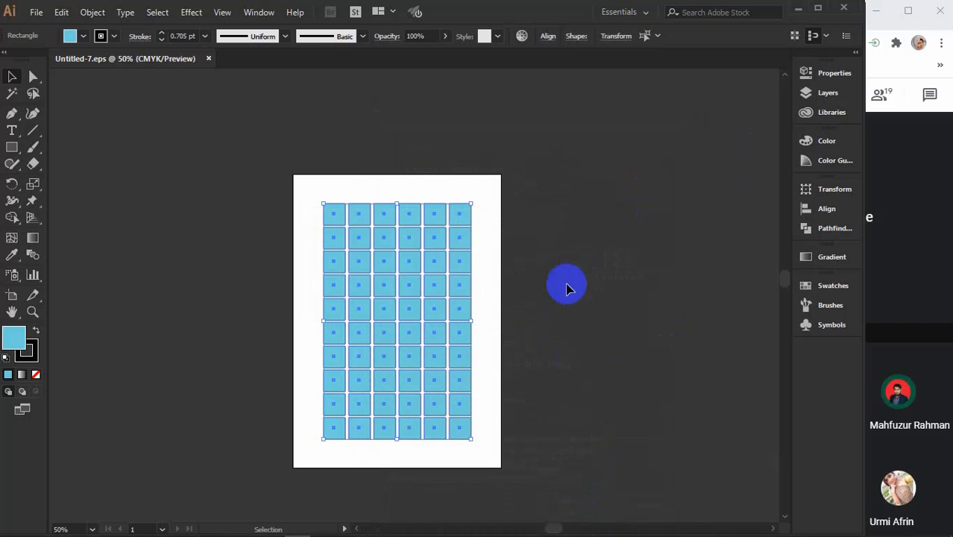
- Return to the desktop and refresh it several times to check for the saved Untitled-7 EPS file
left_click(797, 8)
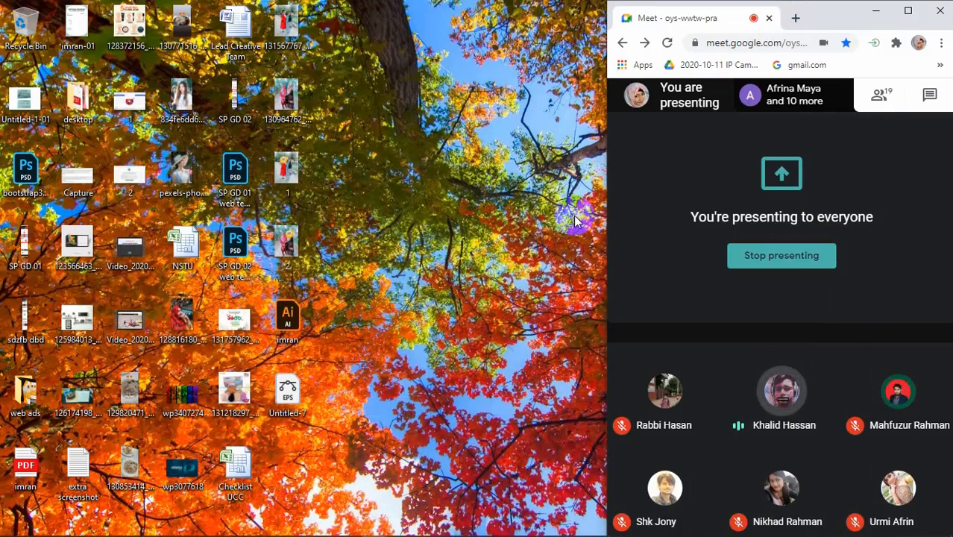
right_click(474, 161)
left_click(483, 203)
right_click(432, 148)
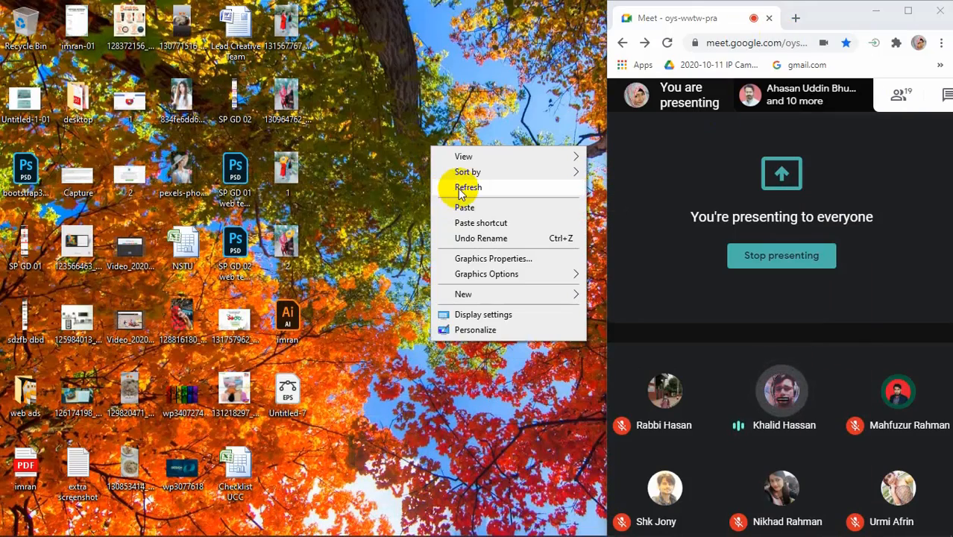
left_click(462, 189)
right_click(405, 140)
left_click(453, 186)
right_click(457, 184)
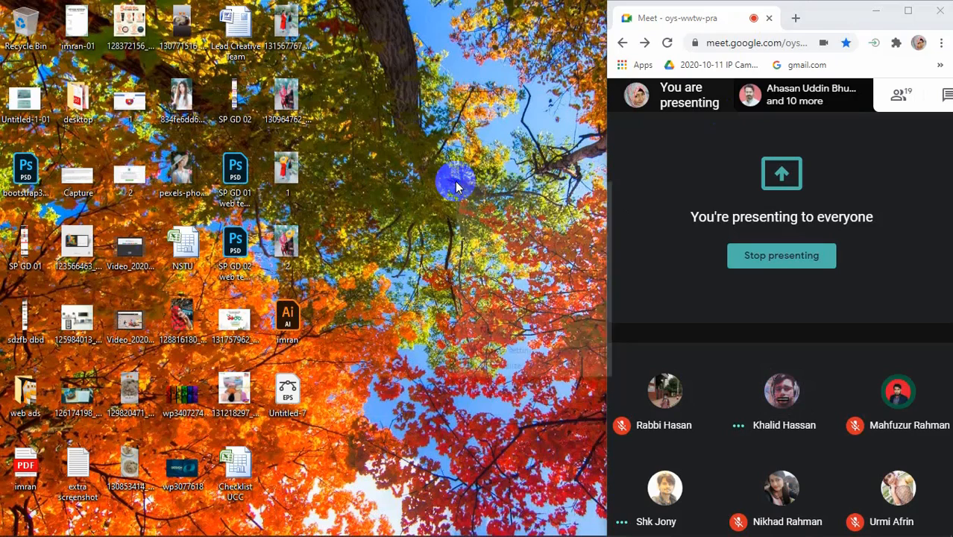
left_click(509, 224)
right_click(400, 164)
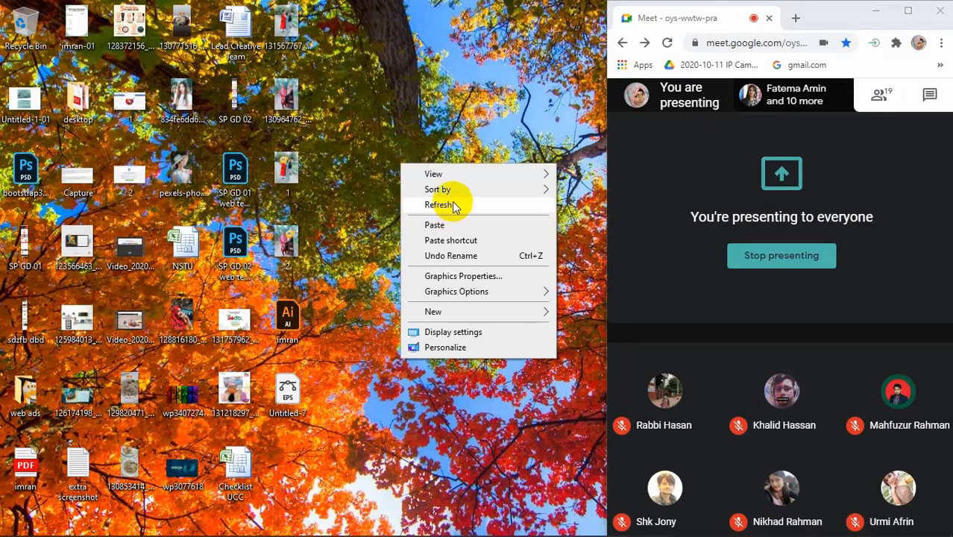
left_click(454, 206)
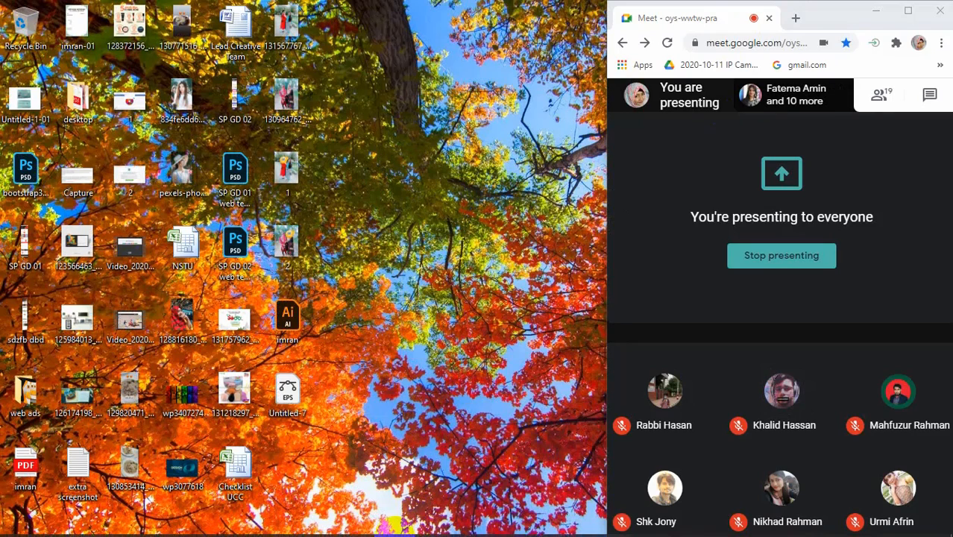
mouse_move(375, 526)
right_click(470, 188)
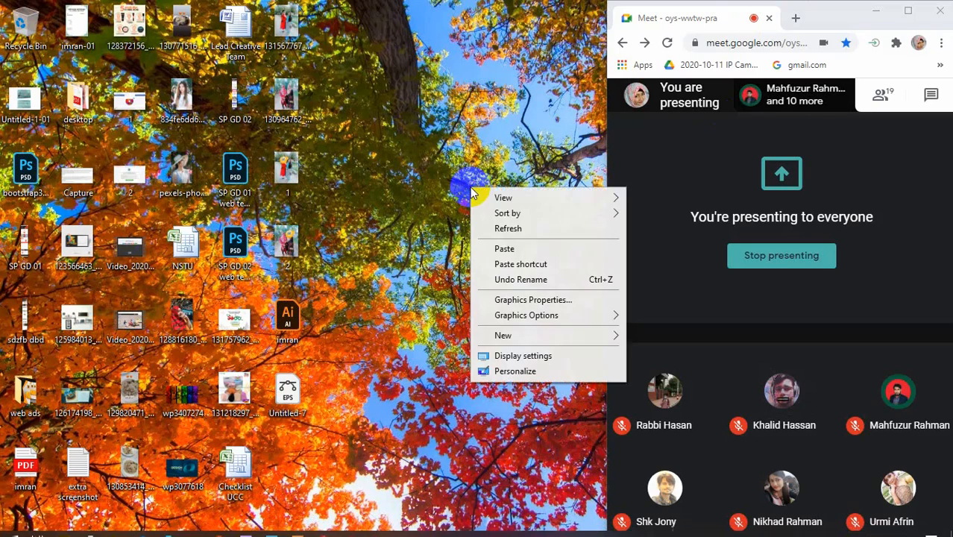
left_click(501, 227)
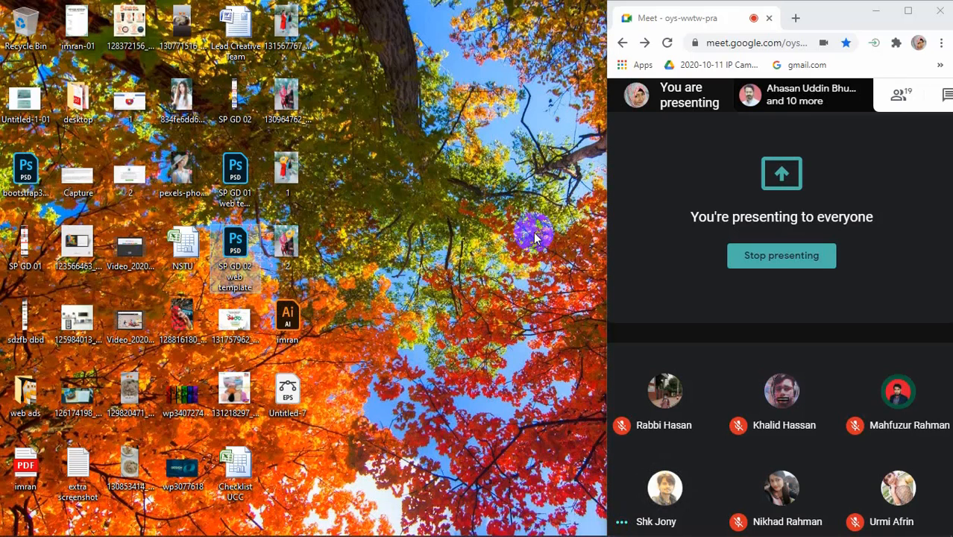
- Refresh the desktop again and inspect the Untitled-7 and SP GD 02 web template EPS files
mouse_move(761, 187)
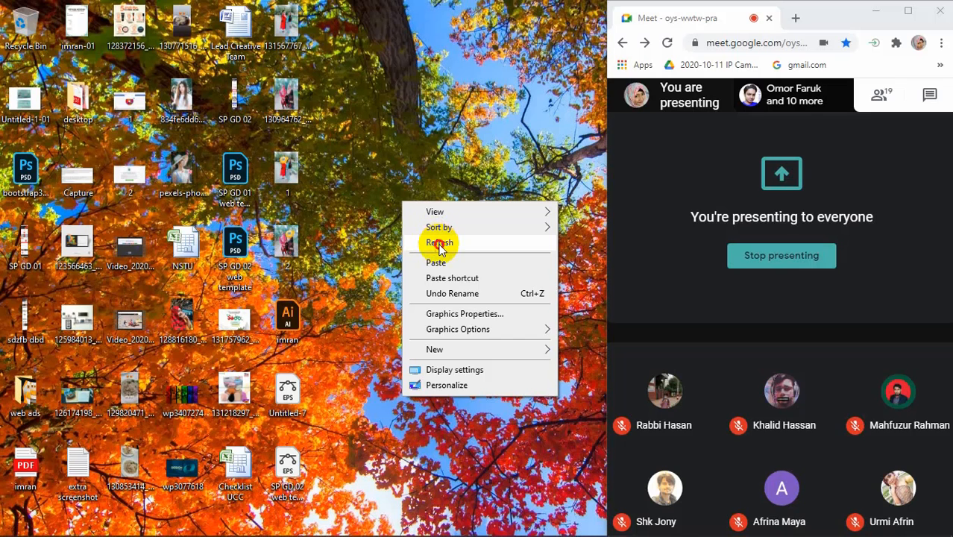
left_click(433, 238)
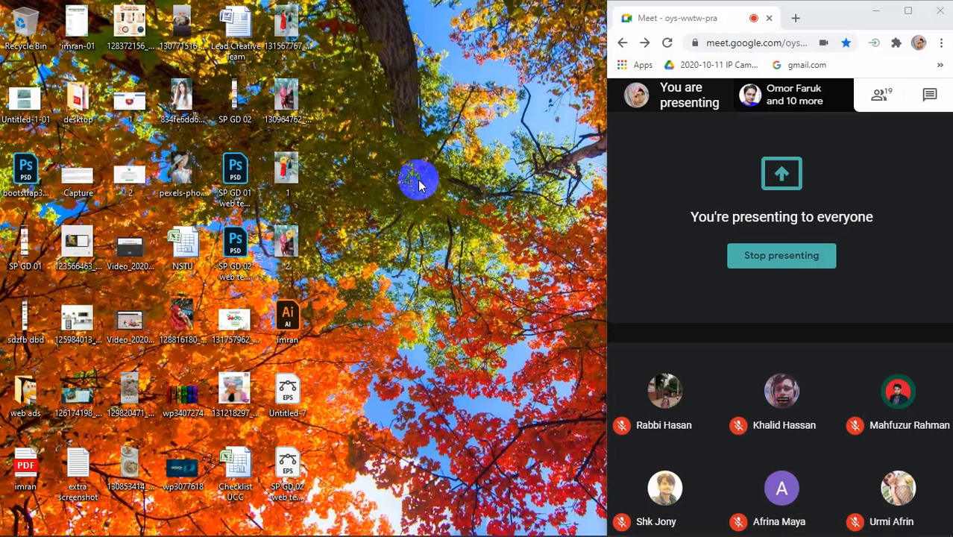
right_click(417, 180)
left_click(448, 221)
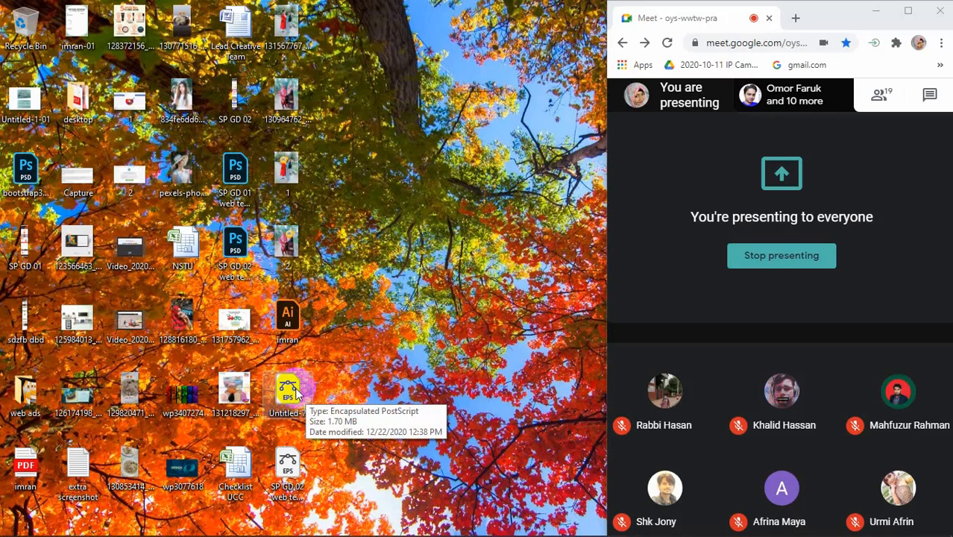
left_click(291, 467)
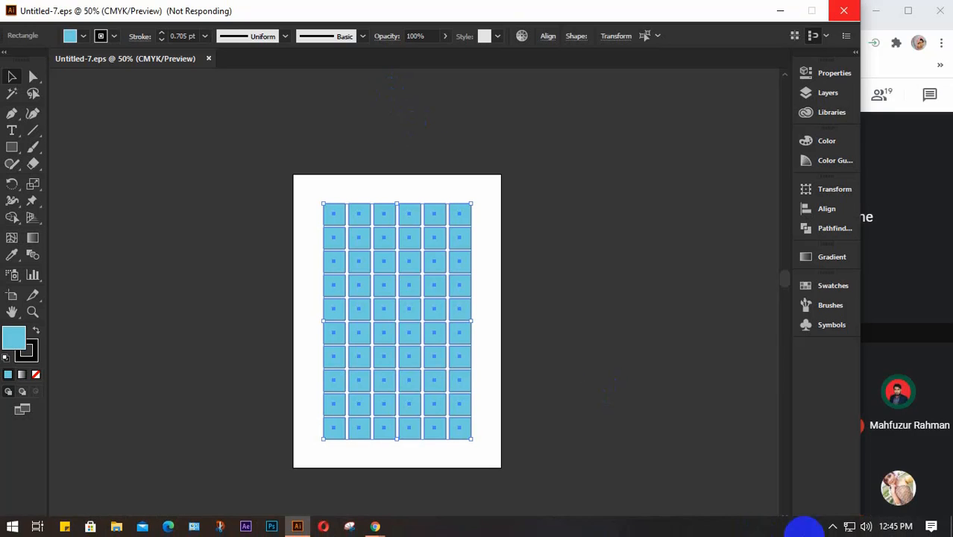
- Review the file types offered by Save As for the Untitled-7.eps document in Illustrator, and cancel without saving
left_click(830, 526)
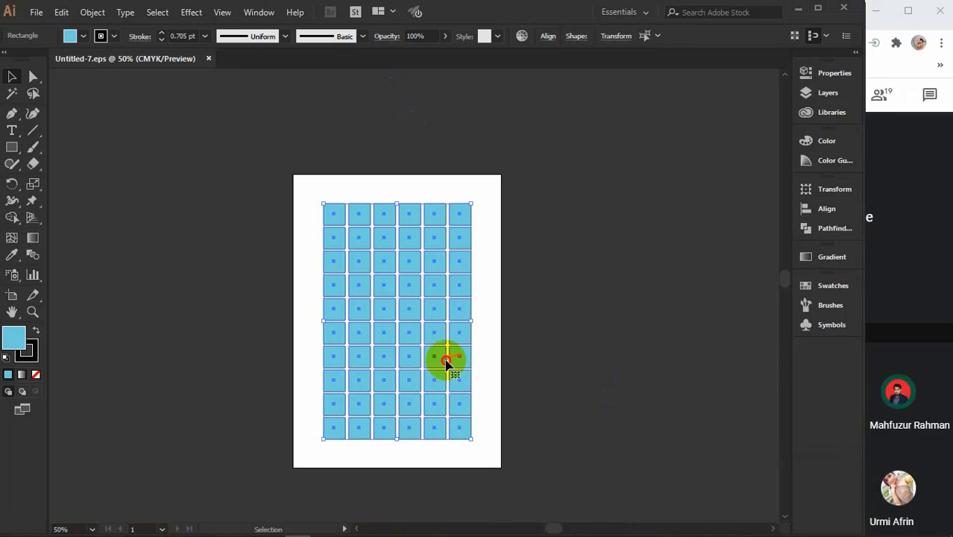
left_click_drag(515, 487, 519, 485)
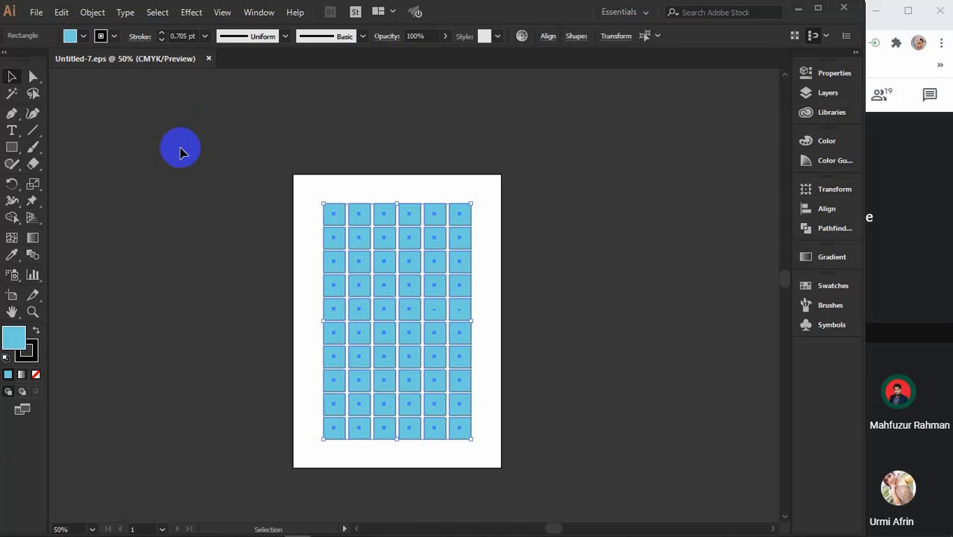
left_click(35, 13)
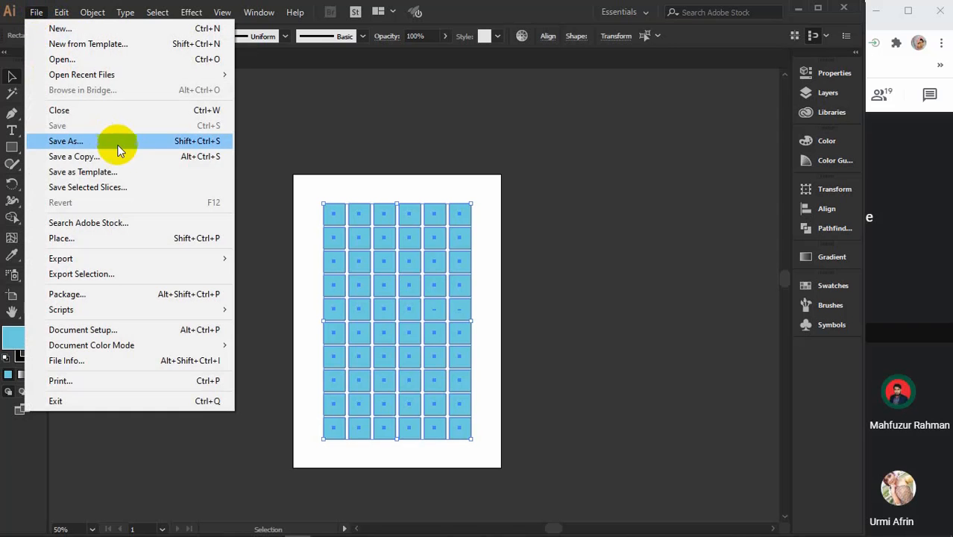
left_click(85, 144)
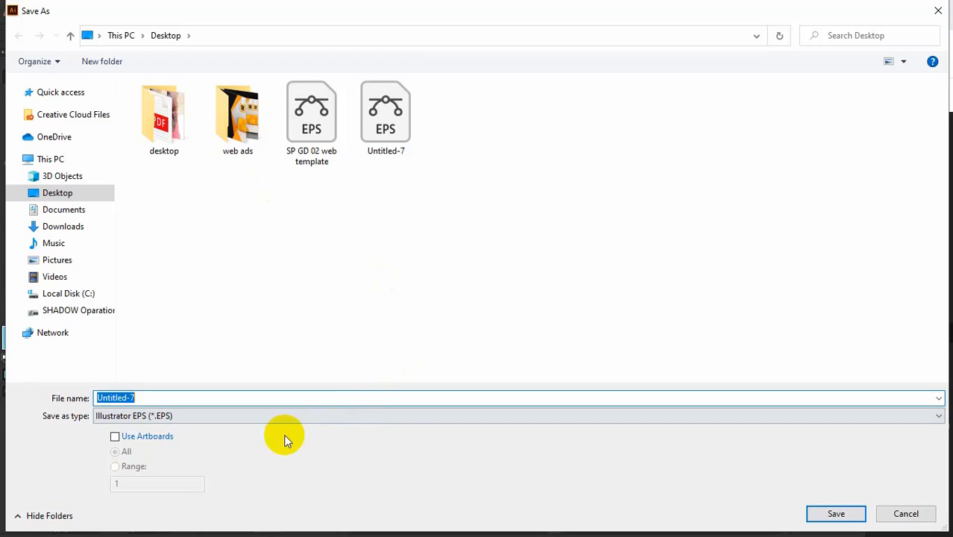
left_click(190, 415)
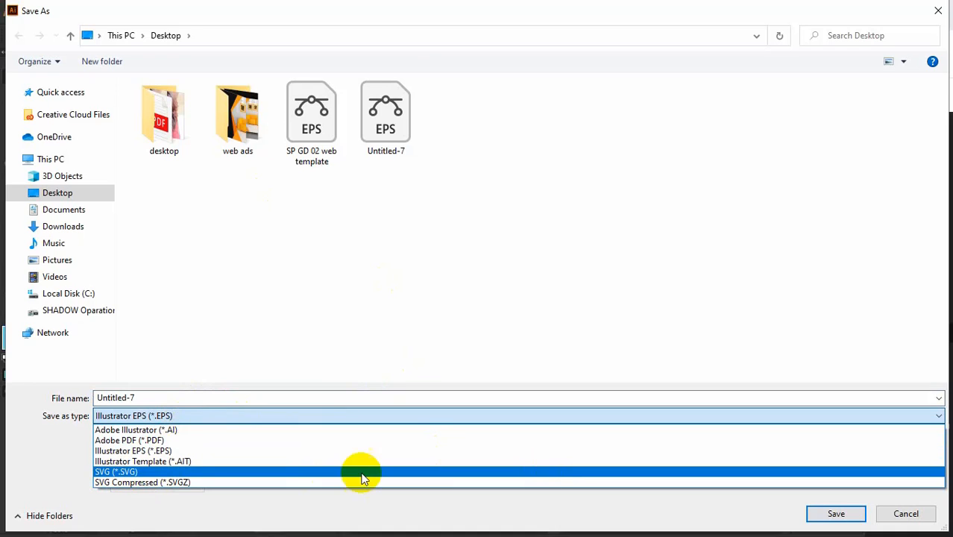
left_click(904, 520)
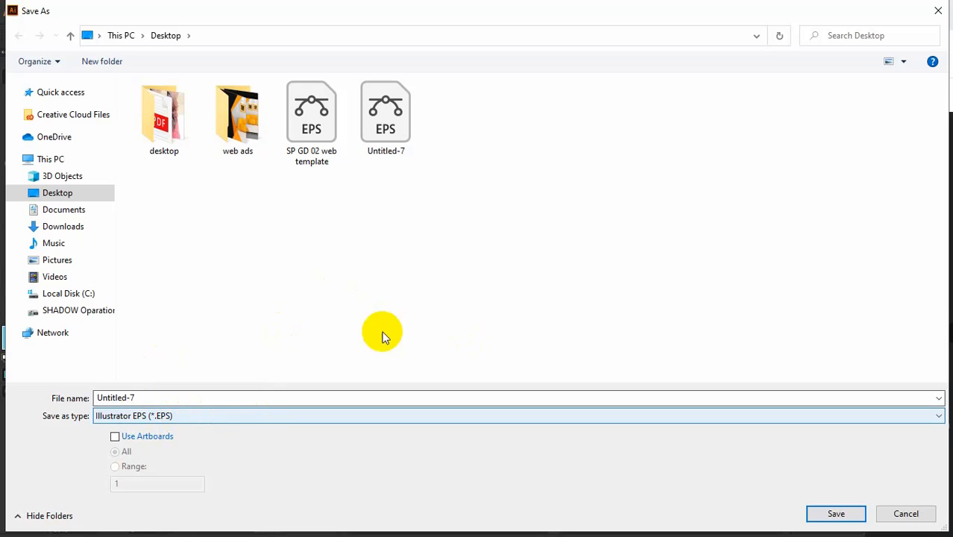
left_click(903, 513)
left_click(354, 233)
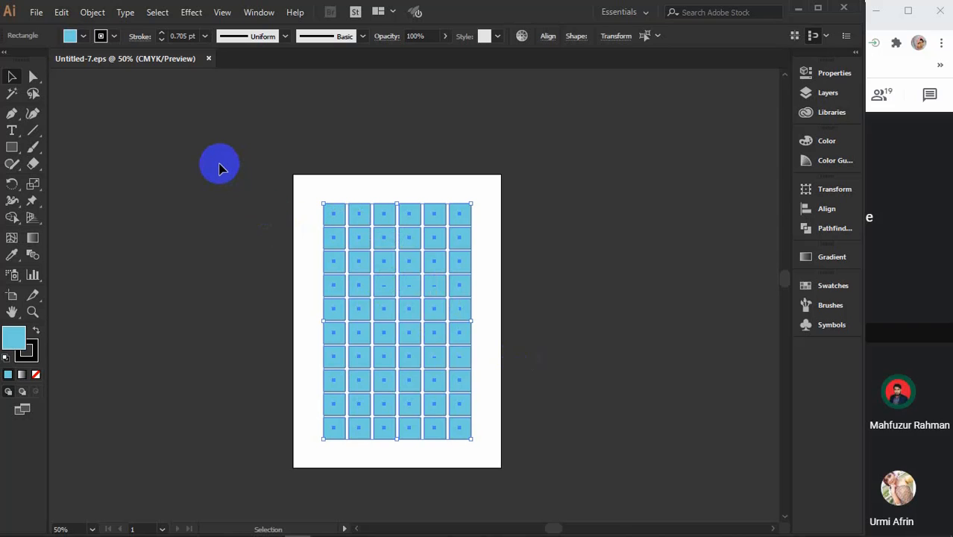
- Start a Save for Web (Legacy) export of the squares artwork with JPEG as the file format
left_click(36, 12)
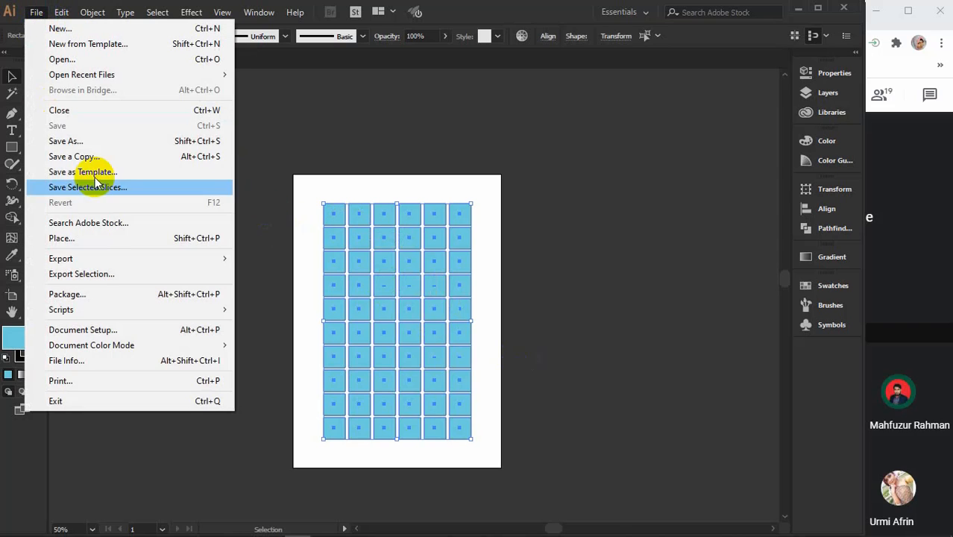
mouse_move(82, 258)
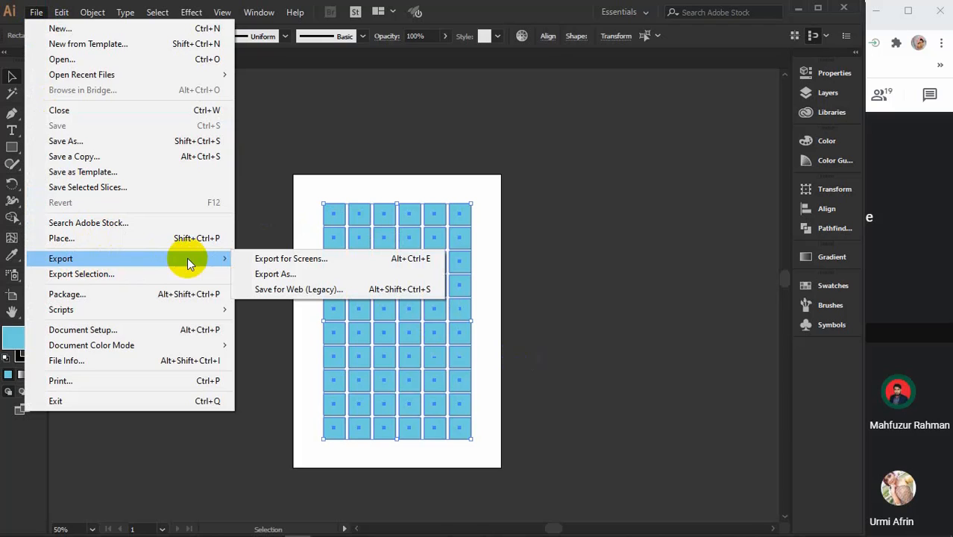
left_click(293, 296)
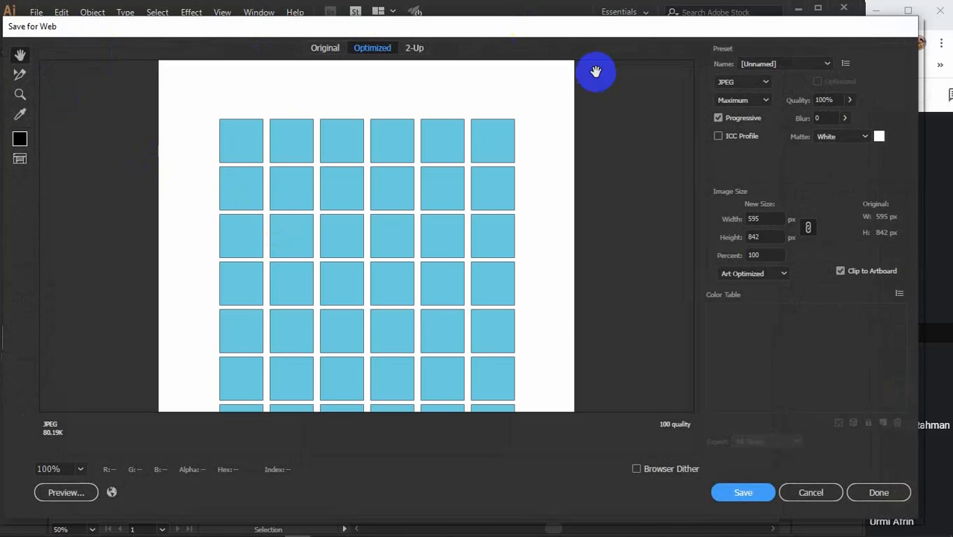
left_click(765, 81)
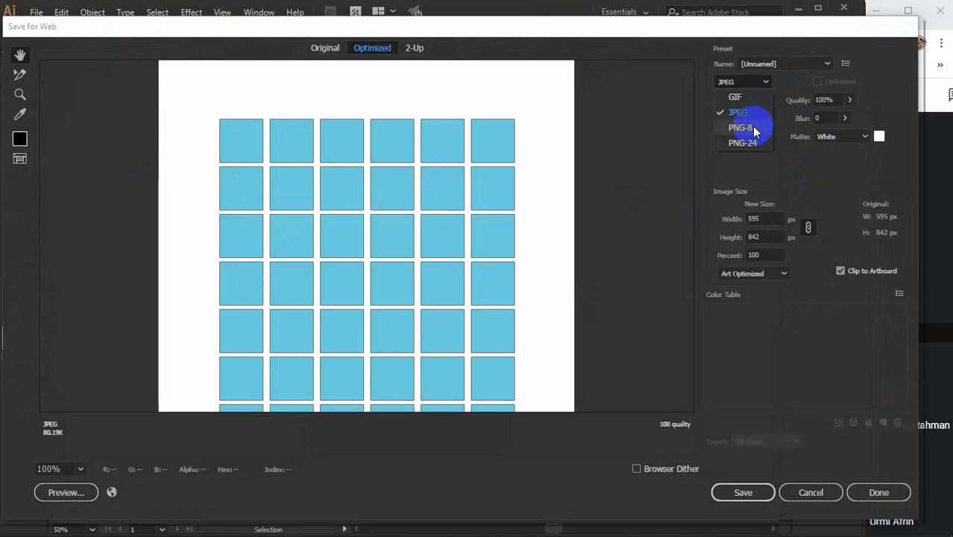
left_click(748, 113)
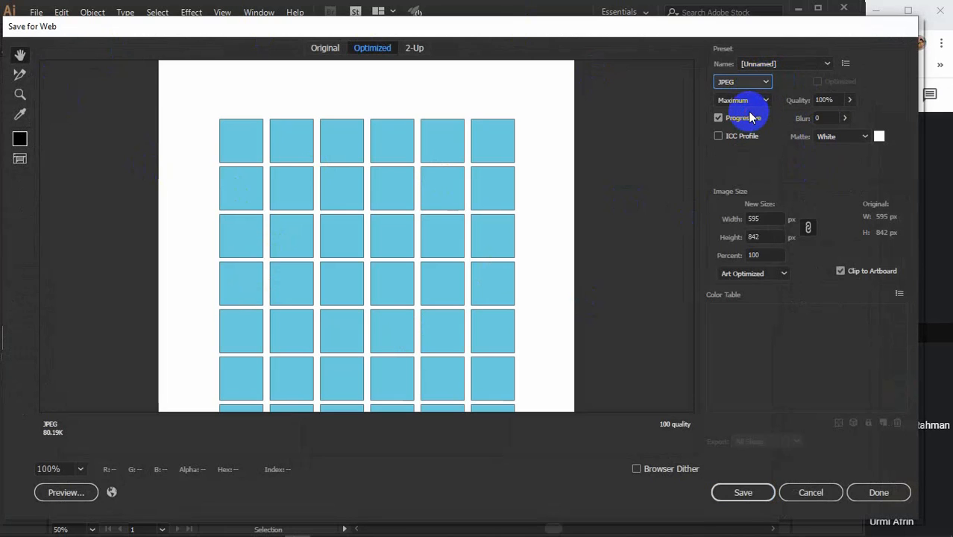
- Compare the Low, Medium and Maximum JPEG quality presets in Save for Web, and leave without saving
left_click(760, 100)
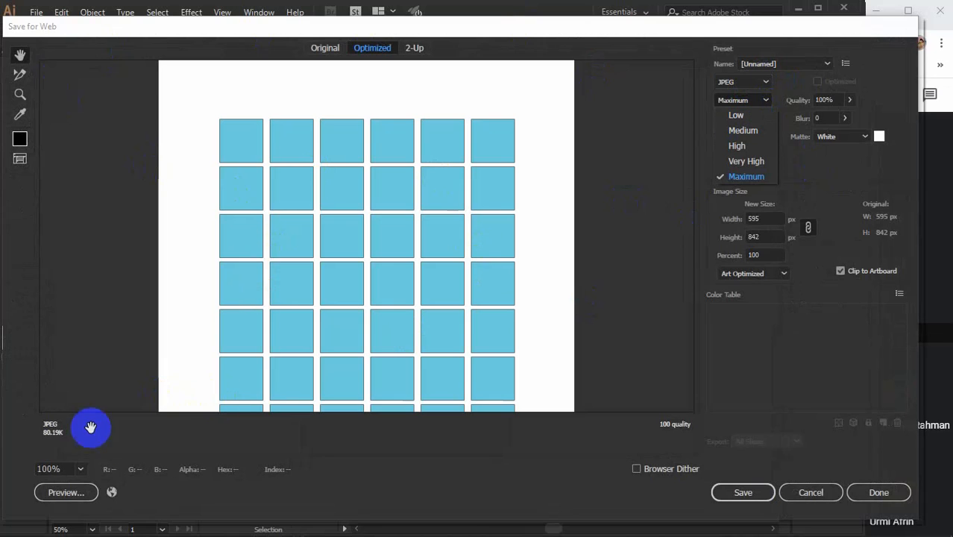
left_click(736, 115)
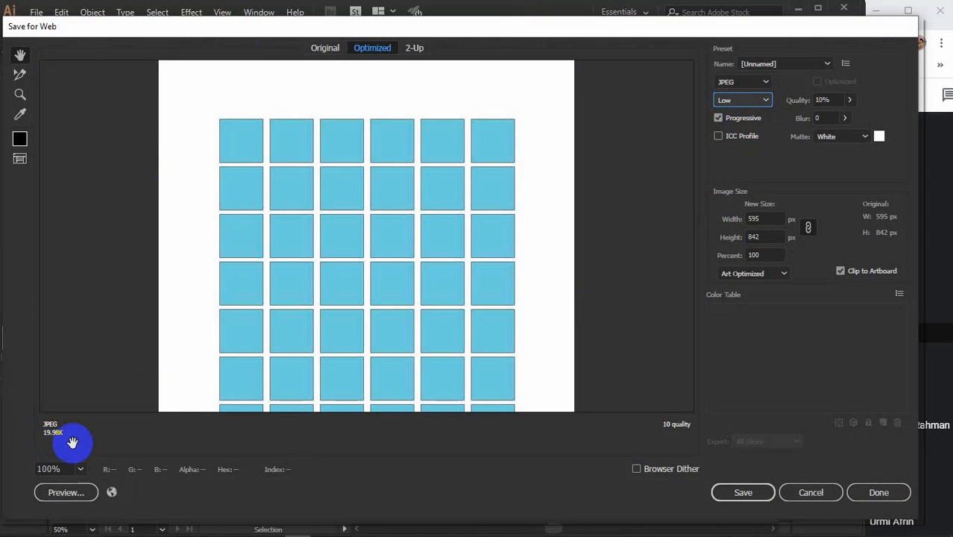
left_click(744, 100)
left_click(742, 130)
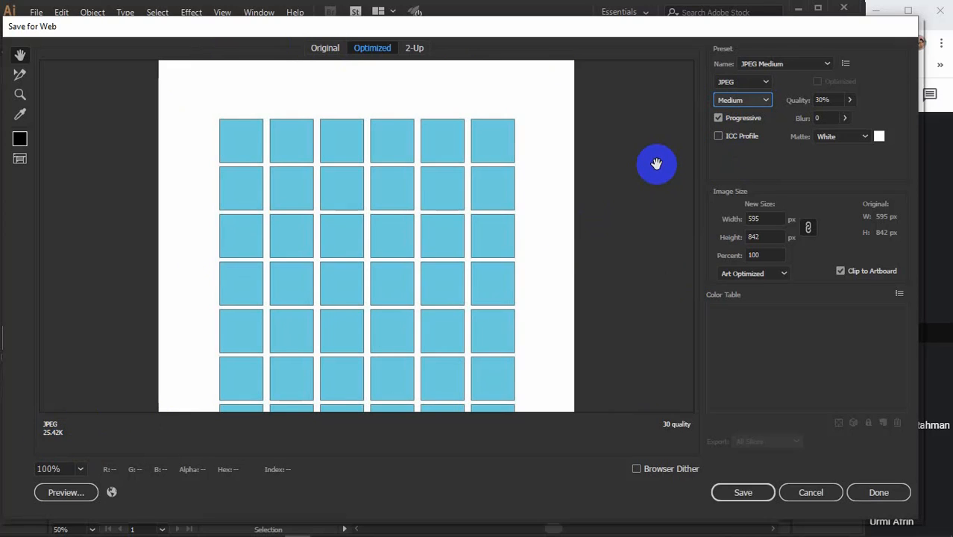
left_click(742, 101)
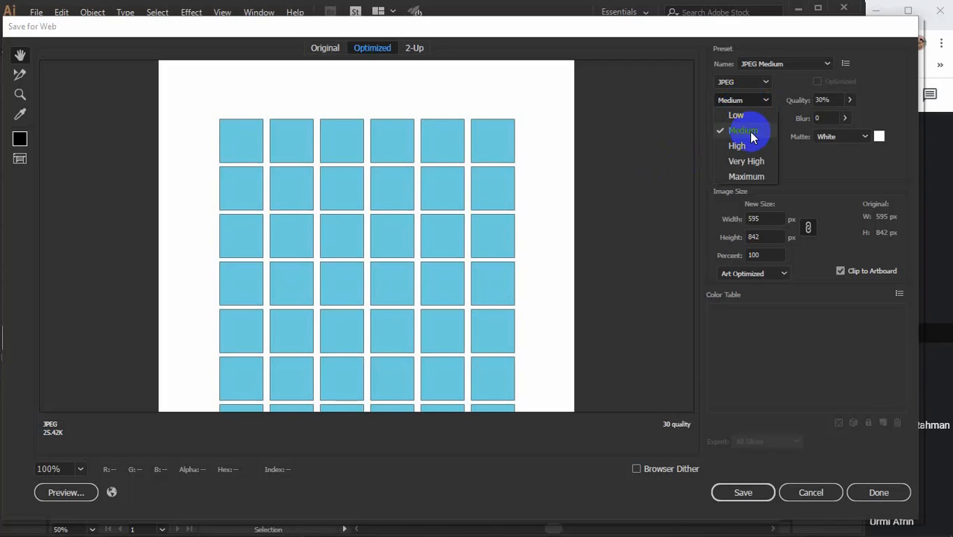
left_click(741, 176)
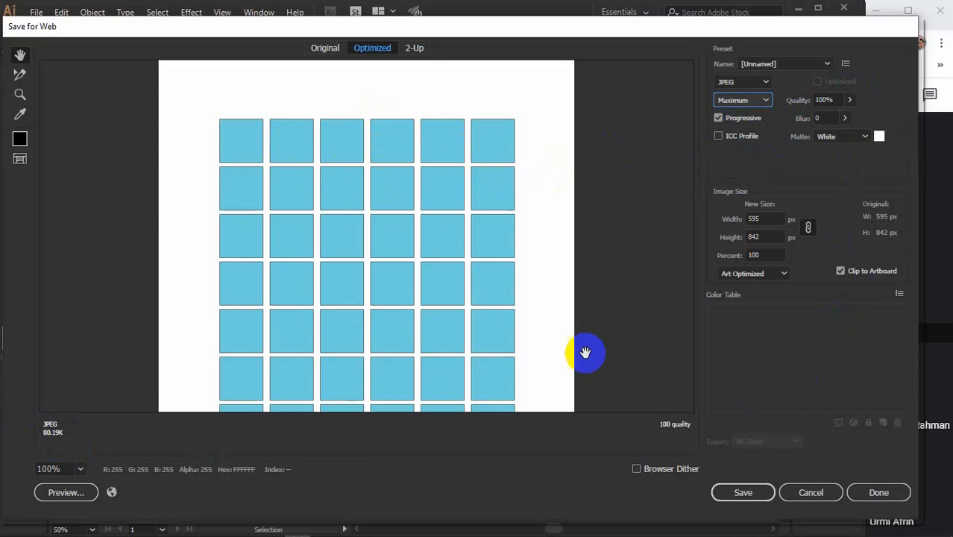
left_click(751, 495)
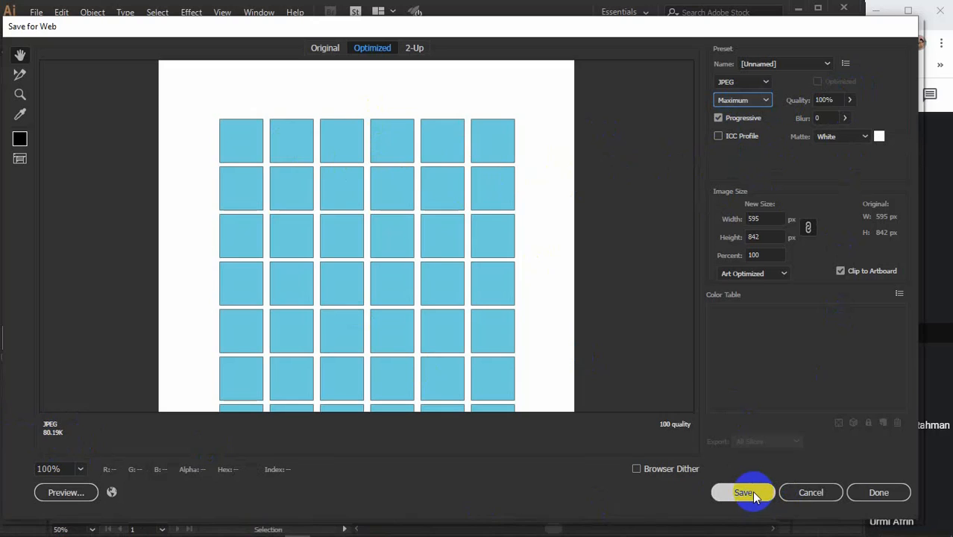
left_click(811, 492)
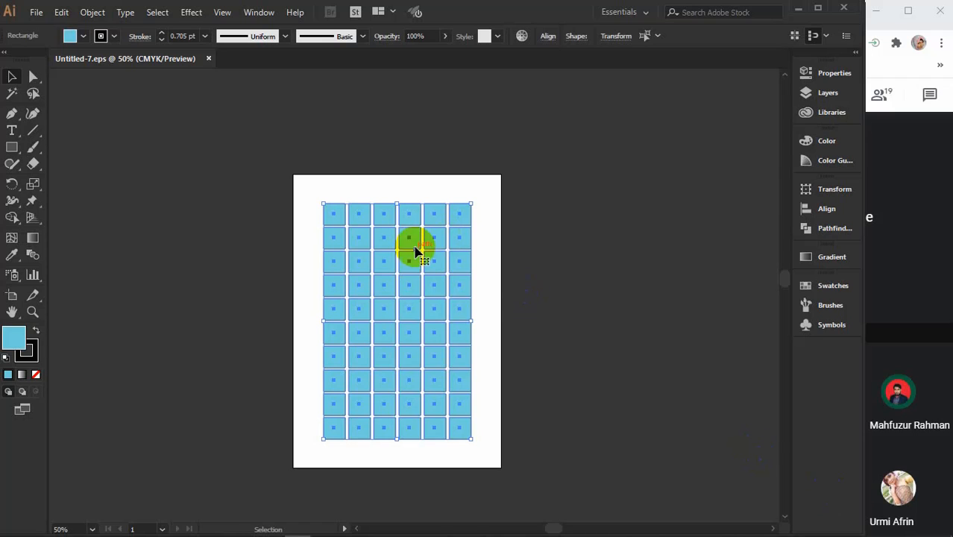
- Start an Export As of the squares artwork to the Desktop as JPEG, keeping the file name Untitled-7
left_click(37, 13)
mouse_move(57, 258)
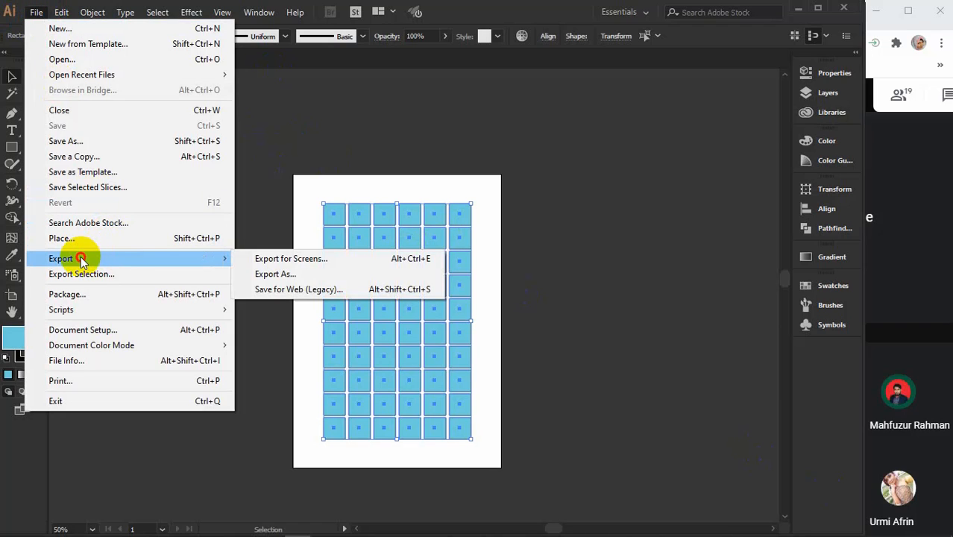
left_click(289, 275)
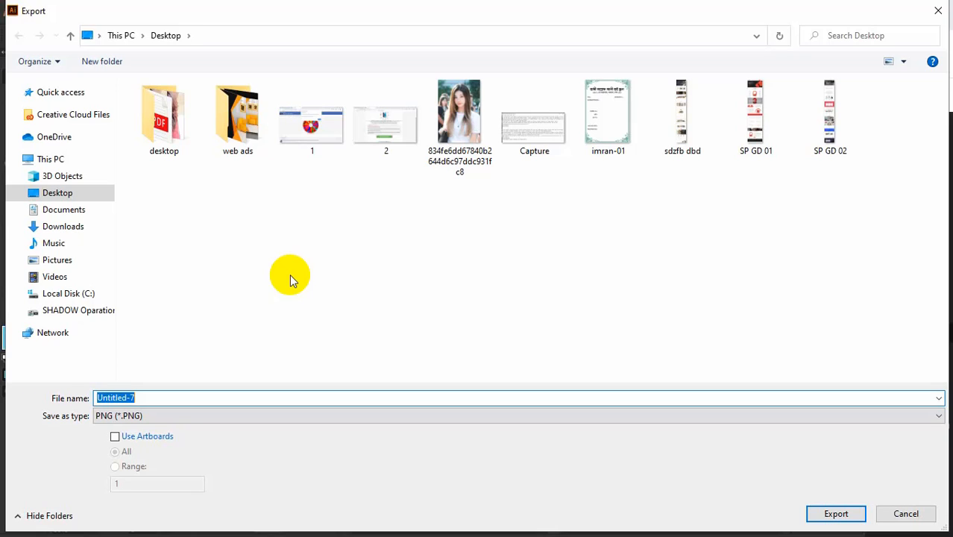
left_click(179, 412)
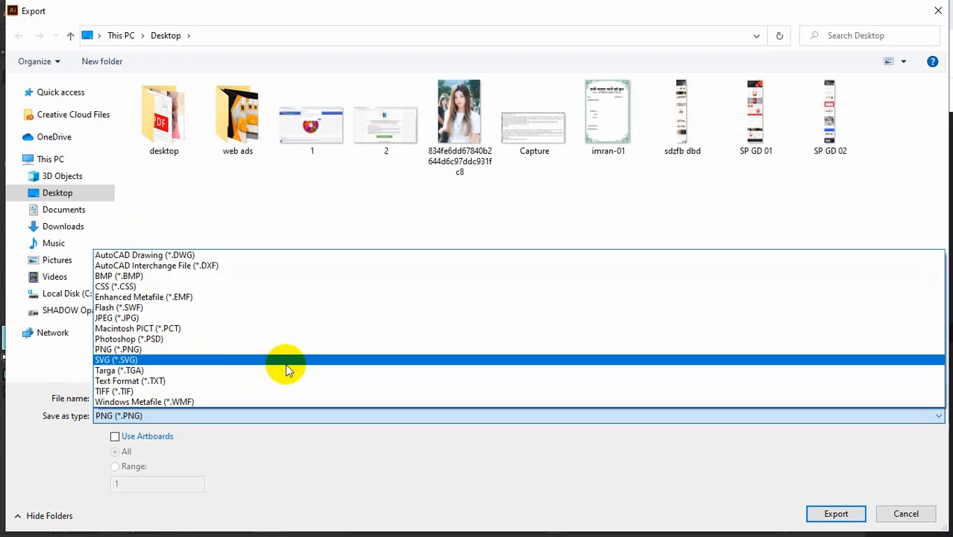
left_click(143, 318)
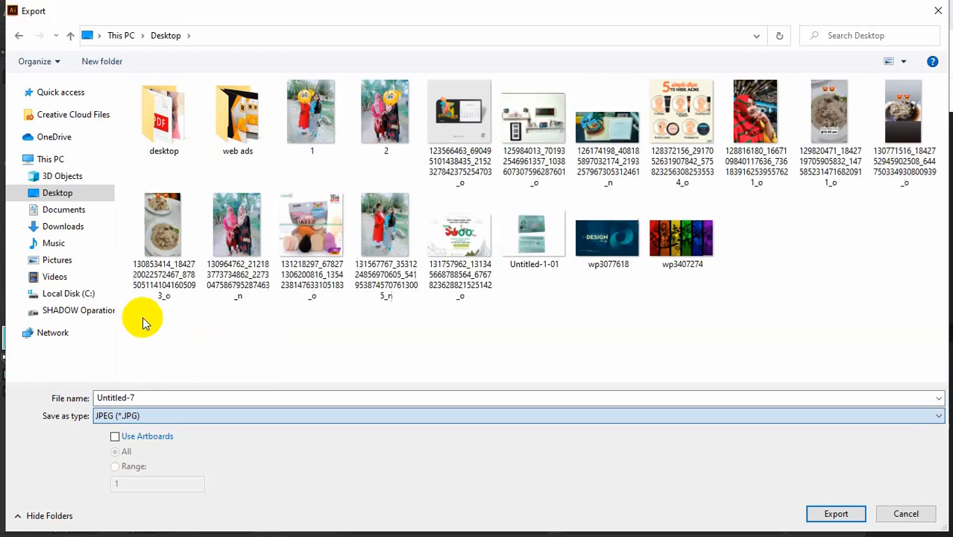
left_click(837, 514)
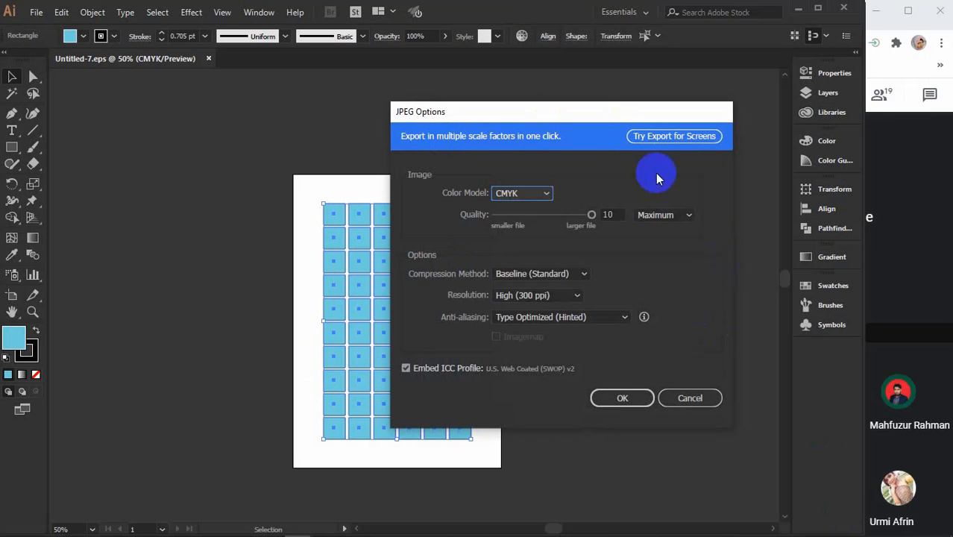
- Review the color model and quality choices in JPEG Options, and cancel the export
left_click_drag(580, 116, 531, 104)
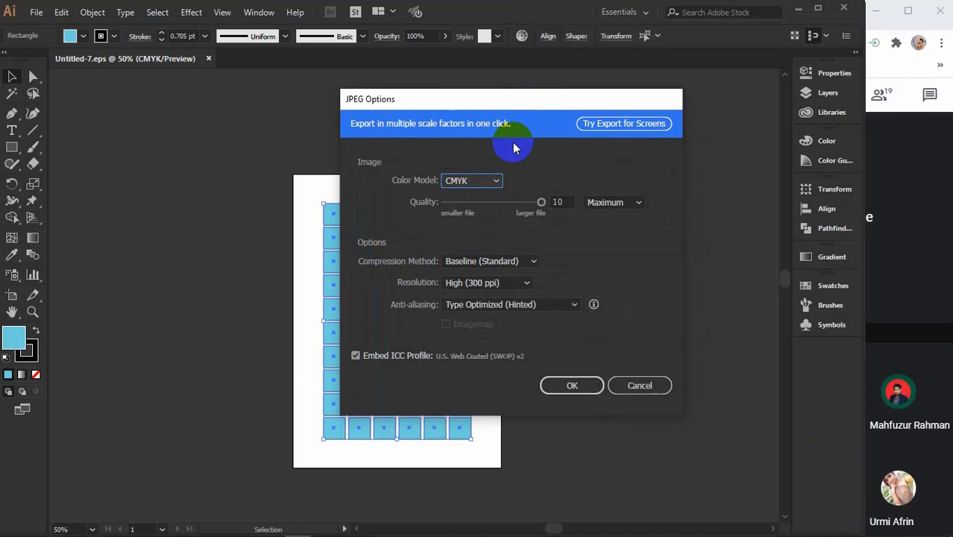
left_click(496, 182)
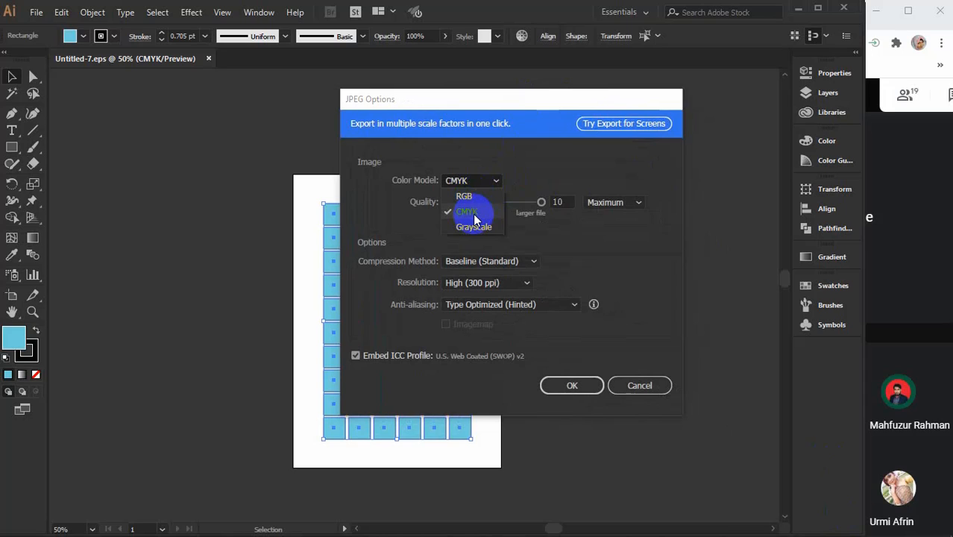
left_click(606, 207)
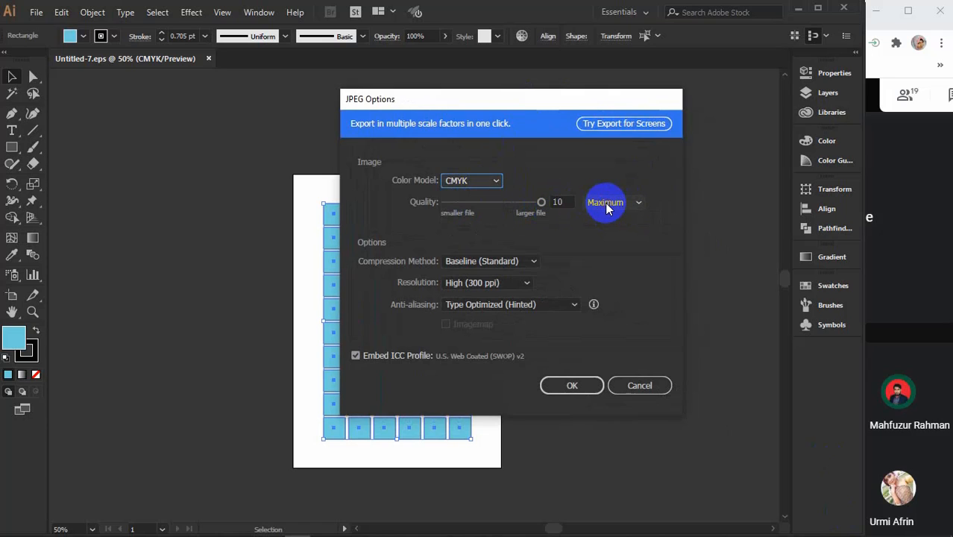
left_click(606, 208)
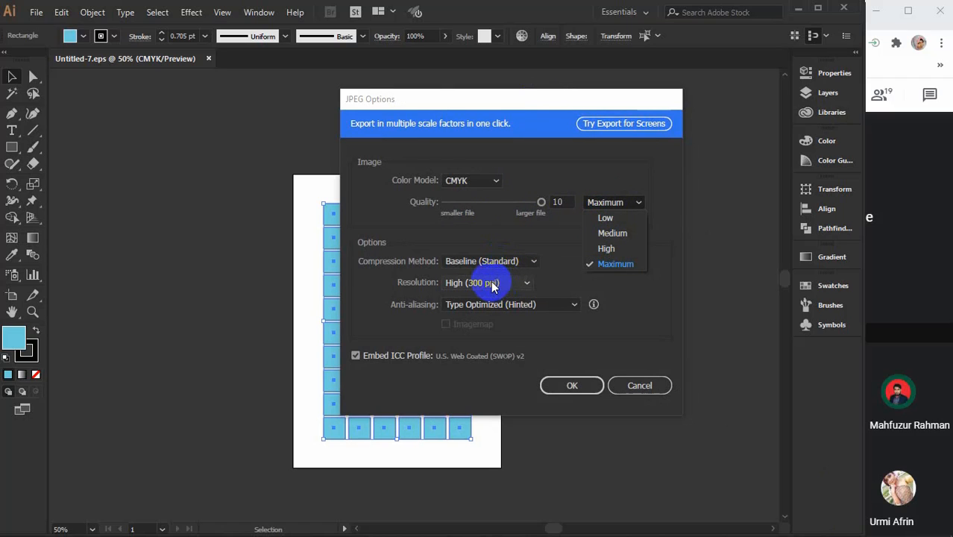
left_click(637, 386)
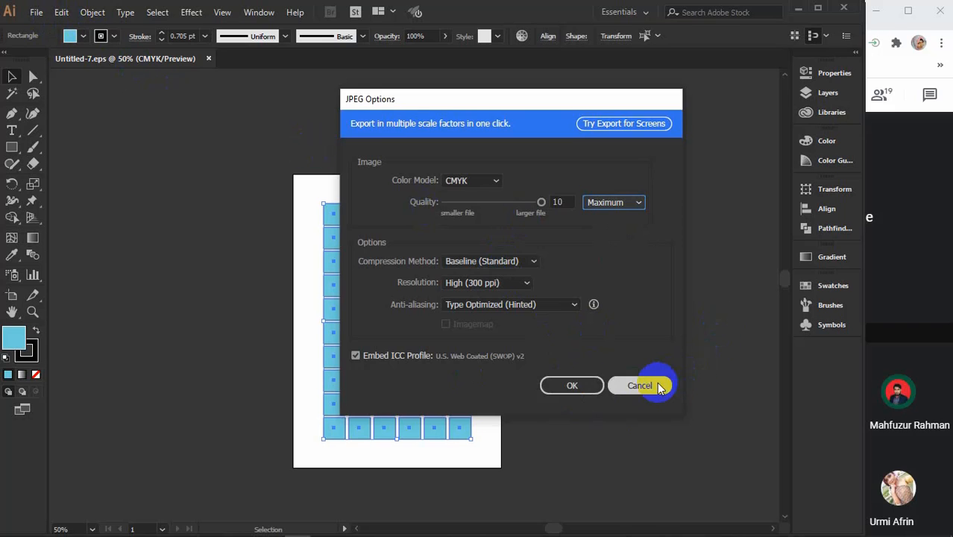
left_click(639, 385)
- Review the file types offered by Export As, choose PNG, and close without exporting
left_click(35, 13)
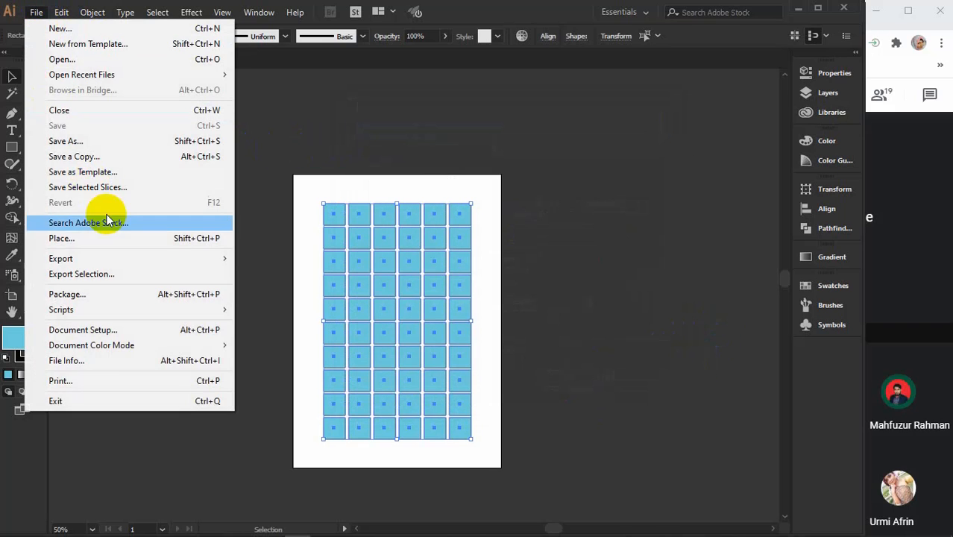
mouse_move(213, 257)
left_click(256, 273)
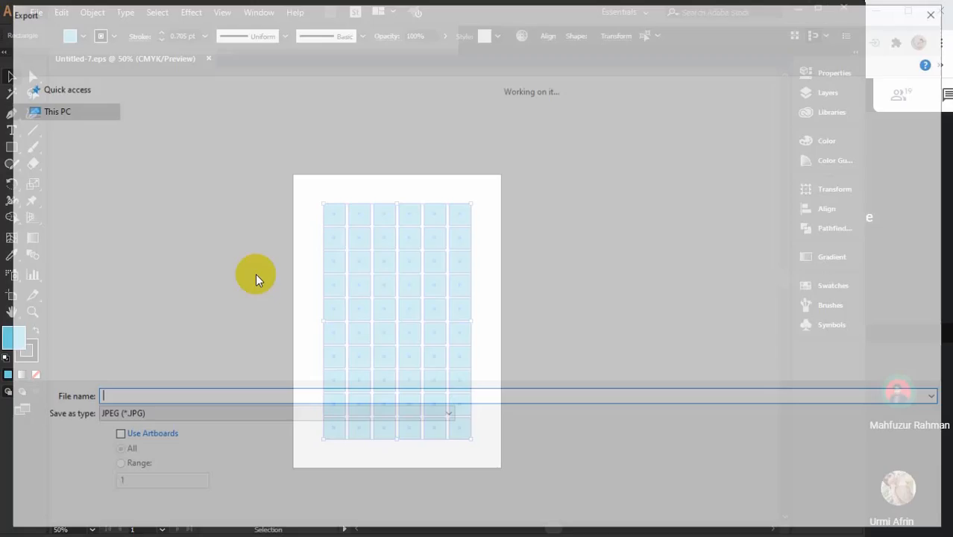
left_click(232, 415)
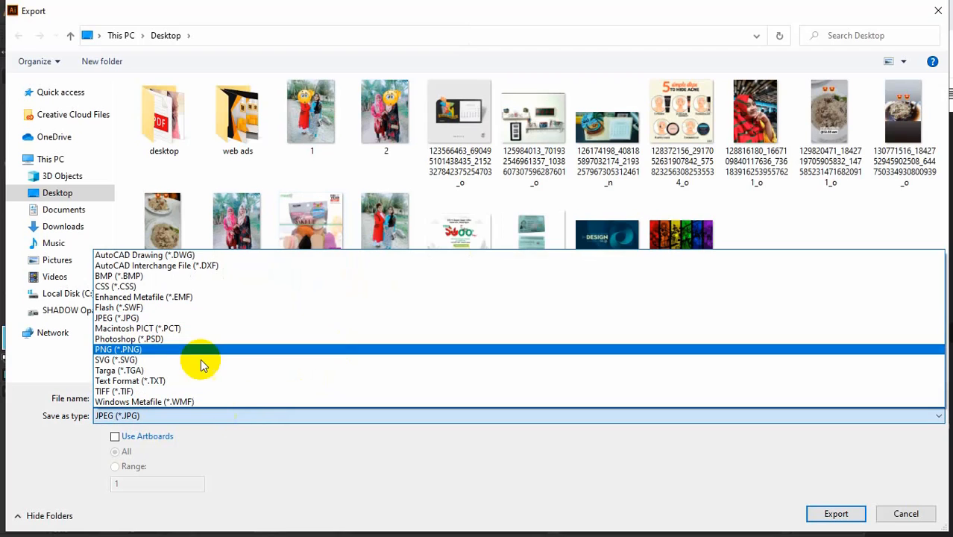
left_click(147, 348)
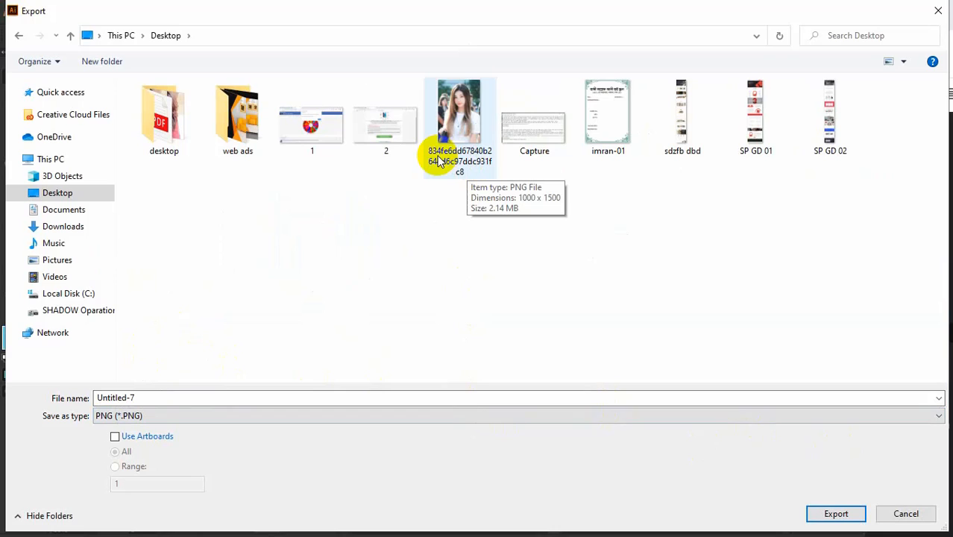
left_click(937, 10)
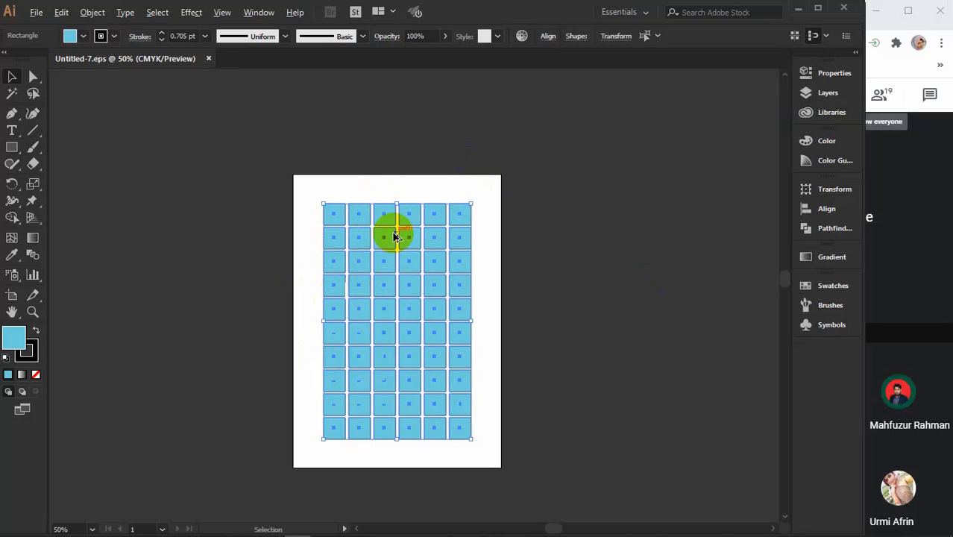
- Duplicate the grid of squares outside the artboard, with one copy to its left and one below it
scroll(395, 237, "down", 1)
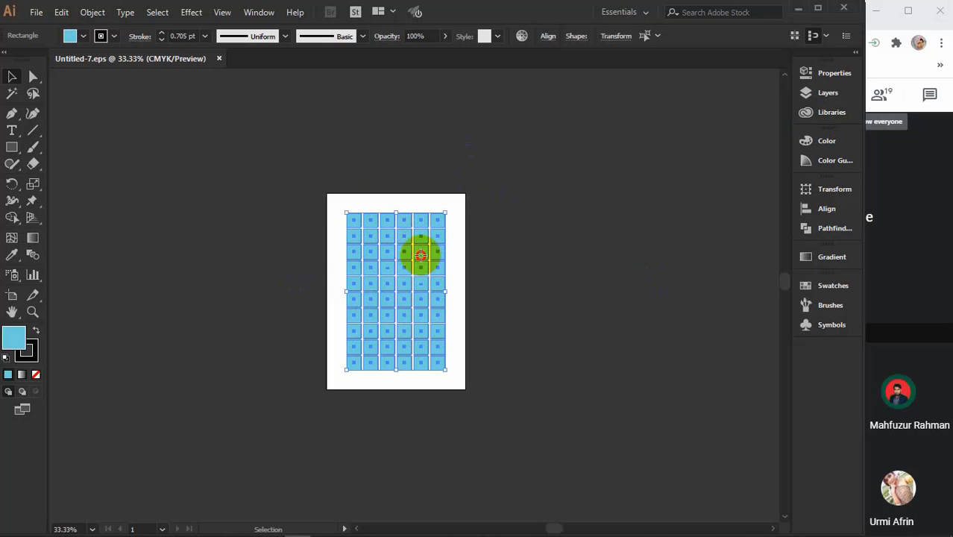
left_click_drag(421, 255, 417, 453)
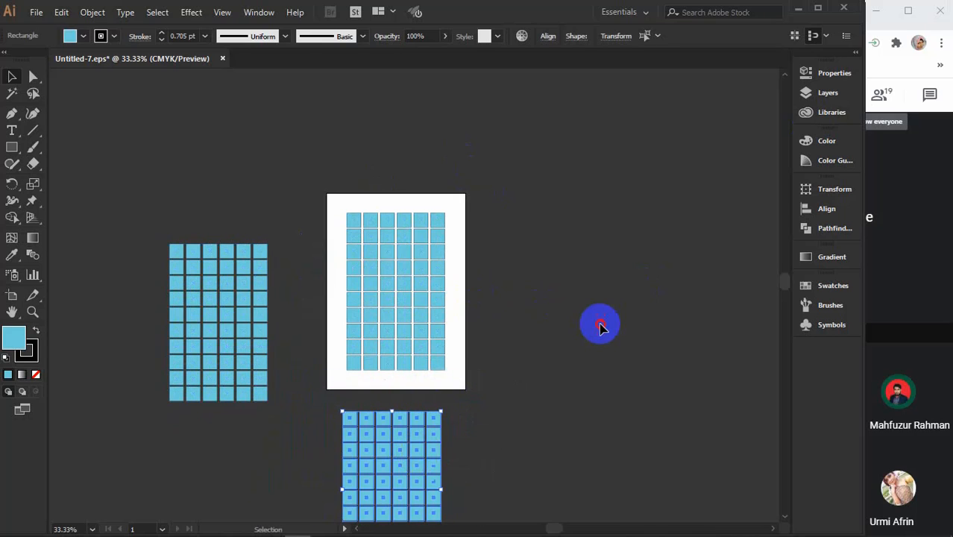
left_click(601, 325)
- Fill all squares of the grid copy beside the artboard with red, ff0000
left_click(226, 253)
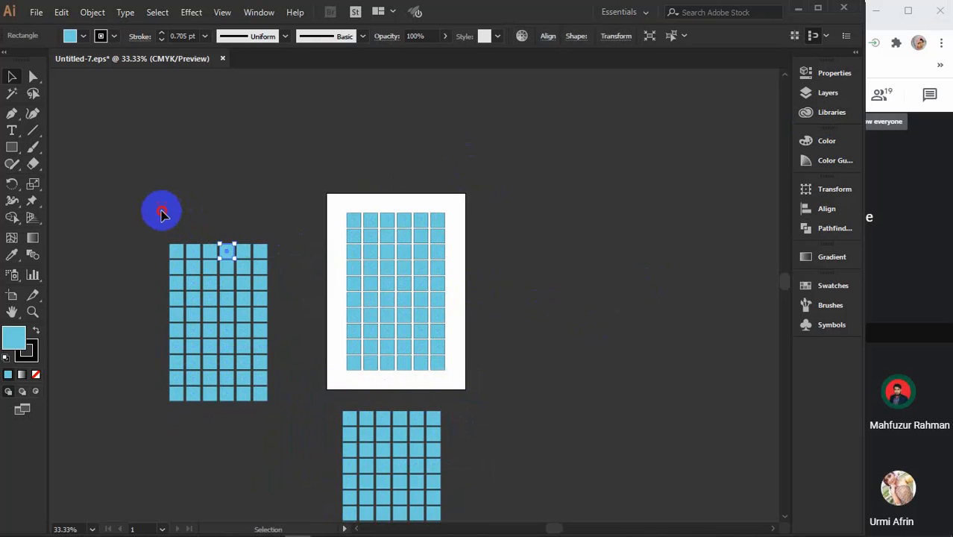
left_click_drag(162, 212, 276, 451)
left_click(17, 342)
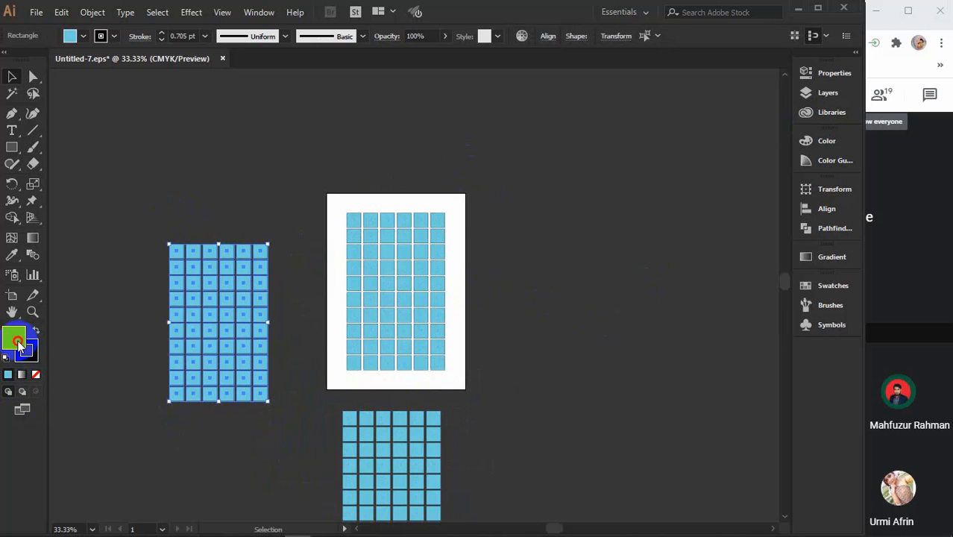
double_click(18, 342)
left_click_drag(624, 291, 653, 225)
left_click_drag(650, 261, 655, 242)
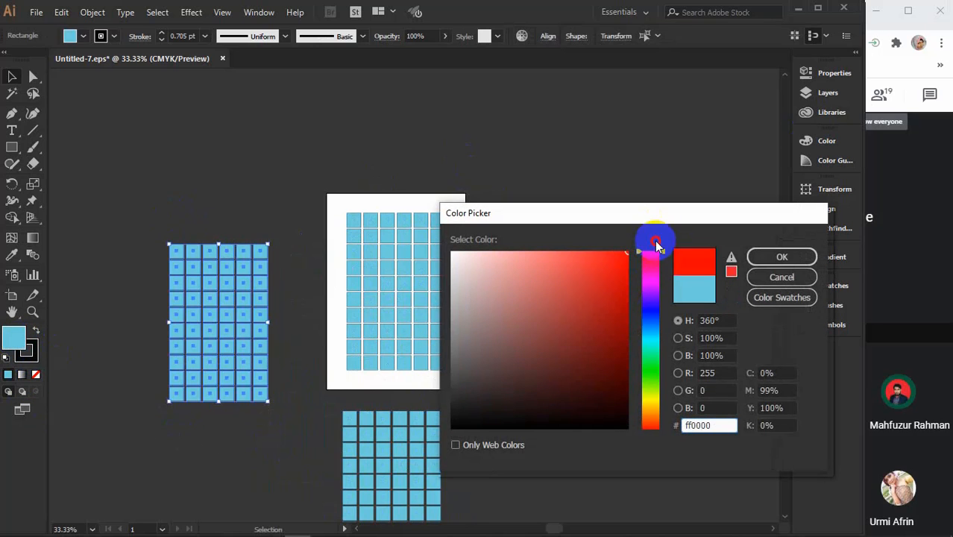
left_click(781, 256)
- Fill all squares of the grid copy below the artboard with yellow, fff200, and deselect it
scroll(476, 361, "down", 2)
left_click_drag(326, 333, 448, 515)
double_click(12, 337)
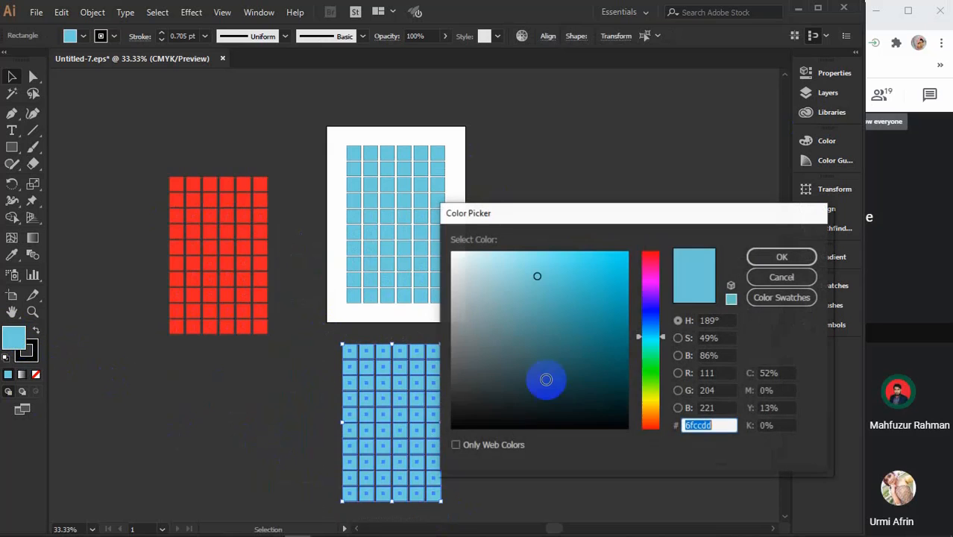
left_click(650, 401)
left_click_drag(587, 311, 629, 249)
left_click(781, 256)
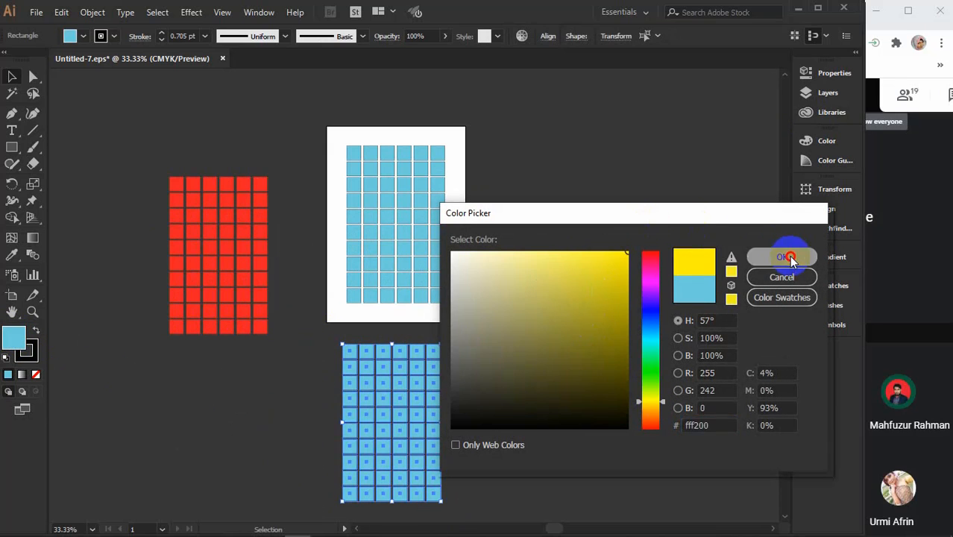
left_click(553, 224)
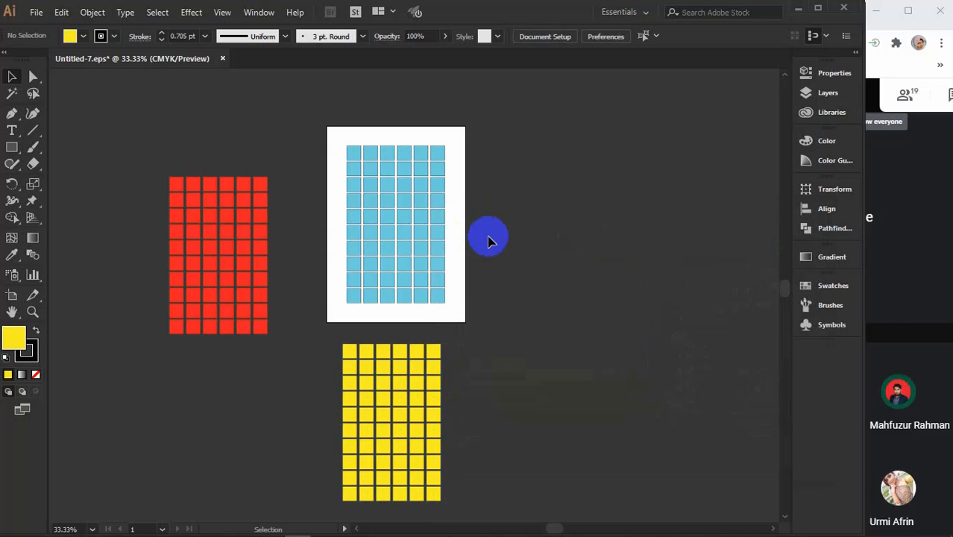
- Start a JPEG export of Untitled-7 to the Desktop with Use Artboards enabled for All
left_click(36, 13)
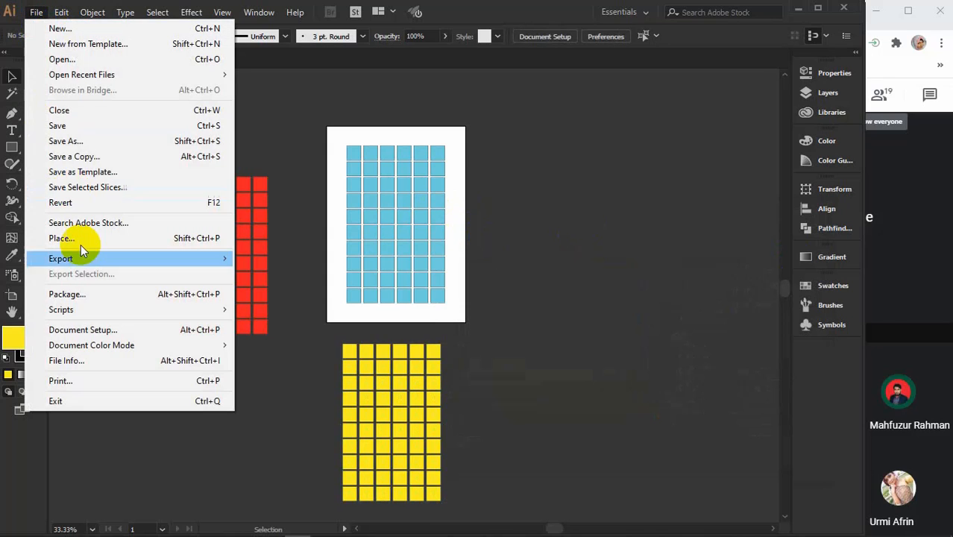
mouse_move(78, 258)
left_click(275, 273)
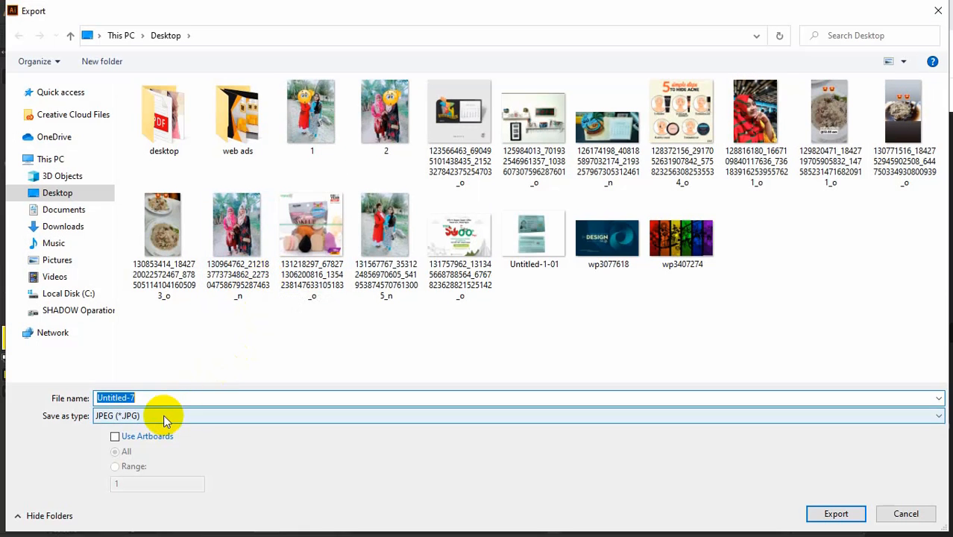
left_click(163, 414)
left_click(148, 319)
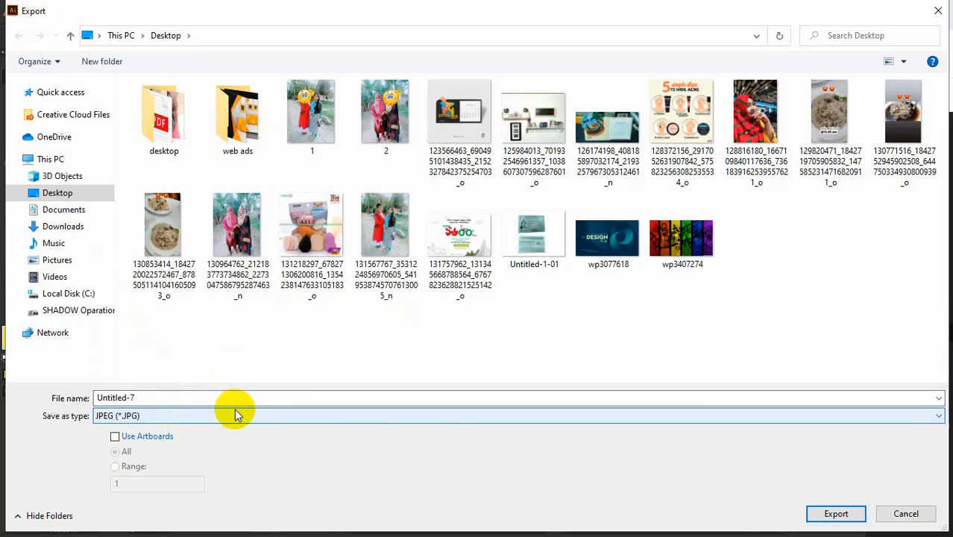
left_click(141, 437)
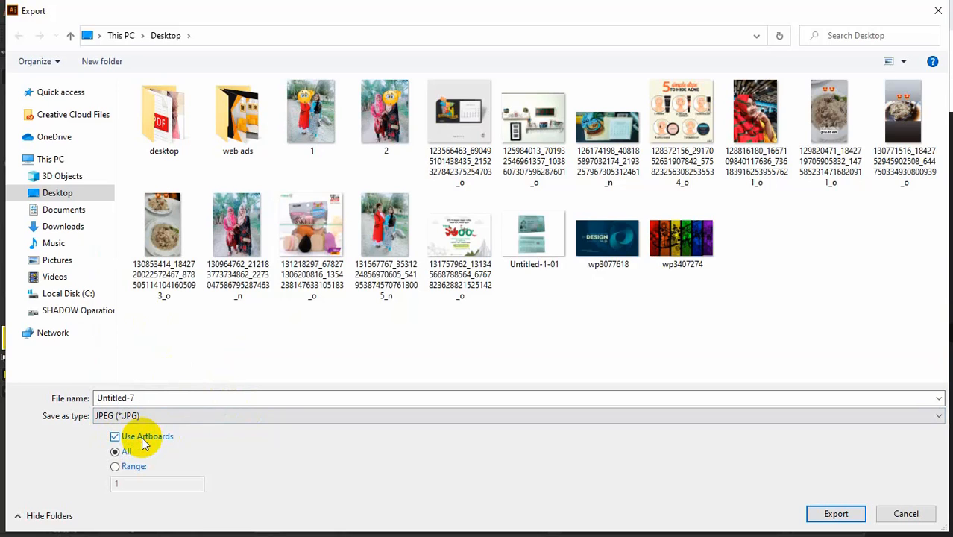
left_click(835, 513)
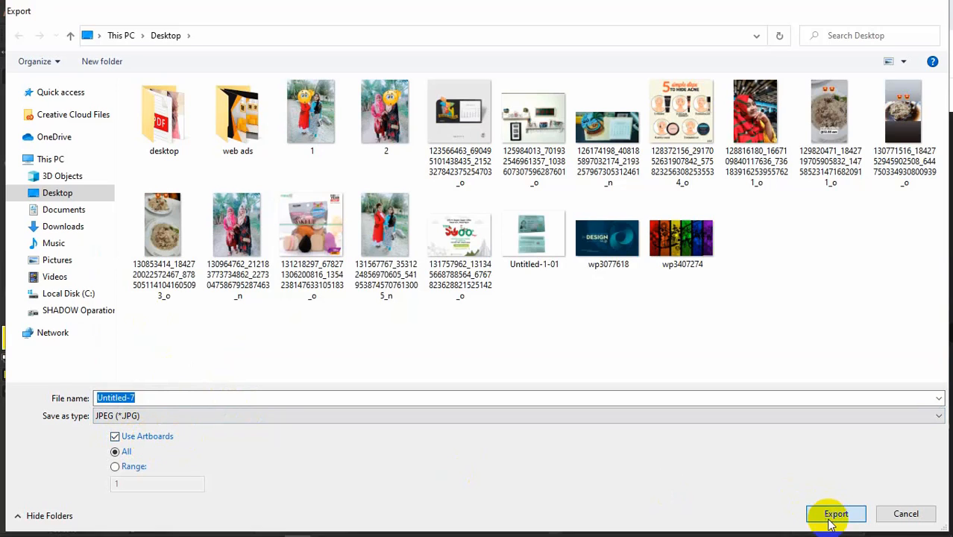
- Complete the artboard-limited JPEG export with the RGB color model at quality 10 and High (300 ppi) resolution
left_click(481, 181)
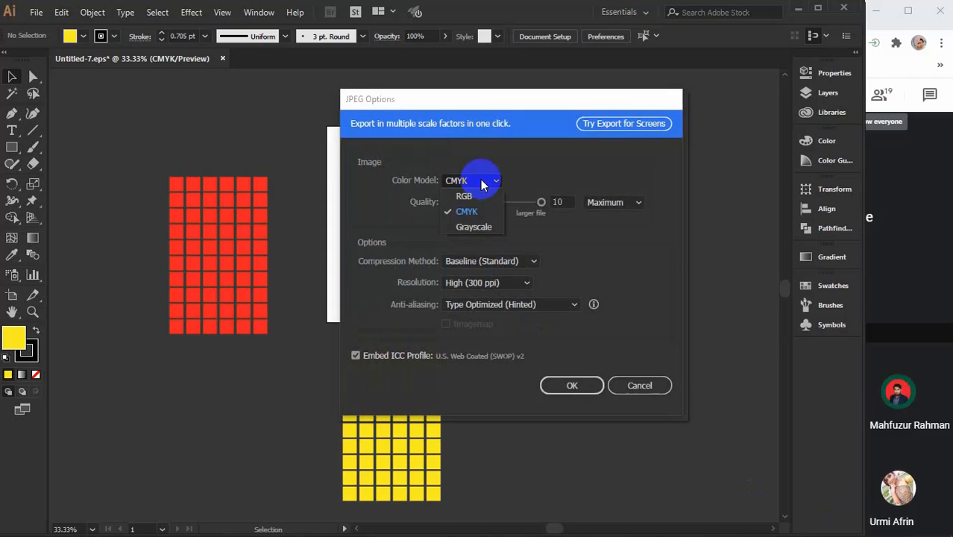
left_click(454, 195)
left_click(571, 385)
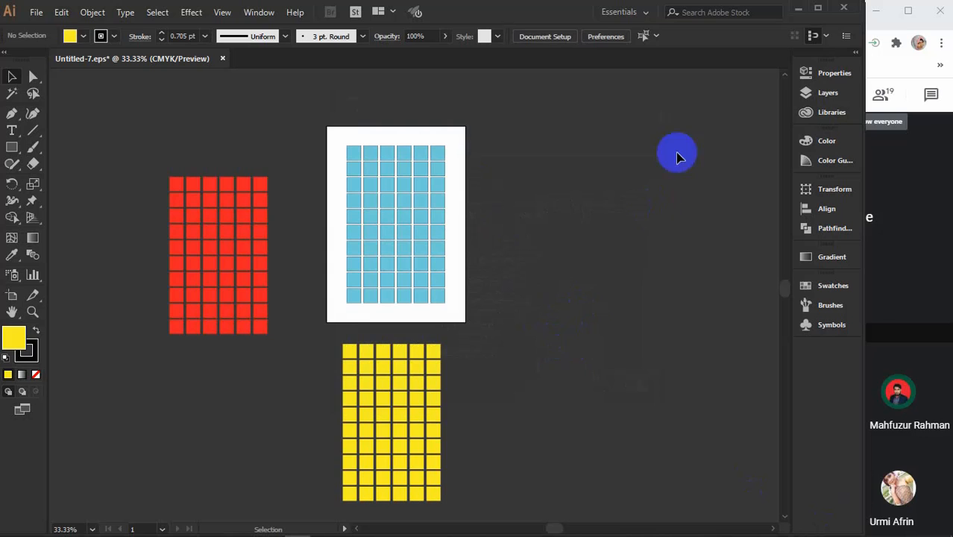
- Export Untitled-7 as a JPEG to the Desktop with Use Artboards disabled, the CMYK color model and maximum quality 10
left_click(34, 13)
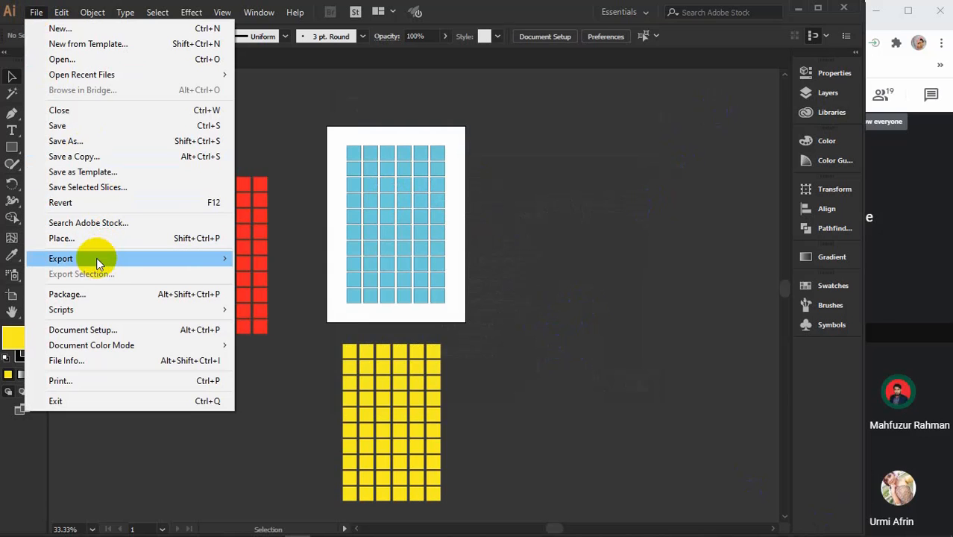
mouse_move(233, 258)
left_click(262, 280)
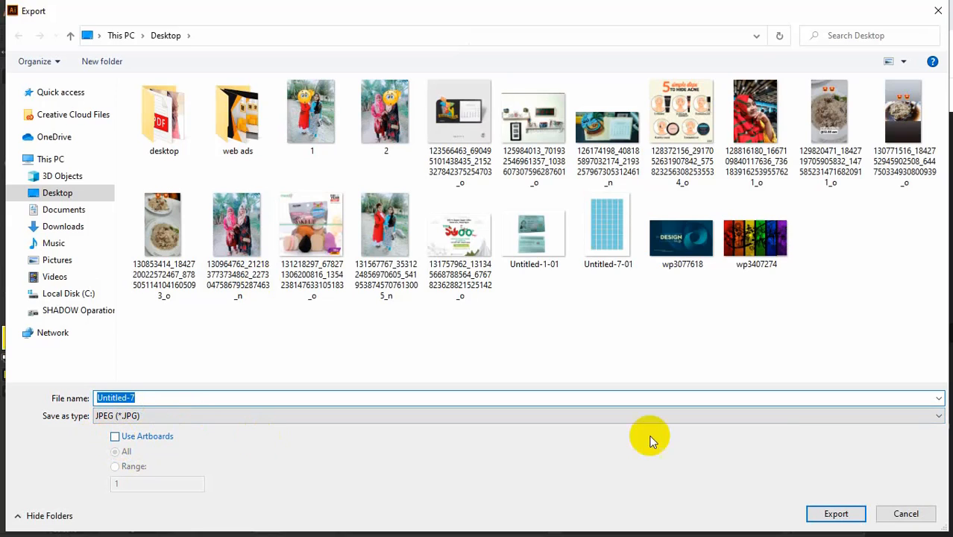
left_click(809, 521)
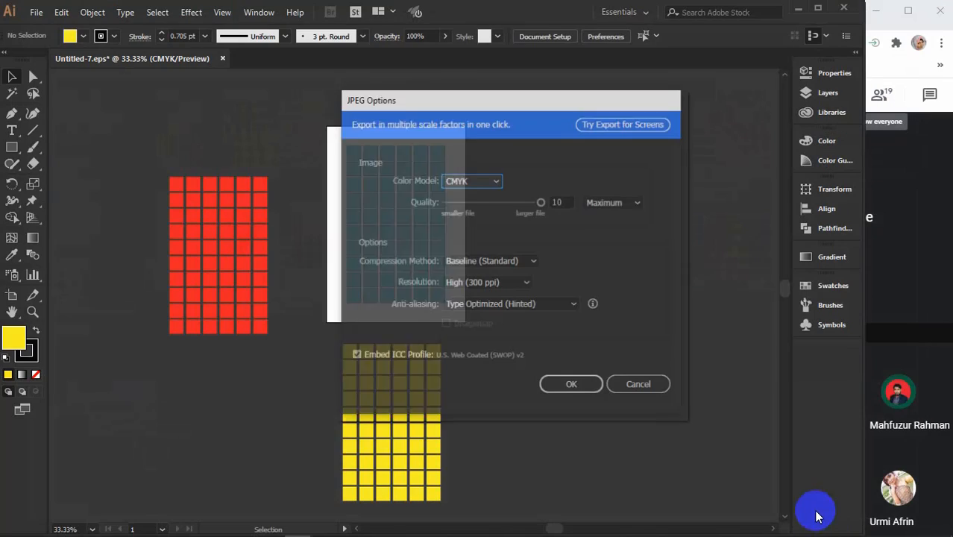
left_click(562, 387)
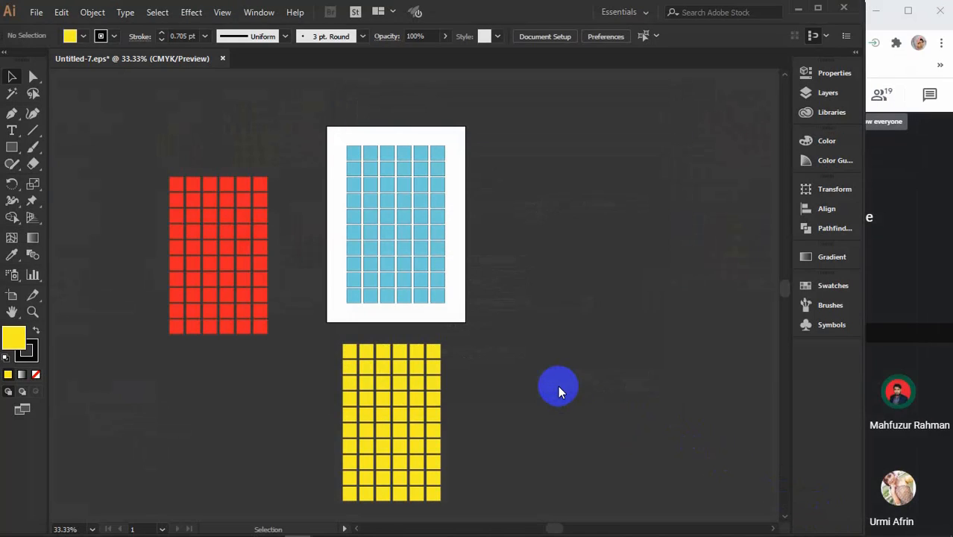
- Refresh the Windows desktop, compare the exported images Untitled-7-01 and Untitled-7 in Photos, and close the viewer
left_click(800, 9)
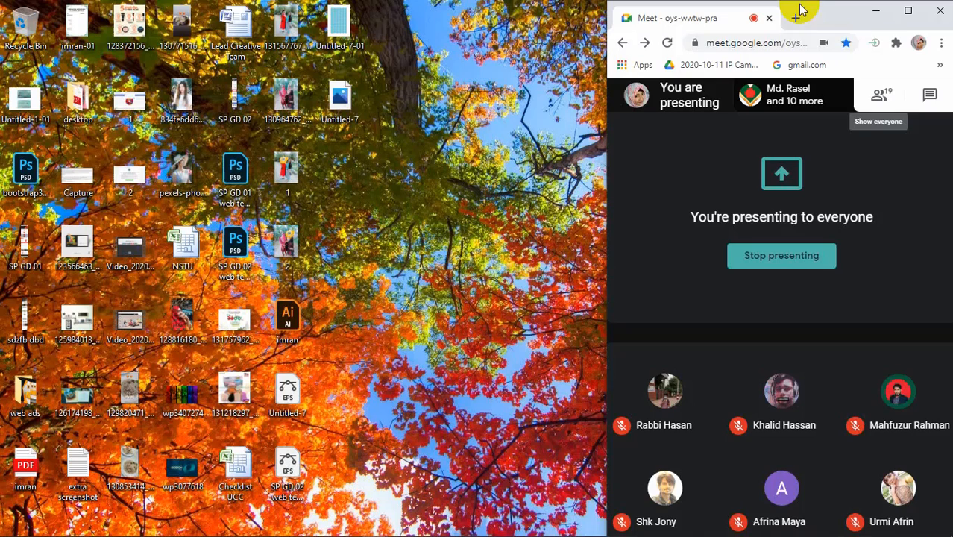
right_click(407, 200)
left_click(463, 240)
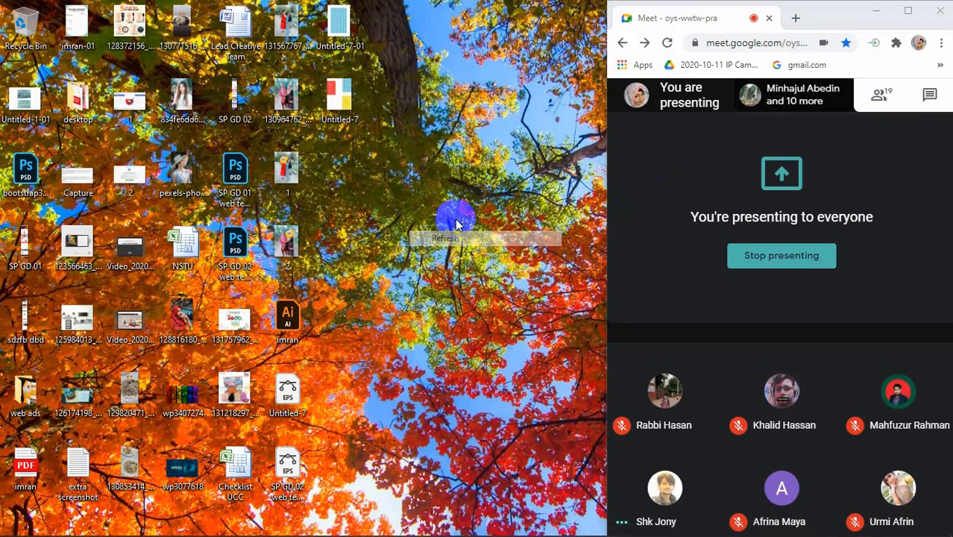
double_click(343, 24)
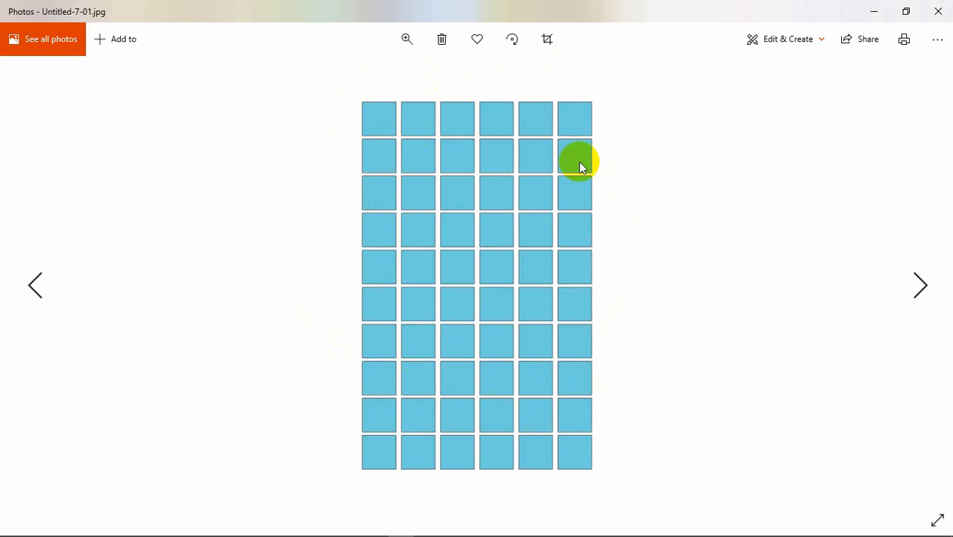
left_click(920, 286)
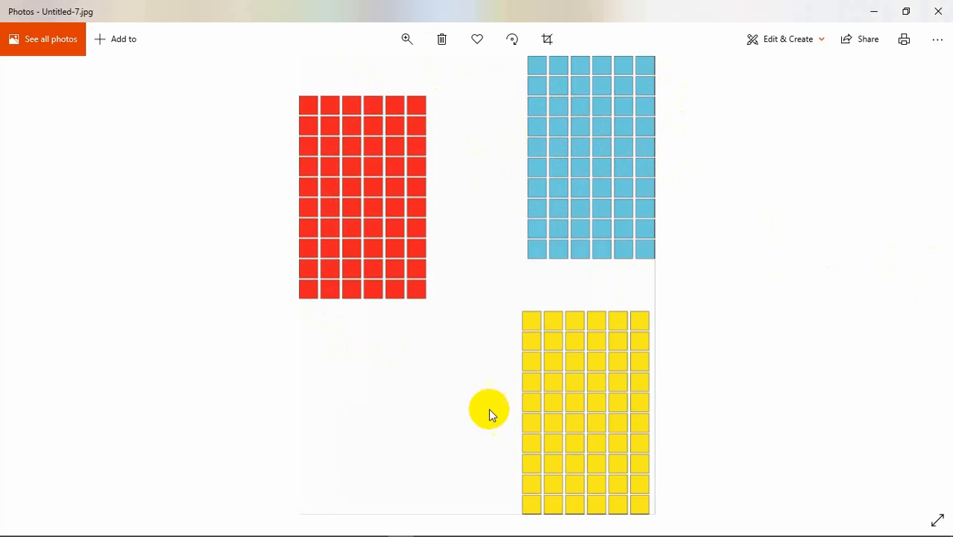
left_click(938, 11)
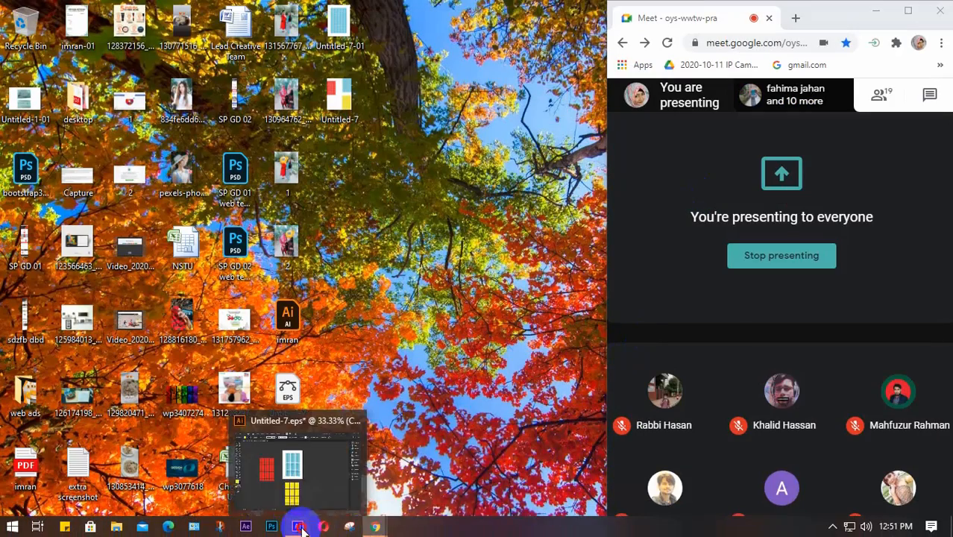
- Return to Illustrator, examine the PNG format option in the export dialog for Untitled-7, and cancel the export
left_click(297, 526)
scroll(423, 264, "down", 7)
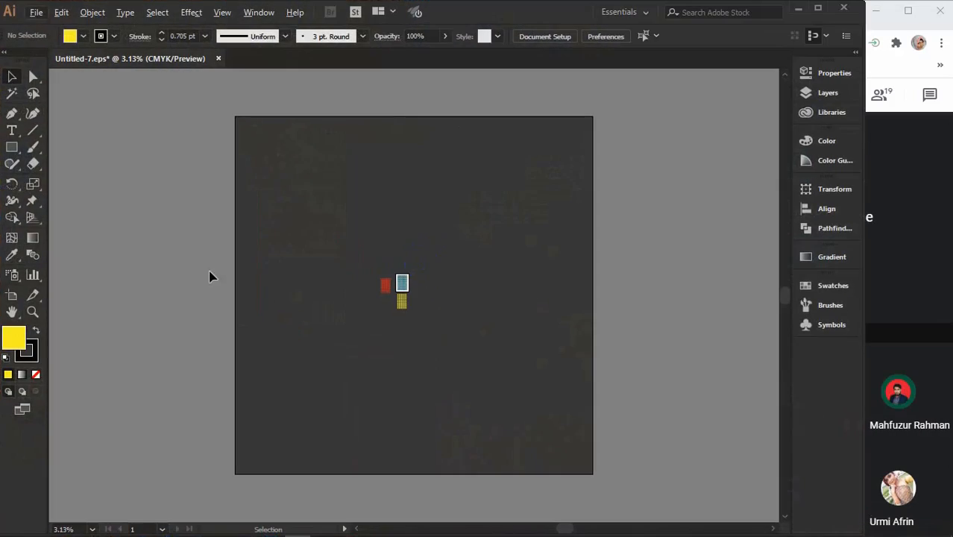
left_click(527, 301)
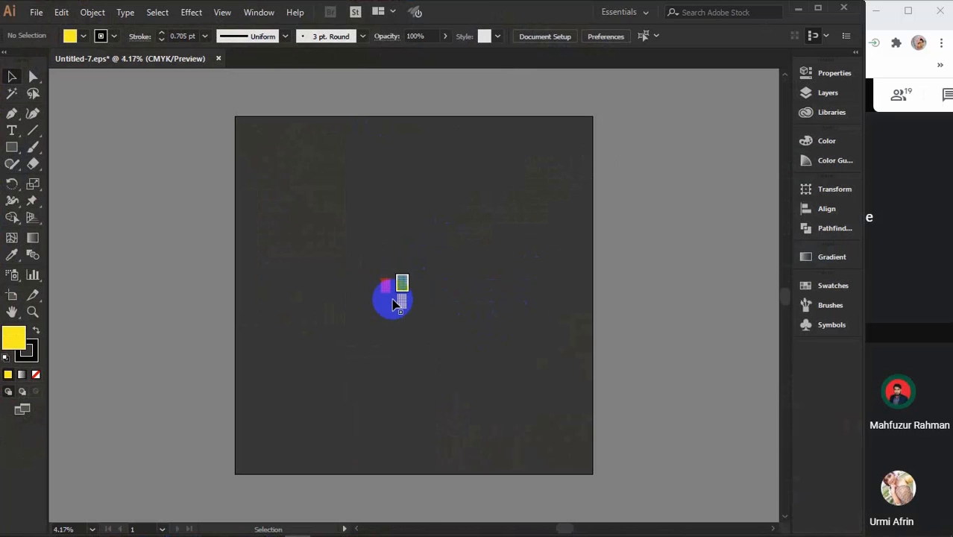
scroll(406, 298, "up", 6)
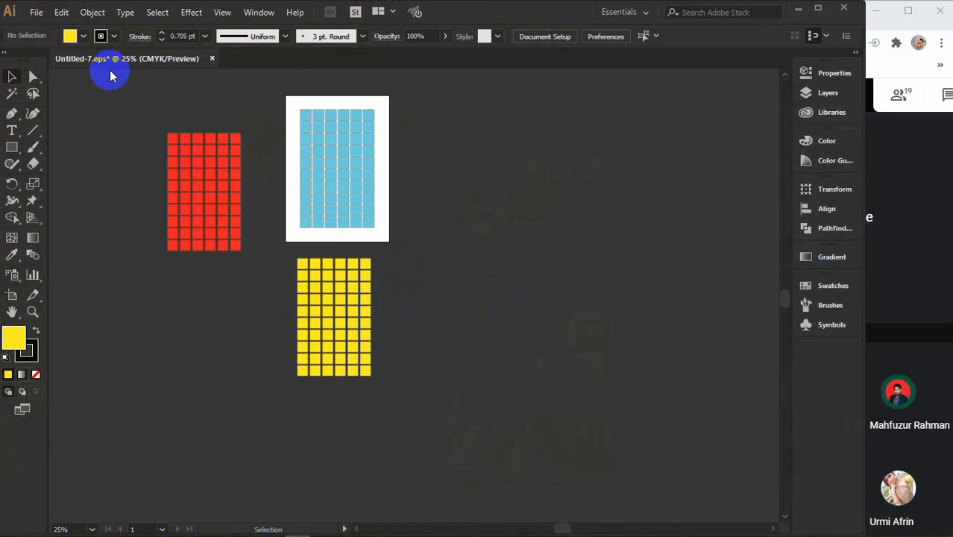
left_click(35, 13)
mouse_move(99, 261)
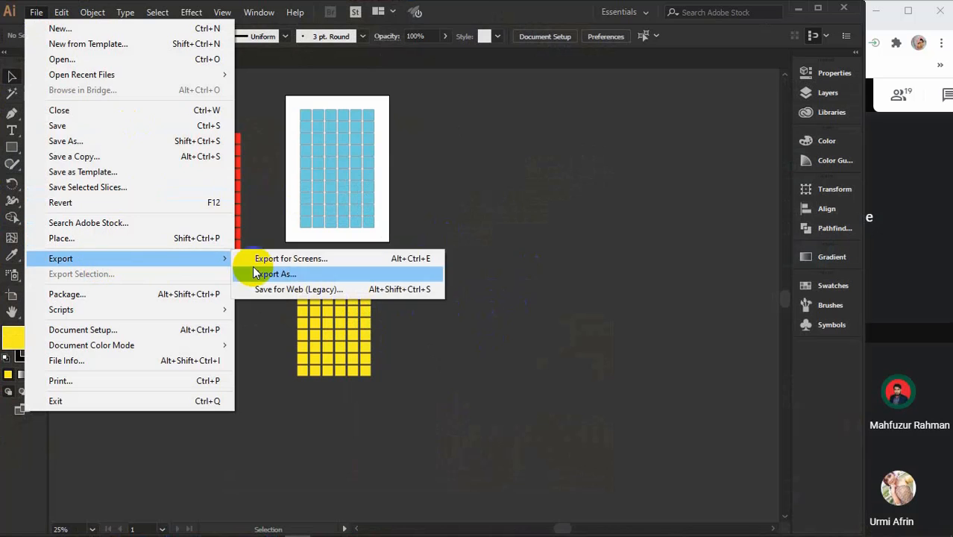
left_click(271, 270)
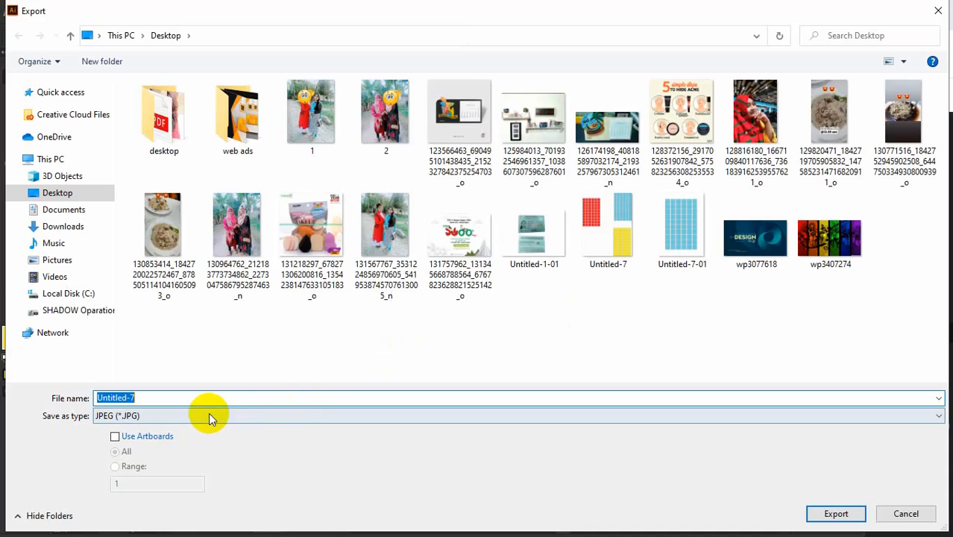
left_click(152, 415)
left_click(164, 350)
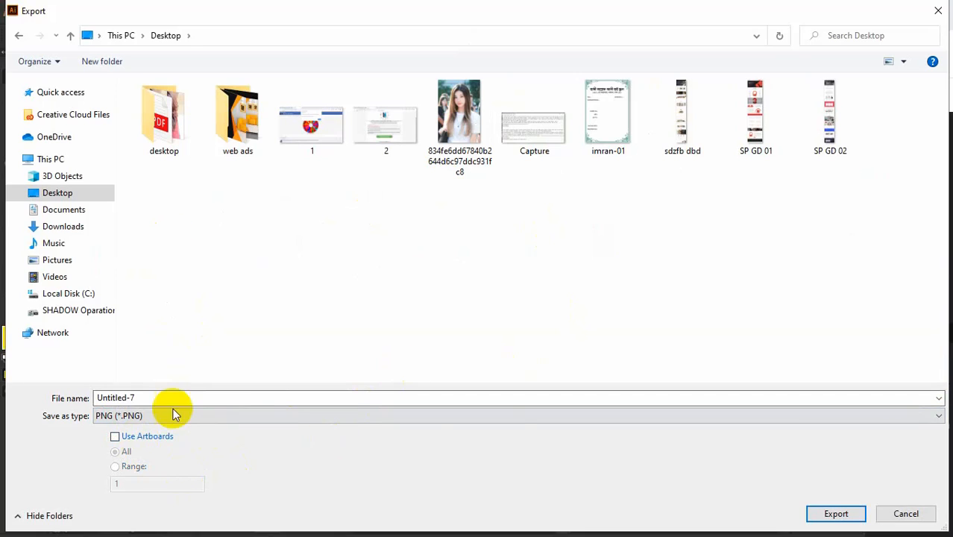
left_click(904, 514)
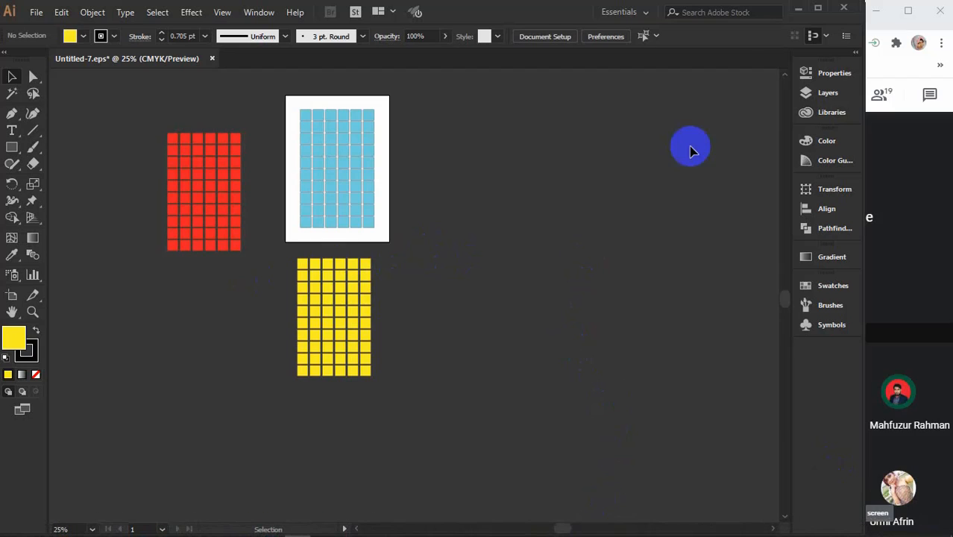
- Minimize Illustrator and switch to Chrome with the Special Batch- SP GD 01 & 02 & 03- Lot 15 attendance spreadsheet
left_click(797, 10)
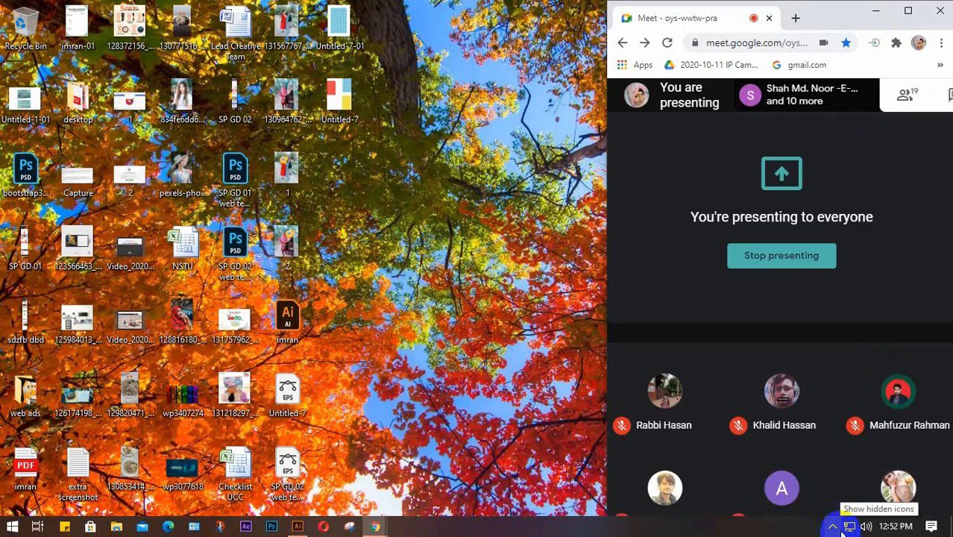
mouse_move(376, 527)
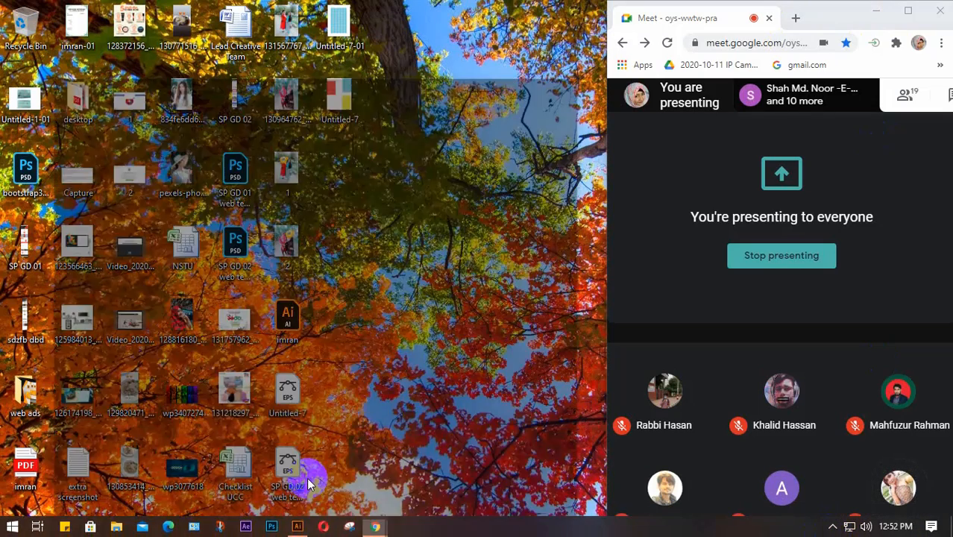
left_click(309, 480)
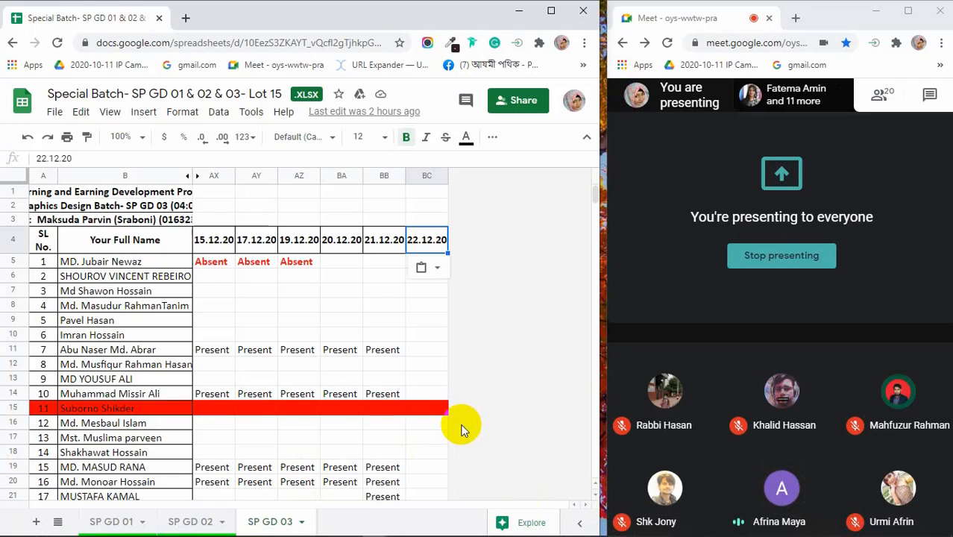
mouse_move(868, 520)
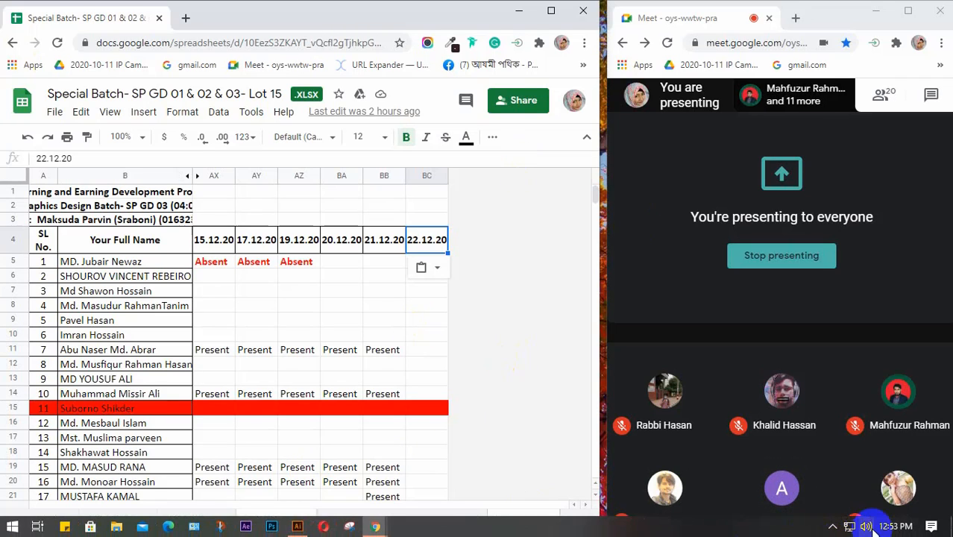
left_click(832, 526)
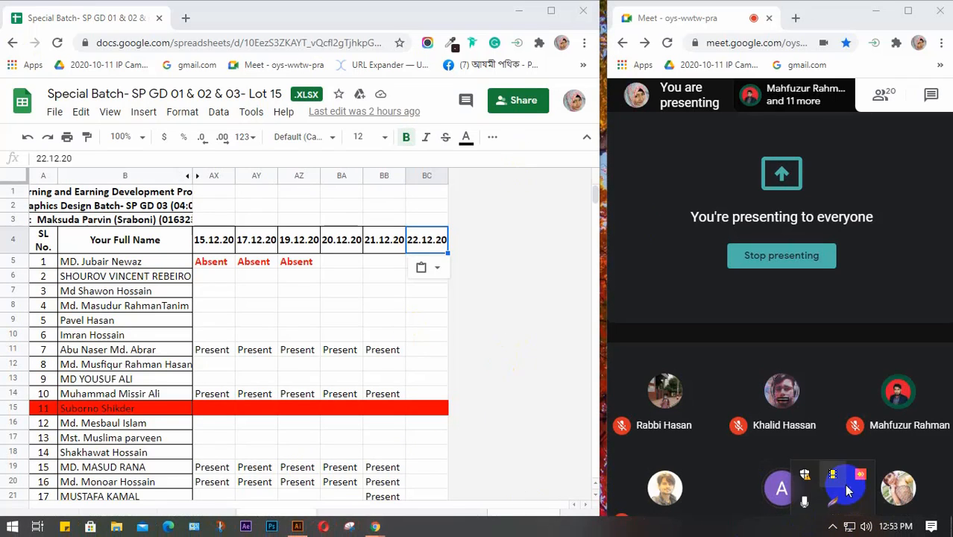